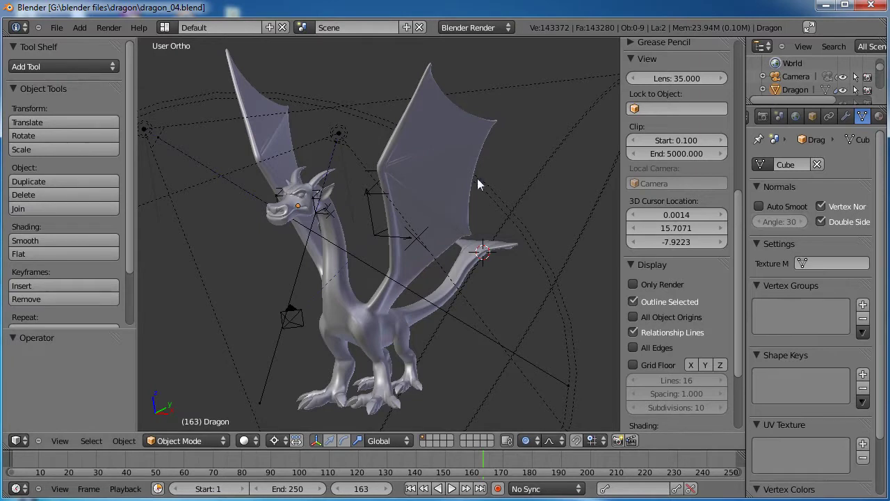
Select the dragon, close the viewport sidebar and orbit the view to face it
right_click(302, 227)
middle_click_drag(302, 227, 337, 278)
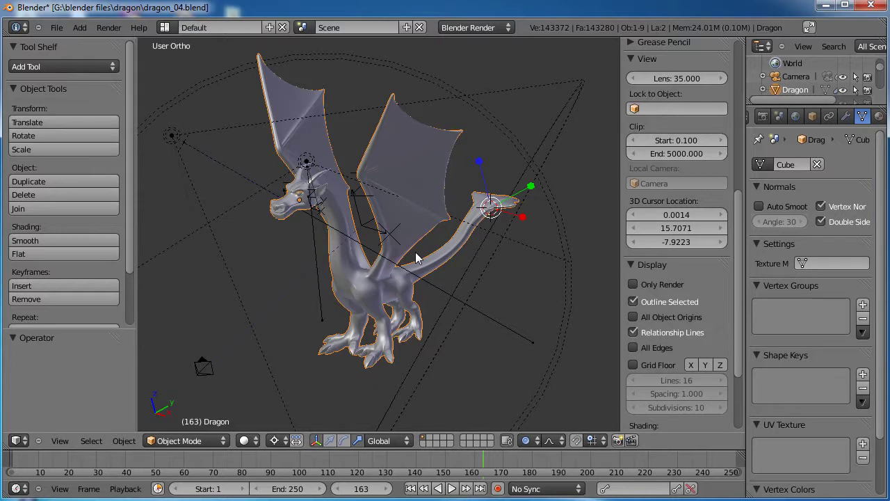
key("n")
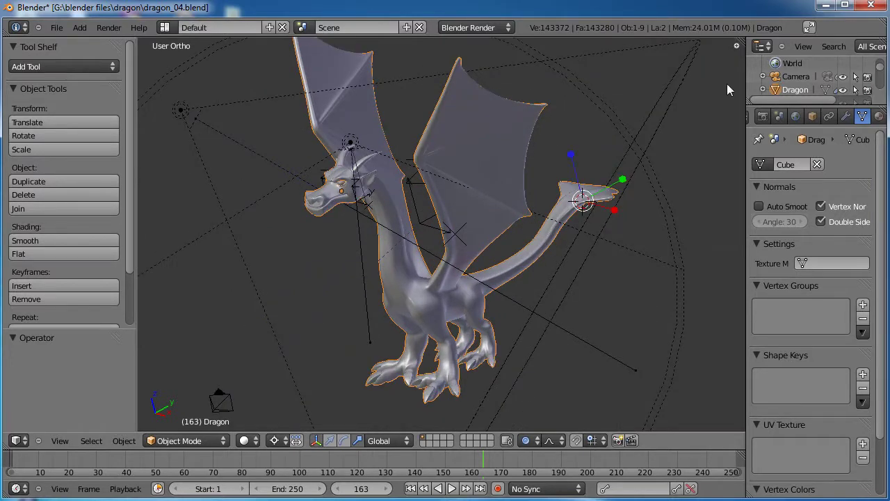
key("KP_4")
key("KP_4")
key("KP_4")
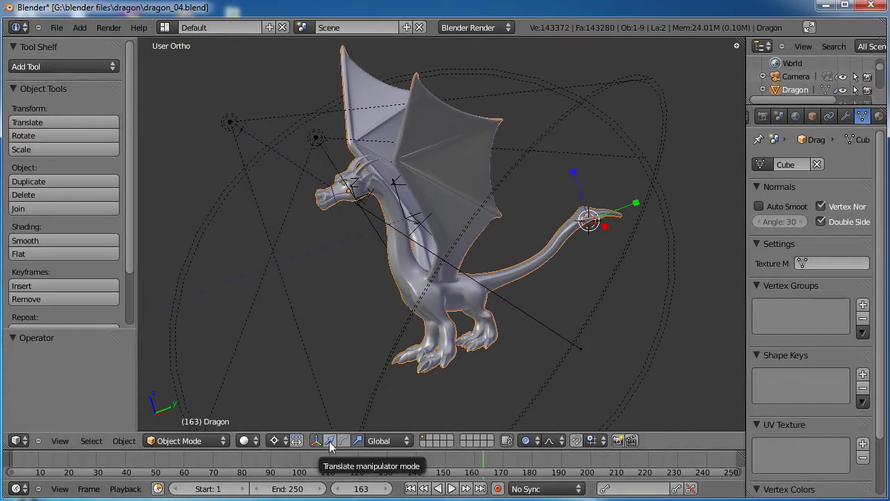
key("ctrl+KP_6")
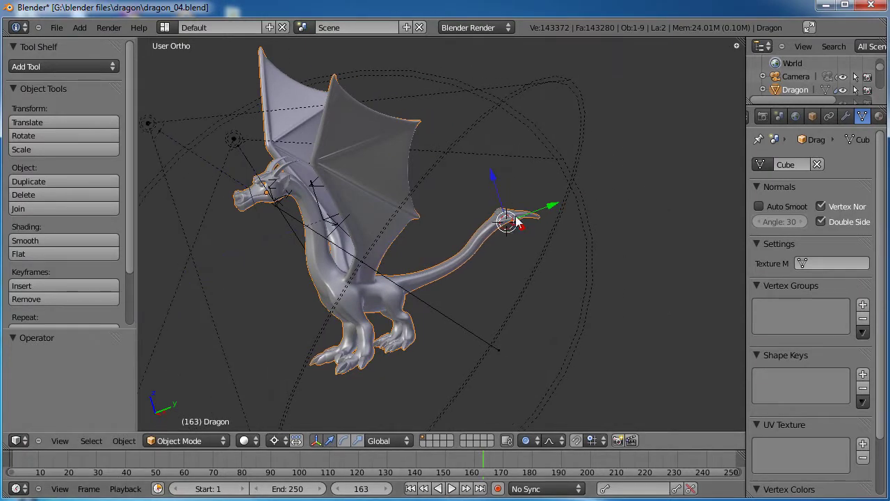
scroll(430, 221, "up", 4)
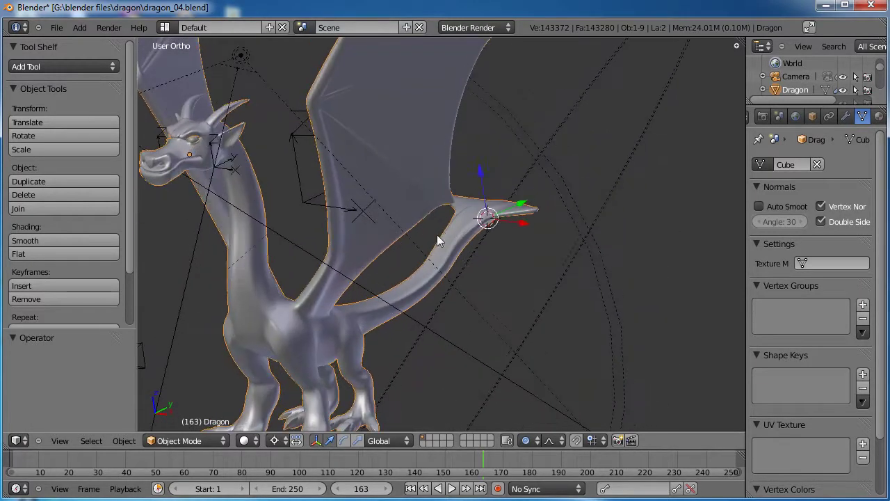
scroll(535, 253, "down", 4)
middle_click_drag(535, 253, 429, 318)
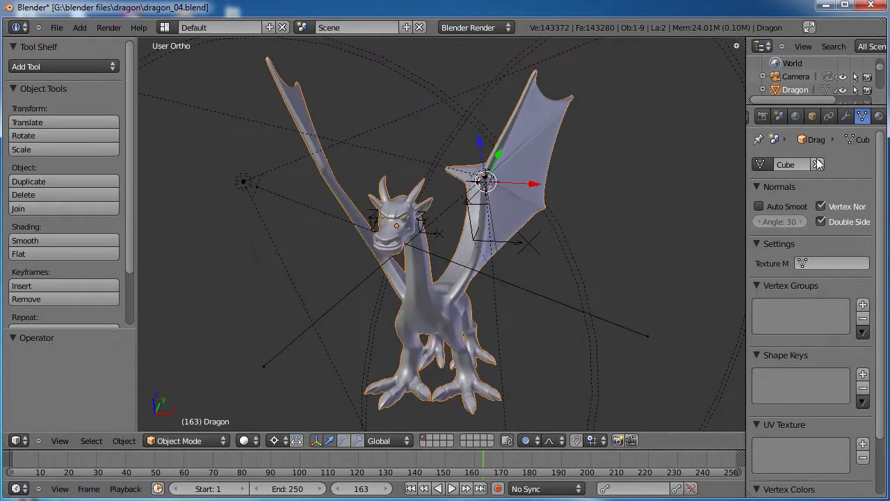
Show the dragon's Mirror and Subsurf modifiers in the wrench tab and zoom into a near-frontal view
left_click(848, 116)
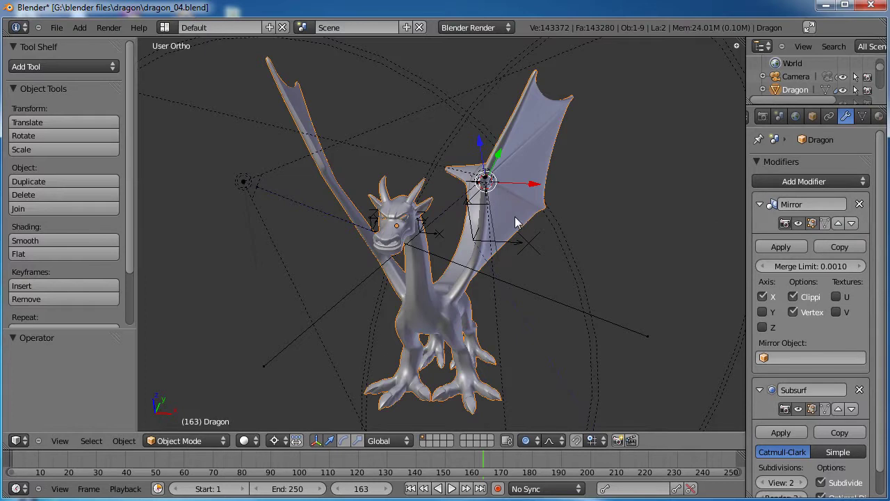
scroll(526, 218, "down", 1)
middle_click_drag(527, 217, 419, 218)
middle_click_drag(474, 244, 493, 224, "shift")
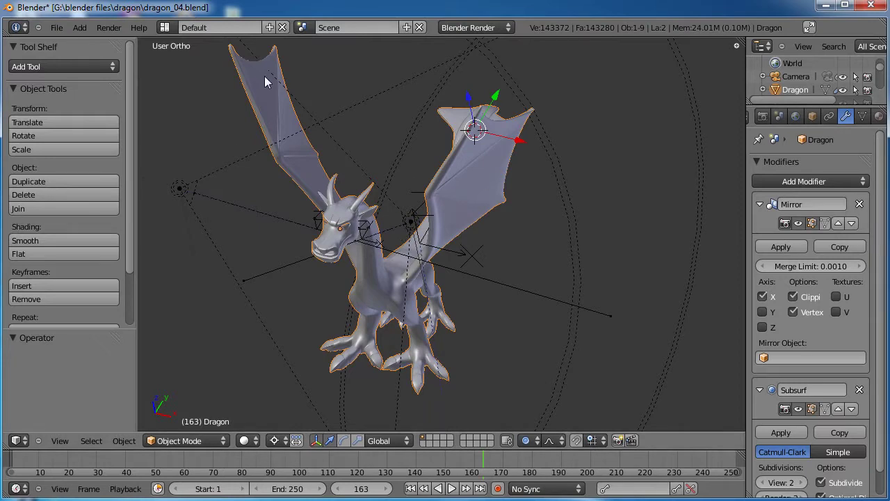
middle_click_drag(355, 334, 457, 265)
scroll(429, 295, "up", 5)
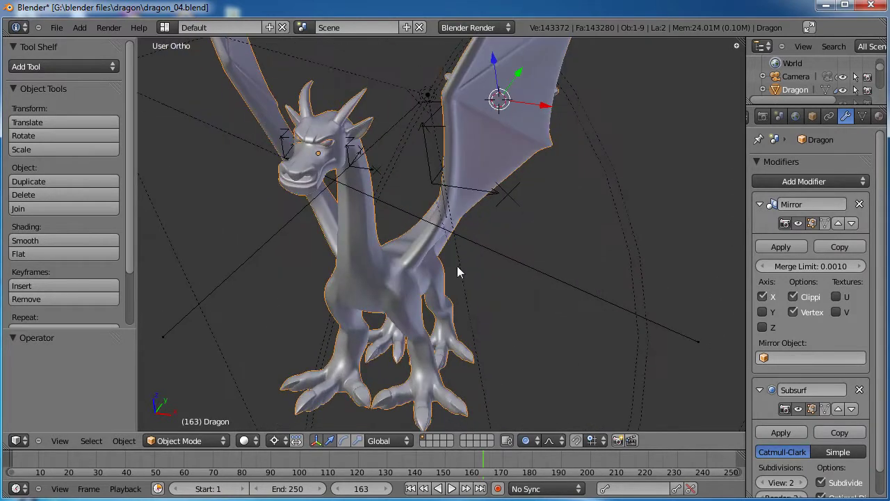
scroll(436, 263, "up", 4)
scroll(463, 263, "up", 2)
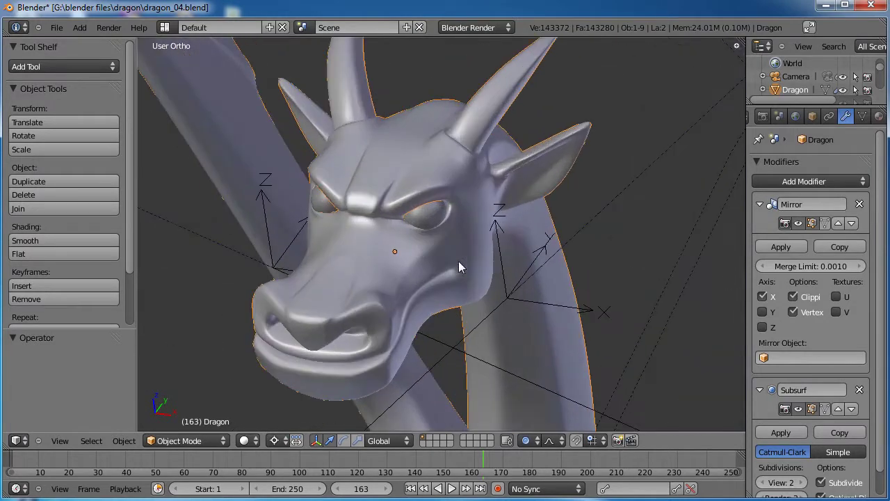
Put the dragon into Edit Mode with edge selection
key("Tab")
scroll(446, 272, "up", 3)
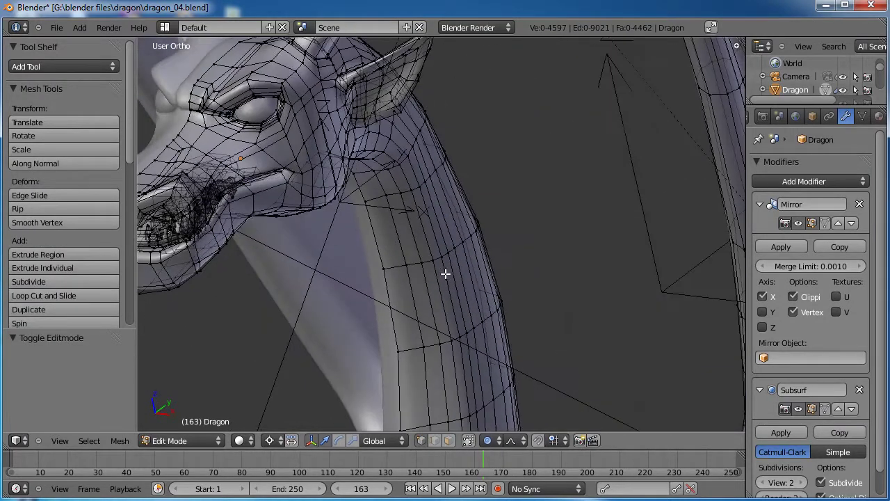
scroll(528, 288, "down", 4)
scroll(513, 294, "up", 4)
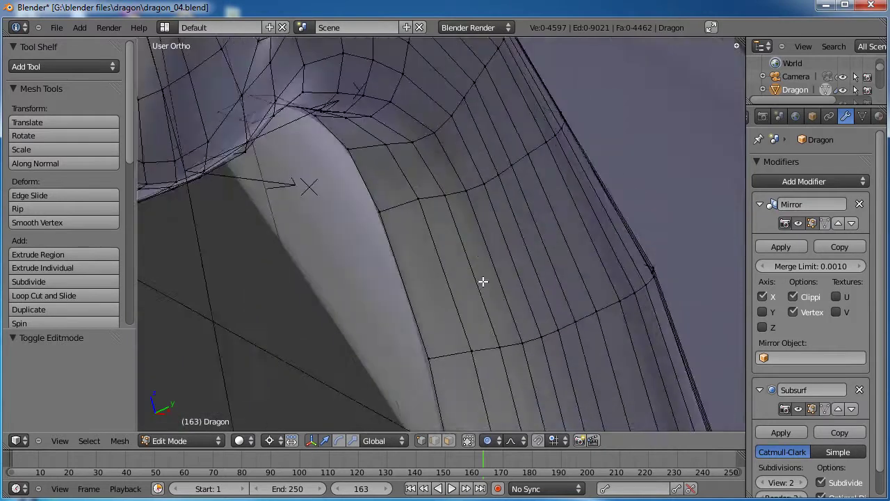
scroll(549, 281, "down", 4)
scroll(549, 280, "down", 3)
scroll(413, 213, "down", 2)
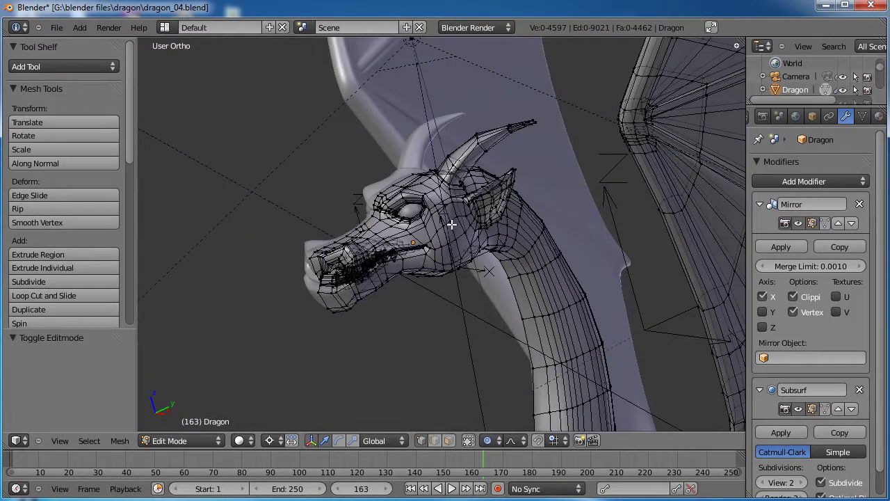
scroll(452, 224, "up", 2)
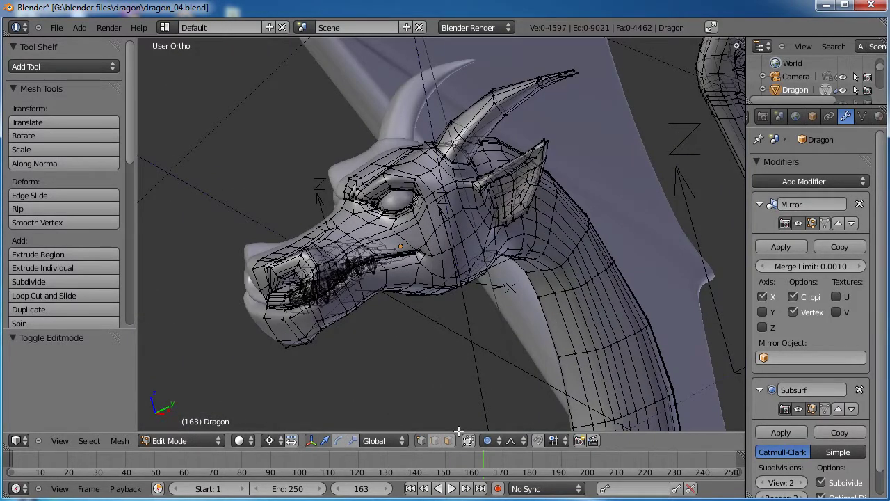
left_click(436, 441)
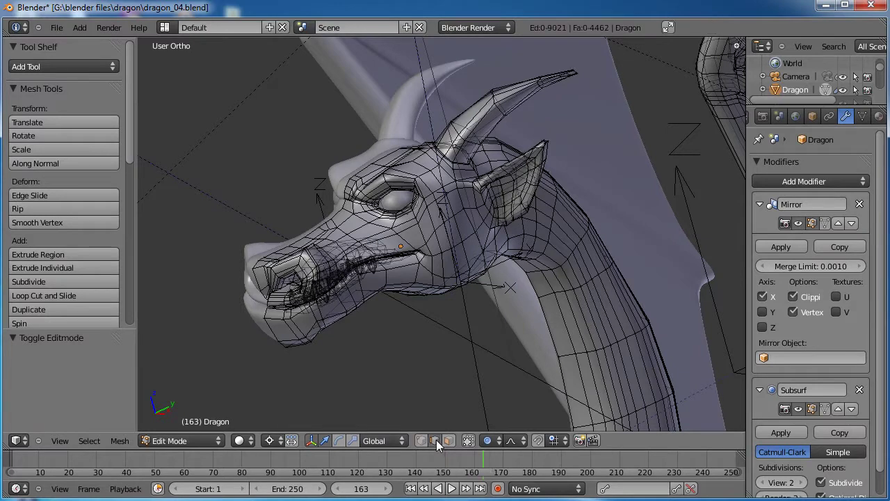
Try selecting edge loops through the head, behind the eye and near the horn
right_click(450, 202, "alt")
middle_click_drag(416, 232, 485, 215)
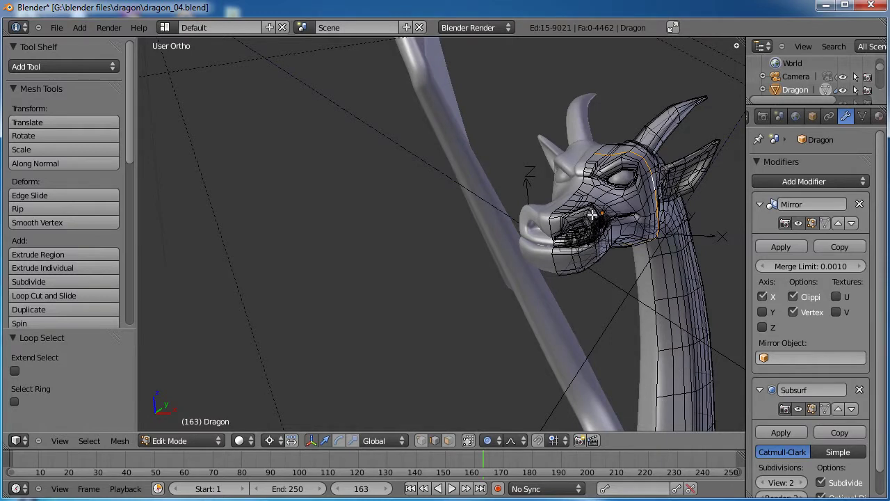
middle_click_drag(605, 204, 409, 262)
scroll(409, 262, "up", 4)
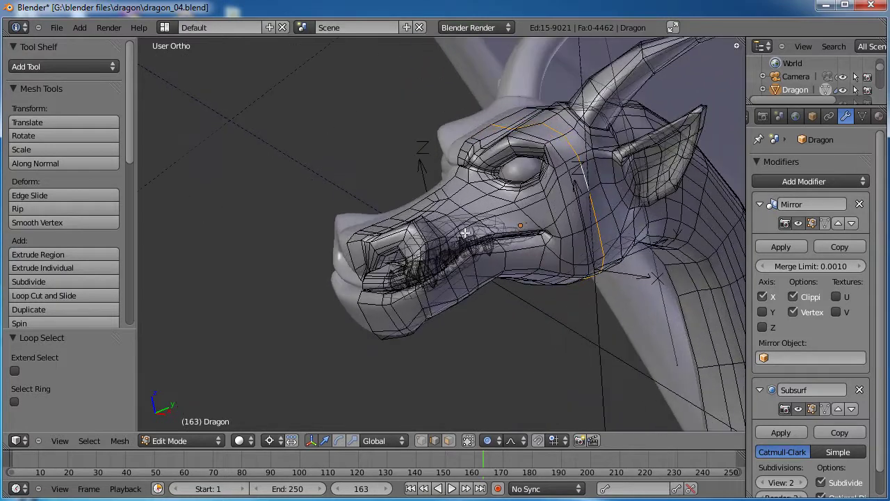
middle_click_drag(535, 196, 512, 221)
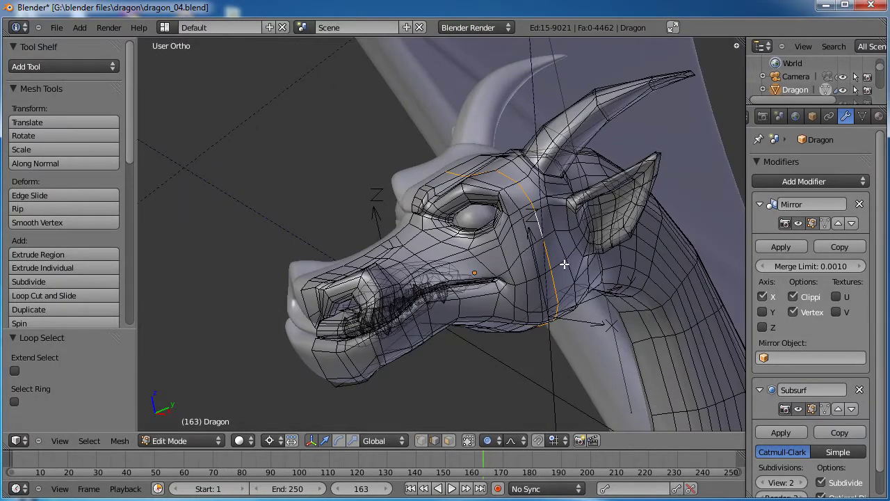
right_click(547, 220, "alt")
right_click(533, 182, "alt+shift")
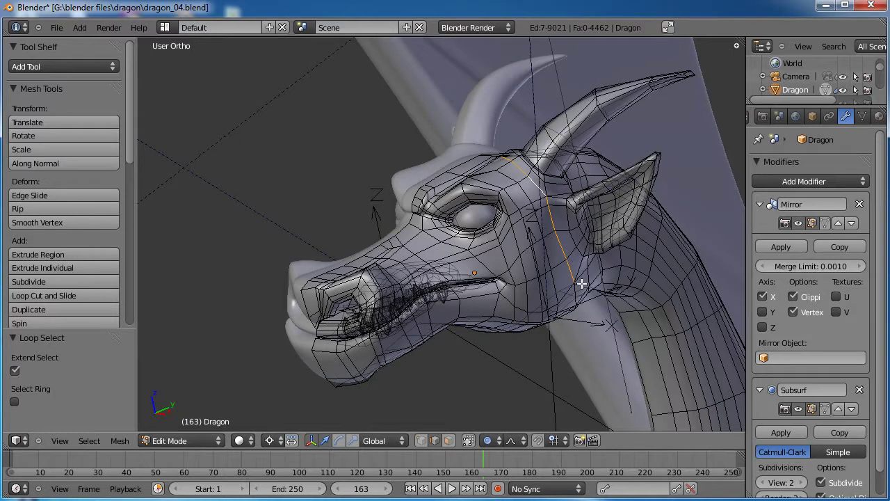
Clear the selection and select the mouth edge loops along the upper and lower lips
key("a")
scroll(501, 236, "up", 1)
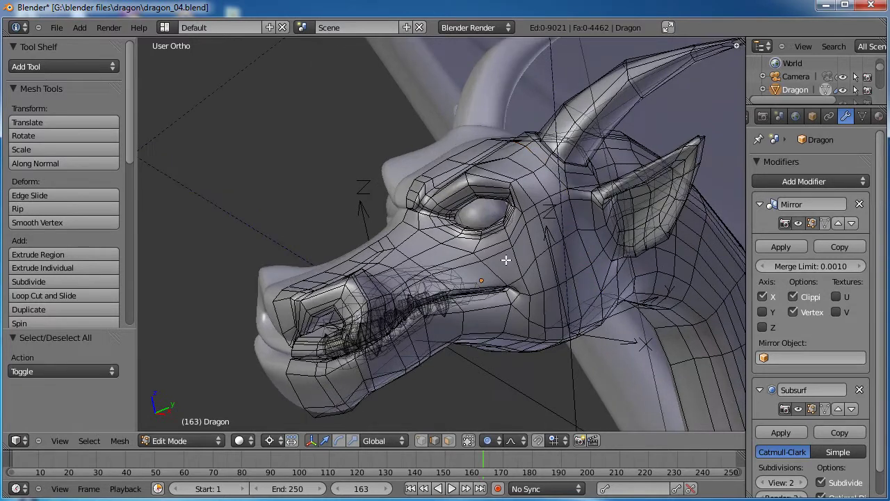
scroll(520, 292, "up", 1)
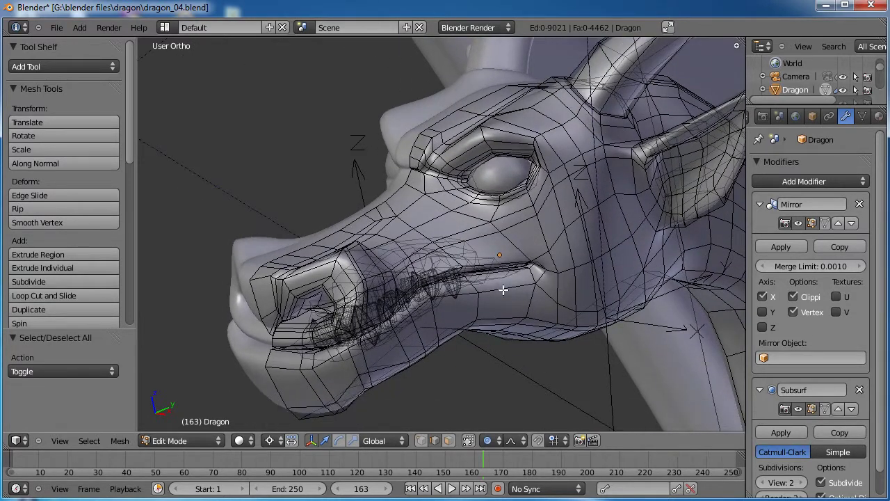
right_click(510, 287, "alt")
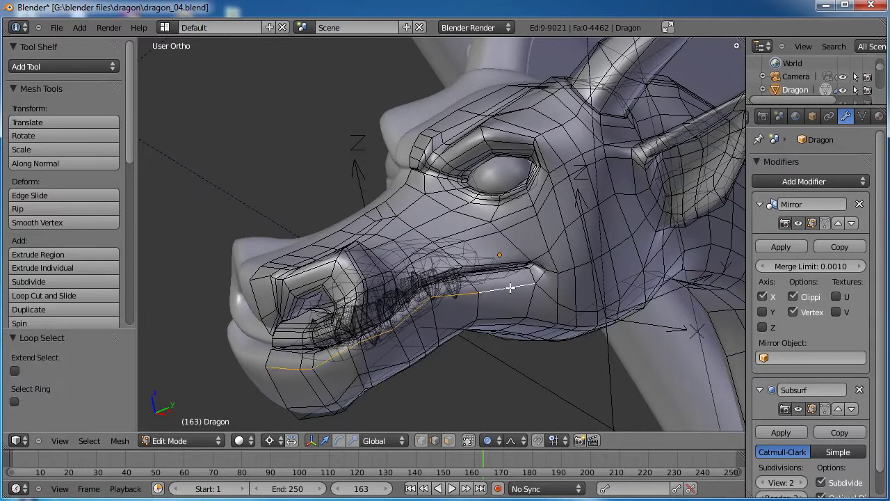
right_click(544, 275, "alt+shift")
middle_click_drag(542, 202, 527, 233)
right_click(530, 212, "alt+shift")
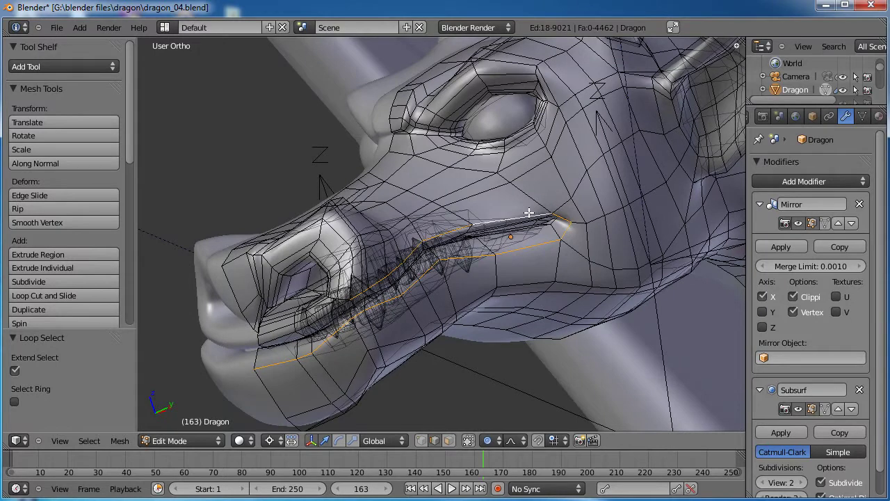
right_click(275, 336, "alt+shift")
key("ctrl+e")
Mark the lip loops as seams, then mark the loop from the mouth corner up the cheek
left_click(380, 300)
middle_click_drag(379, 299, 496, 258)
right_click(484, 260, "alt")
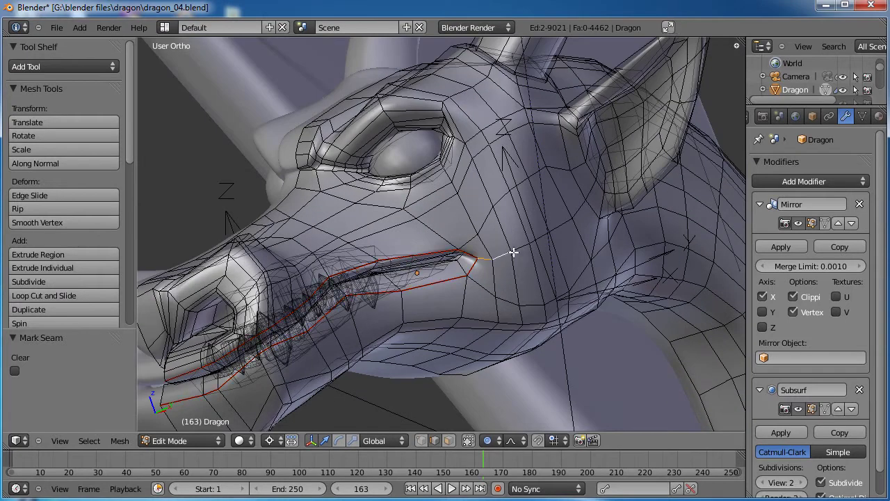
right_click(584, 208, "shift")
key("ctrl+e")
left_click(575, 179)
Select the edge loop around the horn base and mark it as a seam
right_click(576, 180, "alt")
middle_click_drag(576, 179, 624, 206)
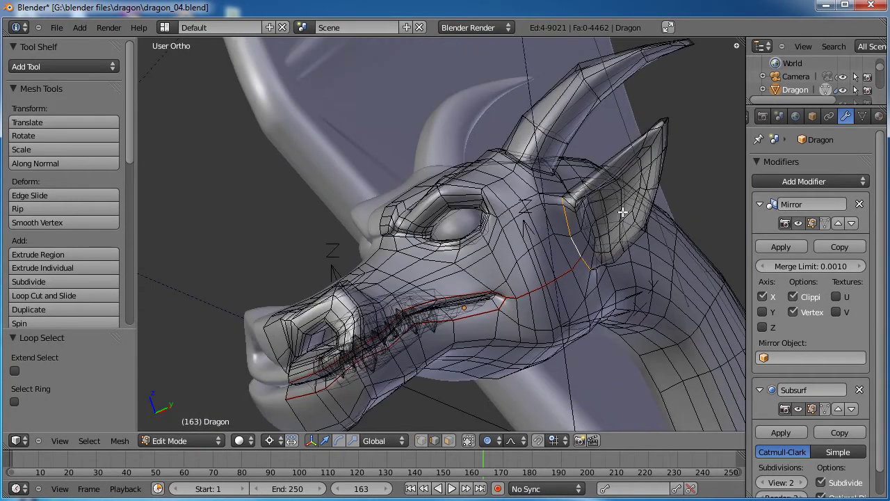
scroll(485, 183, "up", 5)
scroll(485, 183, "down", 5)
scroll(426, 288, "up", 5)
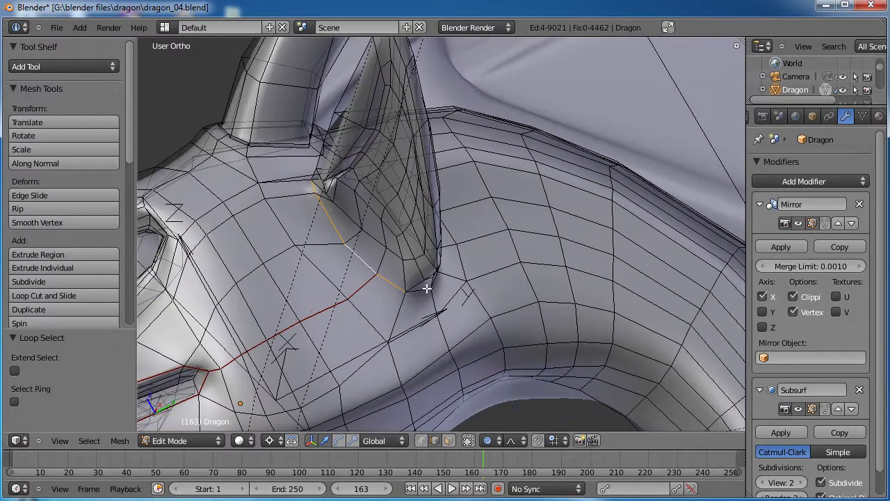
right_click(423, 288, "alt")
right_click(386, 278, "alt+shift")
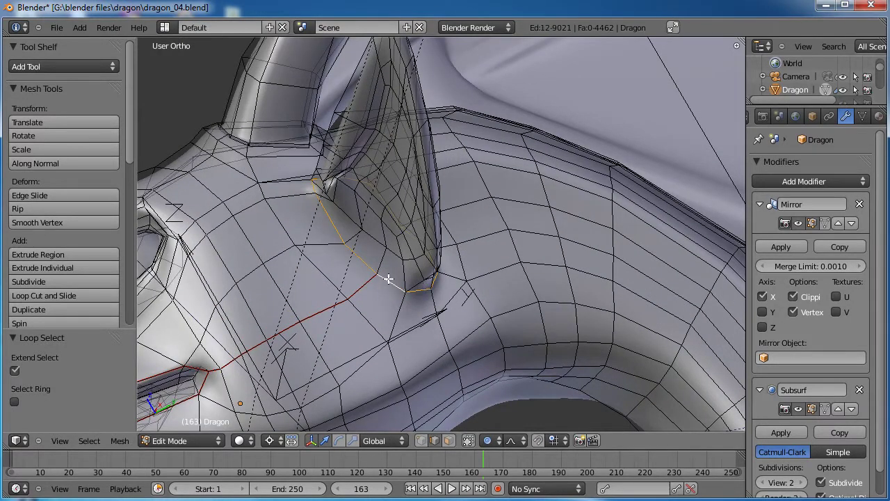
scroll(418, 170, "down", 2)
key("ctrl+e")
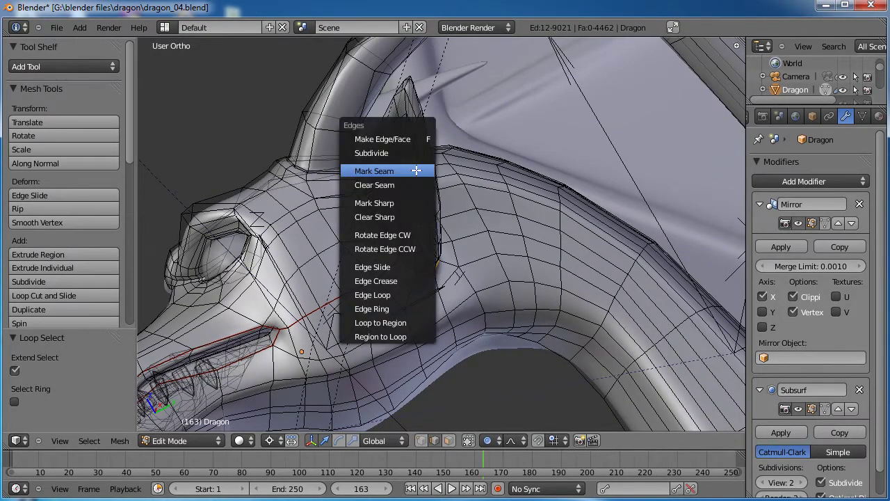
left_click(418, 172)
Select the ridge edges running from the horn tip down to its base
scroll(470, 214, "up", 2)
scroll(470, 213, "up", 1)
right_click(376, 86)
right_click(392, 139, "shift")
right_click(403, 187, "shift")
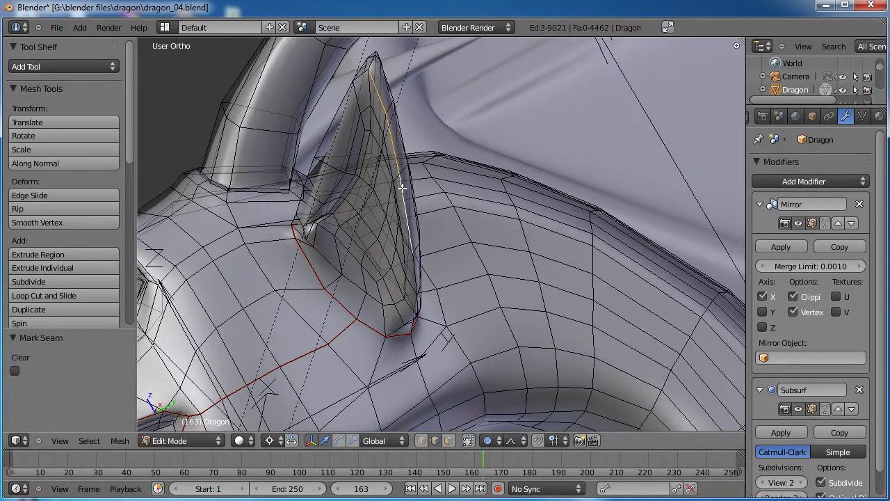
right_click(415, 266, "shift")
middle_click_drag(483, 197, 379, 162, "shift")
right_click(346, 181, "shift")
right_click(350, 183, "shift")
middle_click_drag(350, 183, 455, 219, "shift")
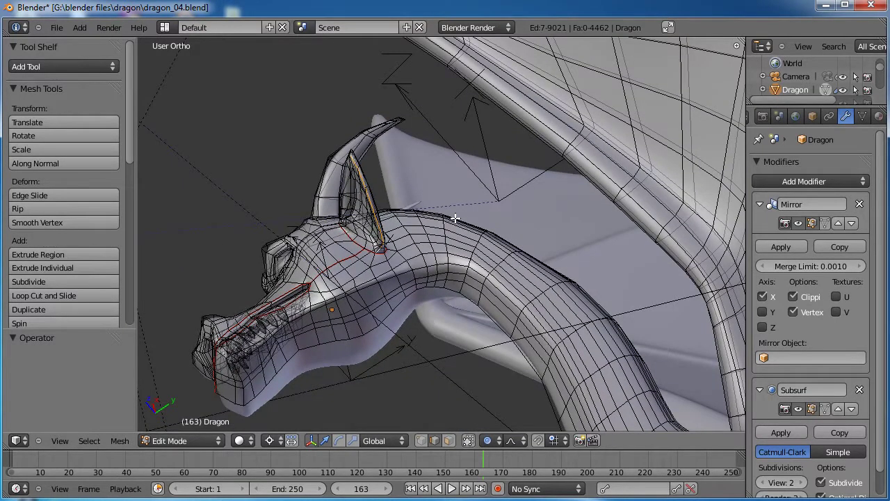
Orbit to a front view of the head and frame the selected ear edge
scroll(455, 219, "down", 10)
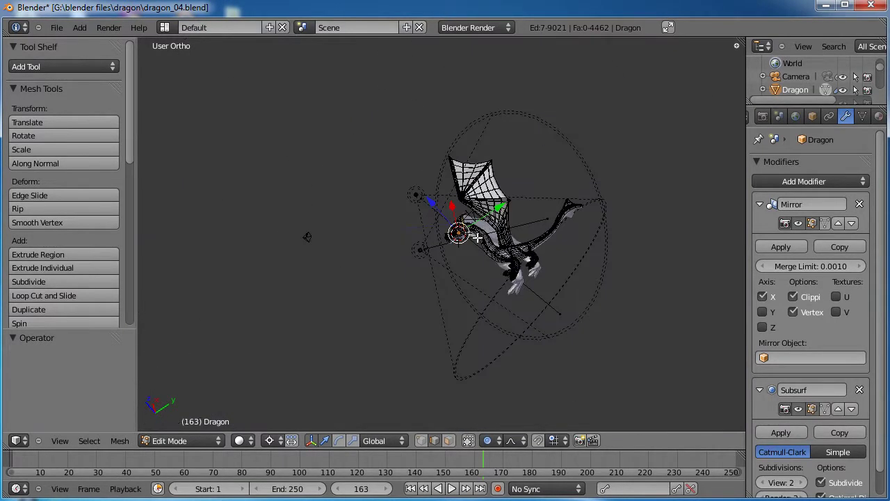
scroll(478, 237, "up", 10)
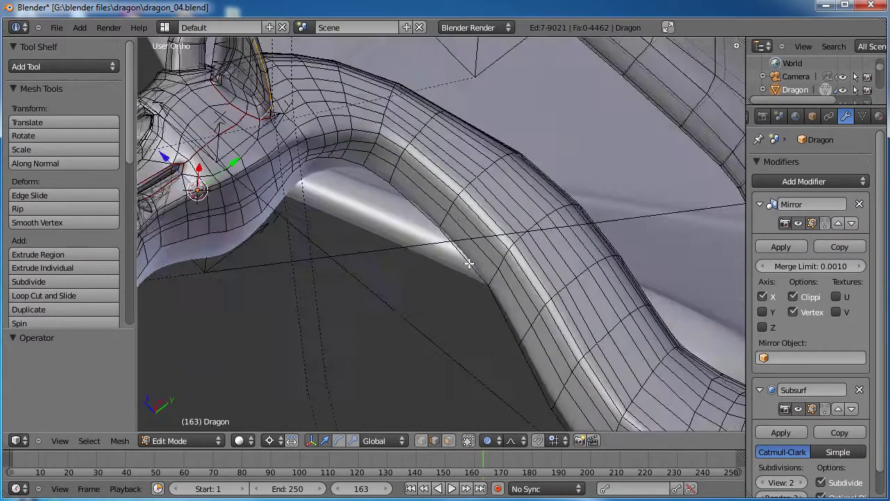
middle_click_drag(469, 263, 499, 243)
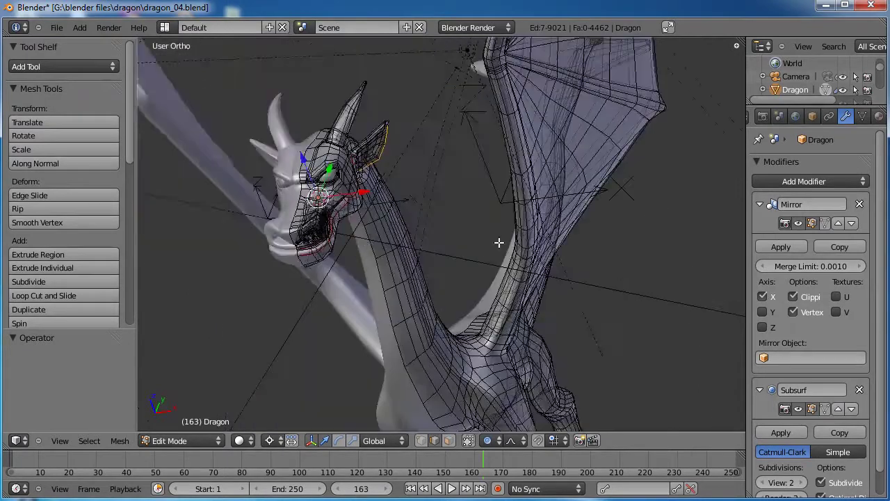
scroll(415, 224, "up", 5)
scroll(414, 223, "down", 5)
middle_click_drag(415, 223, 556, 355)
scroll(501, 286, "up", 5)
middle_click_drag(501, 286, 501, 227)
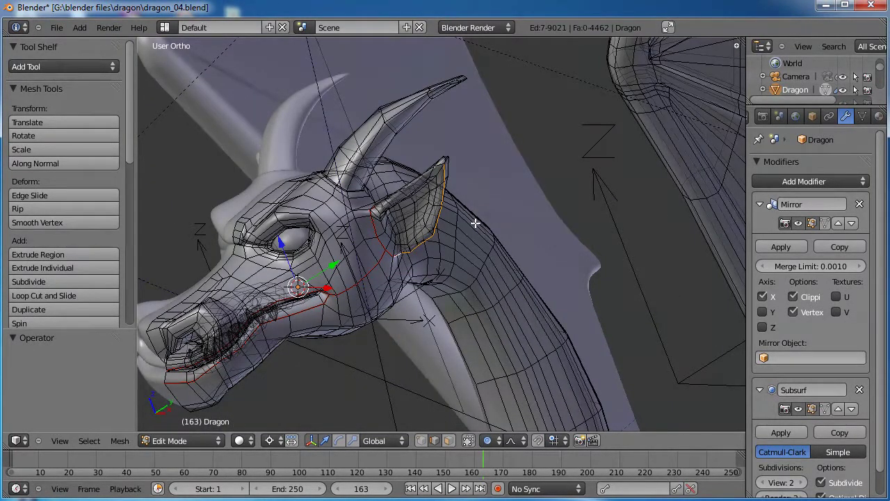
key("KP_Decimal")
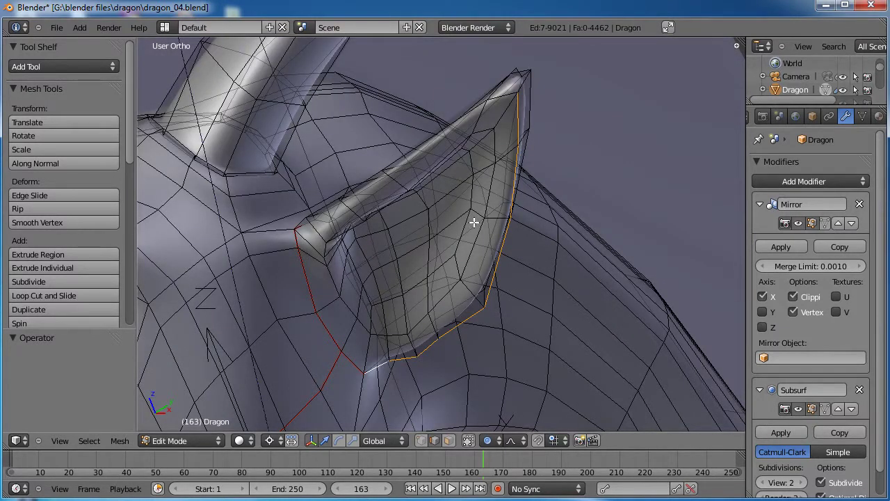
Mark the selected ear-rim edge as a seam
scroll(457, 217, "down", 5)
middle_click_drag(457, 218, 474, 296)
scroll(492, 232, "up", 5)
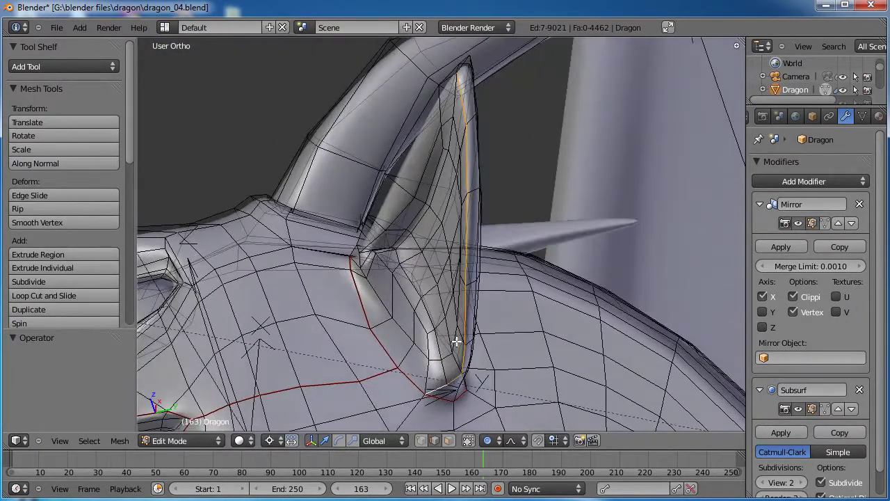
key("ctrl+e")
left_click(431, 315)
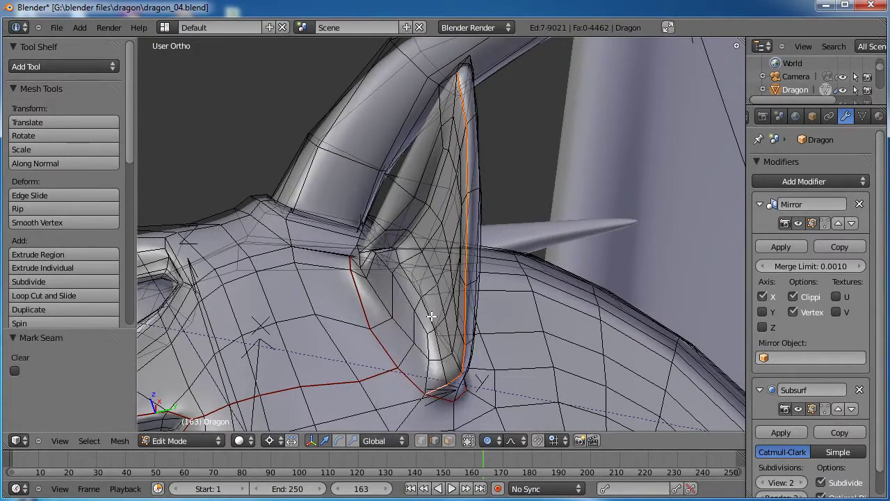
scroll(549, 243, "down", 4)
middle_click_drag(550, 244, 418, 214)
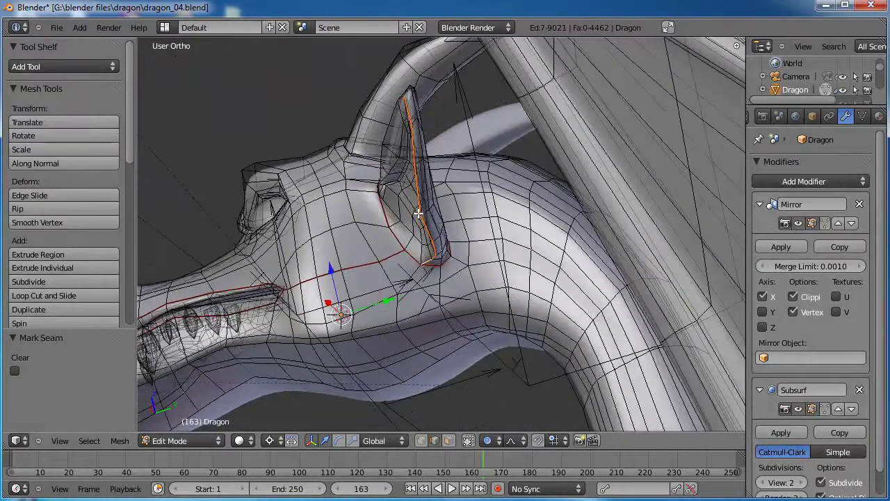
Select the ear-base loops and circle-deselect the top edges along the ear lid
right_click(441, 290, "alt+shift")
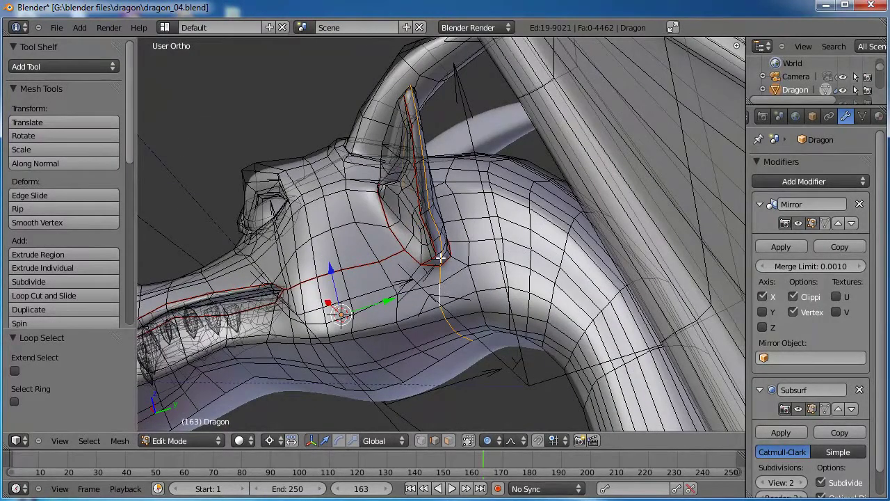
middle_click_drag(449, 265, 377, 161)
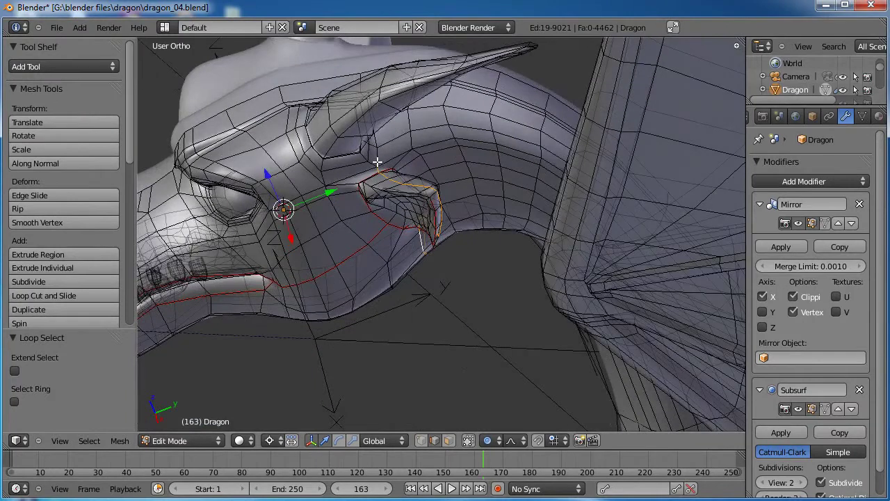
right_click(379, 160, "alt+shift")
mouse_move(450, 231)
middle_mouse_down()
mouse_move(433, 248)
mouse_move(457, 223)
middle_mouse_up()
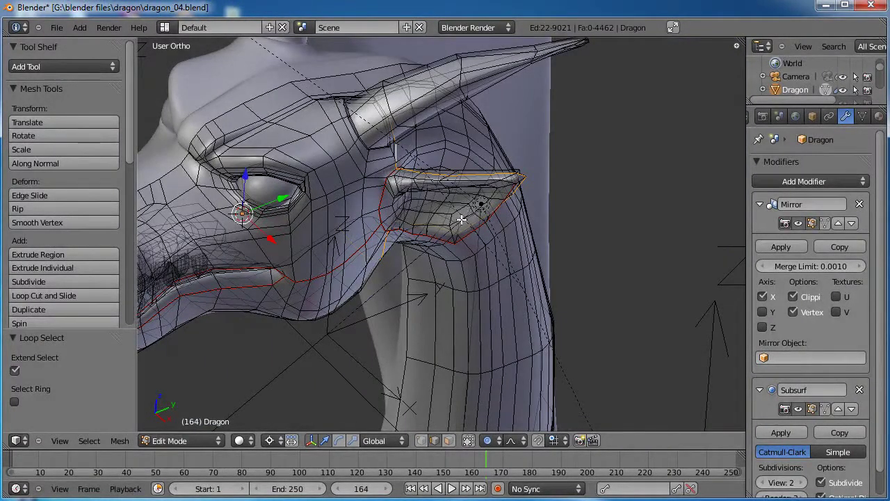
key("c")
mouse_move(412, 181)
middle_mouse_down()
mouse_move(508, 172)
mouse_move(515, 180)
mouse_move(471, 226)
mouse_move(415, 226)
middle_mouse_up()
key("Escape")
Mark the selected ear-base and neck edges as seams
middle_click_drag(513, 281, 567, 257)
key("ctrl+e")
left_click(453, 247)
scroll(442, 192, "down", 3)
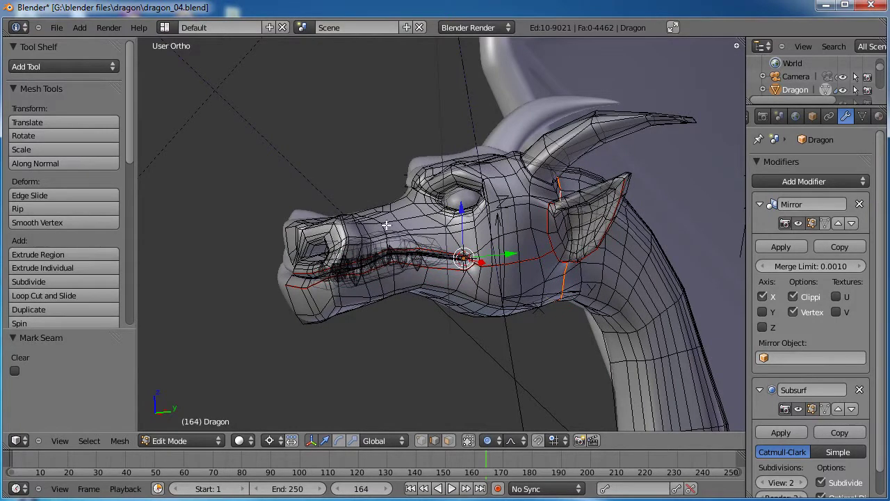
Orbit around the head to inspect the new seams from side and front
middle_click_drag(528, 304, 495, 268)
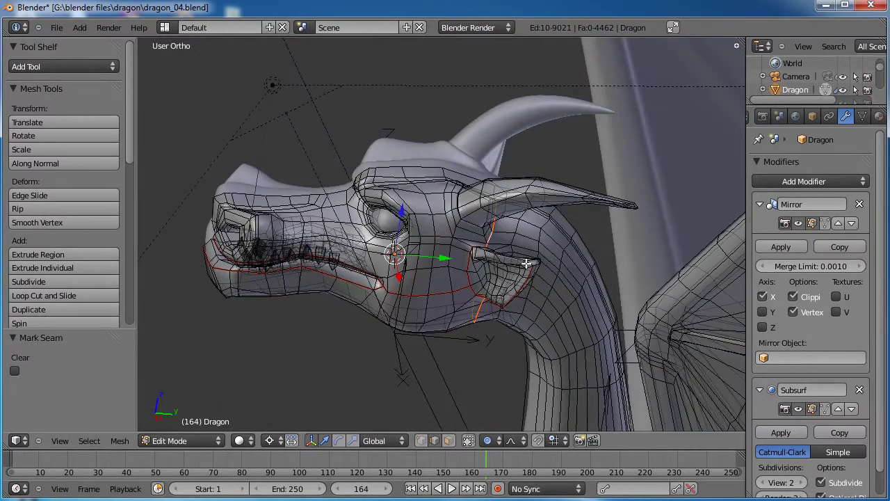
scroll(527, 264, "up", 3)
middle_click_drag(575, 238, 501, 282)
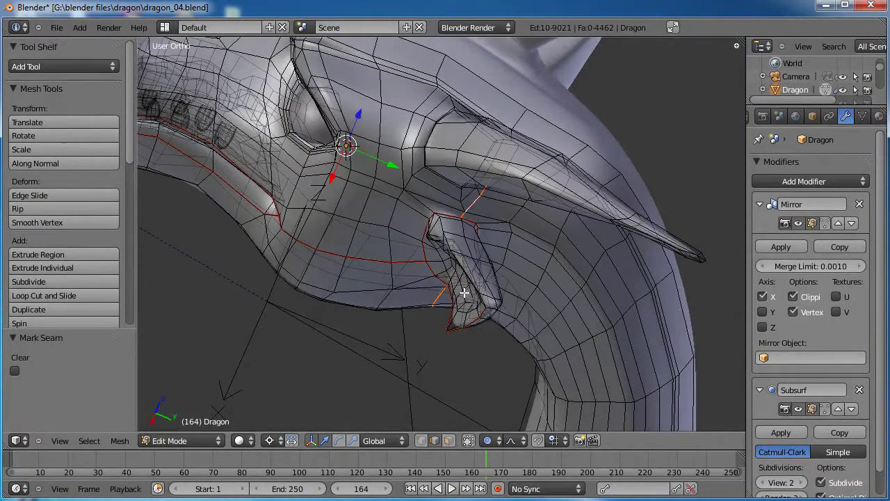
middle_click_drag(521, 224, 493, 295)
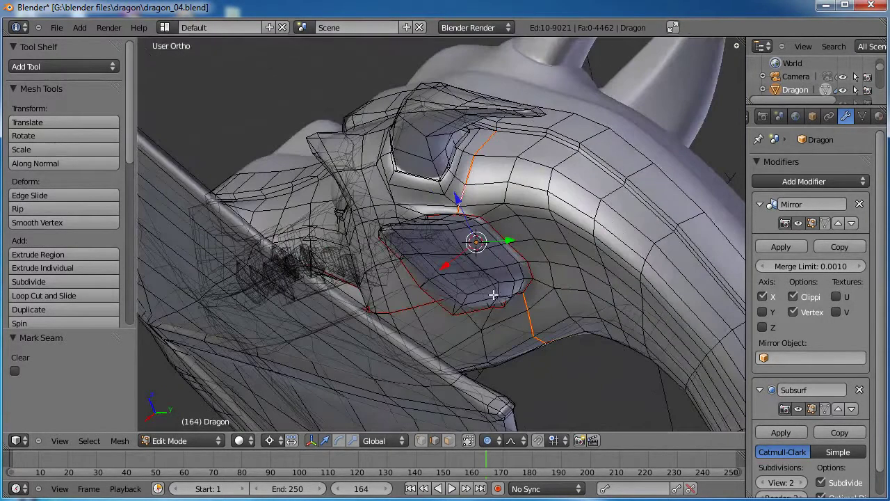
middle_click_drag(497, 102, 576, 194)
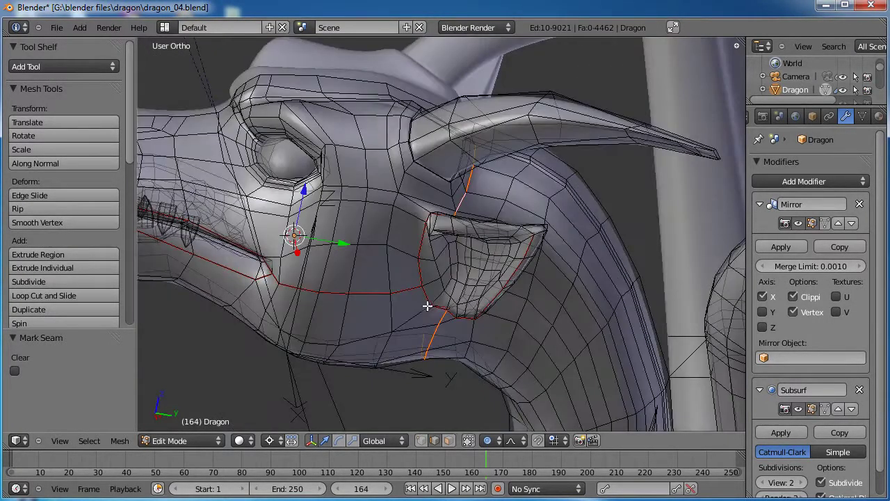
middle_click_drag(420, 195, 458, 215)
scroll(476, 279, "up", 2)
middle_click_drag(476, 279, 560, 257)
scroll(497, 267, "down", 3)
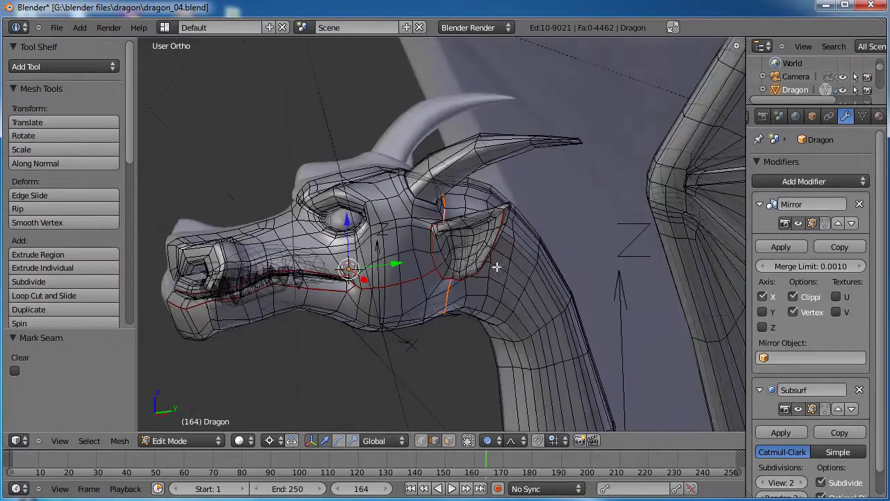
middle_click_drag(384, 254, 467, 267)
Select the edge loop around the eye socket and mark it as a seam
scroll(467, 267, "up", 6)
scroll(556, 289, "up", 3)
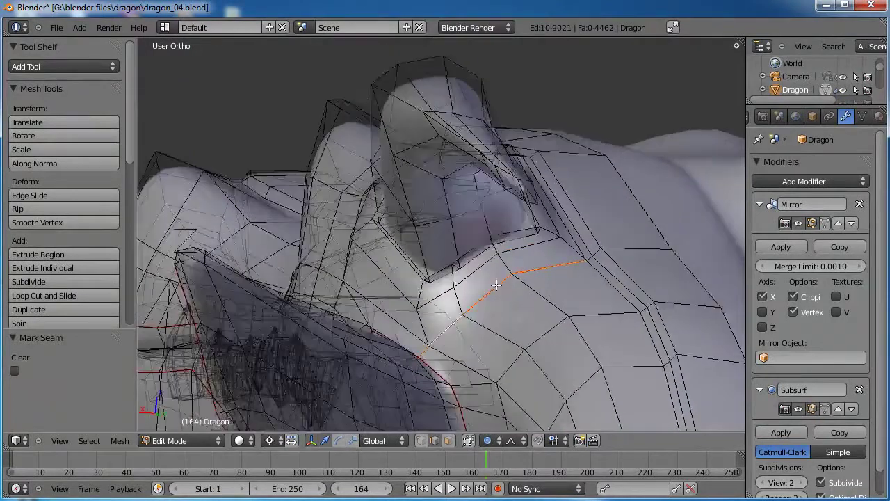
scroll(471, 286, "up", 8)
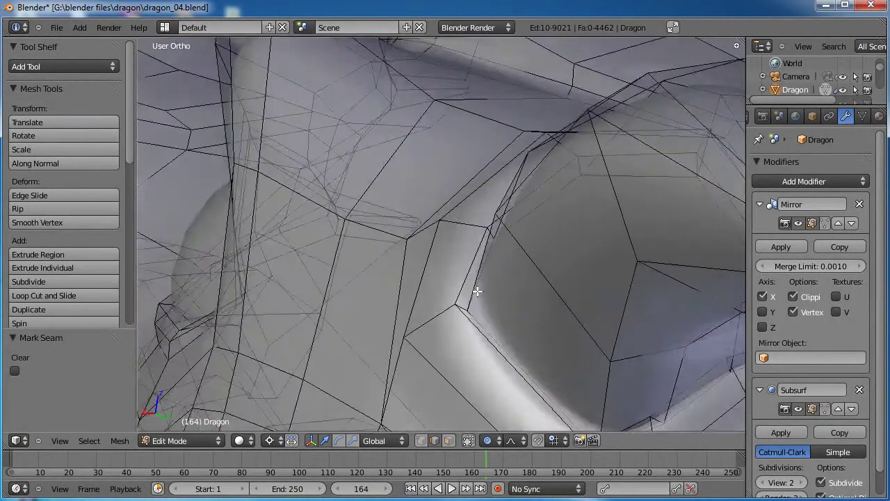
scroll(487, 263, "down", 4)
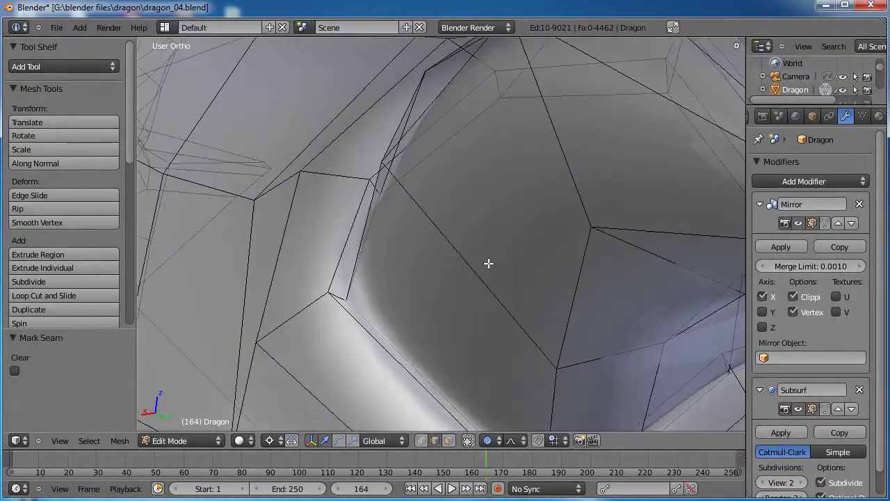
scroll(496, 258, "up", 1)
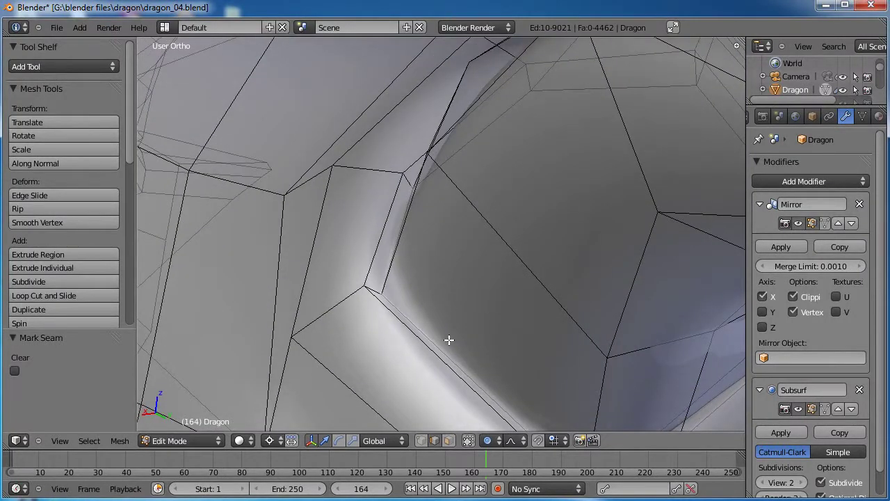
right_click(417, 323, "alt")
scroll(417, 323, "down", 3)
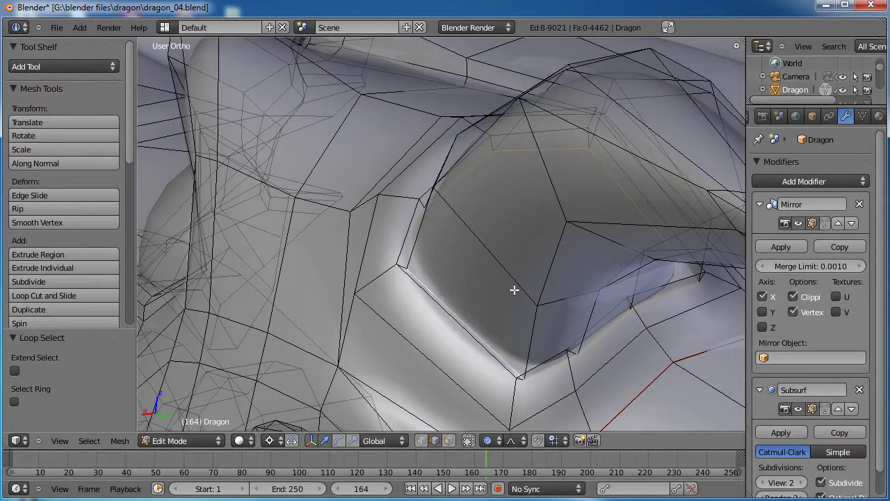
key("ctrl+e")
left_click(513, 289)
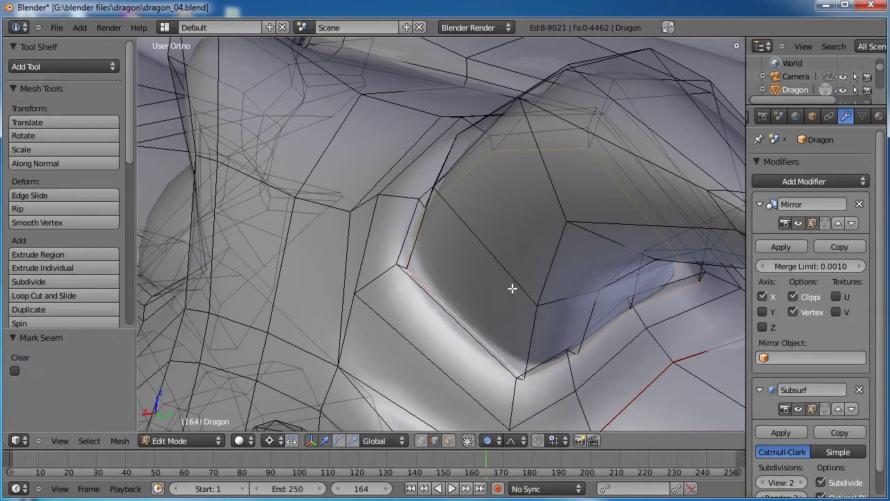
Select four edges running up the head spike and mark them as a seam
middle_click_drag(582, 316, 555, 301)
right_click(560, 231)
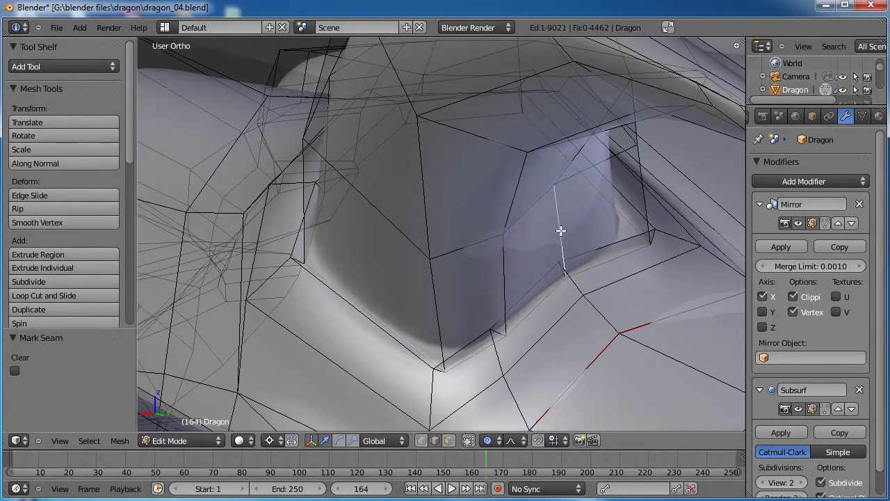
right_click(565, 171, "shift")
middle_click_drag(564, 171, 558, 388)
right_click(402, 167, "shift")
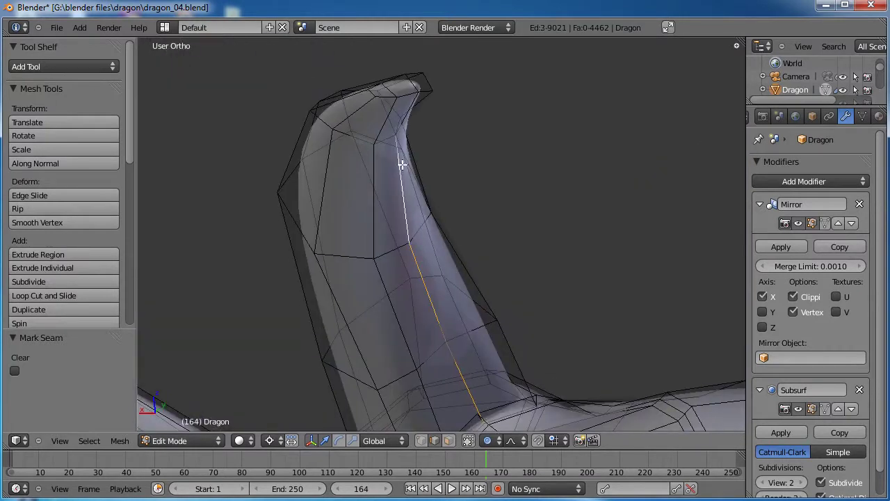
right_click(416, 97, "shift")
middle_click_drag(448, 213, 412, 249)
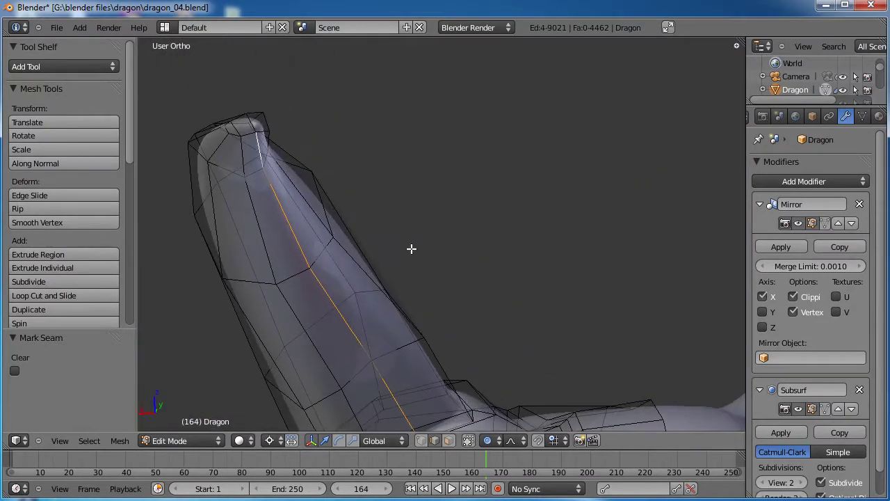
key("ctrl+e")
left_click(411, 251)
mouse_move(414, 318)
middle_mouse_down()
mouse_move(442, 278)
mouse_move(424, 318)
middle_mouse_up()
Test the existing seams by selecting a cheek face and its linked seam-bounded faces
scroll(536, 332, "up", 4)
scroll(501, 378, "down", 5)
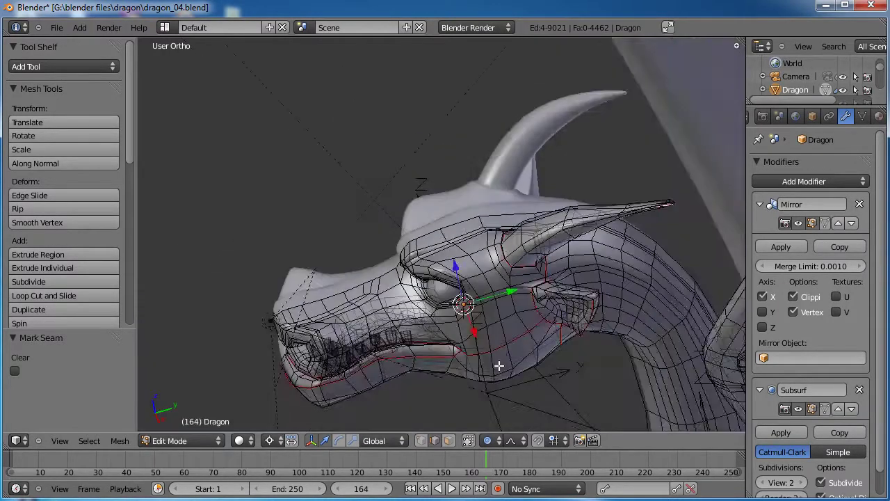
scroll(554, 304, "up", 4)
middle_click_drag(547, 296, 480, 298)
scroll(554, 320, "down", 1, "alt")
scroll(554, 323, "down", 3)
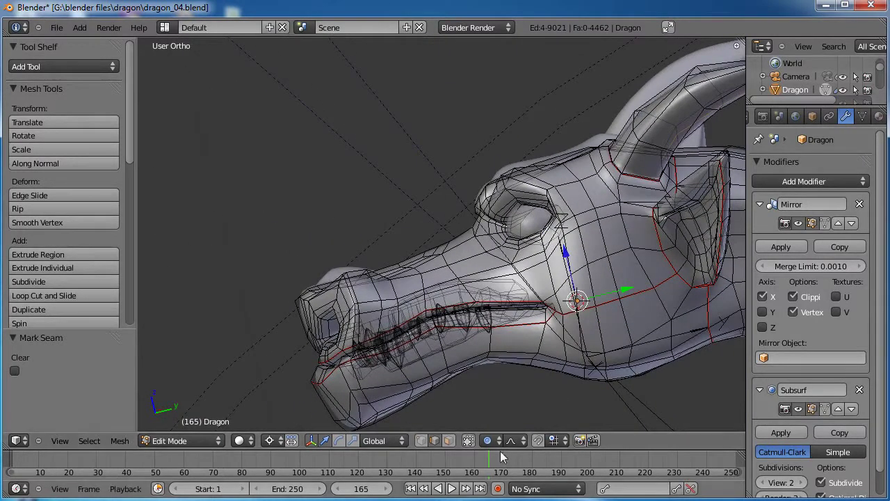
left_click(451, 441)
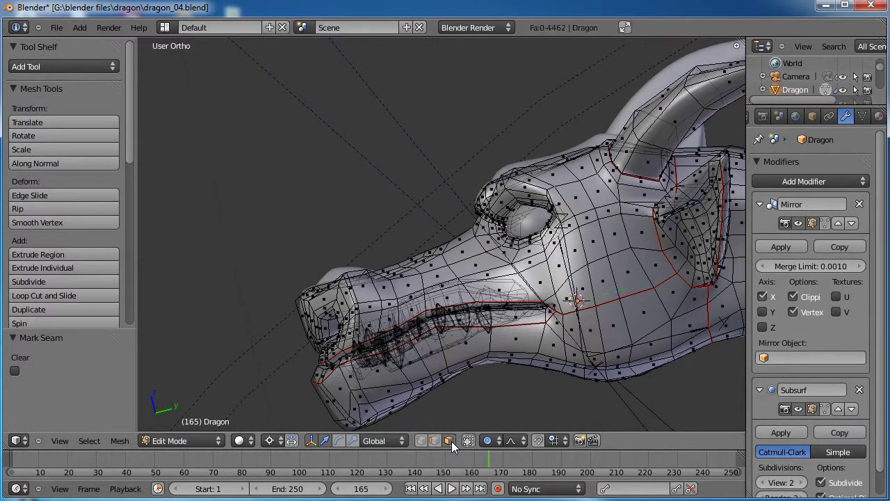
middle_click_drag(607, 325, 579, 293)
right_click(541, 245)
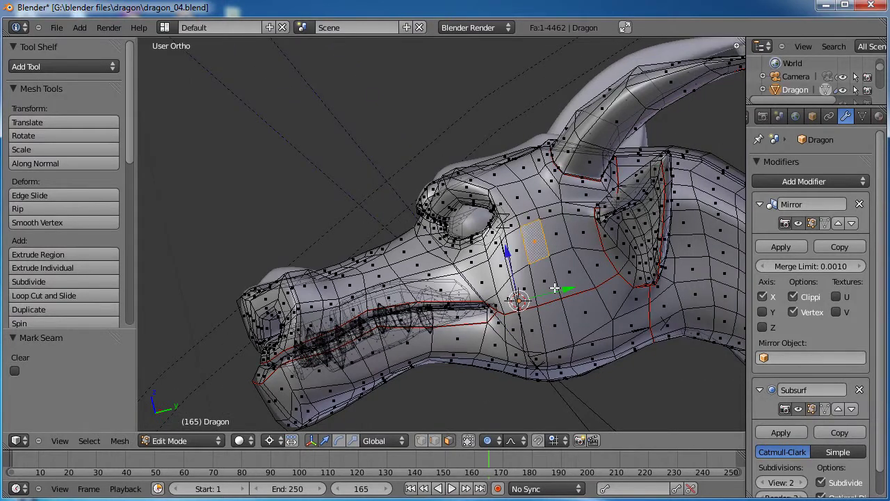
key("ctrl+l")
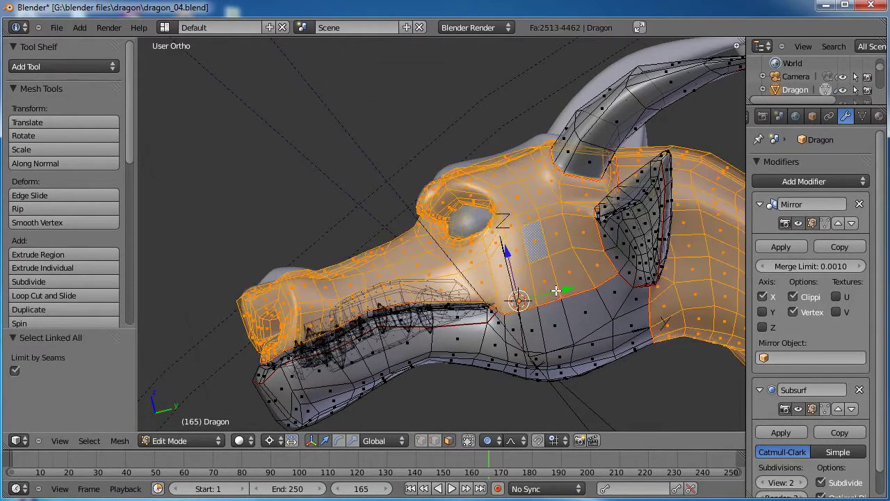
middle_click_drag(556, 291, 471, 295)
scroll(471, 295, "up", 8)
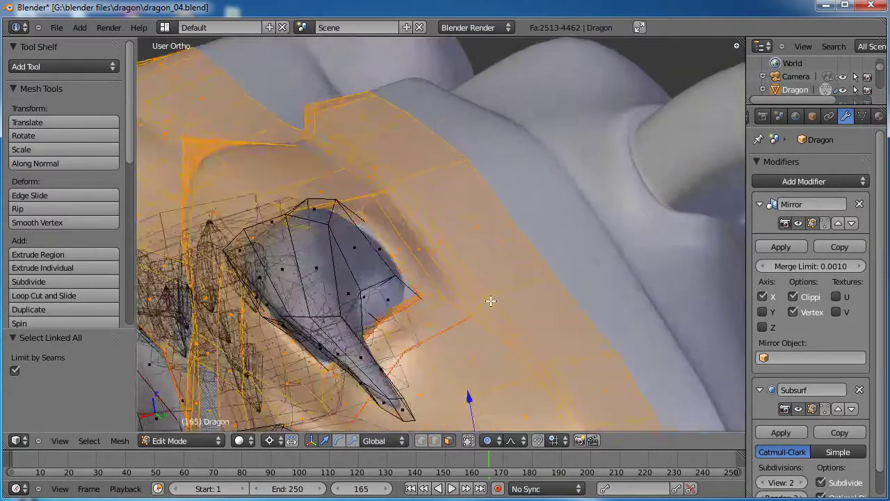
Mark two edges around the eye socket as seams
left_click(435, 440)
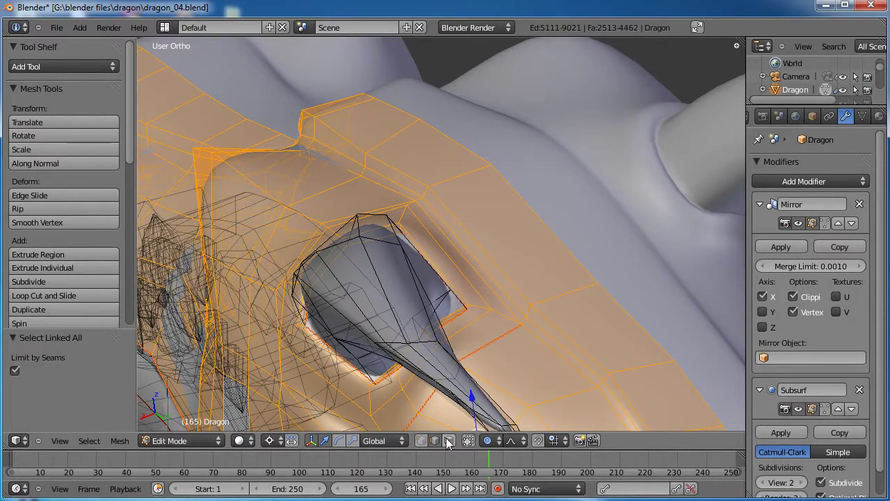
key("a")
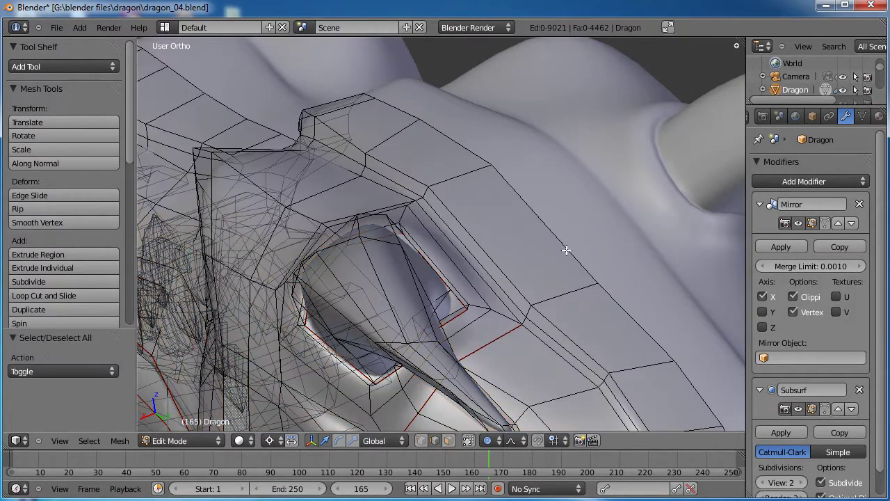
right_click(524, 322)
right_click(567, 293, "shift")
key("ctrl+e")
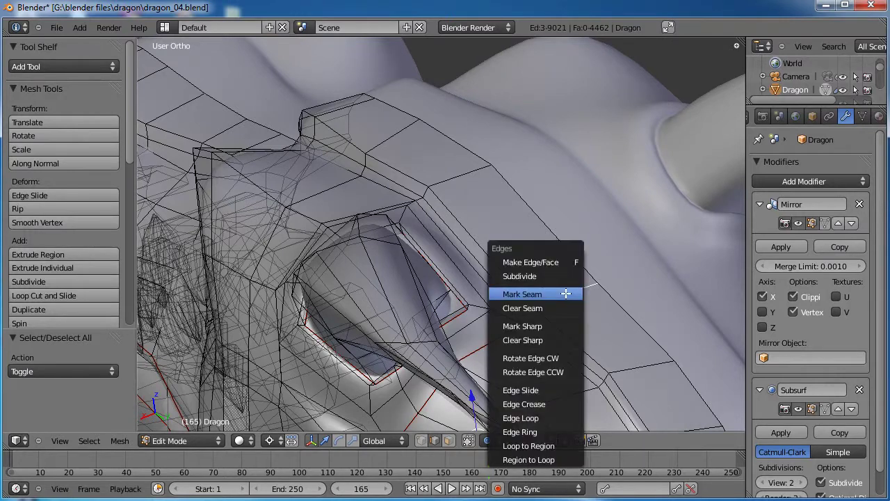
left_click(567, 294)
scroll(567, 293, "down", 8)
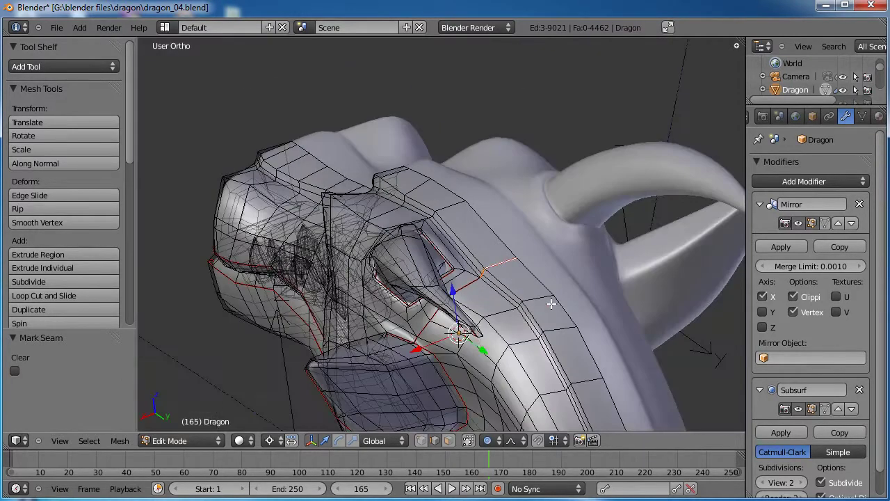
Select the seam-bounded snout region from a snout face, then pick a single cheek face
left_click(450, 440)
middle_click_drag(434, 356, 510, 332)
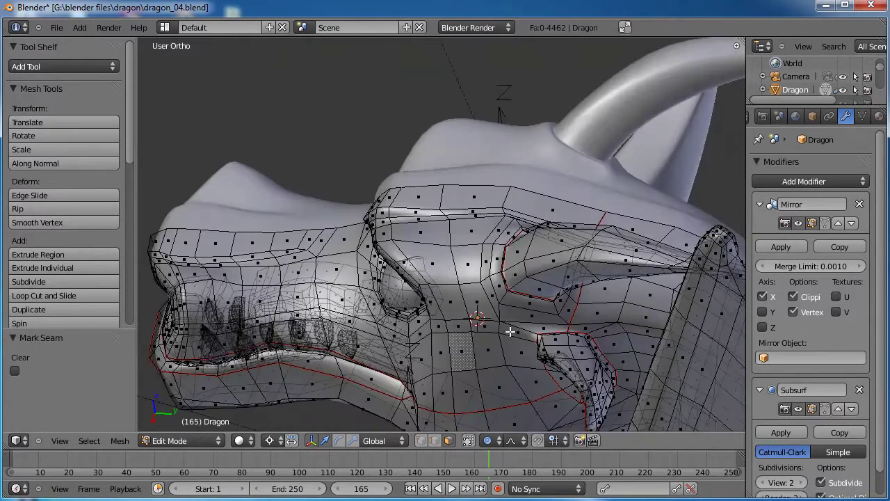
right_click(440, 264)
key("ctrl+l")
scroll(461, 266, "down", 4)
middle_click_drag(462, 266, 505, 297)
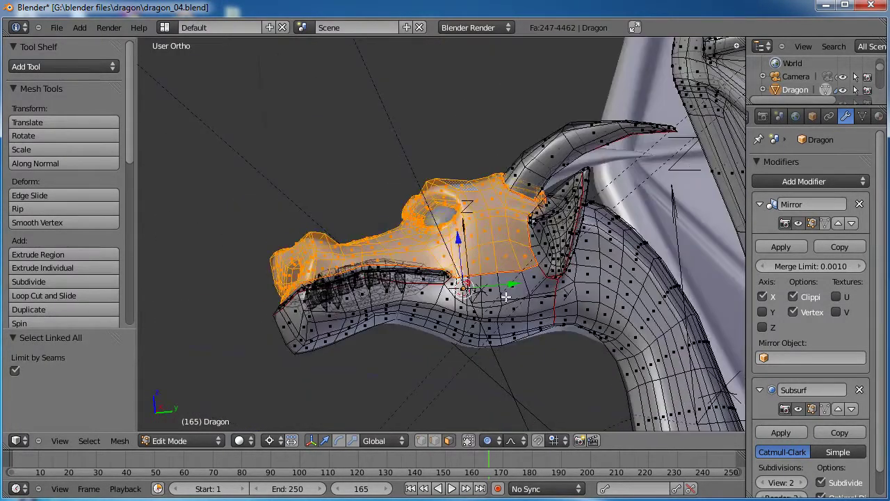
right_click(515, 290)
Test linked selection starting from a cheek vertex and then a cheek edge
left_click(428, 441)
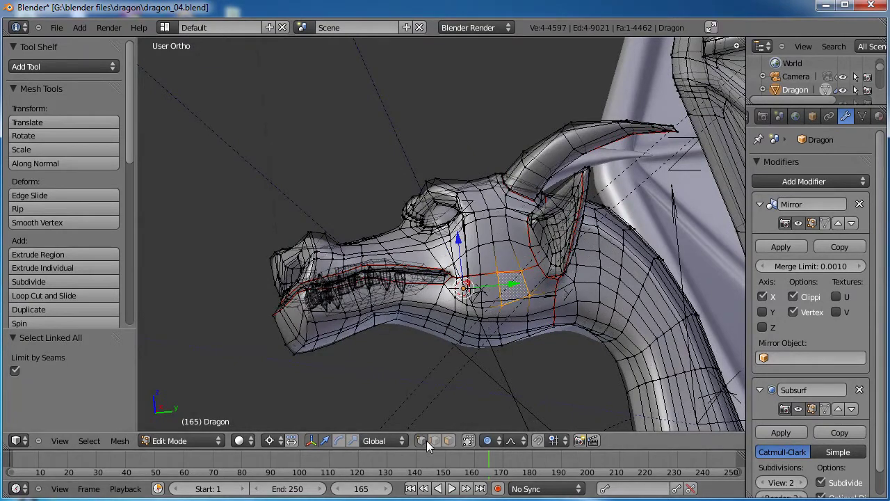
right_click(511, 329)
key("ctrl+l")
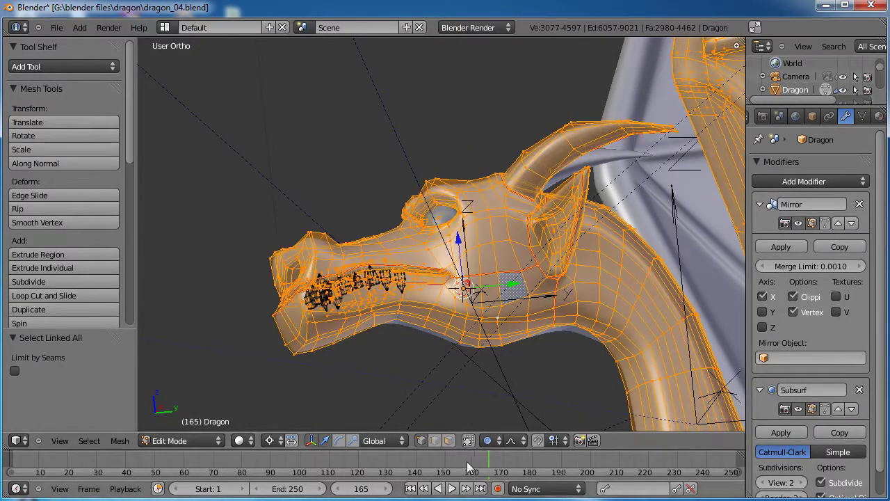
left_click(449, 440)
scroll(516, 330, "up", 4)
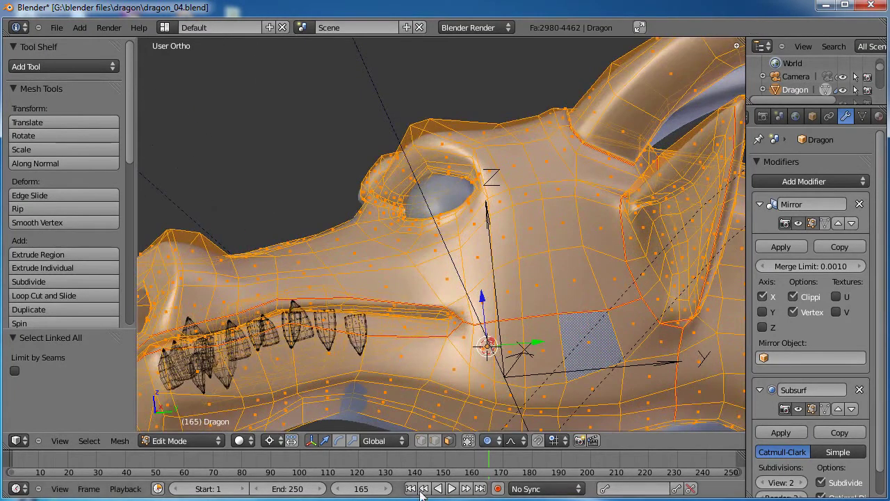
left_click(435, 441)
right_click(525, 348)
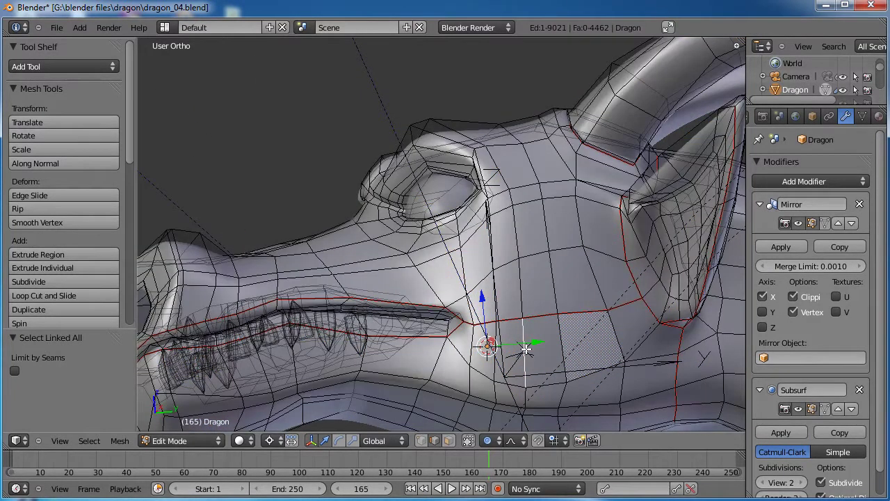
key("ctrl+l")
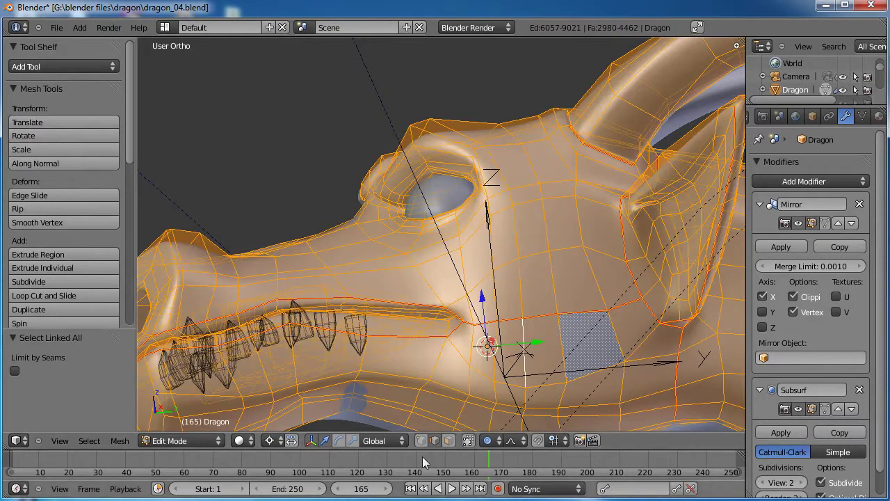
left_click(450, 439)
scroll(537, 307, "down", 3)
Select the seam-bounded lower jaw, then extend the selection to the upper head
right_click(513, 346)
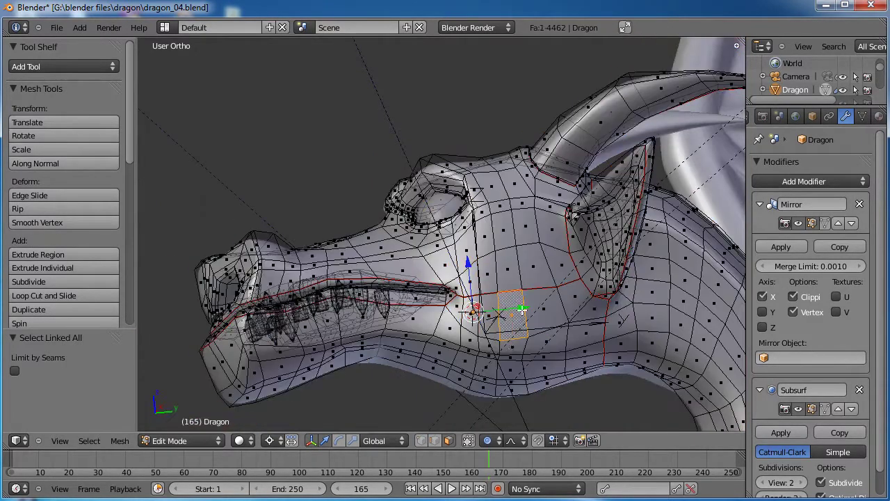
key("ctrl+l")
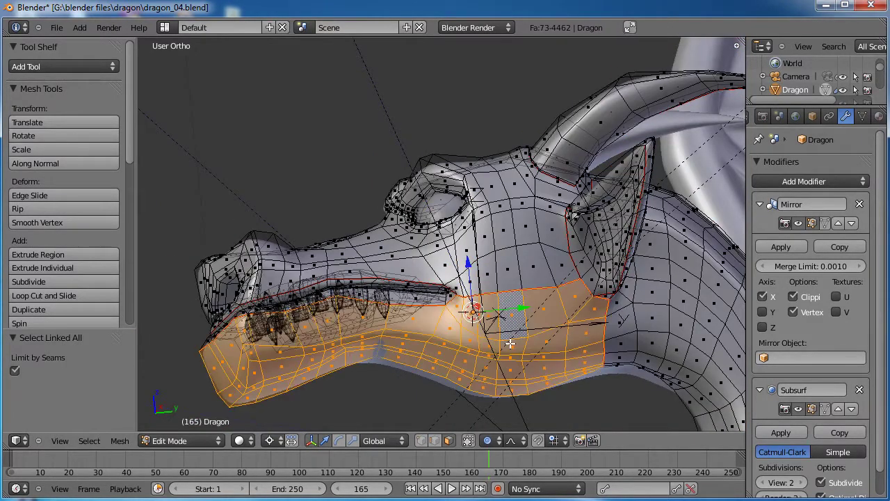
right_click(537, 259, "shift")
right_click(584, 259, "shift")
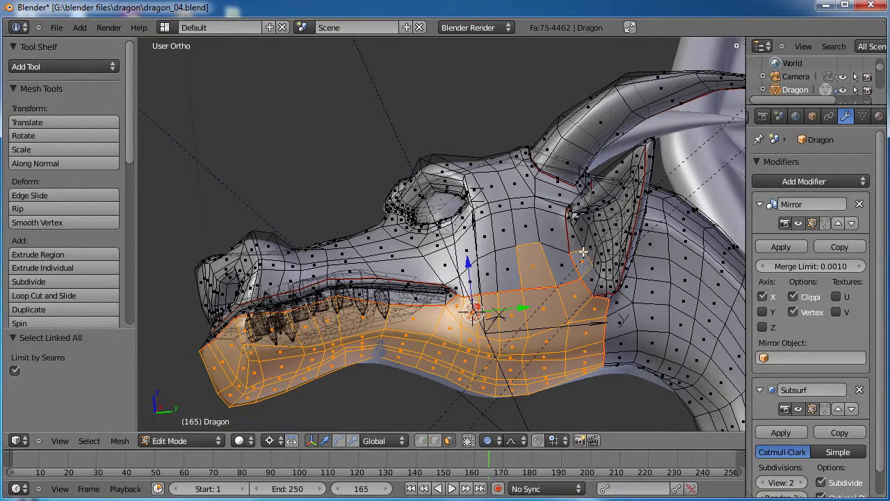
key("ctrl+l")
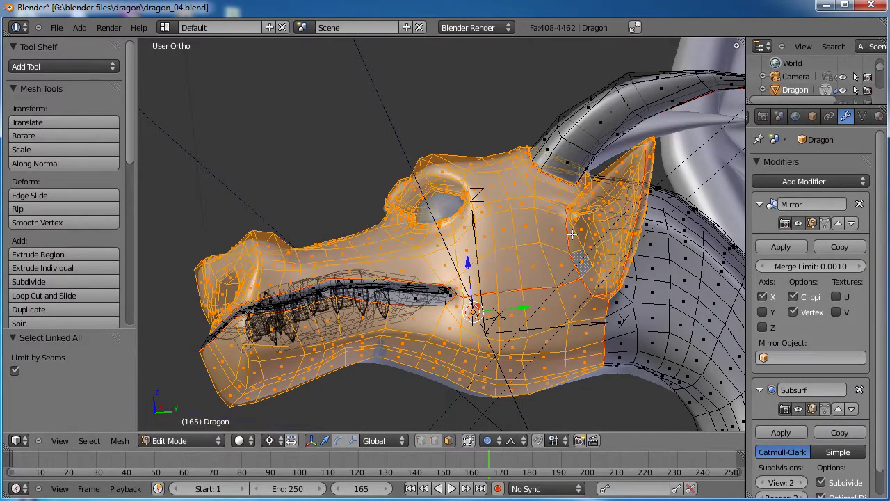
middle_click_drag(510, 236, 521, 285)
Hide the selected upper-head faces and frame the dragon's jaw
key("h")
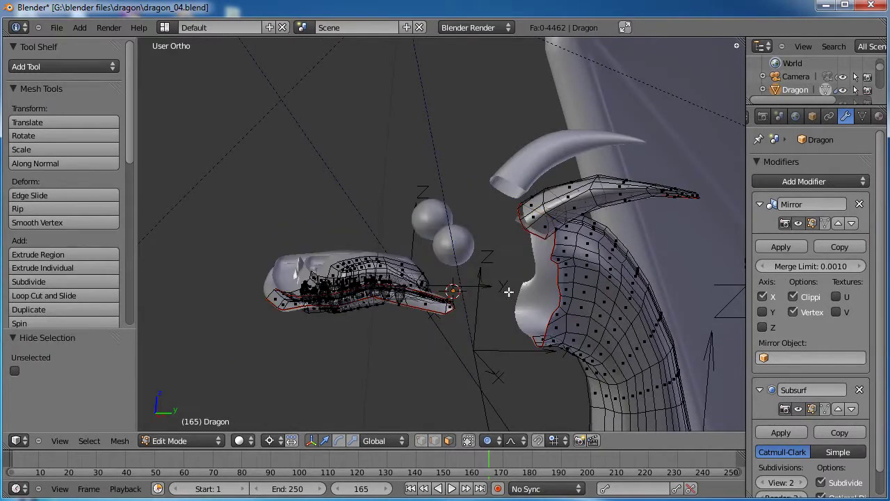
scroll(447, 314, "up", 3)
middle_click_drag(427, 347, 573, 320, "shift")
scroll(527, 259, "up", 2)
middle_click_drag(527, 259, 418, 184)
scroll(503, 235, "up", 3)
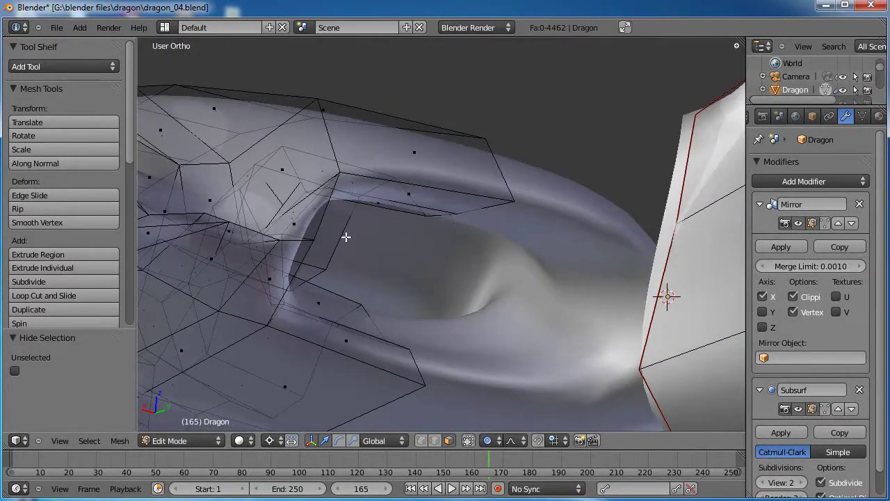
middle_click_drag(444, 228, 450, 376)
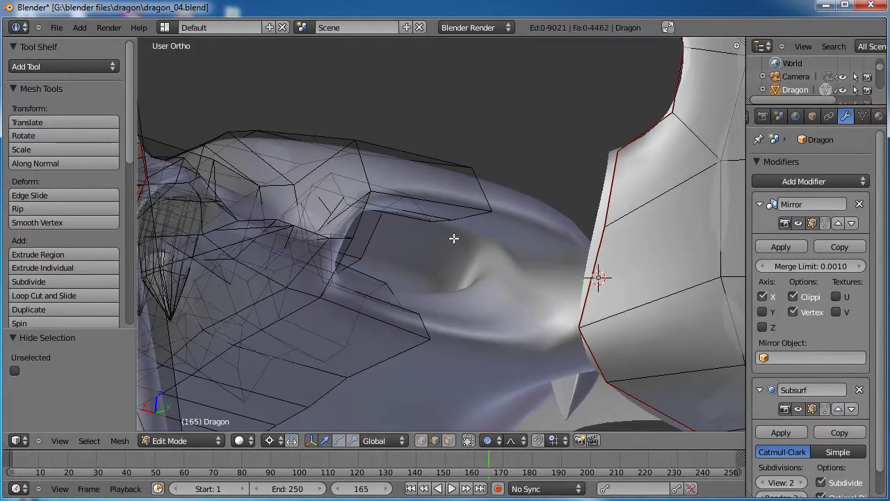
Mark two edges at the jaw corner as seams
right_click(463, 202)
middle_click_drag(422, 213, 419, 153)
right_click(424, 159, "shift")
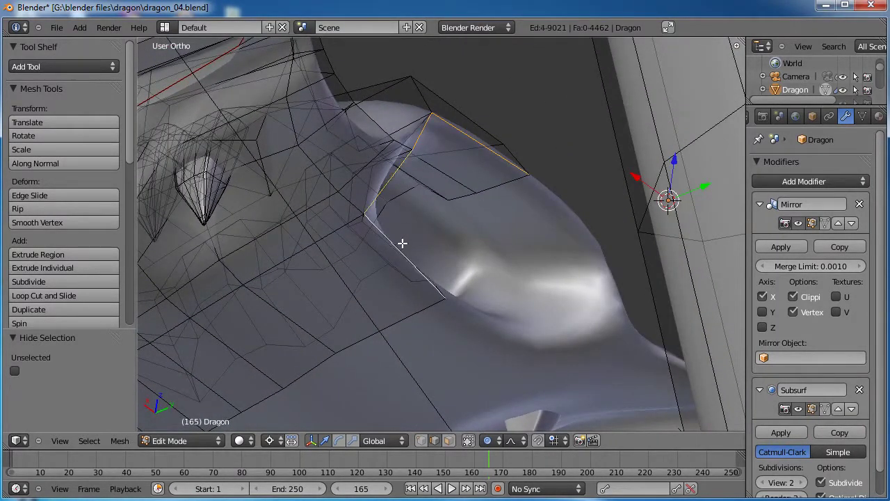
key("ctrl+e")
left_click(442, 209)
middle_click_drag(444, 209, 534, 210)
Select a chain of edges along the lower jaw loop from below
scroll(303, 315, "down", 4)
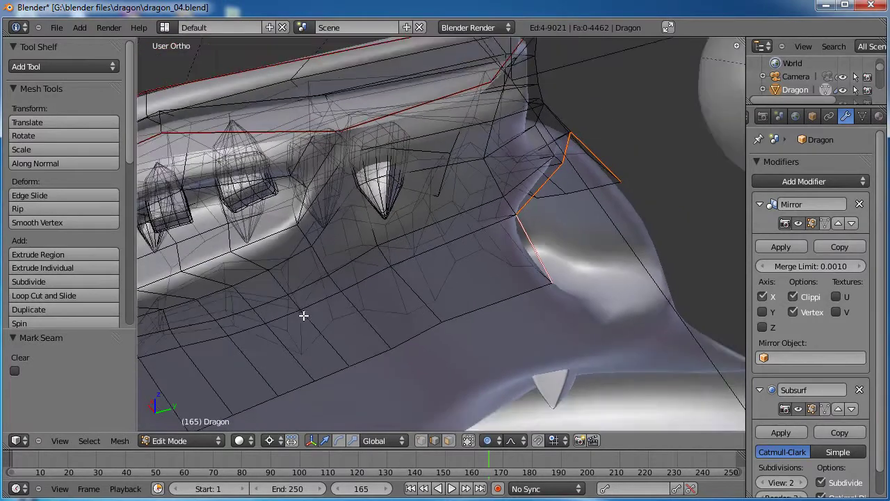
mouse_move(358, 223)
middle_mouse_down()
mouse_move(398, 174)
mouse_move(447, 204)
mouse_move(441, 179)
mouse_move(335, 251)
mouse_move(355, 237)
middle_mouse_up()
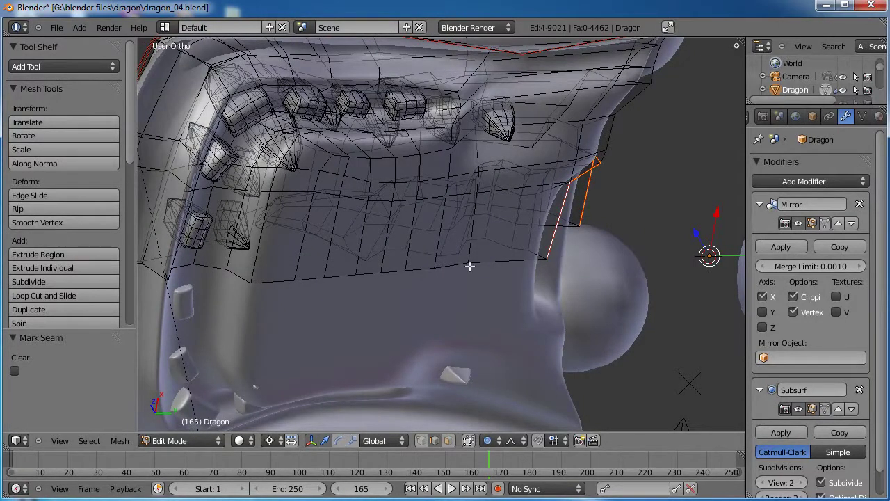
right_click(534, 255)
right_click(471, 247, "shift")
right_click(471, 255, "shift")
scroll(470, 249, "up", 3)
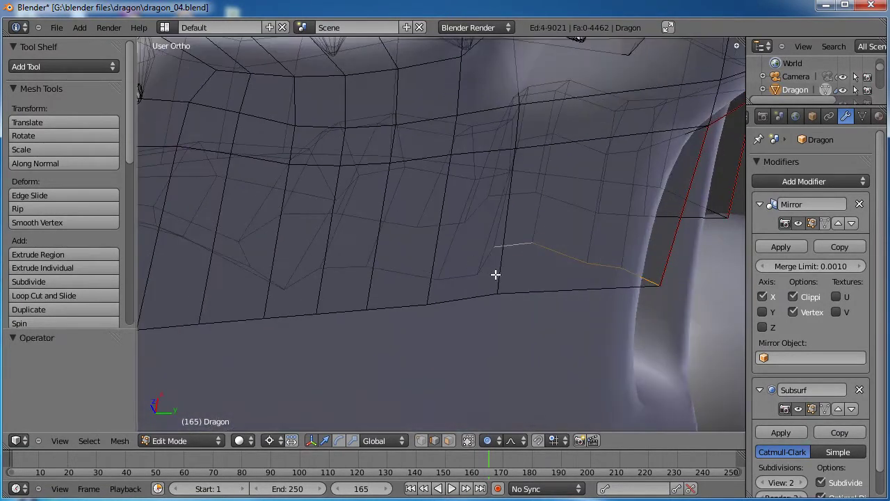
right_click(365, 275, "shift")
right_click(310, 281, "shift")
right_click(282, 289, "shift")
Add one more edge on the dragon's side to the jaw seam line
middle_click_drag(279, 292, 439, 223)
scroll(443, 227, "up", 3)
scroll(374, 159, "down", 3)
middle_click_drag(373, 159, 354, 265)
scroll(472, 258, "up", 2)
right_click(330, 246, "shift")
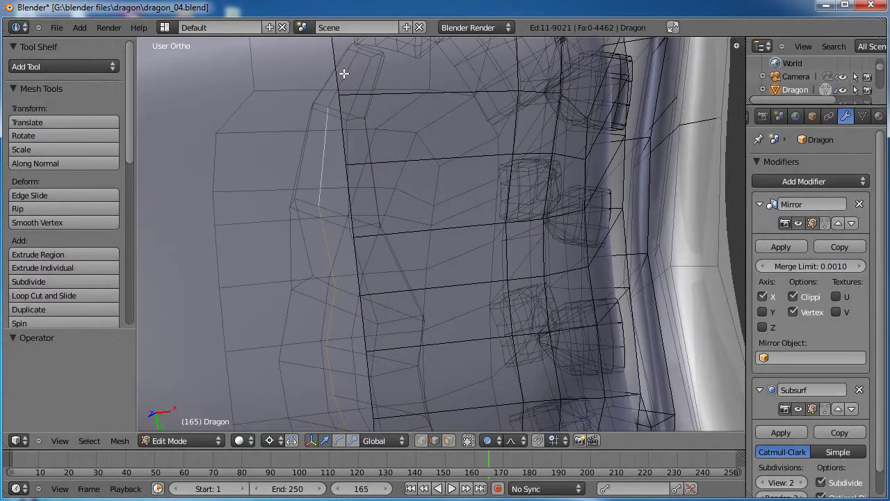
middle_click_drag(381, 146, 393, 233)
Mark the selected jaw-underside edges as seams, check them from several angles, and deselect all
key("ctrl+e")
left_click(393, 233)
middle_click_drag(382, 279, 381, 192)
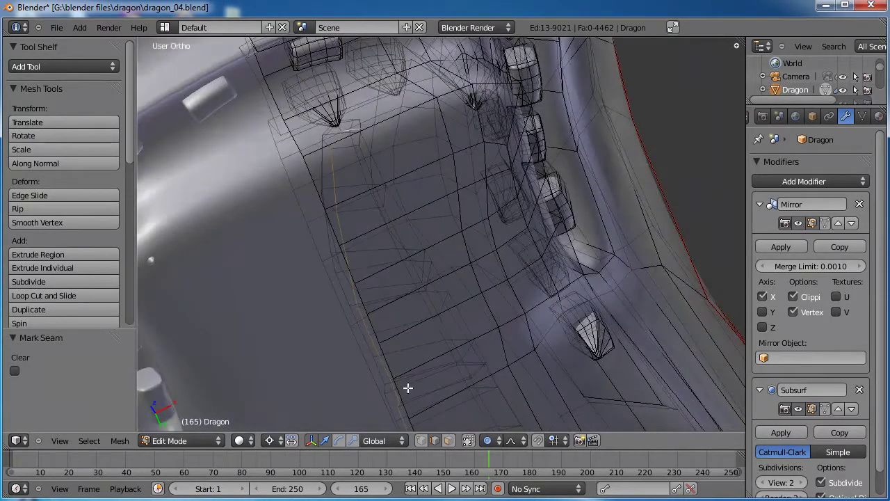
middle_click_drag(410, 392, 374, 186)
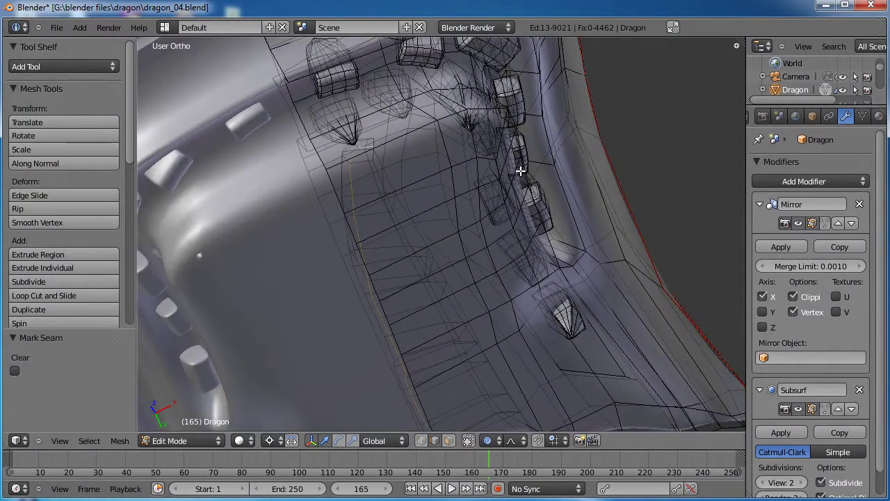
middle_click_drag(393, 168, 369, 188)
middle_click_drag(449, 269, 500, 196)
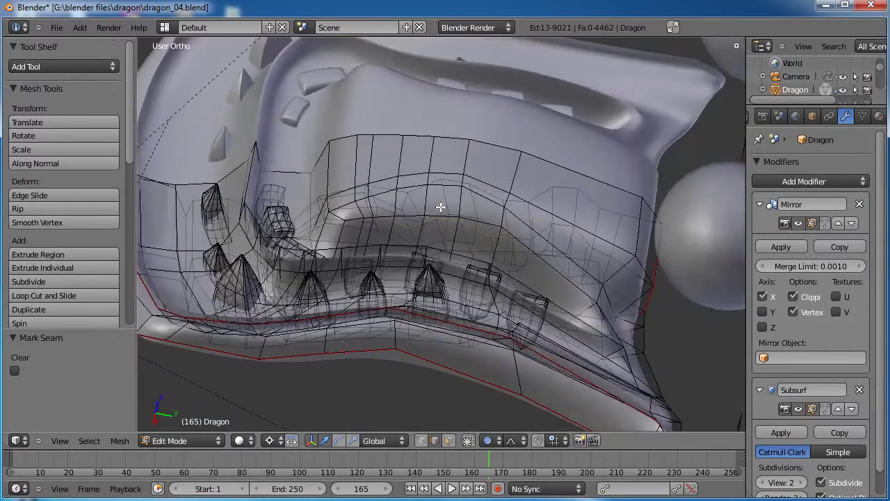
middle_click_drag(504, 229, 393, 258)
scroll(454, 255, "up", 3)
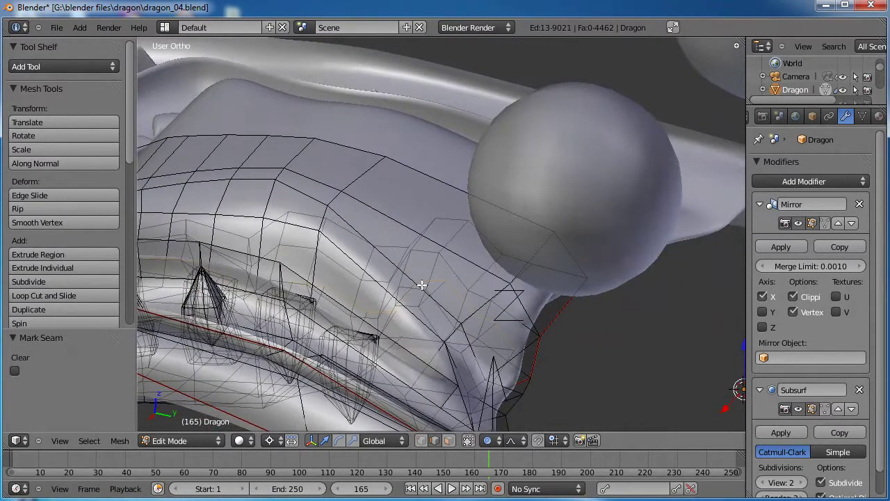
scroll(491, 278, "down", 3)
middle_click_drag(480, 285, 462, 220)
key("a")
middle_click_drag(408, 214, 465, 295)
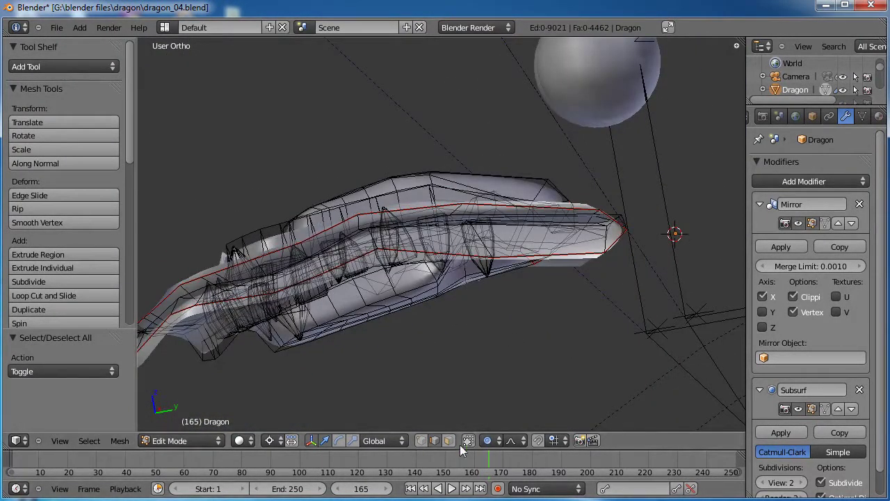
Select the connected snout part from two snout faces and hide it
key("ctrl+Tab")
key("3")
middle_click_drag(496, 331, 561, 289)
key("ctrl+space")
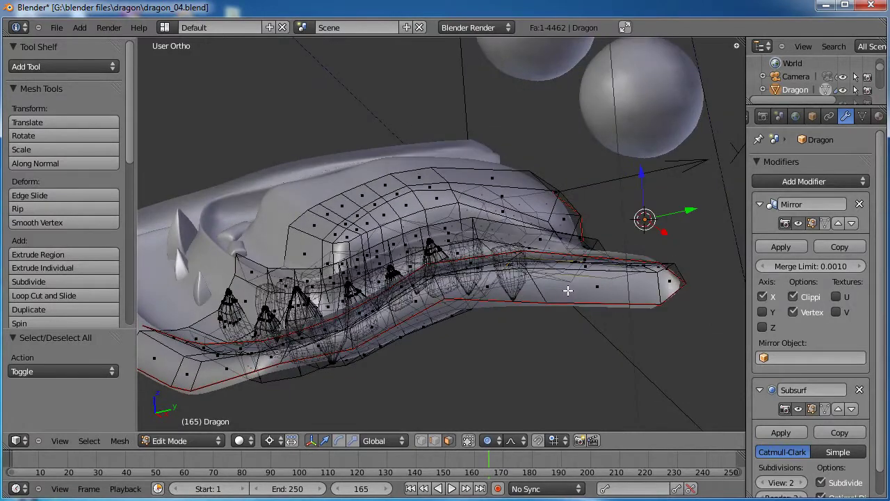
right_click(598, 294)
right_click(499, 195, "shift")
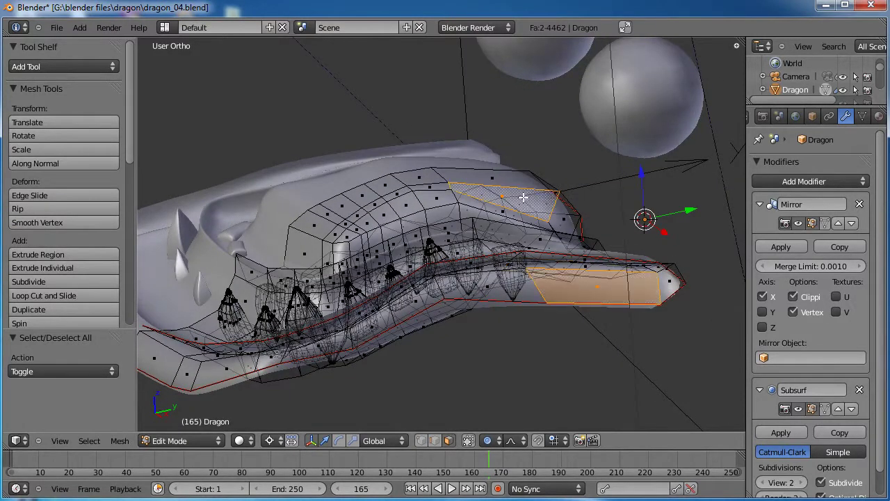
key("ctrl+l")
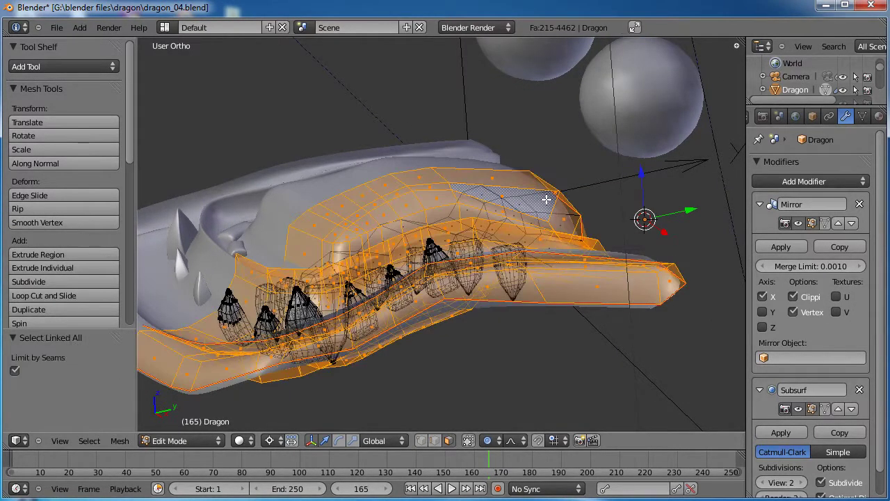
key("h")
Inspect the exposed teeth and jaw, and return to edge selection
middle_click_drag(499, 226, 587, 353)
middle_click_drag(505, 338, 481, 292)
scroll(478, 293, "up", 3)
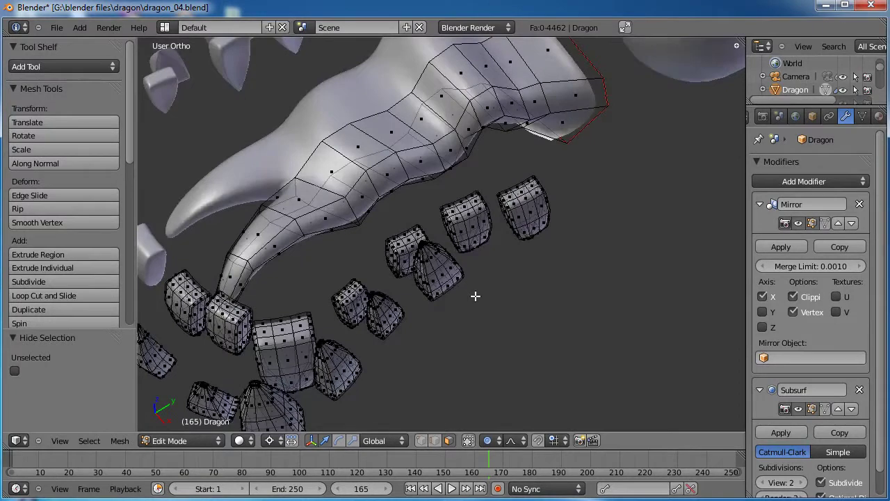
left_click(435, 440)
scroll(430, 342, "down", 3)
middle_click_drag(430, 343, 477, 312)
scroll(480, 316, "up", 1)
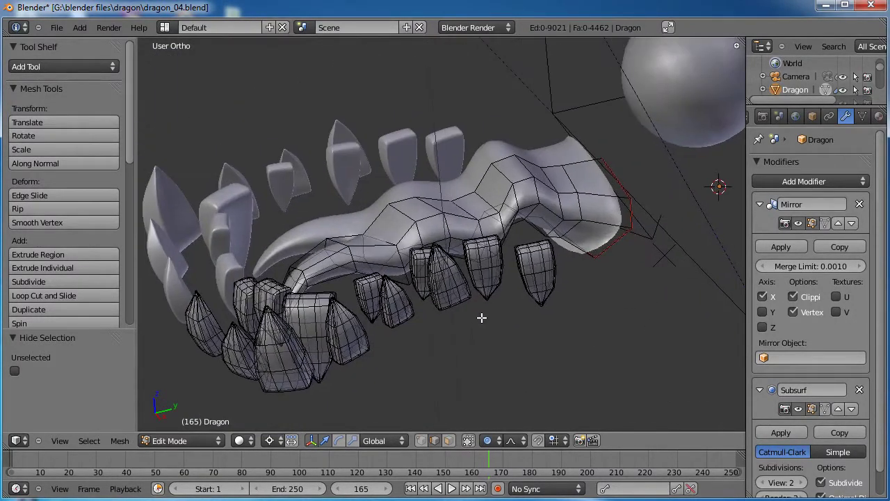
Select edge loops around the front teeth
scroll(538, 287, "up", 1)
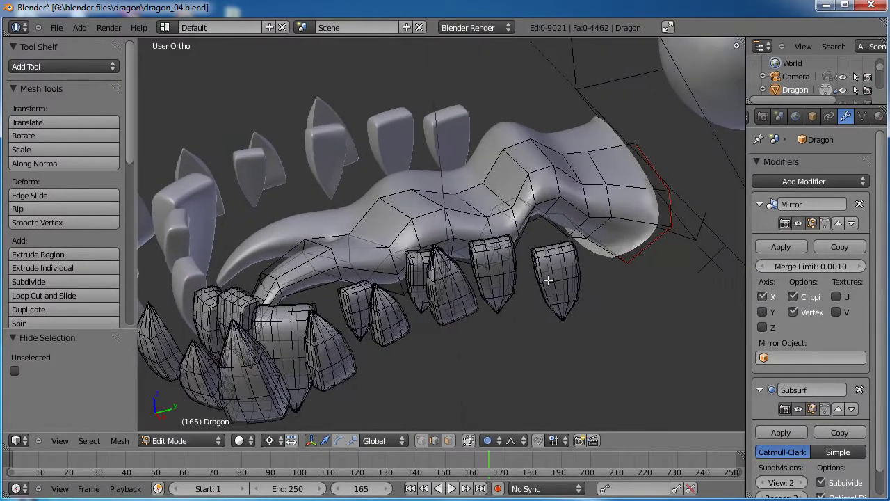
middle_click_drag(537, 284, 580, 258)
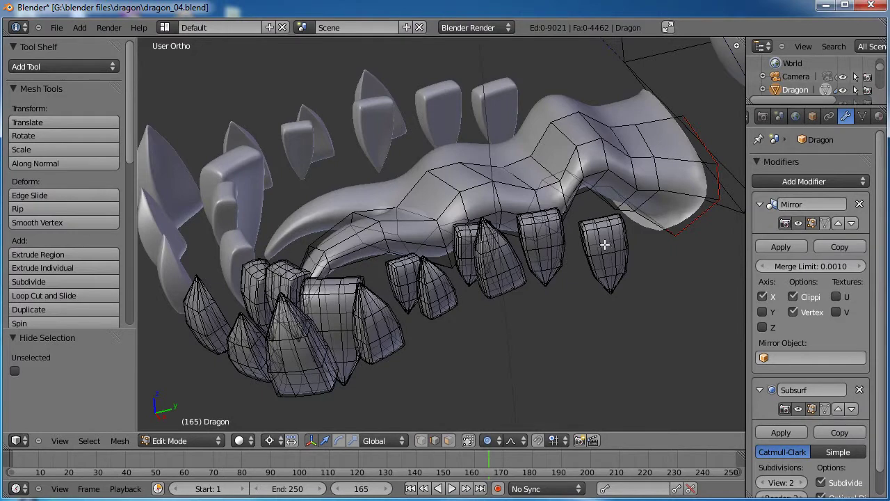
middle_click_drag(598, 249, 558, 265)
scroll(529, 256, "up", 1)
scroll(529, 256, "down", 1)
right_click(549, 237, "alt")
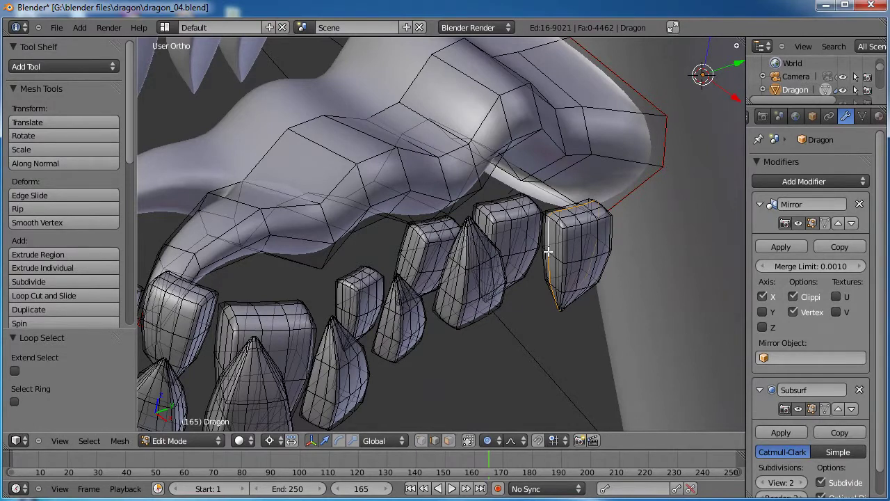
mouse_move(549, 251)
middle_mouse_down()
mouse_move(539, 292)
mouse_move(542, 242)
middle_mouse_up()
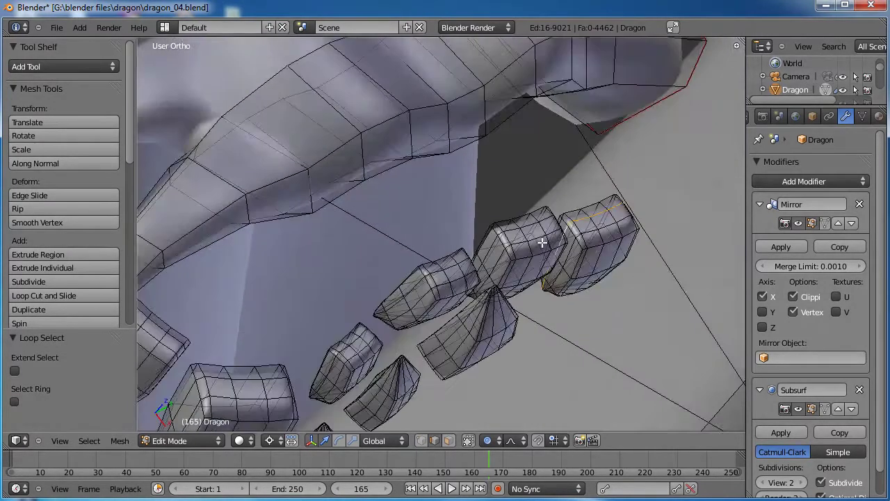
right_click(513, 229, "alt+shift")
right_click(450, 270, "alt+shift")
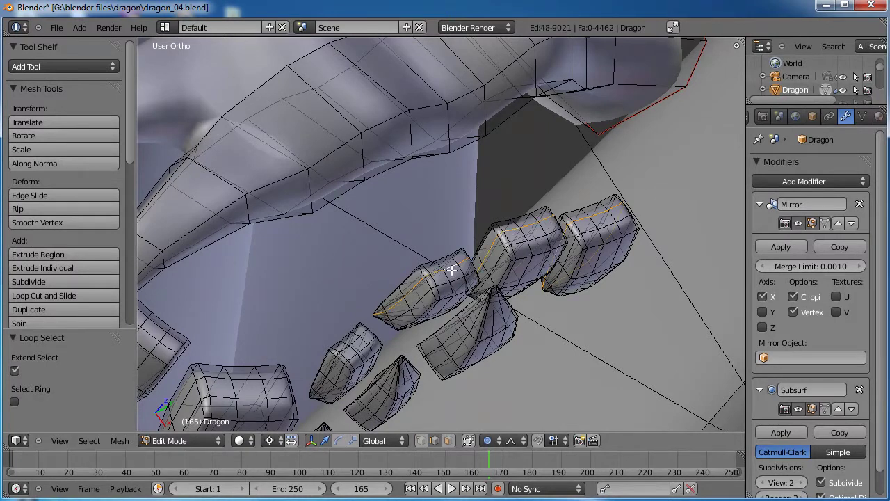
right_click(362, 333, "alt+shift")
Add edge loops on the lower-left teeth to the selection
right_click(268, 379, "alt+shift")
middle_click_drag(265, 372, 294, 280)
right_click(219, 324, "alt+shift")
right_click(279, 273, "alt+shift")
middle_click_drag(461, 336, 433, 317)
scroll(389, 306, "up", 2)
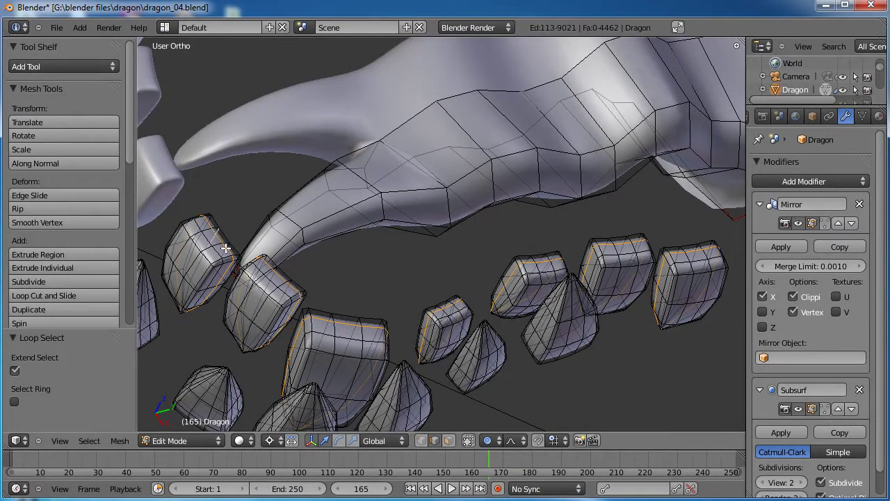
Remove stray edges from the tooth selection and call up the edge operations menu
right_click(228, 248, "shift")
scroll(228, 248, "up", 2)
right_click(250, 254, "shift")
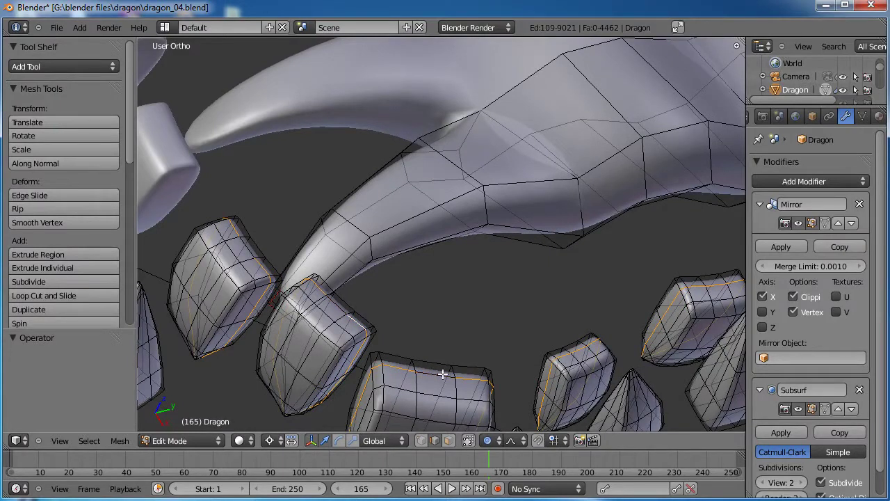
right_click(590, 346, "shift")
right_click(590, 345, "shift")
scroll(598, 331, "down", 2)
middle_click_drag(599, 332, 455, 341)
scroll(467, 346, "up", 3)
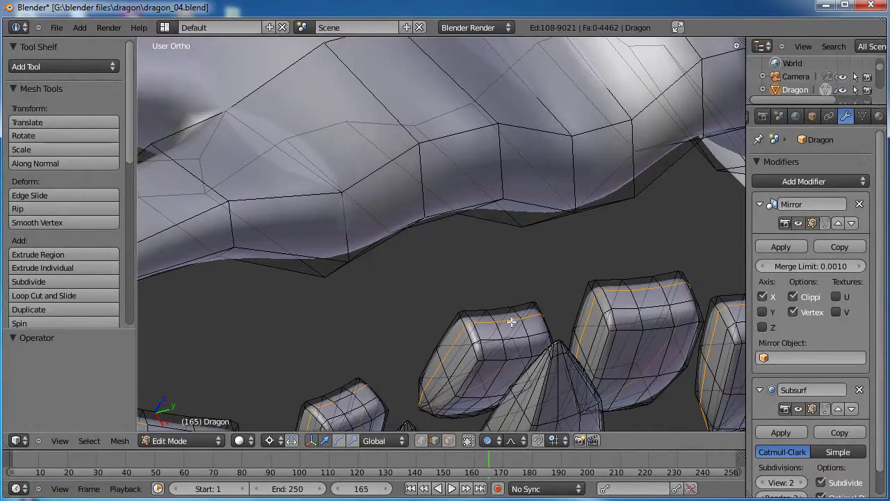
middle_click_drag(569, 326, 480, 293)
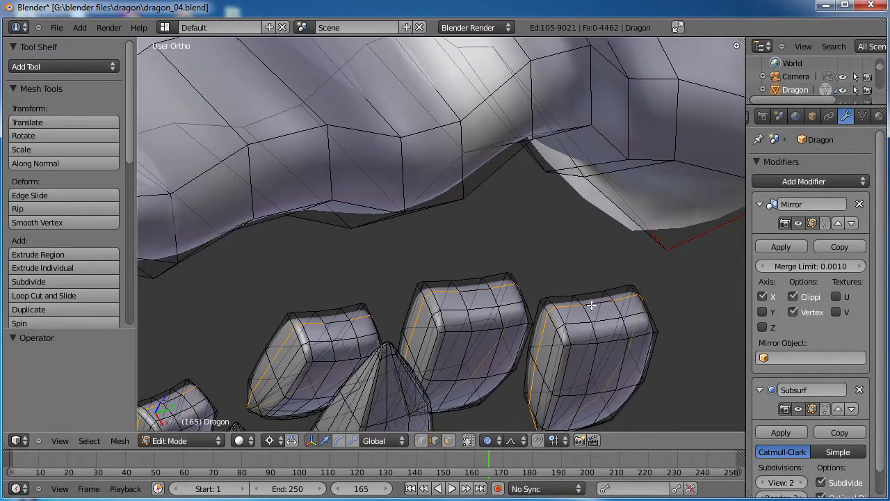
right_click(590, 306, "shift")
scroll(559, 336, "down", 3)
middle_click_drag(559, 336, 401, 320)
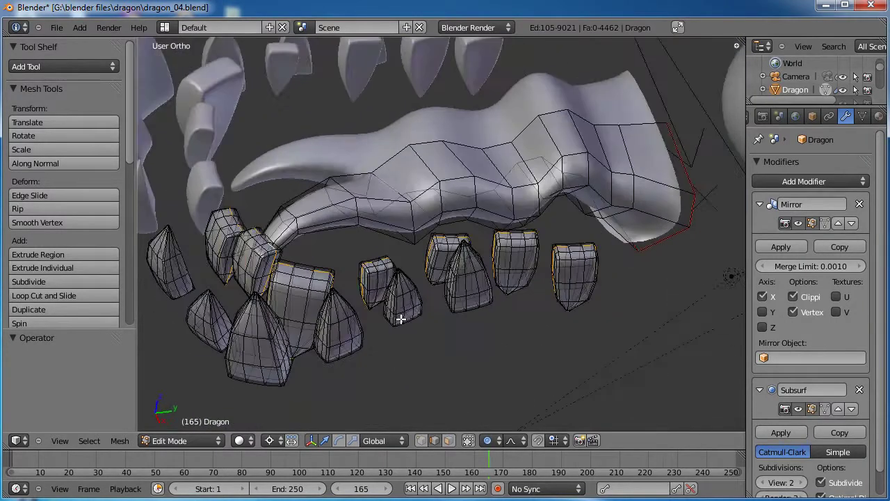
key("ctrl+e")
Mark the currently selected tooth loops as seams
left_click(498, 275)
mouse_move(496, 291)
middle_mouse_down("shift")
mouse_move(529, 322)
mouse_move(457, 288)
mouse_move(485, 295)
middle_mouse_up("shift")
scroll(529, 322, "up", 2)
Select edge loops on six cone teeth, including the large, small and left cones
right_click(450, 301, "alt")
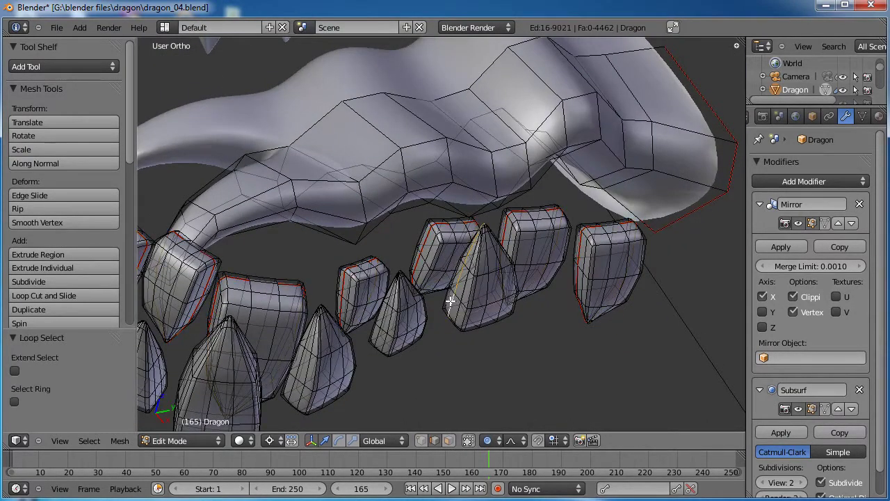
right_click(376, 333, "alt+shift")
right_click(297, 374, "alt+shift")
middle_click_drag(204, 388, 424, 358)
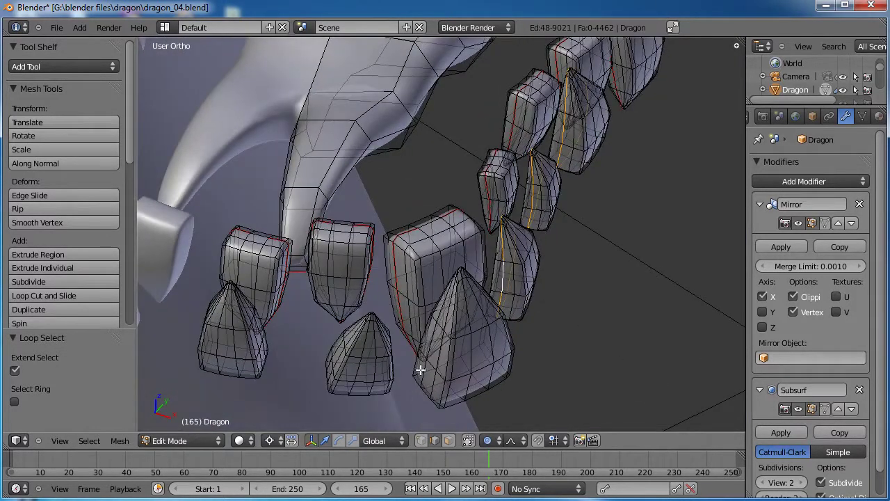
right_click(425, 369, "alt+shift")
right_click(341, 343, "alt+shift")
middle_click_drag(289, 334, 252, 336)
right_click(225, 340, "alt+shift")
middle_click_drag(482, 361, 256, 285)
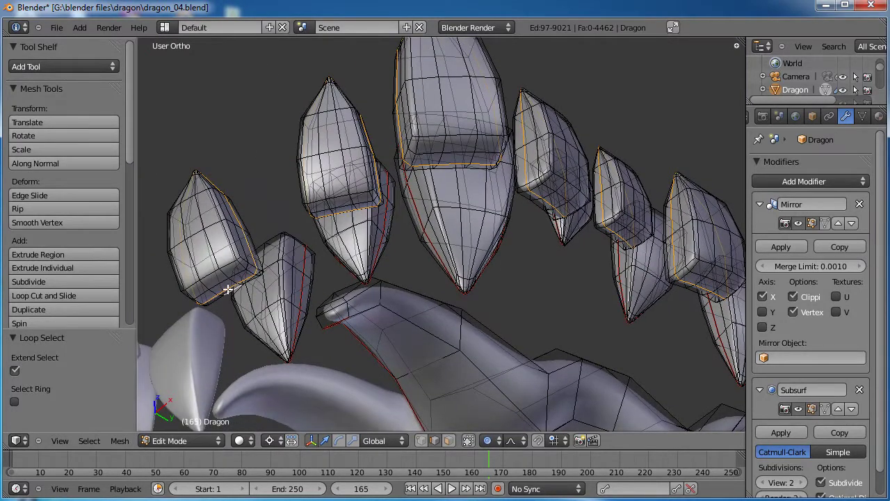
Deselect stray edges on the left and middle teeth, using C circle select
right_click(234, 292, "shift")
right_click(231, 288, "shift")
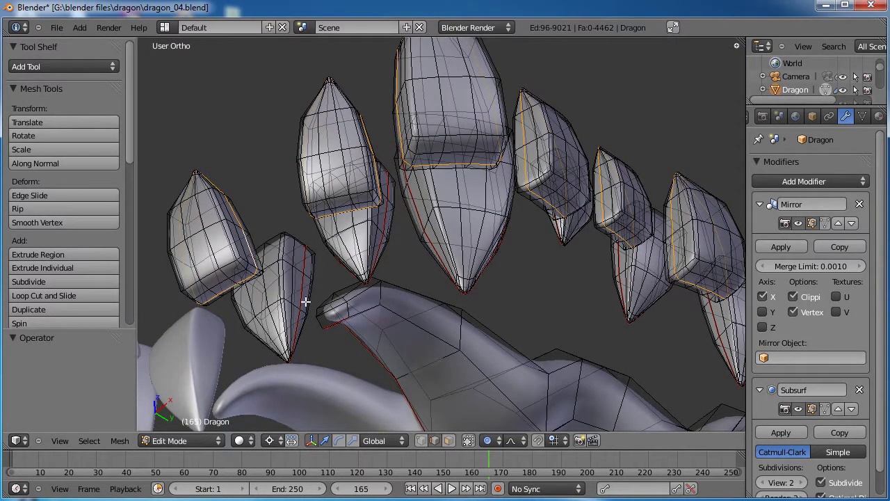
middle_click_drag(421, 300, 460, 285)
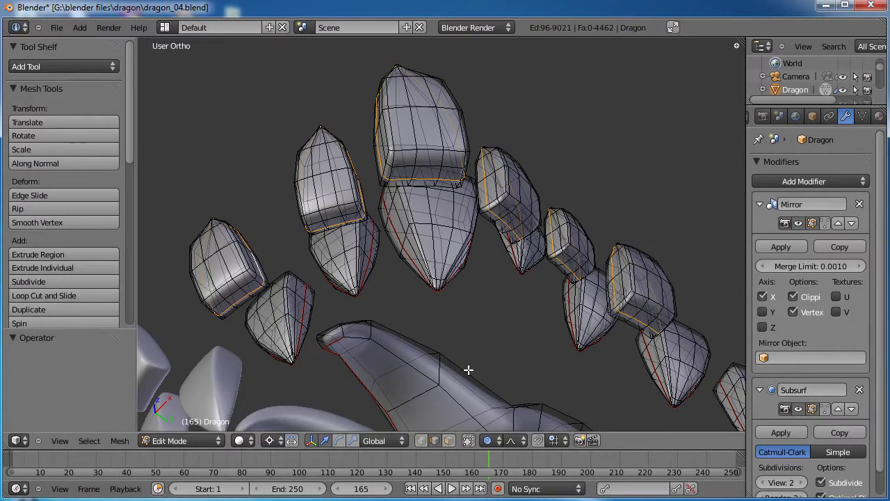
key("c")
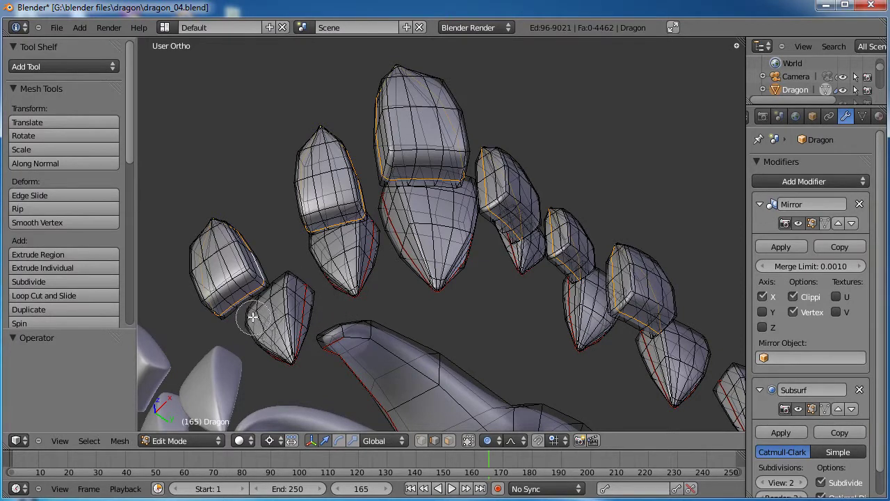
mouse_move(250, 313)
middle_mouse_down()
mouse_move(332, 314)
mouse_move(344, 236)
middle_mouse_up()
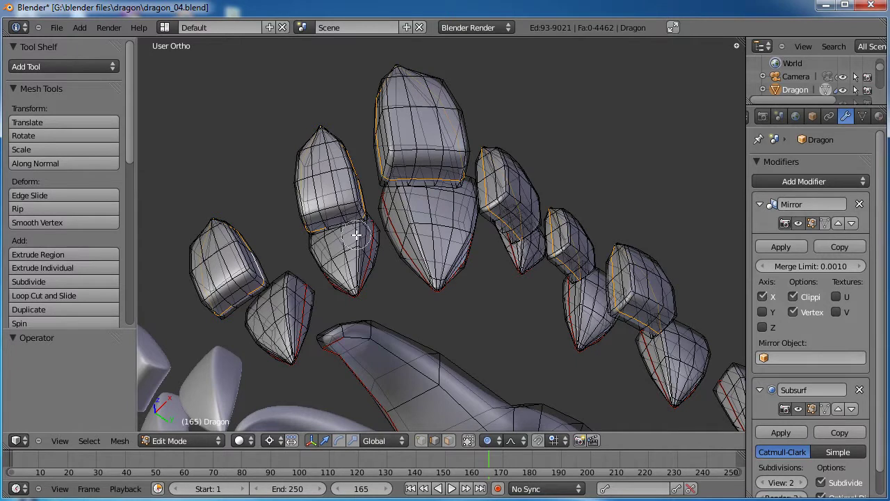
right_click(364, 234)
Circle-deselect extra edges around the left, middle, small and cube teeth
key("c")
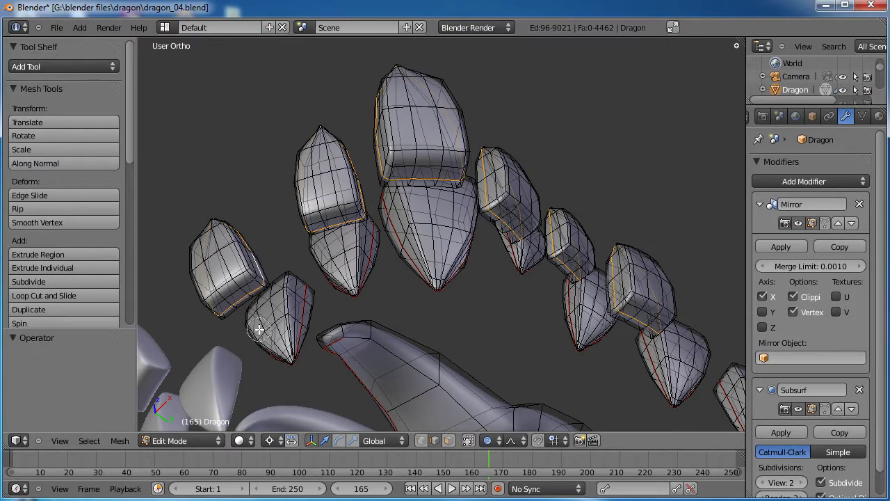
middle_click(248, 304)
middle_click(424, 180)
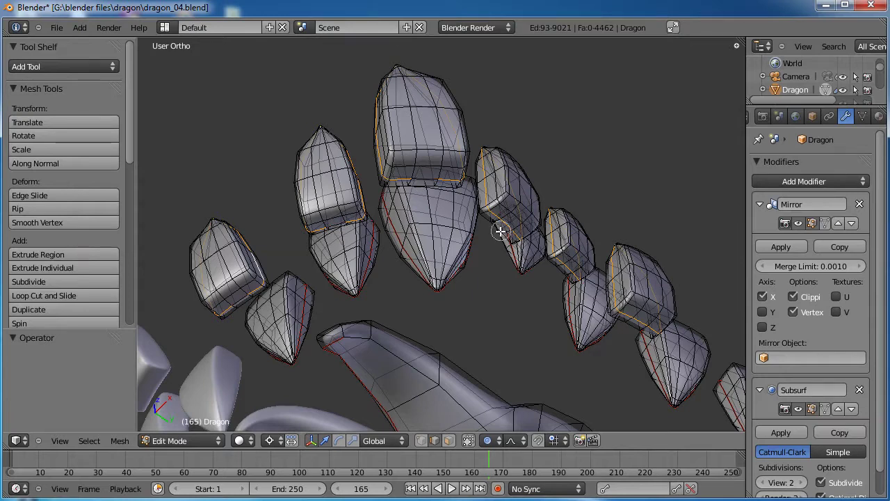
middle_click(501, 234)
middle_click(567, 278)
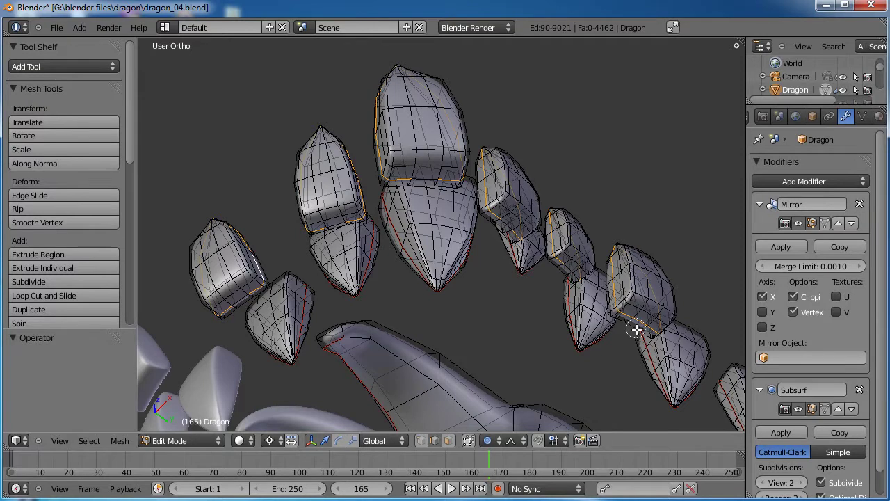
middle_click(622, 317)
key("Escape")
Add the remaining edges along the lower tooth to the selection
right_click(626, 332, "alt+shift")
right_click(626, 332, "alt+shift")
scroll(633, 306, "up", 4)
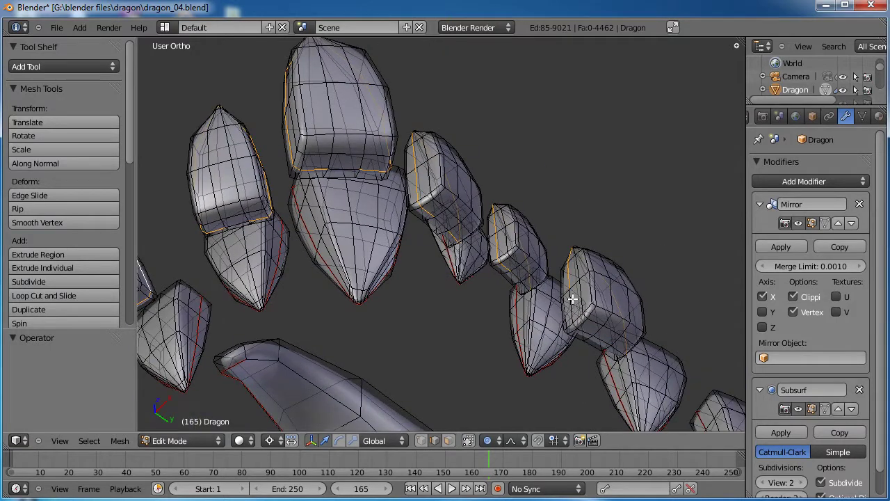
middle_click_drag(564, 308, 524, 303, "shift")
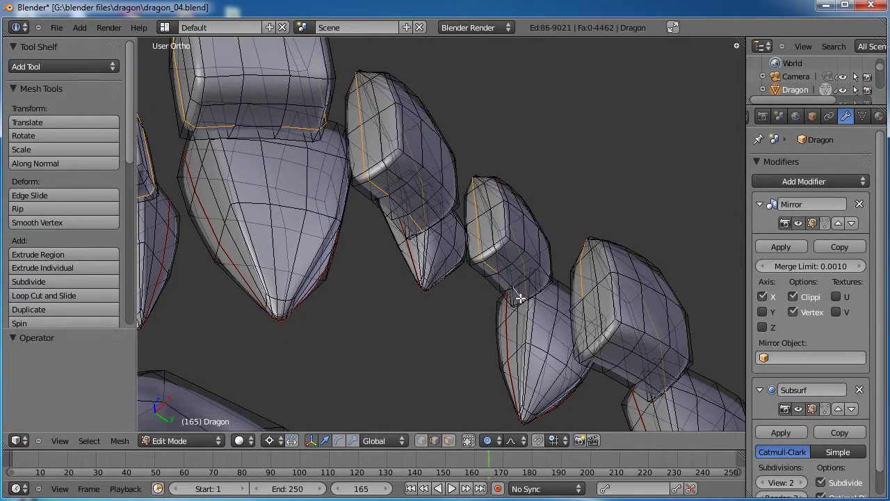
right_click(587, 318, "shift")
right_click(587, 313, "shift")
right_click(602, 361, "shift")
right_click(614, 368, "shift")
right_click(655, 389, "shift")
middle_click_drag(654, 385, 575, 285)
Mark the selected tooth edges as seams with Ctrl+E
key("ctrl+e")
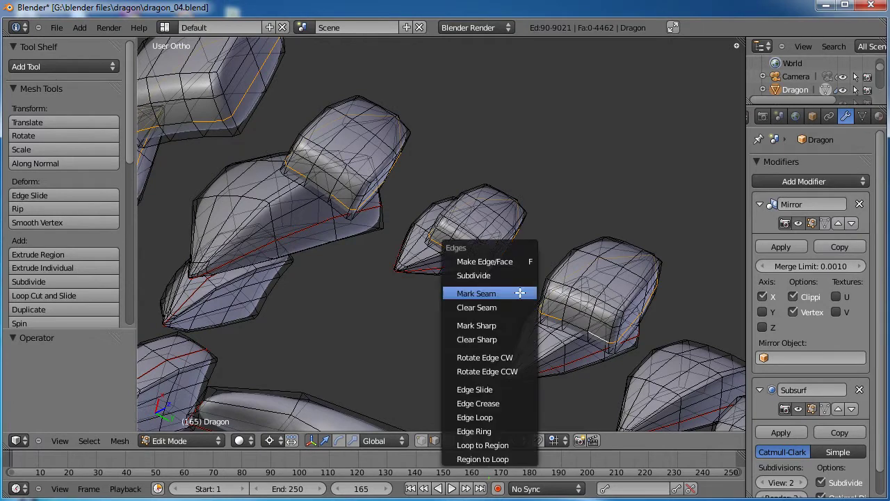
left_click(520, 293)
scroll(459, 294, "down", 6)
middle_click_drag(430, 198, 516, 294)
Reveal the hidden snout mesh with Alt+H and clear the selection
key("a")
scroll(516, 293, "down", 3)
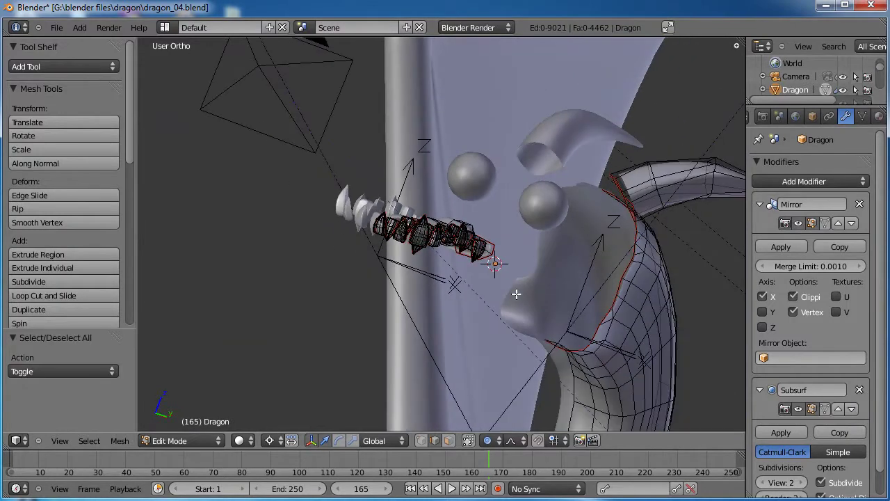
key("alt+h")
key("a")
middle_click_drag(516, 294, 582, 238)
scroll(451, 200, "down", 3)
scroll(548, 274, "up", 3)
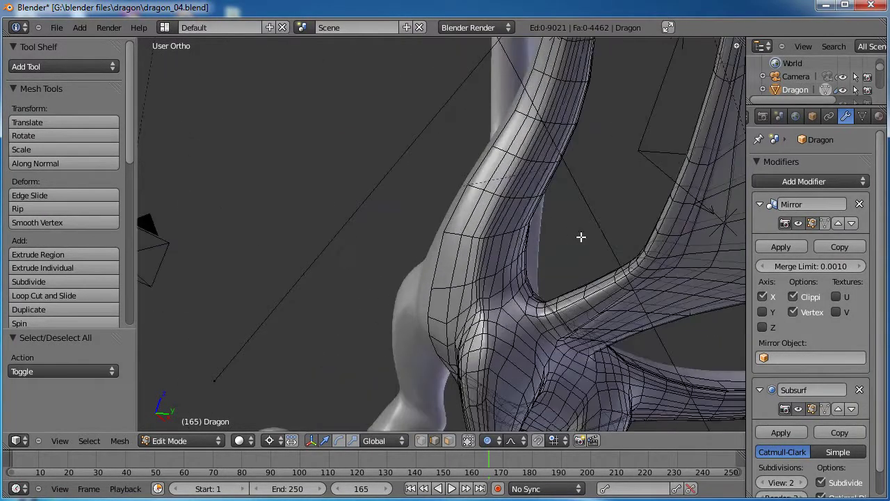
mouse_move(535, 307)
middle_mouse_down()
mouse_move(509, 254)
mouse_move(533, 294)
middle_mouse_up()
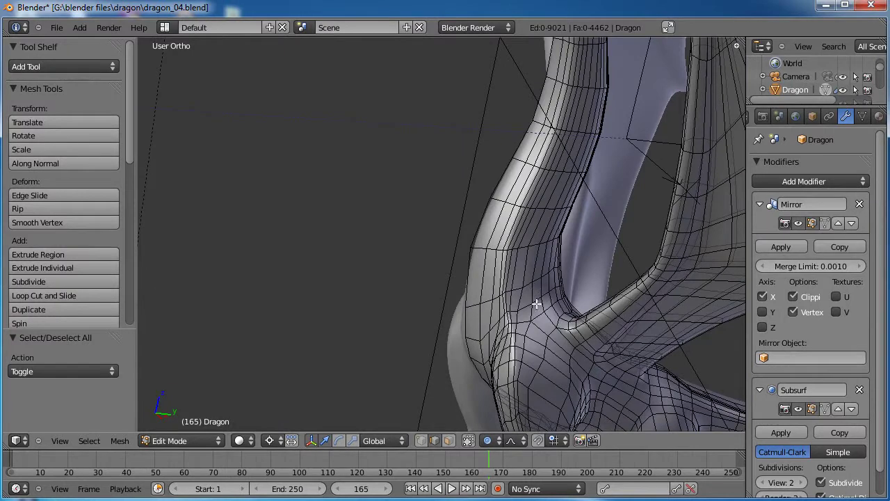
Mark the edge loop around the neck base as a seam
right_click(529, 284, "alt")
scroll(545, 298, "down", 3)
middle_click_drag(545, 298, 511, 195)
key("ctrl+e")
left_click(544, 244)
Select an edge path running up the side of the neck to the throat
scroll(469, 245, "up", 4)
right_click(430, 314)
right_click(436, 224, "ctrl")
right_click(444, 179, "ctrl")
right_click(448, 116, "ctrl")
right_click(449, 77, "ctrl")
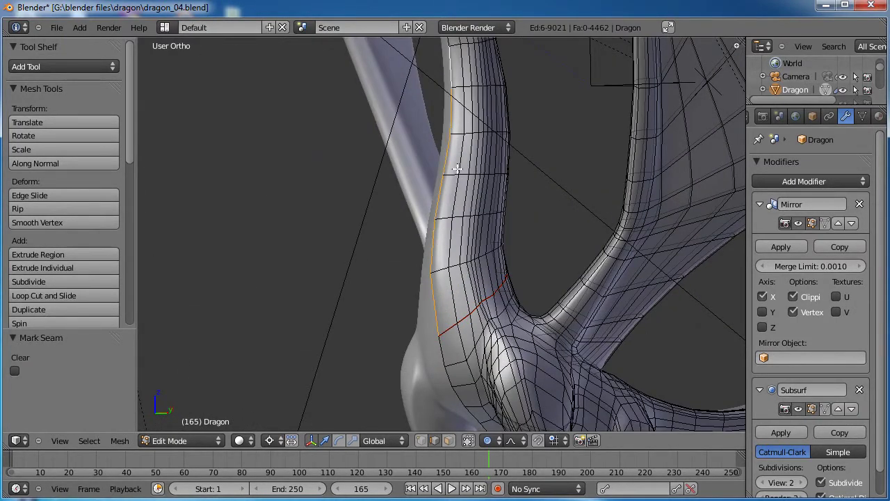
scroll(453, 105, "down", 4)
scroll(483, 183, "up", 4)
scroll(484, 184, "down", 4)
middle_click_drag(449, 234, 454, 193)
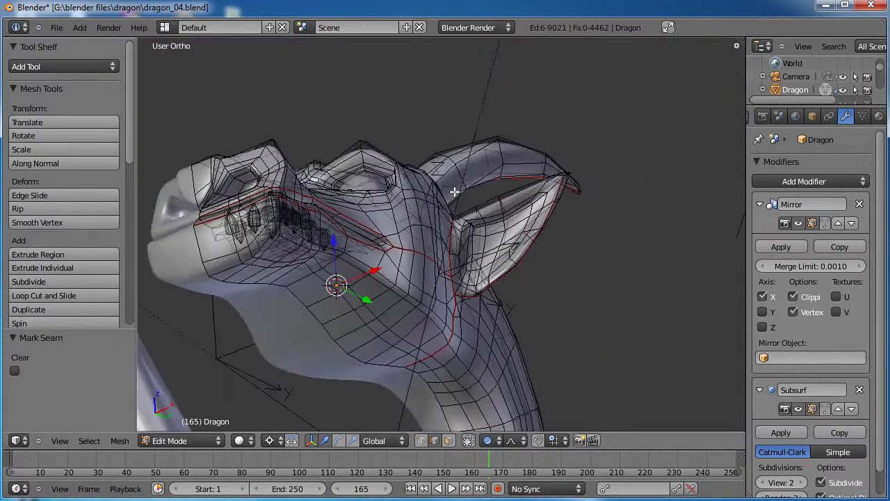
scroll(482, 240, "up", 4)
right_click(435, 232, "ctrl")
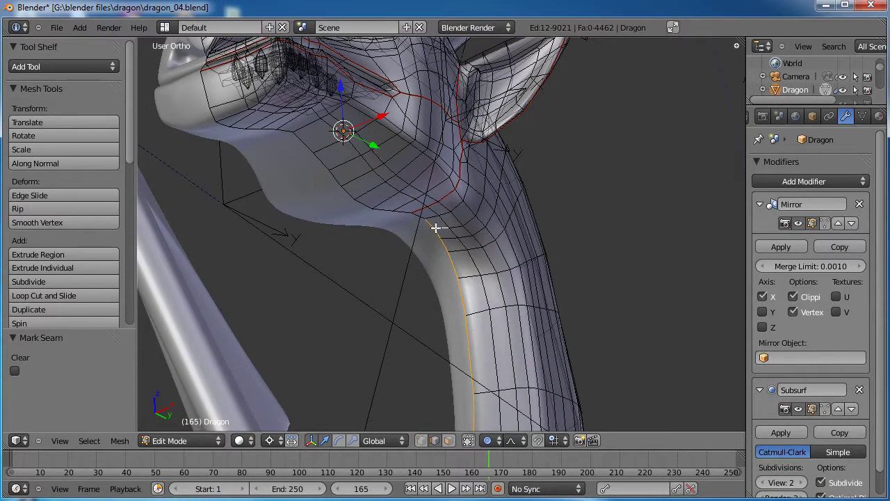
Mark the neck edge path as a seam
key("ctrl+e")
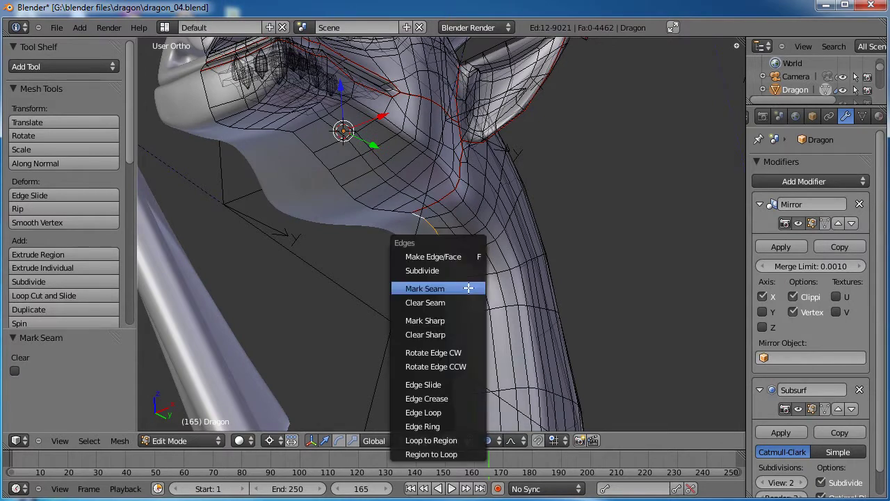
left_click(464, 285)
scroll(523, 247, "down", 3)
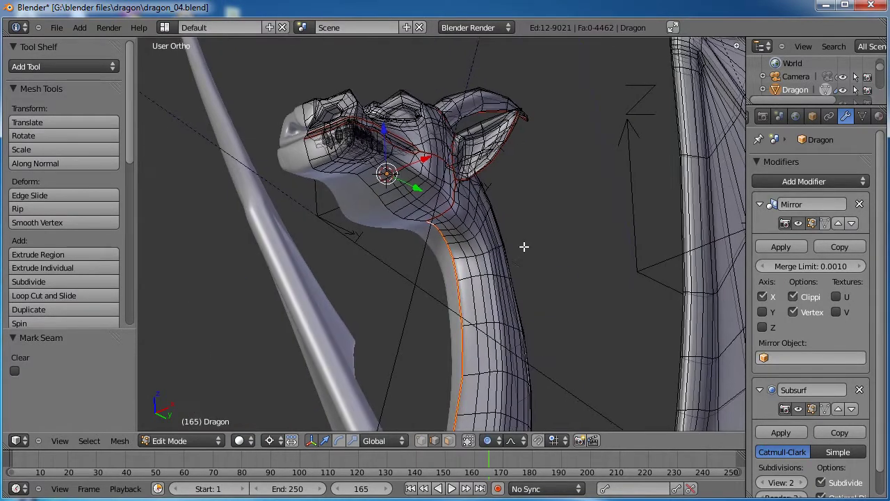
middle_click_drag(522, 246, 527, 195)
scroll(447, 221, "up", 3)
middle_click_drag(447, 221, 452, 249)
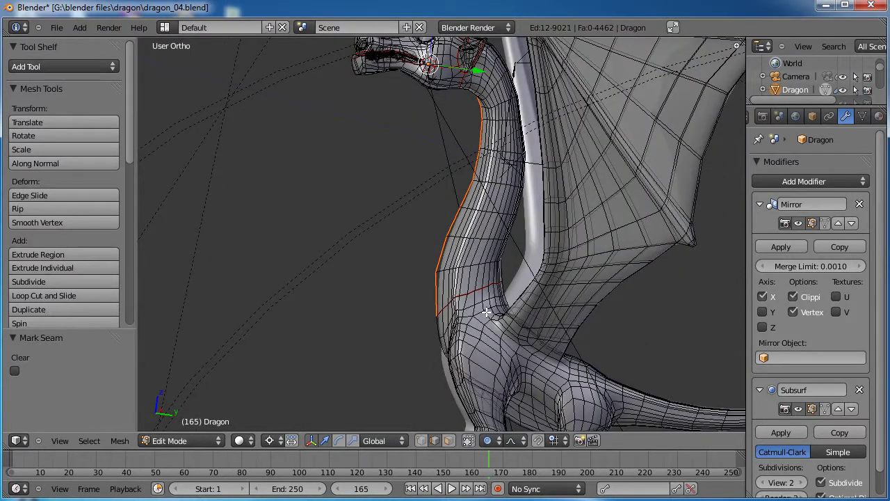
Save As over dragon_05.blend, confirming the overwrite
left_click(55, 27)
left_click(84, 131)
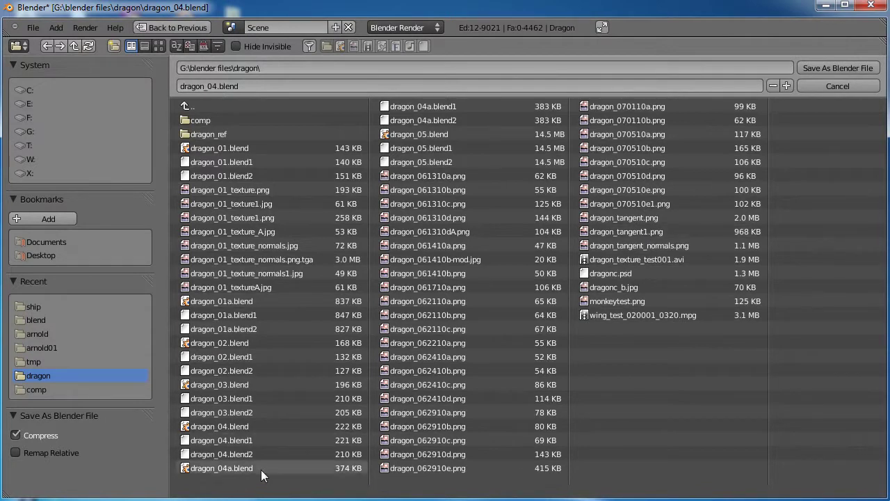
left_click(427, 136)
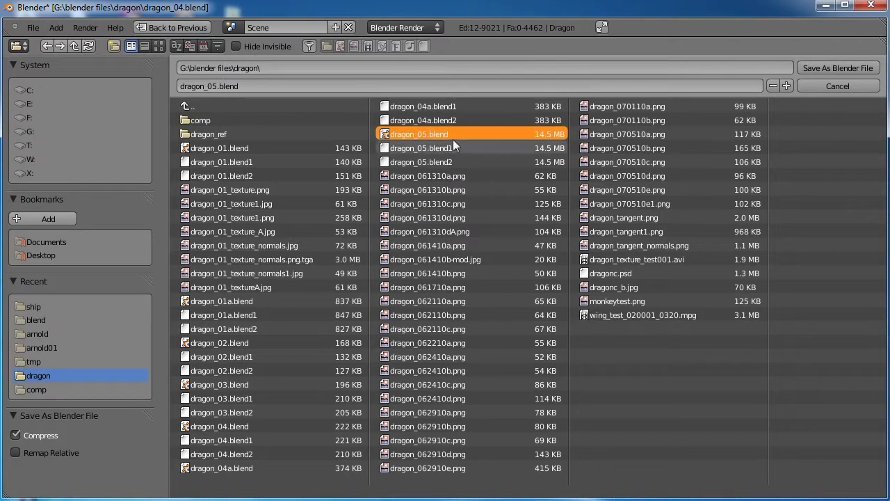
left_click(826, 66)
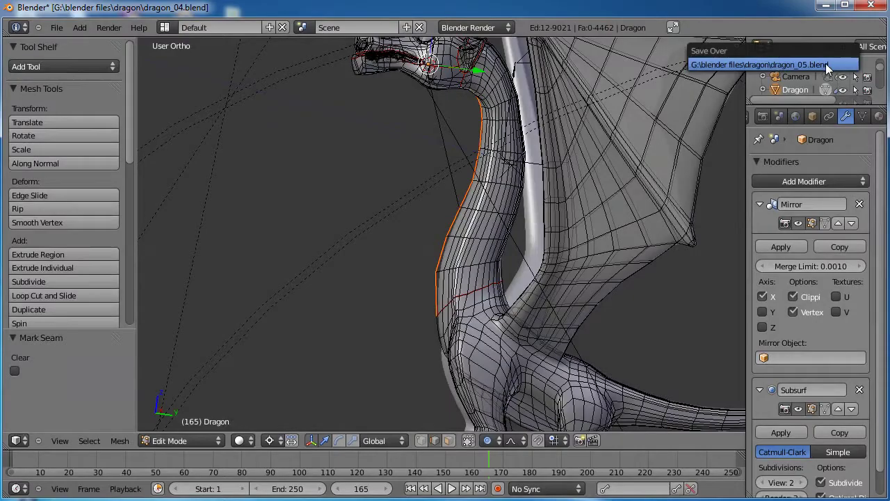
left_click(825, 63)
Mark the edge loop at the tail base as a seam
scroll(521, 272, "down", 6)
middle_click_drag(487, 272, 493, 227)
scroll(493, 228, "up", 7)
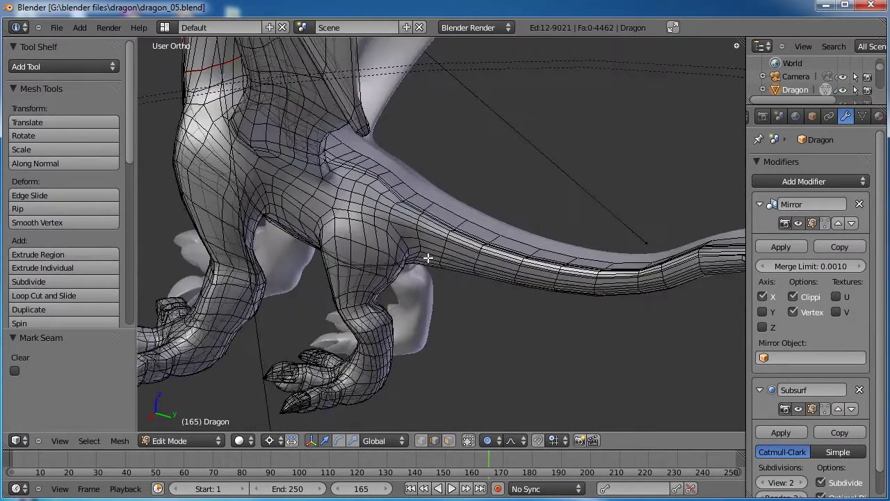
scroll(453, 258, "down", 2)
middle_click_drag(453, 259, 460, 270)
scroll(461, 269, "down", 2)
scroll(461, 271, "up", 3)
scroll(461, 271, "up", 1)
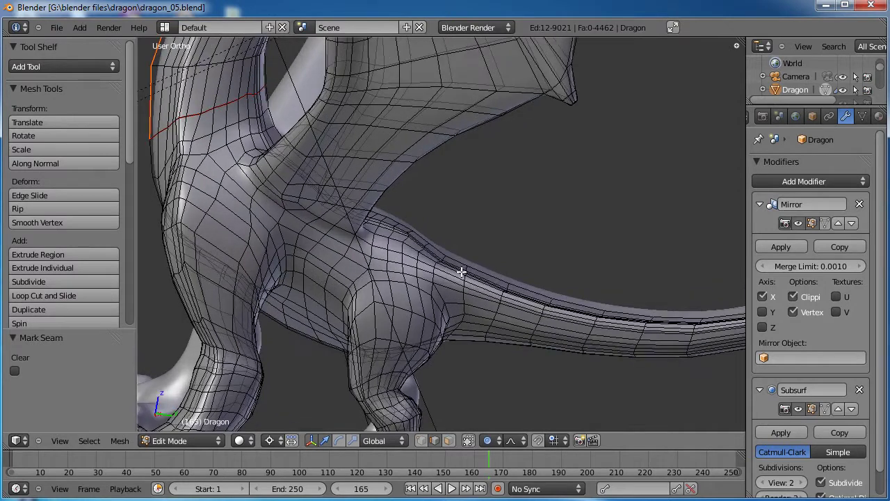
right_click(470, 306, "alt")
middle_click_drag(471, 304, 489, 272)
key("ctrl+e")
left_click(410, 315)
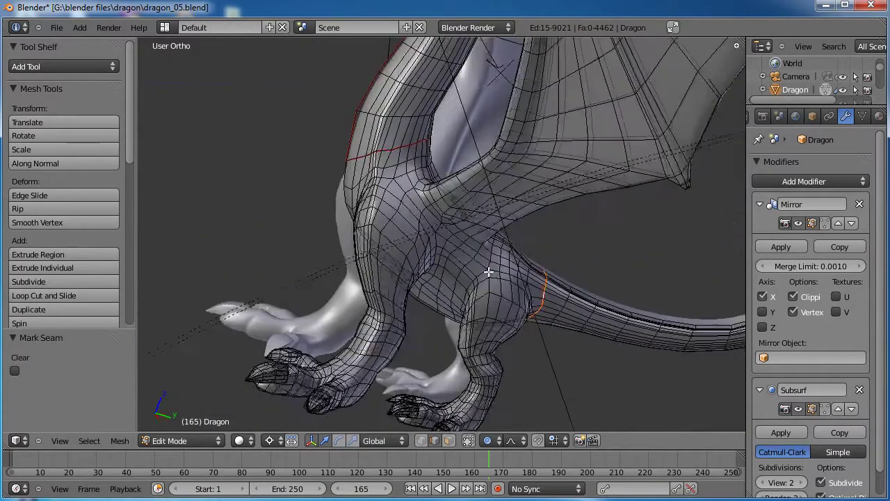
In face mode, check the seam-bounded neck and tail regions with Ctrl+L
left_click(449, 440)
middle_click_drag(438, 313, 422, 195)
right_click(407, 176)
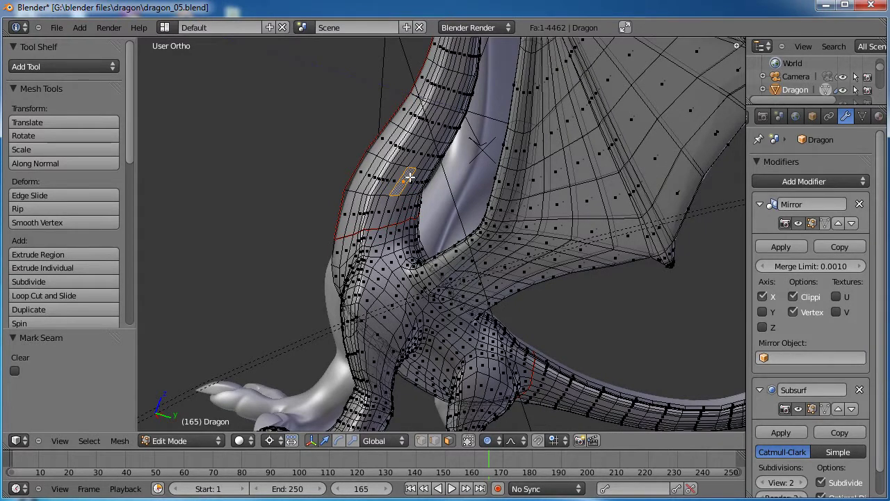
key("ctrl+l")
scroll(400, 175, "down", 4)
scroll(399, 174, "up", 4)
scroll(515, 295, "up", 1)
right_click(560, 397)
key("ctrl+l")
scroll(570, 372, "down", 4)
scroll(569, 372, "up", 3)
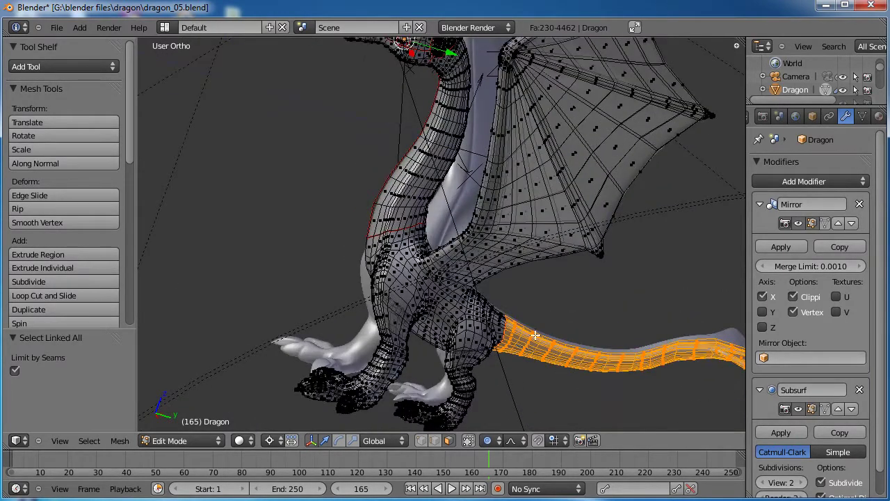
Deselect everything and return to edge selection mode
key("a")
middle_click_drag(514, 309, 483, 404)
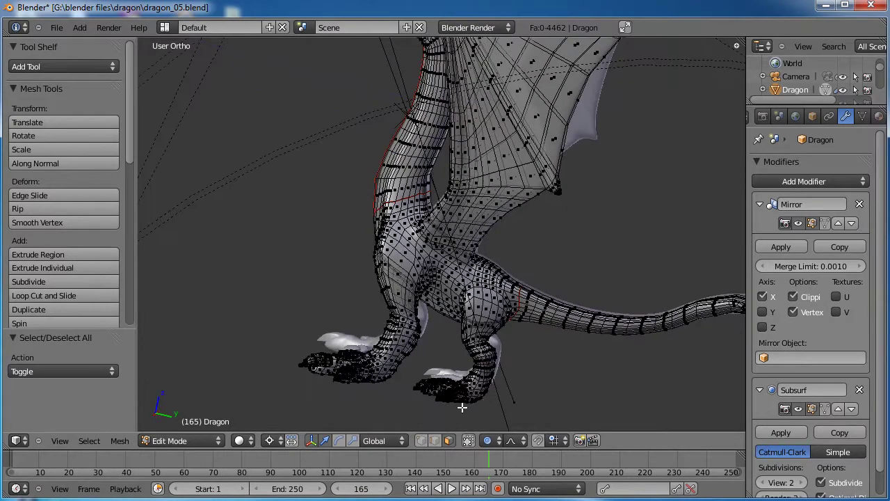
left_click(435, 440)
scroll(471, 264, "up", 6)
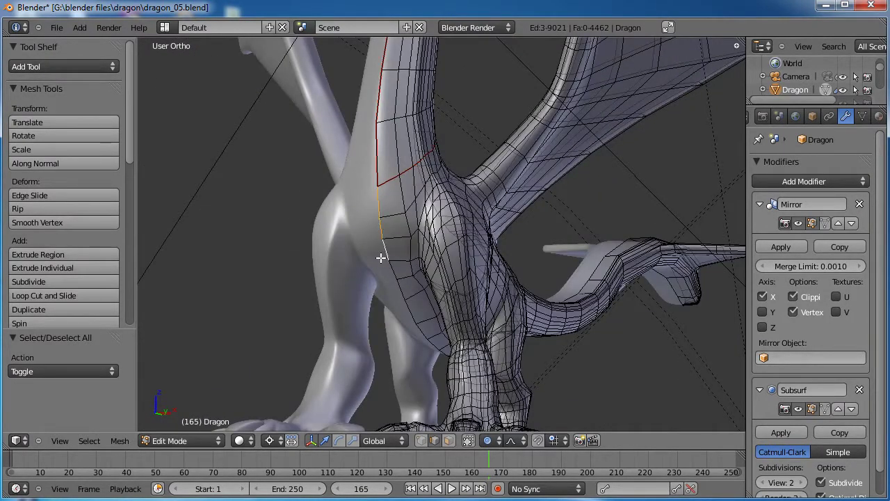
Start an edge path down the chest underside, undoing a mistaken long loop selection
right_click(400, 302, "shift")
middle_click_drag(501, 323, 342, 308)
right_click(445, 306, "alt")
scroll(445, 304, "down", 5)
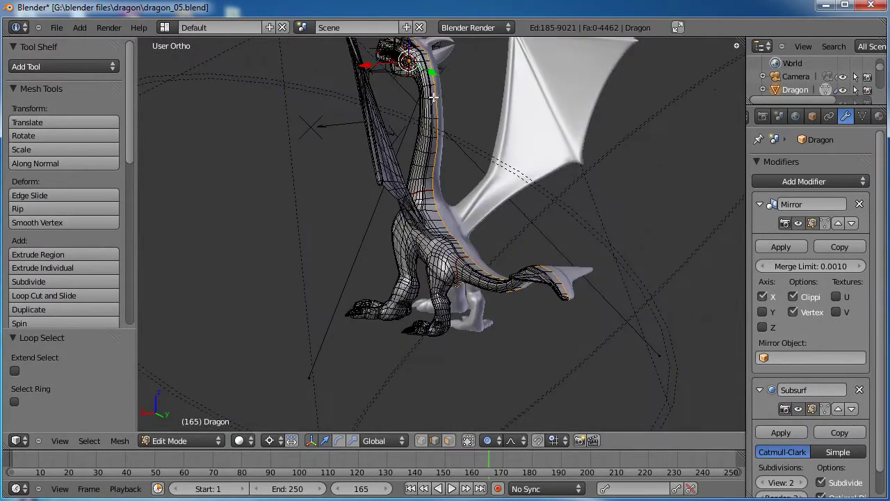
middle_click_drag(467, 281, 493, 222)
key("ctrl+z")
scroll(596, 163, "up", 4)
scroll(493, 222, "up", 2)
middle_click_drag(470, 255, 405, 240)
right_click(425, 251, "ctrl")
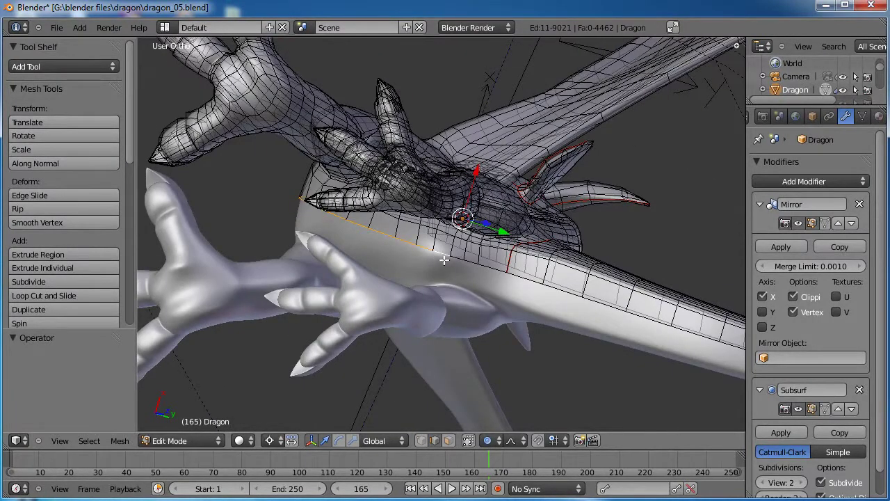
right_click(479, 274, "ctrl")
Extend the path along the tail underside and mark the chest-to-tail path as a seam
middle_click_drag(480, 272, 430, 245)
right_click(426, 240, "ctrl")
right_click(501, 297, "ctrl")
right_click(565, 329, "ctrl")
right_click(622, 344, "ctrl")
right_click(674, 367, "ctrl")
right_click(682, 372, "ctrl")
scroll(657, 336, "down", 2)
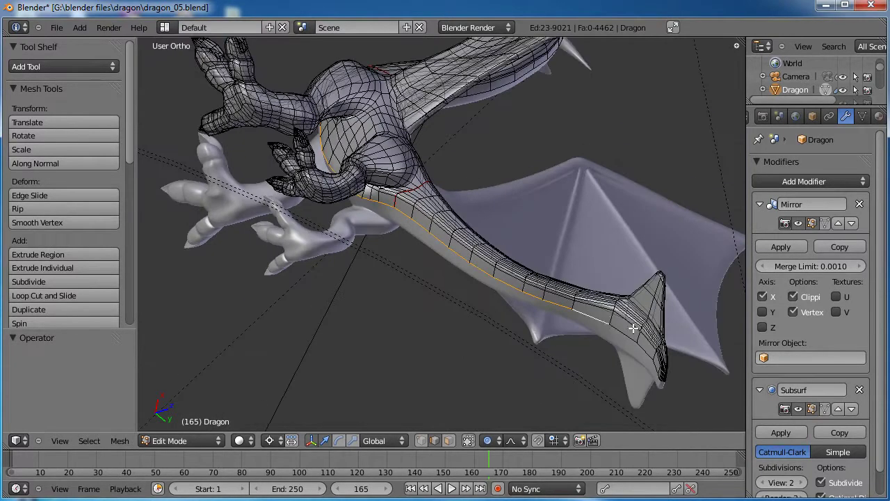
scroll(591, 287, "up", 2)
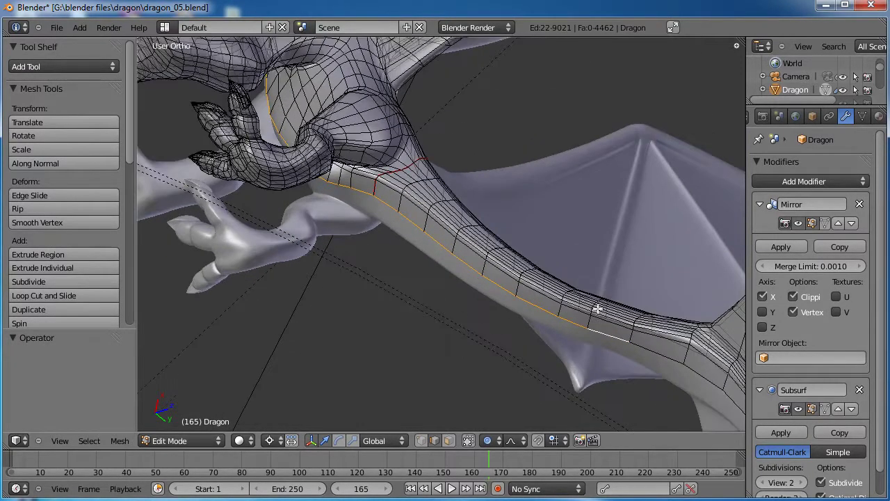
key("ctrl+e")
left_click(513, 266)
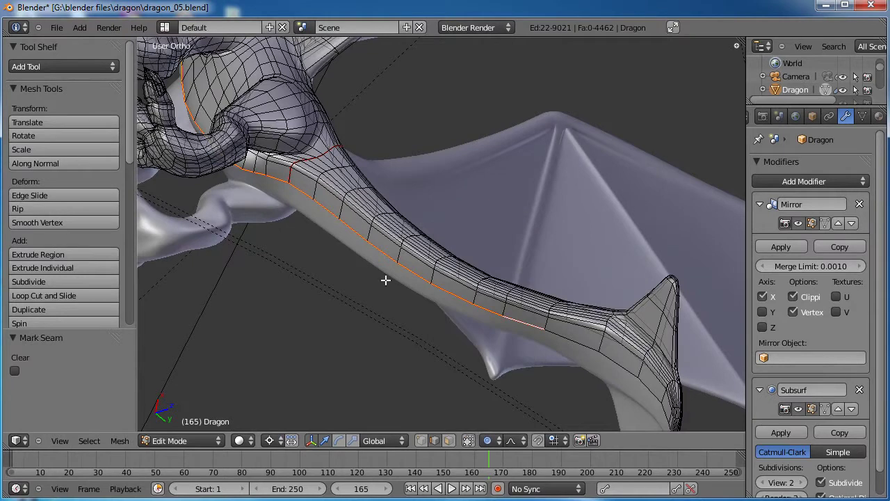
Mark a short loop across the tail near the fin as a seam
scroll(567, 339, "down", 1)
middle_click_drag(622, 348, 441, 282, "shift")
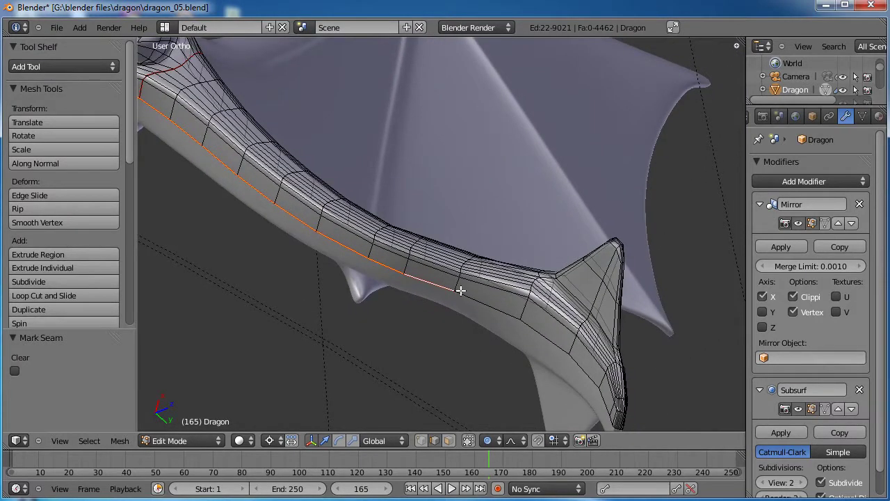
right_click(460, 290, "alt")
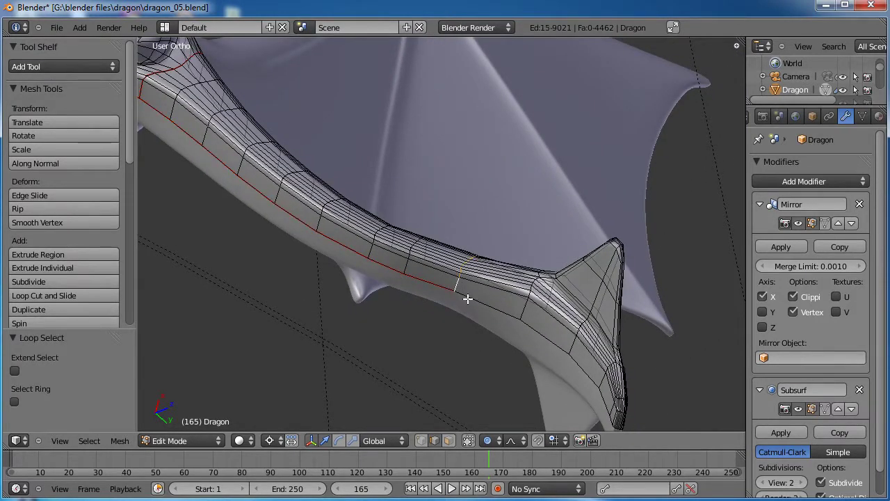
key("ctrl+e")
left_click(466, 299)
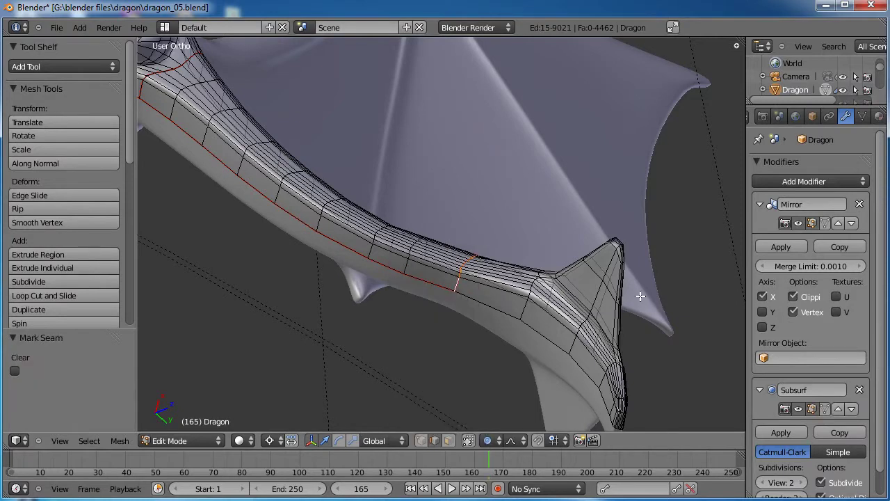
scroll(509, 165, "down", 5)
middle_click_drag(564, 164, 498, 178)
scroll(498, 178, "up", 2)
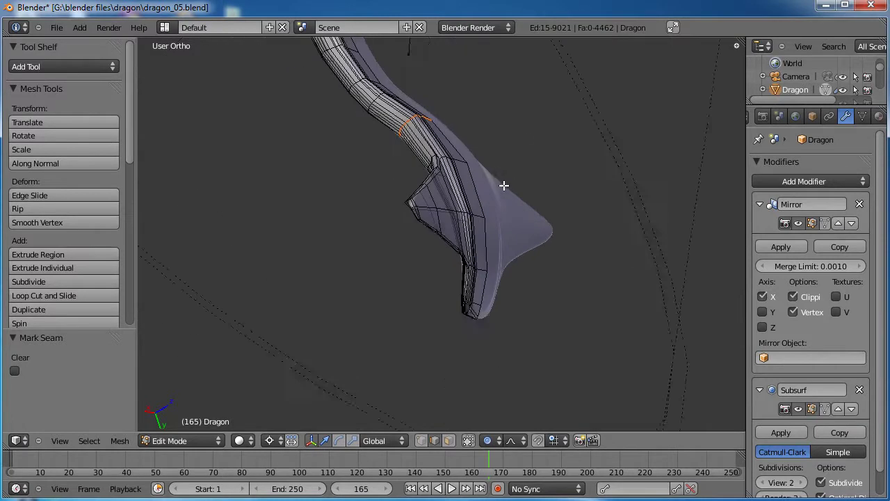
scroll(430, 231, "up", 1)
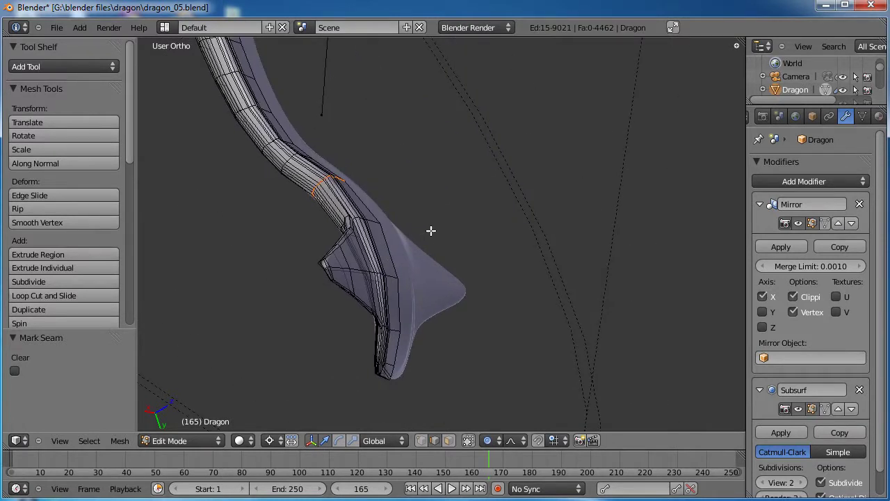
middle_click_drag(446, 216, 372, 212)
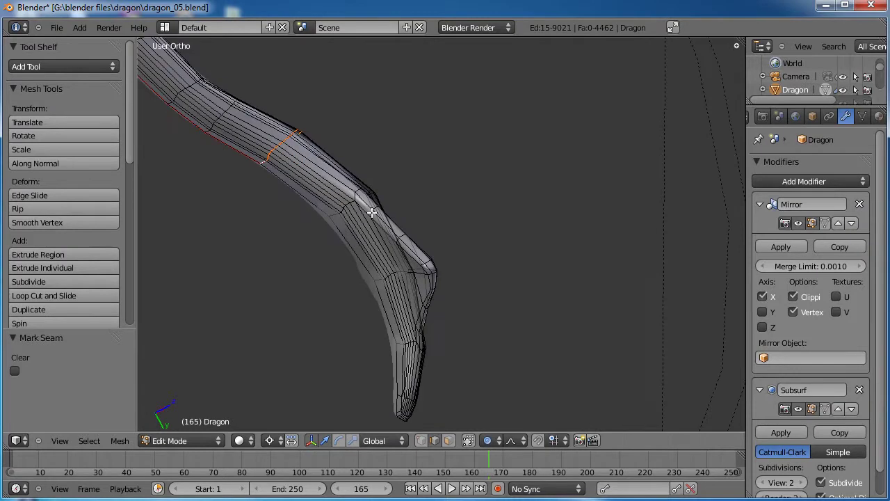
Select the chain of ridge edges running down the dragon's tail
right_click(303, 163, "shift")
right_click(319, 168)
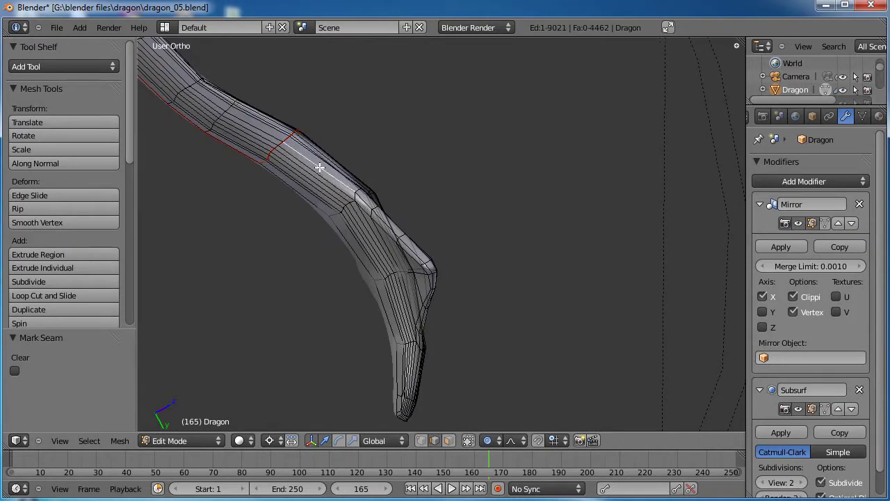
right_click(385, 225, "shift")
right_click(410, 233, "shift")
scroll(412, 234, "up", 3)
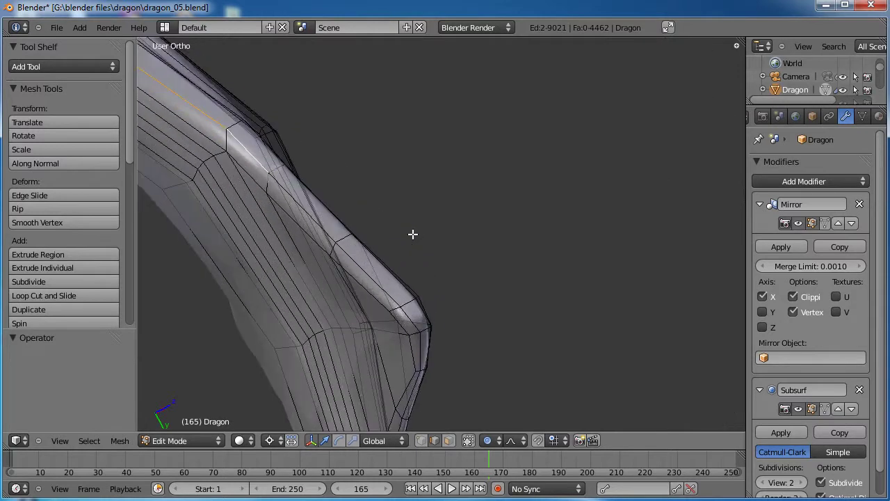
right_click(348, 253, "shift")
right_click(407, 315, "shift")
right_click(415, 387, "shift")
Extend the edge selection along the ridge out to the very tail tip
middle_click_drag(415, 387, 454, 181, "shift")
right_click(423, 292, "shift")
right_click(414, 322, "shift")
right_click(411, 374, "shift")
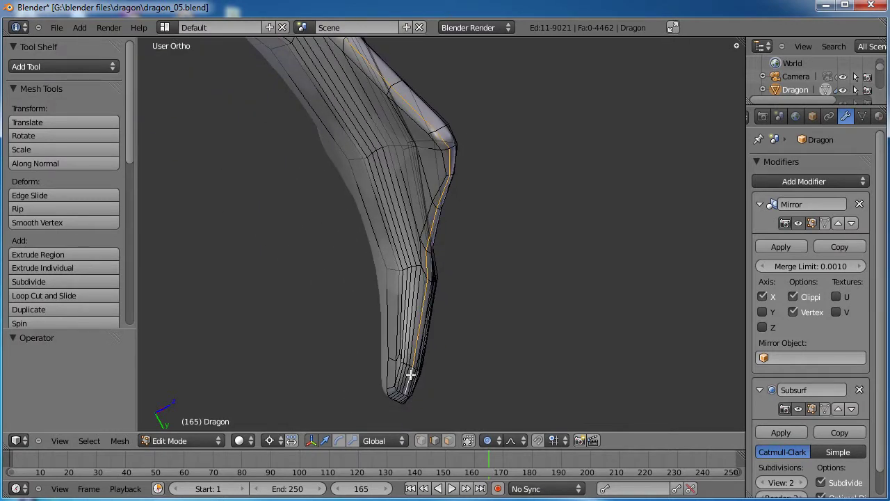
middle_click_drag(438, 358, 368, 328, "shift")
scroll(368, 328, "up", 3)
right_click(317, 385, "shift")
Mark the selected tail-tip edges as a UV seam
middle_click_drag(316, 385, 519, 178)
middle_click_drag(586, 270, 486, 223)
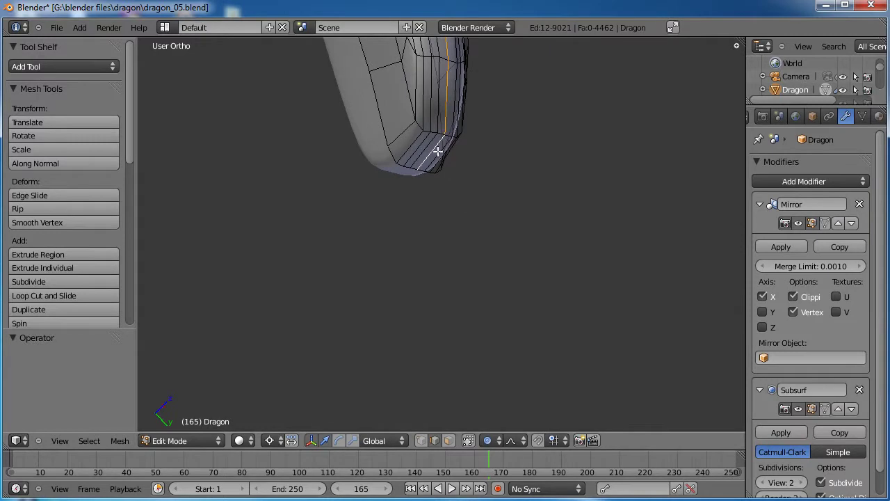
middle_click_drag(448, 127, 348, 240)
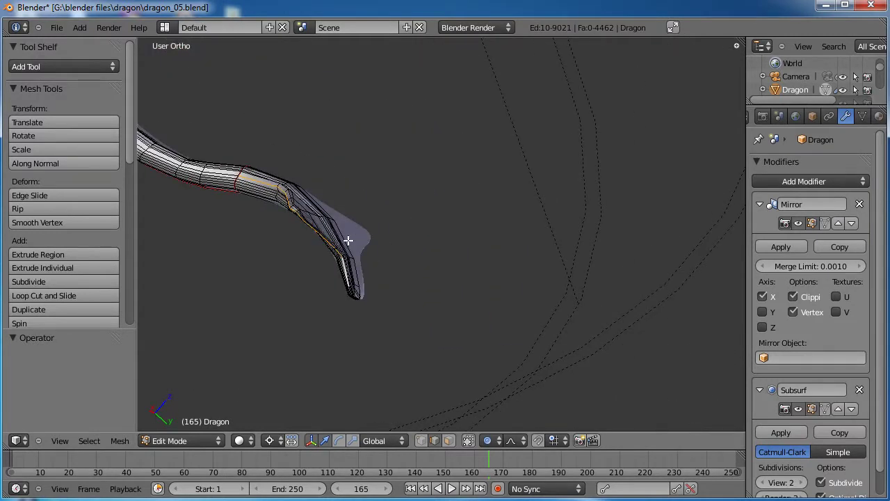
middle_click_drag(362, 331, 447, 250)
scroll(465, 249, "up", 3)
key("ctrl+e")
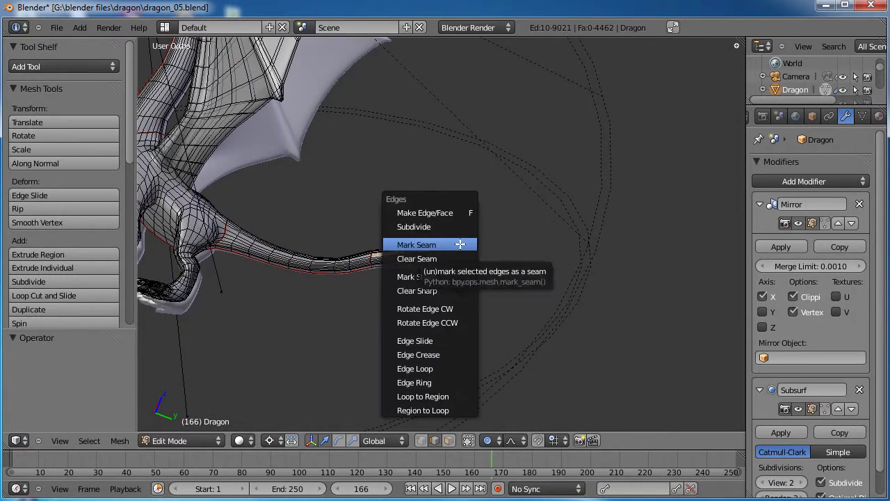
left_click(460, 244)
Save the blend file, overwriting the existing file
scroll(423, 204, "down", 4)
middle_click_drag(423, 204, 526, 234)
key("ctrl+s")
left_click(449, 312)
scroll(462, 312, "up", 3)
Mark the edge loop around the dragon's upper leg as a seam
scroll(494, 221, "up", 2)
scroll(513, 230, "up", 2)
right_click(426, 192, "alt")
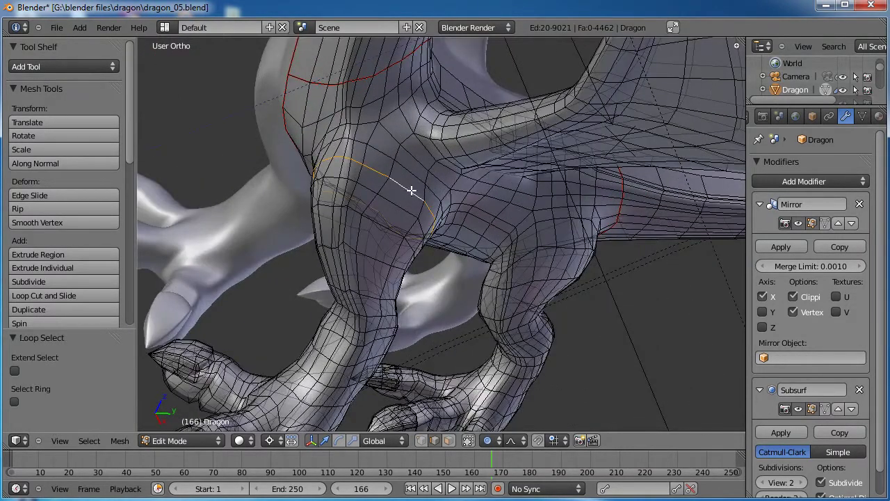
scroll(417, 188, "down", 2)
middle_click_drag(411, 189, 430, 186)
key("ctrl+e")
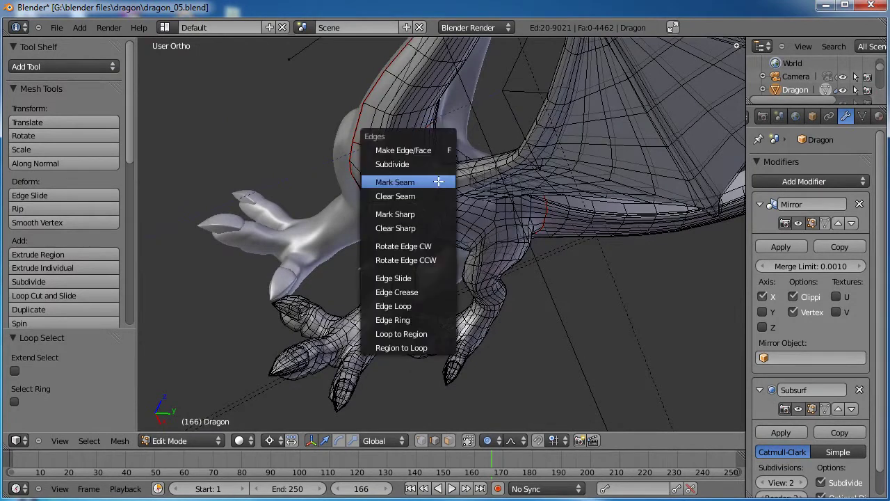
left_click(438, 182)
Mark a second edge loop around the leg as a seam
scroll(469, 229, "up", 5)
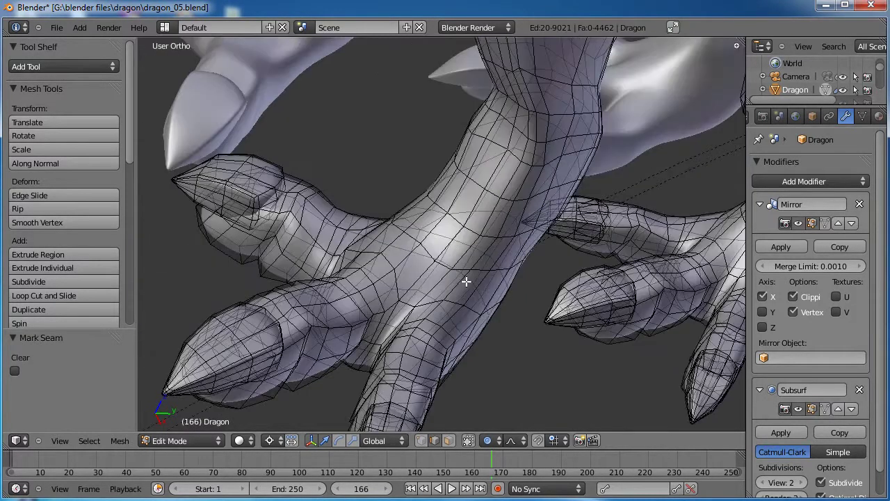
right_click(432, 255, "alt")
key("ctrl+e")
left_click(471, 268)
scroll(460, 285, "down", 4)
Select a line of edges down the leg's side and mark them as a seam
middle_click_drag(455, 292, 454, 150)
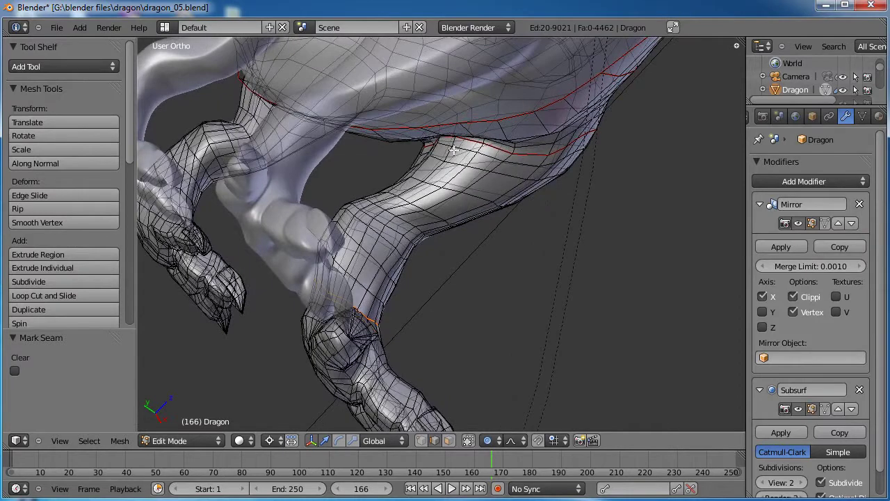
right_click(453, 140)
scroll(453, 140, "up", 6)
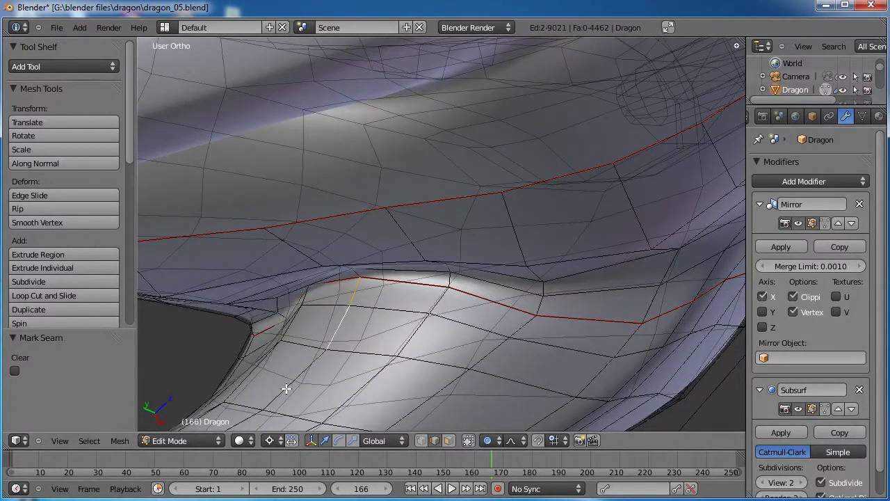
right_click(292, 356, "shift")
scroll(292, 356, "down", 4)
middle_click_drag(292, 355, 449, 206)
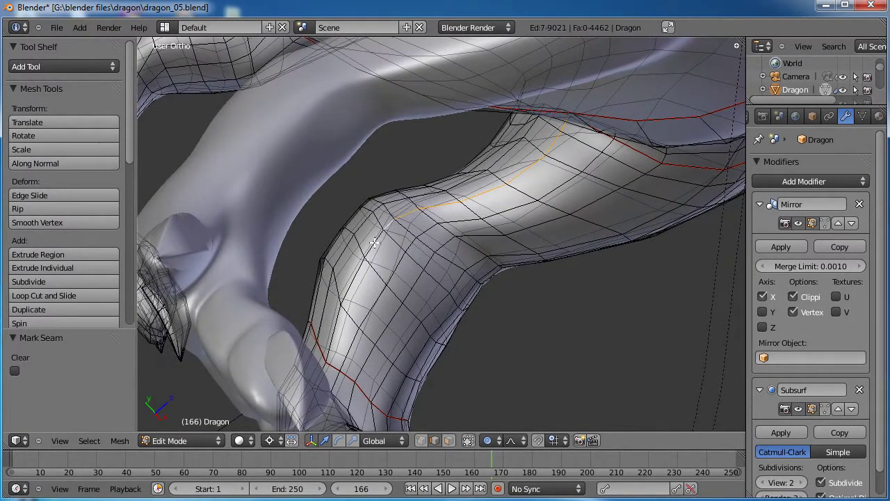
right_click(351, 287, "shift")
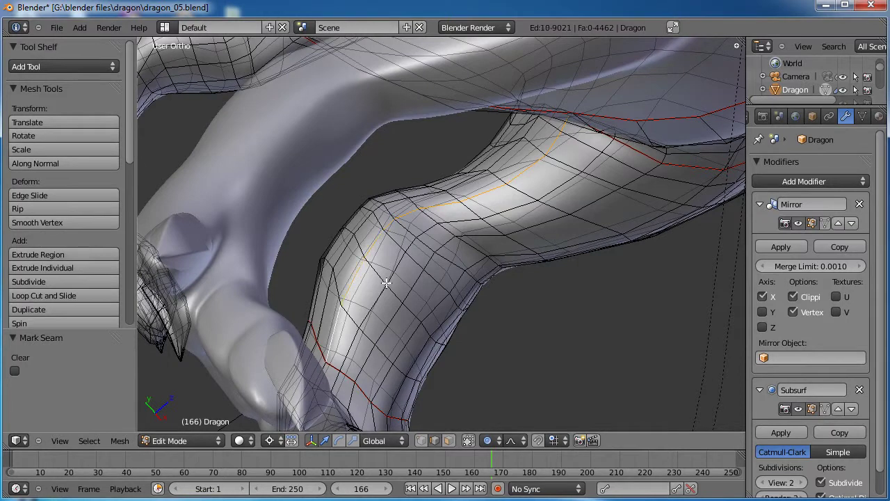
key("ctrl+e")
left_click(395, 260)
Mark the edge loop on the dragon's hip as a seam
scroll(395, 260, "down", 3)
middle_click_drag(395, 260, 476, 222)
scroll(428, 220, "up", 2)
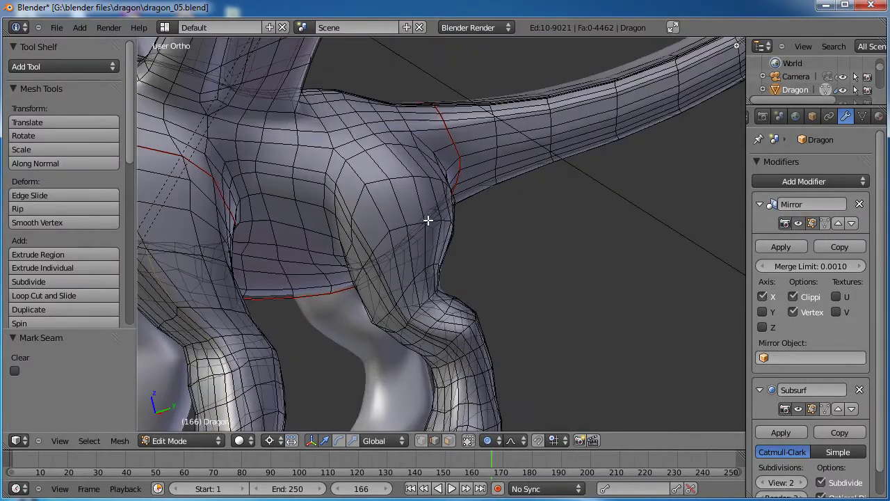
right_click(363, 155, "alt")
middle_click_drag(371, 199, 464, 160)
key("ctrl+e")
left_click(464, 162)
middle_click_drag(459, 267, 427, 265)
Mark the edge loop just above the hind foot's ankle as a seam
right_click(427, 293, "alt")
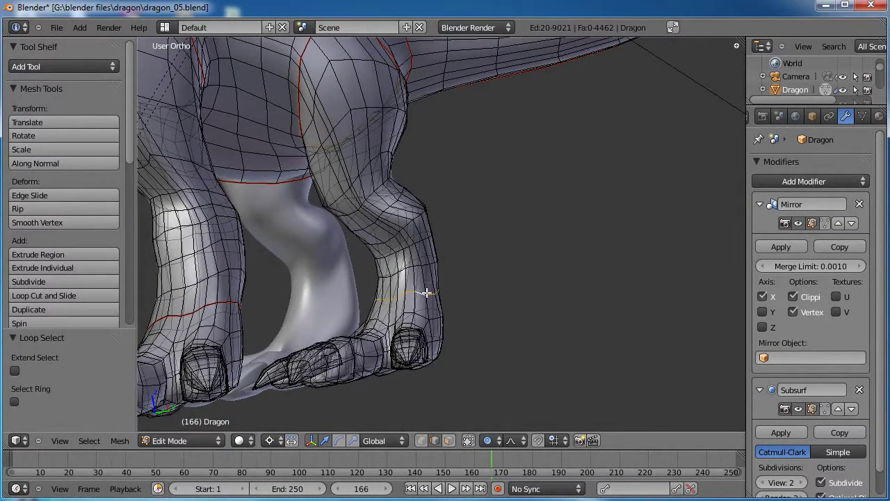
key("ctrl+e")
left_click(436, 281)
middle_click_drag(436, 282, 418, 183)
Select two vertical edges up the leg's inner side and mark them as a seam
scroll(417, 183, "down", 6)
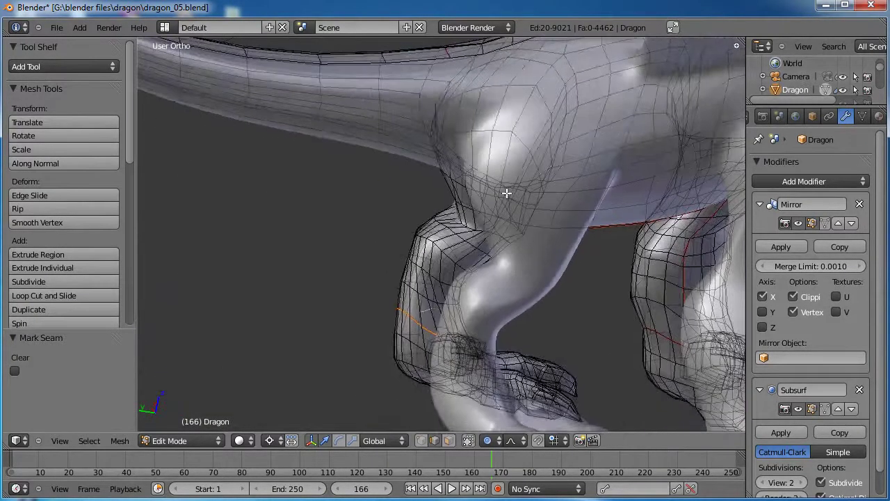
middle_click_drag(507, 193, 468, 122, "shift")
scroll(481, 215, "up", 6)
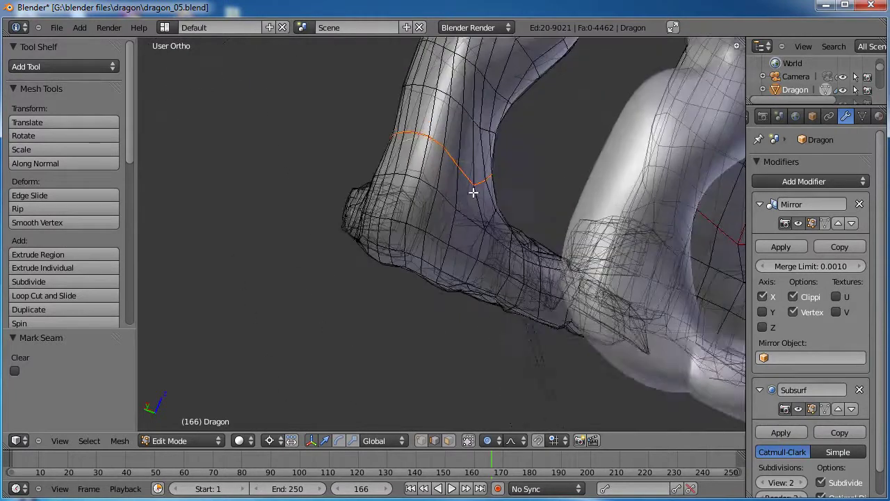
middle_click_drag(460, 217, 510, 227)
scroll(422, 204, "down", 3)
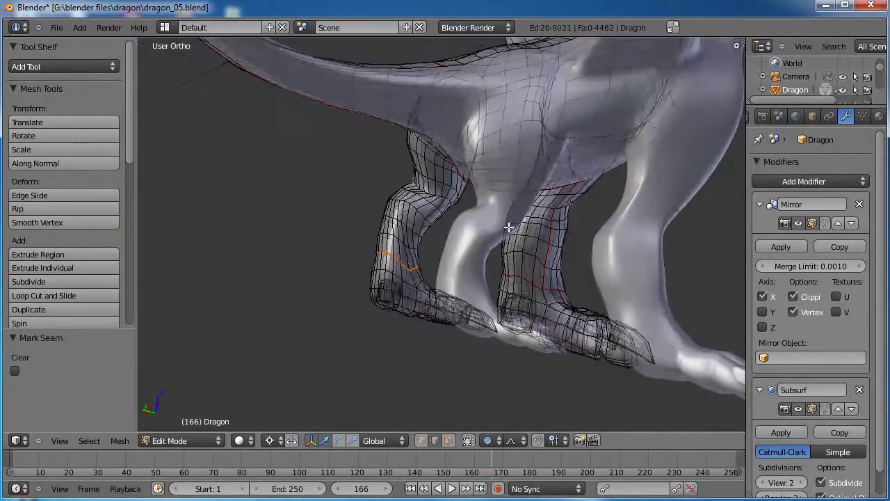
scroll(510, 211, "up", 5)
middle_click_drag(455, 246, 476, 219)
scroll(374, 328, "up", 2)
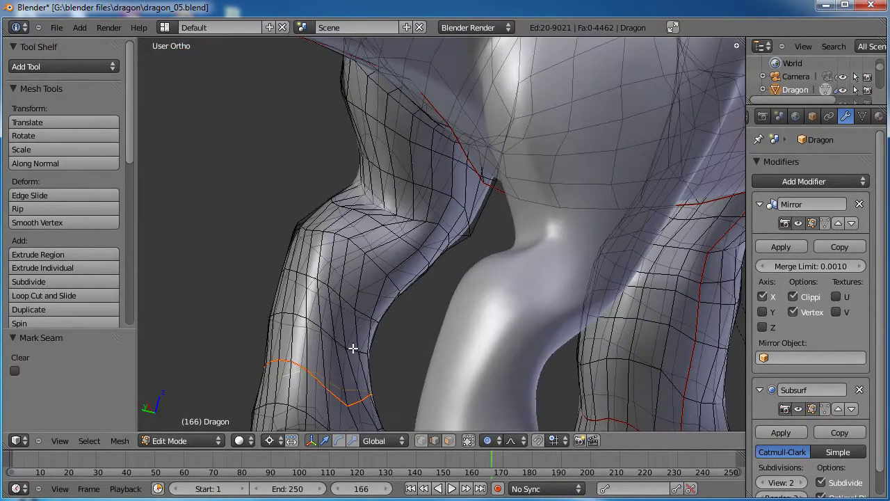
right_click(337, 357)
right_click(332, 318, "shift")
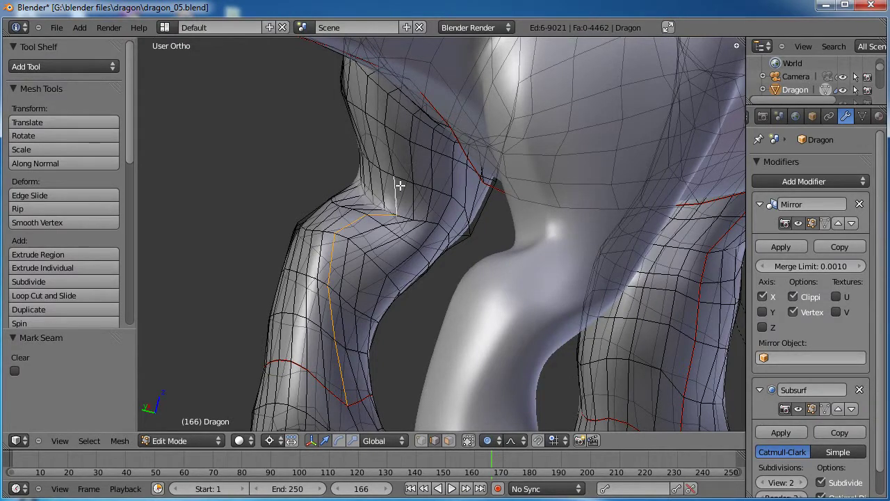
scroll(372, 185, "down", 3)
scroll(372, 185, "up", 3)
middle_click_drag(371, 185, 556, 105)
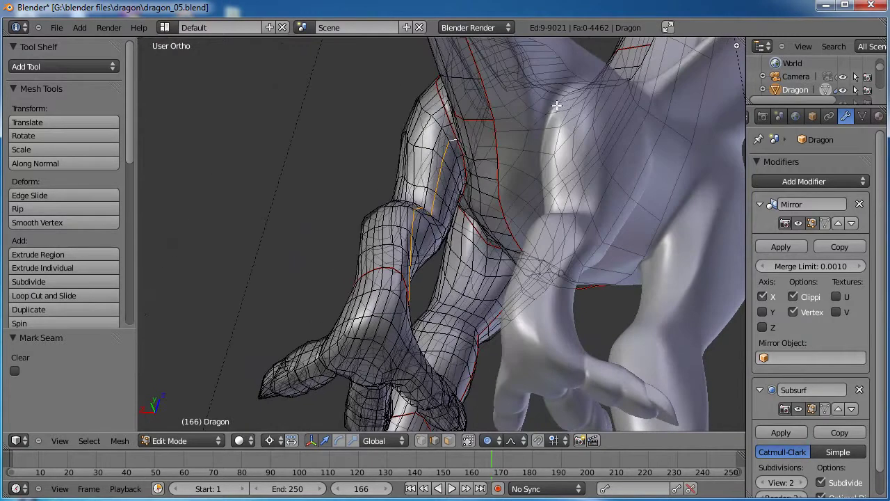
key("ctrl+e")
left_click(500, 149)
middle_click_drag(501, 149, 371, 163)
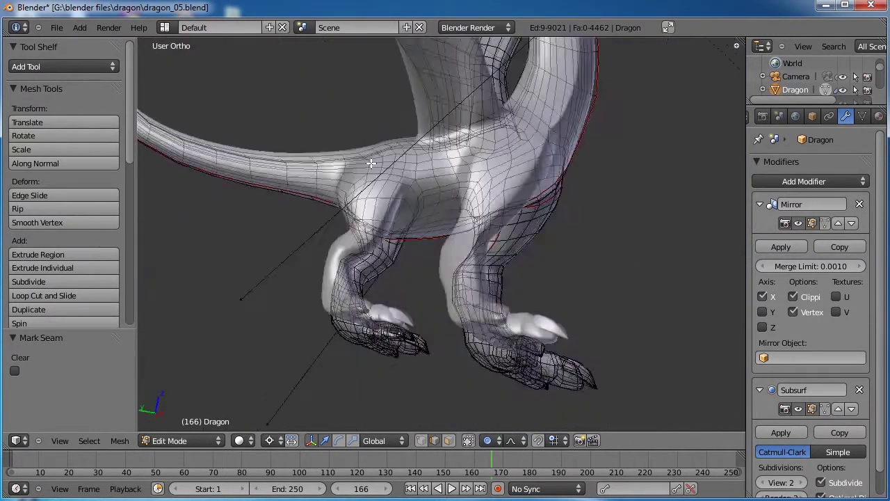
Mark the edge loop across the clawed foot's toes as a seam
scroll(372, 163, "up", 3)
middle_click_drag(427, 252, 495, 277)
scroll(506, 230, "up", 3)
mouse_move(506, 230)
middle_mouse_down()
mouse_move(487, 295)
mouse_move(590, 170)
mouse_move(480, 210)
mouse_move(489, 205)
mouse_move(522, 230)
middle_mouse_up()
scroll(475, 198, "up", 3)
middle_click_drag(474, 197, 483, 201)
scroll(510, 267, "down", 2)
middle_click_drag(511, 266, 472, 268)
left_click(480, 255, "alt")
key("ctrl+e")
left_click(437, 222)
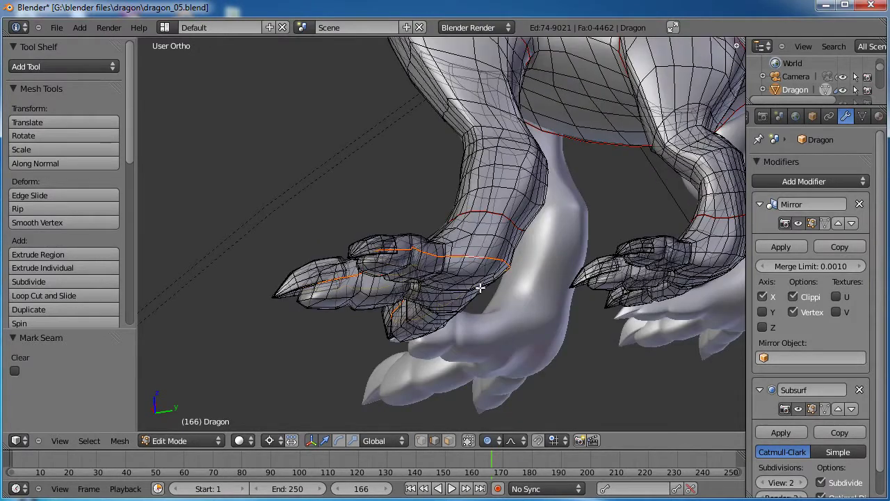
Mark the edge loop across the dragon's left foot as a seam
middle_click_drag(583, 275, 543, 211)
right_click(454, 226, "alt")
key("ctrl+e")
left_click(452, 229)
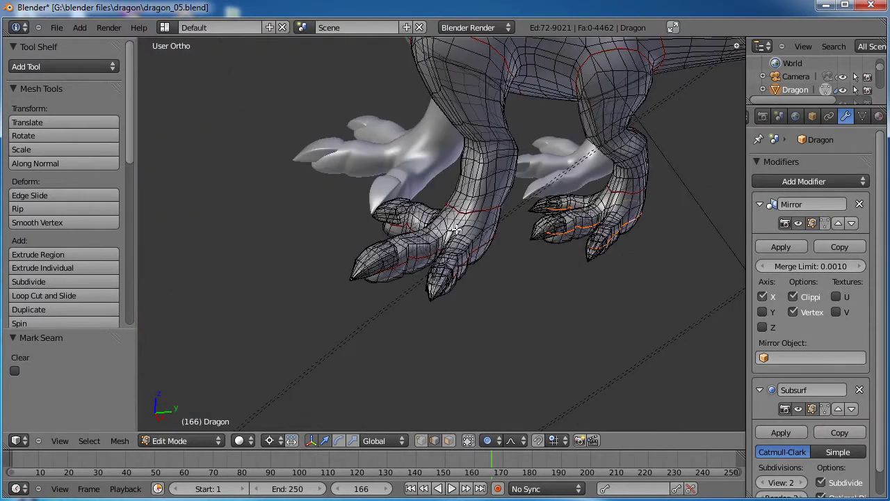
Select the edge loops running along the claws, undoing one wrong addition
scroll(434, 259, "up", 3)
mouse_move(434, 259)
middle_mouse_down()
mouse_move(435, 244)
mouse_move(383, 235)
mouse_move(426, 257)
middle_mouse_up()
scroll(426, 258, "up", 2)
right_click(400, 272, "alt")
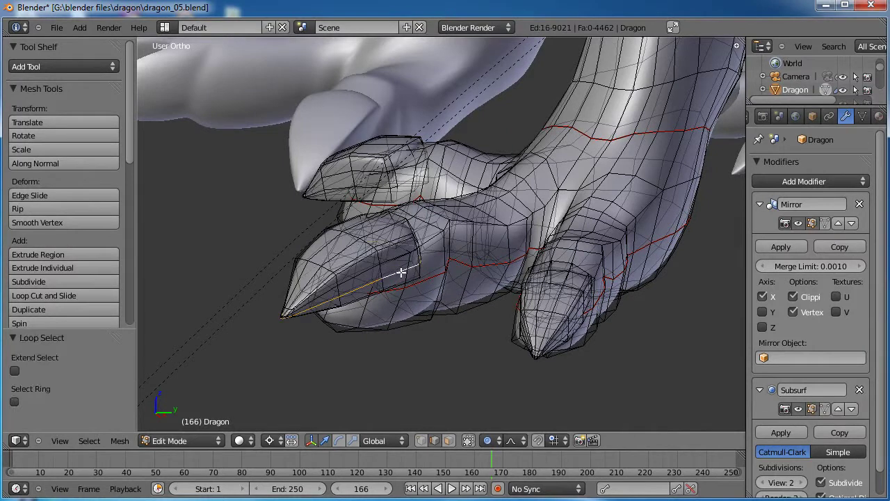
middle_click_drag(587, 334, 362, 360)
right_click(363, 351, "alt+shift")
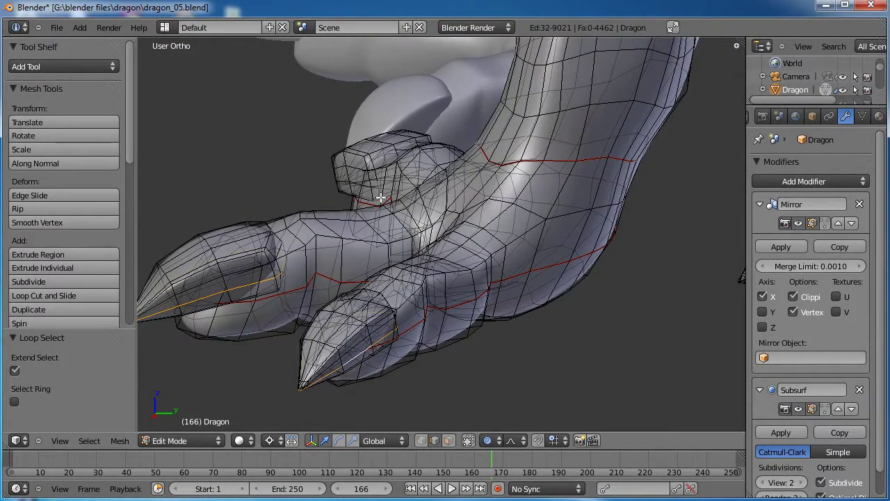
right_click(355, 183, "alt+shift")
key("ctrl+z")
scroll(372, 191, "up", 4)
middle_click_drag(390, 223, 400, 245)
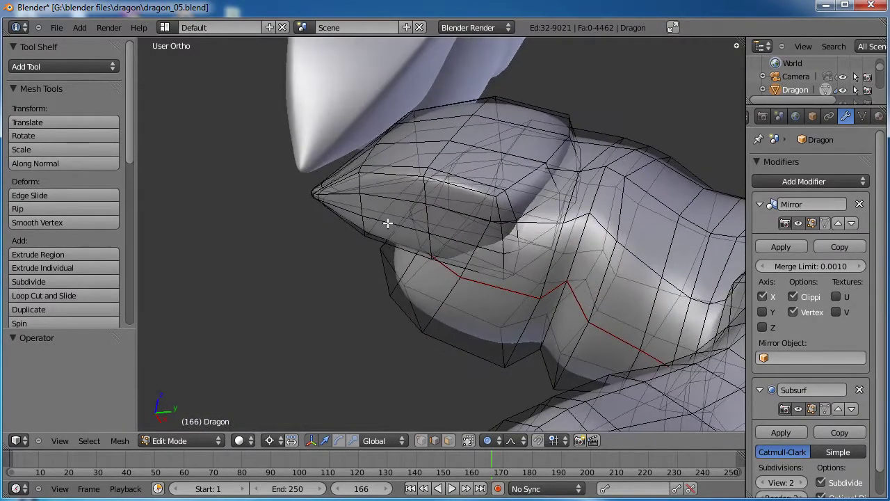
right_click(387, 223, "alt+shift")
scroll(411, 220, "down", 6)
scroll(431, 217, "up", 4)
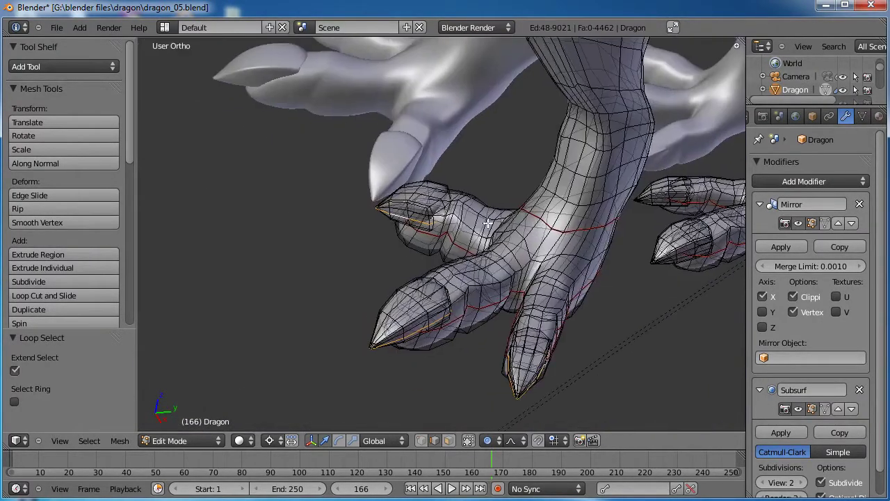
key("ctrl+e")
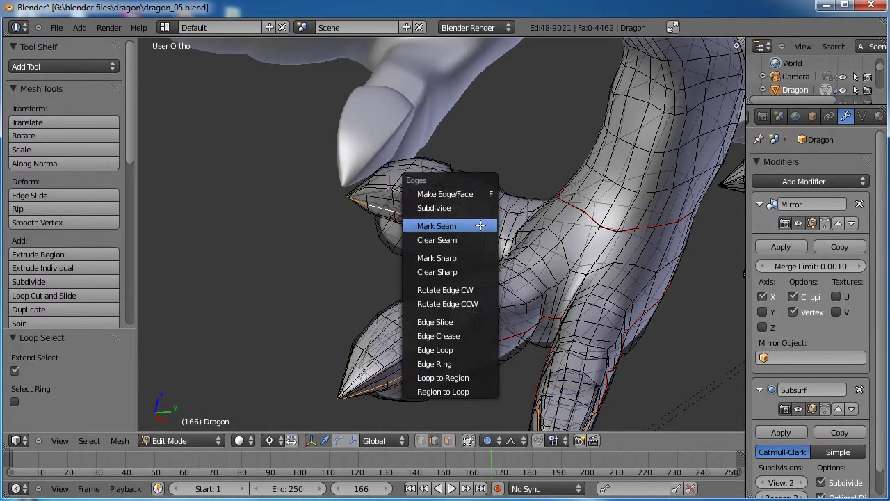
Mark the selected claw loops as seams and undo an accidental extrusion
left_click(480, 225)
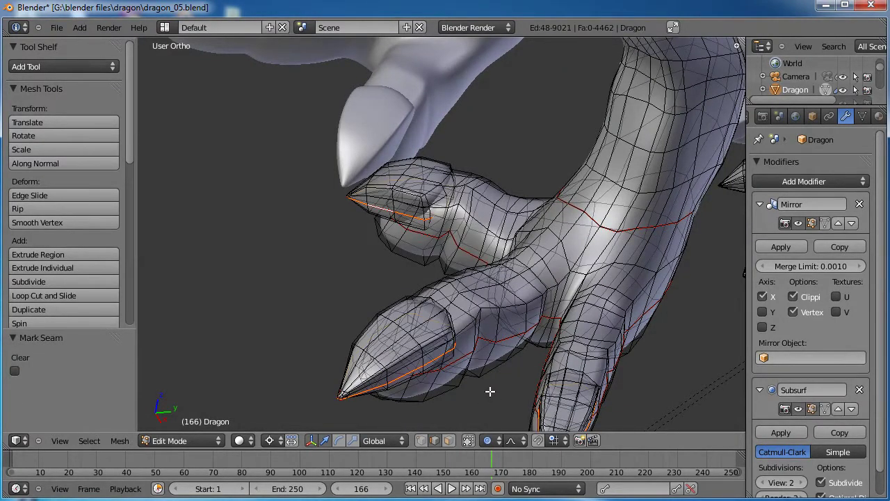
key("e")
right_click(487, 379)
key("ctrl+z")
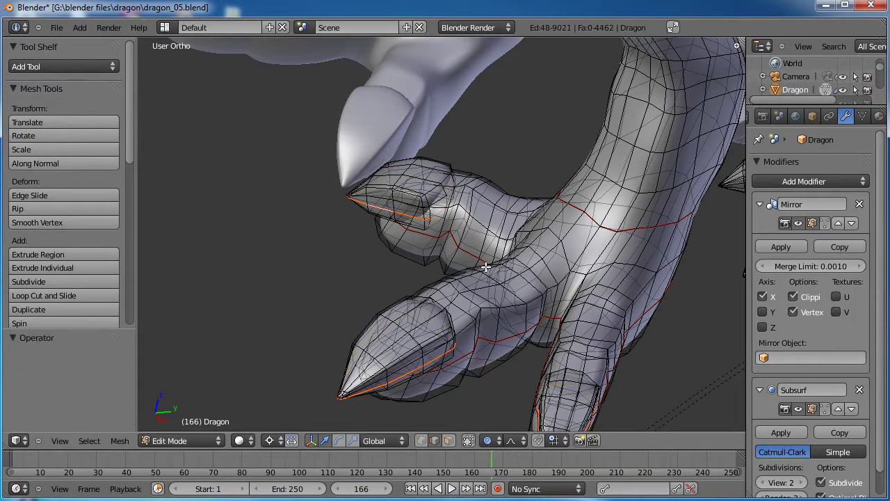
Circle-select to remove stray toe edges from the selection
middle_click_drag(466, 253, 503, 199)
middle_click_drag(492, 234, 447, 331)
key("c")
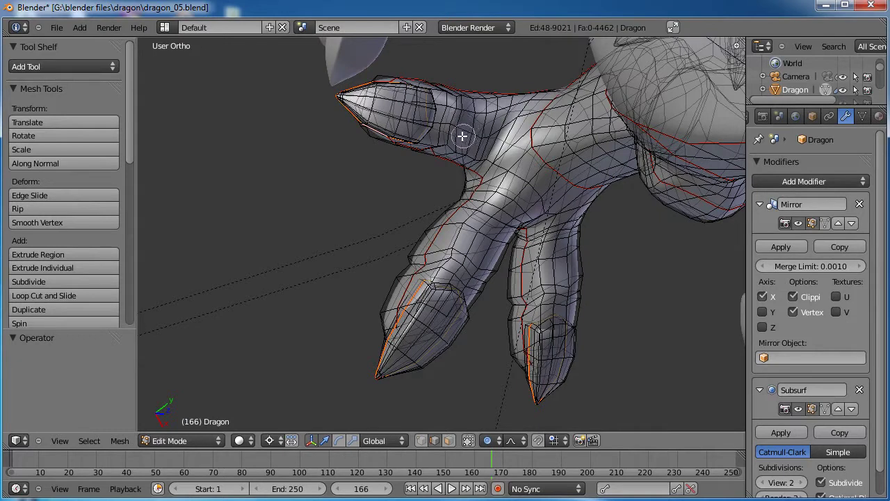
middle_click_drag(448, 119, 438, 116)
mouse_move(471, 265)
middle_mouse_down()
mouse_move(455, 280)
mouse_move(463, 270)
middle_mouse_up()
middle_click_drag(560, 304, 550, 306)
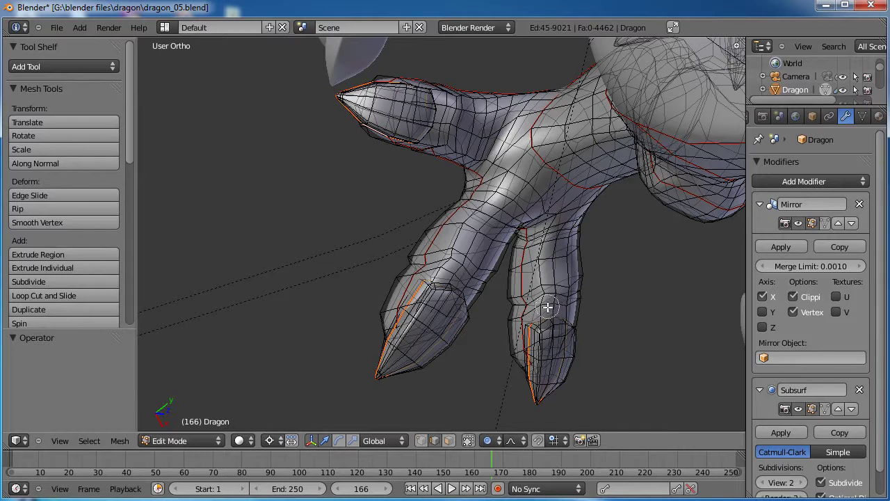
key("Escape")
Mark the remaining lengthwise toe edges as seams, then deselect all
scroll(529, 299, "up", 5)
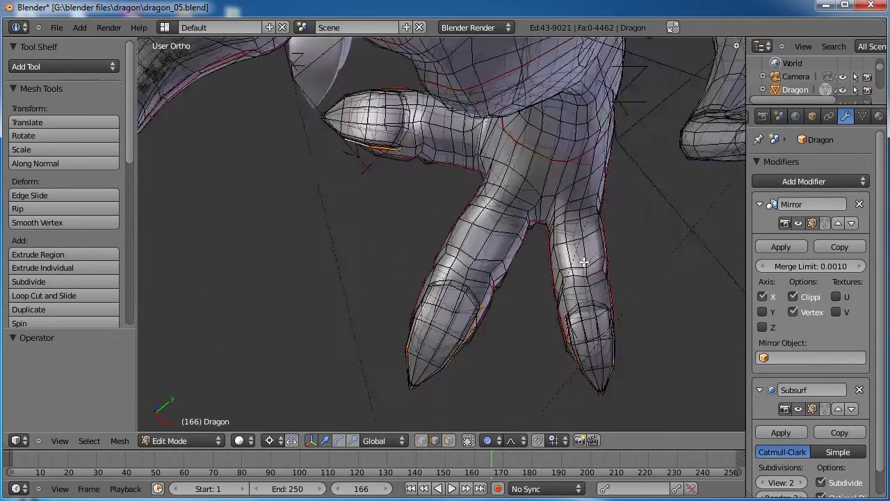
scroll(487, 250, "up", 2)
scroll(471, 217, "down", 2)
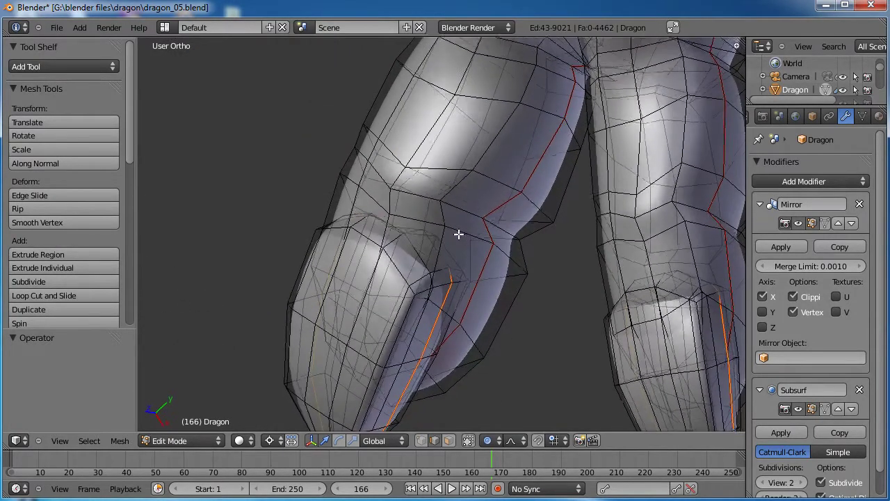
middle_click_drag(700, 302, 531, 188)
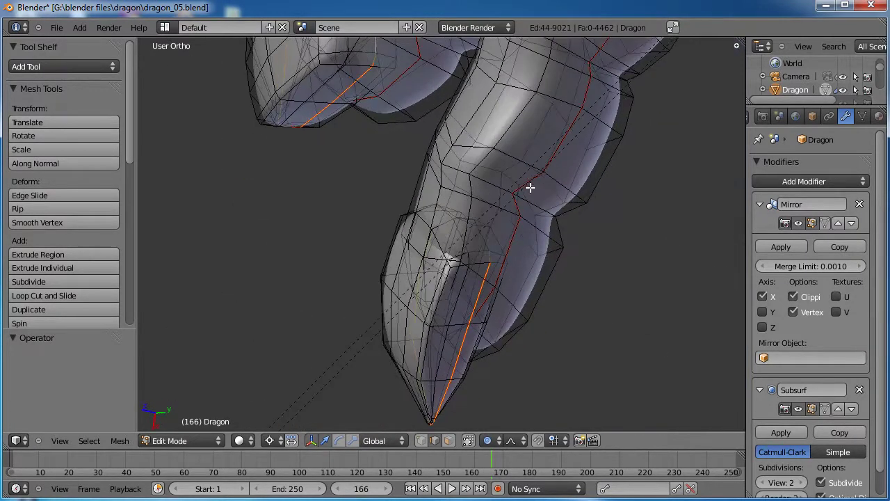
middle_click_drag(483, 237, 541, 167)
key("ctrl+e")
left_click(542, 168)
scroll(542, 168, "down", 3)
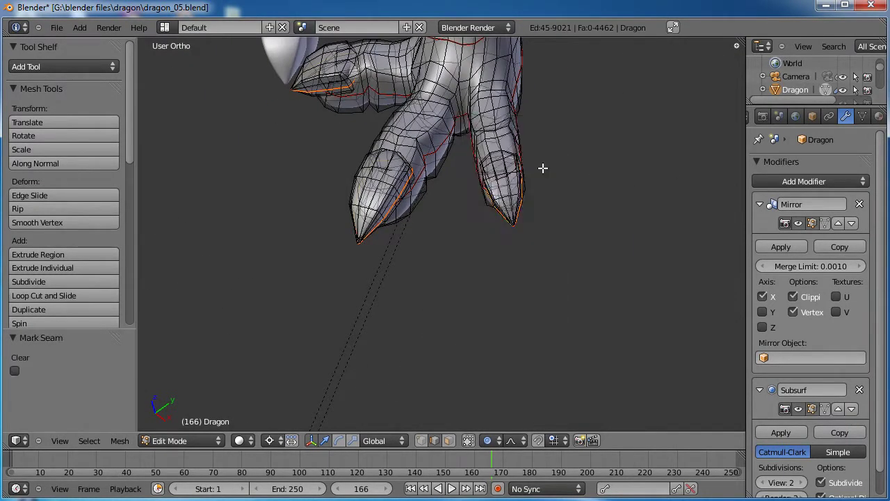
key("a")
scroll(543, 169, "up", 2)
Select edge loops along the left and middle toes of the second claw
middle_click_drag(539, 179, 445, 320)
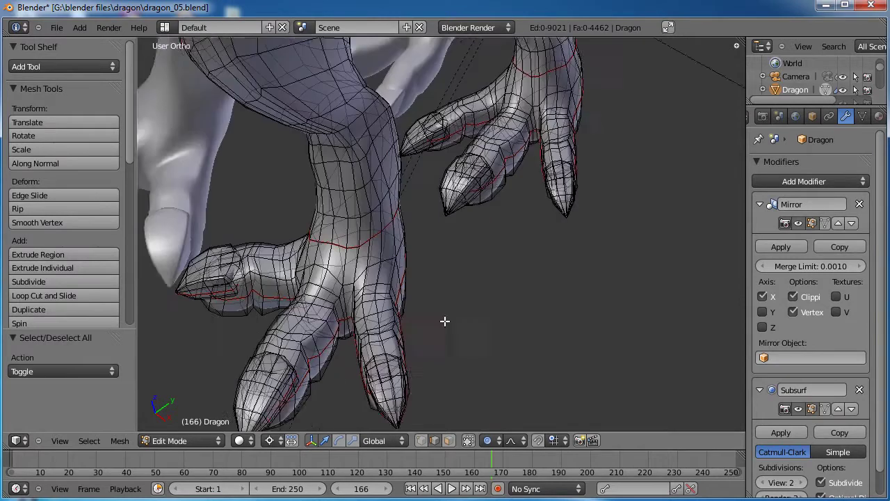
scroll(426, 268, "up", 5)
middle_click_drag(437, 276, 446, 191)
right_click(260, 167, "alt")
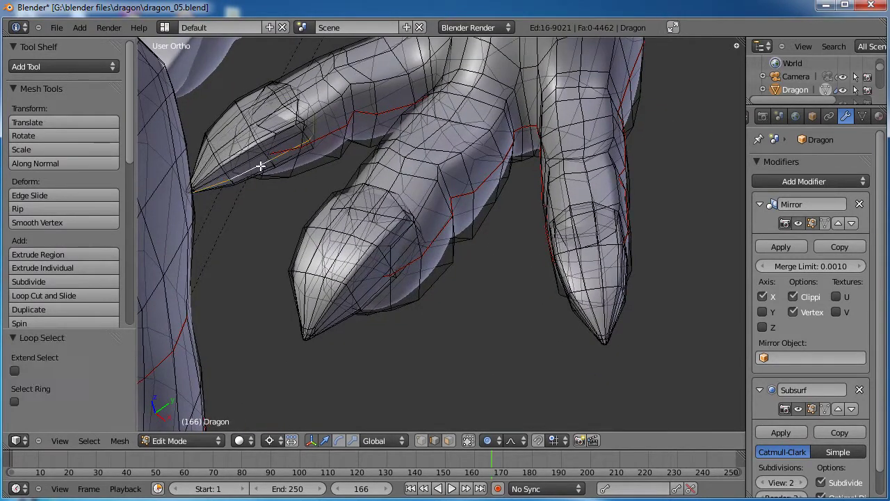
right_click(407, 249, "alt+shift")
Add a lengthwise loop along the right toe and remove the stray edges from the selection
scroll(646, 262, "down", 3)
middle_click_drag(646, 262, 480, 235)
scroll(572, 272, "up", 3)
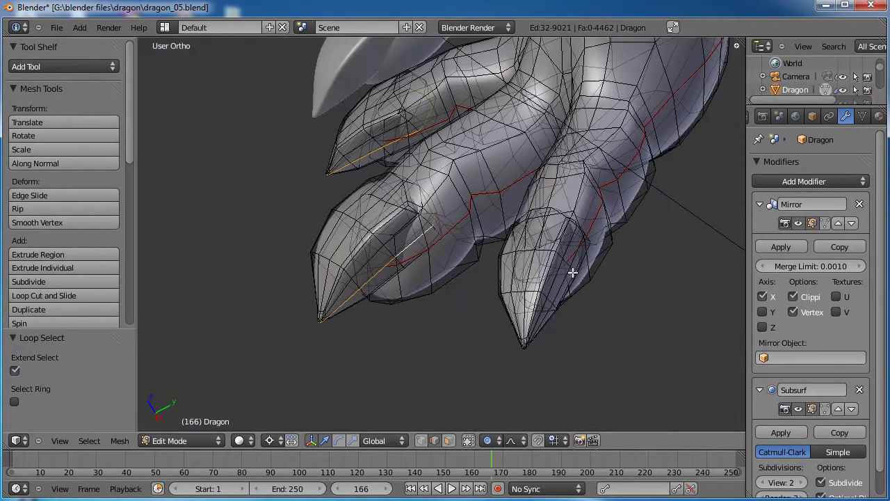
right_click(568, 275, "alt+shift")
right_click(580, 270, "alt+shift")
right_click(575, 251, "alt+shift")
scroll(500, 249, "down", 2)
middle_click_drag(499, 248, 498, 181)
scroll(502, 228, "up", 2)
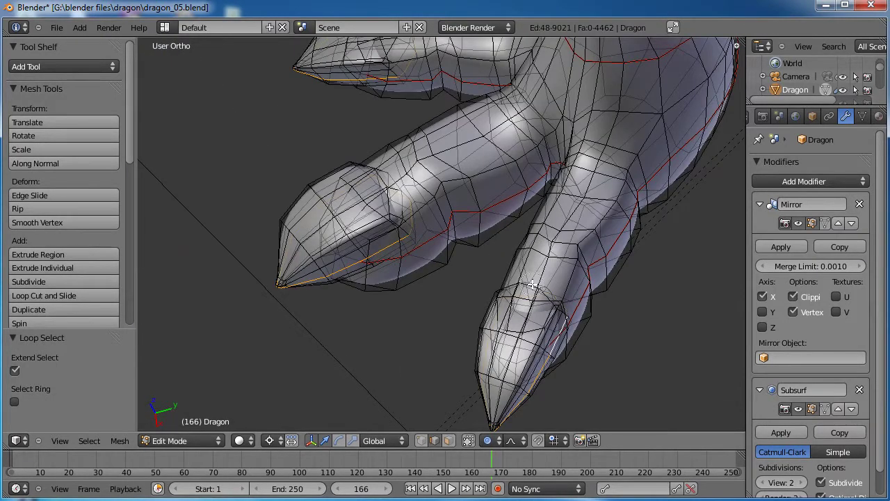
right_click(541, 235, "shift")
right_click(426, 43, "shift")
scroll(448, 106, "down", 4)
Mark the selected toe loops as seams, deselect all, and save over dragon_05.blend
key("ctrl+e")
left_click(468, 159)
middle_click_drag(469, 158, 441, 225)
key("a")
scroll(467, 276, "down", 3)
key("ctrl+s")
left_click(451, 234)
scroll(458, 241, "up", 2)
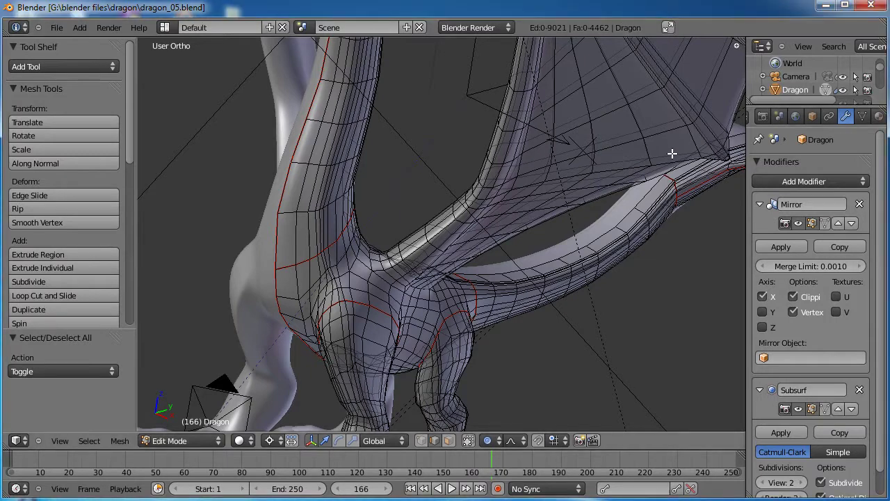
middle_click_drag(672, 155, 666, 162)
middle_click_drag(587, 219, 396, 212)
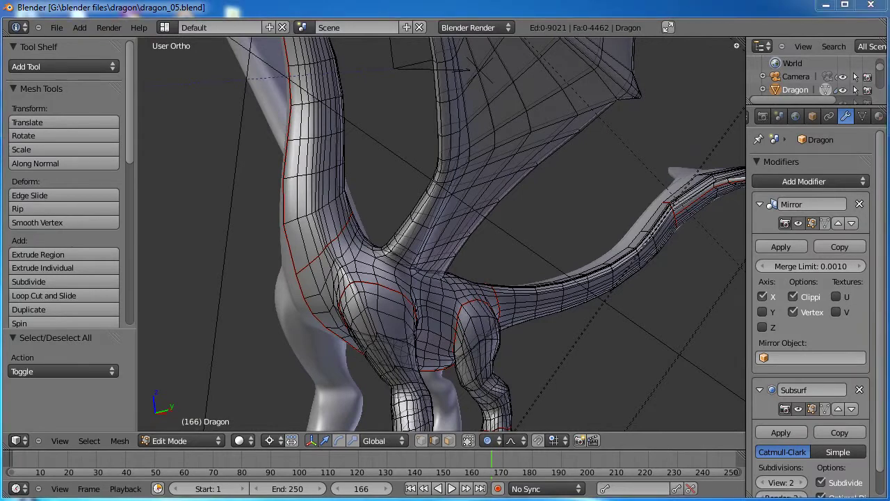
scroll(600, 83, "up", 3)
Select the edge loop where the wing joins the back and mark it as a seam
middle_click_drag(473, 206, 417, 218)
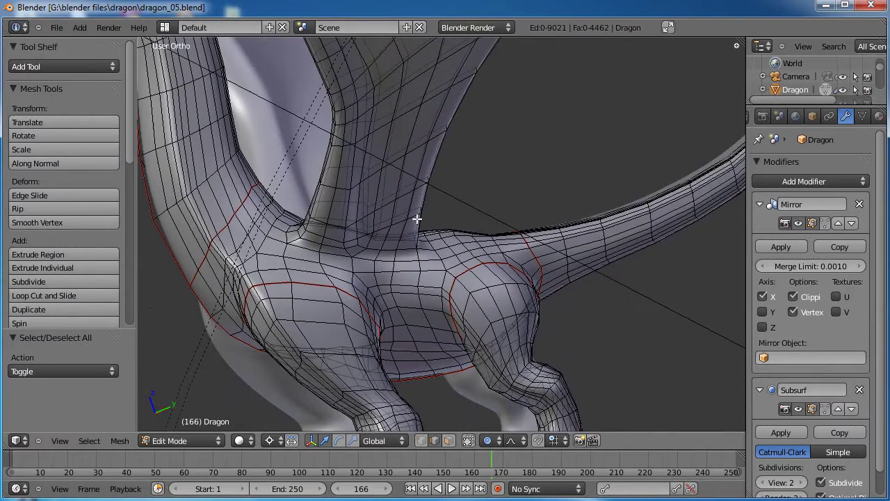
right_click(374, 246, "alt")
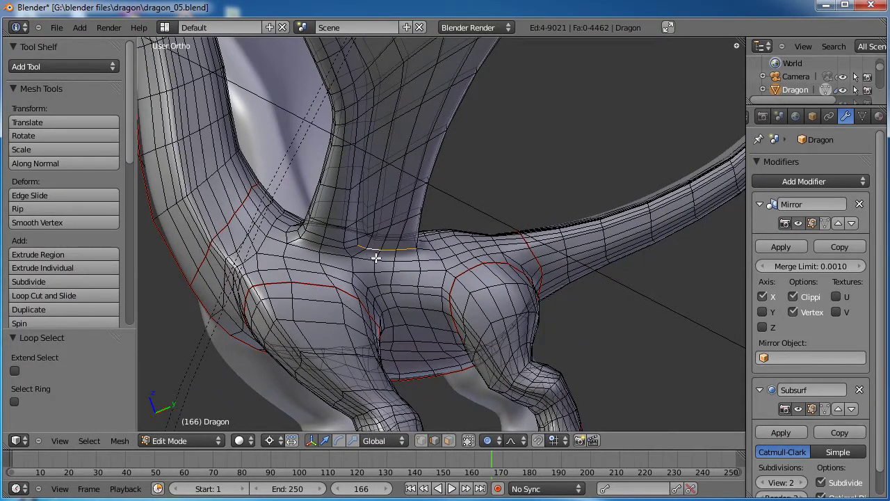
right_click(352, 247, "alt+shift")
middle_click_drag(491, 224, 436, 194)
scroll(436, 195, "up", 2)
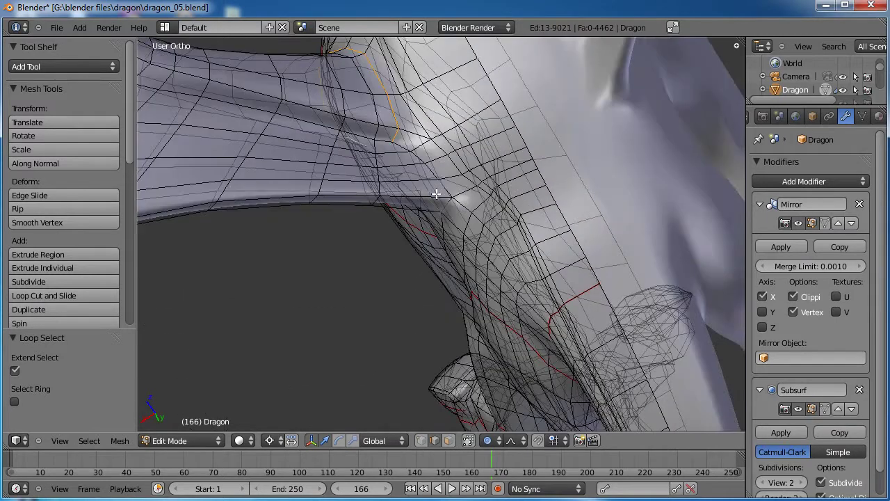
right_click(432, 173, "alt+shift")
scroll(458, 205, "down", 2)
key("ctrl+e")
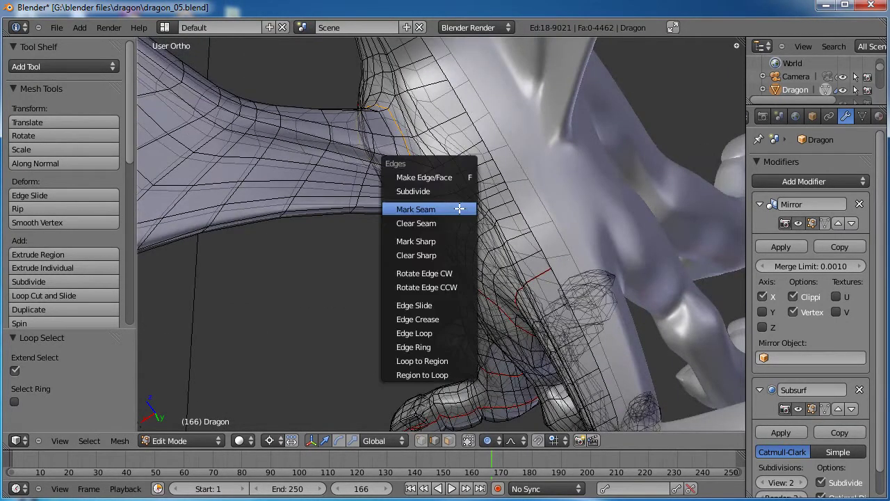
left_click(460, 209)
scroll(459, 209, "down", 2)
middle_click_drag(460, 209, 503, 190)
scroll(558, 177, "down", 4)
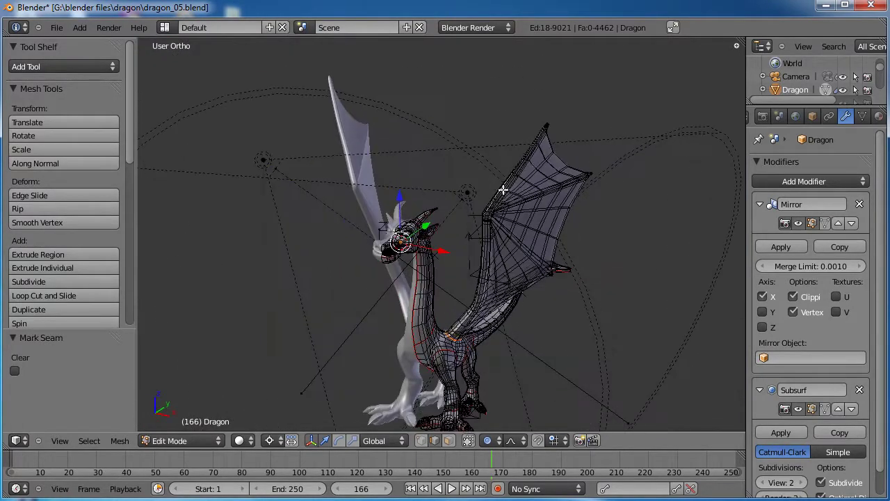
Start the edge selection along the wing's outer edge near the neck base
middle_click_drag(577, 278, 426, 314)
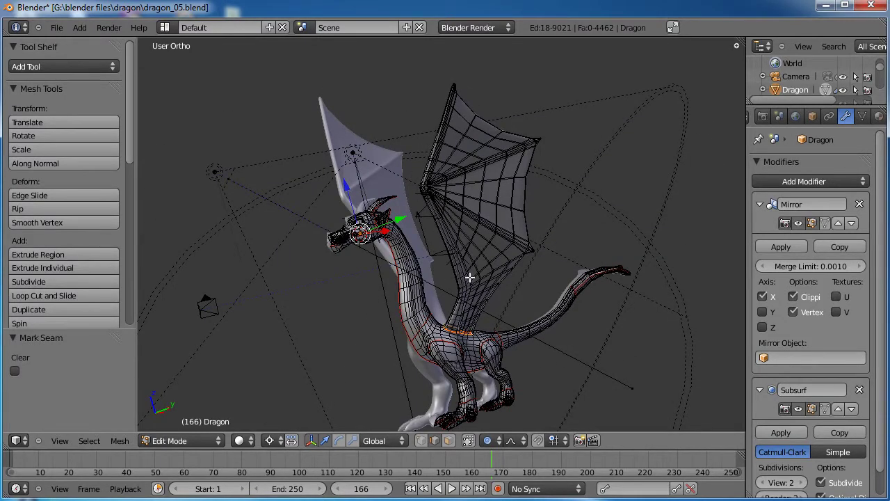
middle_click_drag(522, 212, 477, 237)
scroll(479, 250, "up", 3)
middle_click_drag(481, 269, 517, 215)
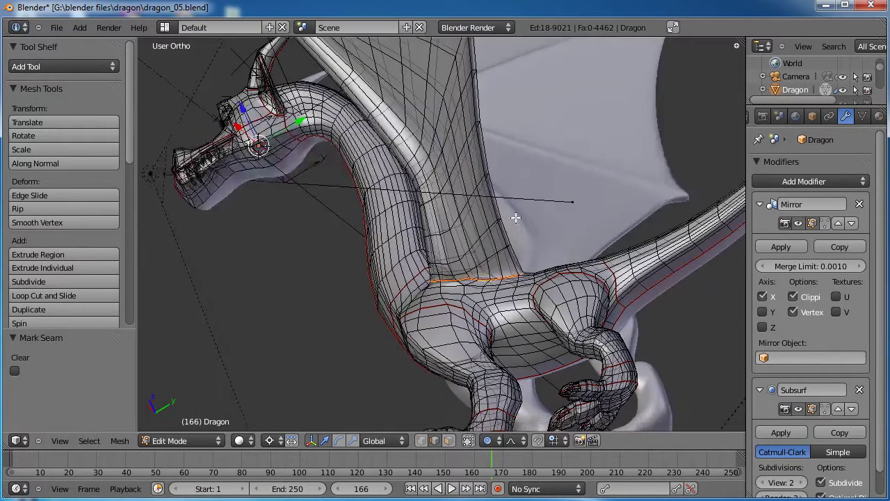
scroll(522, 226, "up", 3)
middle_click_drag(555, 259, 525, 242)
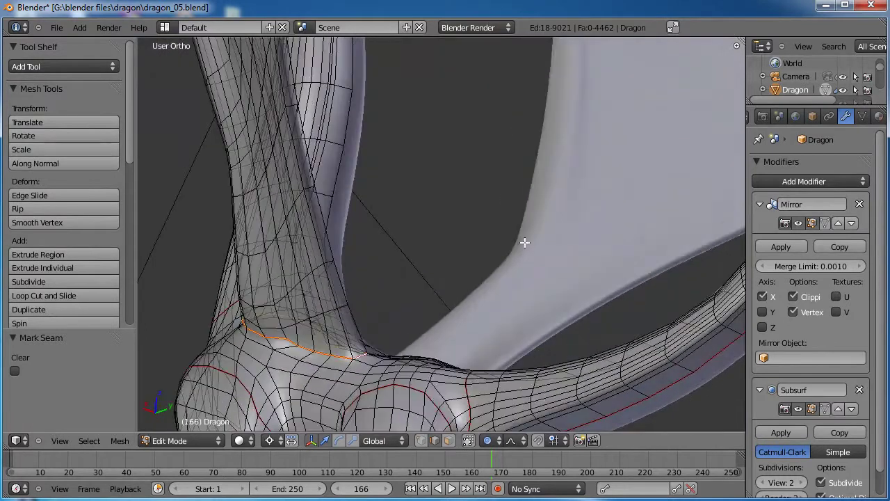
right_click(357, 326, "alt")
key("Home")
middle_click_drag(362, 314, 442, 261)
scroll(424, 260, "up", 4)
Extend the edge selection along the wing edge out to the wing tip
right_click(416, 261, "shift")
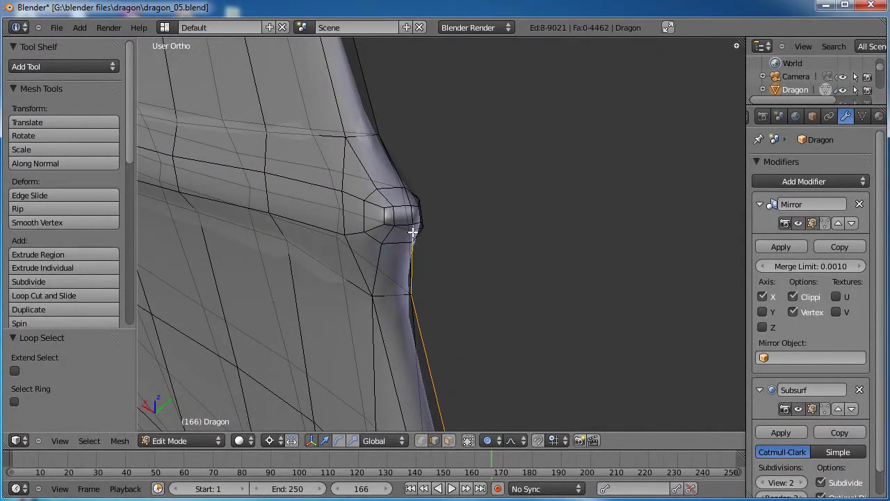
right_click(408, 198, "shift")
right_click(398, 177, "shift")
right_click(378, 102, "alt+shift")
scroll(402, 224, "down", 10)
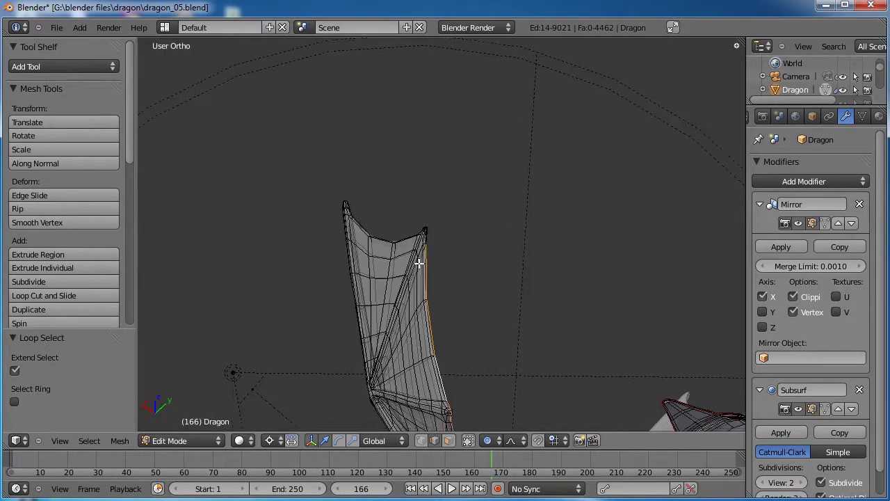
scroll(419, 263, "up", 8)
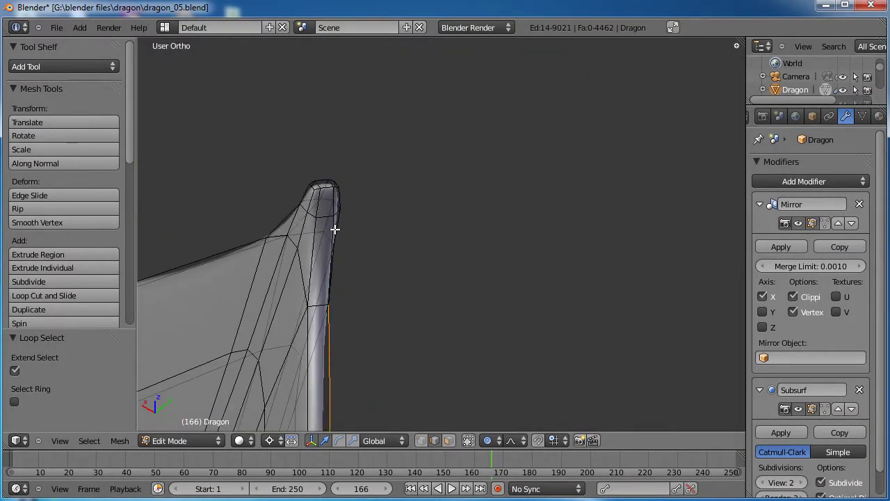
right_click(332, 224, "alt+shift")
middle_click_drag(332, 219, 383, 221)
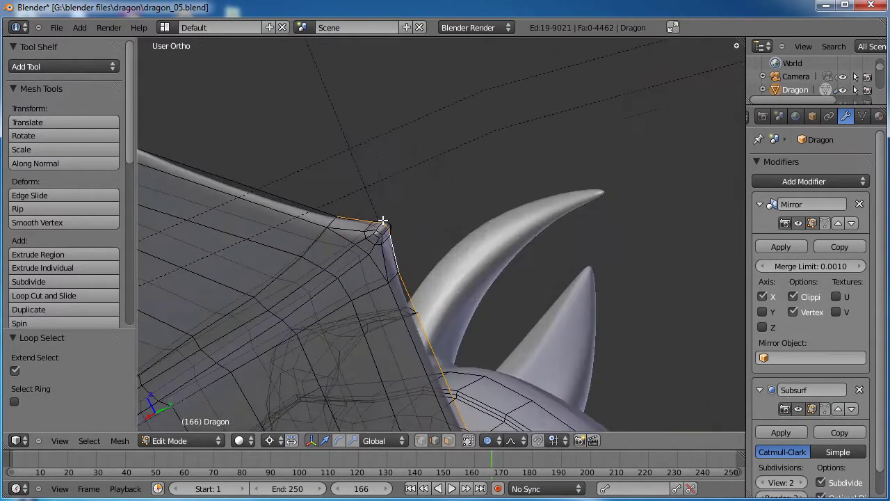
right_click(309, 203, "alt+shift")
middle_click_drag(306, 199, 439, 229)
scroll(439, 230, "up", 2)
right_click(422, 237, "shift")
right_click(381, 192, "shift")
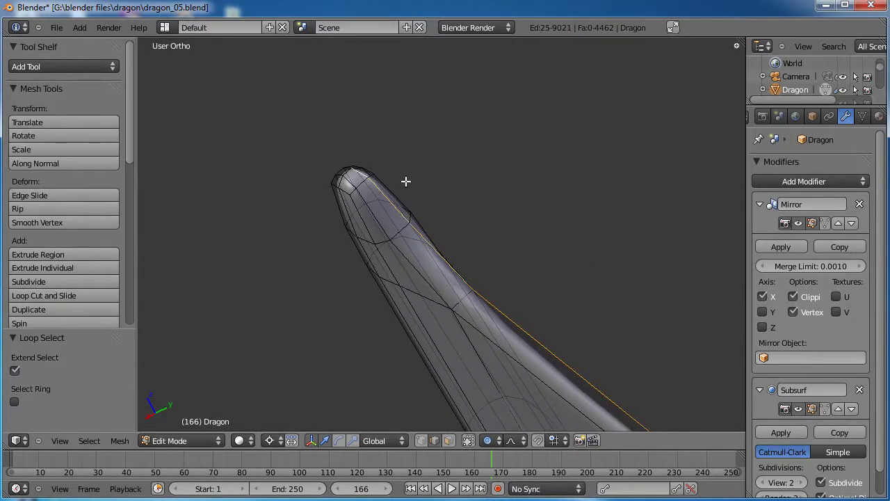
scroll(489, 189, "down", 2)
Mark the wing-edge selection as a seam, deselect all, and return to object mode
key("ctrl+e")
left_click(489, 188)
middle_click_drag(489, 187, 495, 225)
scroll(513, 213, "down", 3)
key("a")
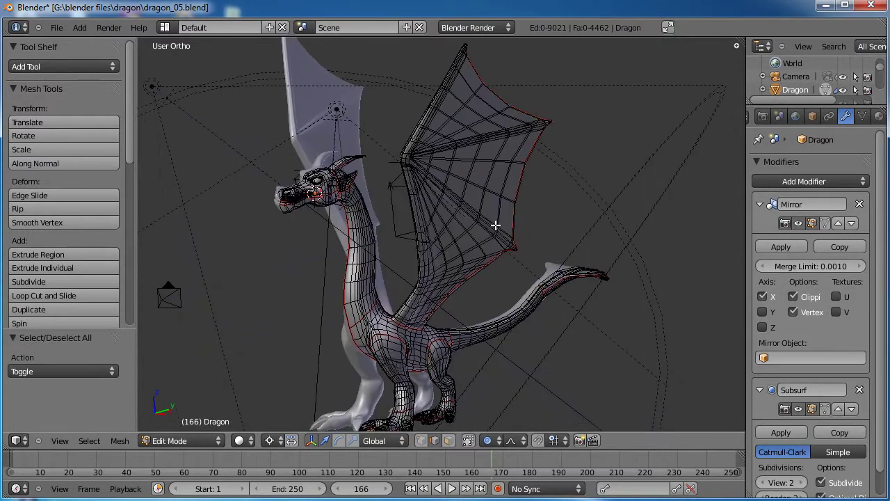
key("Tab")
Save over dragon_05.blend
key("ctrl+s")
left_click(495, 225)
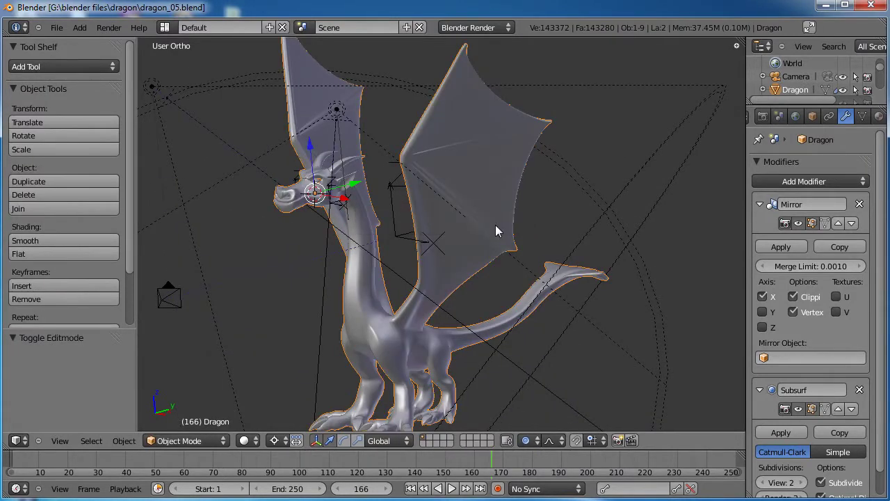
scroll(495, 226, "down", 2)
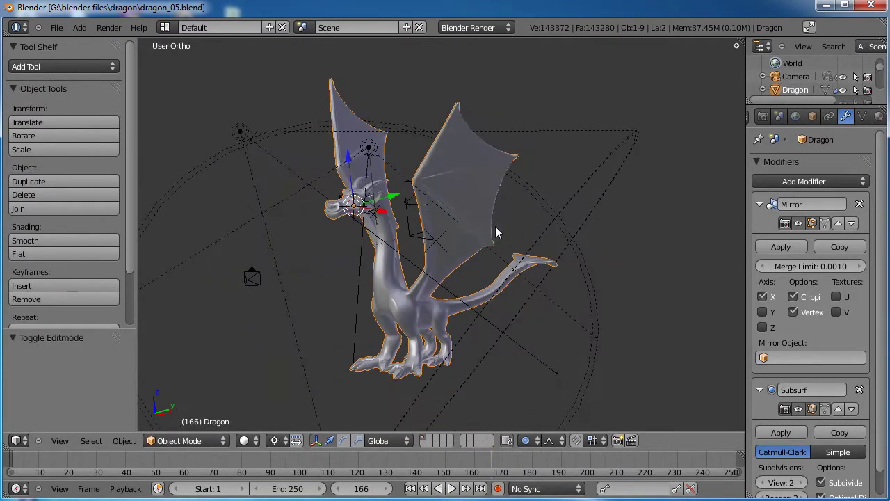
middle_click_drag(468, 239, 433, 240)
Select the Dragon body together with its eye mesh Mesh.001, checking in wireframe
right_click(324, 141)
right_click(400, 240, "shift")
right_click(471, 147, "shift")
right_click(497, 229, "shift")
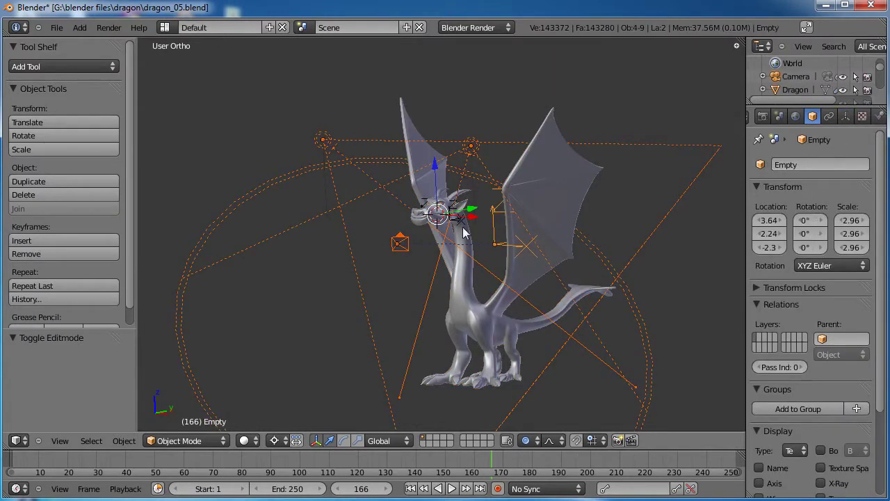
right_click(501, 220)
scroll(501, 219, "up", 8)
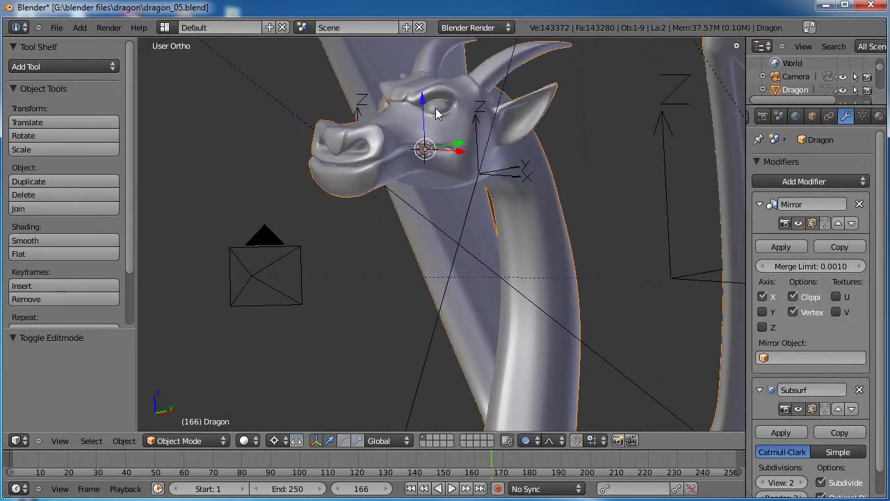
key("z")
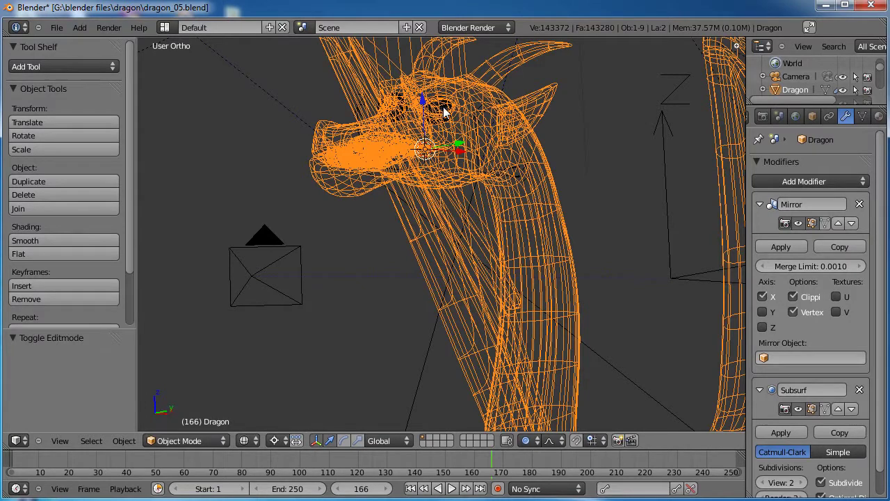
right_click(413, 112, "shift")
right_click(397, 101, "shift")
right_click(400, 104, "shift")
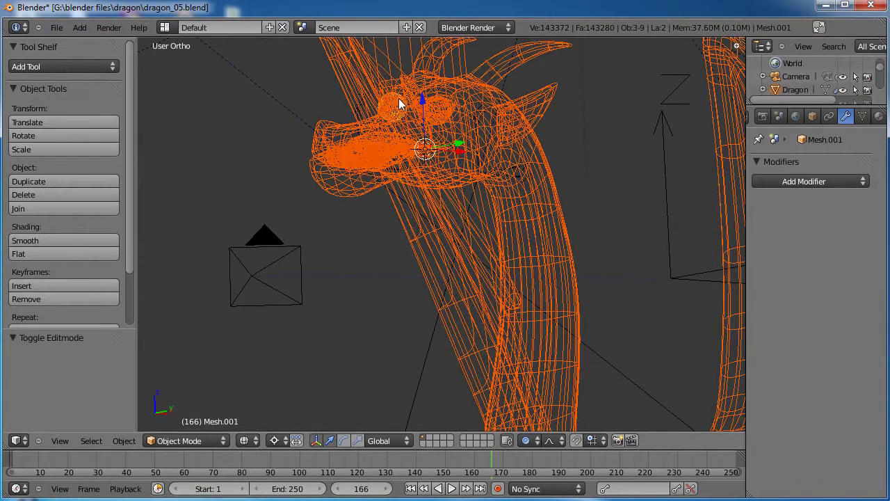
scroll(400, 104, "down", 6)
key("z")
scroll(453, 266, "down", 4)
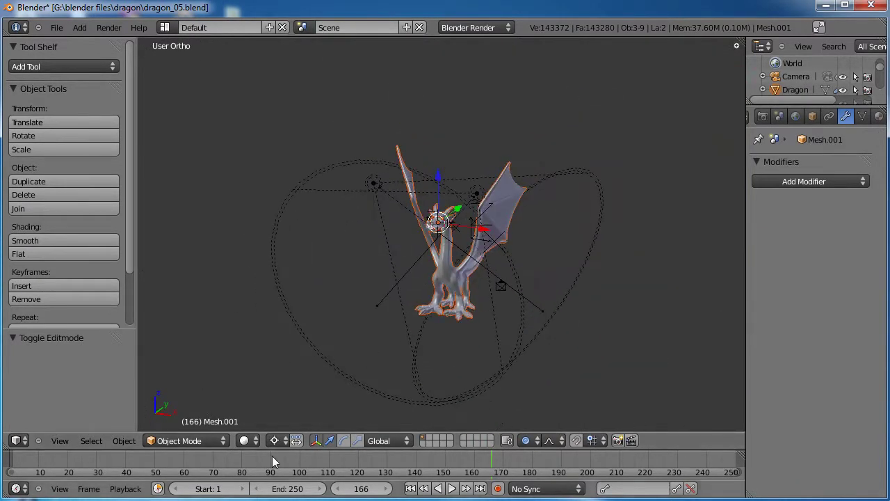
Invert the selection and move the rig, curves and lattice to the last layer
left_click(98, 442)
left_click(110, 384)
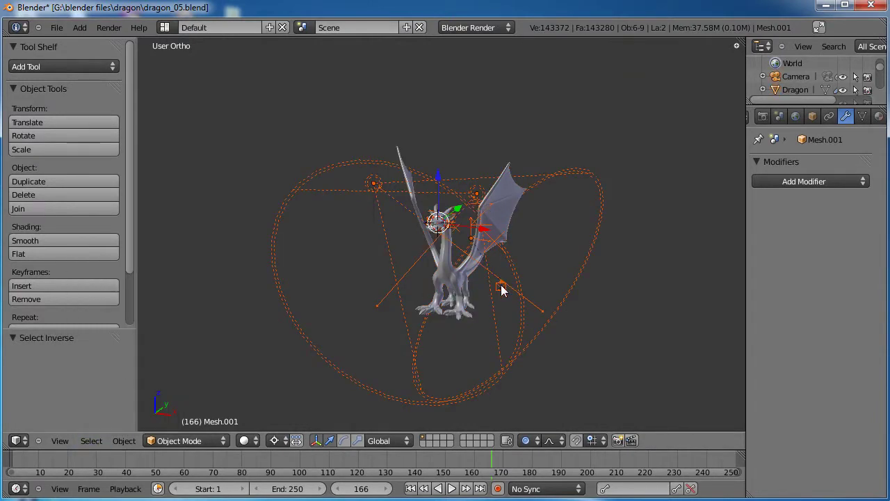
key("m")
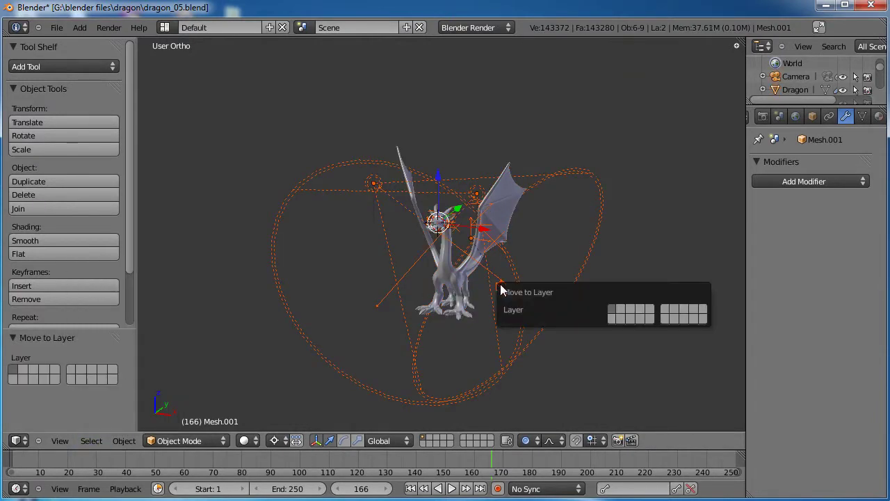
left_click(704, 309)
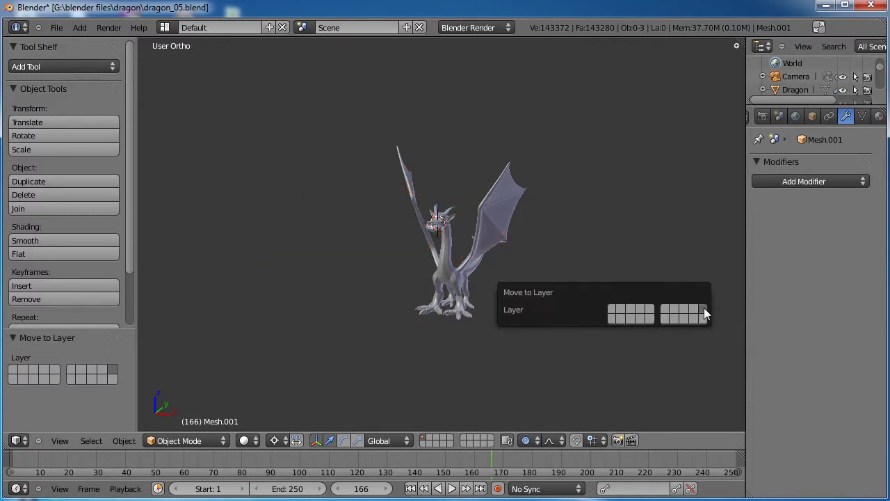
Check the lights-and-camera layer, hide it again so only the dragon's layer shows, and save
middle_click_drag(498, 351, 523, 370)
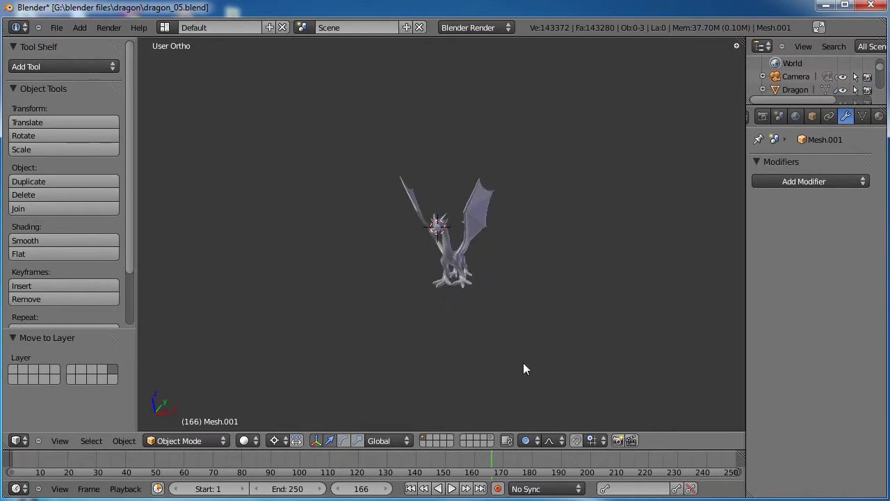
left_click(490, 437)
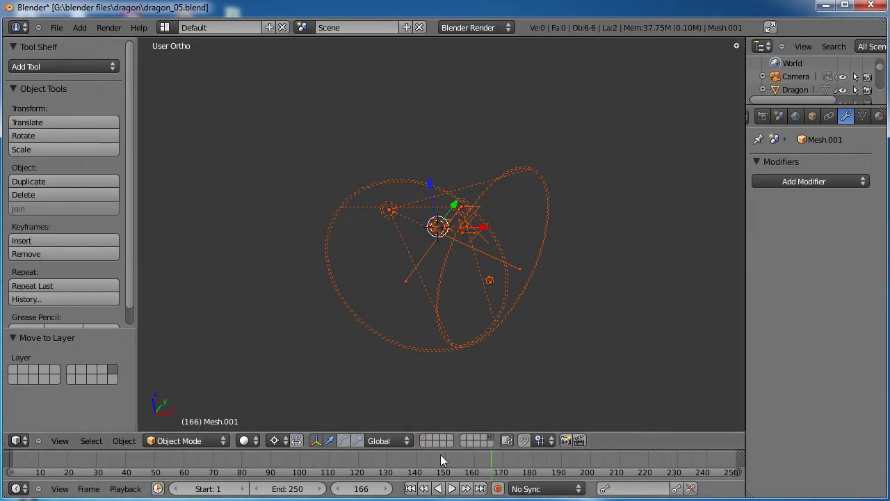
left_click(422, 437)
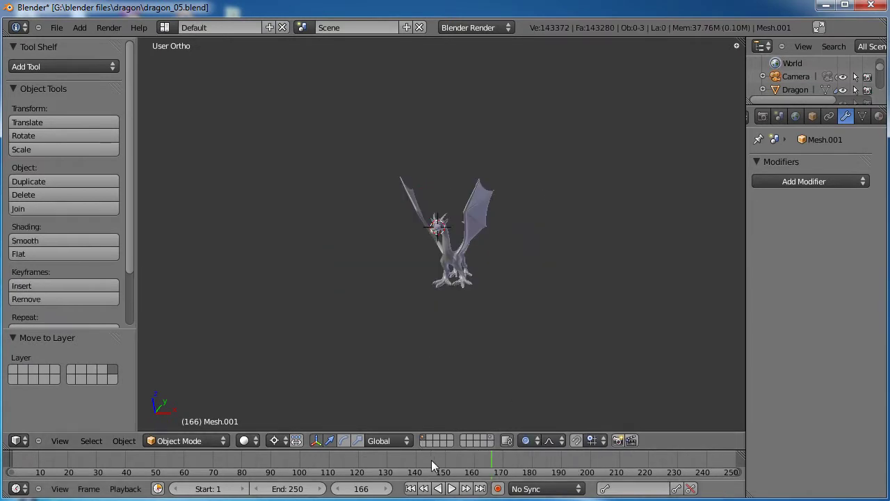
left_click(490, 437, "shift")
scroll(443, 223, "up", 5)
middle_click_drag(417, 243, 495, 423)
left_click(493, 438, "shift")
middle_click_drag(480, 334, 461, 272)
key("ctrl+s")
Duplicate the dragon in place as Dragon.001, move it to layer 2, and show only layer 2
left_click(461, 273)
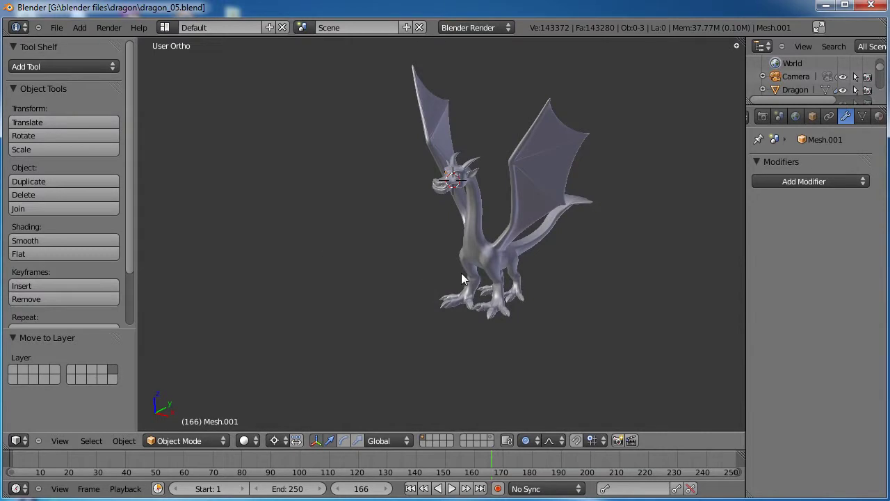
scroll(461, 273, "up", 5)
scroll(406, 325, "down", 3)
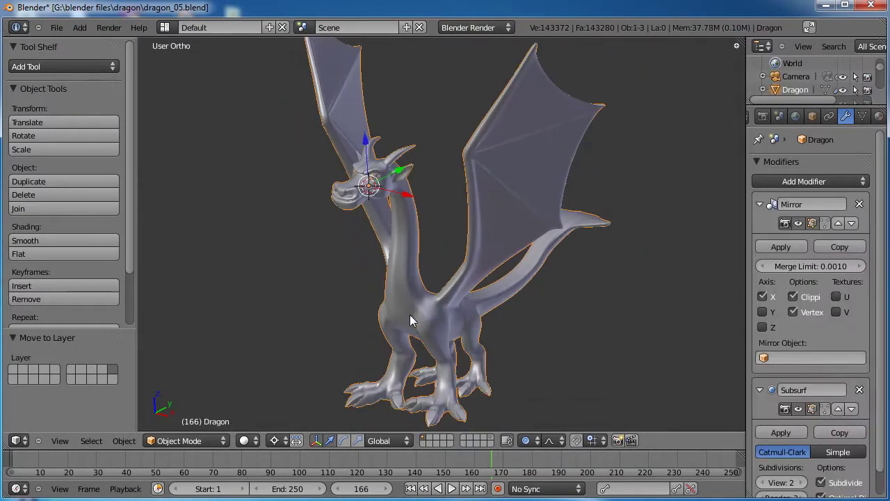
key("shift+d")
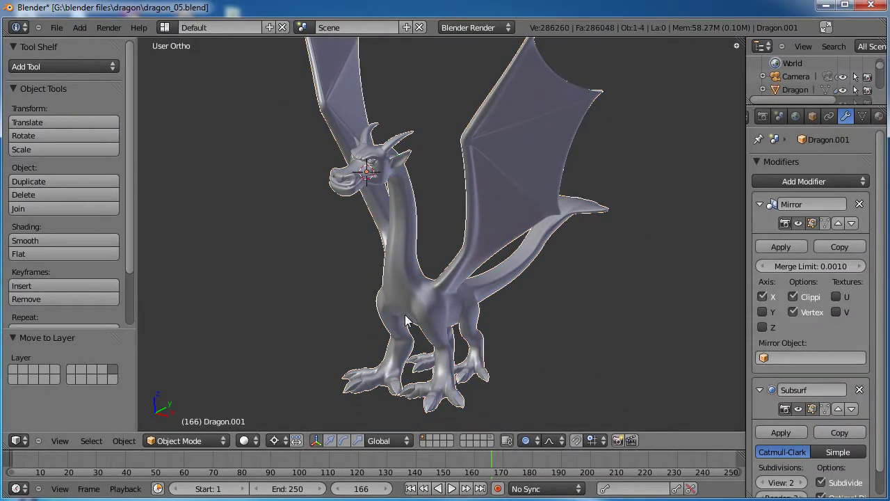
right_click(405, 320)
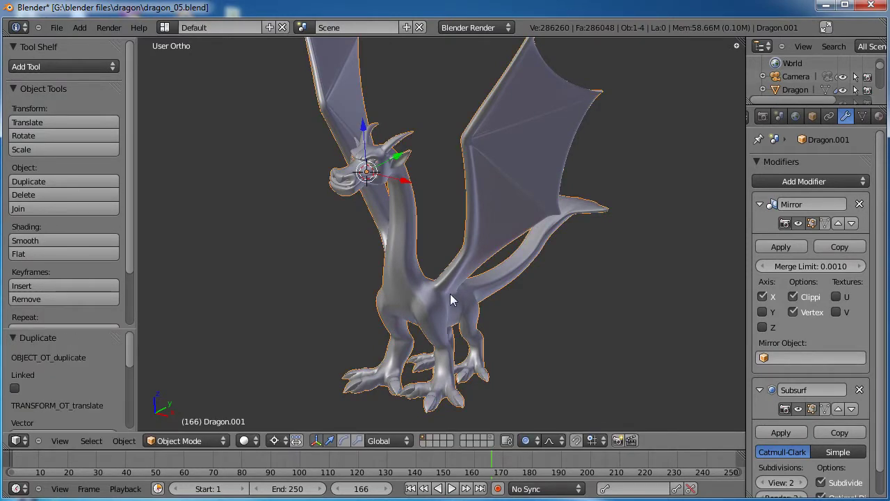
key("m")
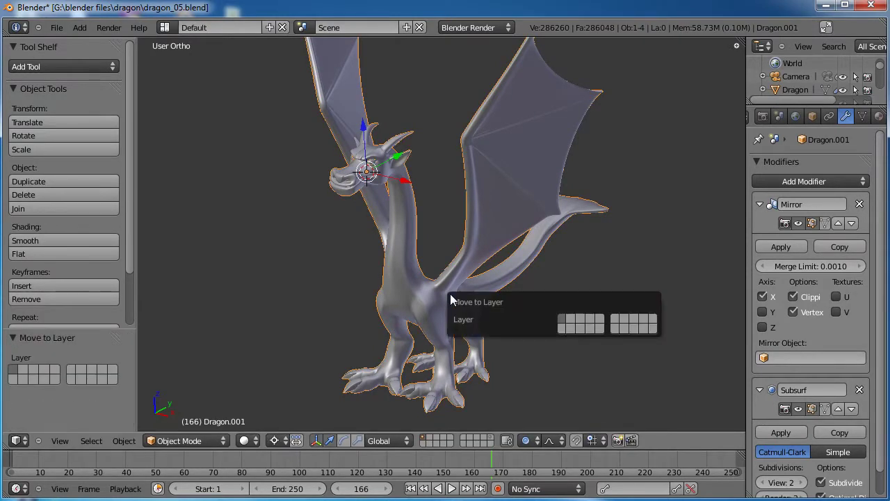
left_click(568, 322)
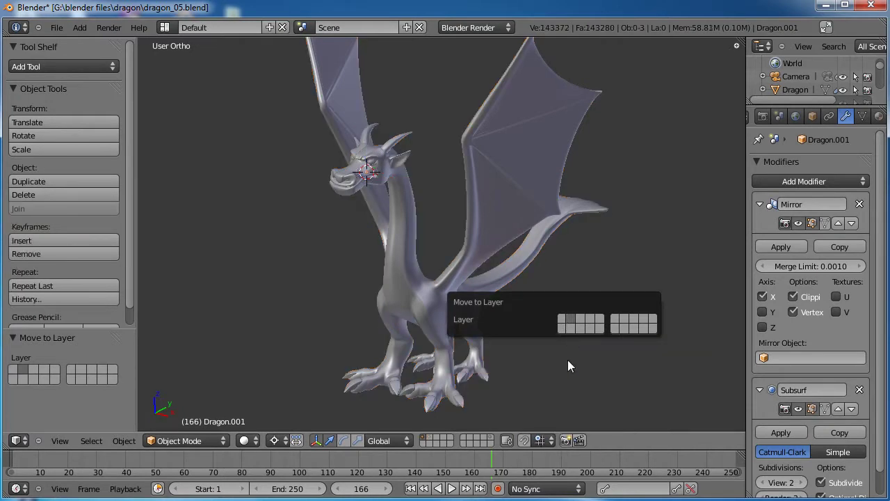
left_click(432, 439)
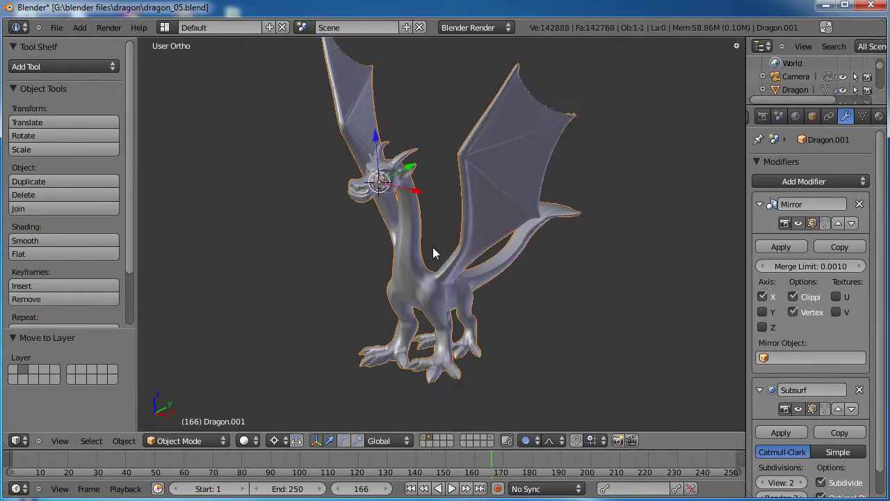
Remove Dragon.001's Subsurf modifier and apply its Mirror modifier
middle_click_drag(428, 339, 457, 329)
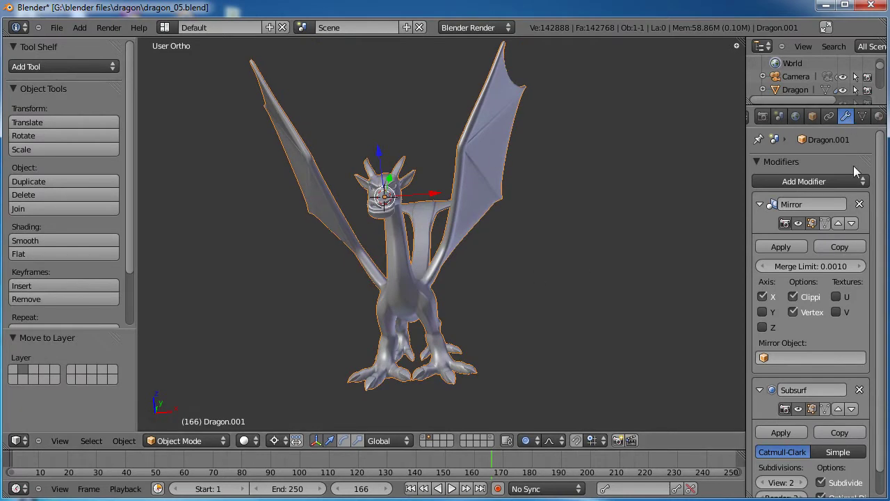
scroll(818, 208, "down", 1)
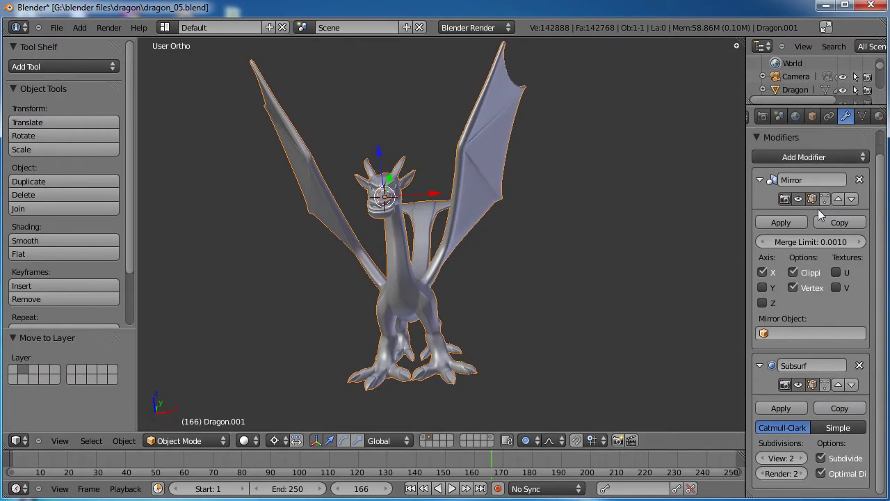
left_click(860, 366)
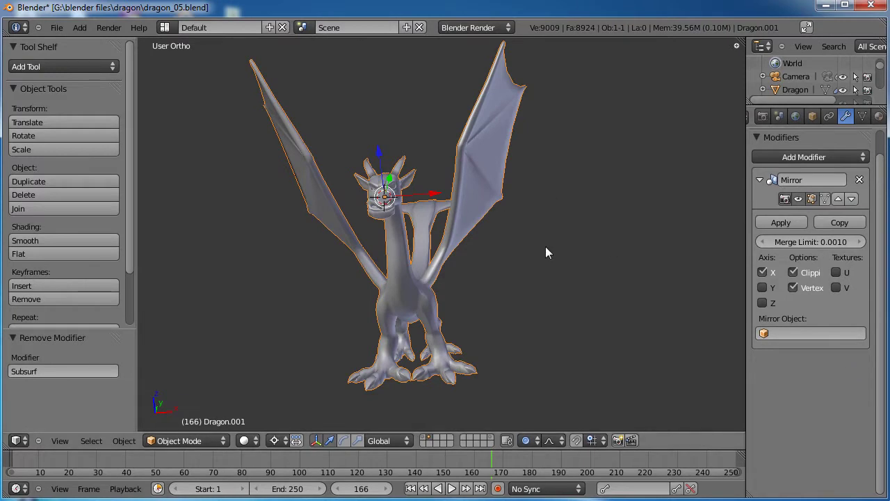
left_click(782, 222)
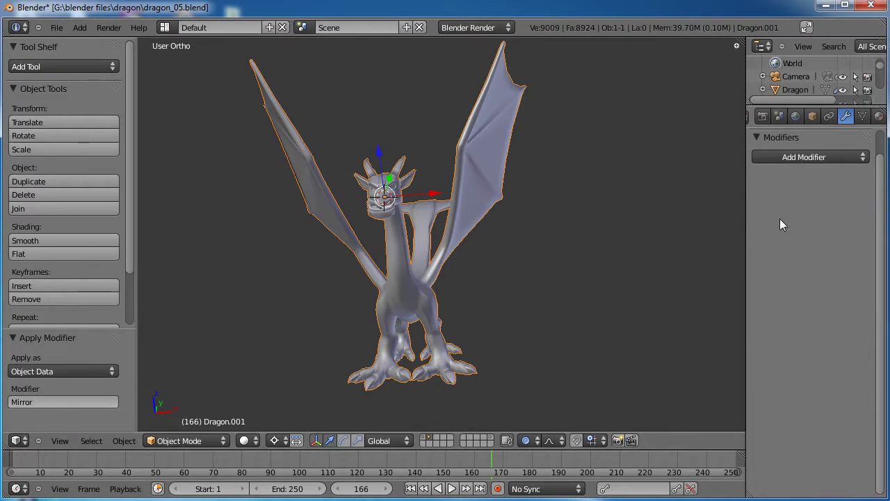
key("Delete")
Apply the original Dragon's Mirror modifier and inspect the result in edit mode
right_click(463, 213)
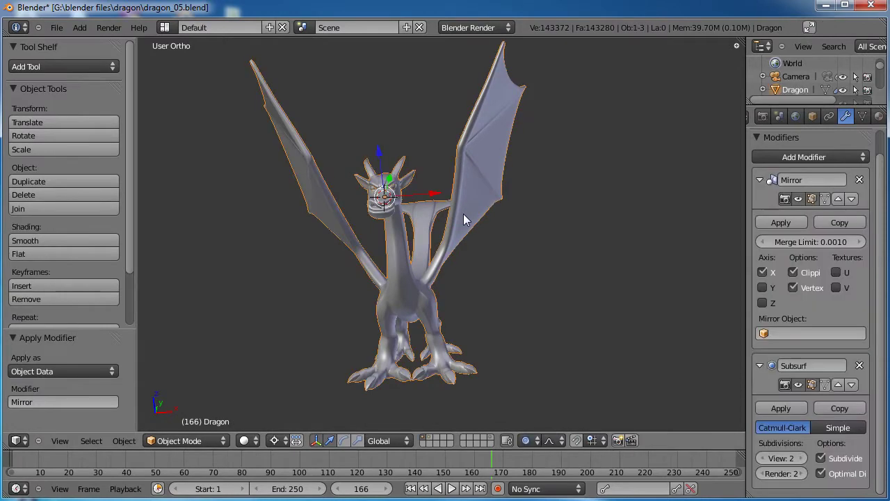
left_click(794, 219)
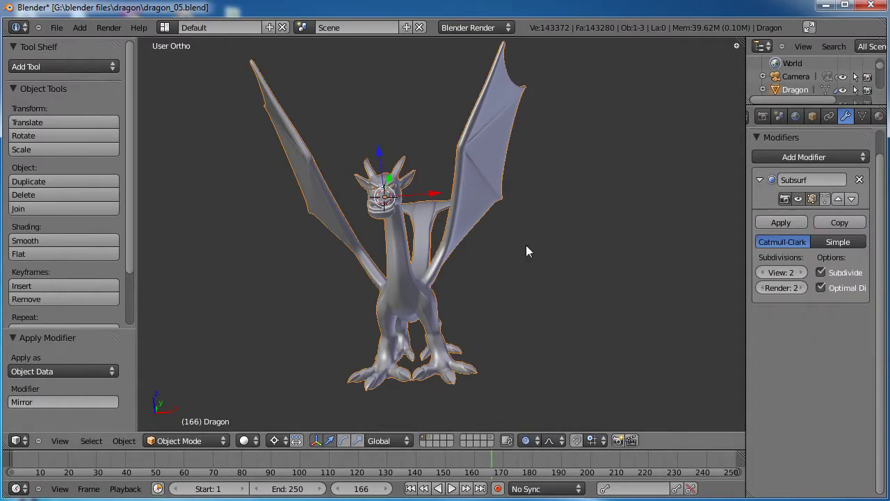
key("Tab")
middle_click_drag(526, 250, 446, 373)
key("Tab")
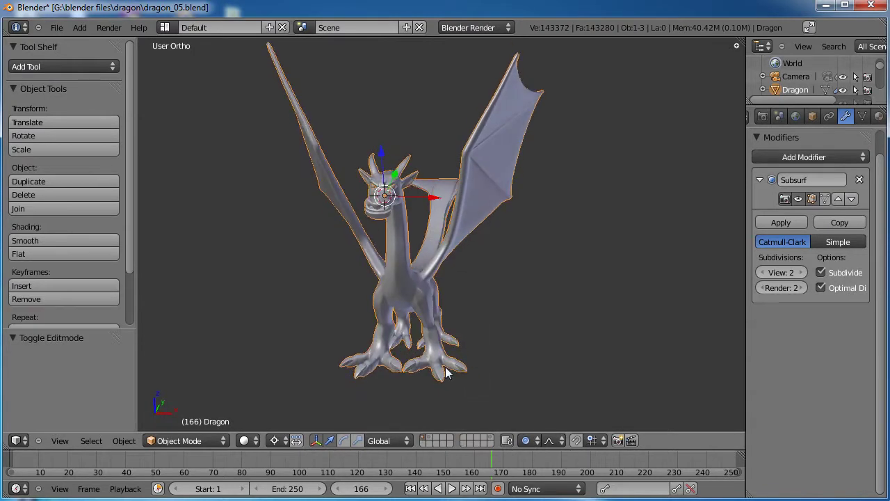
Show the duplicate's layer and save over dragon_05.blend
left_click(431, 441)
key("ctrl+s")
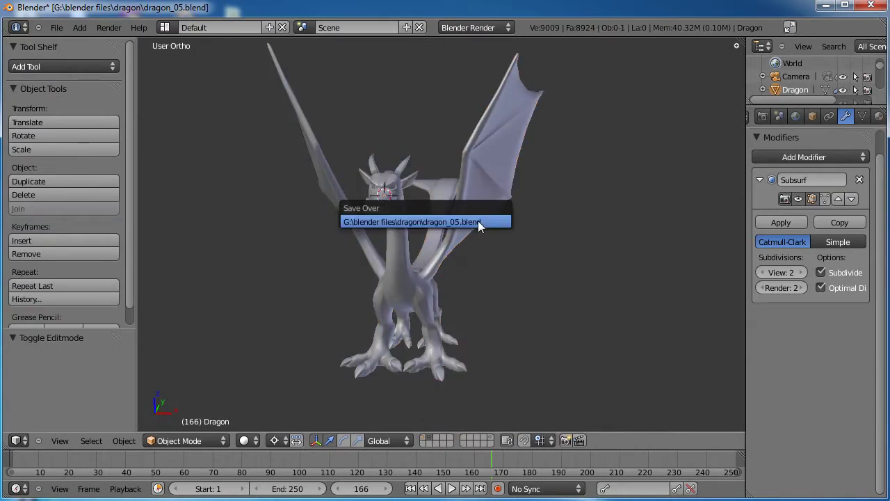
left_click(478, 221)
middle_click_drag(478, 221, 452, 192)
scroll(419, 290, "up", 4)
middle_click_drag(435, 273, 501, 250)
Add a Subdivision Surface modifier, then select Dragon.001
left_click(800, 159)
left_click(613, 355)
right_click(508, 205)
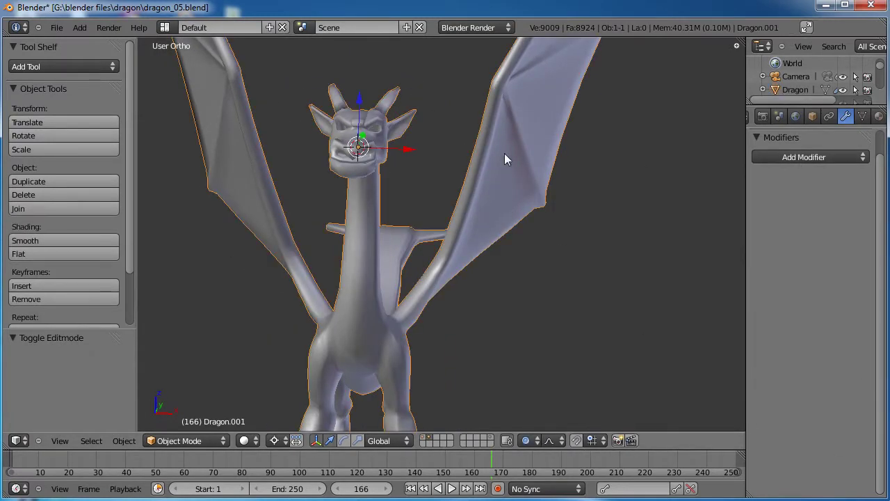
Add a Multiresolution modifier to Dragon.001 and subdivide it twice to level 2
left_click(792, 155)
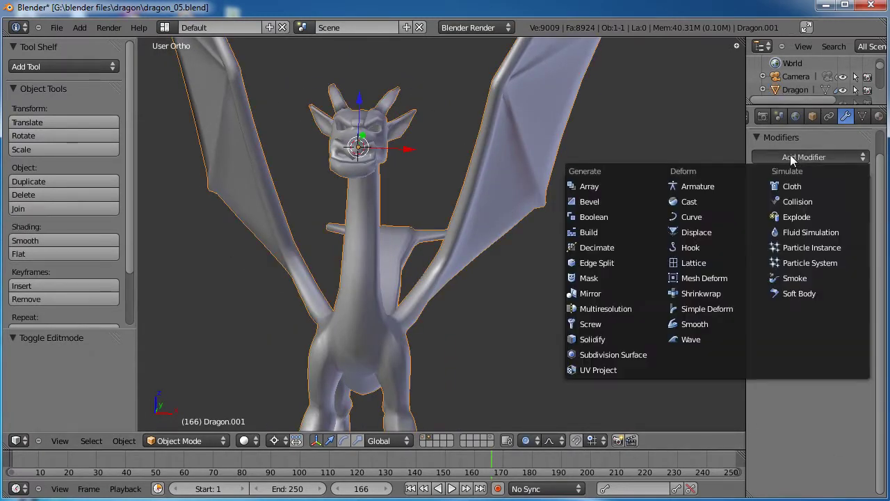
left_click(629, 310)
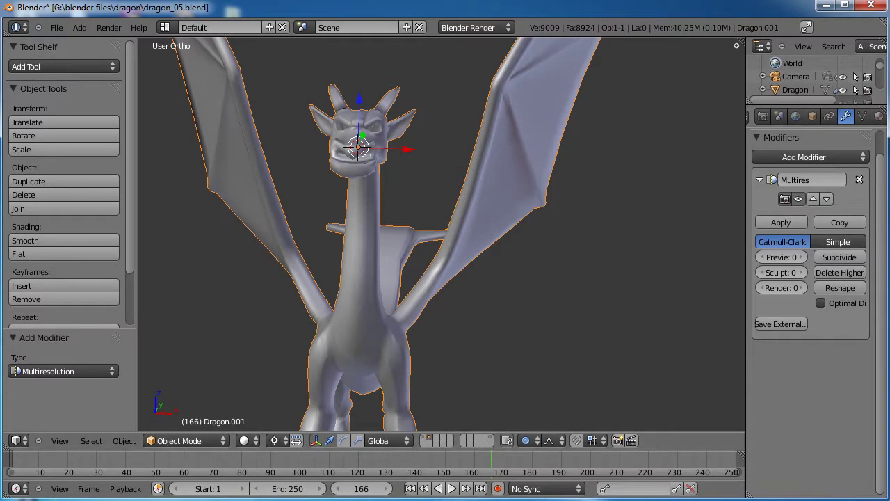
scroll(581, 262, "down", 2)
middle_click_drag(577, 261, 543, 292)
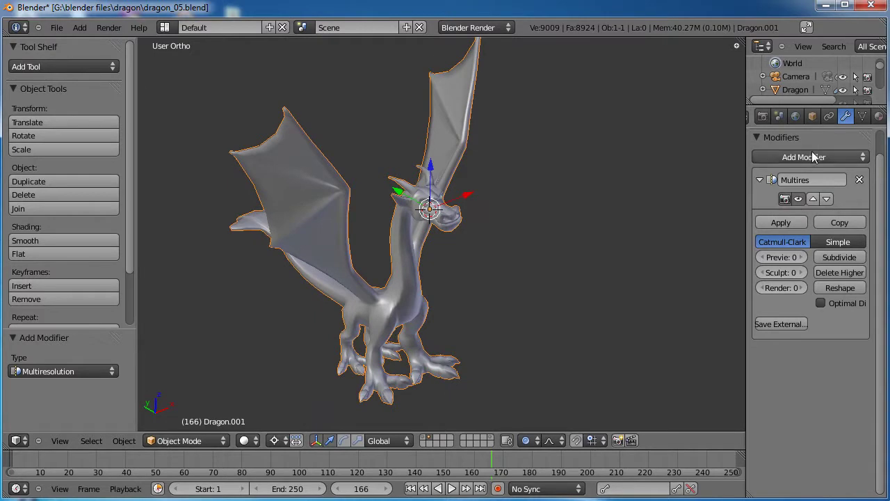
left_click(837, 257)
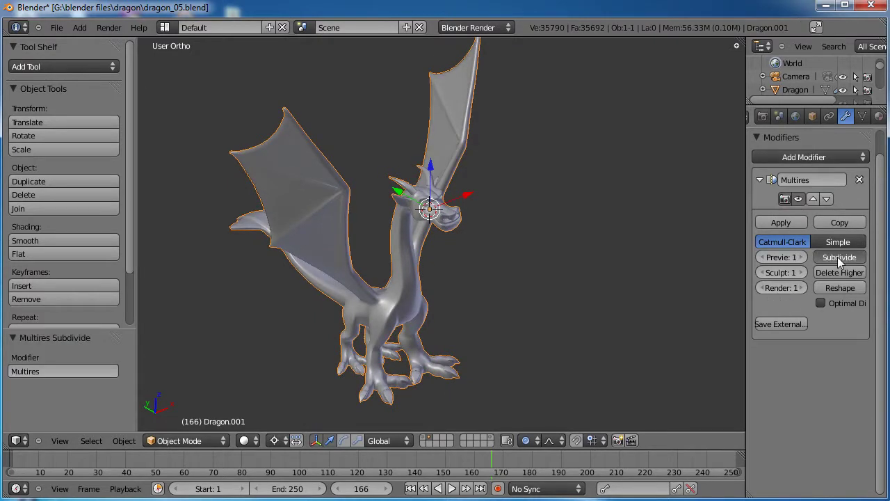
left_click(838, 257)
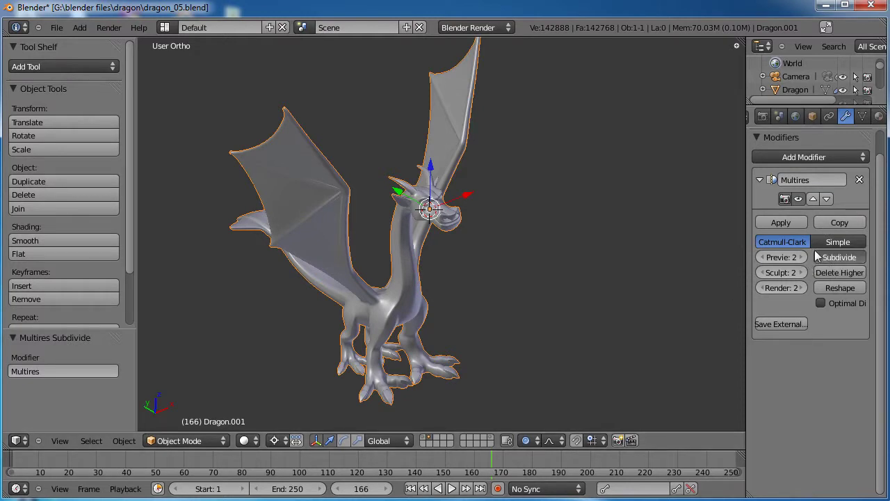
Subdivide the dragon's Multires modifier to level 3 (about 571,000 faces) and enable Optimal Display
left_click(834, 261)
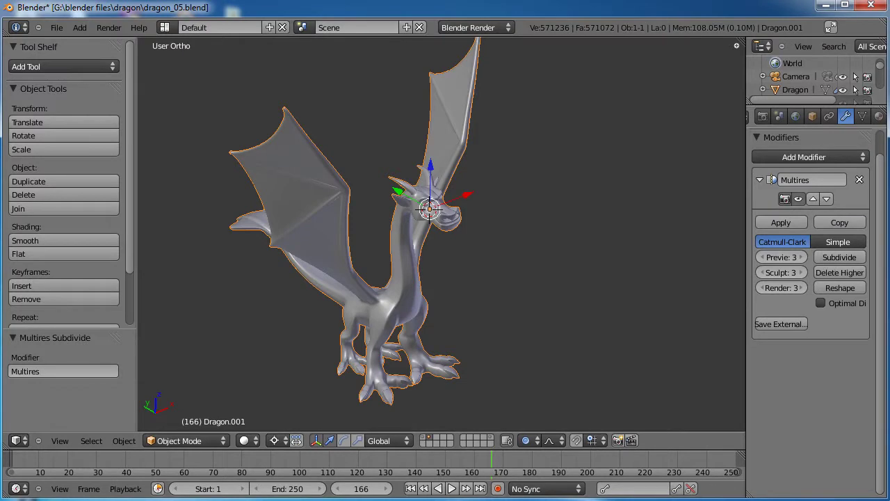
middle_click_drag(564, 241, 545, 197)
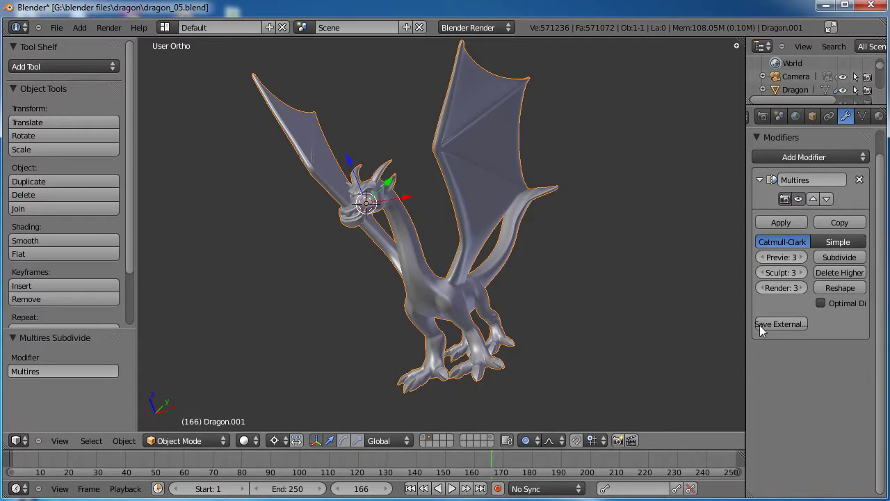
left_click(823, 304)
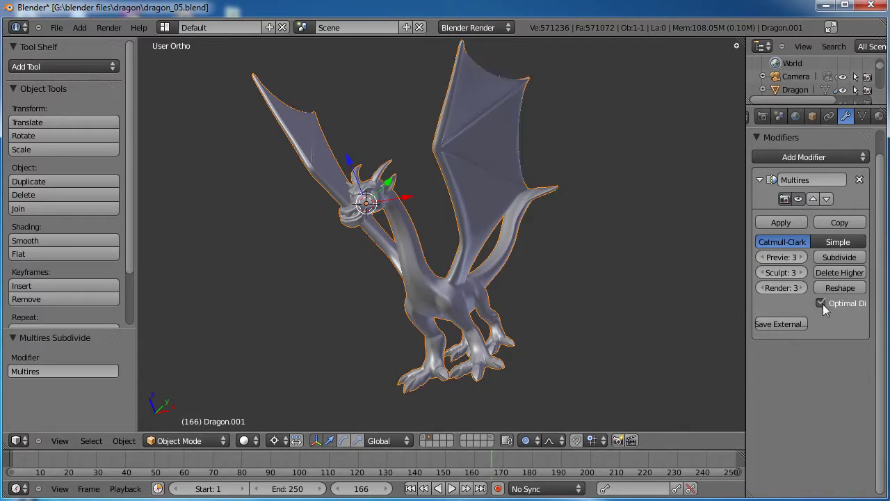
left_click(180, 441)
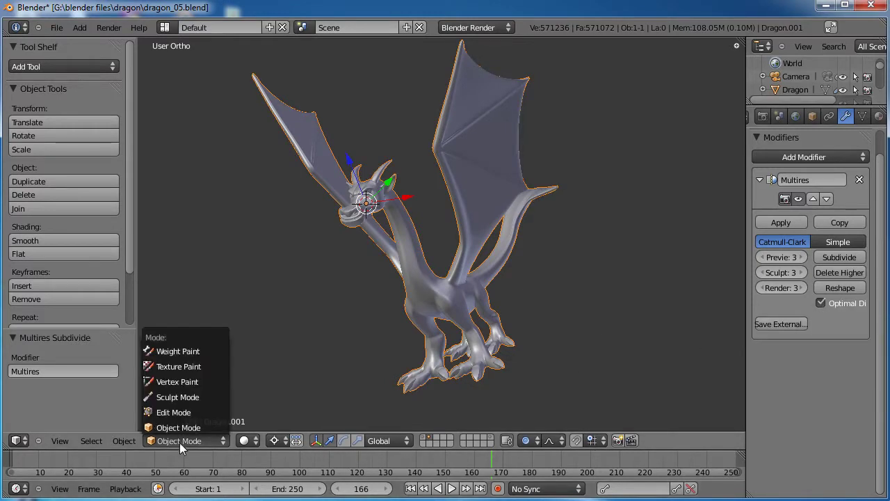
Switch the dragon into Sculpt Mode and turn on Fast Navigate
left_click(188, 397)
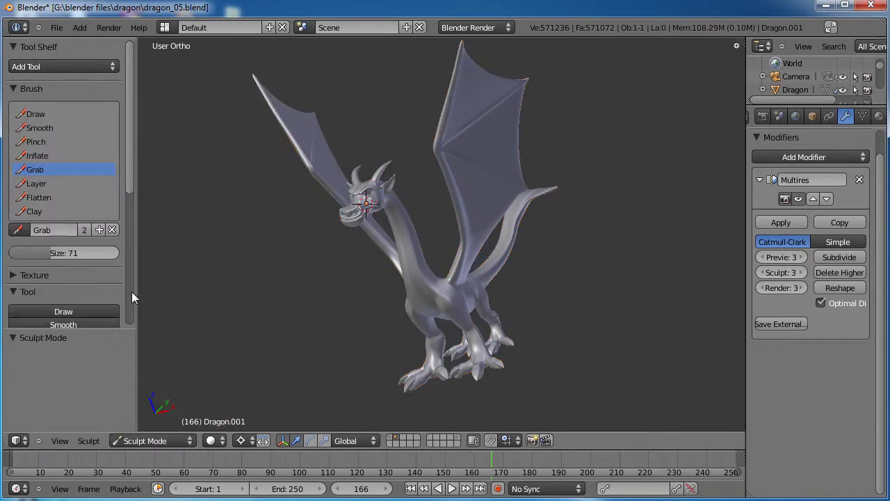
left_click_drag(130, 158, 123, 304)
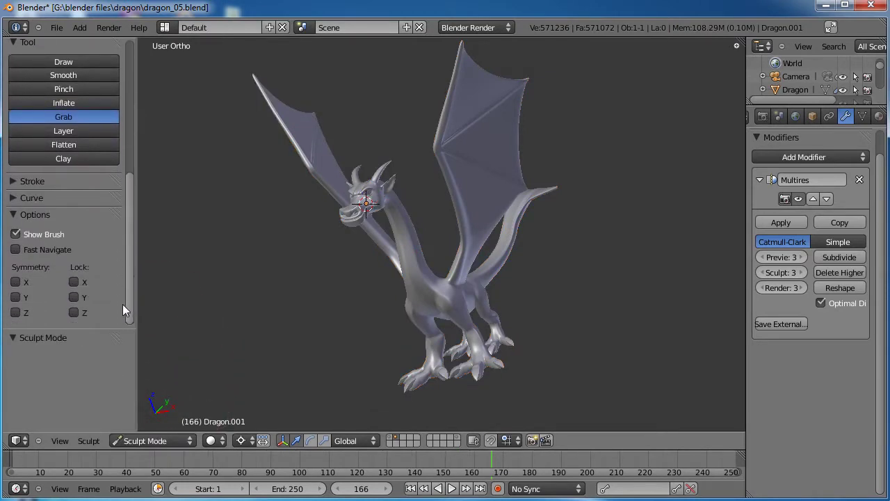
left_click(15, 249)
scroll(480, 263, "up", 3)
middle_click_drag(376, 213, 497, 256)
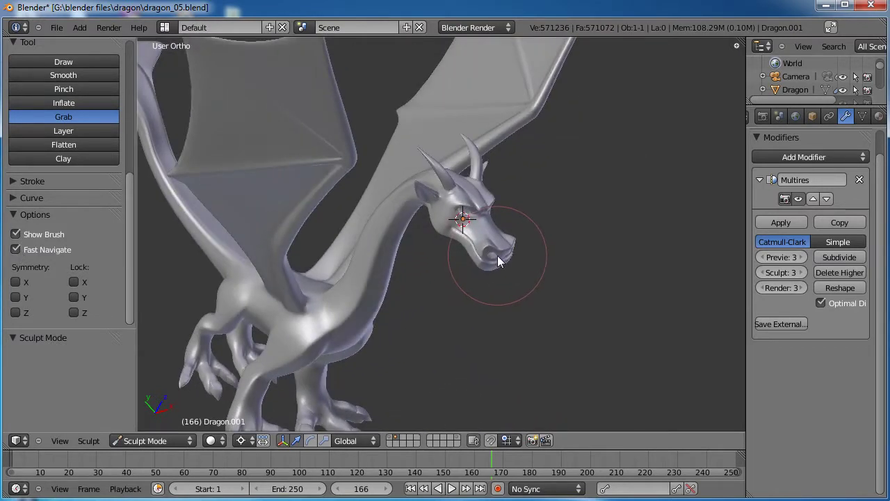
Enable X-axis symmetry so sculpt strokes mirror across the dragon
scroll(498, 255, "up", 5)
middle_click_drag(503, 325, 534, 358)
scroll(516, 333, "down", 2)
scroll(509, 316, "down", 3)
scroll(462, 348, "up", 4)
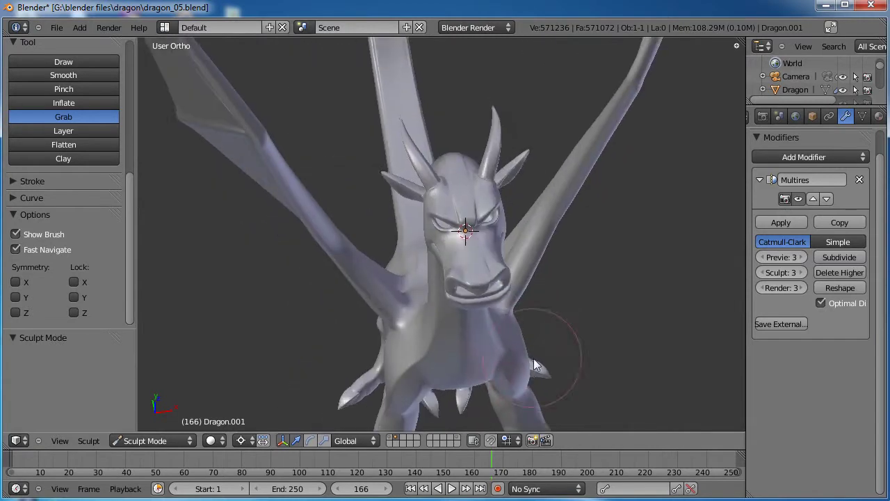
left_click(16, 283)
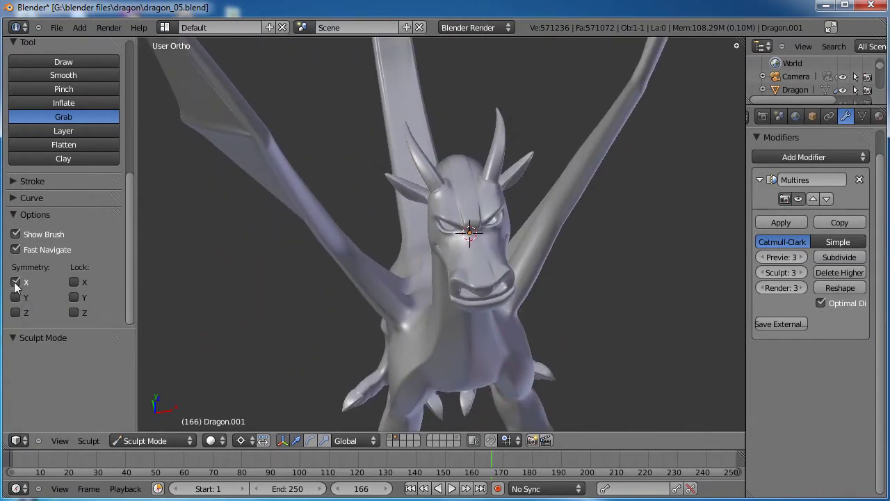
left_click_drag(129, 217, 125, 104)
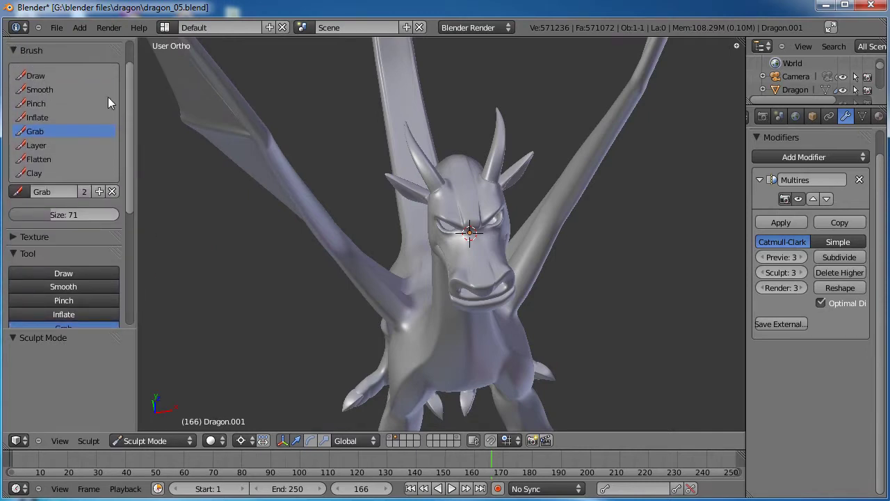
Set the Draw brush to strength 0.636 and size 3
left_click(42, 77)
scroll(403, 260, "down", 4)
middle_click_drag(403, 260, 516, 242)
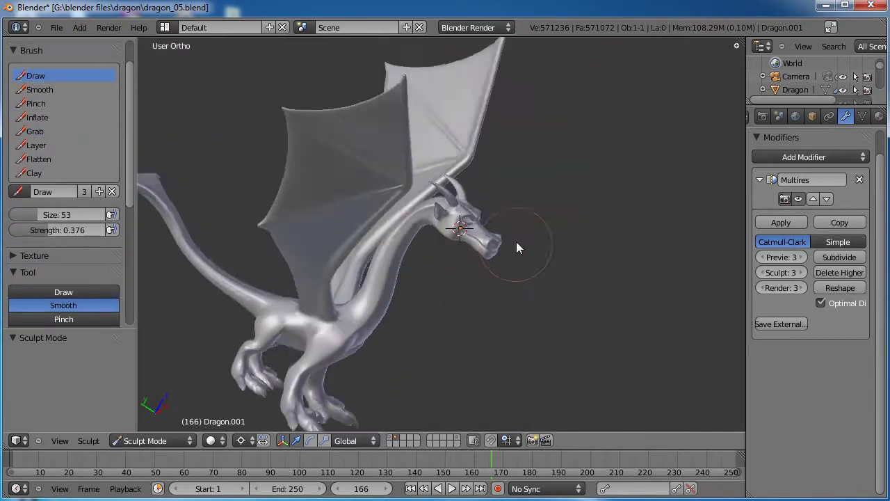
scroll(362, 253, "up", 6)
mouse_move(49, 231)
left_mouse_down()
mouse_move(61, 232)
mouse_move(13, 215)
left_mouse_up()
mouse_move(480, 258)
middle_mouse_down()
mouse_move(469, 187)
mouse_move(475, 159)
middle_mouse_up()
middle_click_drag(438, 229, 467, 210)
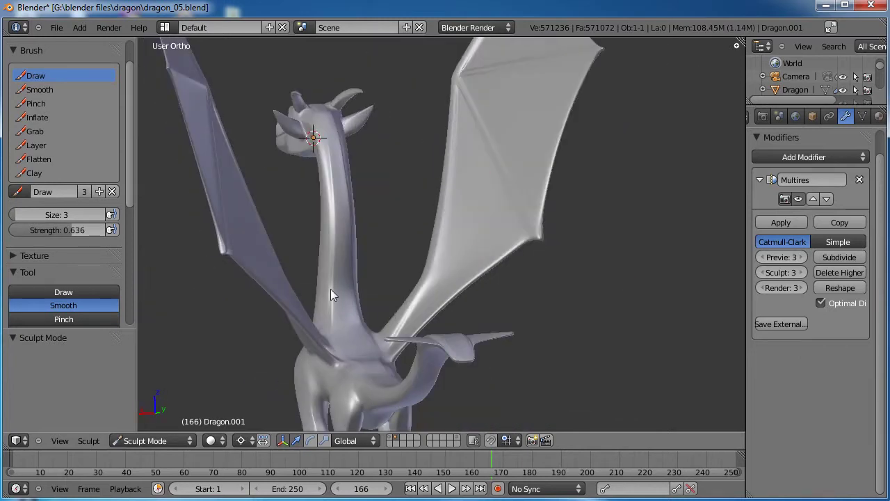
left_click(86, 290)
Test a mirrored Draw bulge on the wing, then undo it
scroll(89, 265, "down", 2)
mouse_move(463, 203)
left_mouse_down()
mouse_move(483, 164)
mouse_move(474, 227)
mouse_move(455, 275)
mouse_move(423, 271)
mouse_move(480, 207)
left_mouse_up()
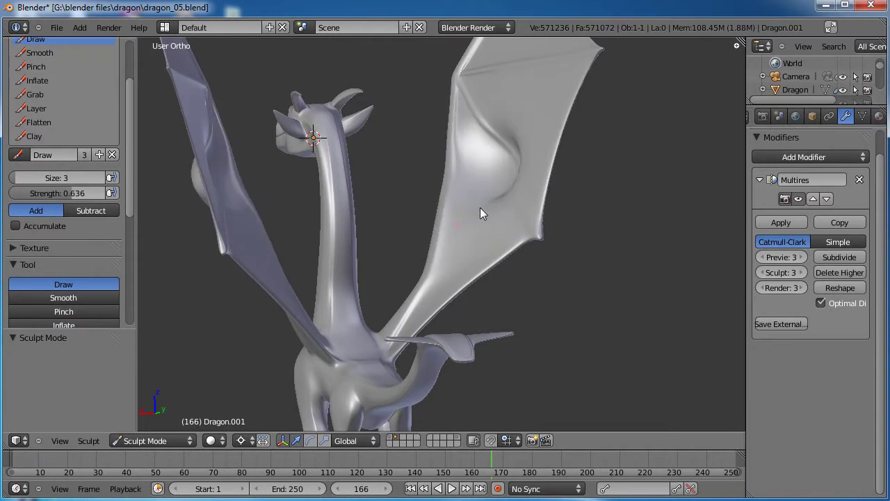
key("ctrl+z")
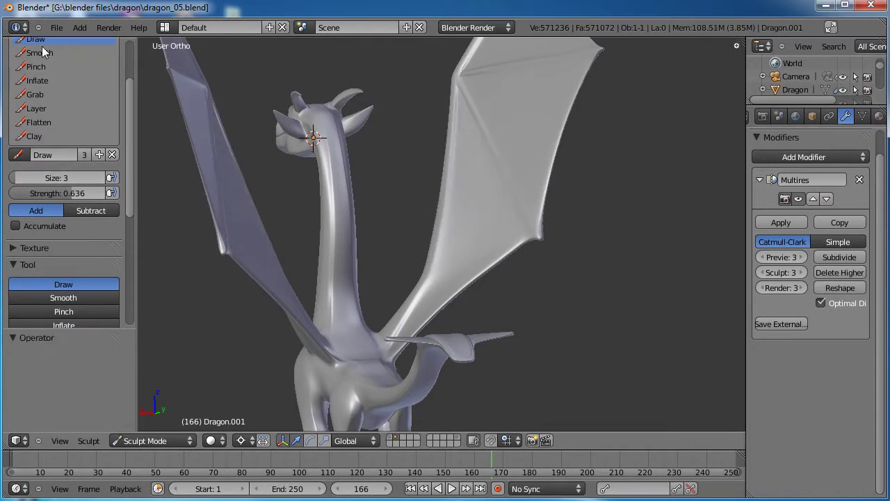
scroll(91, 106, "up", 3)
Set the Smooth brush to size 8 and strength 0.292, then return to Draw
left_click(42, 103)
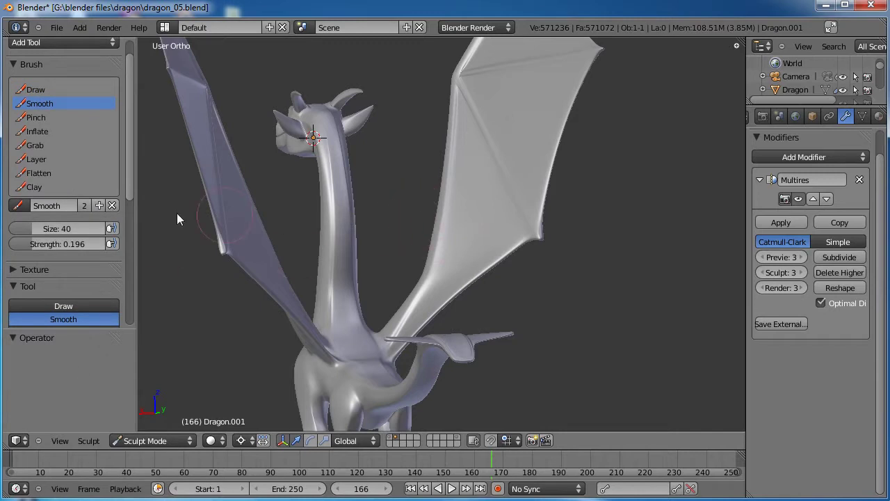
mouse_move(37, 247)
left_mouse_down()
mouse_move(46, 246)
mouse_move(15, 238)
left_mouse_up()
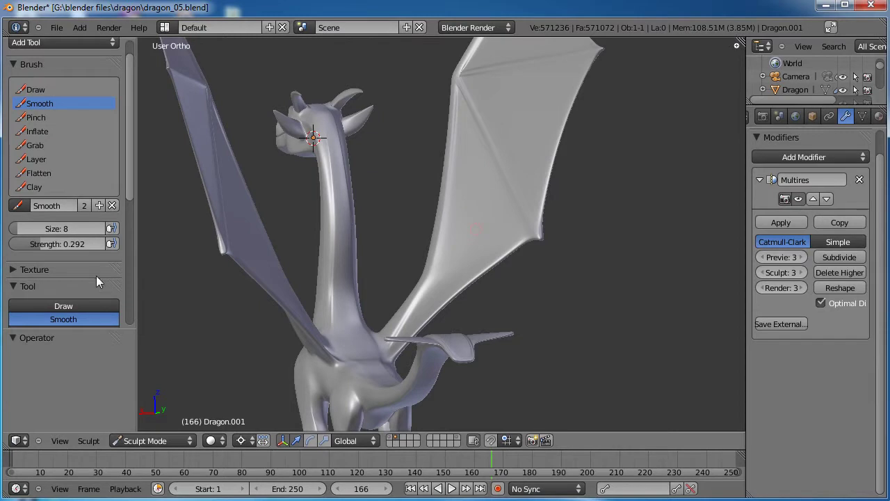
left_click(52, 91)
mouse_move(475, 188)
left_mouse_down()
mouse_move(473, 261)
mouse_move(549, 245)
left_mouse_up()
middle_click_drag(614, 218, 137, 279)
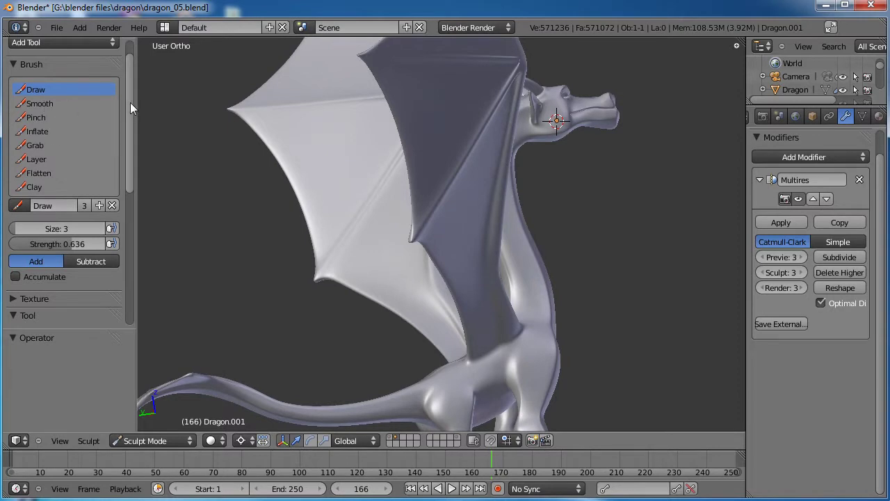
Select the Smooth brush and enlarge its size
left_click_drag(130, 108, 130, 171)
left_click(82, 235)
scroll(86, 240, "down", 2)
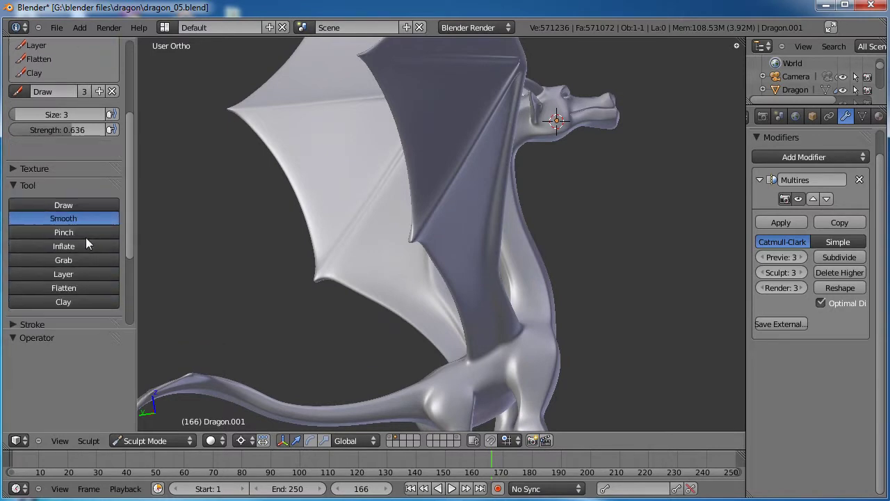
left_click_drag(25, 115, 57, 116)
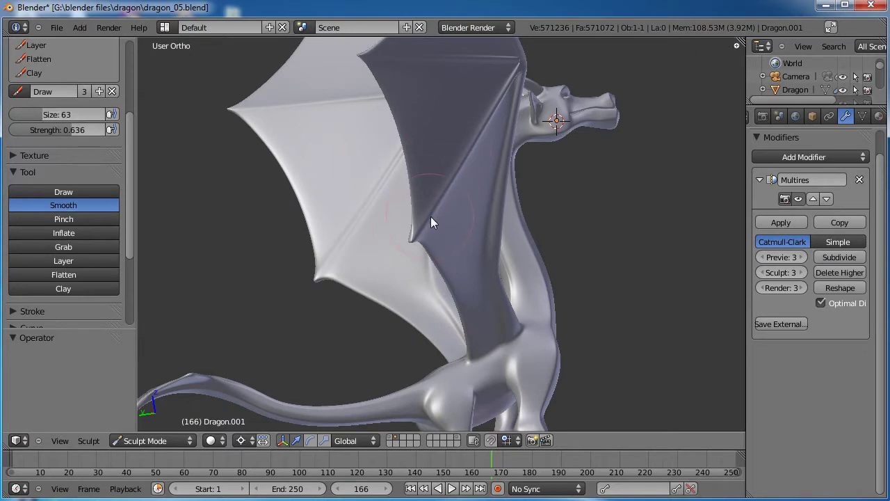
middle_click_drag(423, 230, 454, 253)
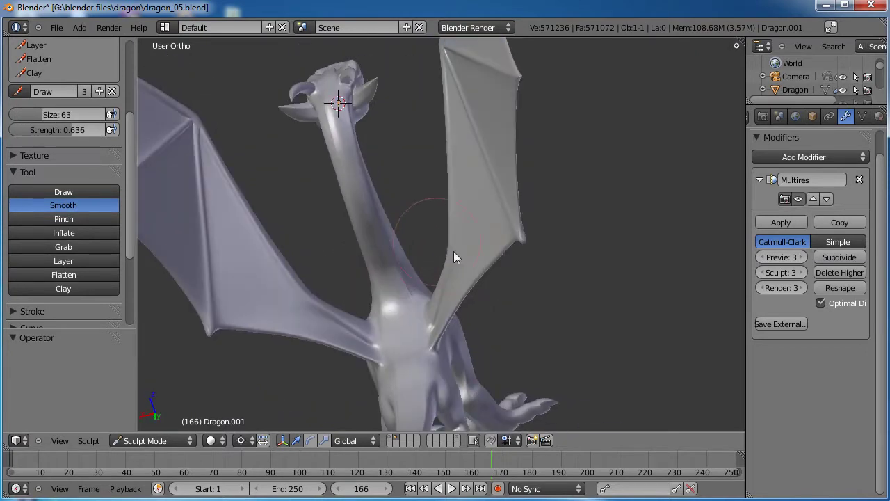
left_click_drag(130, 130, 135, 89)
Smooth the wing root with Smooth size 93, then strength 0.773
left_click(49, 82)
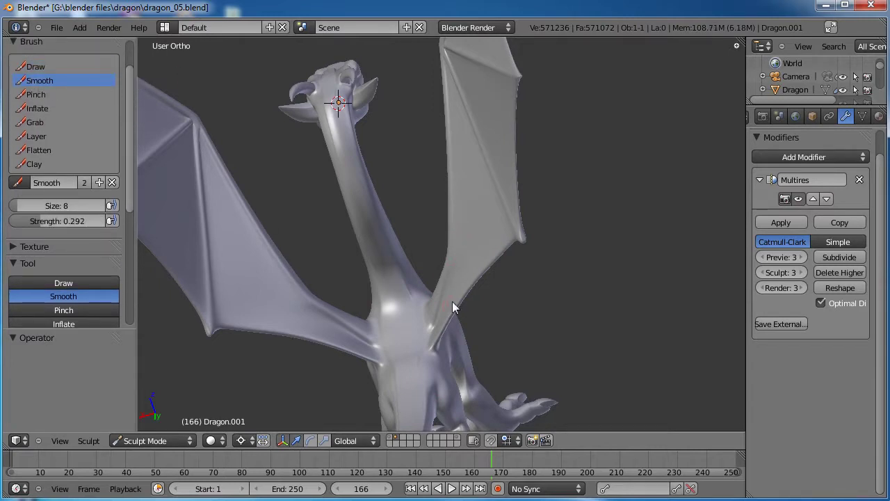
left_click(41, 206)
type("93")
key("Return")
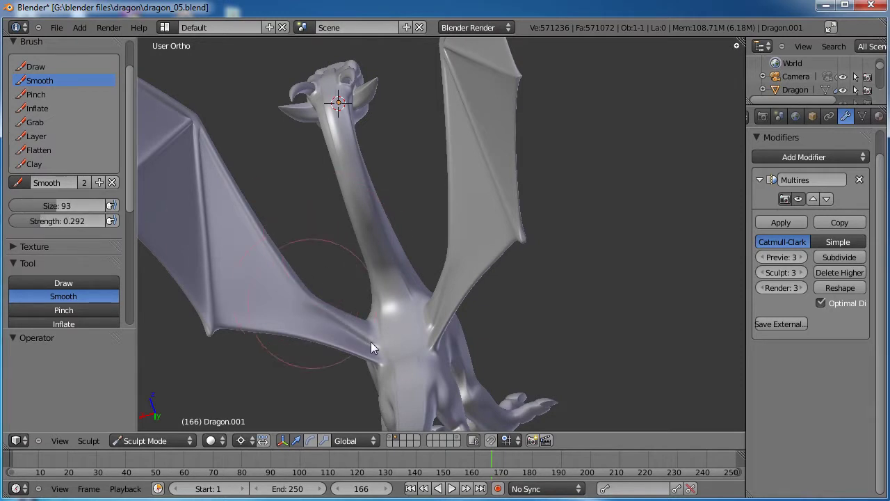
mouse_move(378, 341)
left_mouse_down()
mouse_move(375, 353)
mouse_move(341, 332)
left_mouse_up()
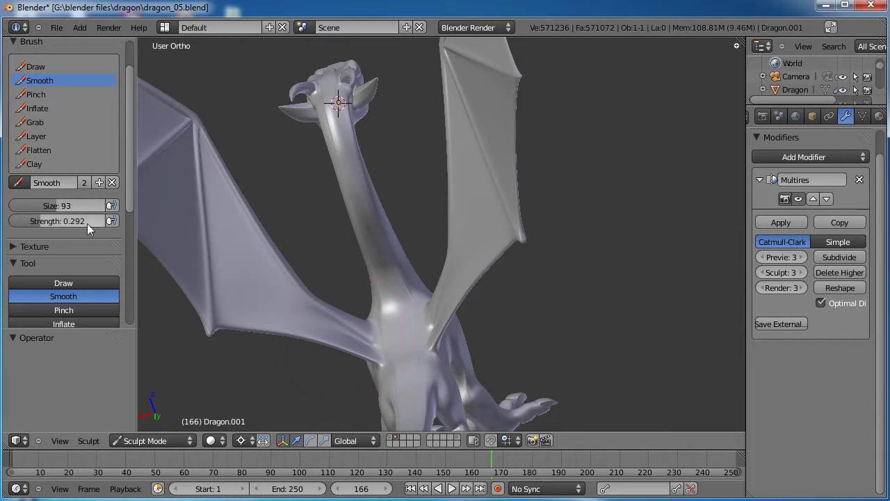
left_click_drag(59, 224, 157, 247)
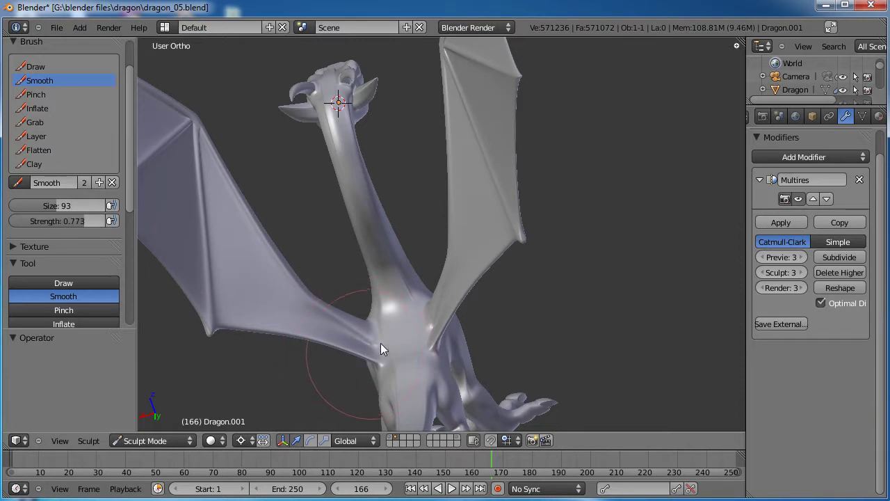
left_click_drag(374, 357, 390, 326)
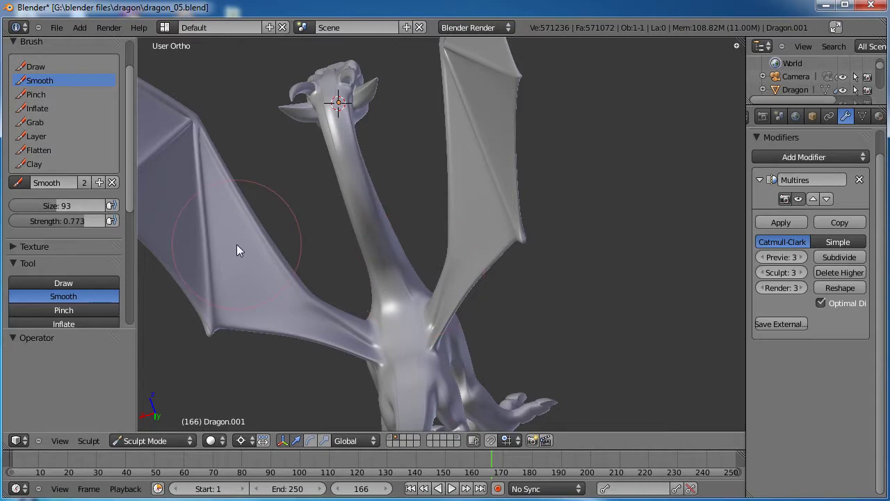
Try the Pinch brush while viewing the dragon from several angles
left_click(38, 94)
scroll(349, 212, "down", 3)
middle_click_drag(349, 213, 323, 194)
scroll(490, 265, "up", 6)
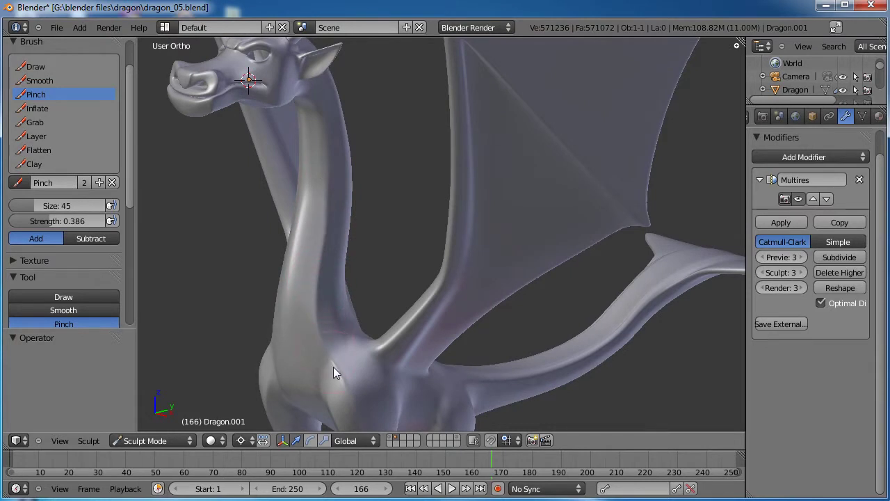
scroll(333, 366, "down", 3)
mouse_move(366, 289)
middle_mouse_down()
mouse_move(530, 305)
mouse_move(417, 284)
mouse_move(445, 221)
middle_mouse_up()
scroll(455, 219, "up", 4)
mouse_move(237, 167)
middle_mouse_down()
mouse_move(302, 169)
mouse_move(292, 170)
middle_mouse_up()
Carve Inflate strokes in Subtract mode on the neck, chest and wings, then undo them
left_click(38, 108)
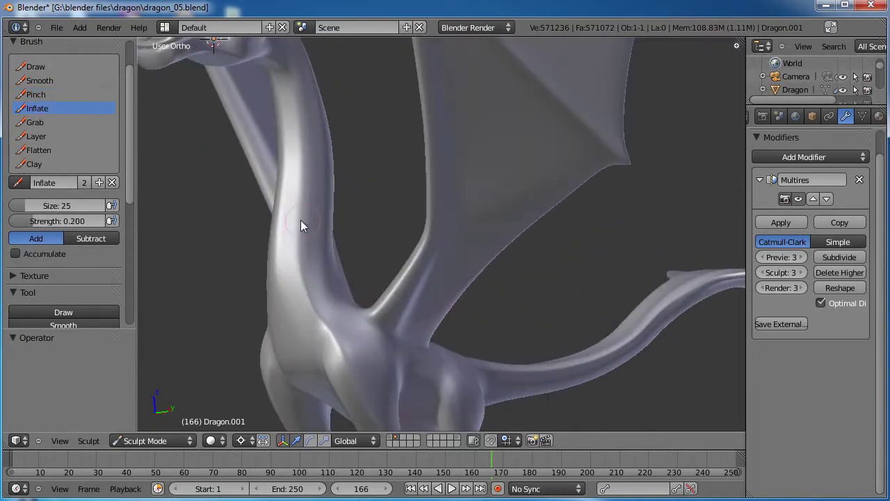
middle_click_drag(300, 267, 453, 263)
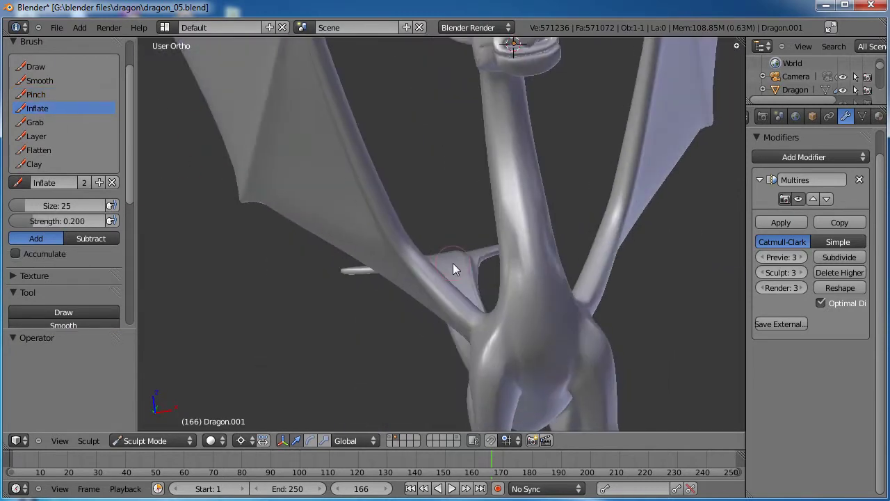
left_click(85, 238)
mouse_move(527, 197)
left_mouse_down()
mouse_move(557, 289)
mouse_move(547, 244)
left_mouse_up()
mouse_move(552, 337)
left_mouse_down()
mouse_move(574, 301)
mouse_move(542, 338)
mouse_move(495, 339)
mouse_move(416, 256)
mouse_move(297, 166)
mouse_move(254, 74)
left_mouse_up()
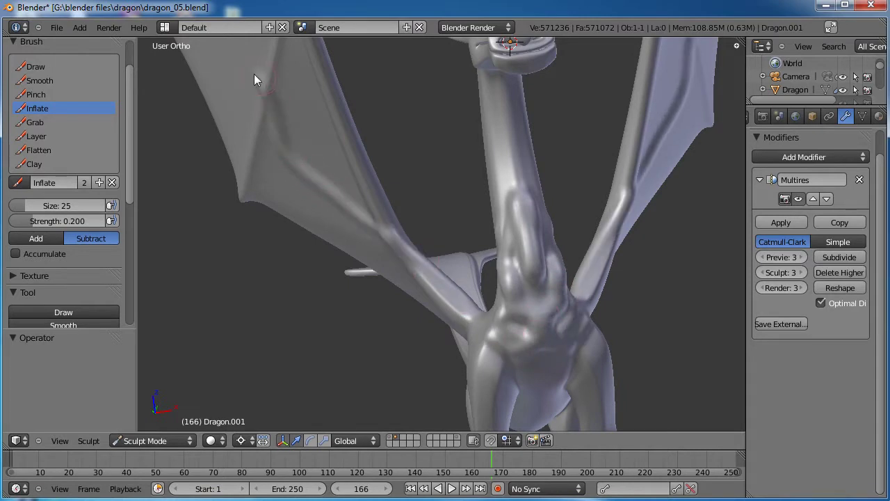
mouse_move(239, 113)
left_mouse_down()
mouse_move(257, 134)
mouse_move(262, 159)
mouse_move(301, 188)
mouse_move(325, 132)
mouse_move(354, 170)
mouse_move(359, 247)
mouse_move(395, 290)
mouse_move(500, 350)
mouse_move(519, 374)
mouse_move(494, 417)
mouse_move(484, 394)
mouse_move(501, 344)
mouse_move(485, 349)
mouse_move(613, 224)
left_mouse_up()
key("ctrl+z")
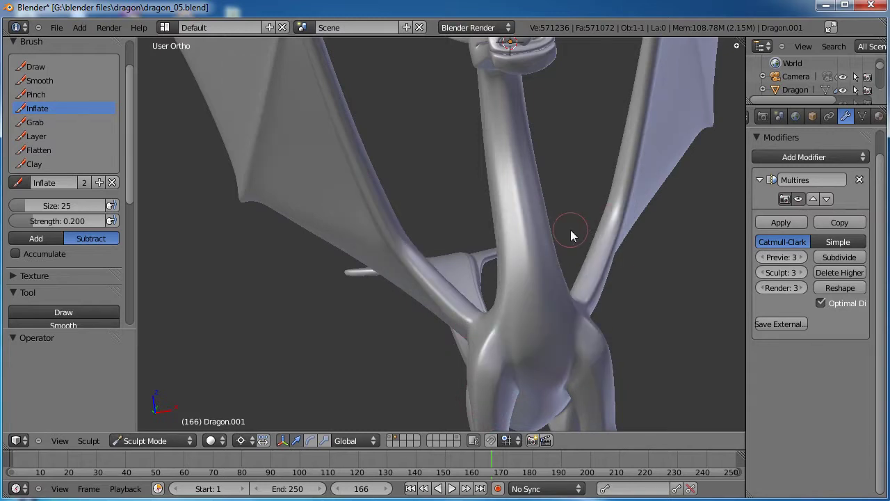
Pull the surface near the left wing with the Grab brush, then undo it
middle_click_drag(521, 243, 193, 239)
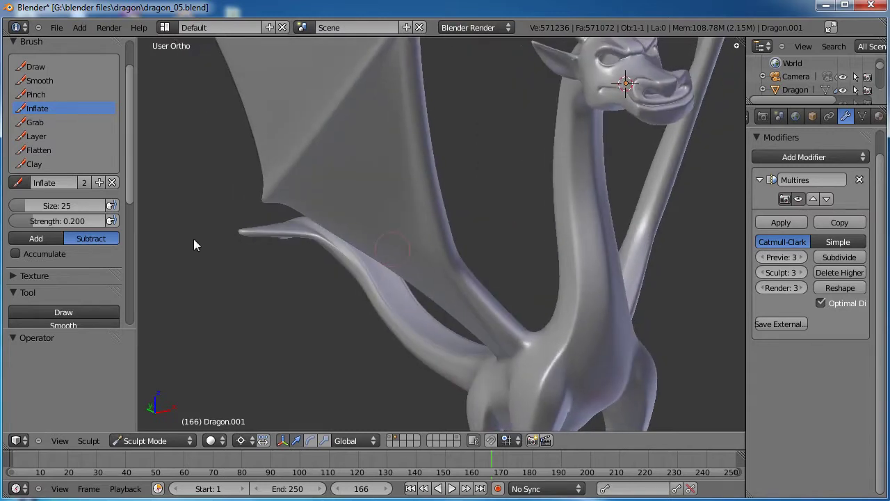
left_click(38, 127)
scroll(334, 184, "down", 3)
mouse_move(420, 132)
left_mouse_down()
mouse_move(465, 135)
mouse_move(483, 99)
mouse_move(473, 90)
mouse_move(363, 148)
mouse_move(235, 169)
mouse_move(411, 197)
left_mouse_up()
key("ctrl+z")
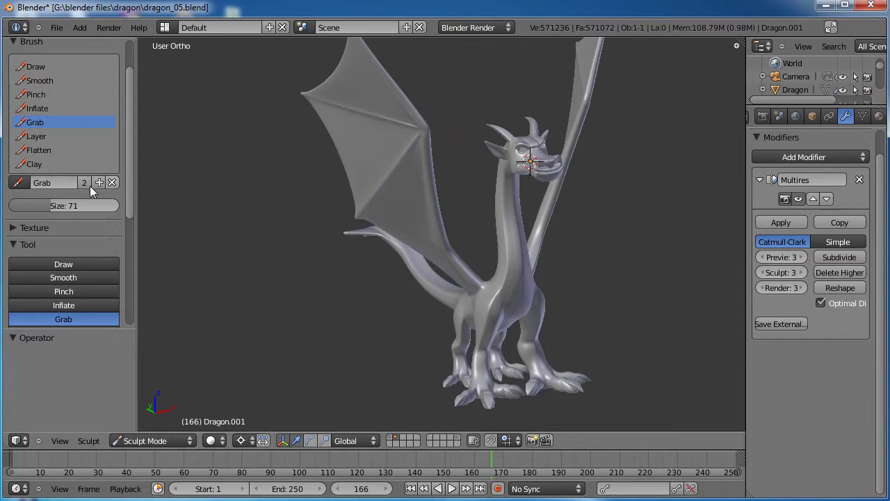
Try the Layer and Flatten brushes while orbiting around the dragon
left_click(36, 137)
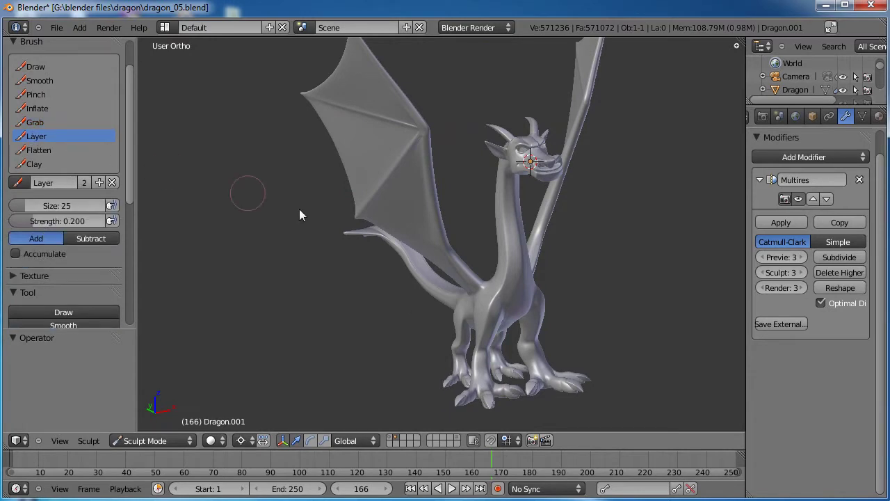
mouse_move(477, 219)
middle_mouse_down()
mouse_move(463, 209)
mouse_move(526, 251)
mouse_move(189, 195)
middle_mouse_up()
scroll(405, 184, "up", 3)
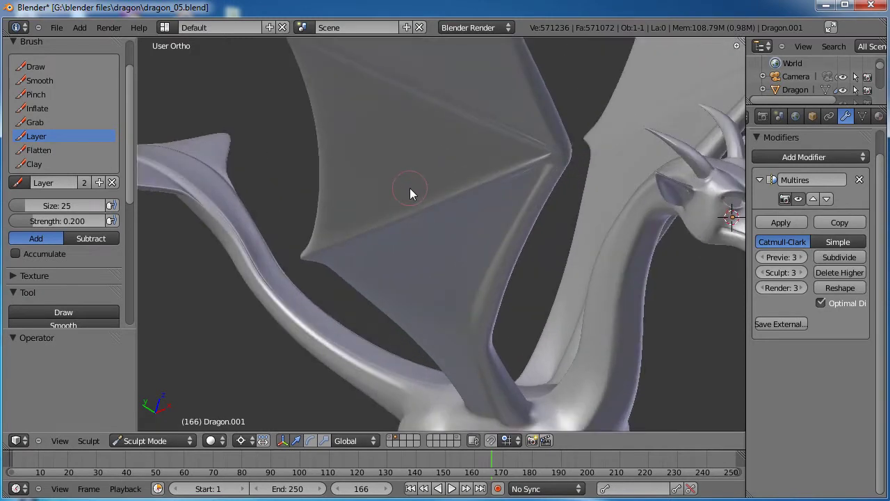
scroll(410, 188, "down", 2)
left_click(40, 150)
scroll(499, 191, "down", 3)
middle_click_drag(498, 190, 428, 190)
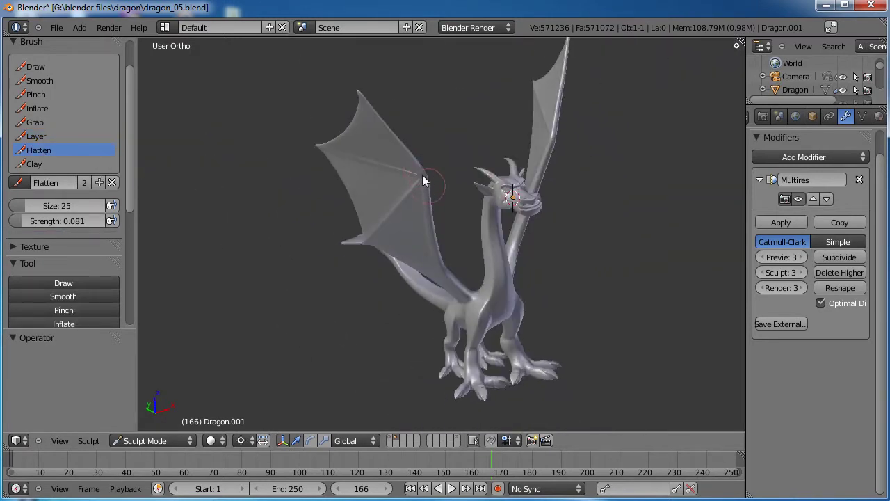
middle_click_drag(434, 199, 444, 252)
mouse_move(367, 308)
middle_mouse_down()
mouse_move(412, 285)
mouse_move(145, 228)
middle_mouse_up()
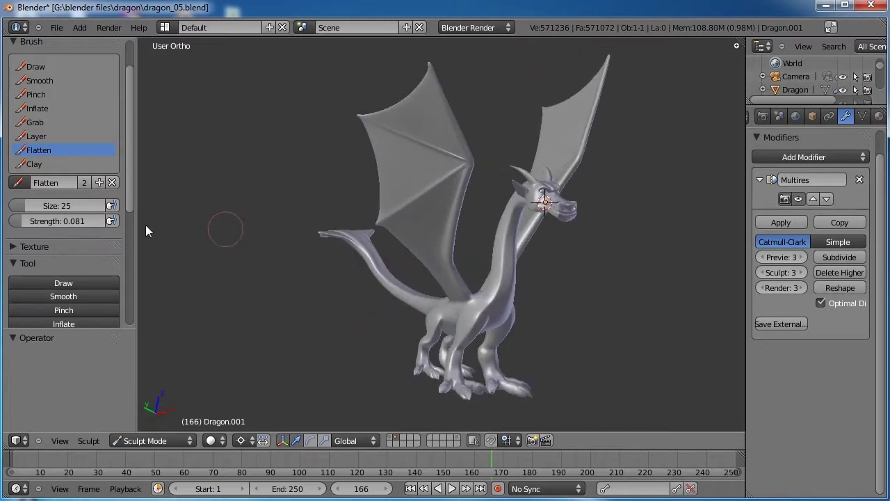
Dab the Clay brush onto the wing membrane and undo it
left_click(37, 165)
scroll(409, 193, "up", 5)
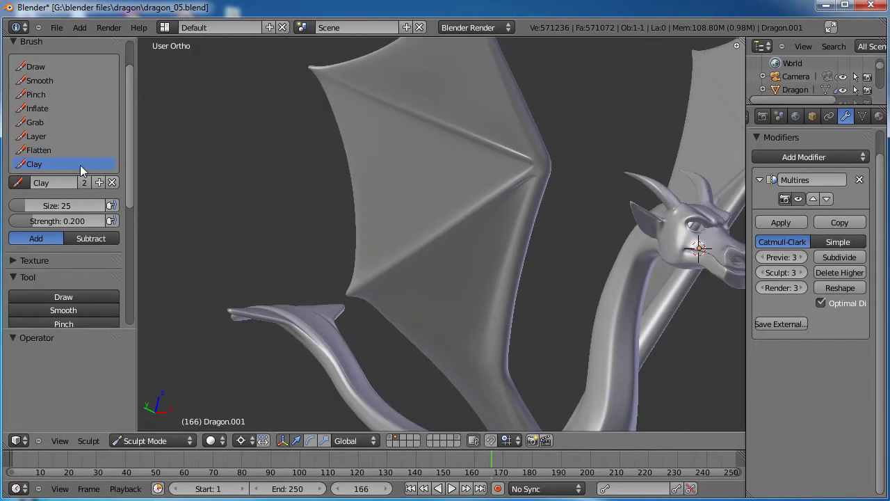
scroll(474, 258, "down", 4)
mouse_move(473, 258)
middle_mouse_down()
mouse_move(473, 199)
mouse_move(432, 234)
middle_mouse_up()
scroll(473, 199, "up", 4)
left_click(436, 227)
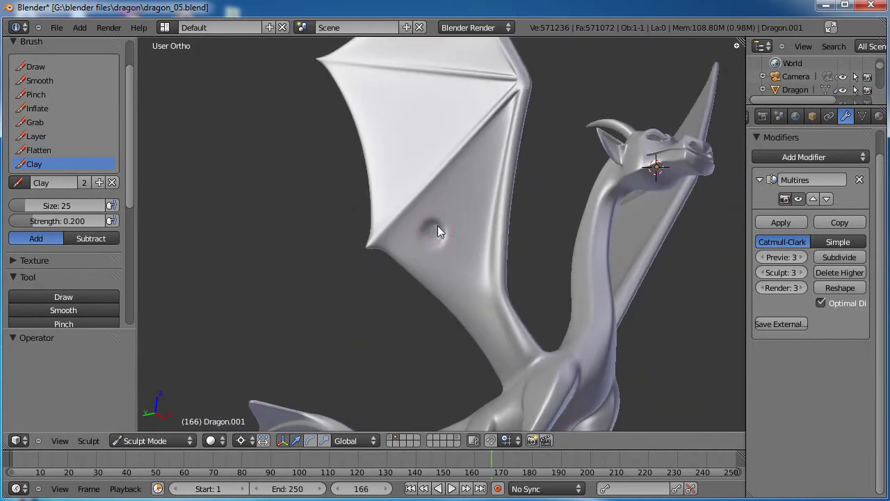
key("ctrl+z")
Lower the Clay brush strength to 0.044 and switch it to Subtract
left_click_drag(48, 222, 27, 222)
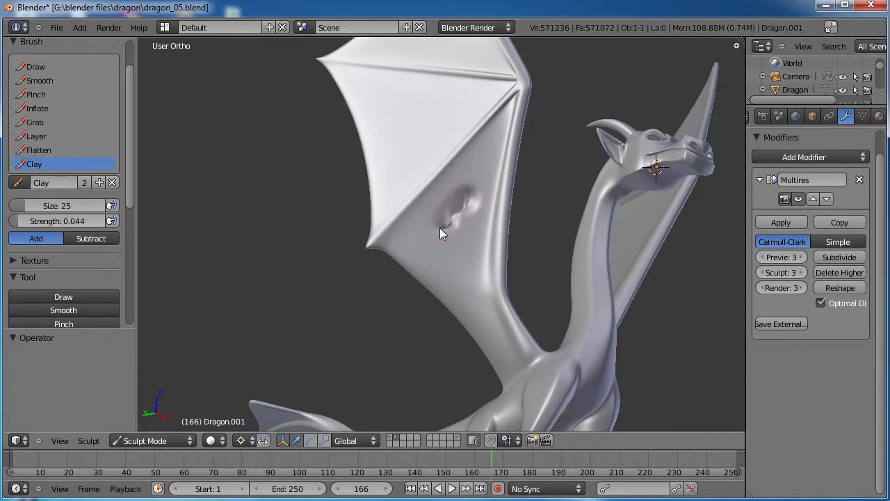
key("ctrl+z")
left_click(90, 238)
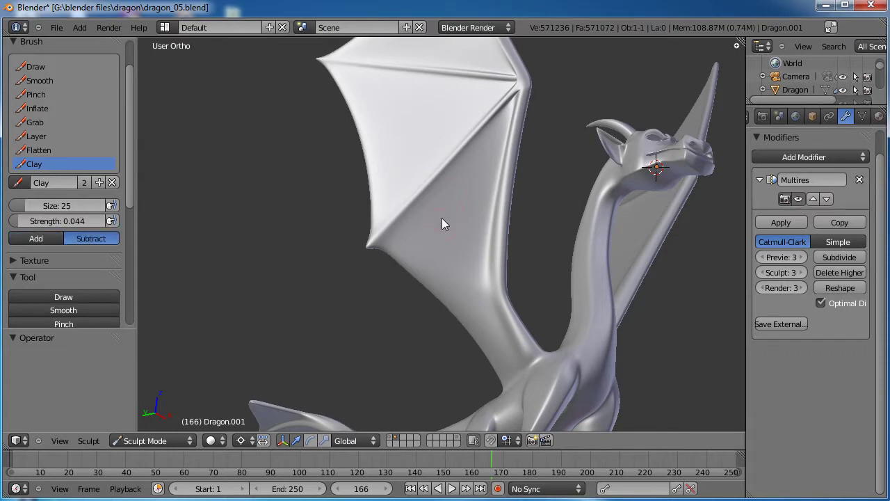
scroll(487, 206, "down", 3)
middle_click_drag(508, 188, 479, 267)
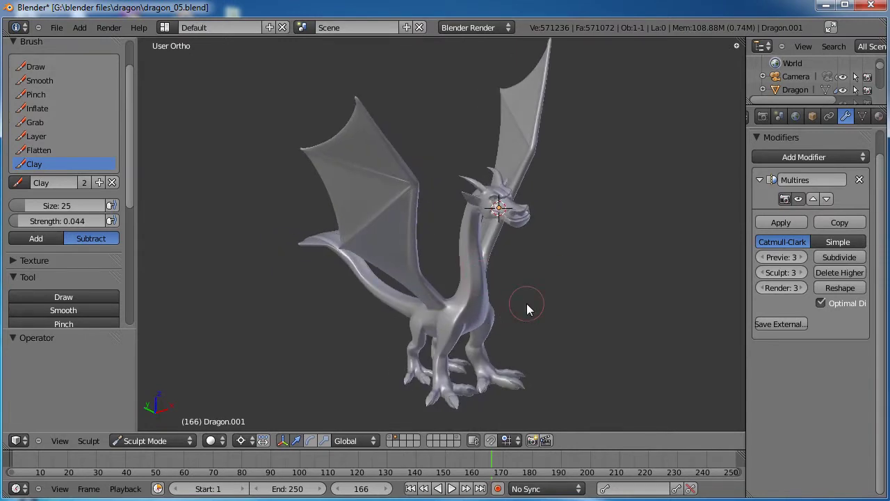
Recalculate the dragon's normals consistently in Edit Mode, then return to Sculpt Mode
key("Tab")
key("a")
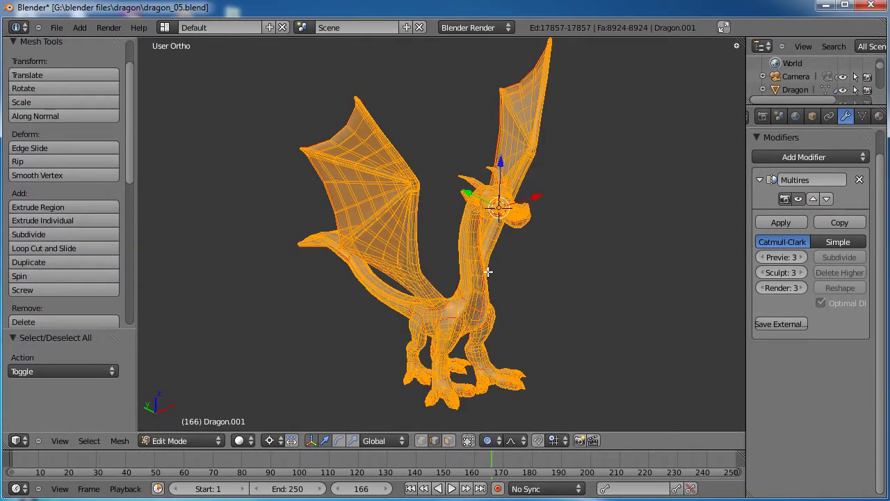
key("ctrl+n")
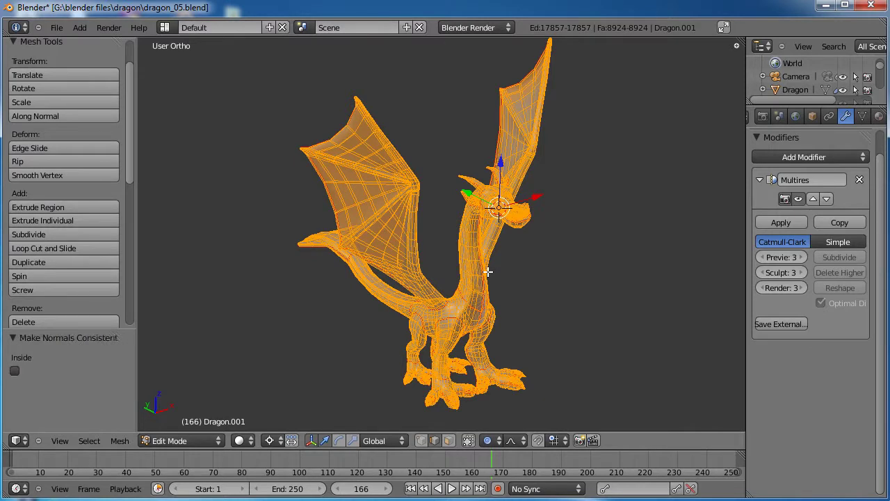
key("Tab")
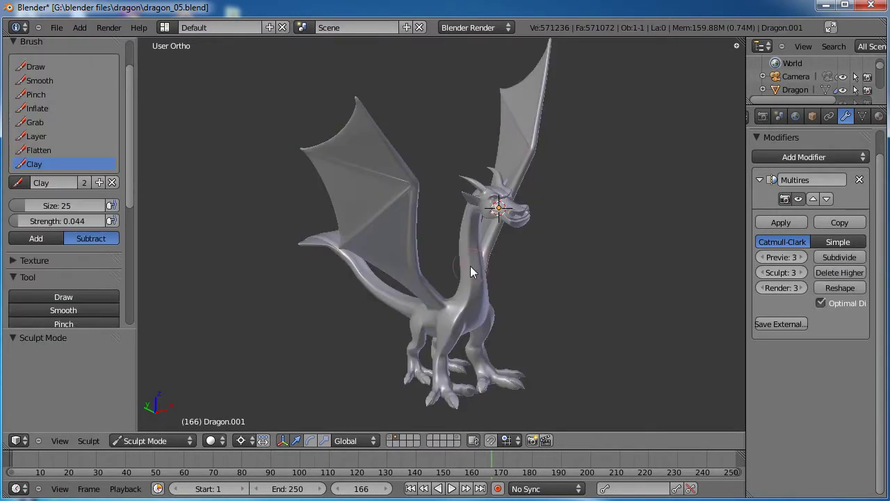
scroll(470, 266, "up", 4)
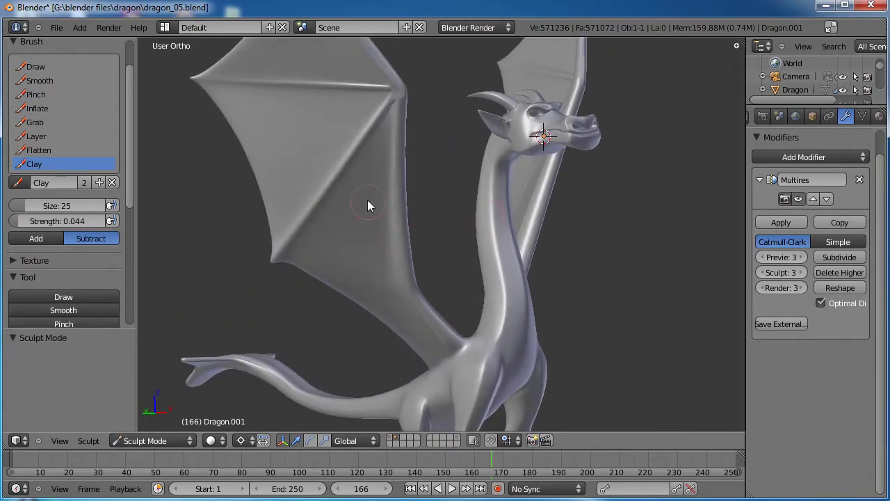
Test Clay bumps in Add mode on the wing, undo them, and select the Layer brush
left_click(35, 238)
mouse_move(346, 232)
left_mouse_down()
mouse_move(365, 194)
mouse_move(342, 239)
mouse_move(355, 219)
mouse_move(348, 259)
left_mouse_up()
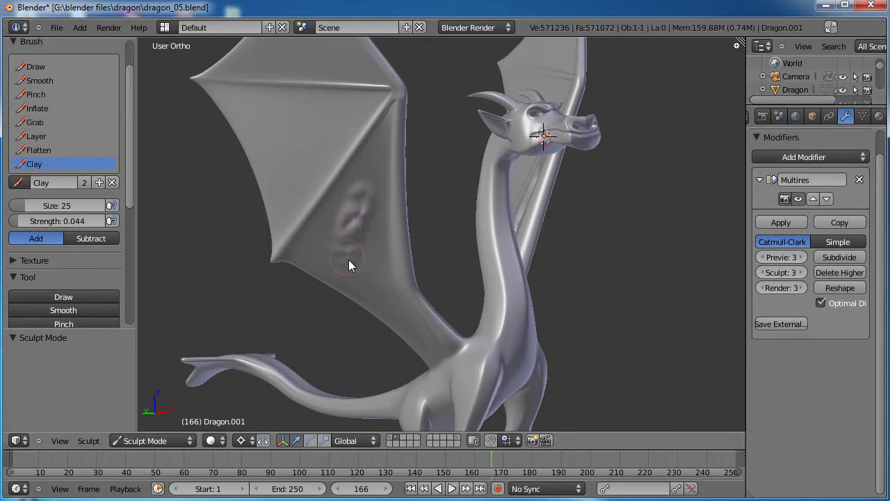
middle_click_drag(429, 244, 515, 228)
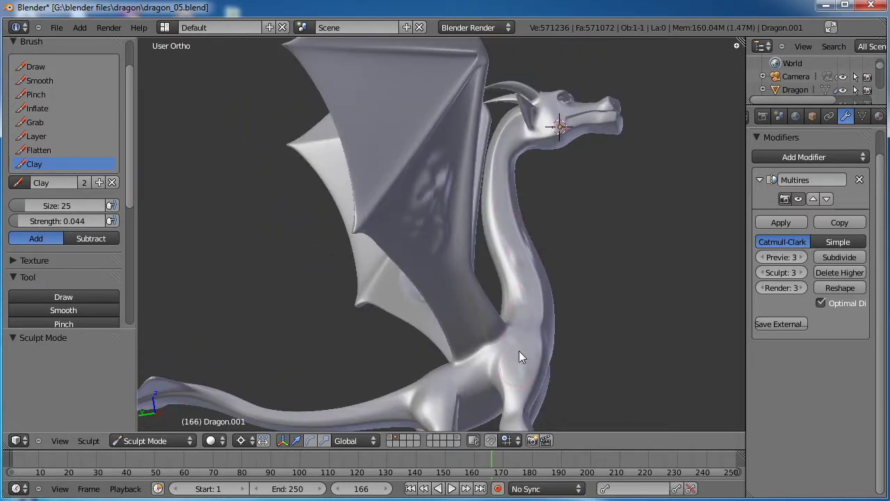
middle_click_drag(510, 354, 400, 234)
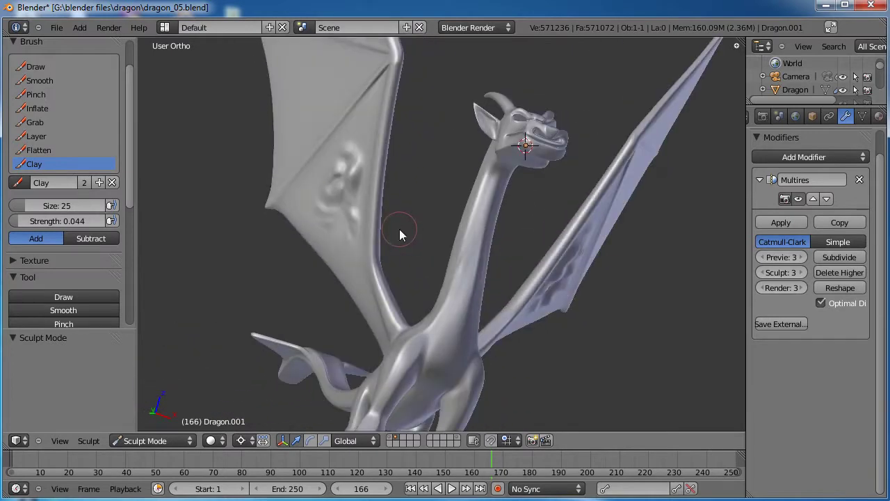
key("ctrl+z")
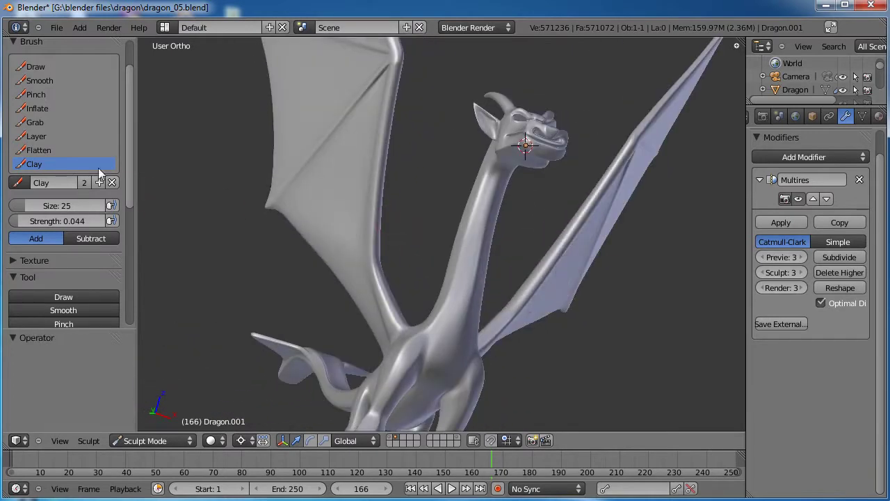
left_click(49, 136)
scroll(410, 165, "up", 3)
mouse_move(409, 165)
middle_mouse_down()
mouse_move(429, 193)
mouse_move(382, 113)
mouse_move(376, 244)
middle_mouse_up()
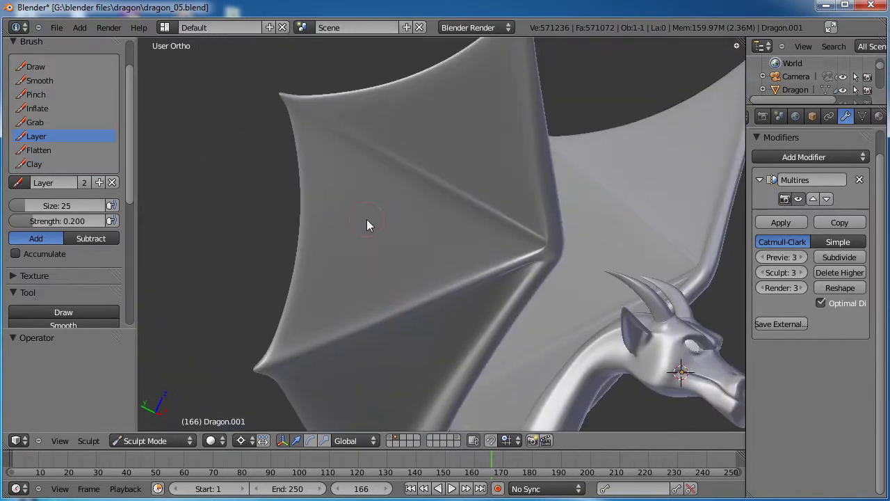
Raise a Layer bump on the wing surface
scroll(355, 206, "up", 3)
mouse_move(353, 199)
left_mouse_down()
mouse_move(364, 197)
mouse_move(358, 187)
mouse_move(359, 207)
mouse_move(351, 178)
mouse_move(360, 175)
left_mouse_up()
scroll(342, 213, "down", 5)
middle_click_drag(417, 232, 428, 249)
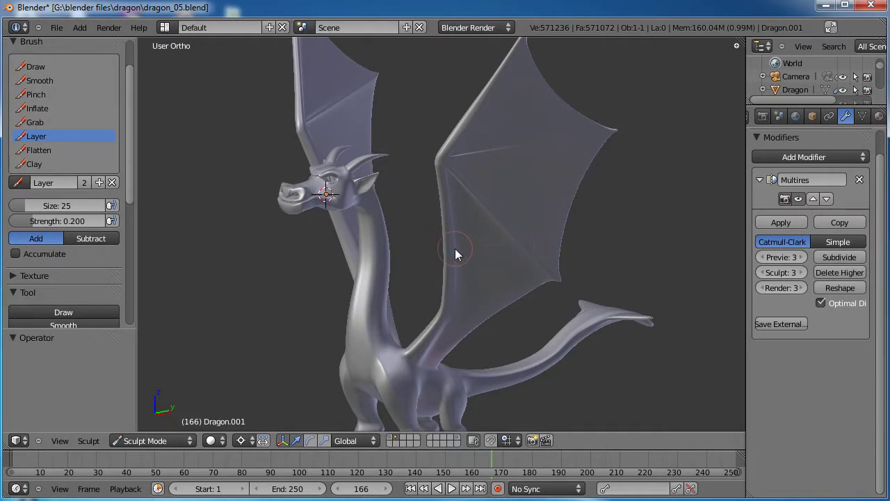
Subdivide Multires to level 4 (about 2.28 million faces) and save over dragon_05.blend
scroll(455, 249, "up", 1)
left_click(837, 258)
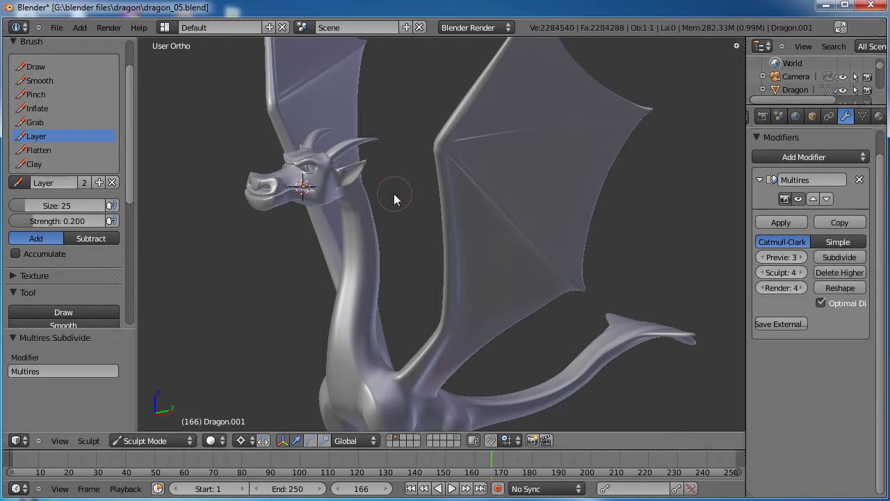
key("ctrl+s")
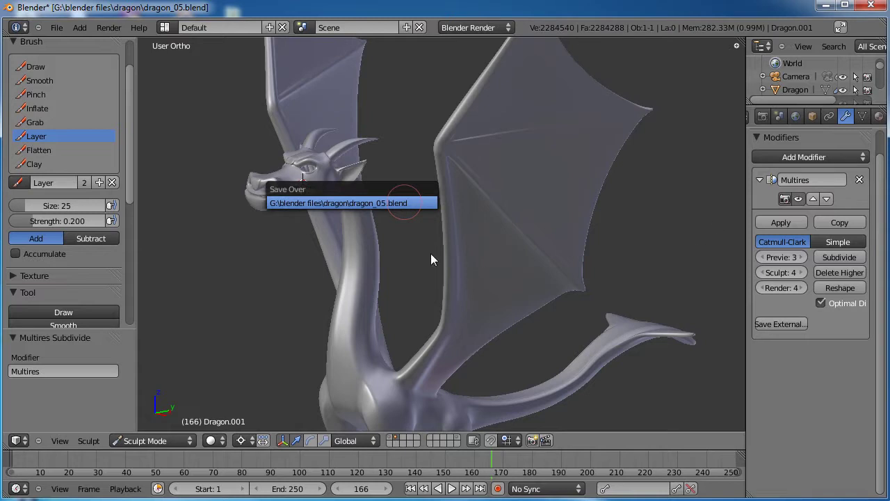
key("Return")
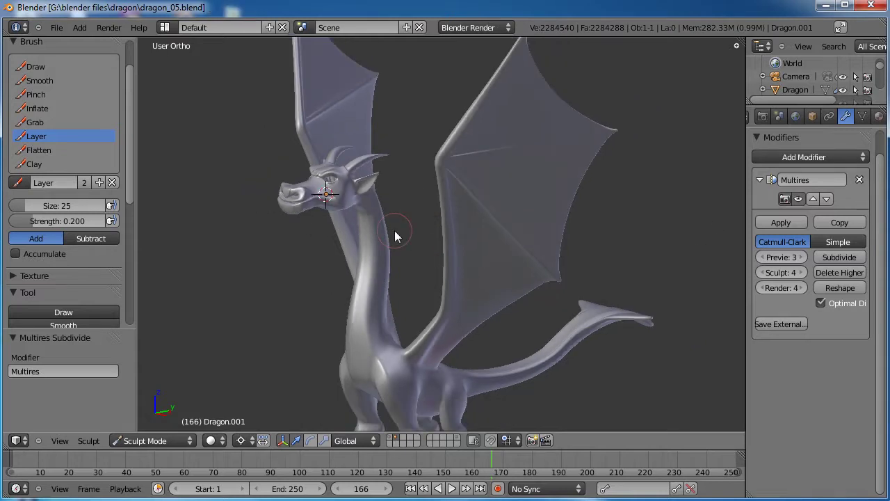
Stamp mirrored nostril rings on the dragon's snout with the Layer brush
middle_click_drag(334, 252, 423, 364)
scroll(445, 348, "up", 4)
middle_click_drag(477, 338, 498, 169, "shift")
scroll(521, 181, "up", 2)
middle_click_drag(543, 197, 501, 209)
scroll(527, 247, "up", 4)
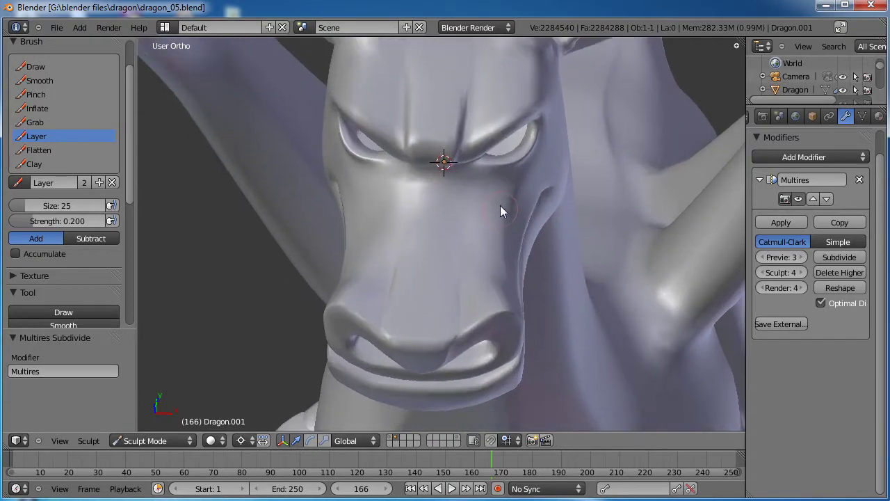
scroll(432, 306, "up", 4)
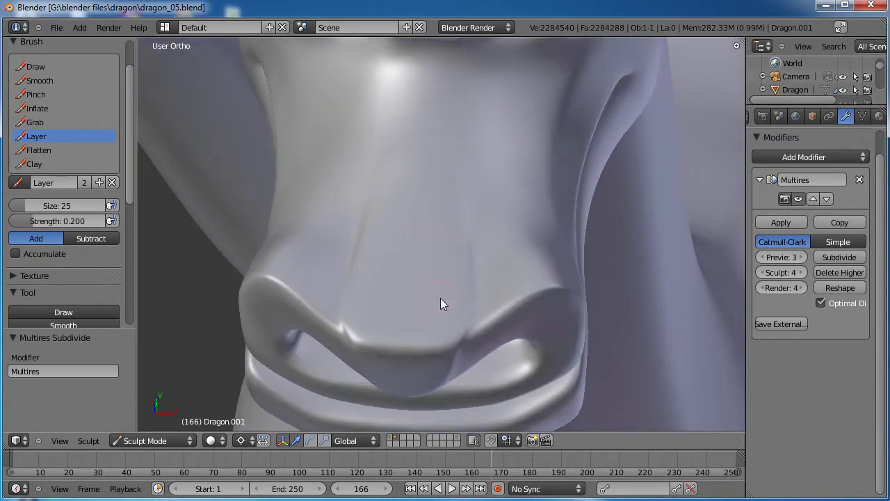
scroll(441, 298, "down", 1)
left_click_drag(441, 293, 441, 294)
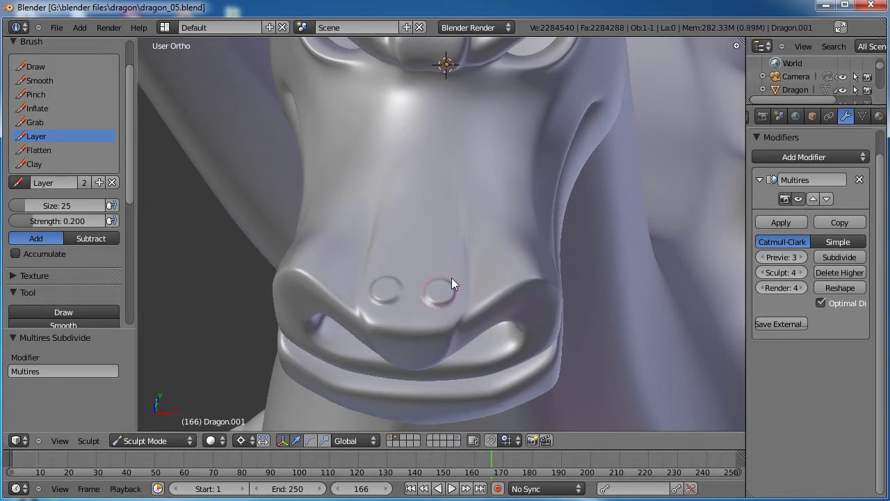
left_click_drag(433, 258, 436, 258)
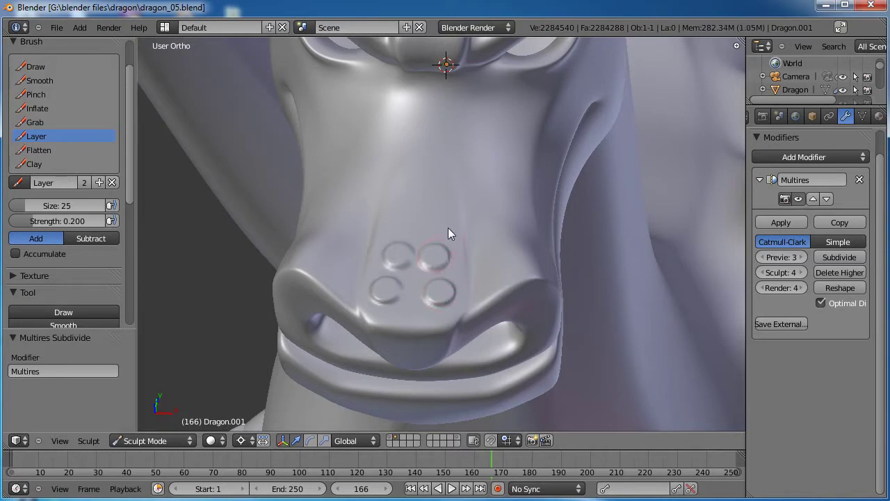
left_click_drag(426, 214, 419, 234)
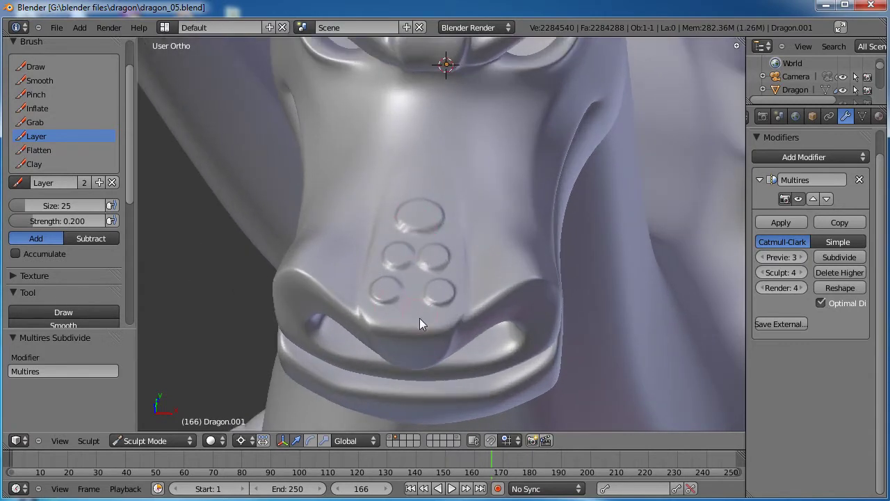
Add more mirrored round bumps along the snout ridge and brow
scroll(455, 333, "down", 5)
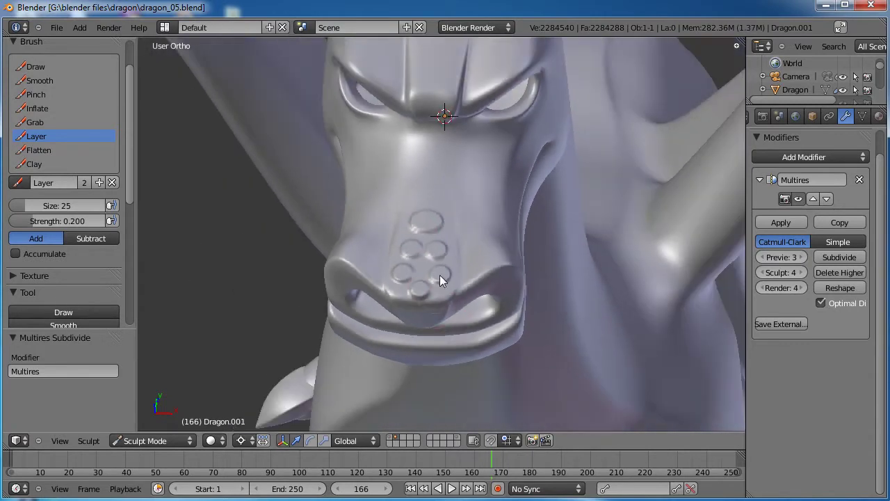
scroll(440, 275, "up", 8)
scroll(480, 159, "down", 4)
scroll(428, 278, "up", 5)
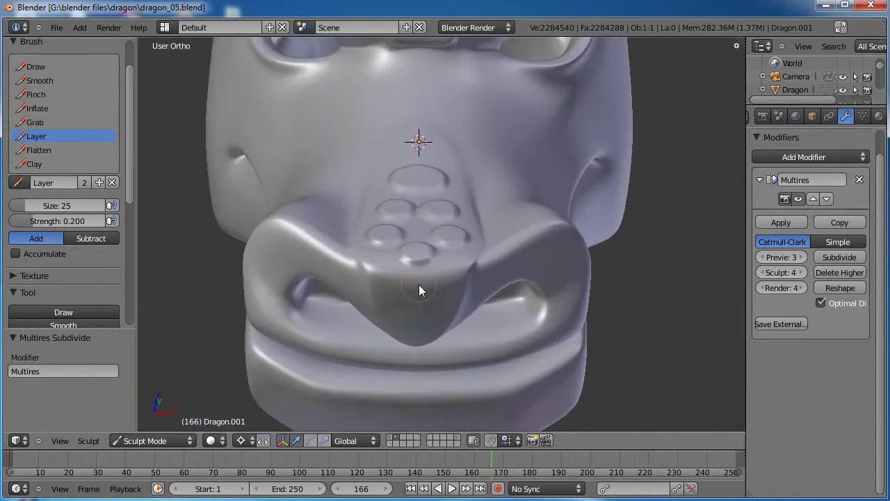
left_click(444, 275)
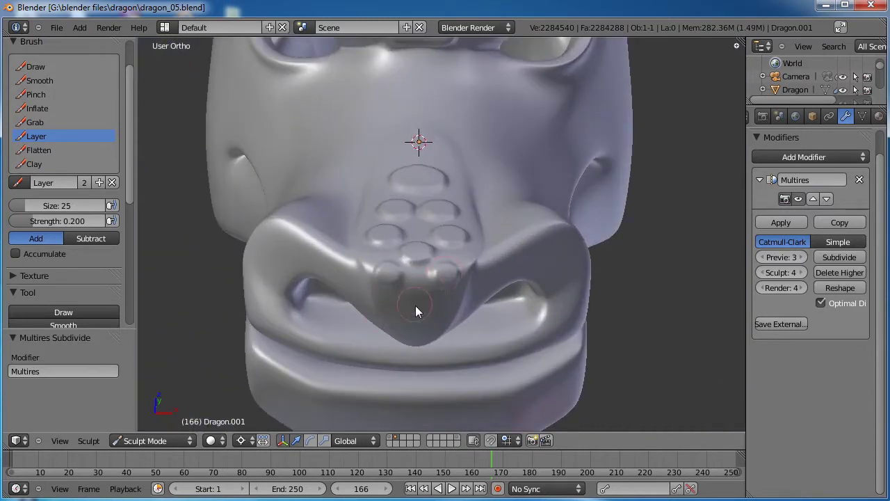
middle_click_drag(464, 276, 485, 227)
scroll(486, 263, "up", 5)
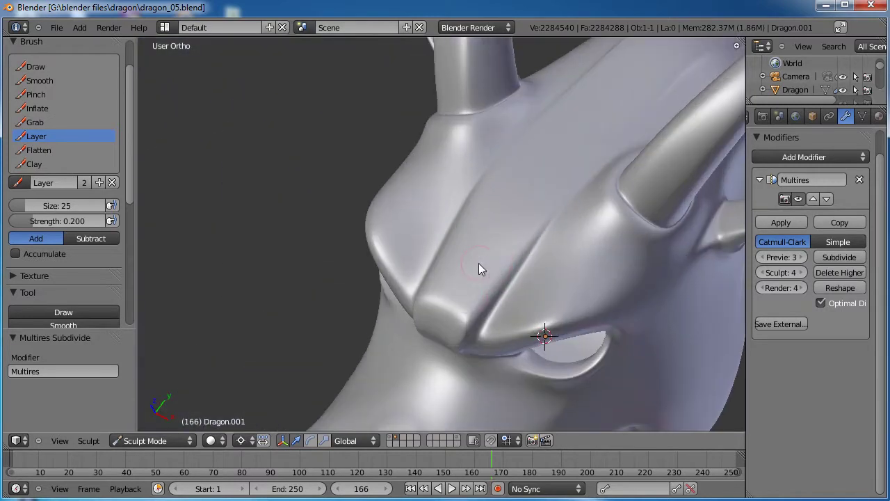
left_click(469, 296)
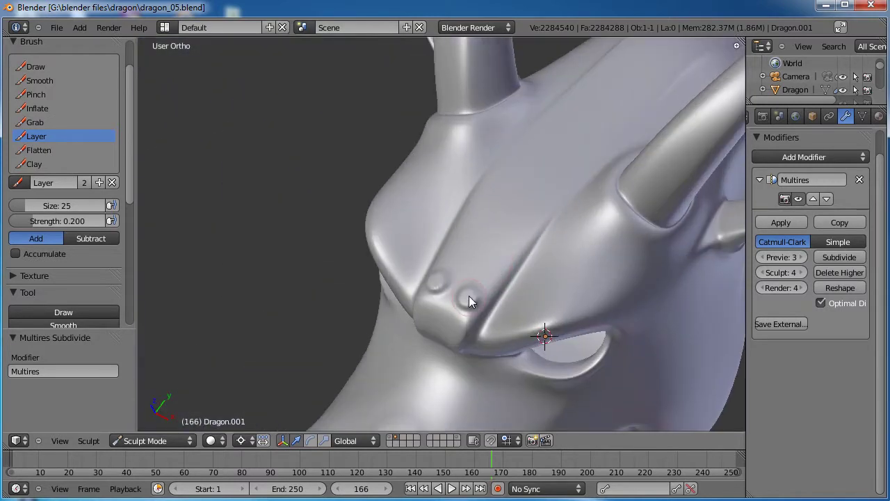
left_click(440, 323)
left_click(471, 255)
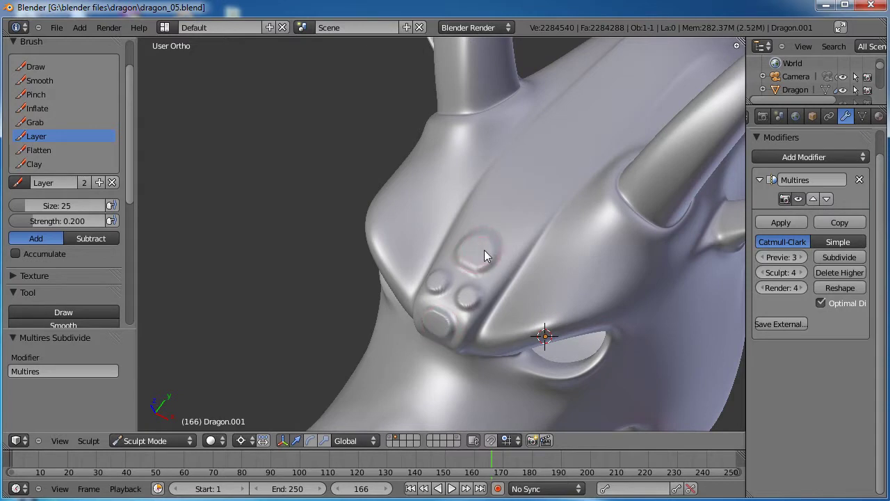
scroll(492, 253, "down", 5)
From a side view of the head, dab the first two Layer-brush bumps on the cheek
middle_click_drag(508, 279, 542, 201)
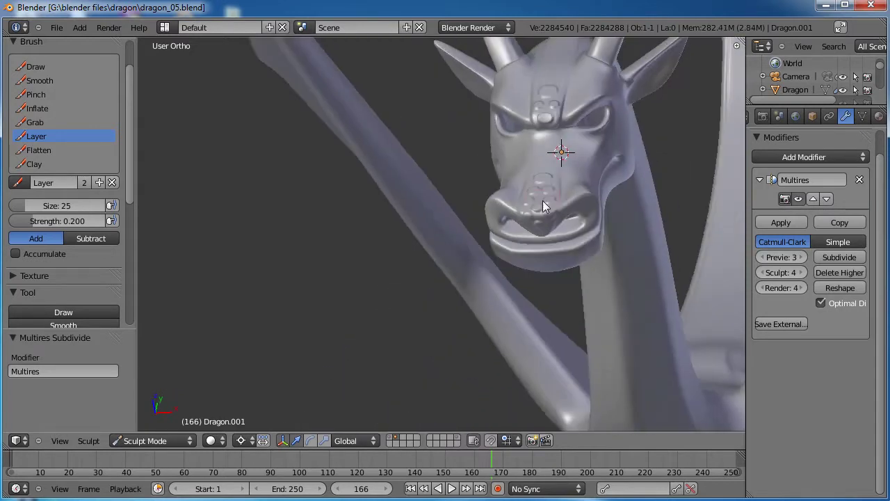
middle_click_drag(600, 278, 534, 282)
scroll(445, 195, "up", 3)
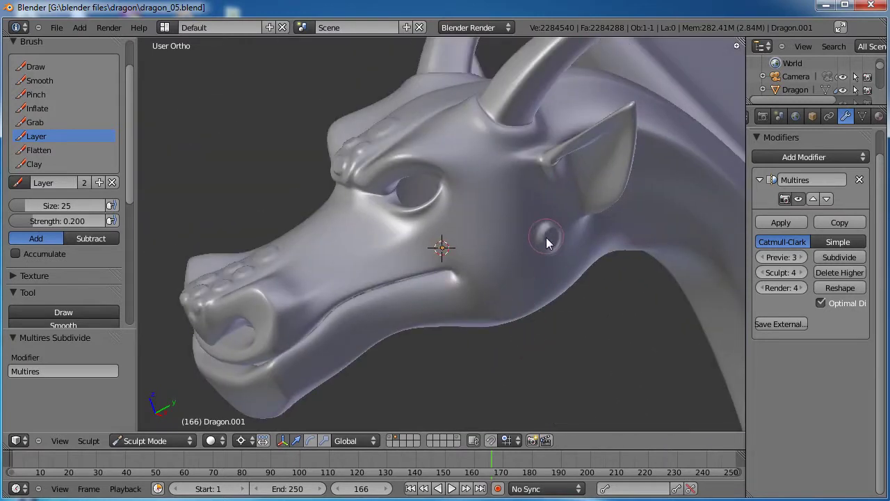
left_click(533, 273)
scroll(537, 275, "down", 3)
middle_click_drag(561, 285, 469, 254)
scroll(464, 244, "up", 5)
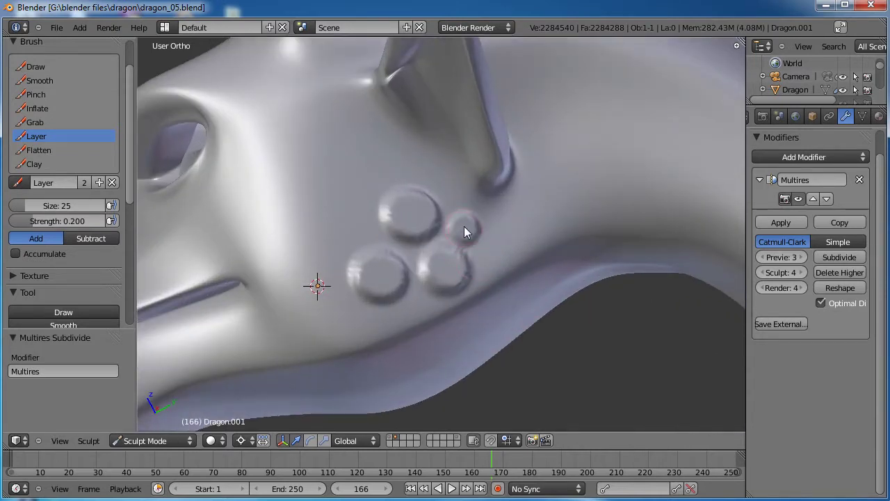
left_click(356, 229)
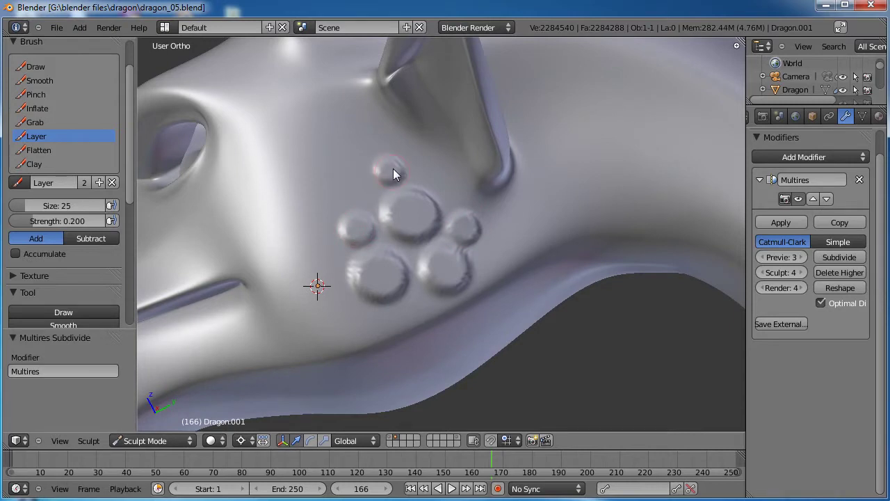
Add three more bumps below, right of and above the upper cheek bump
scroll(487, 265, "down", 5)
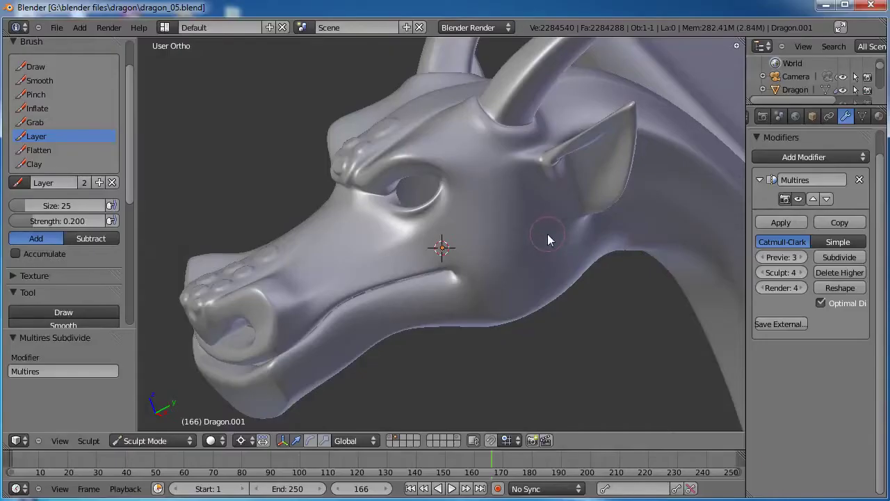
left_click(563, 267)
middle_click_drag(539, 275, 507, 247)
scroll(487, 237, "up", 5)
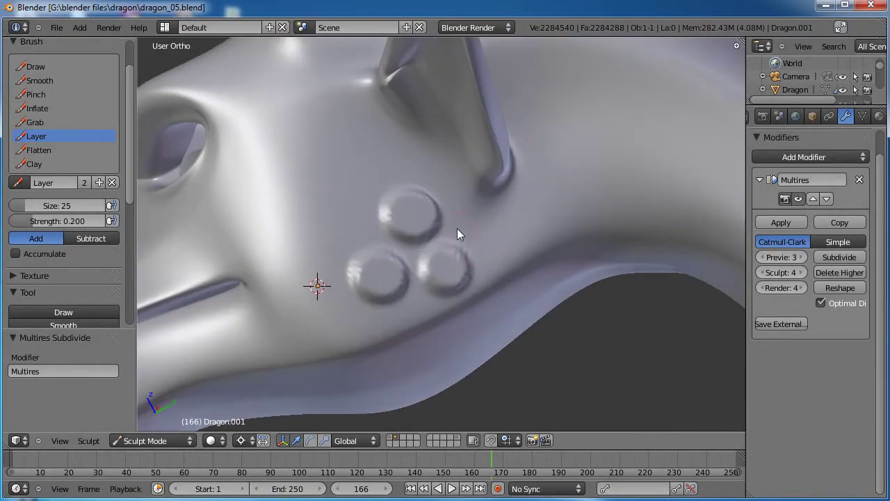
left_click(464, 229)
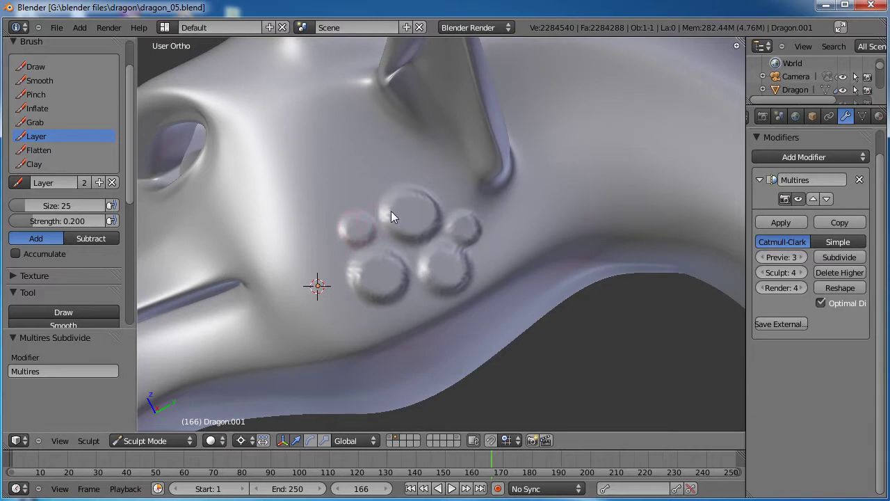
left_click(390, 168)
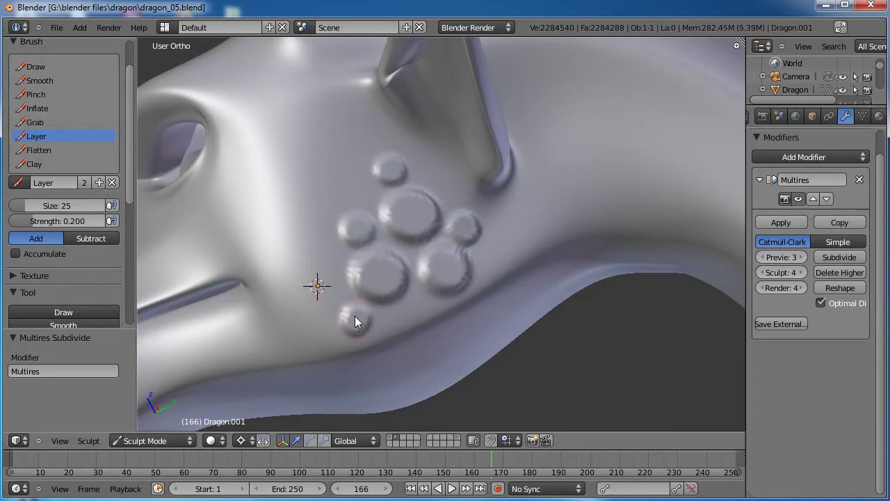
scroll(403, 313, "down", 7)
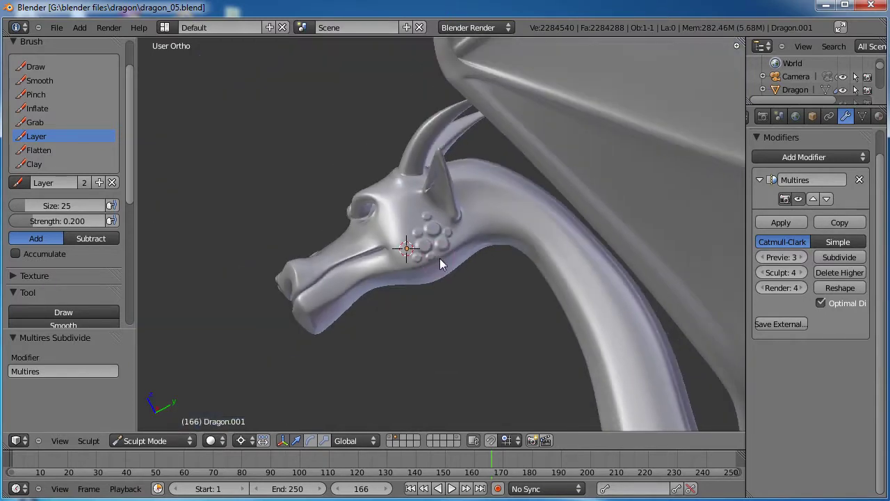
mouse_move(130, 181)
left_mouse_down()
mouse_move(144, 263)
mouse_move(135, 297)
left_mouse_up()
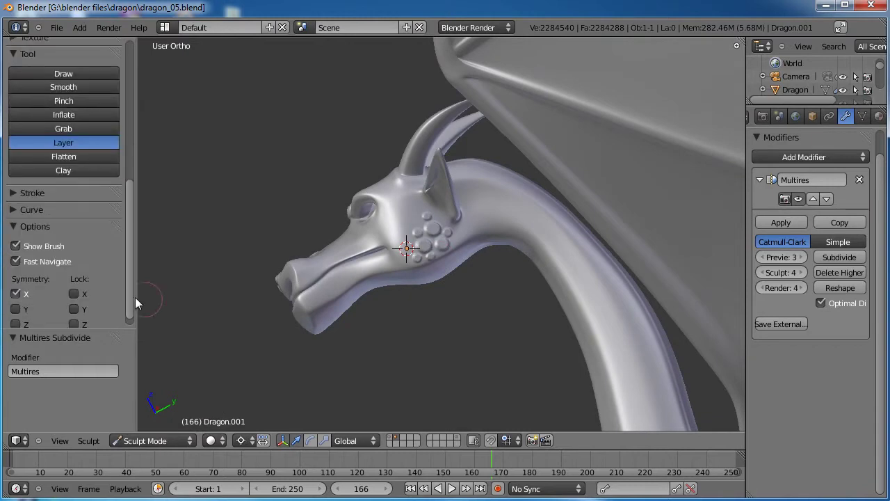
Raise three small mirrored Layer-brush bumps near the horn base
middle_click_drag(469, 267, 434, 282)
scroll(496, 273, "up", 4)
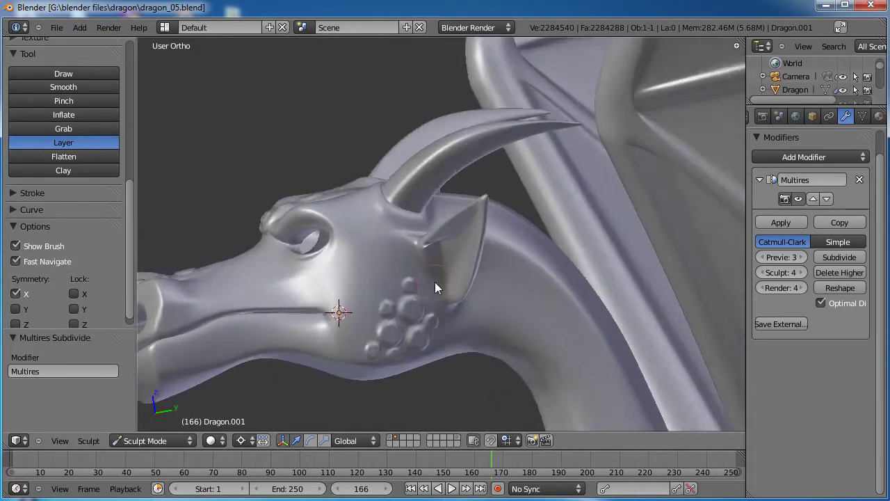
scroll(453, 314, "up", 3)
middle_click_drag(452, 314, 444, 239)
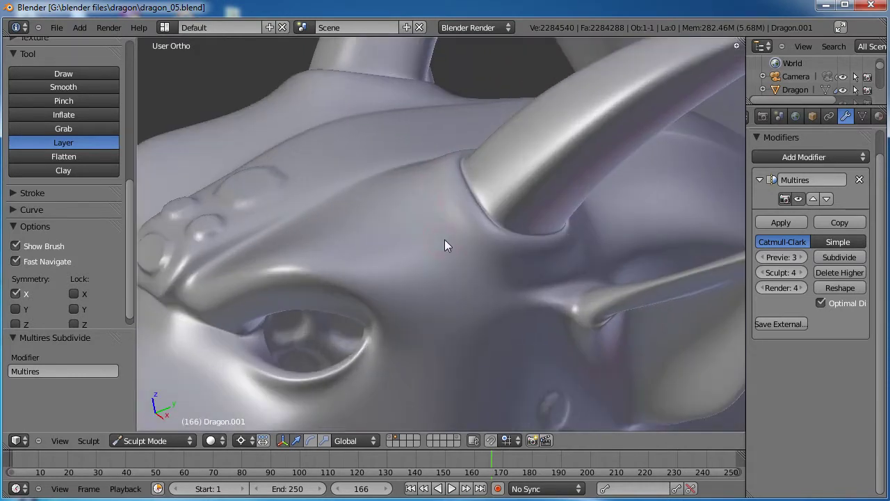
left_click(442, 179)
left_click(450, 200)
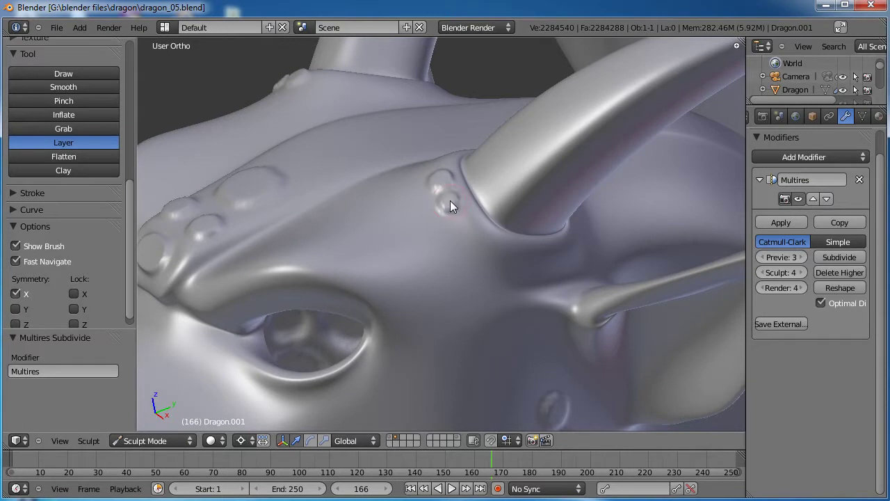
left_click(471, 228)
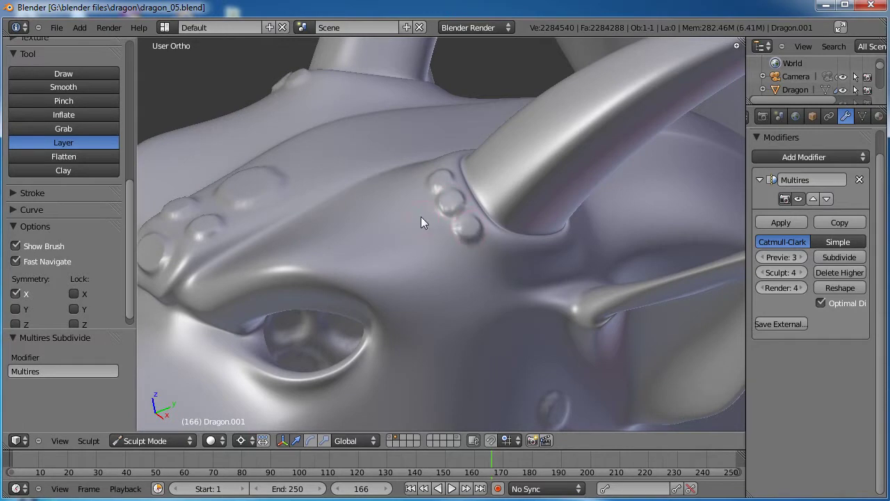
Try a brow stroke with X symmetry off, undo it, re-enable symmetry, and save dragon_05.blend
mouse_move(429, 238)
middle_mouse_down()
mouse_move(457, 306)
mouse_move(622, 271)
mouse_move(559, 196)
mouse_move(620, 182)
middle_mouse_up()
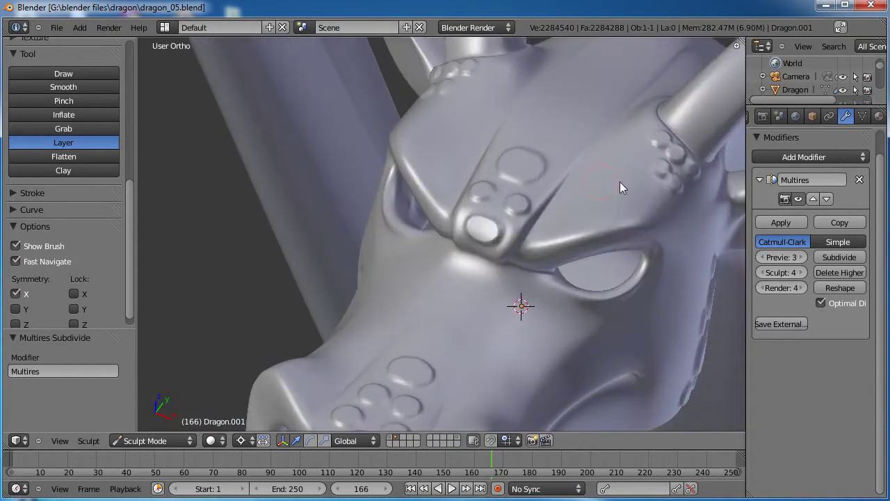
left_click(15, 294)
left_click_drag(598, 183, 586, 350)
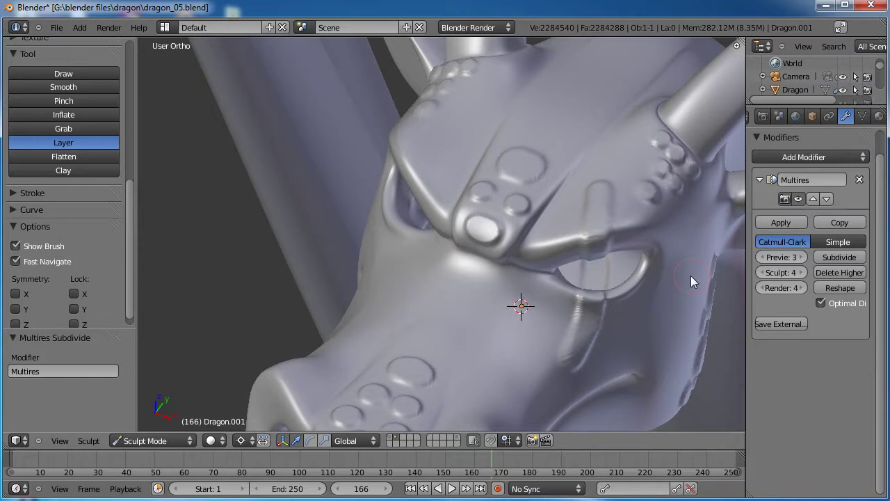
key("ctrl+z")
left_click(16, 294)
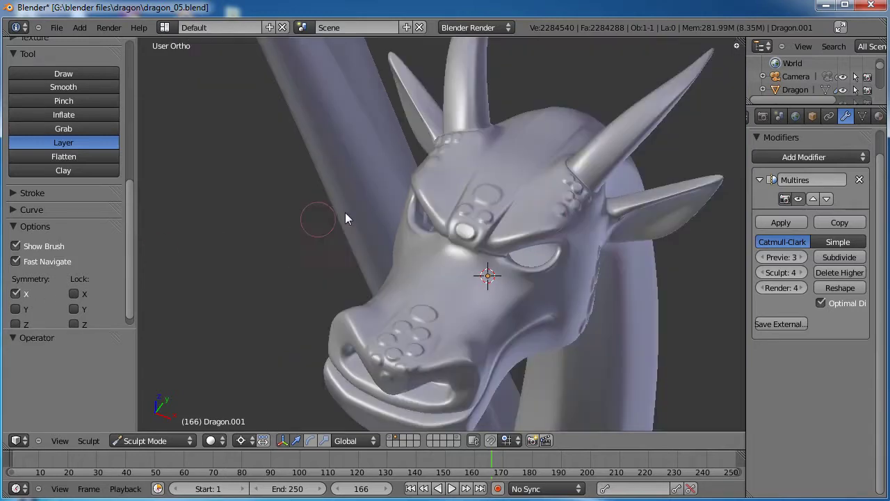
key("ctrl+s")
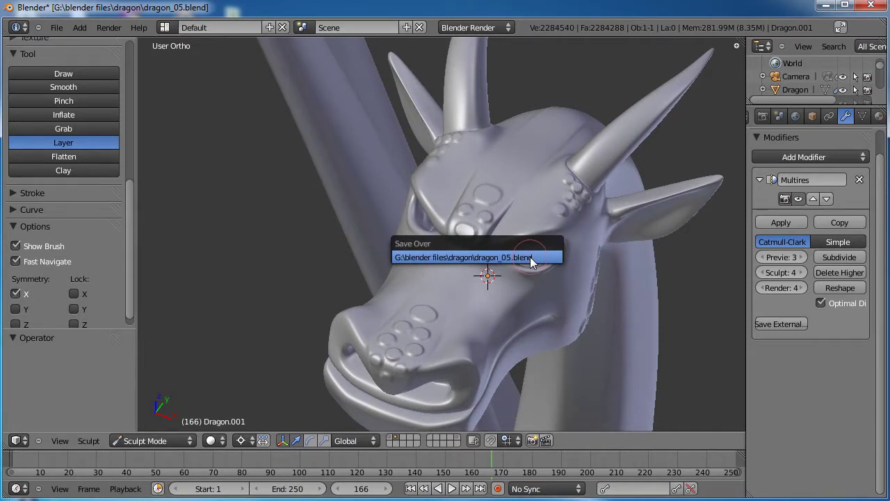
Confirm saving over dragon_05.blend, then raise a neck-plate stud further with the Layer brush
left_click(531, 258)
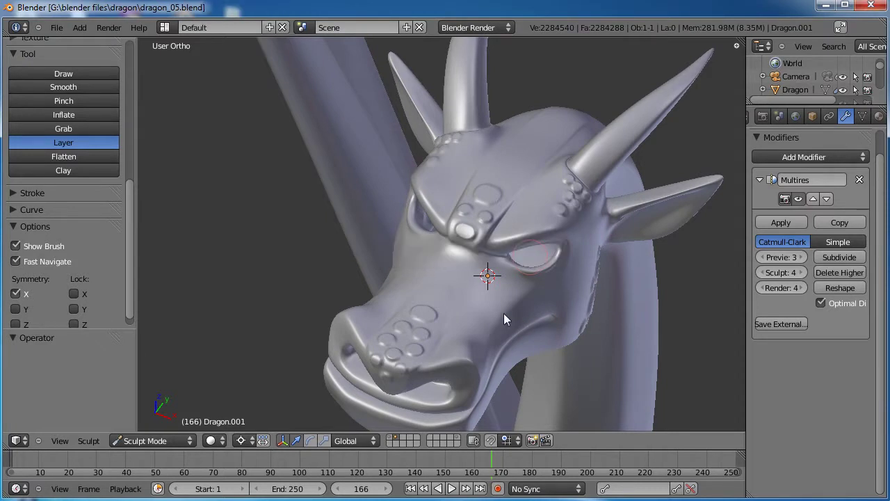
middle_click_drag(595, 335, 401, 258)
scroll(400, 259, "up", 2)
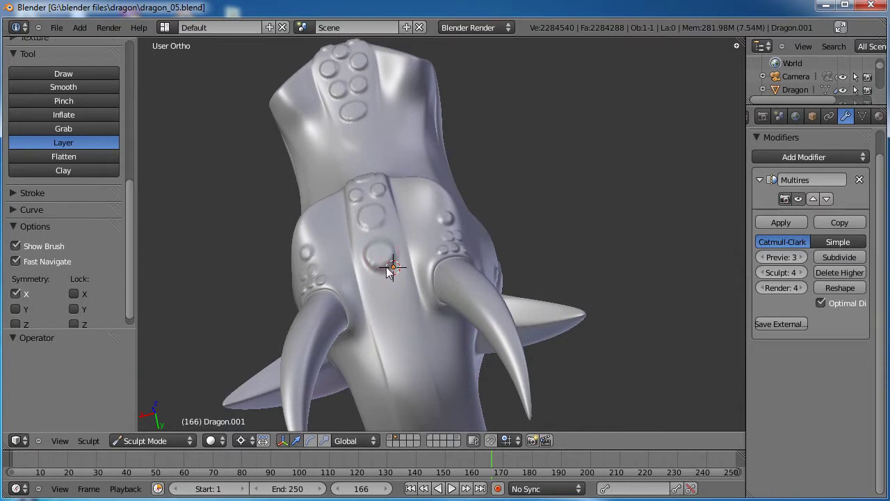
scroll(379, 285, "up", 2)
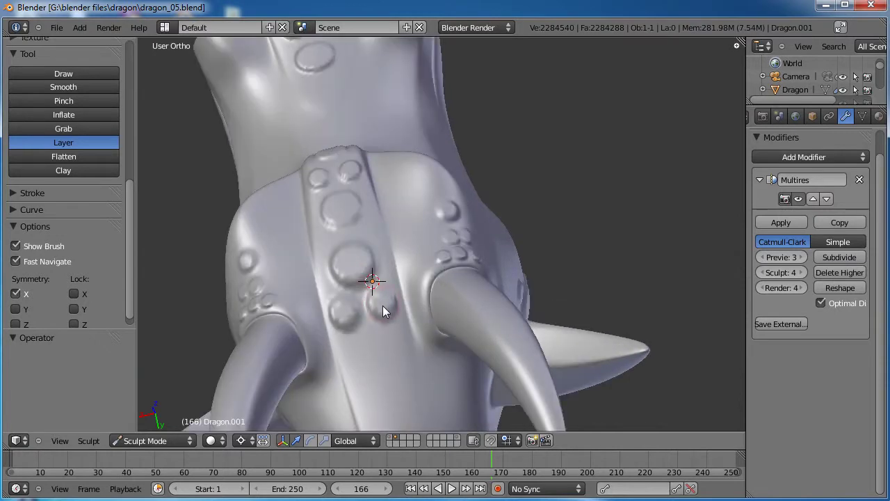
scroll(415, 315, "down", 2)
middle_click_drag(416, 315, 457, 275)
scroll(472, 316, "up", 3)
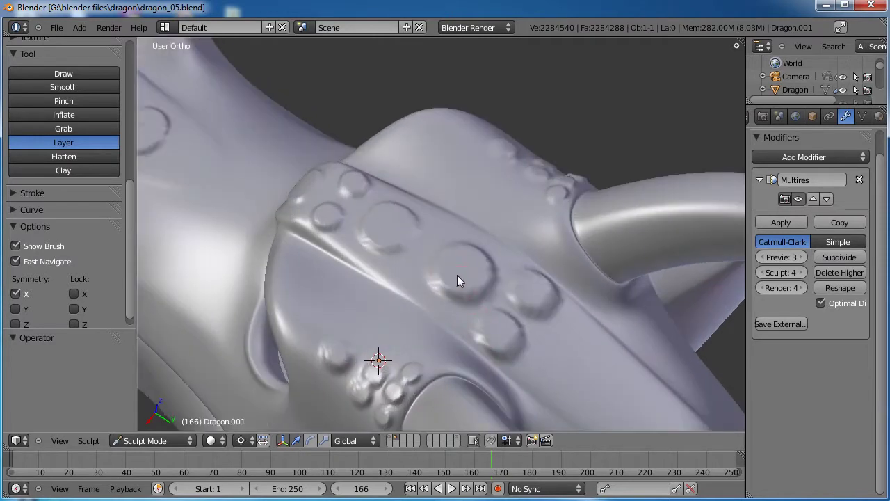
left_click_drag(447, 276, 464, 283)
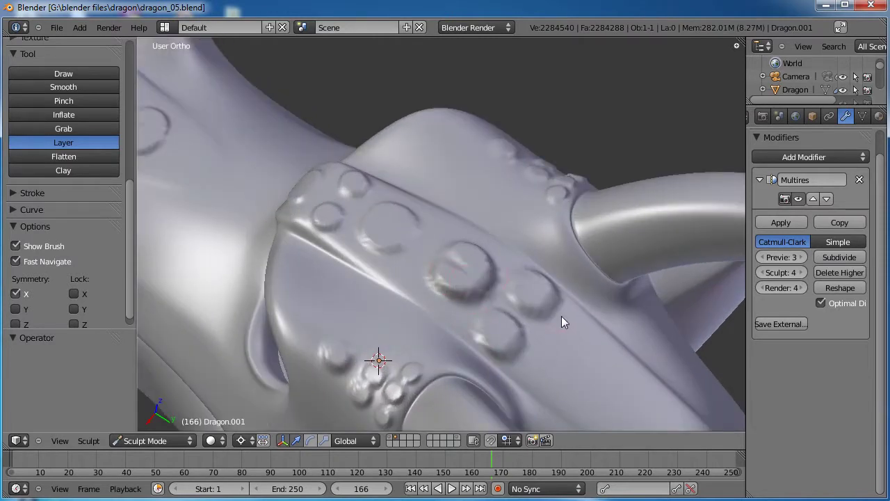
scroll(561, 316, "down", 5)
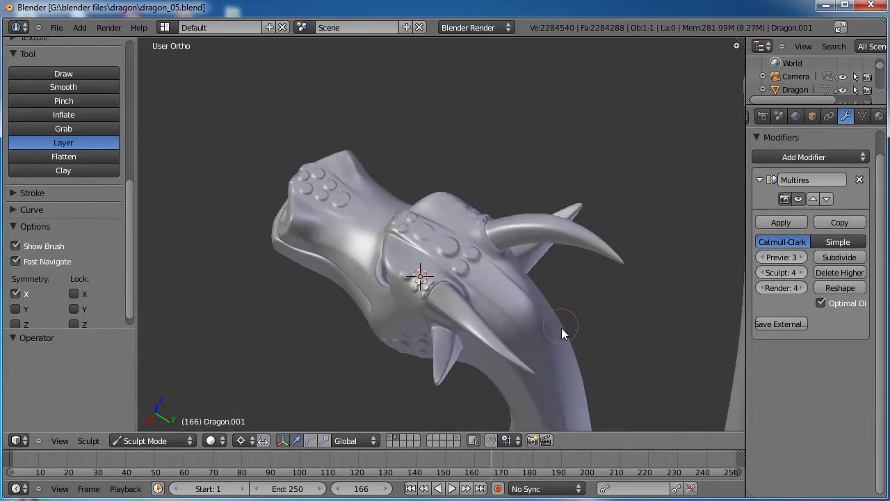
Orbit to the front of the head and add one more bump beside the cheek cluster
middle_click_drag(548, 300, 473, 293)
scroll(432, 299, "up", 4)
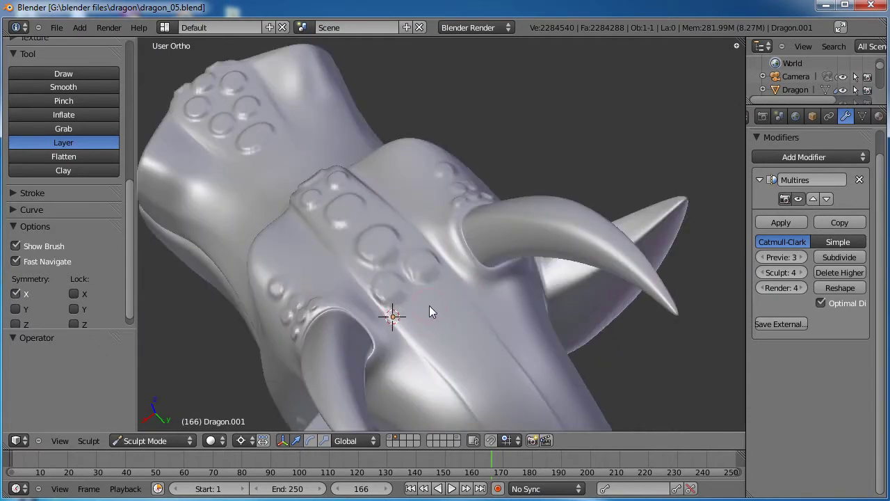
scroll(438, 303, "down", 3)
middle_click_drag(452, 300, 622, 226)
middle_click_drag(451, 308, 616, 242)
middle_click_drag(556, 323, 508, 166)
middle_click_drag(490, 132, 521, 235, "shift")
scroll(489, 271, "up", 2)
scroll(524, 240, "up", 3)
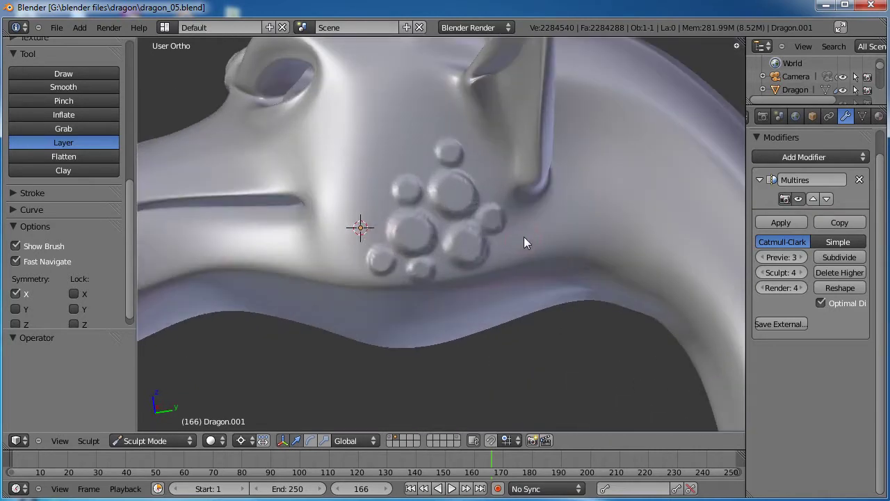
left_click(514, 250)
scroll(530, 219, "down", 5)
middle_click_drag(557, 230, 510, 235)
scroll(456, 254, "up", 2)
Dab four raised Layer-brush discs onto the shoulder cluster
scroll(498, 235, "up", 2)
left_click(485, 213)
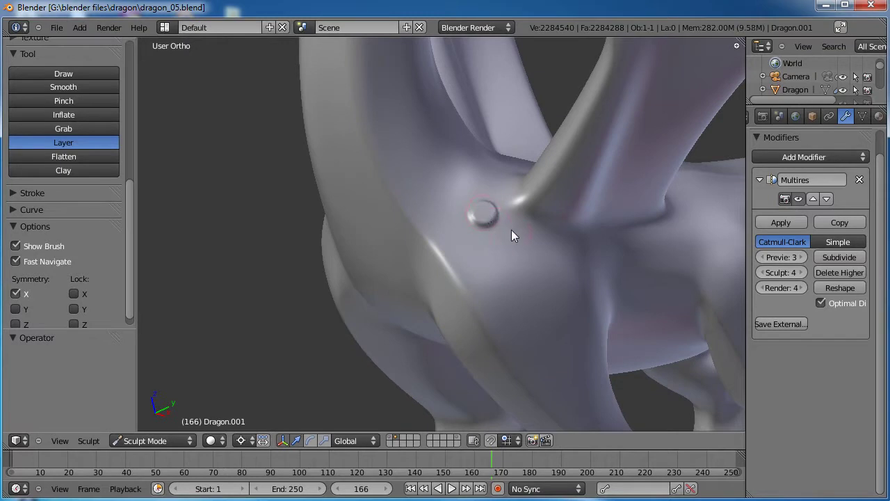
left_click(511, 230)
scroll(499, 239, "up", 2)
middle_click_drag(499, 239, 469, 283)
left_click(469, 279)
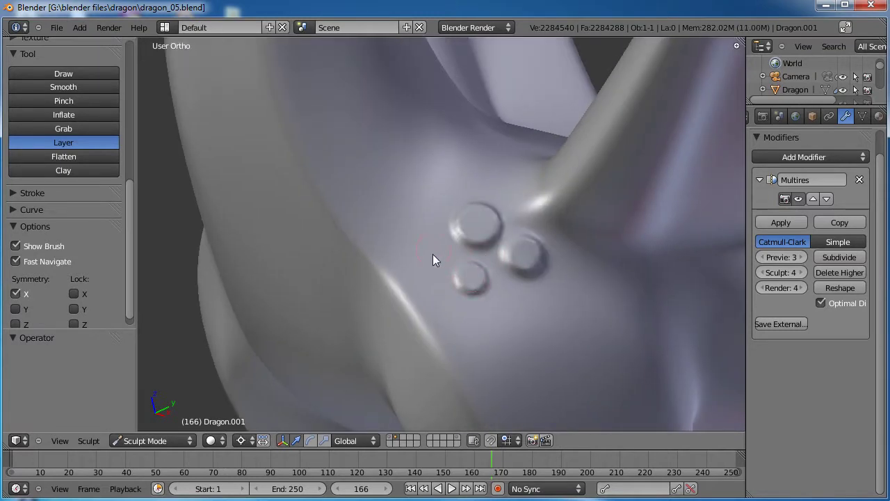
left_click(512, 297)
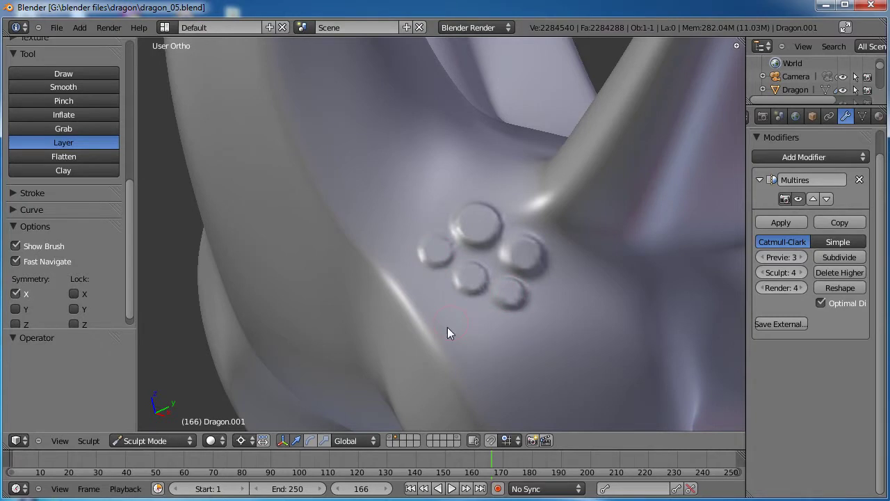
Add two more discs below the shoulder cluster
middle_click_drag(448, 327, 445, 293)
left_click(464, 303)
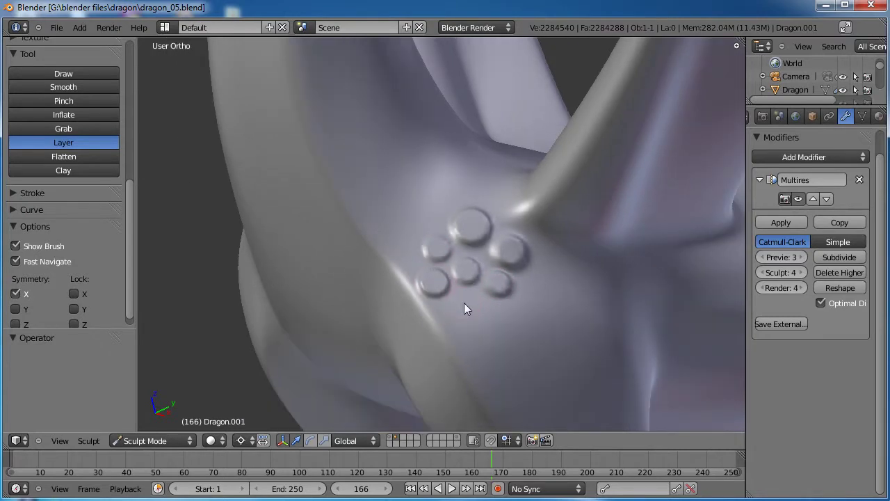
mouse_move(531, 305)
middle_mouse_down()
mouse_move(548, 317)
mouse_move(445, 253)
middle_mouse_up()
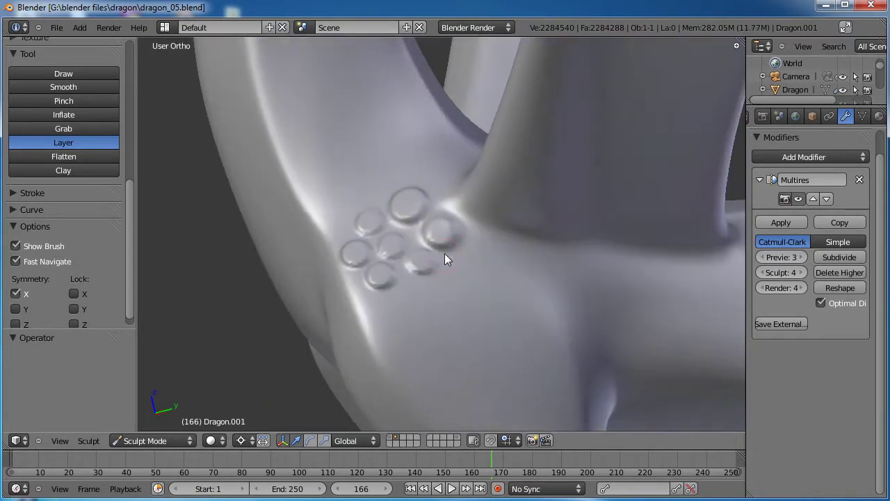
left_click(415, 295)
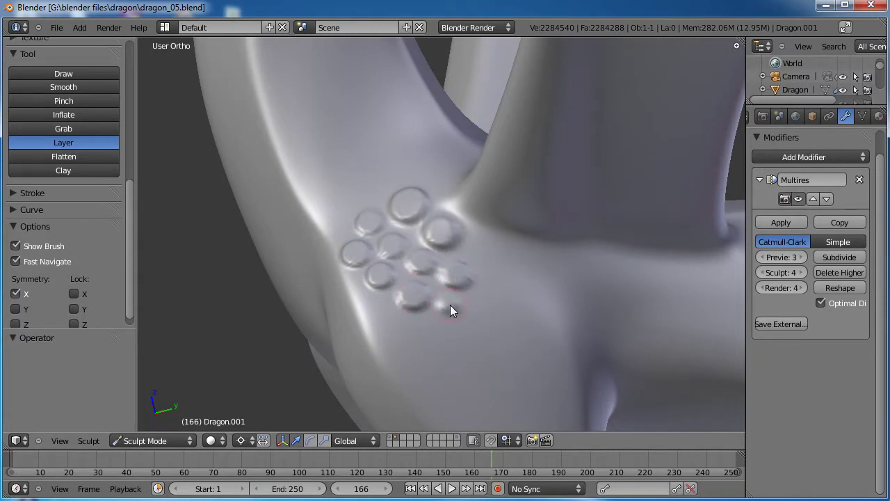
Orbit and zoom around the dragon's front and underside down to its foot
scroll(487, 249, "down", 3)
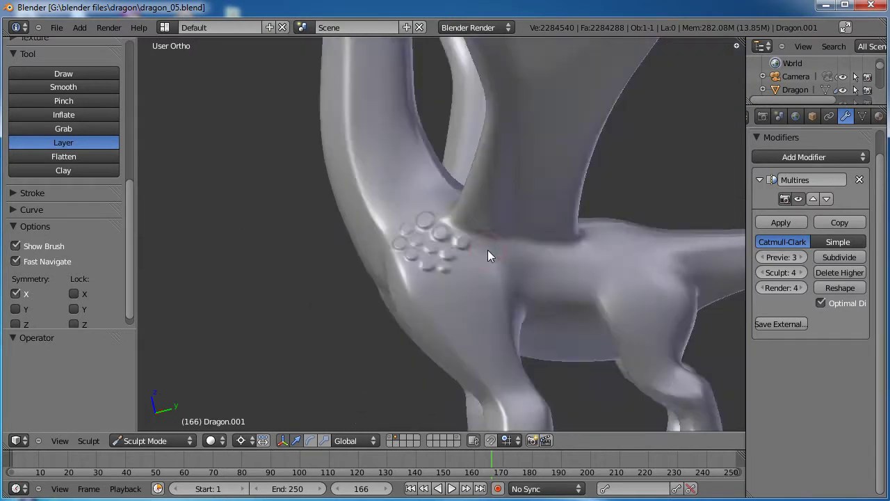
scroll(488, 250, "down", 3)
mouse_move(405, 281)
middle_mouse_down()
mouse_move(510, 280)
mouse_move(452, 237)
middle_mouse_up()
scroll(401, 256, "up", 3)
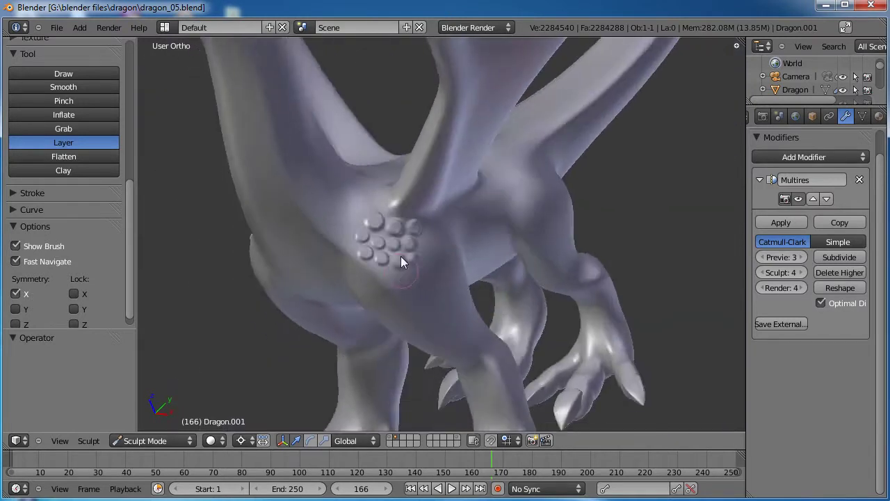
scroll(400, 256, "up", 4)
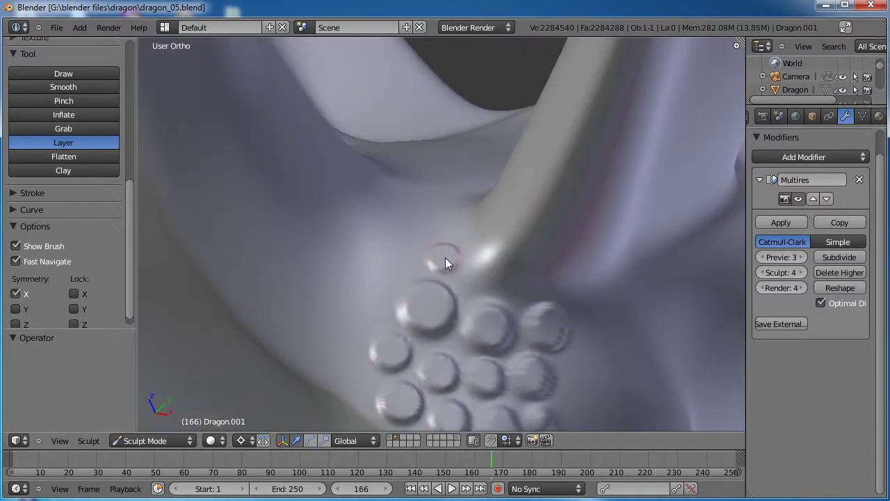
scroll(444, 265, "down", 5)
mouse_move(461, 259)
middle_mouse_down()
mouse_move(523, 265)
mouse_move(471, 270)
middle_mouse_up()
scroll(471, 275, "down", 5)
mouse_move(539, 284)
middle_mouse_down()
mouse_move(445, 282)
mouse_move(481, 263)
middle_mouse_up()
scroll(488, 282, "up", 5)
scroll(488, 284, "down", 2)
middle_click_drag(529, 320, 542, 181, "shift")
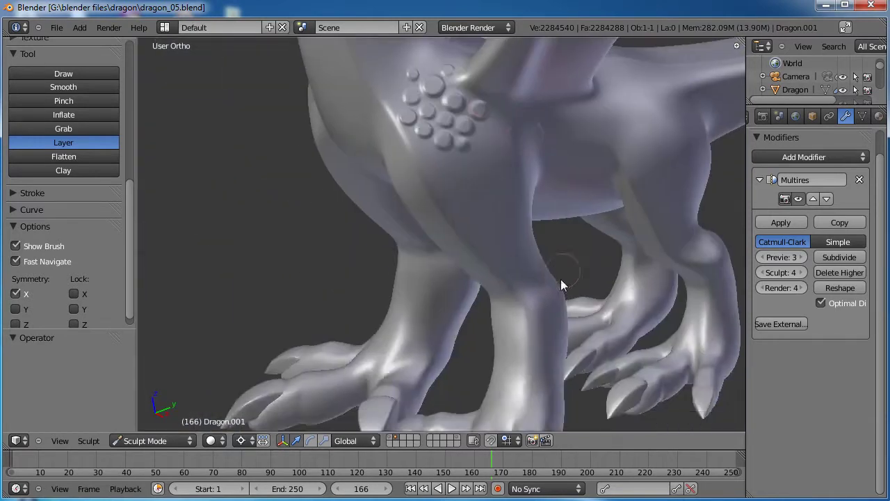
scroll(543, 174, "up", 5)
scroll(523, 233, "down", 2)
mouse_move(523, 234)
middle_mouse_down()
mouse_move(515, 286)
mouse_move(433, 299)
middle_mouse_up()
Add a toe bump, enlarge two faint ones, and add two more round toe bumps
scroll(443, 267, "up", 3)
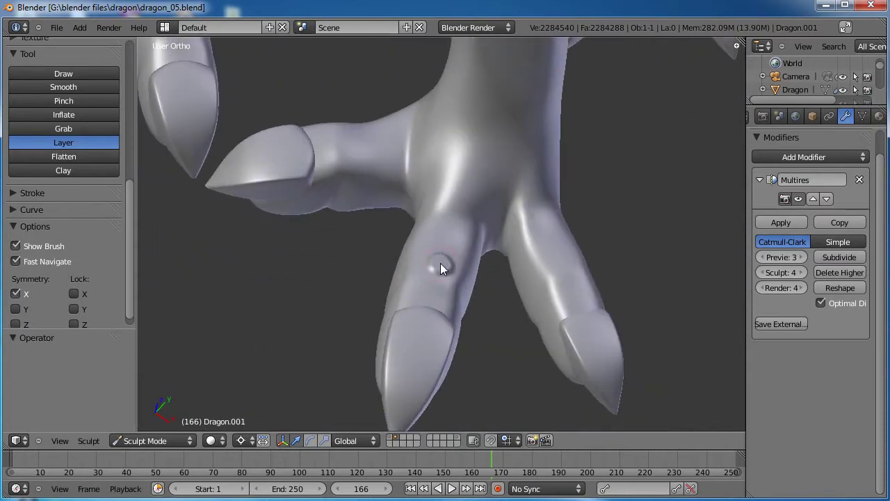
left_click(430, 240)
mouse_move(456, 201)
middle_mouse_down()
mouse_move(550, 257)
mouse_move(624, 233)
mouse_move(546, 228)
middle_mouse_up()
left_click(551, 219)
left_click(558, 252)
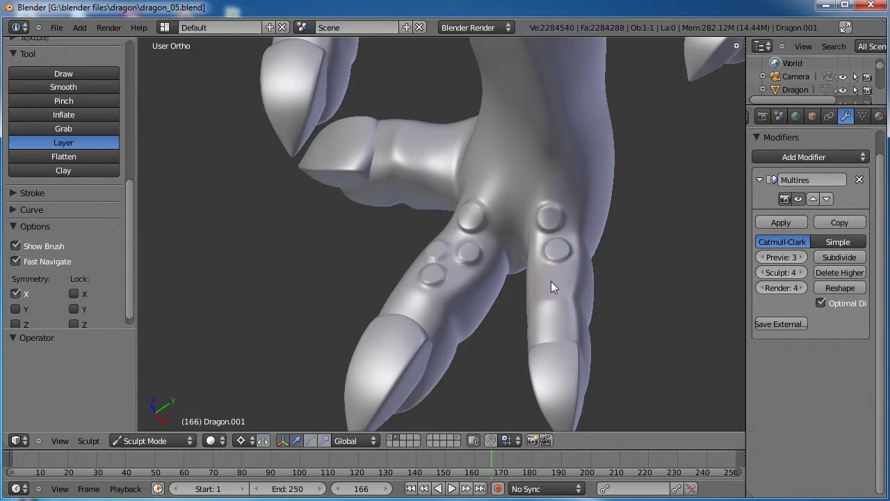
mouse_move(552, 279)
middle_mouse_down()
mouse_move(433, 299)
mouse_move(559, 299)
middle_mouse_up()
scroll(560, 285, "up", 5)
left_click(542, 245)
left_click(570, 272)
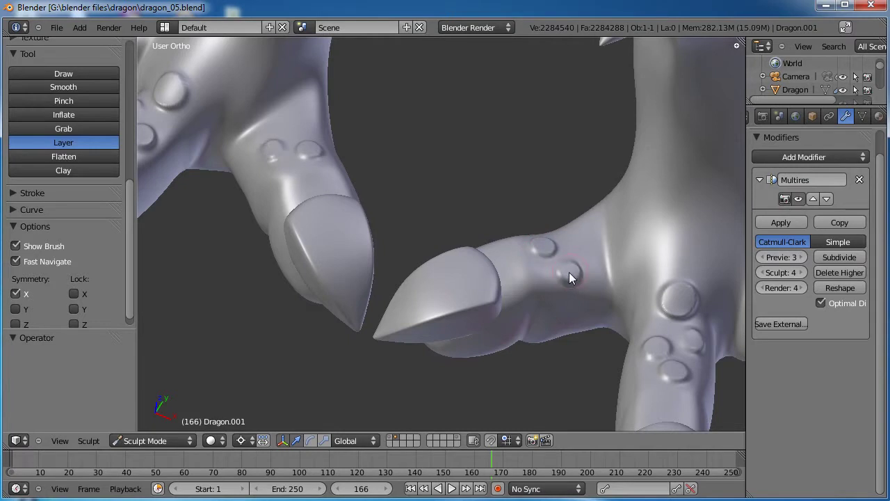
scroll(583, 240, "down", 5)
Dab three more mirrored bumps across the tops of both feet
middle_click_drag(562, 273, 521, 244)
scroll(496, 221, "up", 3)
scroll(491, 223, "up", 3)
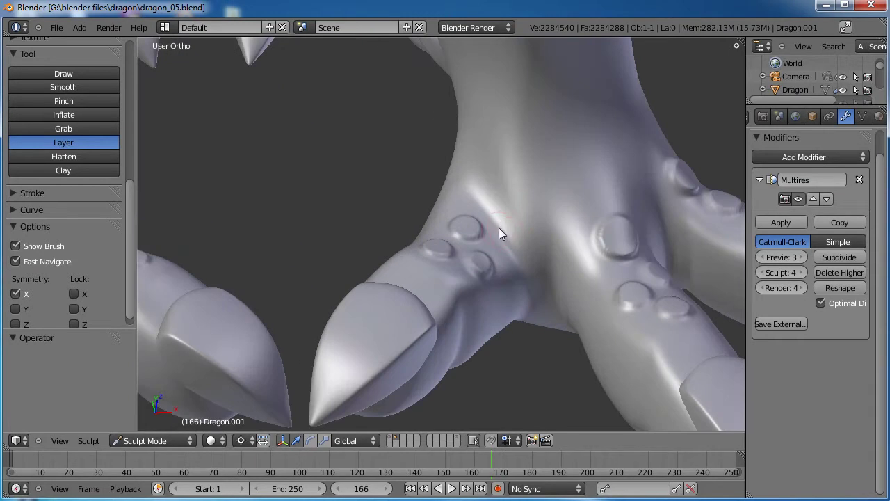
left_click(533, 196)
scroll(536, 202, "down", 3)
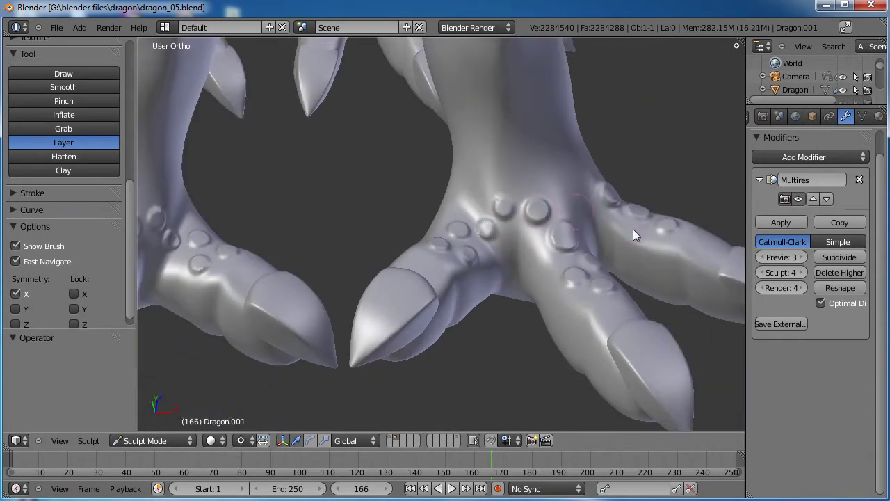
scroll(631, 232, "down", 3)
middle_click_drag(545, 331, 590, 264)
scroll(536, 274, "up", 3)
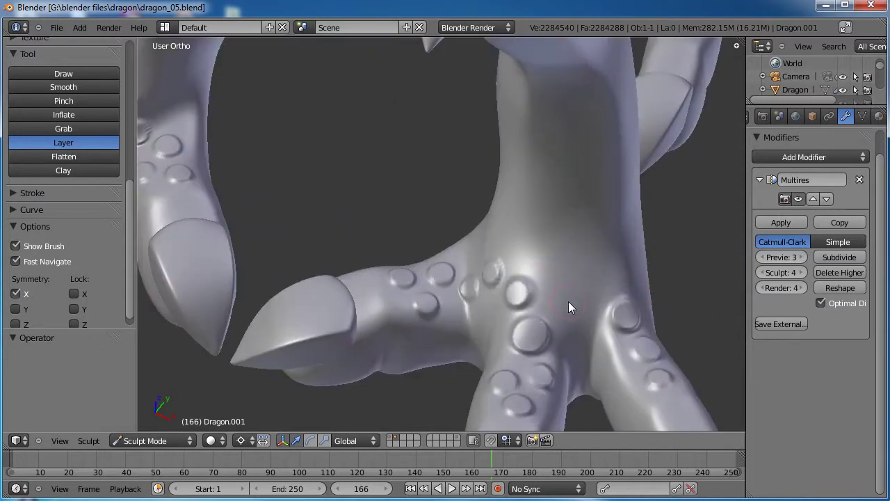
left_click(562, 300)
left_click(545, 264)
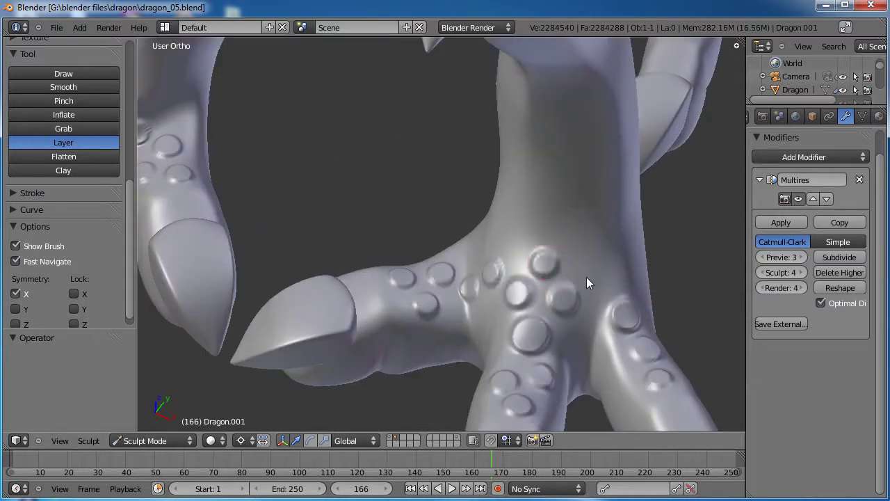
scroll(584, 289, "down", 3)
middle_click_drag(582, 294, 542, 324)
scroll(556, 309, "up", 3)
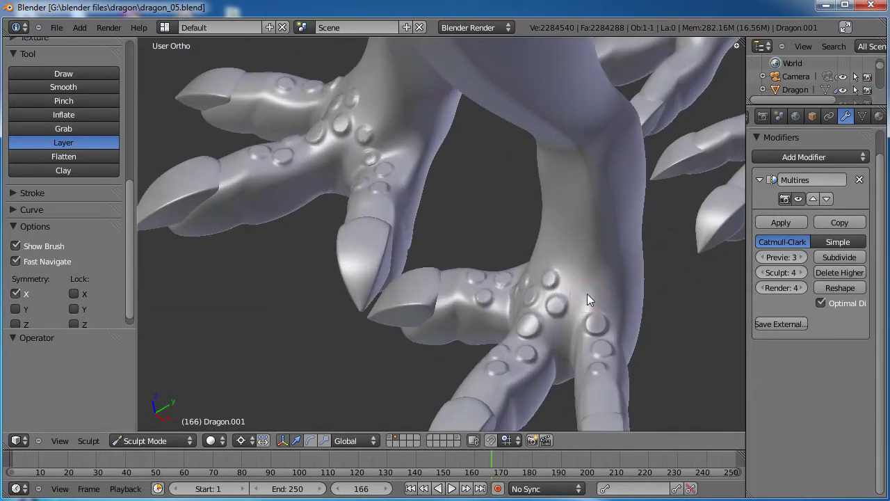
scroll(591, 290, "down", 5)
Orbit to the hind leg and raise the first two Layer-brush bumps there
middle_click_drag(469, 325, 584, 238)
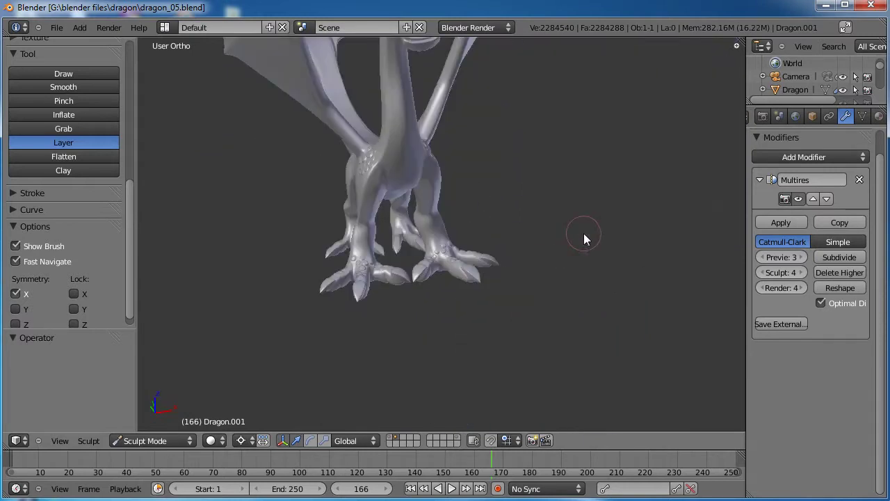
middle_click_drag(538, 292, 532, 289)
scroll(533, 289, "up", 4)
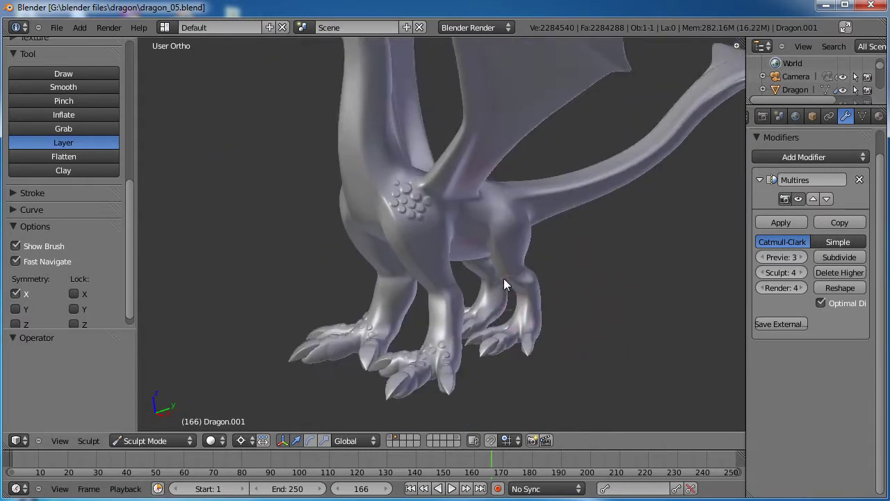
scroll(453, 255, "up", 5)
middle_click_drag(420, 165, 489, 277, "shift")
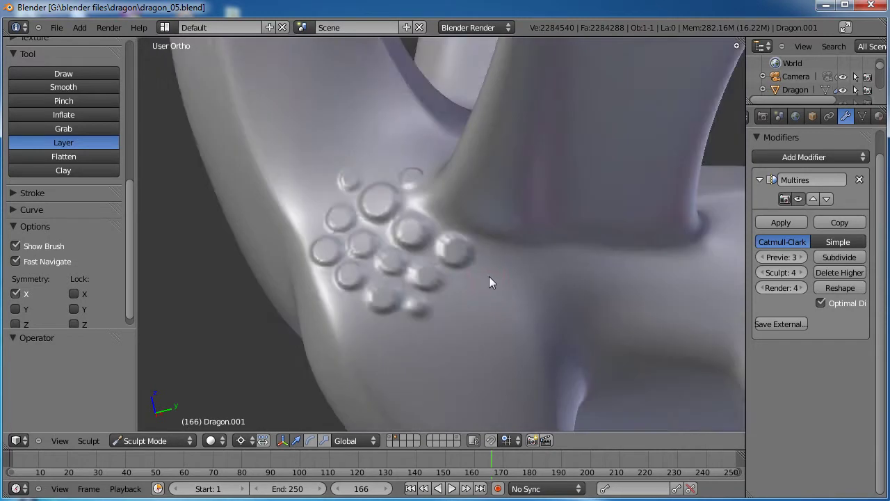
scroll(489, 276, "up", 2)
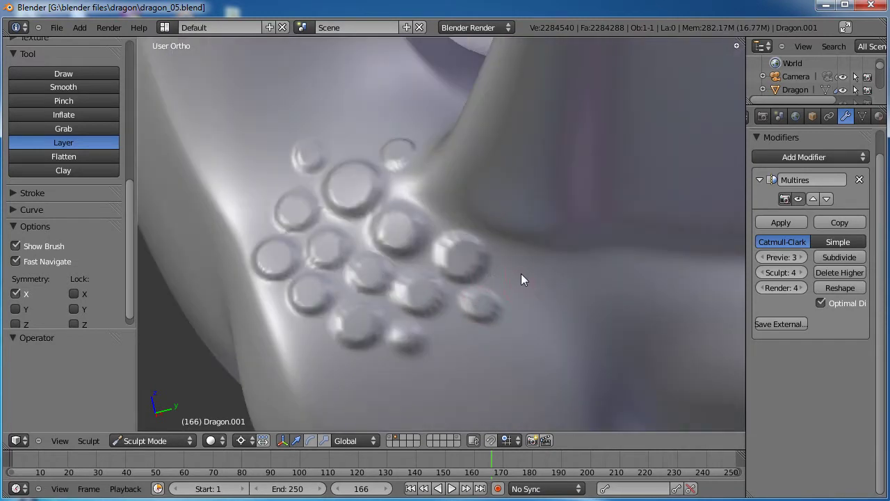
scroll(527, 277, "down", 4)
mouse_move(535, 274)
middle_mouse_down()
mouse_move(519, 282)
mouse_move(524, 275)
middle_mouse_up()
scroll(619, 253, "up", 2)
scroll(513, 248, "up", 3)
left_click(480, 129)
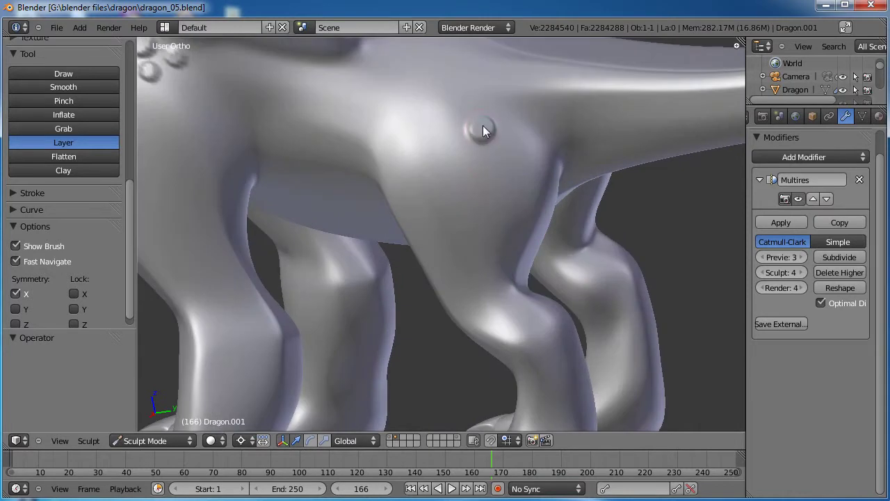
left_click(502, 162)
Add two lower bumps to the hind-leg cluster and inspect it from around the leg
scroll(518, 195, "up", 3)
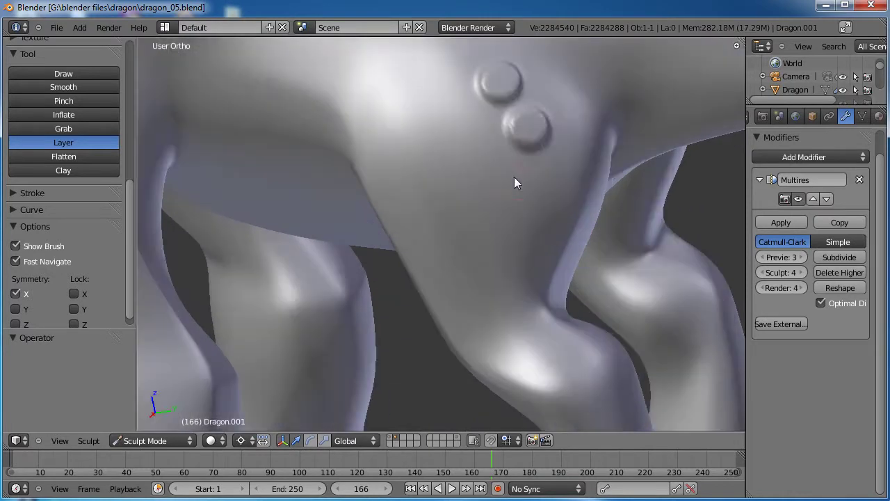
middle_click_drag(514, 177, 435, 233)
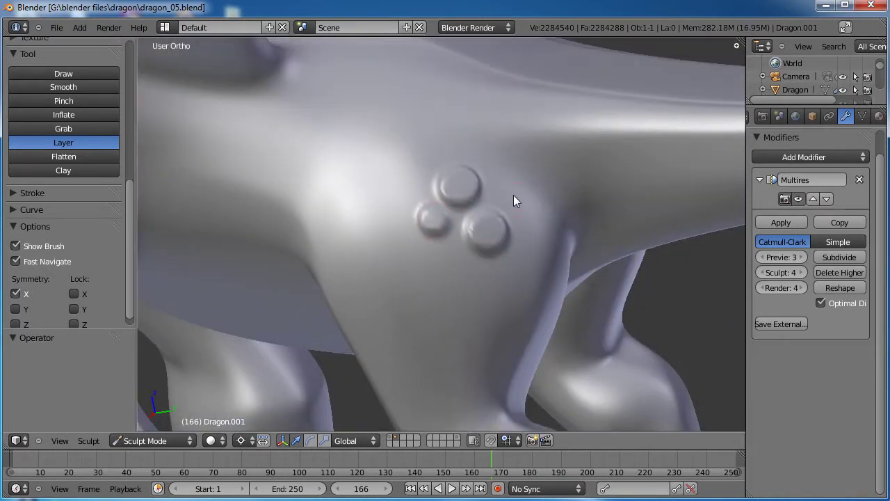
left_click(501, 276)
scroll(480, 270, "down", 3)
scroll(455, 257, "up", 2)
left_click(454, 272)
scroll(453, 269, "down", 4)
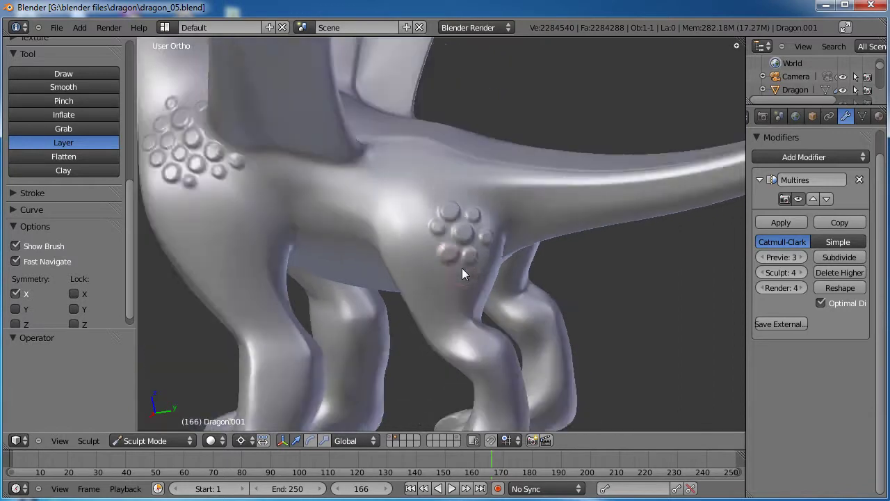
middle_click_drag(462, 268, 466, 270)
scroll(460, 283, "up", 4)
scroll(460, 283, "up", 3)
mouse_move(503, 212)
middle_mouse_down()
mouse_move(486, 306)
mouse_move(463, 287)
middle_mouse_up()
scroll(487, 306, "down", 4)
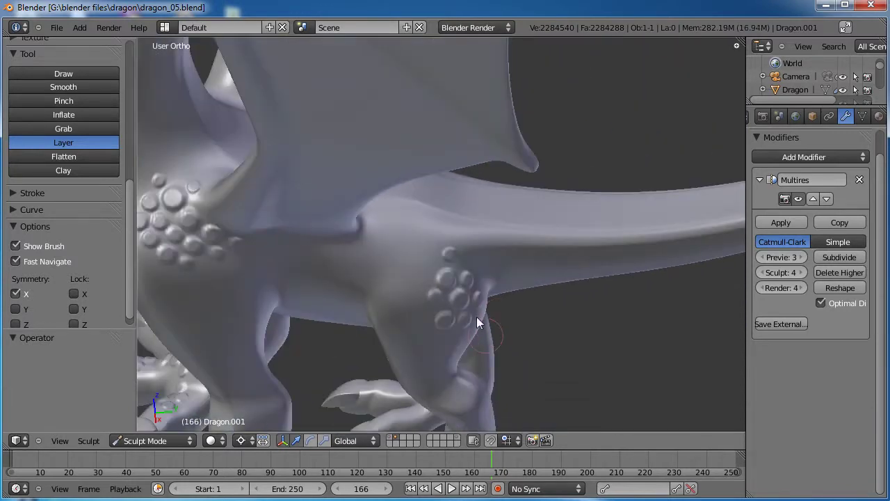
middle_click_drag(479, 318, 471, 212, "shift")
scroll(531, 290, "up", 4)
mouse_move(530, 288)
middle_mouse_down()
mouse_move(384, 288)
mouse_move(511, 284)
mouse_move(497, 252)
mouse_move(443, 288)
middle_mouse_up()
Raise eight round Layer-brush discs across the hind-leg claws with X symmetry
scroll(550, 260, "up", 3)
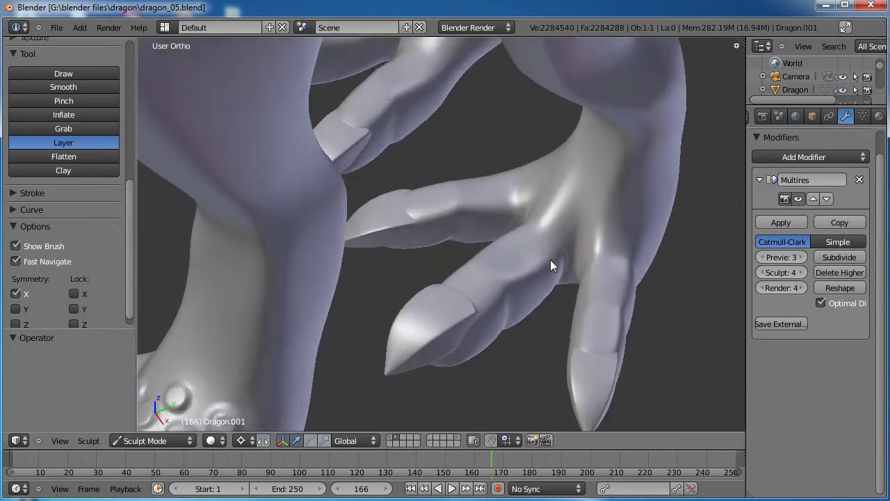
left_click(536, 238)
left_click(513, 268)
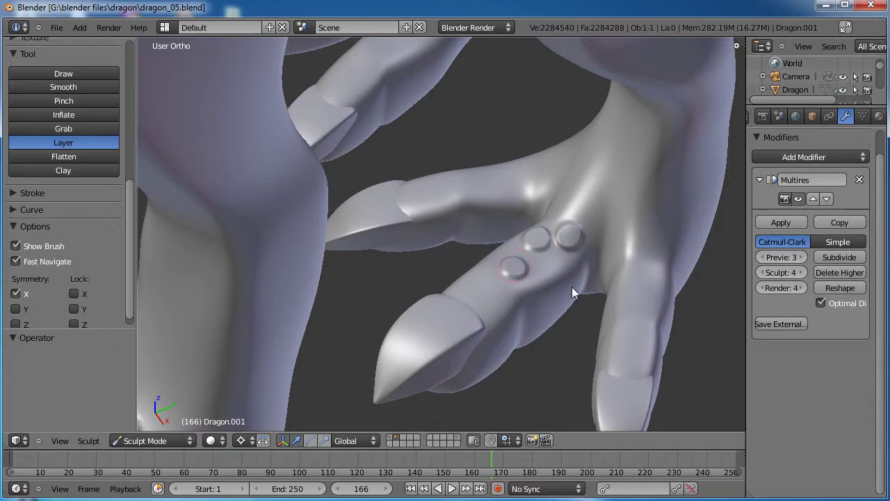
left_click(648, 249)
left_click(640, 289)
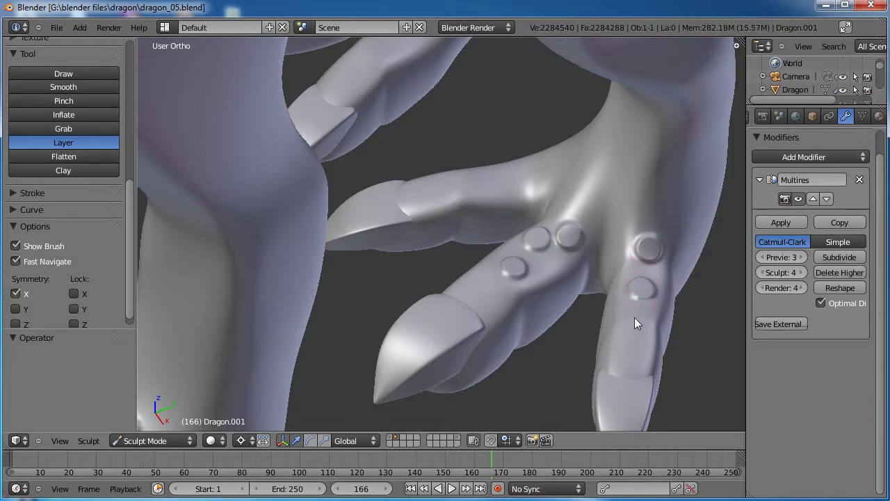
middle_click_drag(631, 315, 489, 213)
left_click(486, 215)
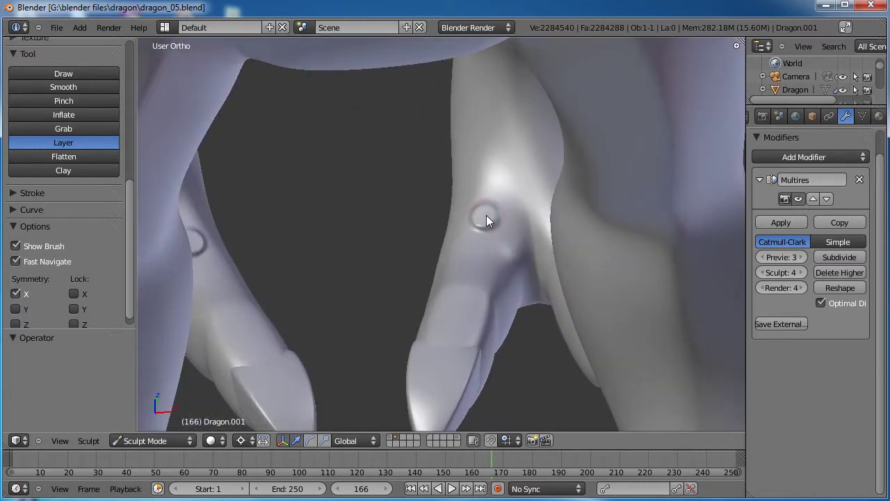
left_click(489, 252)
left_click(454, 254)
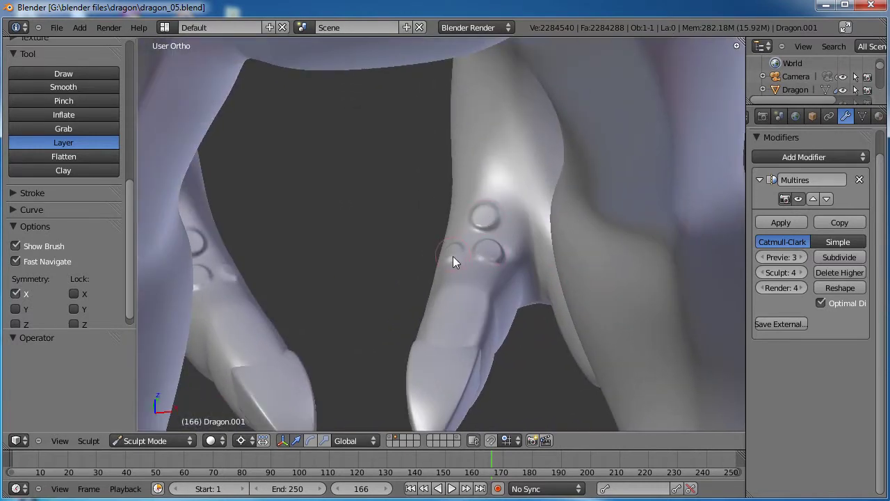
left_click(472, 281)
Add three more dabs climbing onto the top of the foot, then zoom out to check
mouse_move(479, 280)
middle_mouse_down()
mouse_move(606, 263)
mouse_move(535, 316)
mouse_move(478, 277)
mouse_move(454, 243)
middle_mouse_up()
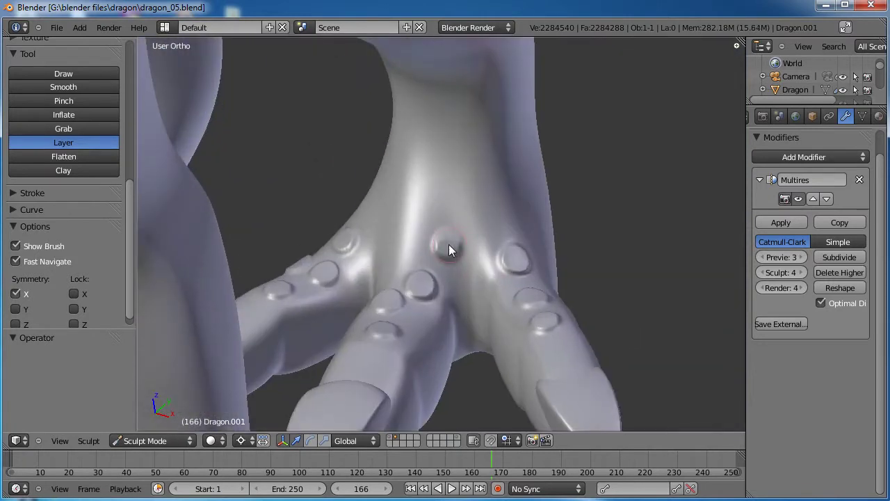
left_click(428, 203)
left_click(481, 217)
mouse_move(379, 203)
middle_mouse_down()
mouse_move(444, 293)
mouse_move(310, 254)
middle_mouse_up()
left_click(291, 244)
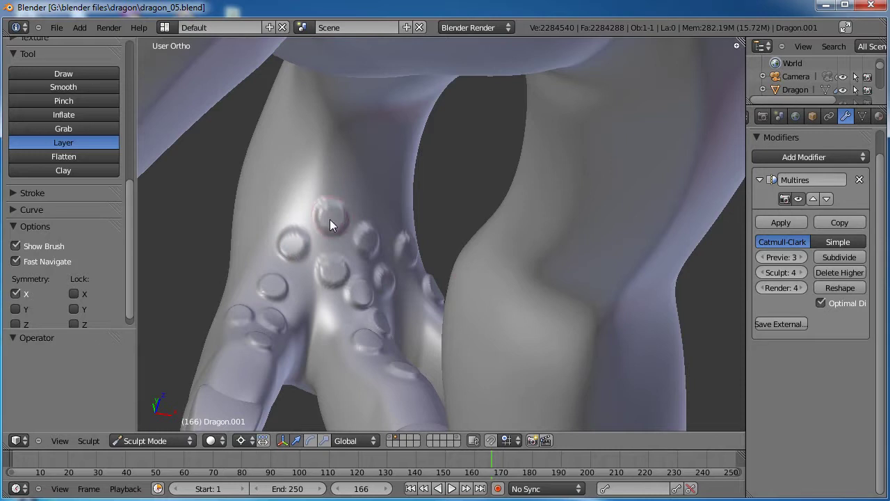
scroll(333, 221, "down", 6)
scroll(536, 317, "down", 4)
middle_click_drag(535, 317, 521, 303)
scroll(515, 313, "up", 5)
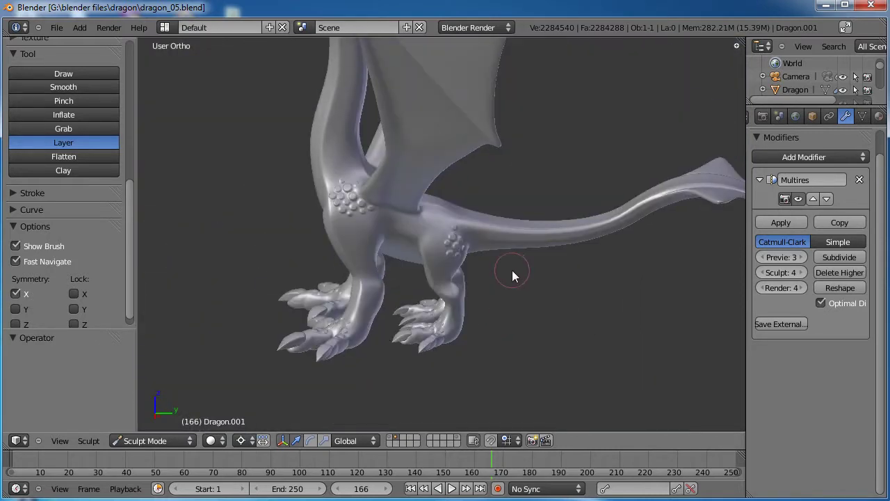
Save the sculpt over dragon_05.blend, then view the chest and wing roots
key("ctrl+s")
middle_click_drag(413, 255, 411, 232)
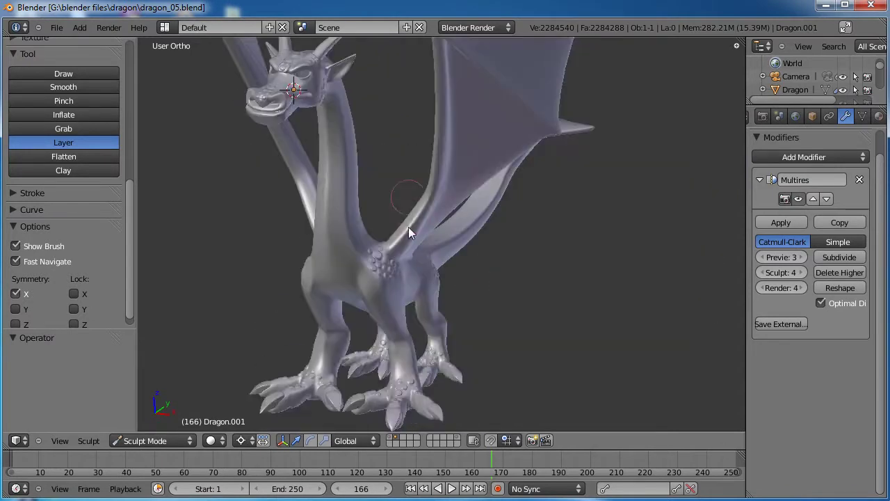
scroll(411, 233, "up", 5)
middle_click_drag(336, 277, 372, 298)
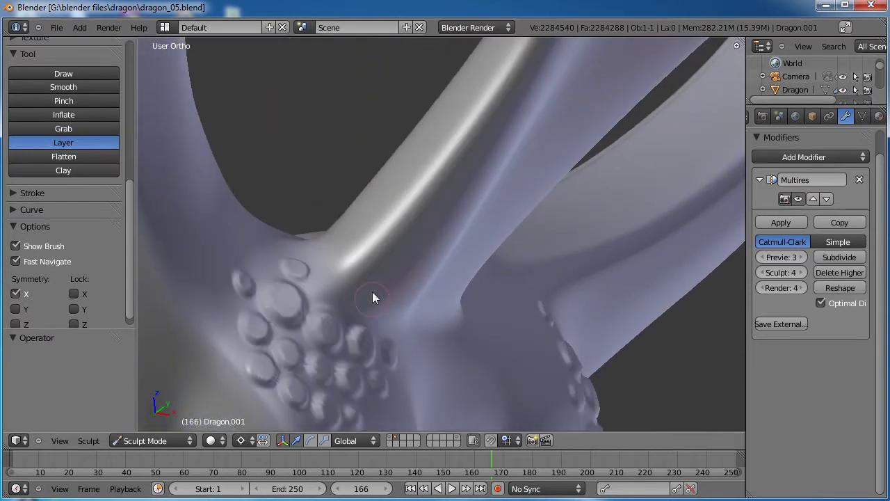
Raise a ring-edged bump on the chest and strengthen the bump on the wing edge
left_click(335, 242)
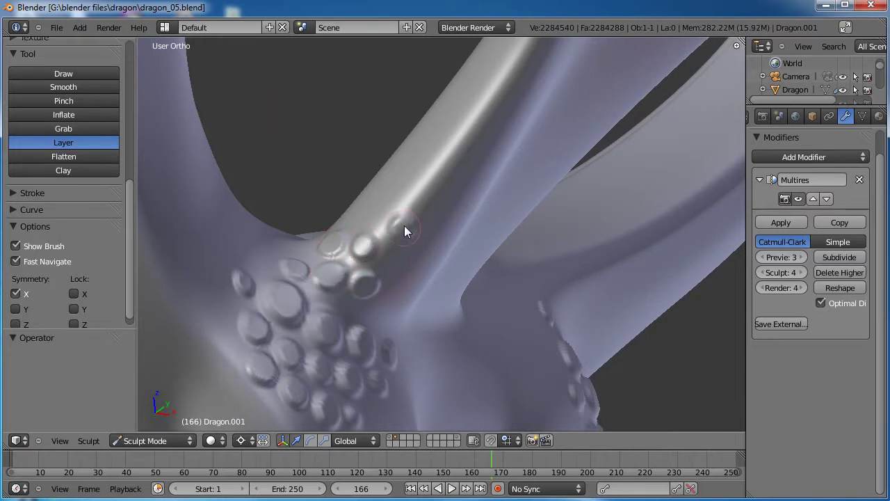
middle_click_drag(431, 251, 433, 356)
scroll(561, 320, "down", 6)
scroll(433, 357, "up", 5)
middle_click_drag(531, 328, 369, 205)
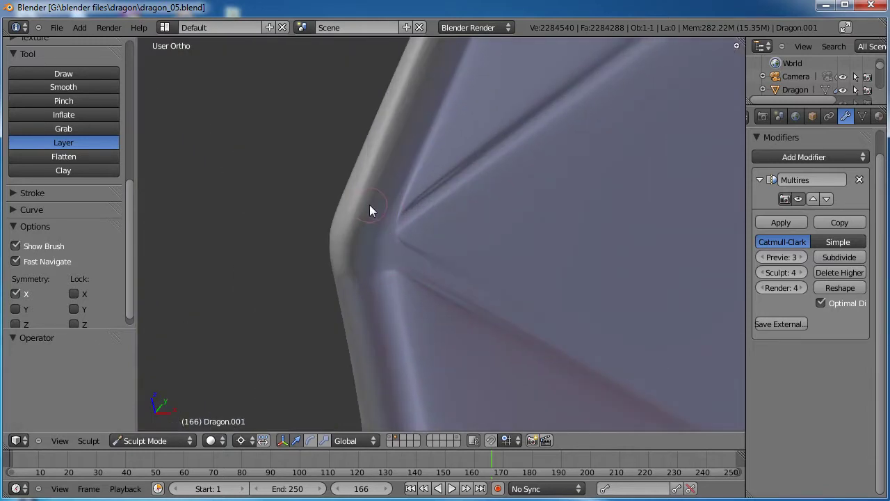
middle_click_drag(372, 243, 592, 287)
left_click(606, 269)
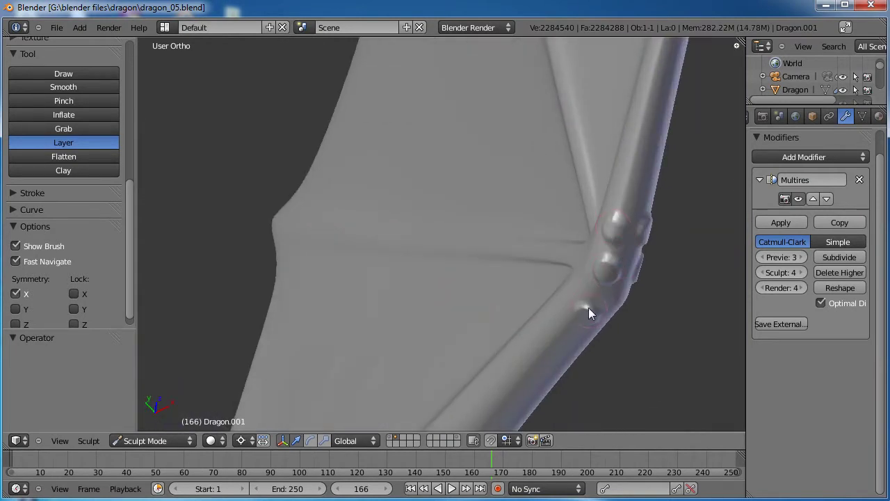
Add two more mirrored Layer bumps on the front of the chest
scroll(595, 324, "down", 10)
middle_click_drag(565, 330, 385, 247)
scroll(420, 333, "up", 8)
middle_click_drag(416, 340, 401, 271)
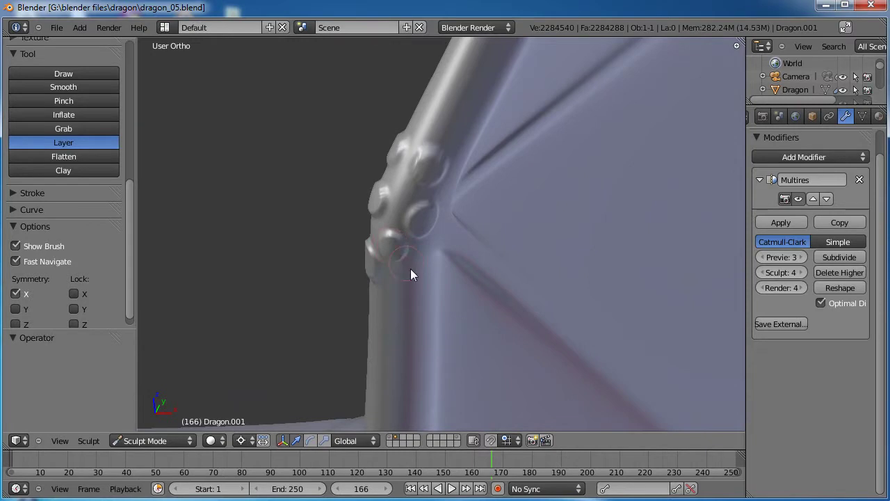
scroll(417, 275, "down", 6)
middle_click_drag(458, 264, 327, 265)
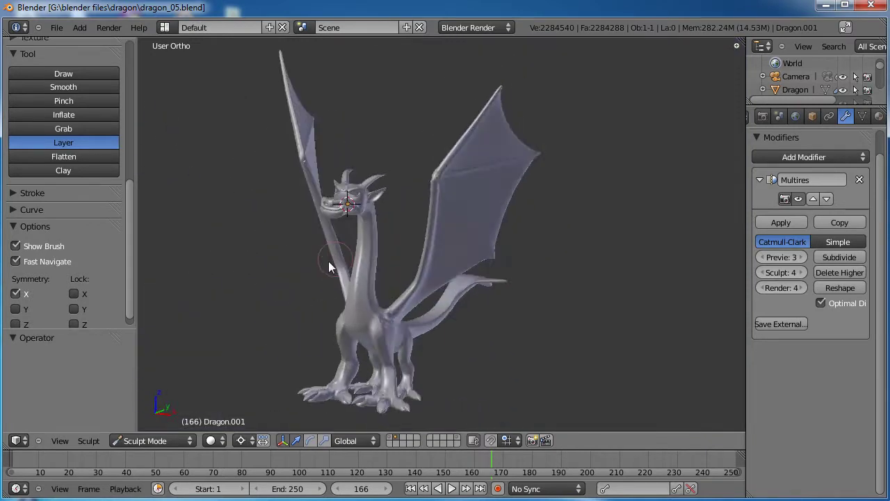
scroll(397, 354, "up", 5)
middle_click_drag(398, 354, 433, 271)
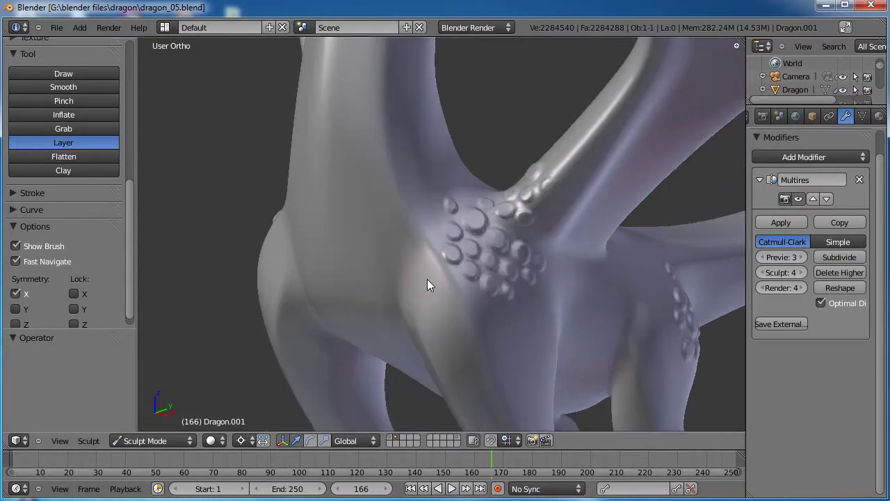
left_click(427, 279)
left_click(441, 304)
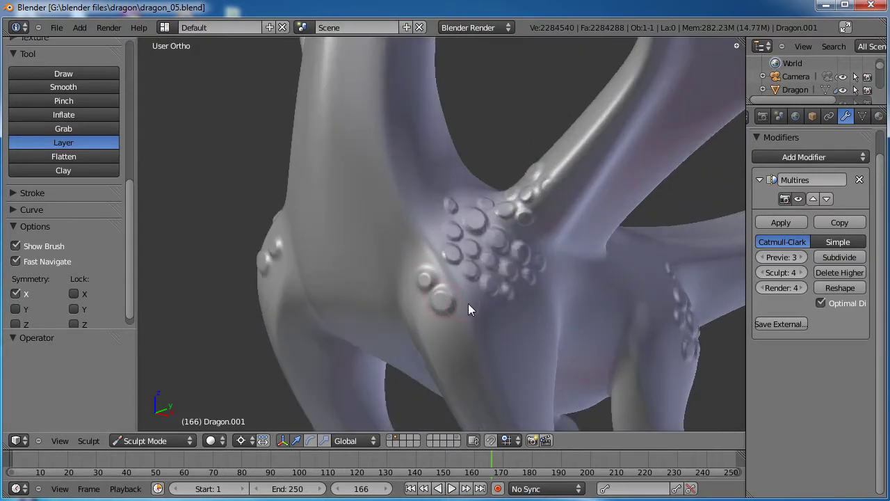
Orbit from the leg and chest bumps around to frame the tail fin
scroll(471, 295, "down", 8)
middle_click_drag(521, 304, 489, 248)
scroll(452, 308, "up", 5)
scroll(474, 233, "up", 2)
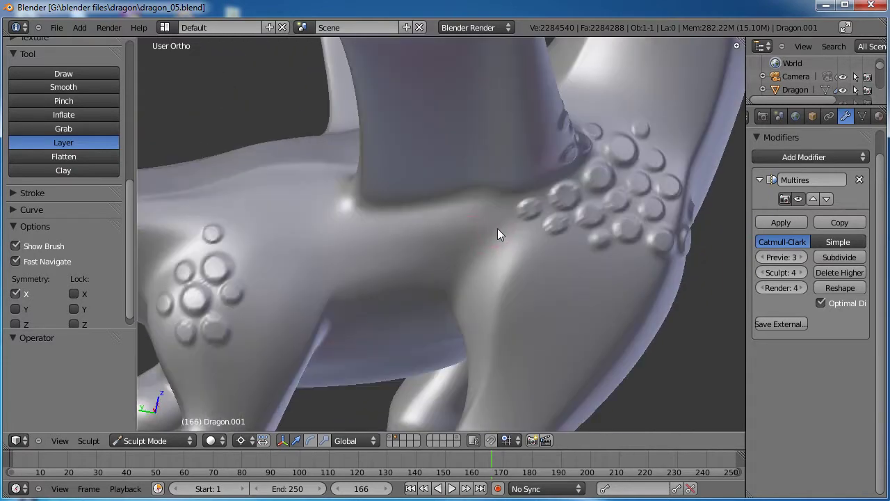
scroll(365, 261, "down", 3)
middle_click_drag(364, 261, 305, 274)
scroll(232, 245, "up", 3)
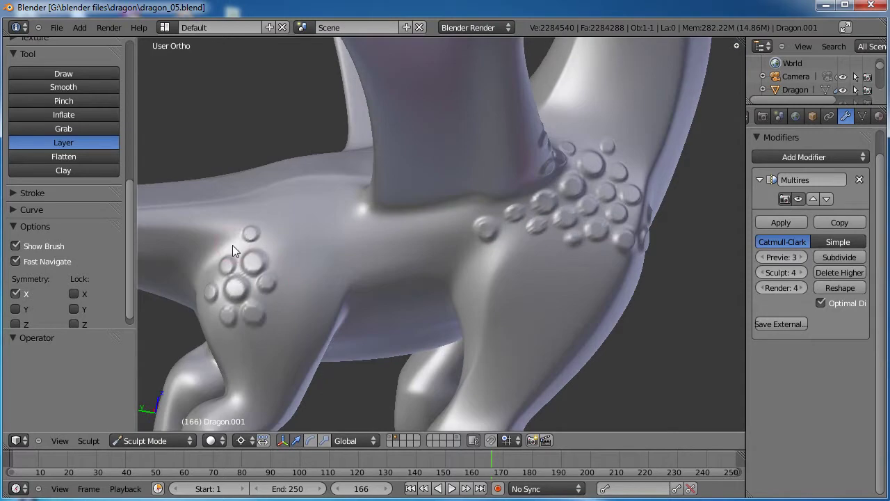
scroll(285, 258, "down", 5)
middle_click_drag(390, 288, 340, 283)
scroll(342, 285, "up", 4)
middle_click_drag(394, 315, 262, 322)
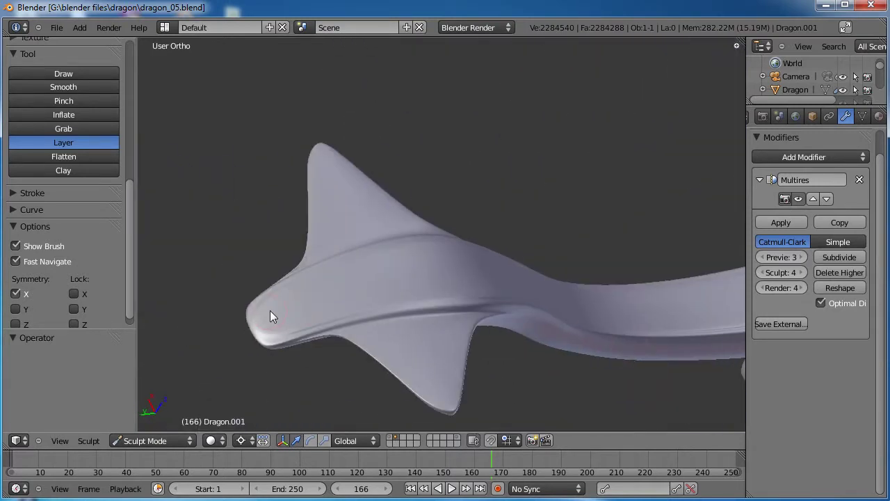
Sculpt trial mirrored bumps on the tail fin, undoing the unwanted ones
left_click(289, 295)
mouse_move(358, 301)
middle_mouse_down("ctrl")
mouse_move(469, 302)
mouse_move(363, 305)
middle_mouse_up("ctrl")
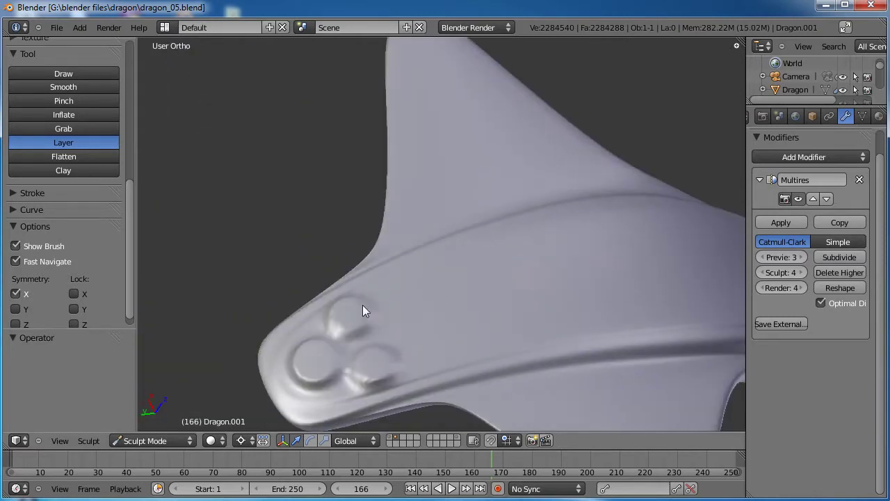
left_click(345, 320)
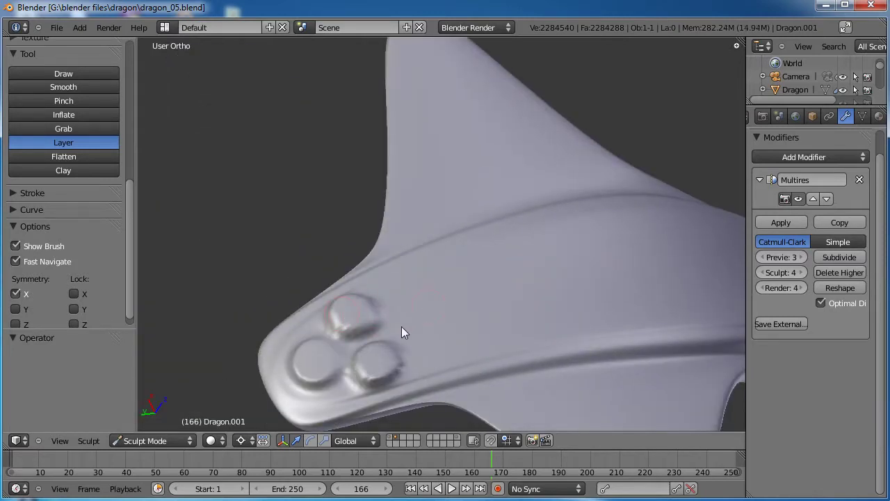
key("ctrl+z")
key("ctrl+z")
key("ctrl+z")
left_click_drag(348, 316, 359, 311)
left_click_drag(414, 287, 405, 286)
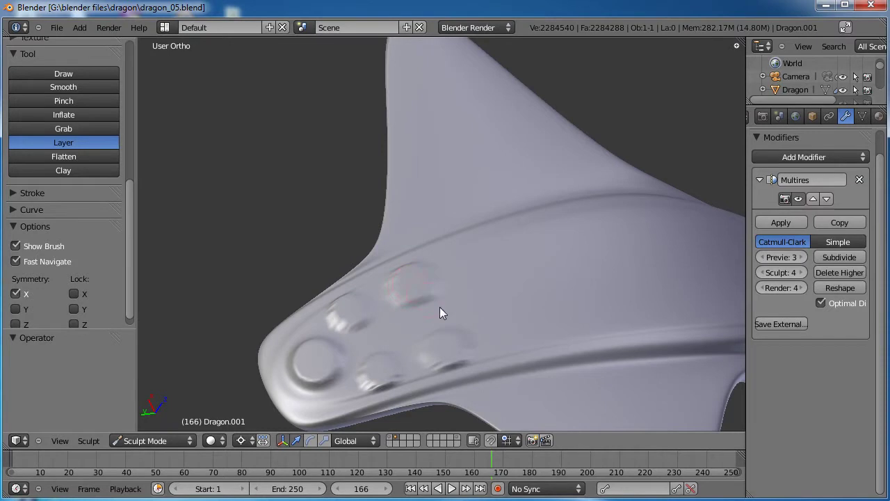
scroll(439, 307, "down", 4)
middle_click_drag(509, 287, 485, 376)
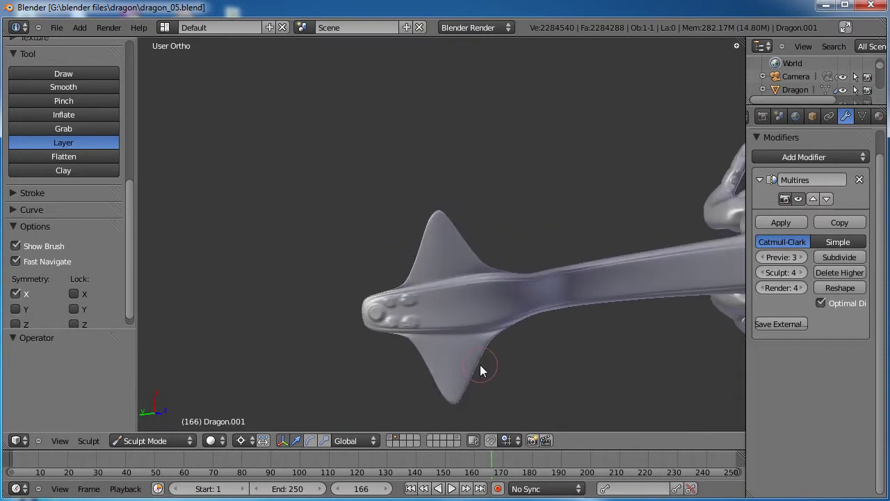
key("ctrl+z")
Try further bump pairs on the tail tip and upper and lower fins, undoing each
scroll(417, 328, "up", 2)
middle_click_drag(444, 339, 459, 275)
left_click_drag(459, 277, 461, 274)
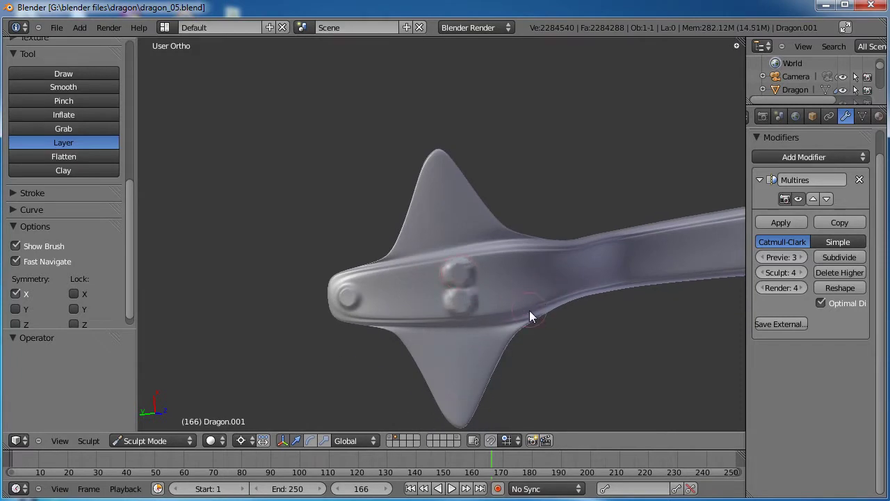
key("ctrl+z")
left_click_drag(530, 287, 534, 278)
key("ctrl+z")
left_click_drag(440, 192, 442, 187)
left_click_drag(444, 226, 445, 225)
middle_click_drag(418, 237, 623, 319)
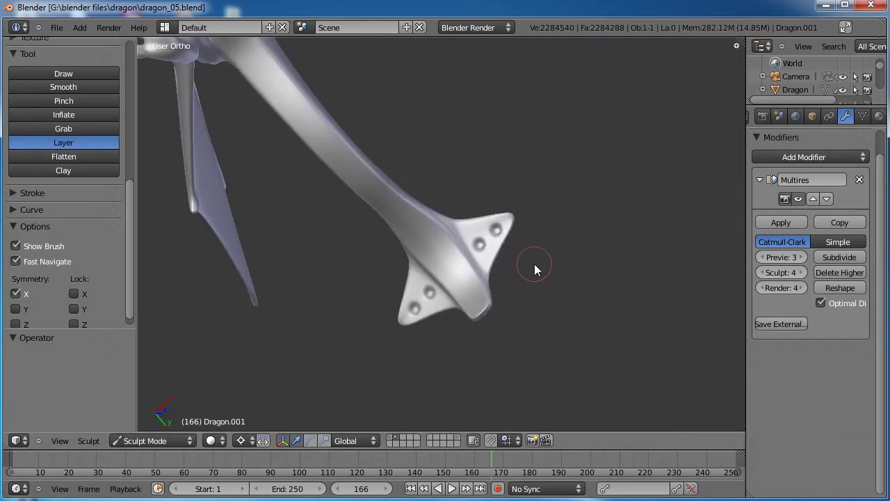
key("ctrl+z")
key("ctrl+z")
middle_click_drag(490, 270, 441, 331)
Add two round Layer bumps on the neck and at its base
left_click(420, 321)
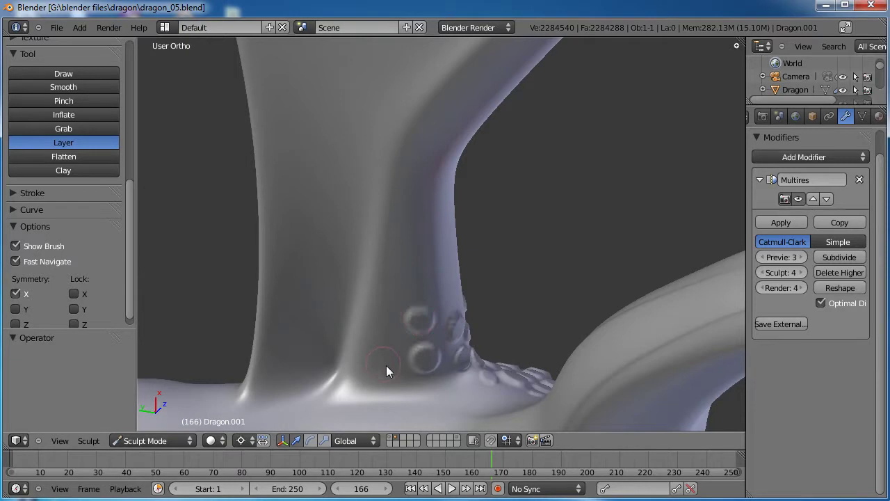
left_click(443, 388)
middle_click_drag(434, 386, 495, 287)
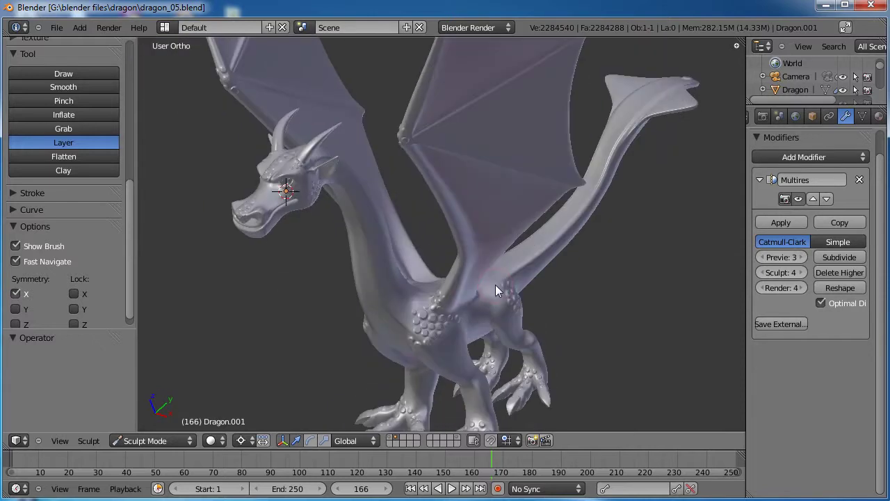
Save over dragon_05.blend again and bring up the interaction mode list
key("ctrl+s")
scroll(496, 286, "down", 5)
middle_click_drag(387, 333, 347, 341)
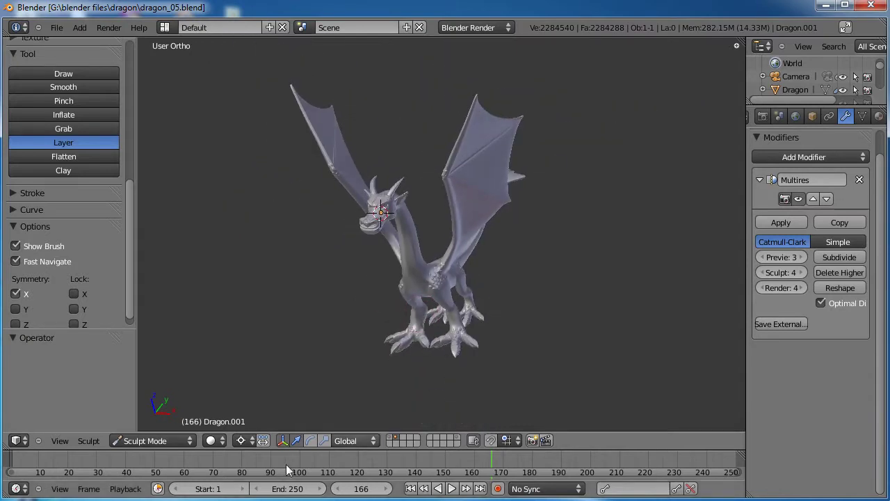
left_click(151, 440)
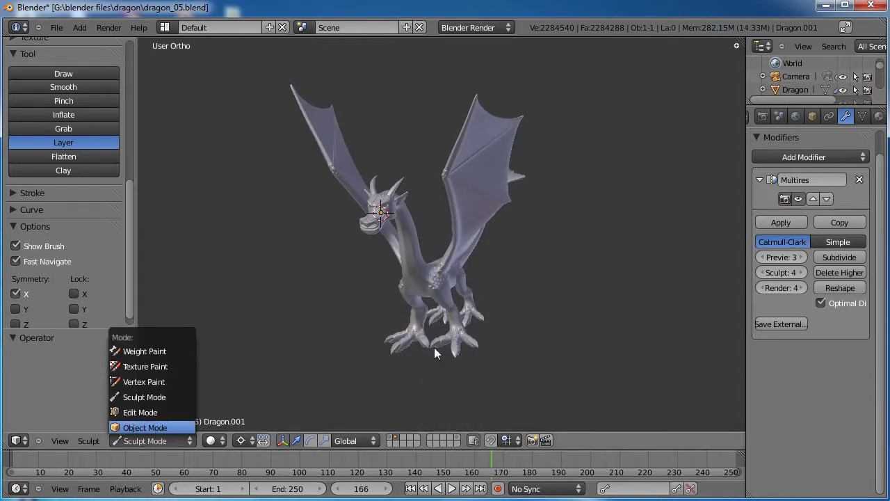
Return to Object Mode, show the base mesh's layer and select the base Dragon
key("Return")
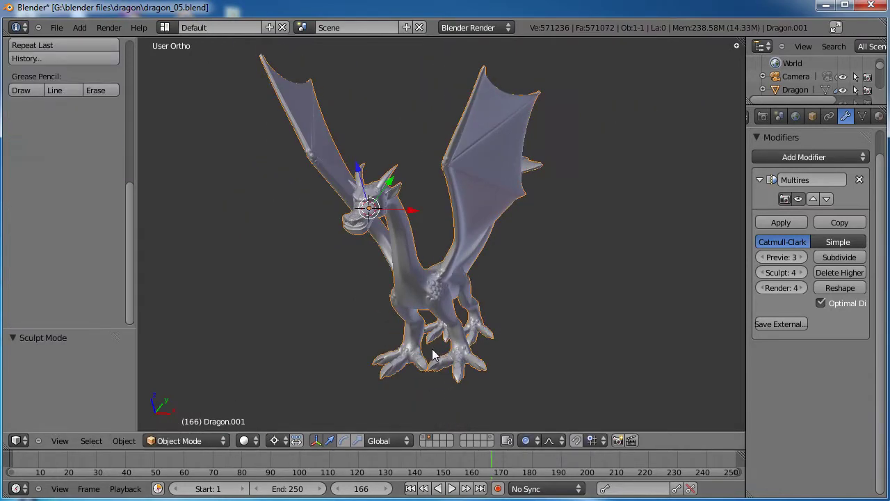
left_click(427, 441)
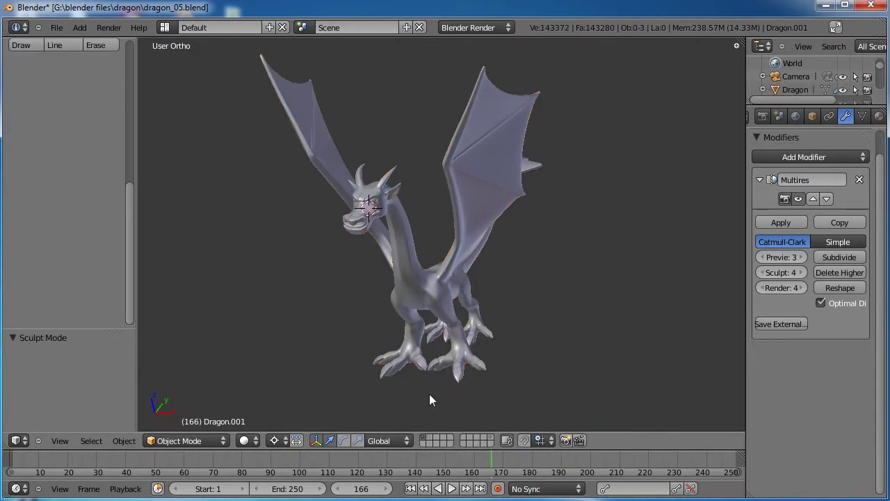
right_click(440, 293)
middle_click_drag(362, 268, 640, 281)
Lower the Subsurf viewport level to 1 and briefly toggle the sculpted dragon's layer
left_click(763, 276)
scroll(485, 312, "up", 1)
middle_click_drag(485, 313, 503, 334, "shift")
left_click(433, 441, "shift")
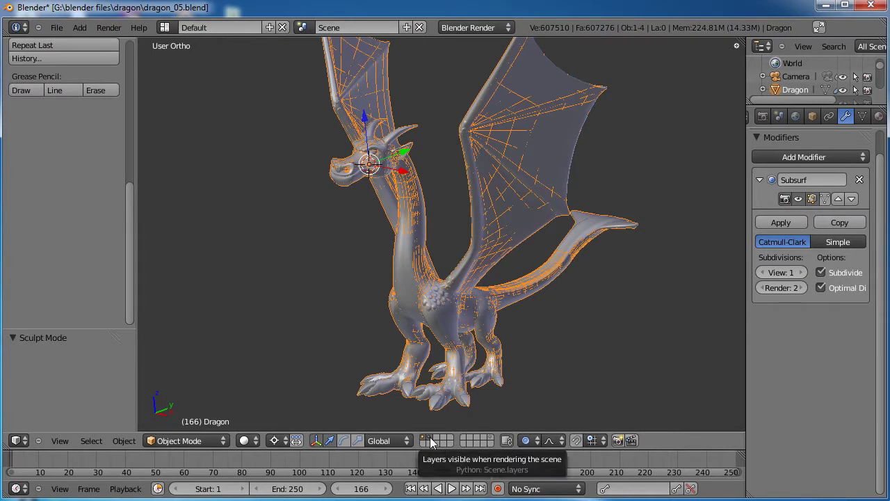
left_click(431, 440, "shift")
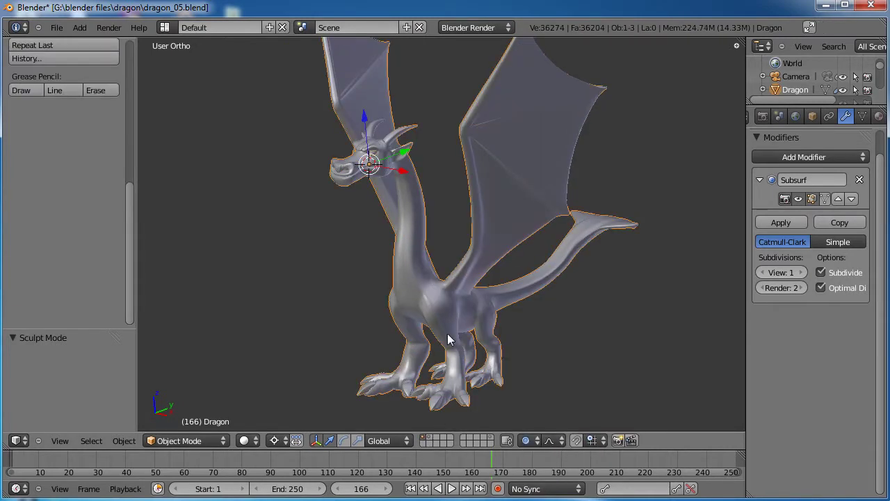
scroll(475, 309, "down", 1)
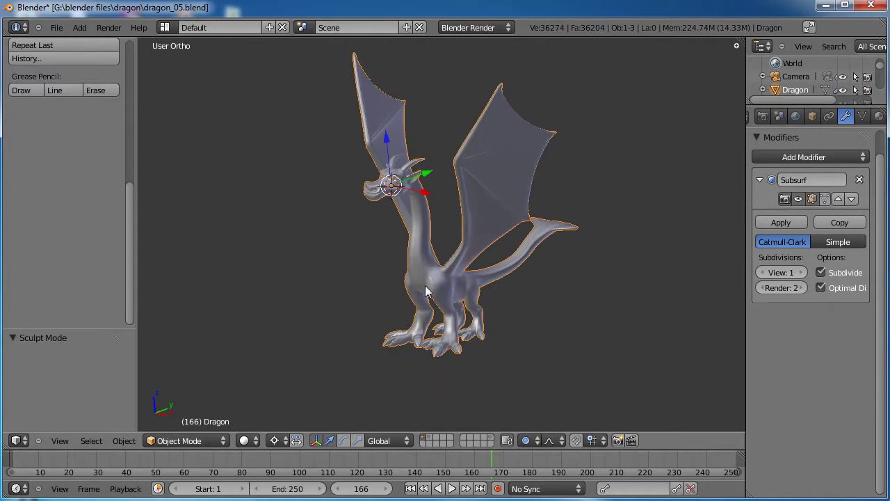
Split the 3D view and turn the left pane into a UV/Image Editor showing Render Result
left_click(165, 27)
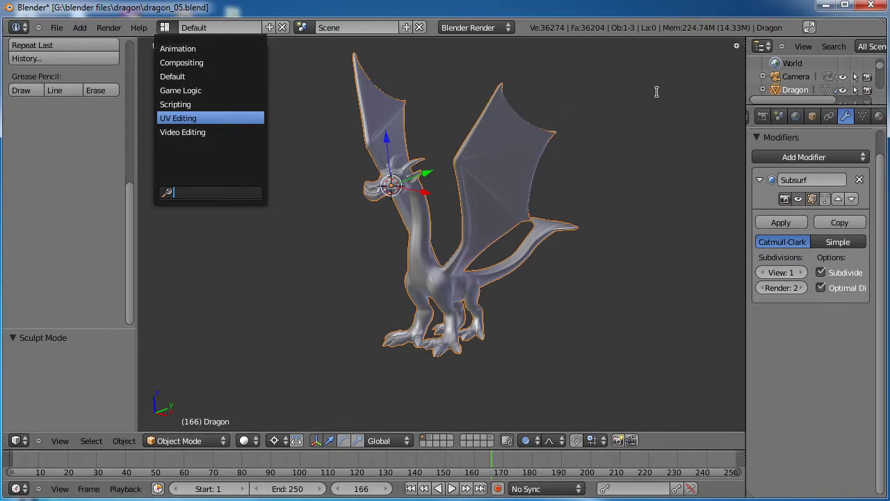
left_click_drag(743, 40, 320, 70)
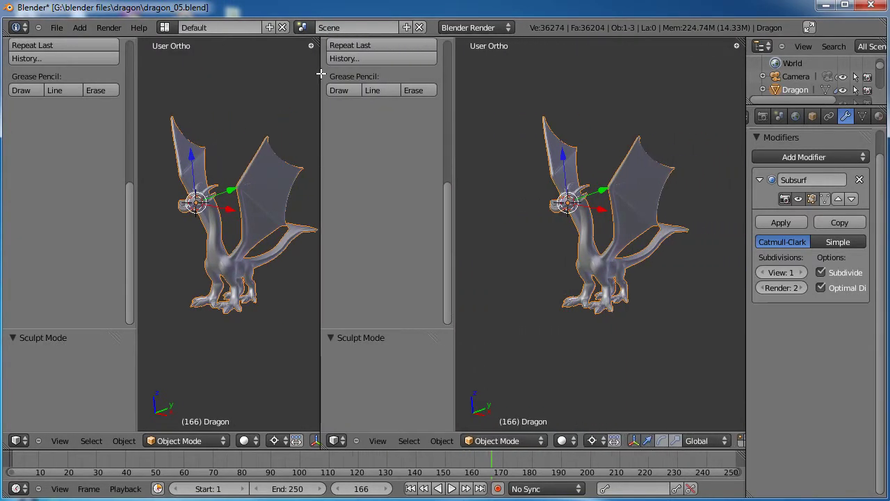
left_click(16, 441)
left_click(15, 441)
left_click(15, 441)
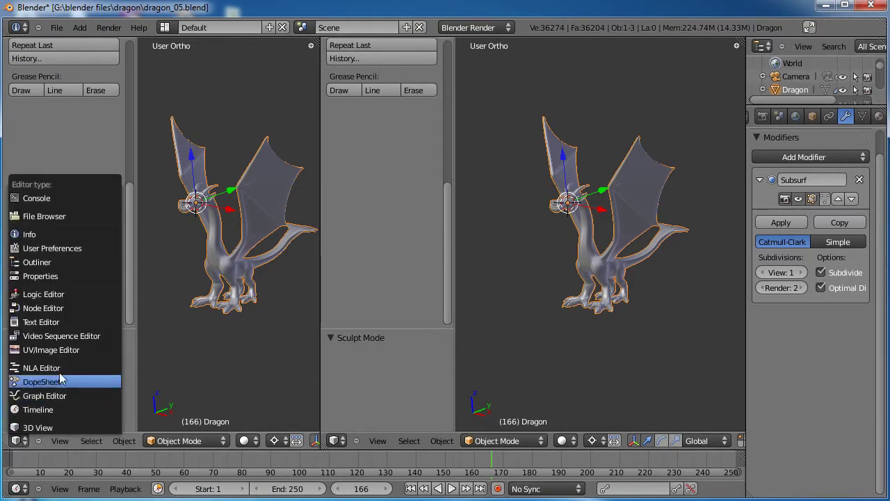
left_click(56, 347)
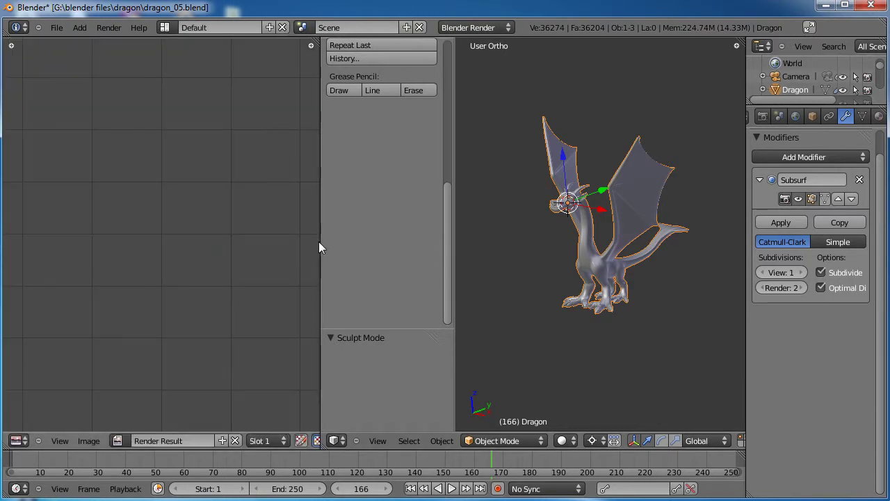
left_click_drag(321, 241, 348, 242)
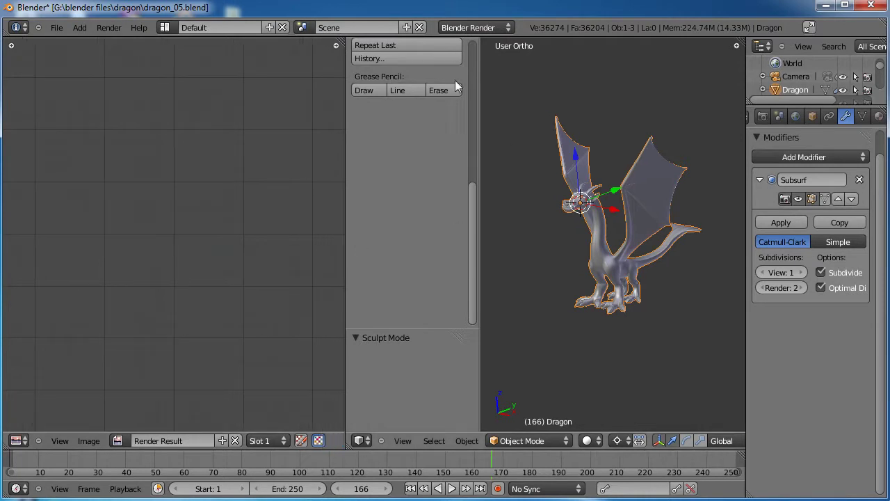
Hide the 3D view's Tool Shelf so the viewport is wider
scroll(462, 215, "up", 5)
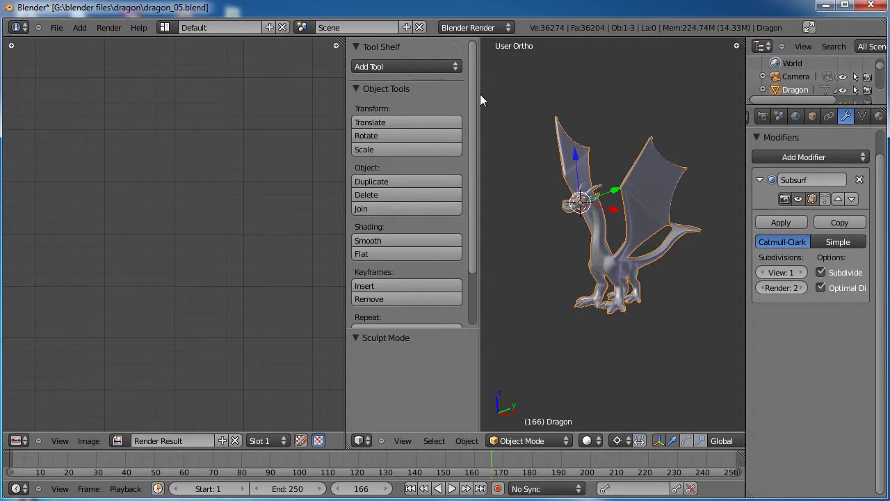
left_click_drag(479, 94, 320, 96)
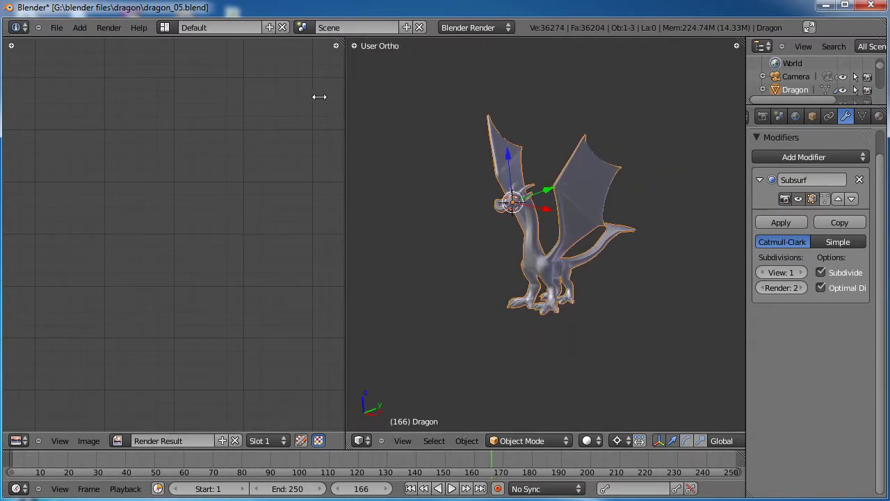
left_click_drag(353, 45, 388, 73)
left_click_drag(352, 46, 340, 63)
left_click(356, 46)
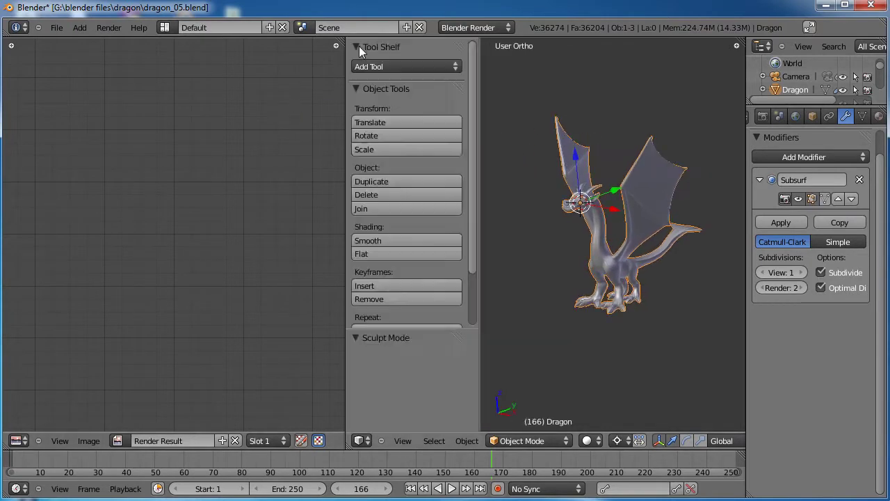
left_click_drag(475, 182, 462, 201)
key("t")
key("t")
key("t")
key("t")
key("t")
key("t")
key("t")
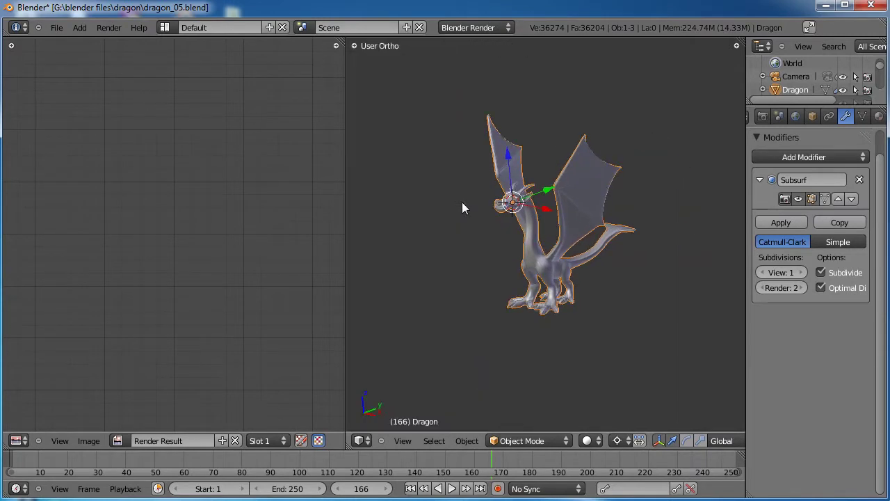
key("t")
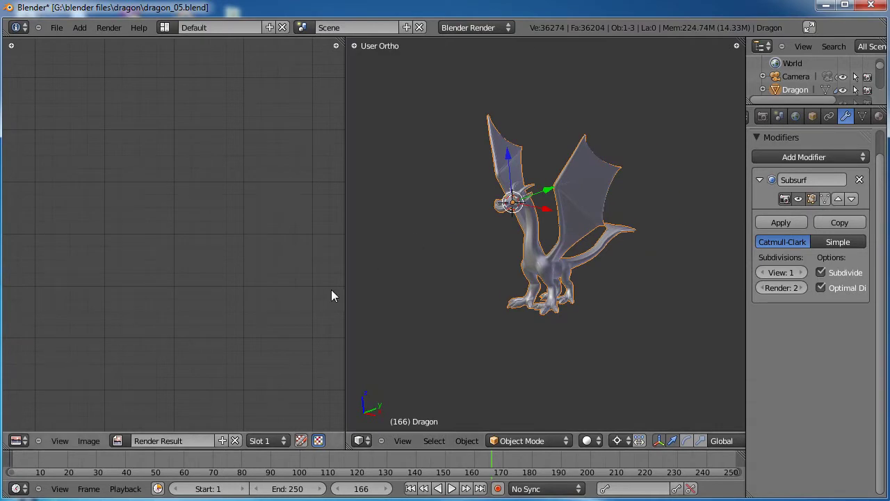
left_click(529, 440)
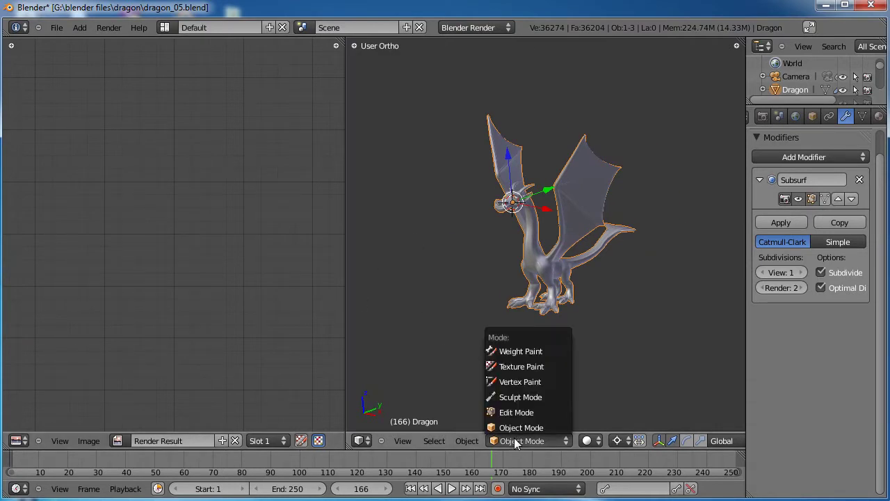
Switch to Texture Paint, then enter Edit Mode with the whole dragon mesh selected
left_click(528, 366)
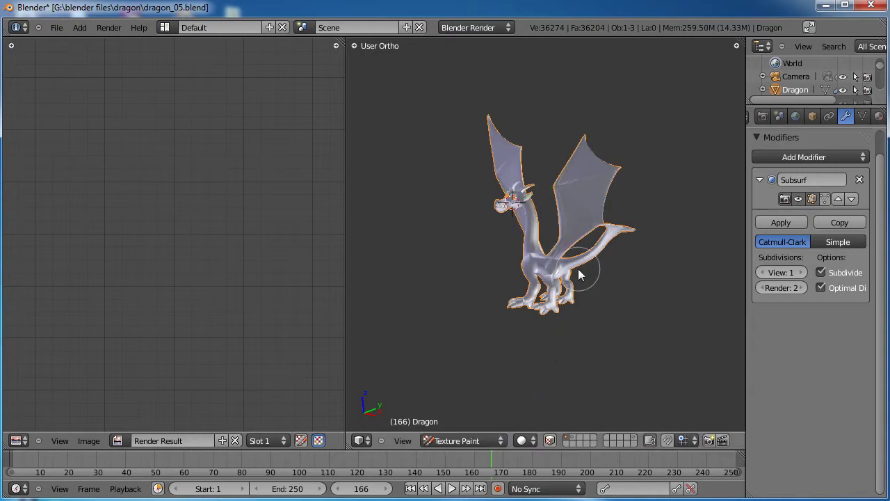
key("Tab")
key("a")
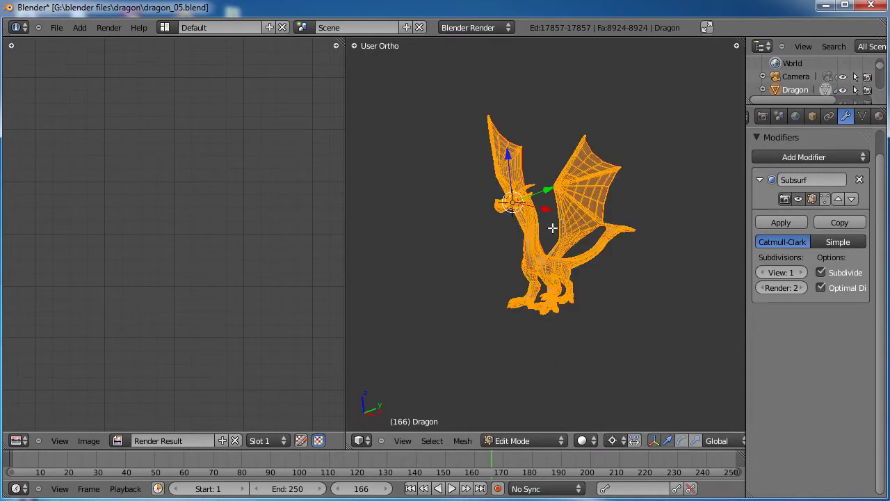
scroll(139, 278, "down", 4)
scroll(138, 279, "up", 1)
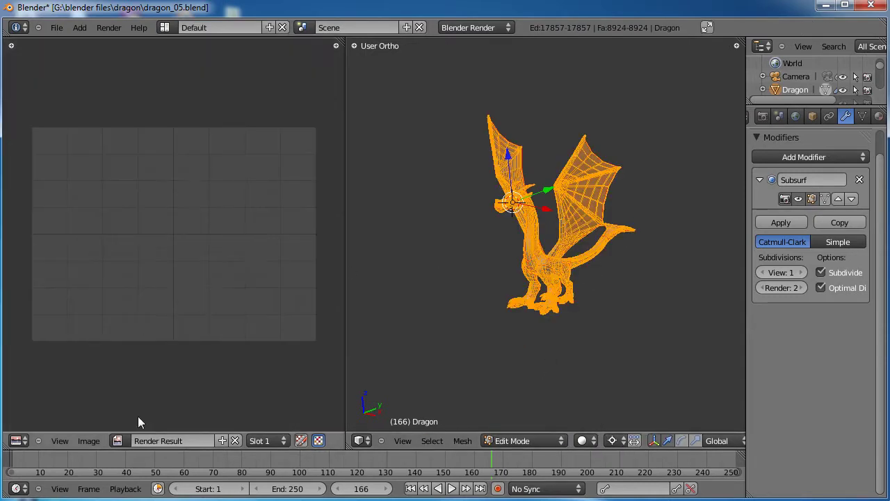
Create a new blank image named Untitled in the image editor
left_click(118, 440)
left_click(86, 441)
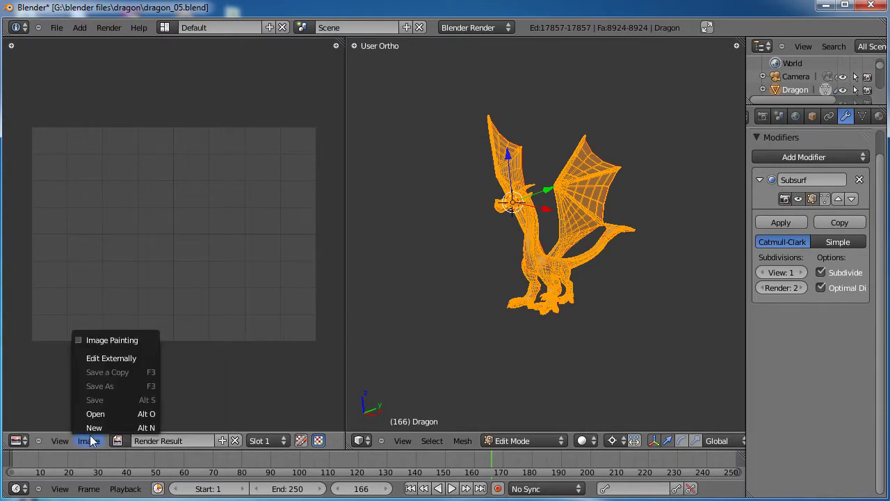
left_click(91, 426)
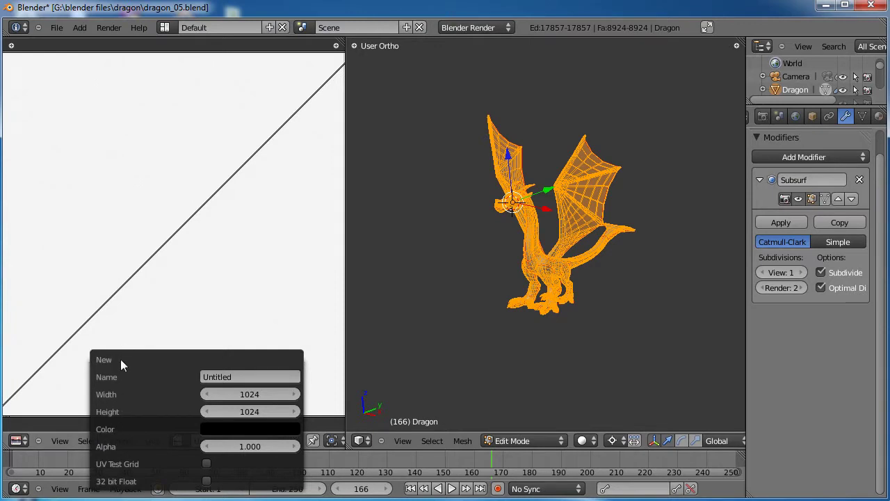
key("Return")
scroll(213, 320, "down", 7)
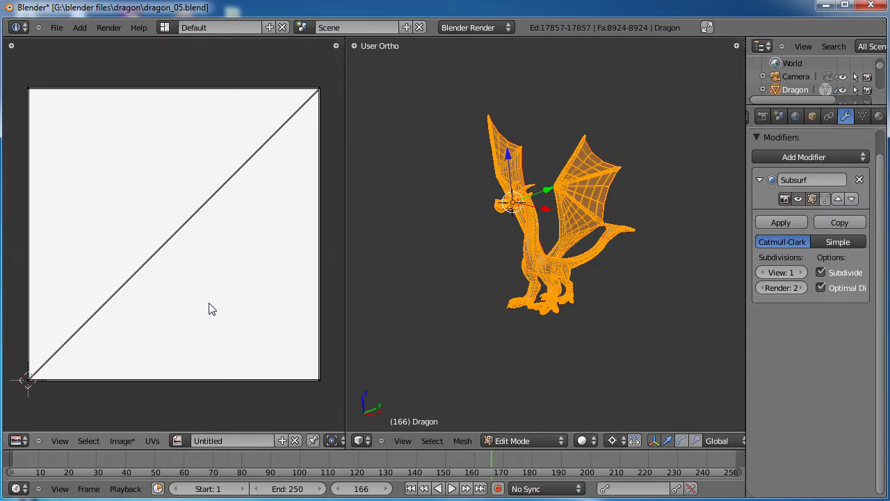
scroll(211, 309, "down", 2)
scroll(211, 309, "up", 3)
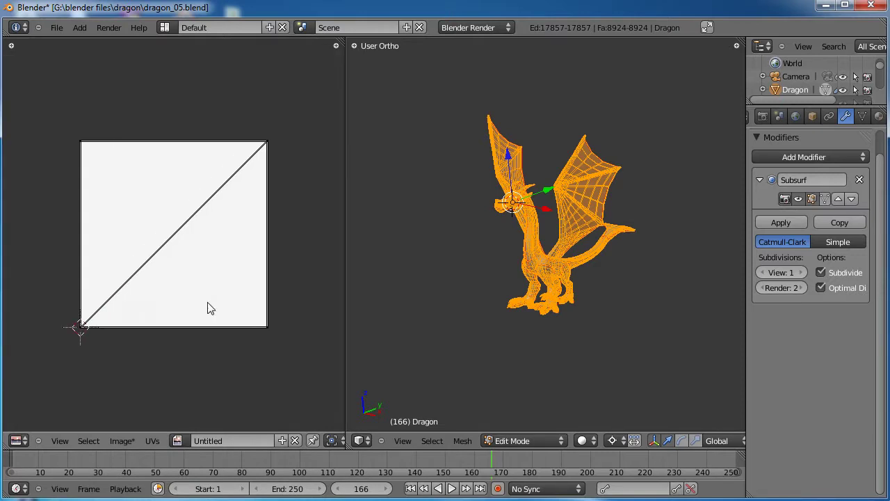
left_click(151, 441)
key("Escape")
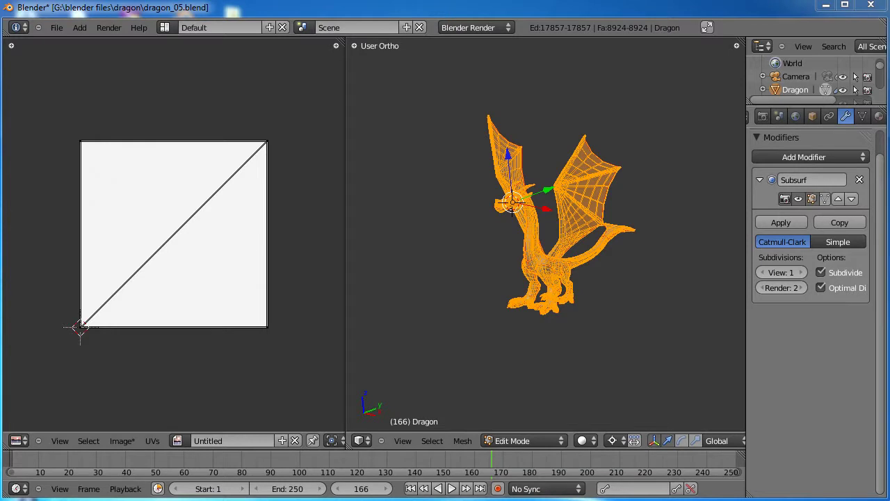
Unwrap the selected dragon mesh via UVs > Unwrap and frame its islands in the UV editor
left_click(153, 441)
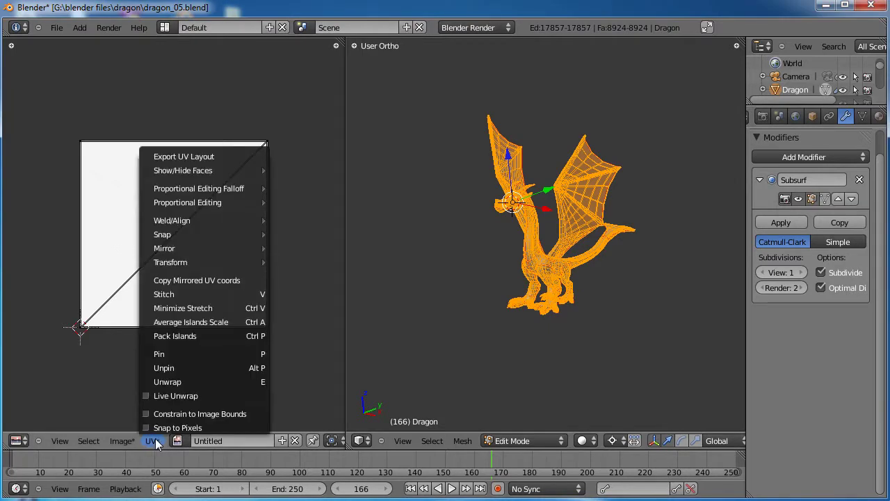
left_click(157, 384)
scroll(174, 277, "up", 2)
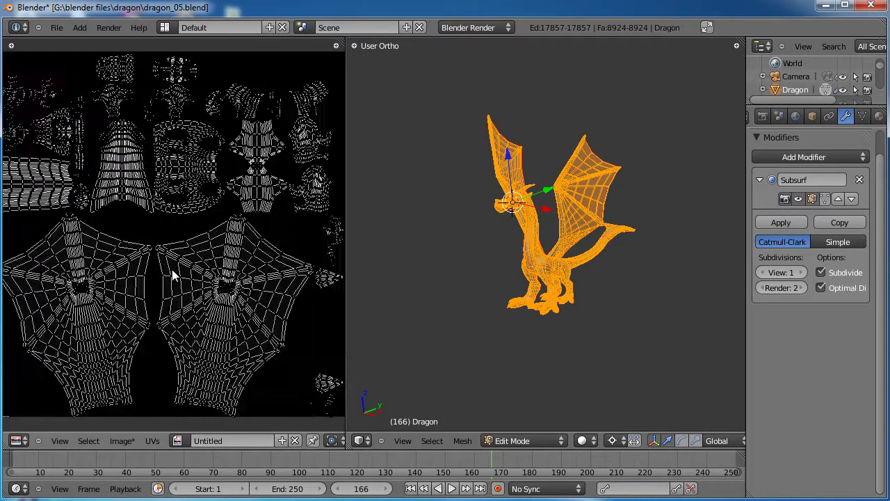
scroll(175, 272, "up", 2)
scroll(175, 273, "down", 2)
scroll(186, 289, "down", 2)
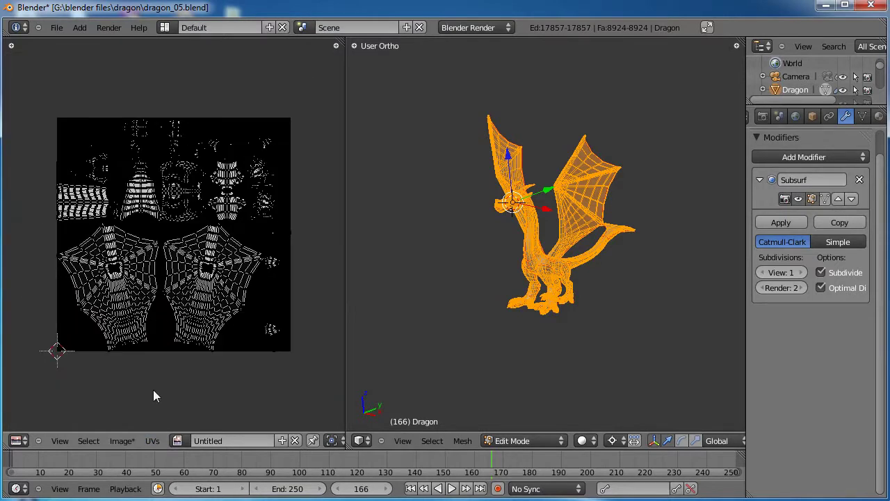
left_click(131, 439)
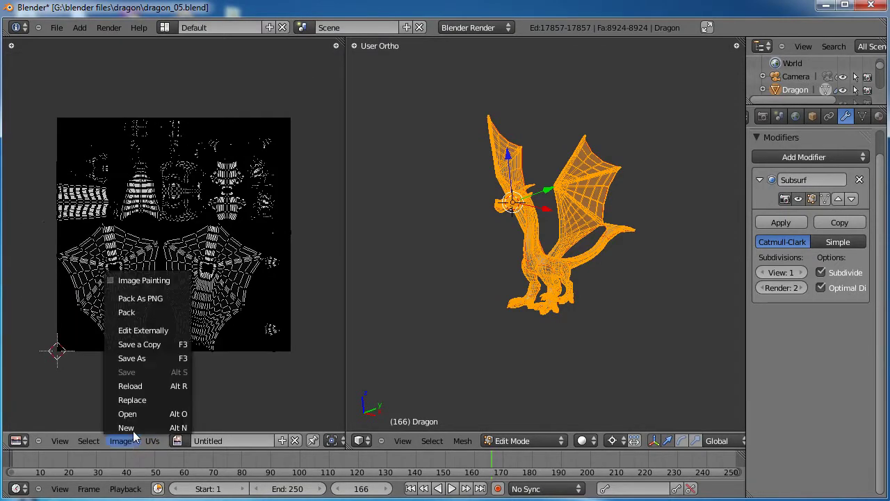
left_click(133, 426)
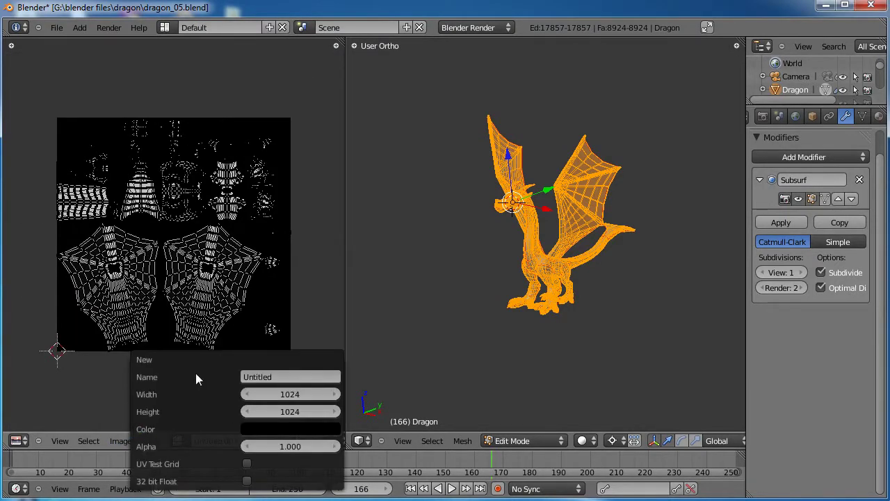
Create a 3000×3000 UV Test Grid image, Untitled.005, behind the UV layout
left_click(248, 464)
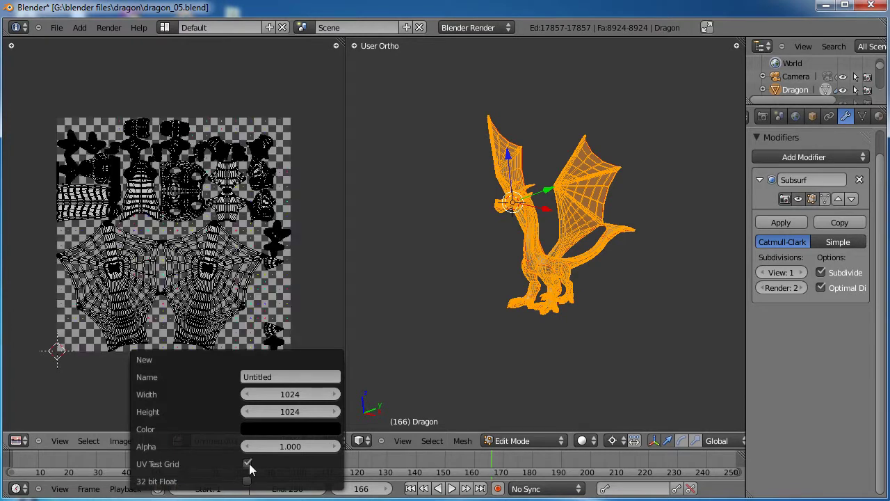
left_click(288, 395)
type("2400")
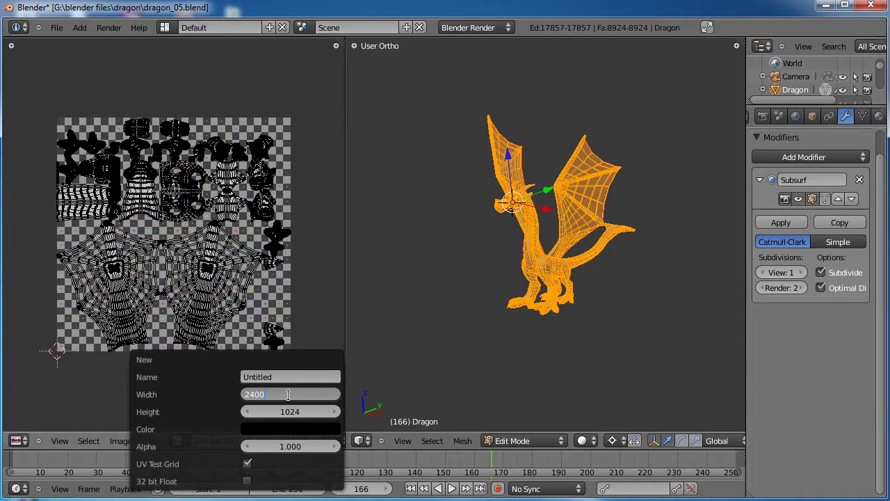
key("Return")
left_click(284, 393)
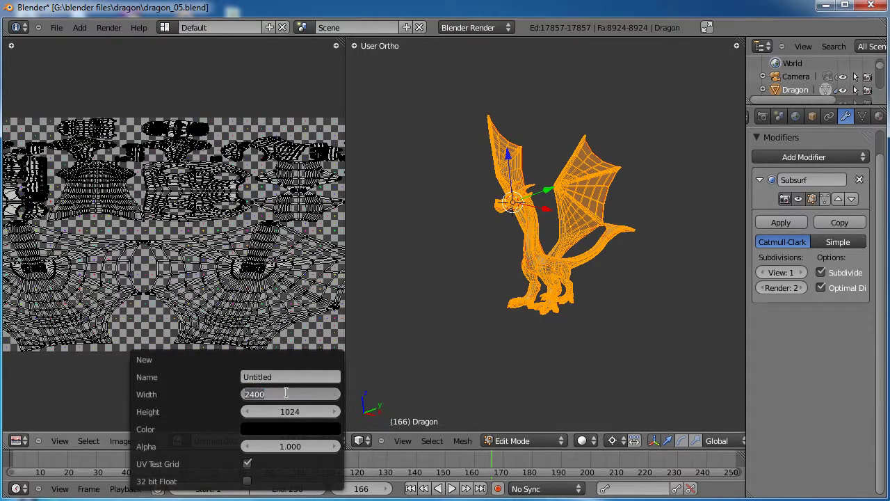
type("3000")
left_click(285, 412)
type("300")
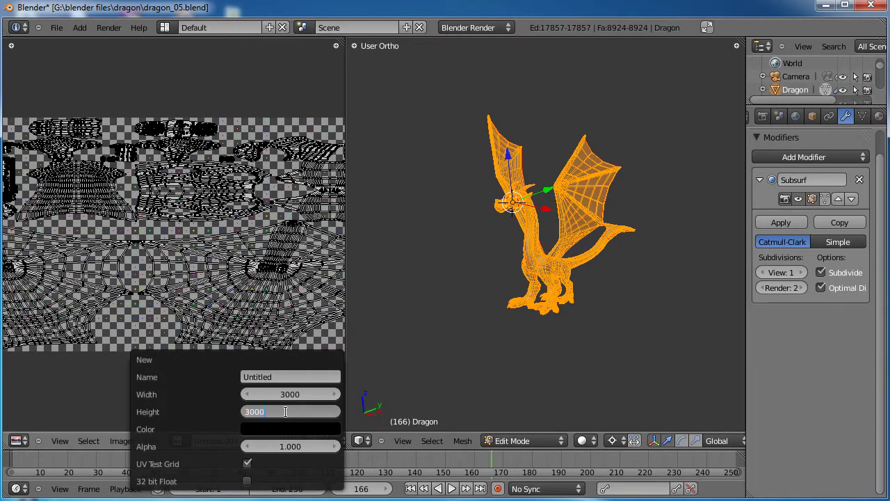
type("0")
key("Return")
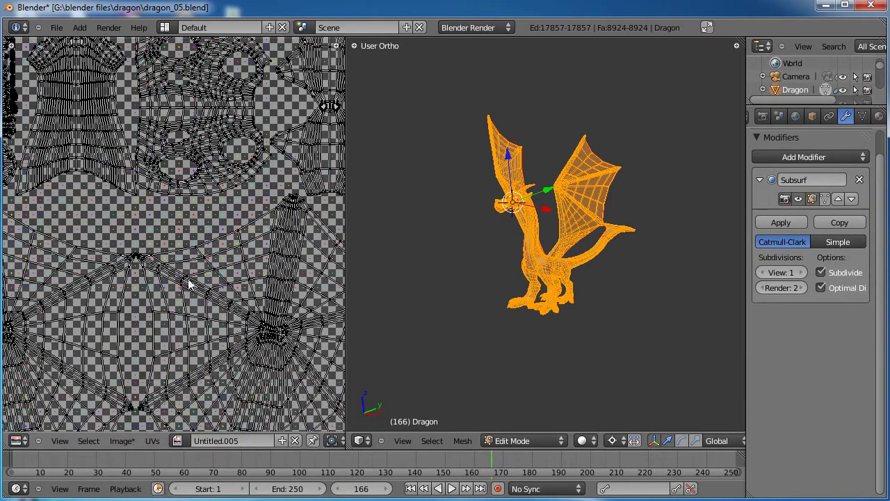
scroll(189, 285, "down", 5)
scroll(190, 285, "up", 2)
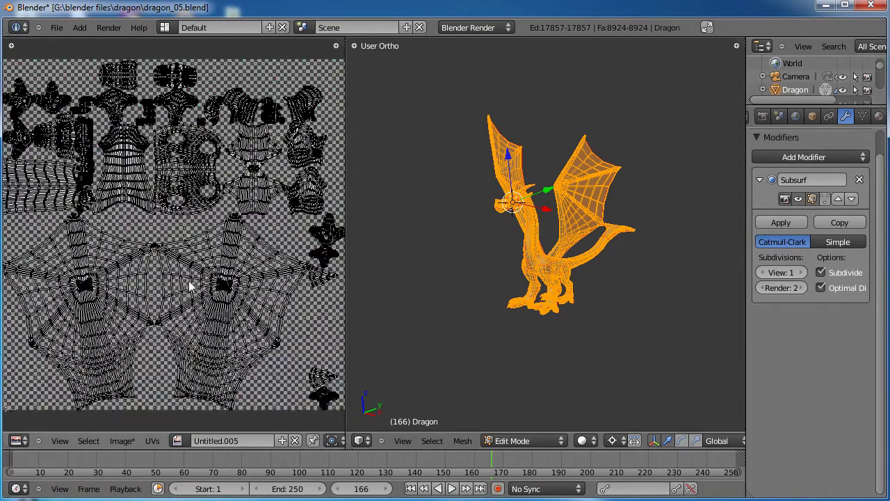
left_click(582, 440)
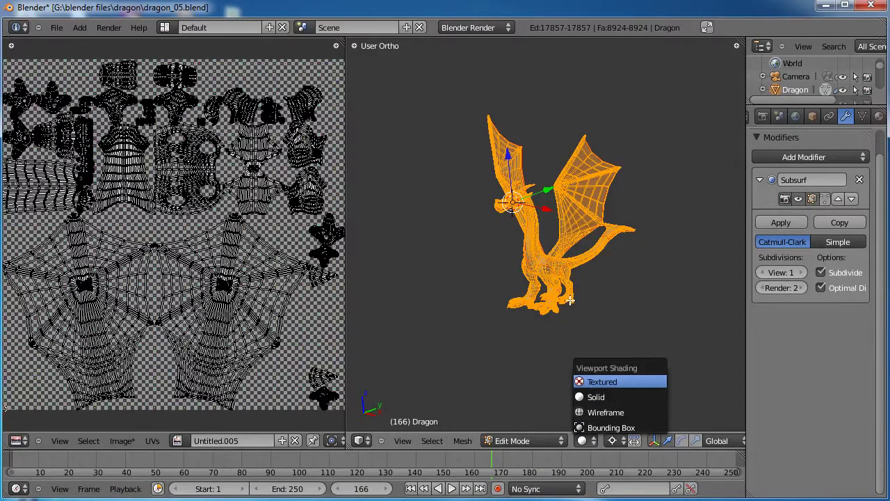
Show the dragon with textured shading, deselected and back in Object Mode
key("Return")
scroll(567, 301, "up", 2)
scroll(567, 302, "up", 2)
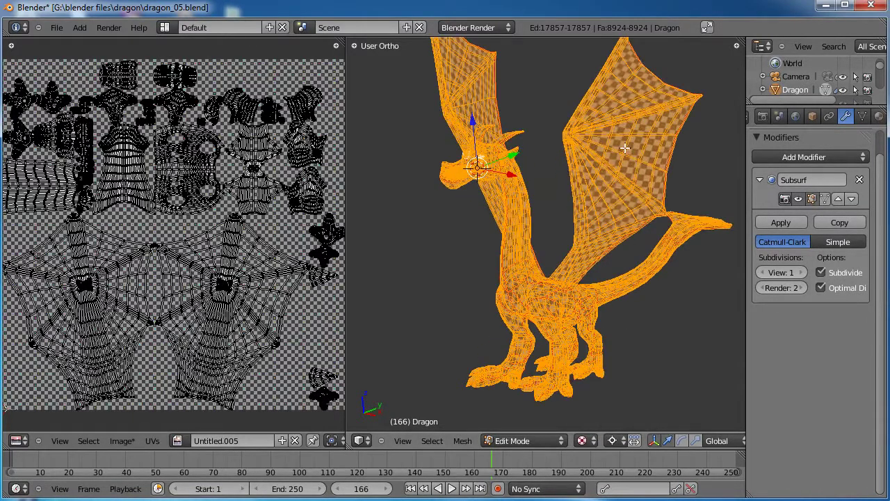
key("a")
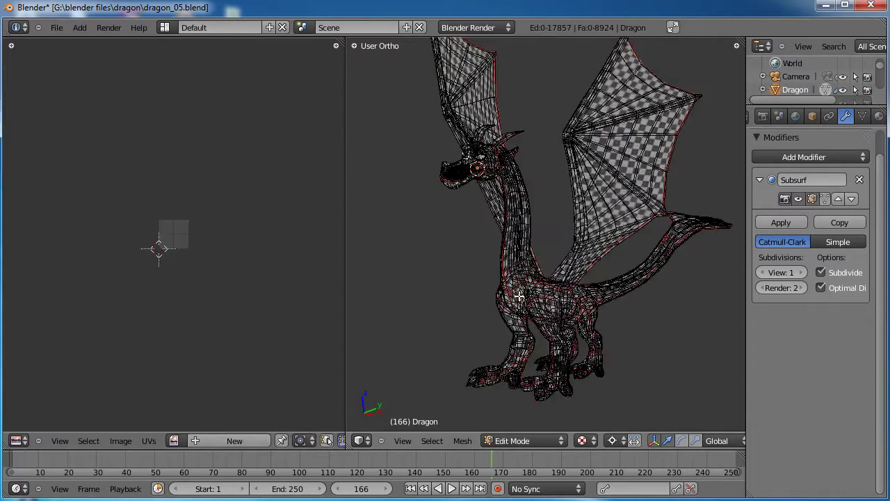
left_click(526, 440)
left_click(515, 429)
middle_click_drag(556, 254, 536, 246)
scroll(536, 296, "up", 5)
scroll(536, 296, "down", 5)
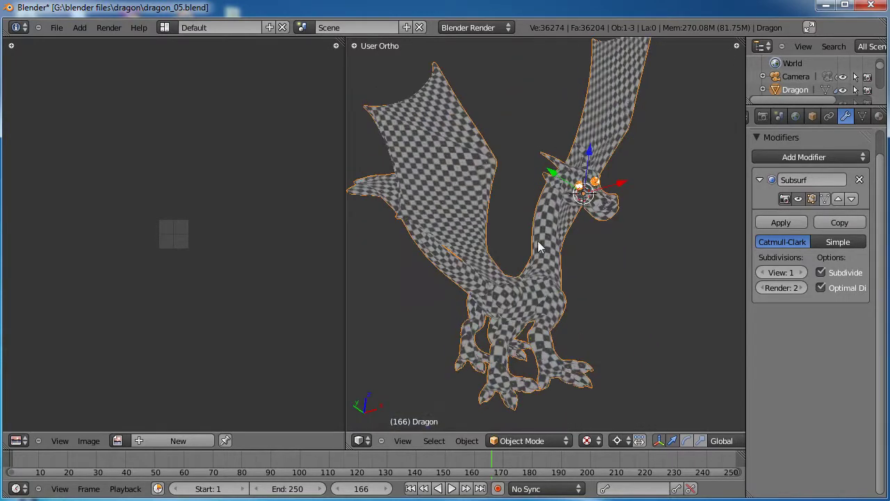
Select the whole dragon mesh in Edit Mode and recalculate its normals to face consistently
left_click(351, 46)
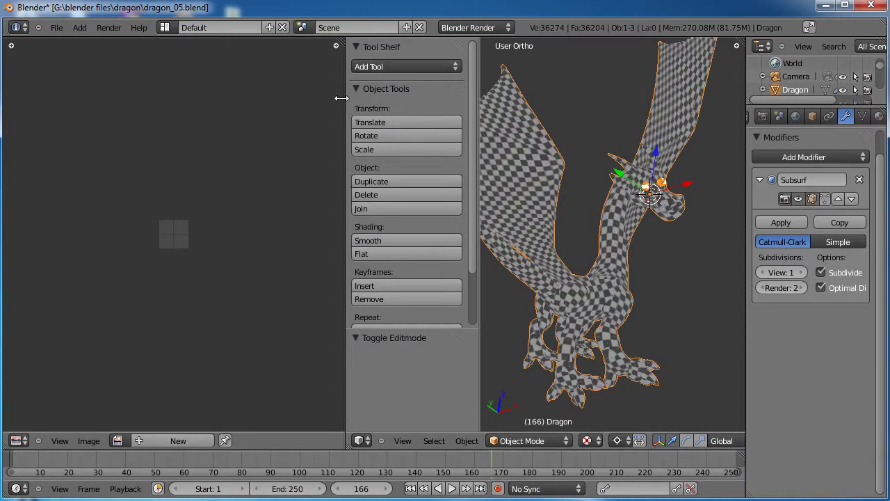
left_click_drag(346, 96, 232, 111)
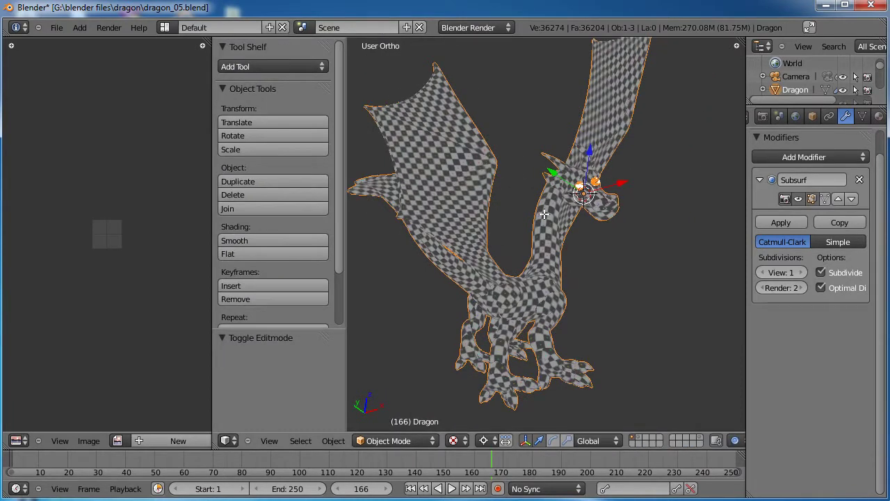
key("Tab")
key("a")
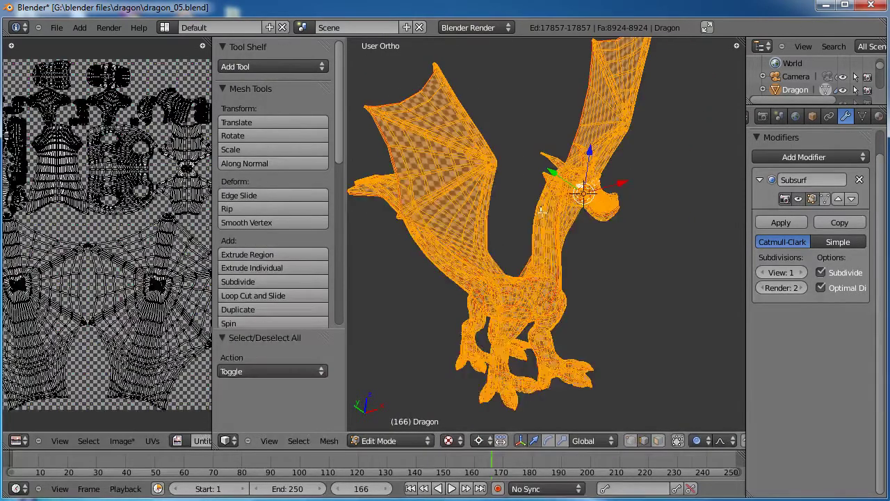
key("ctrl+n")
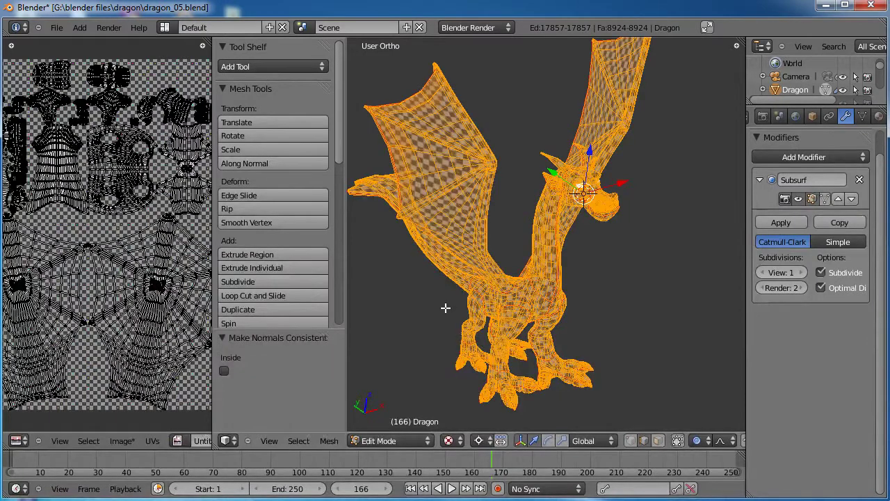
key("Tab")
Inspect the dragon from below and check its UV layout in Edit Mode
middle_click_drag(446, 309, 613, 242)
middle_click_drag(532, 319, 563, 255)
scroll(538, 270, "down", 1)
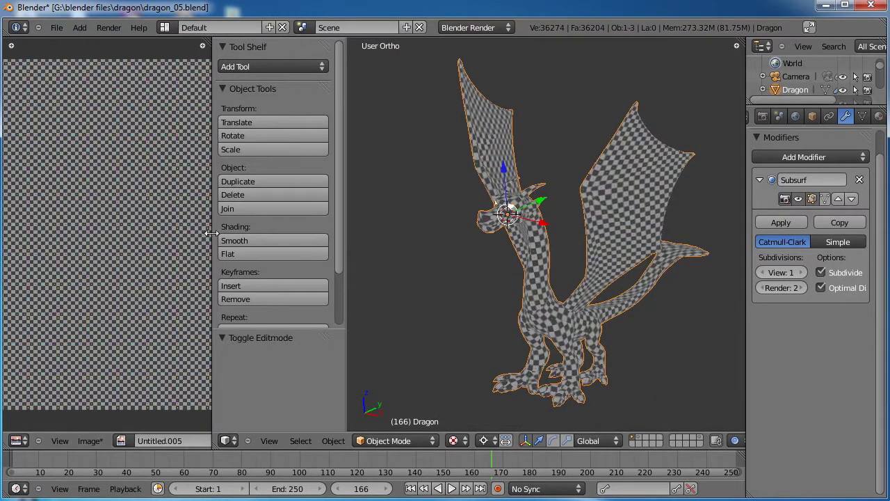
left_click_drag(211, 234, 268, 234)
key("Tab")
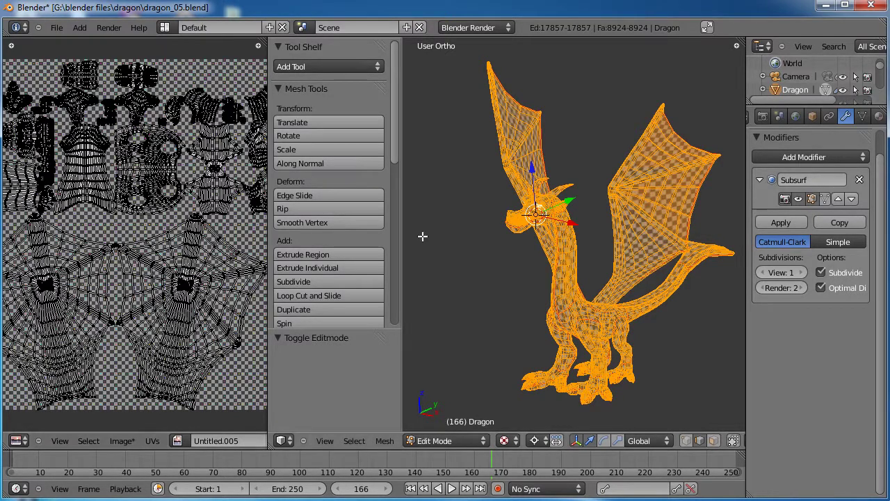
key("Tab")
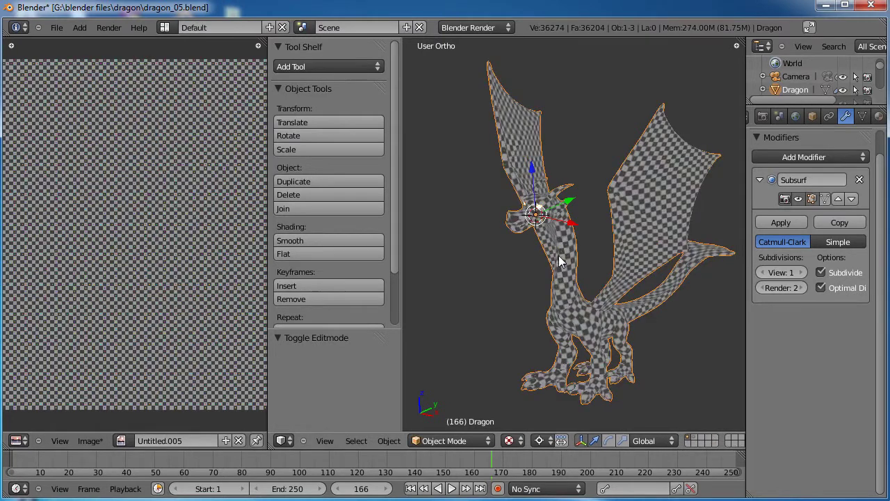
Save over dragon_05.blend and hide the tool shelf
key("ctrl+s")
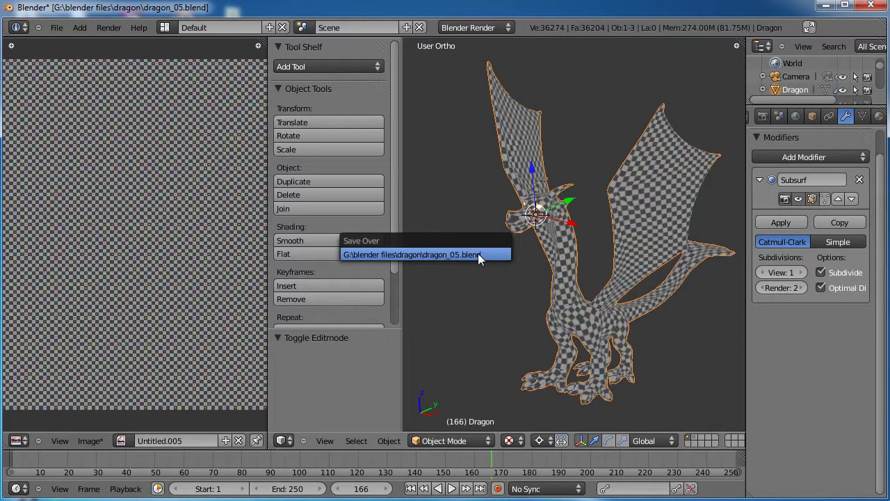
left_click(478, 255)
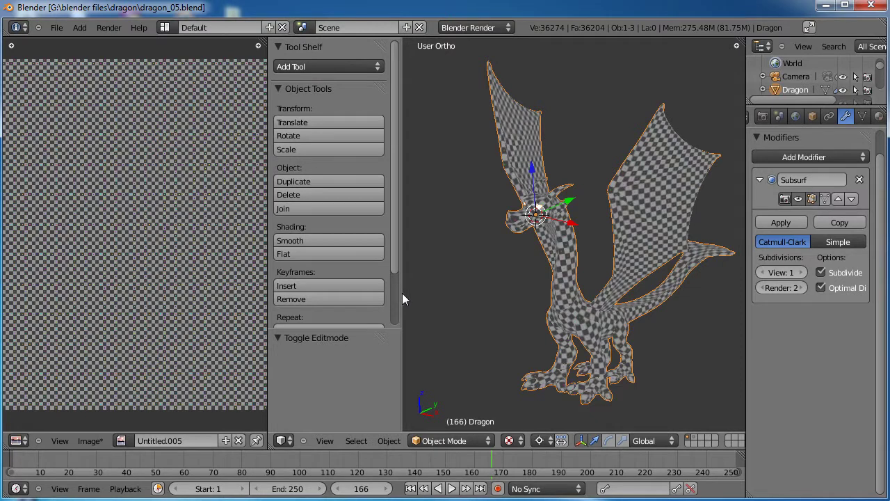
key("t")
middle_click_drag(431, 291, 446, 384)
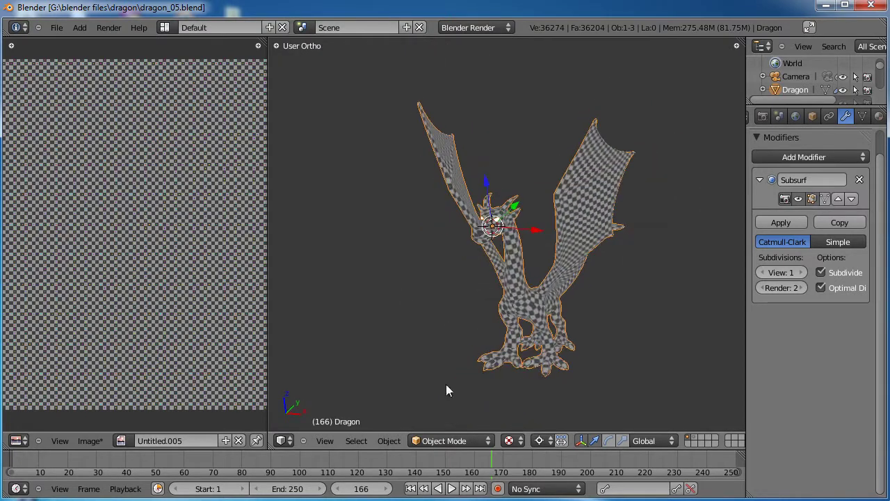
Switch to Solid shading, show the sculpted dragon's layer and make Dragon.001 active
left_click(510, 440)
left_click(521, 396)
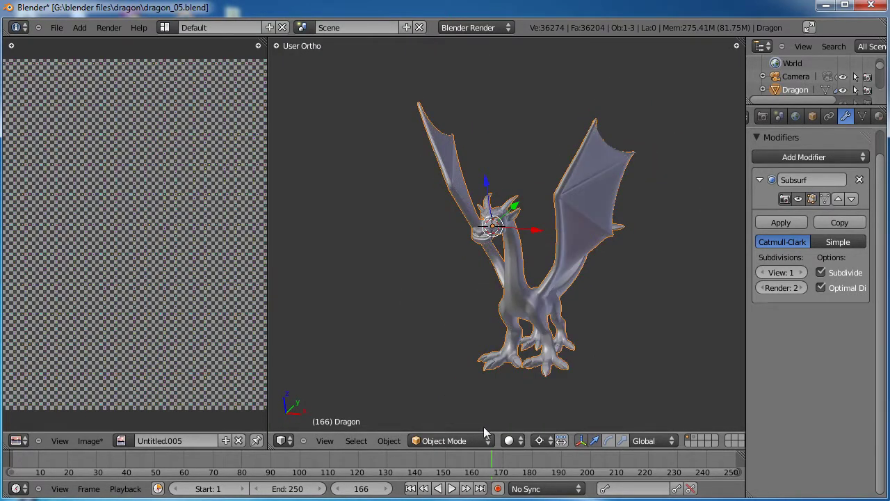
left_click(695, 441, "shift")
scroll(608, 355, "up", 2)
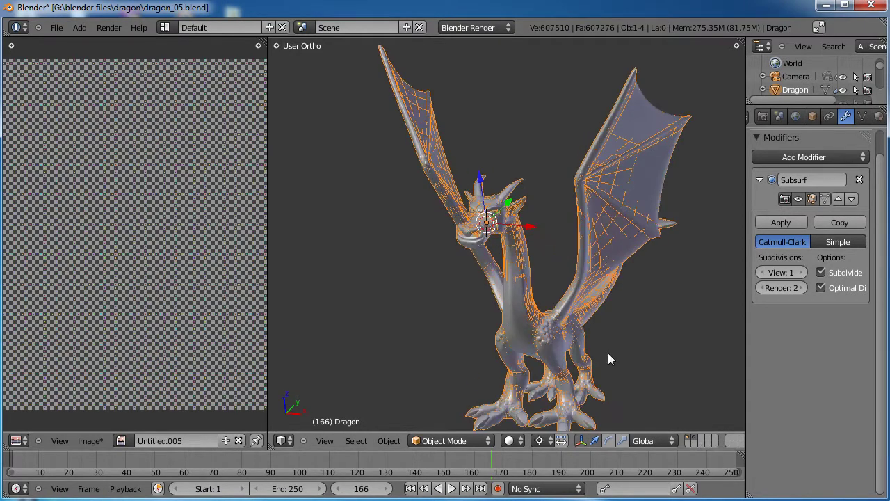
right_click(546, 356)
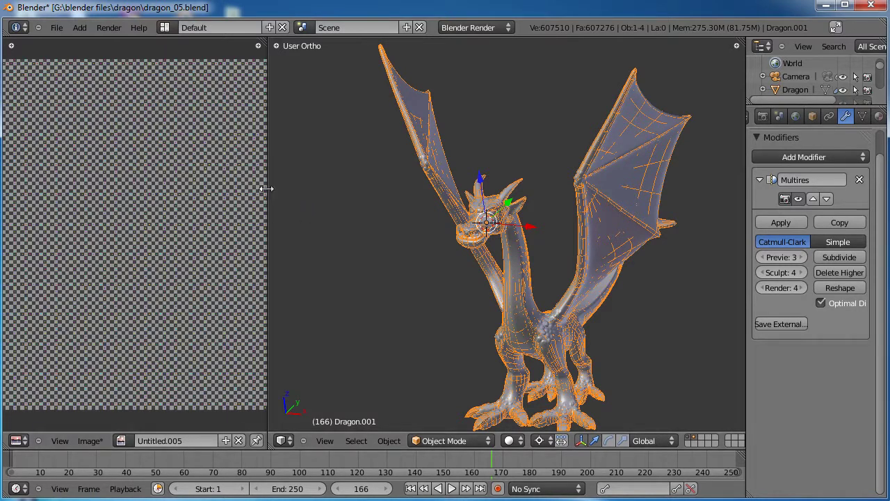
left_click_drag(267, 189, 281, 188)
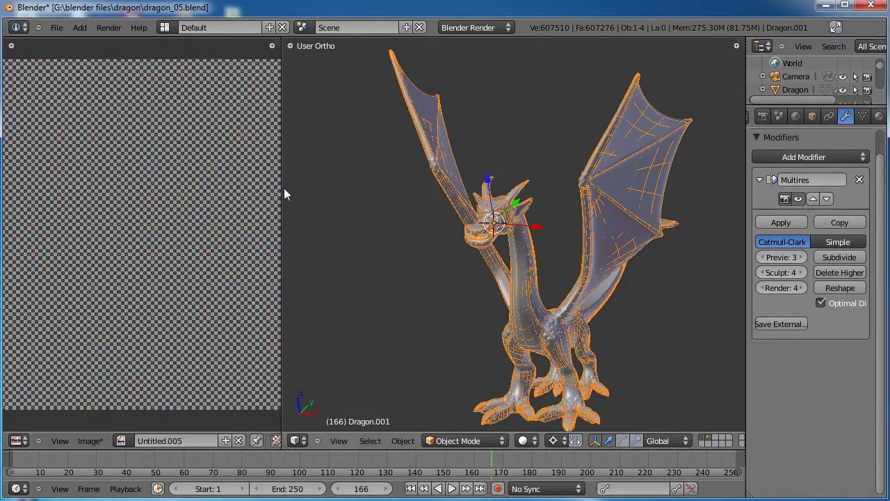
Set the Bake mode to Normals in the Render properties
left_click(763, 117)
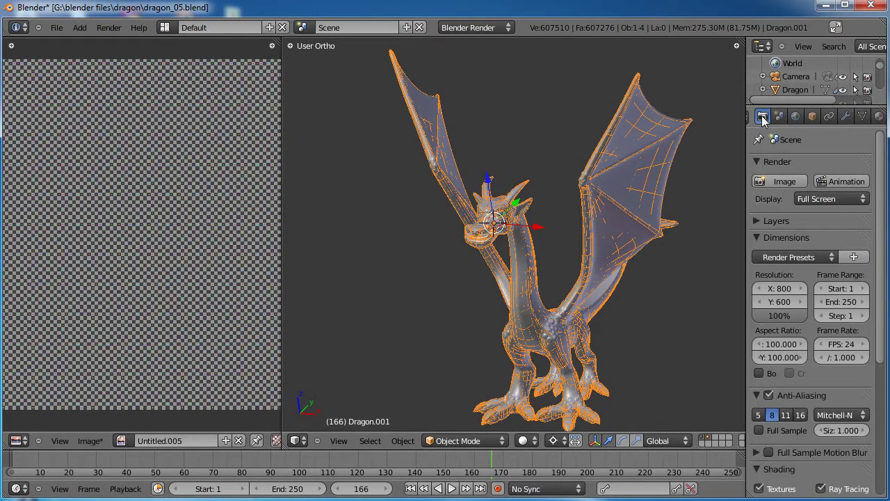
scroll(793, 257, "down", 8)
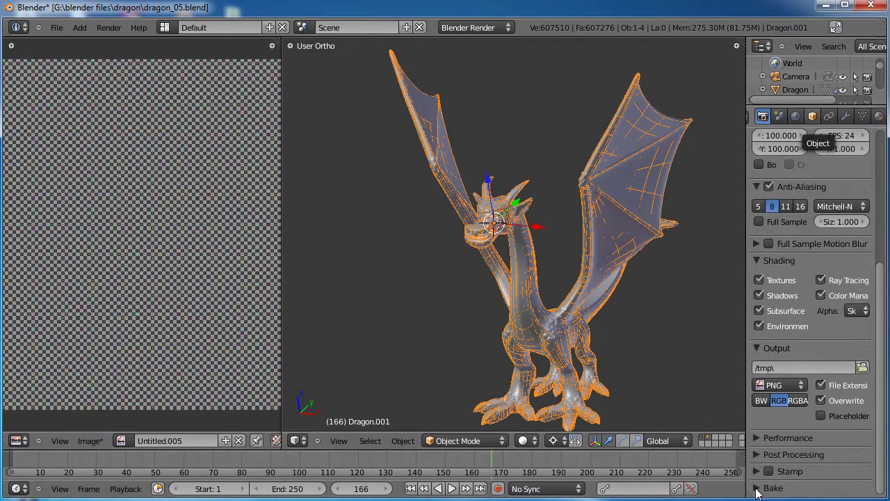
scroll(823, 355, "down", 4)
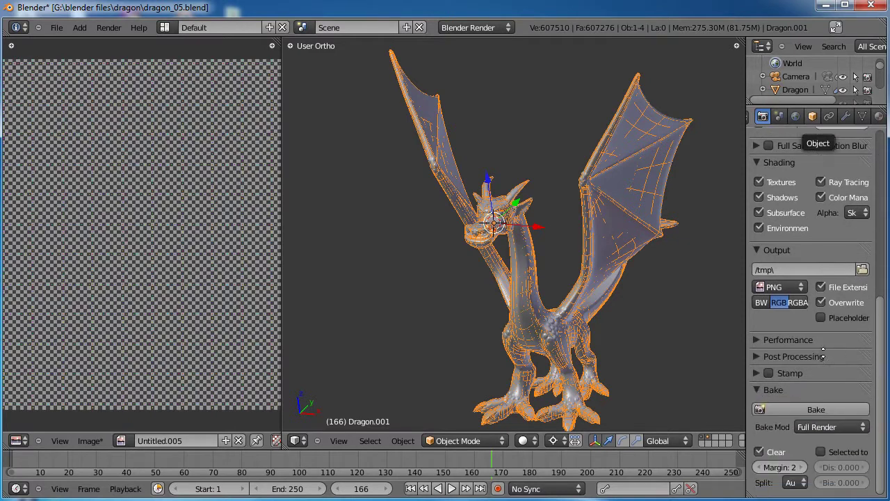
left_click(853, 427)
left_click(809, 369)
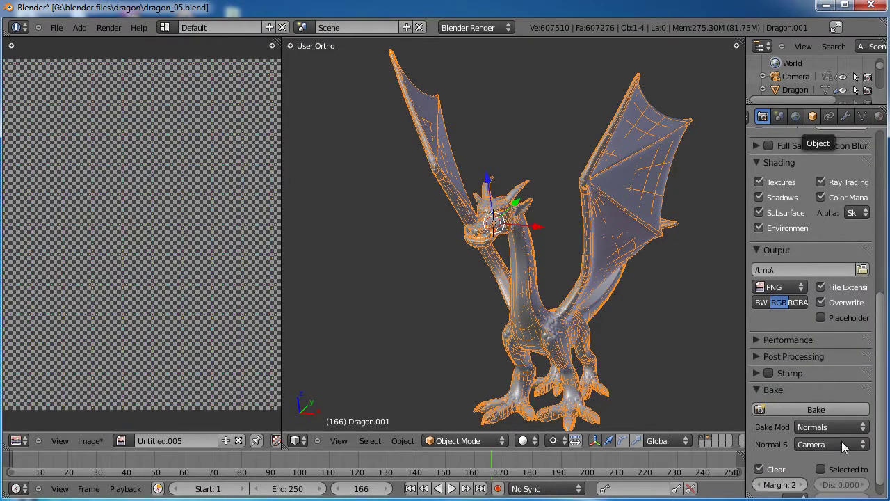
left_click_drag(749, 433, 686, 431)
Use Tangent normal space, enable Selected to Active, and set the bake margin to 10
left_click(796, 444)
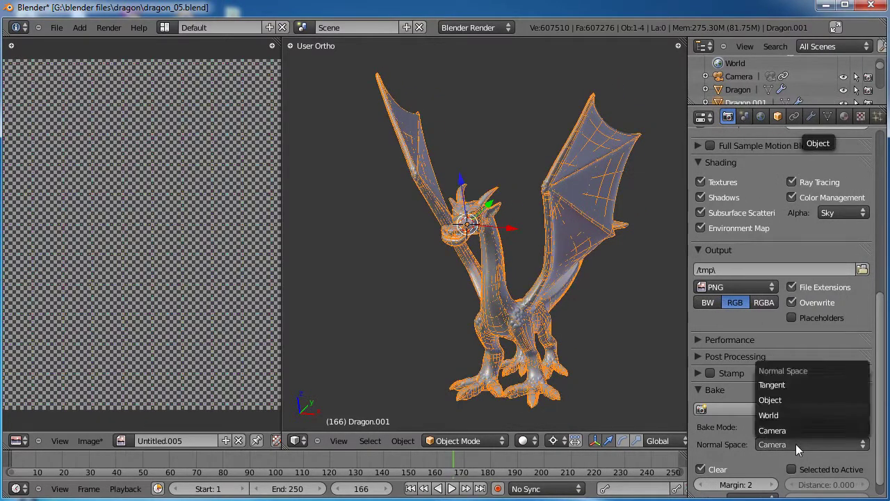
left_click(784, 387)
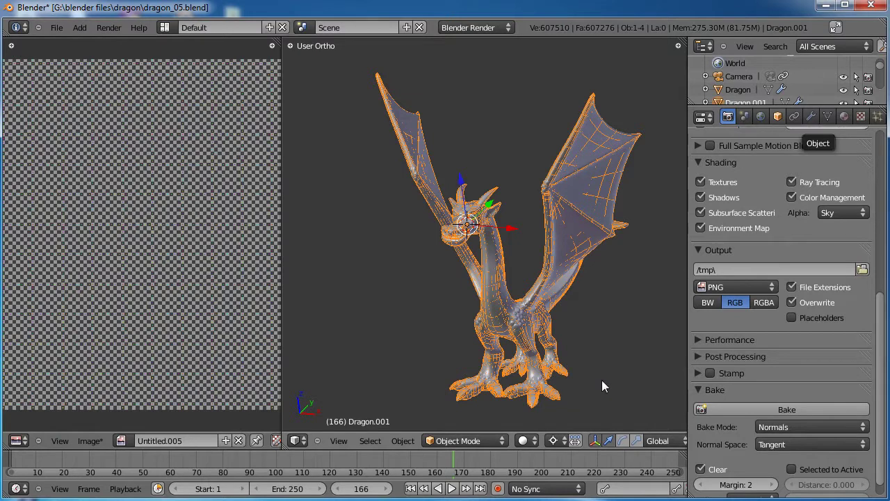
scroll(747, 431, "down", 1)
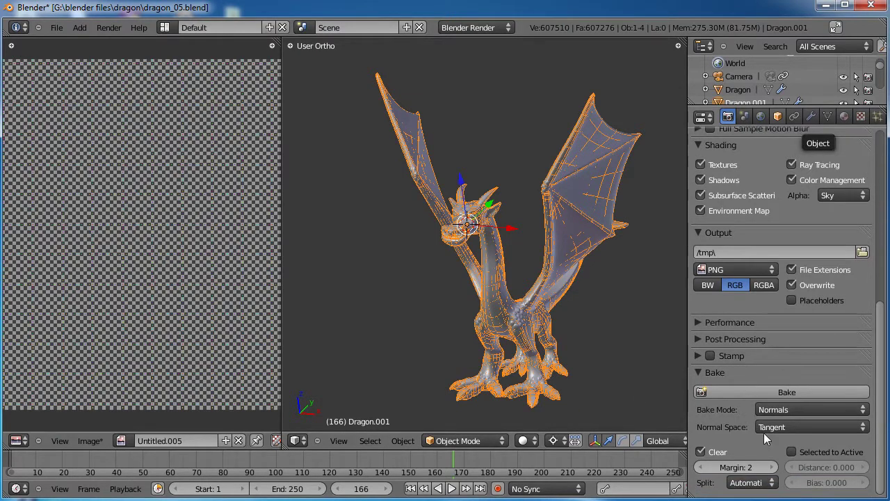
left_click(793, 453)
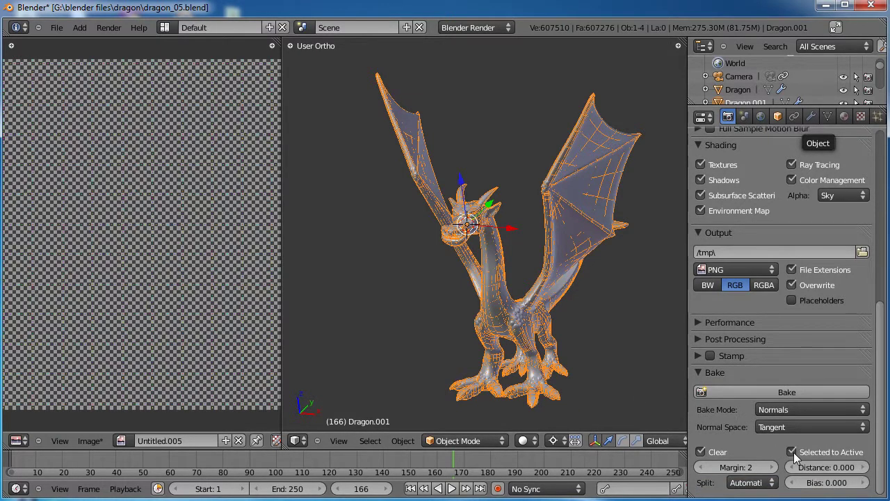
left_click(773, 467)
left_click(773, 468)
left_click(772, 467)
left_click(773, 467)
left_click(773, 468)
left_click(772, 468)
left_click(773, 468)
left_click(773, 467)
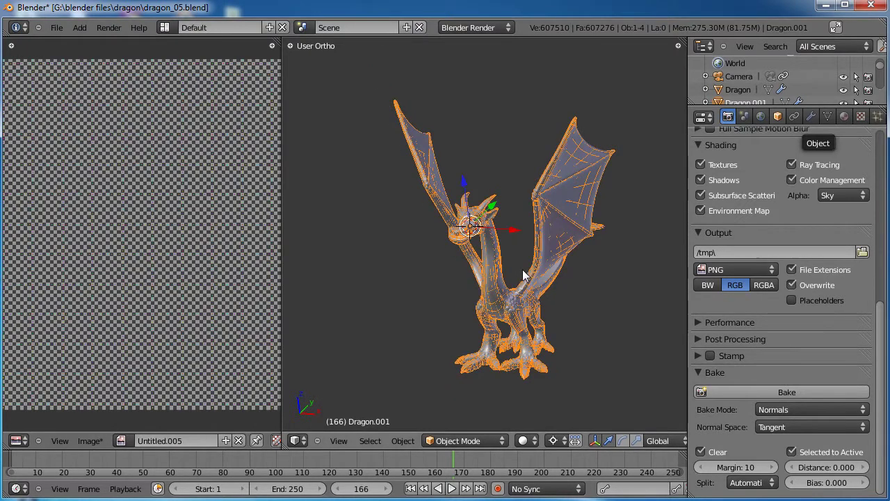
Select the base Dragon, then add Dragon.001 so the sculpted dragon is active
key("h")
scroll(529, 271, "up", 2)
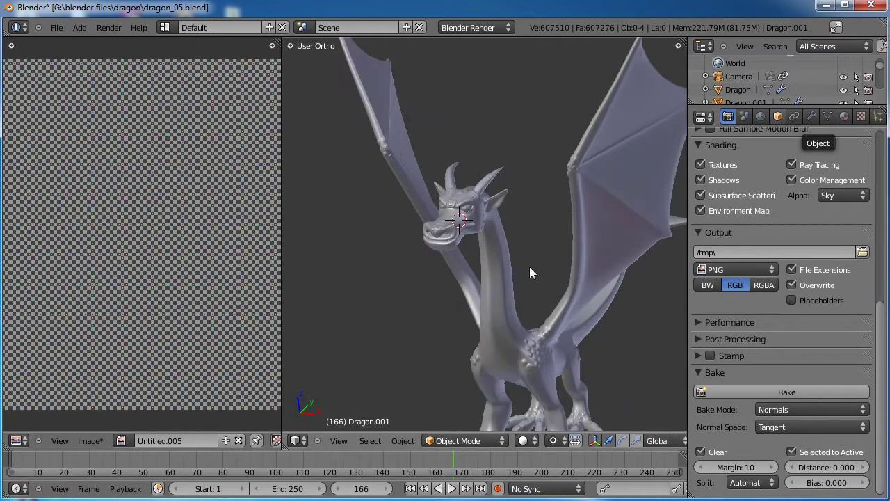
right_click(488, 317)
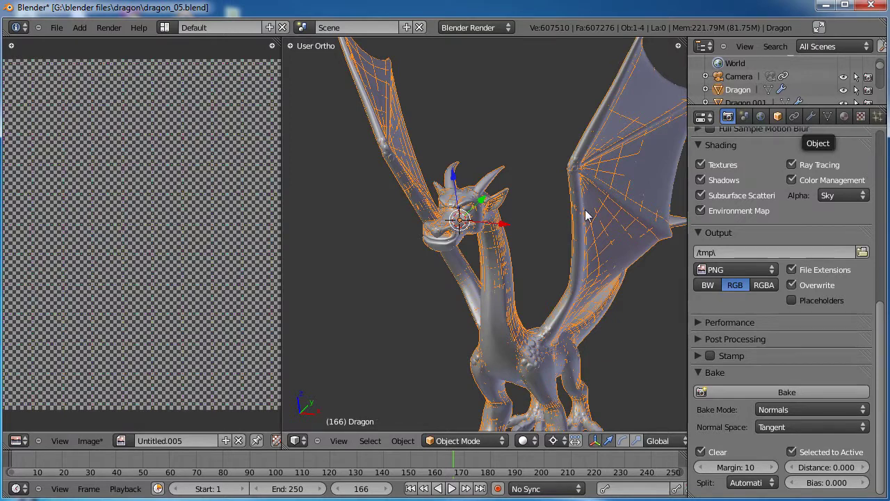
right_click(581, 330, "shift")
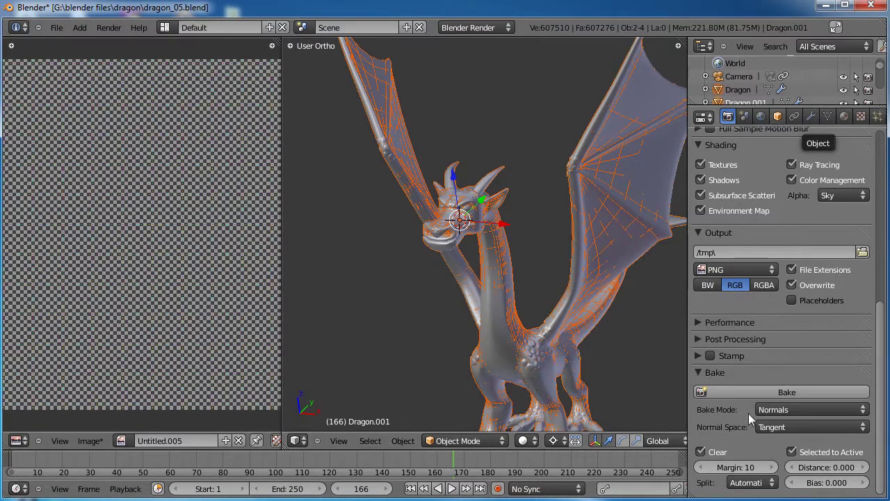
Save over dragon_05.blend and start the normal-map bake
key("ctrl+s")
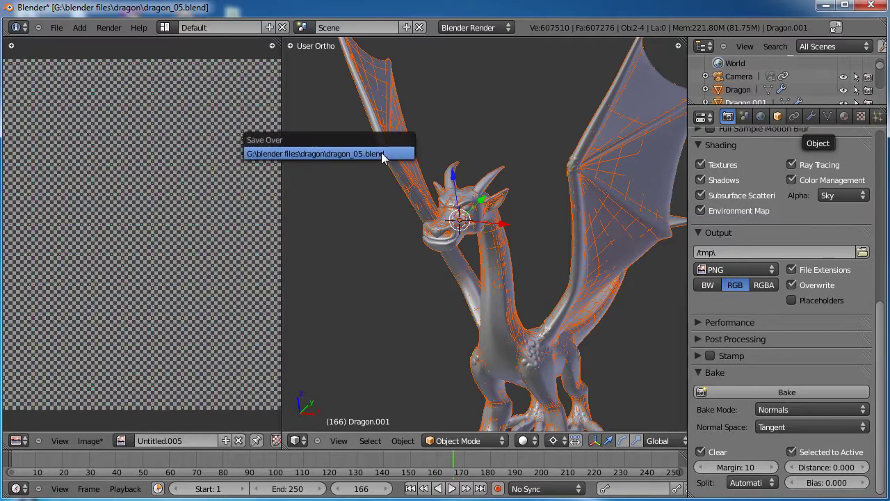
left_click(382, 153)
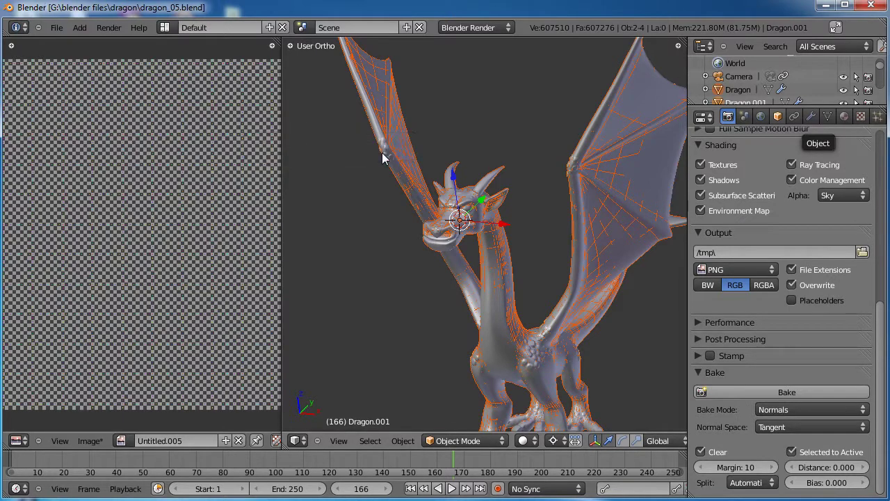
left_click(801, 391)
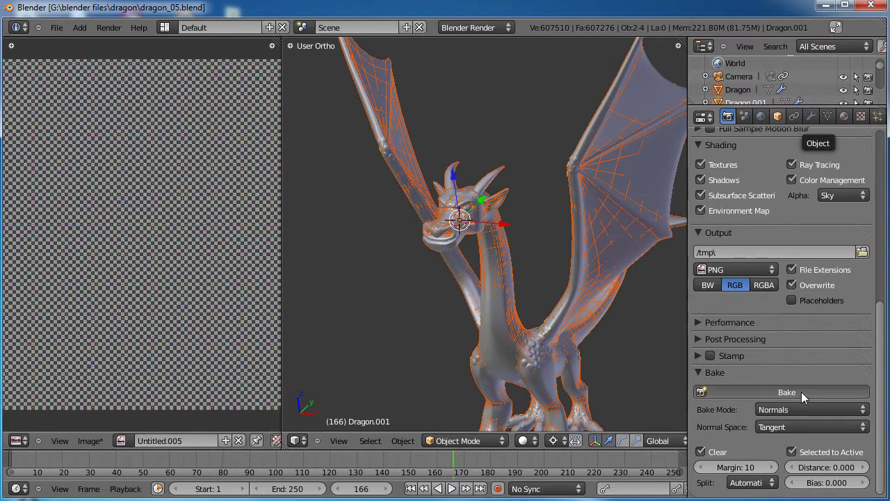
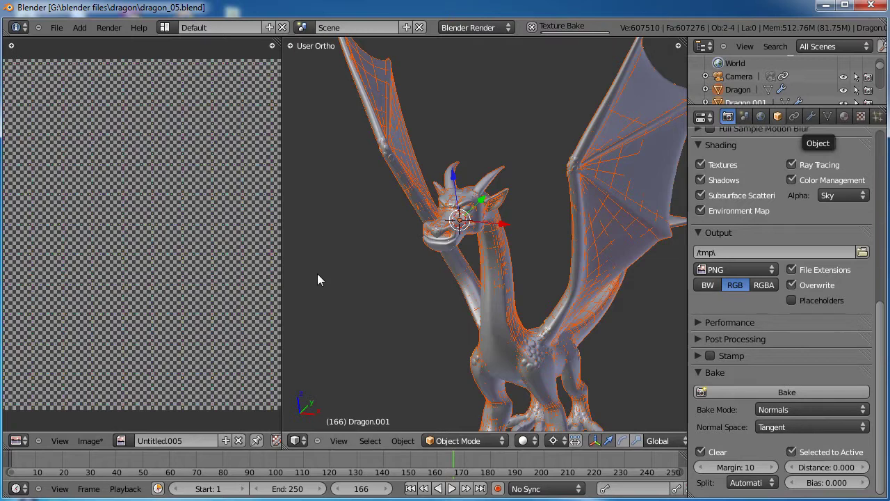
Cancel the running bake, retry it to get the 'No images found to bake to' warning, and zoom out
key("Escape")
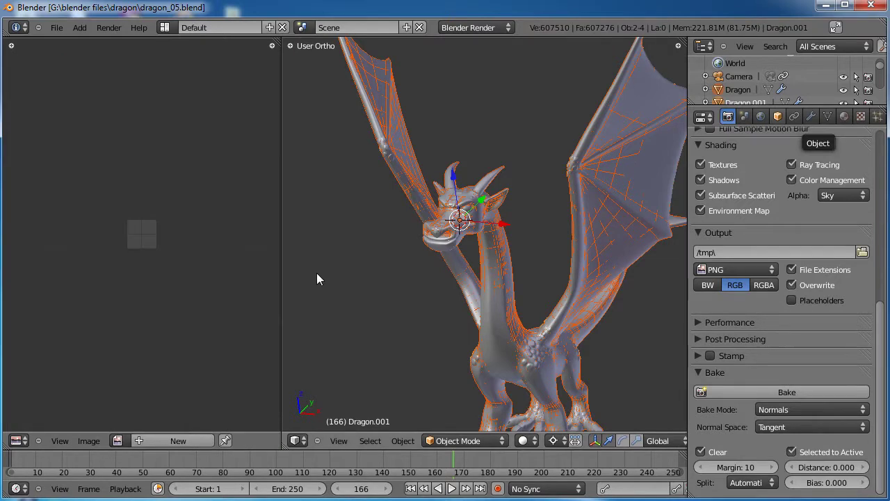
key("ctrl+alt+b")
scroll(568, 274, "down", 2)
middle_click_drag(570, 270, 547, 255, "shift")
scroll(551, 441, "down", 5)
Hide the wireframe cage and unwrap the dragon mesh in Edit Mode
key("h")
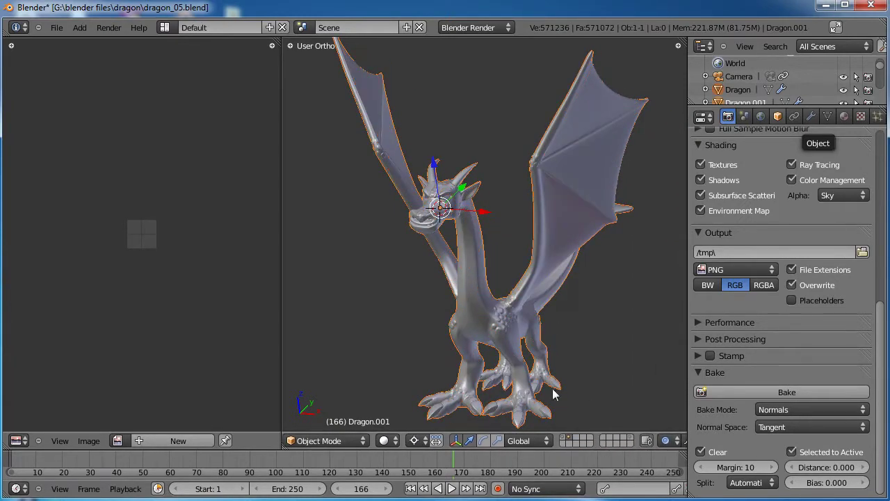
key("Tab")
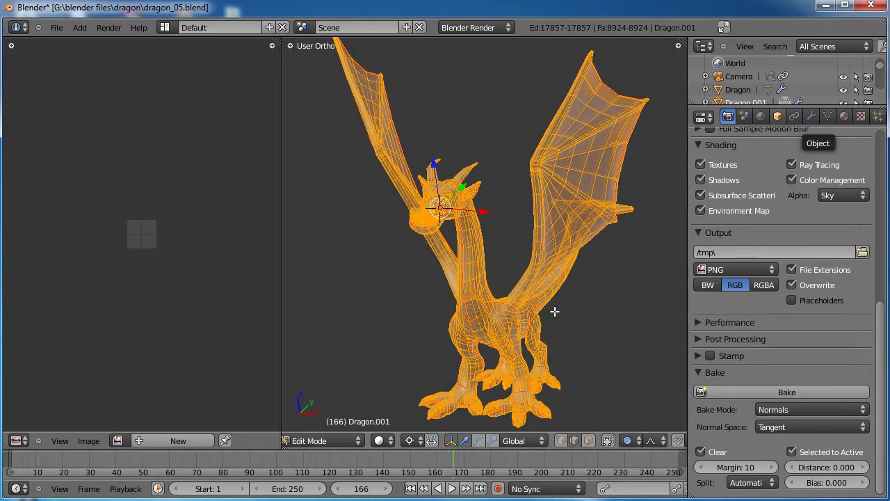
left_click(117, 440)
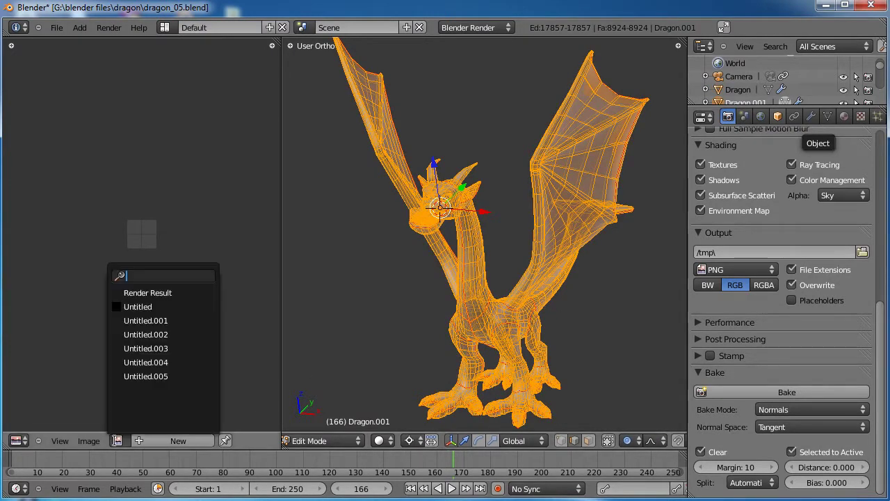
left_click(89, 441)
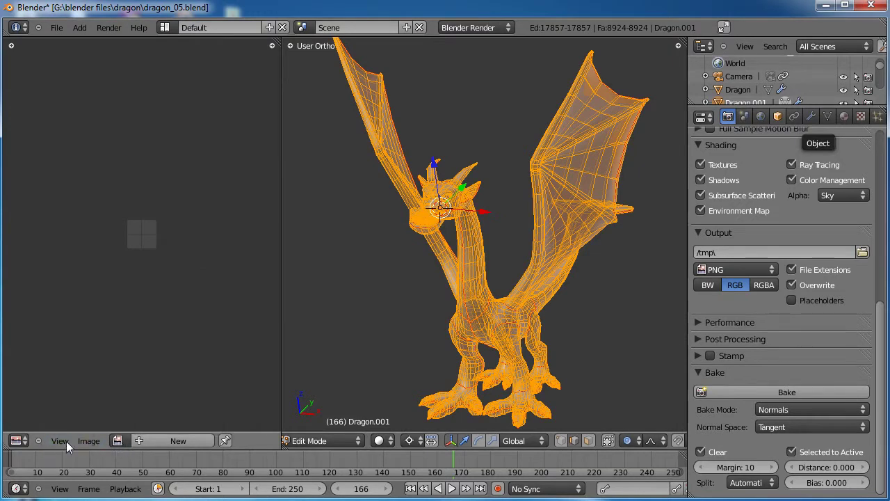
left_click(318, 440)
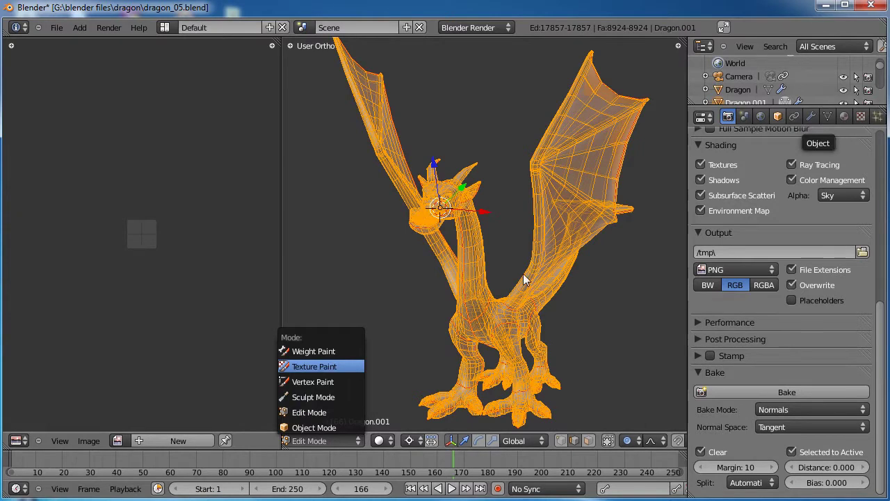
left_click(327, 370)
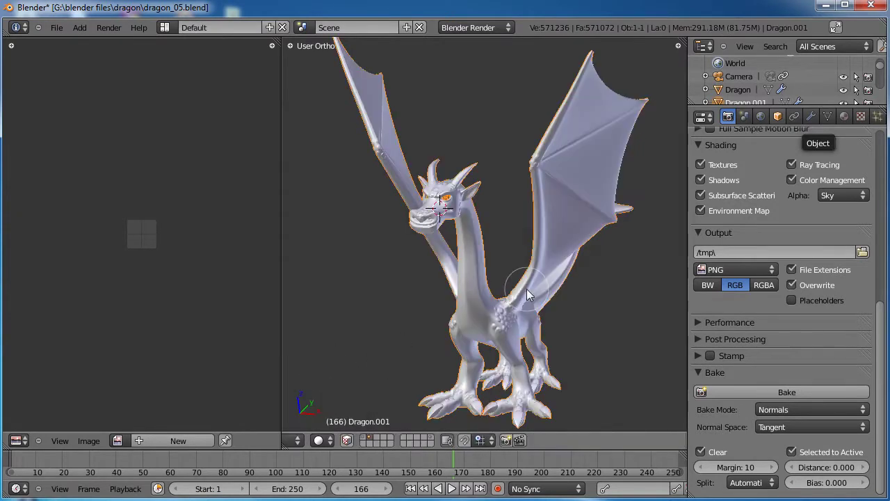
key("ctrl+z")
left_click(148, 441)
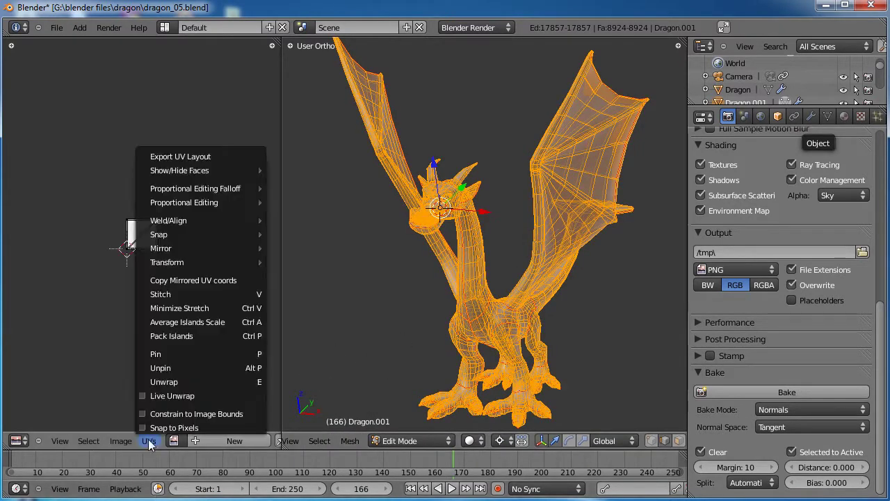
left_click(169, 382)
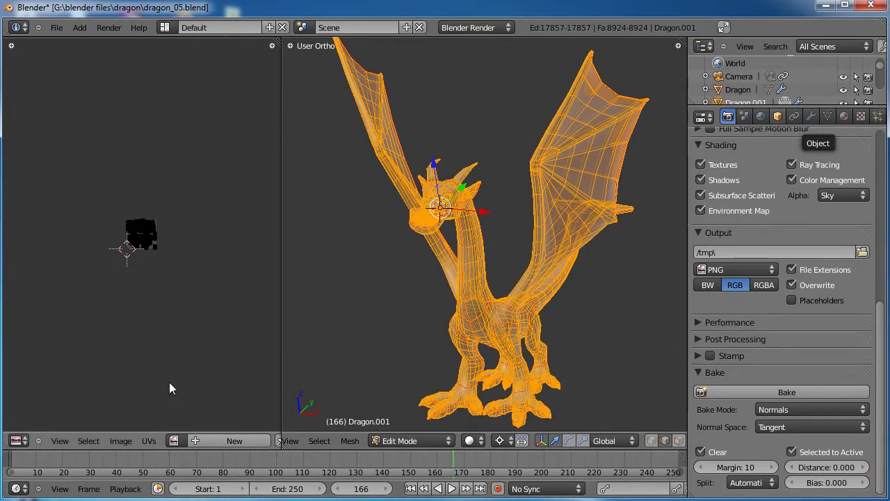
Show Untitled.005 behind the UV layout and rename it 'uv test grid dragon'
left_click(175, 440)
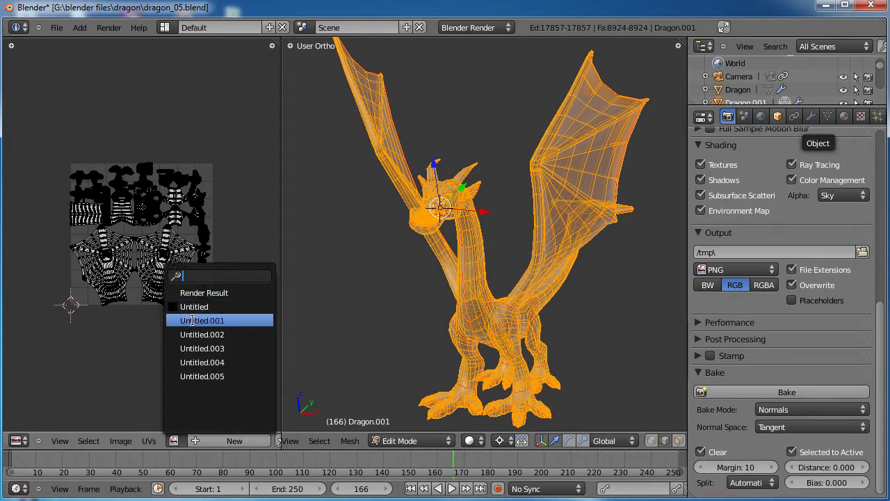
left_click(202, 376)
scroll(187, 370, "down", 2)
scroll(188, 368, "down", 2)
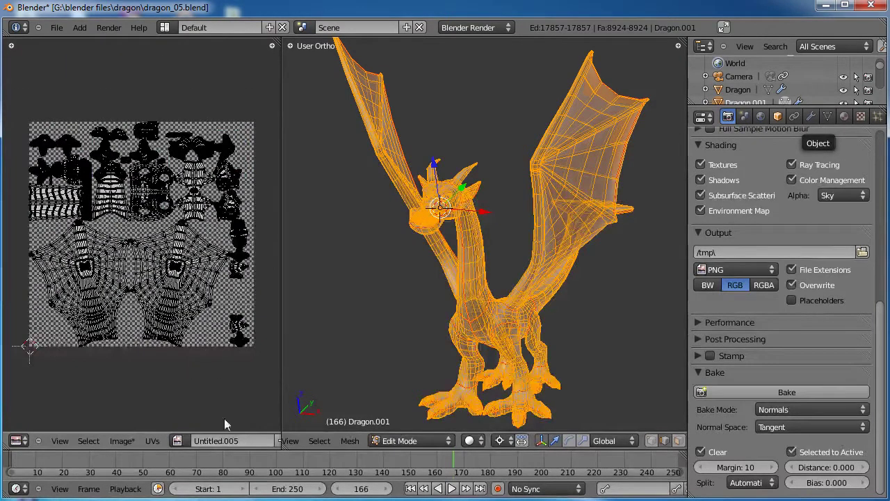
left_click(229, 441)
type("uv test grid dragon")
Confirm the image name, view the dragon in Textured shading in Object Mode, and orbit it
key("Return")
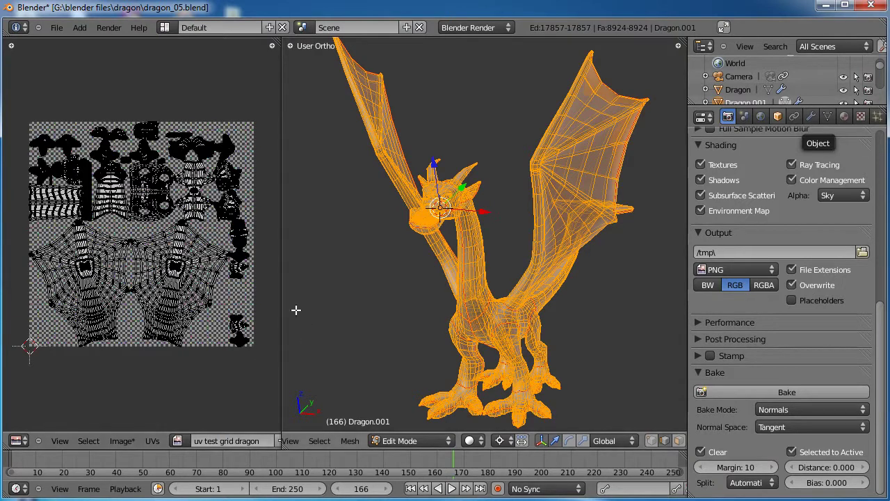
left_click(470, 440)
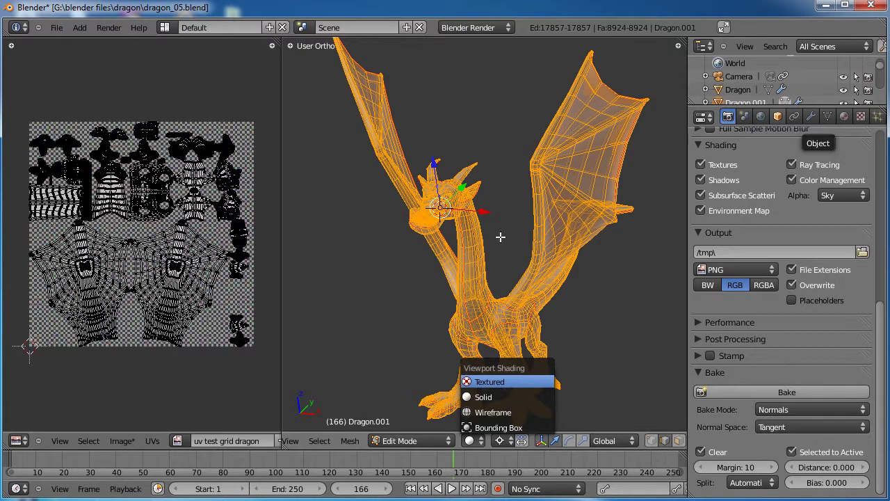
key("Return")
left_click(449, 441)
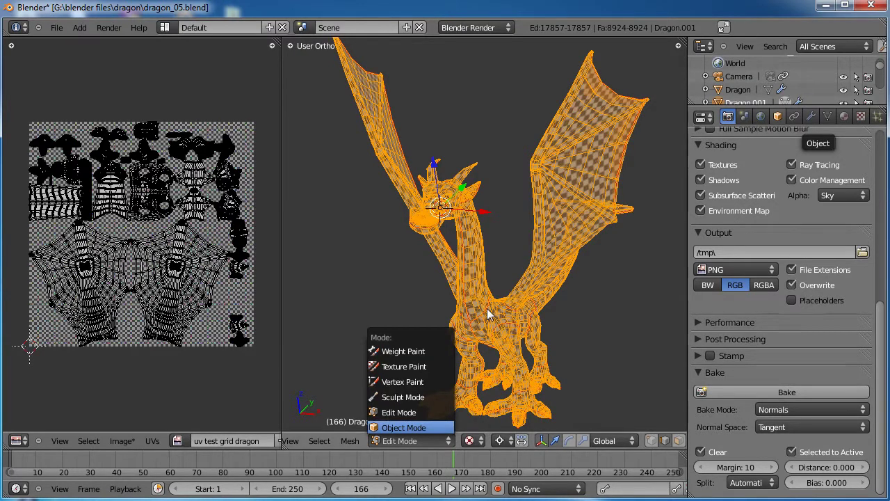
key("Return")
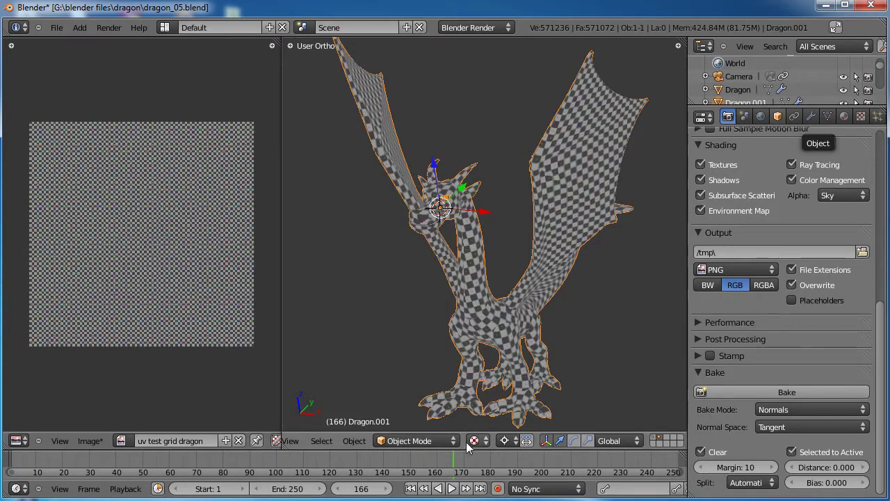
middle_click_drag(493, 280, 523, 377)
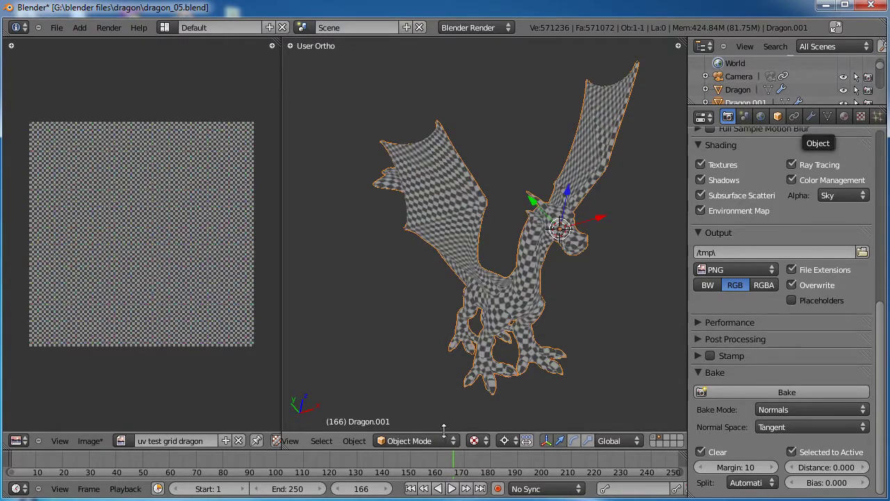
Return to Solid shading in Object Mode and show the layer with the lower-poly dragon
left_click(475, 441)
left_click(491, 402)
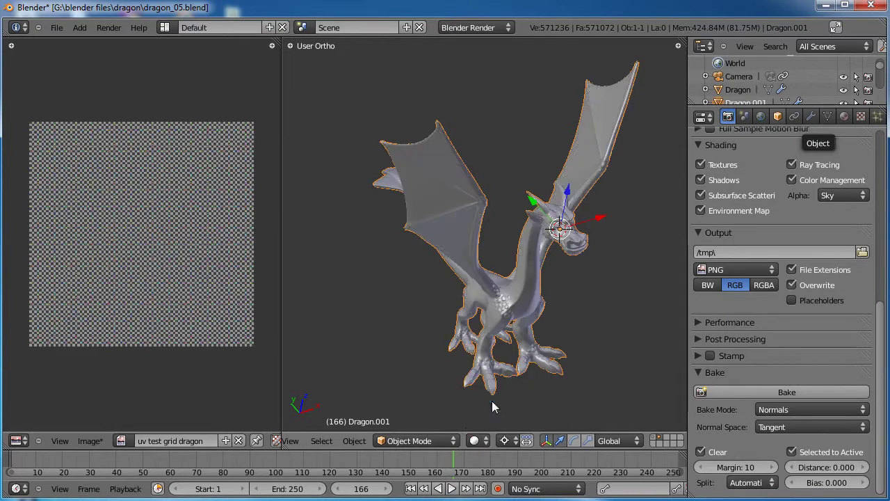
left_click(428, 441)
left_click(427, 428)
left_click(657, 438)
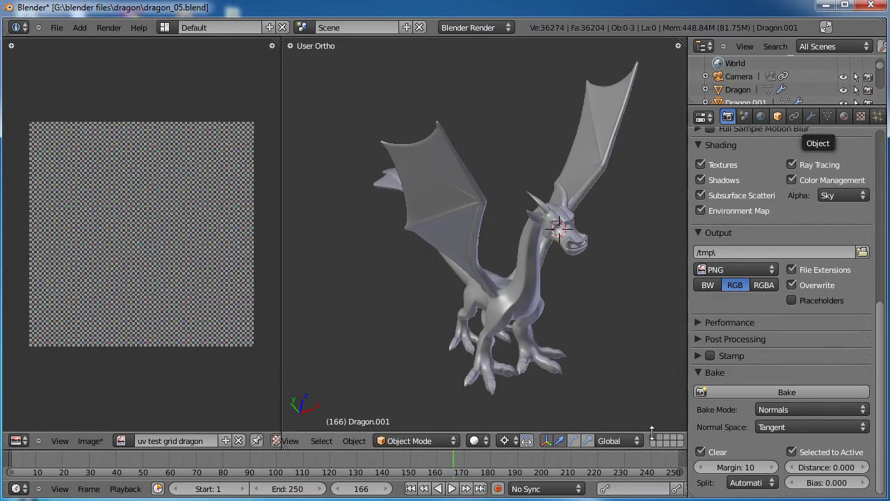
Select the lower-poly dragon and check its UV layout in Edit Mode
right_click(536, 280)
key("Tab")
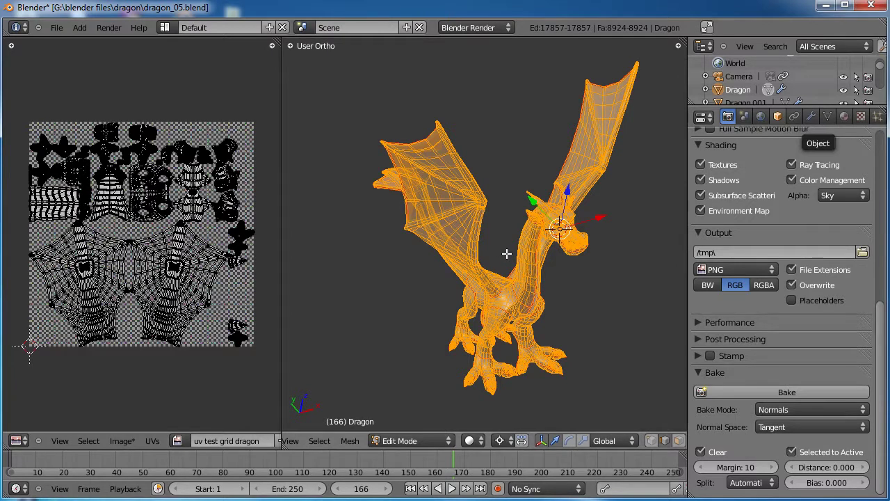
key("Tab")
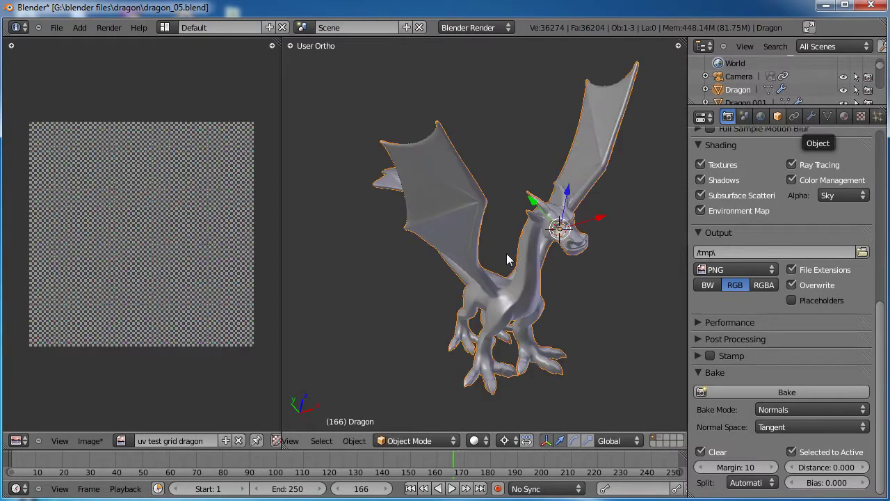
Show both dragon layers and select Dragon, then Dragon.001 as the active object
left_click(663, 438, "shift")
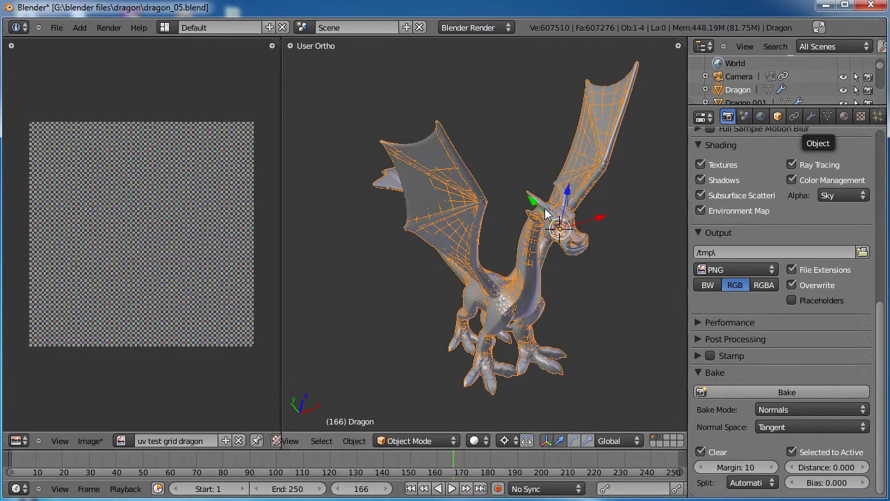
key("a")
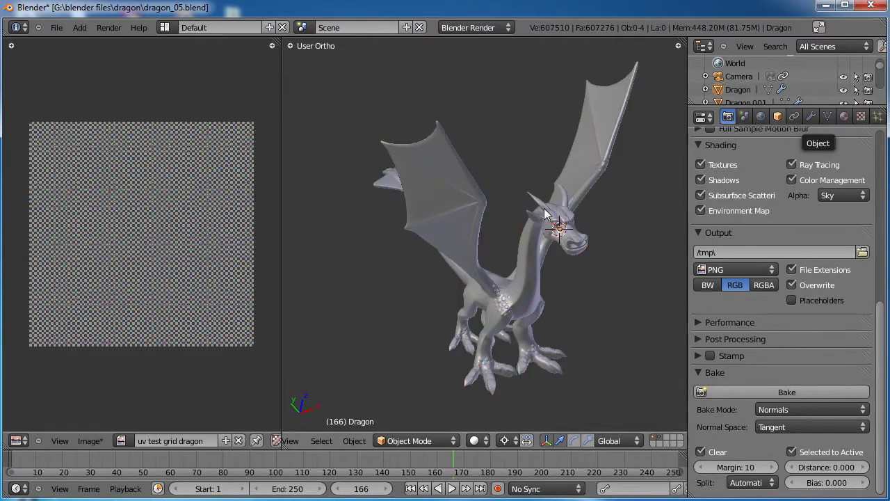
right_click(514, 304)
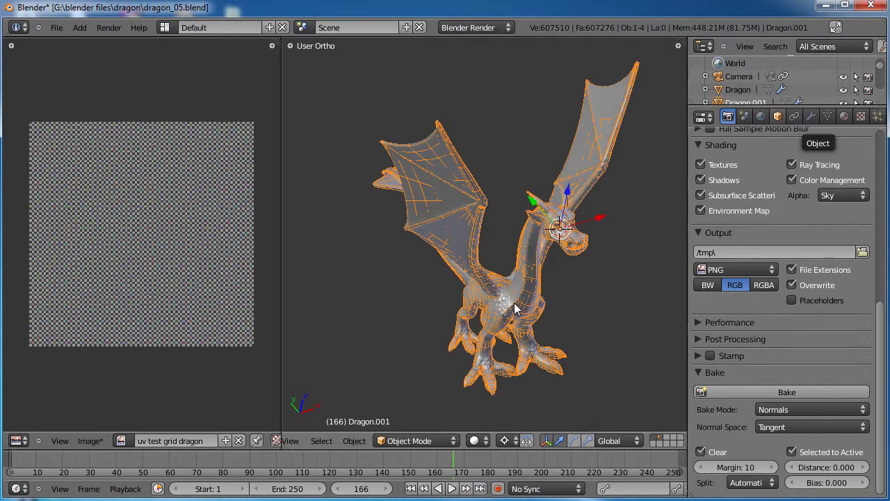
right_click(514, 309)
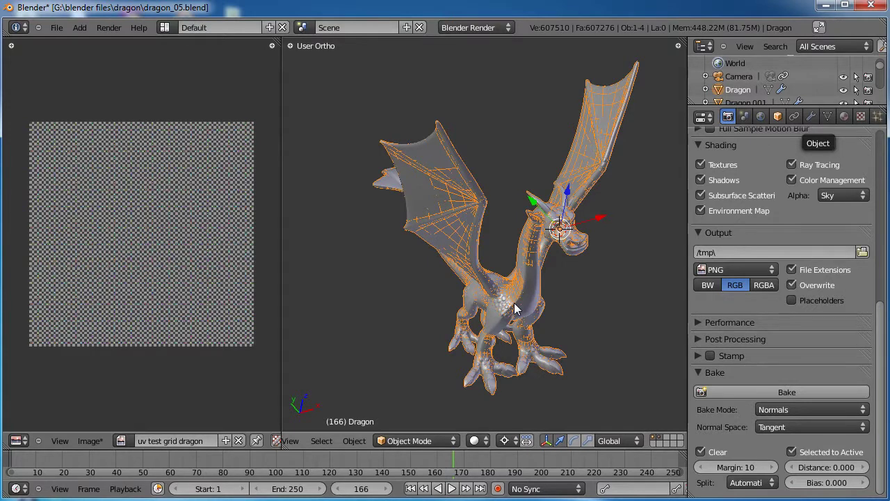
right_click(514, 309, "shift")
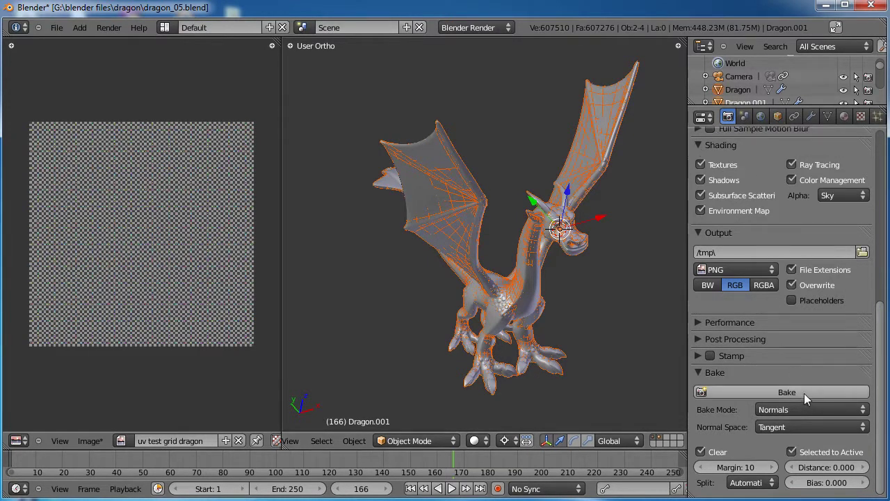
Save over dragon_05.blend and bake the tangent-space normals
key("ctrl+s")
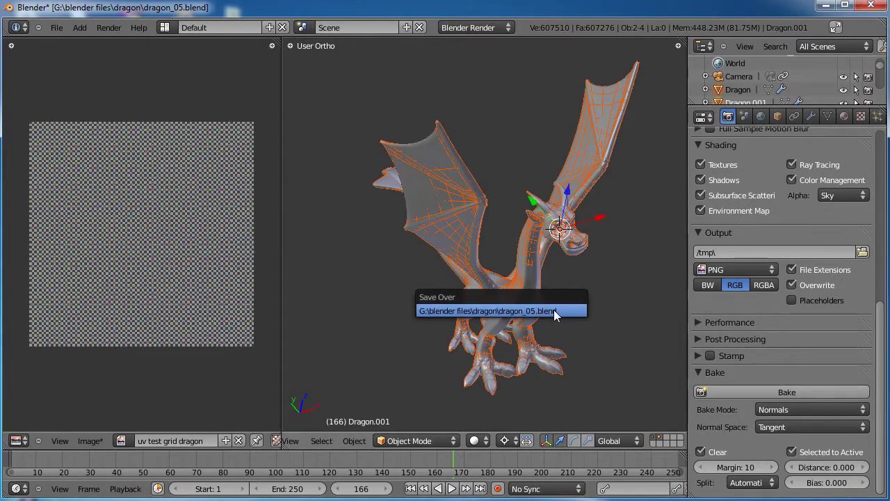
left_click(554, 311)
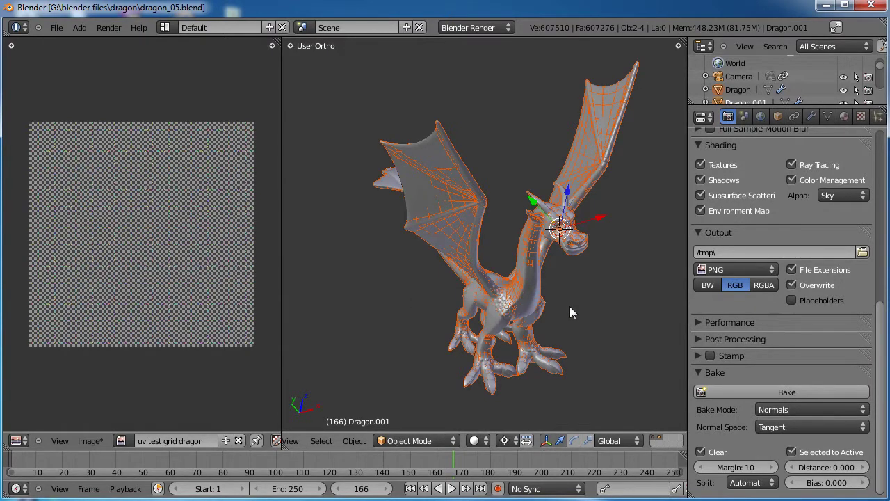
left_click(774, 387)
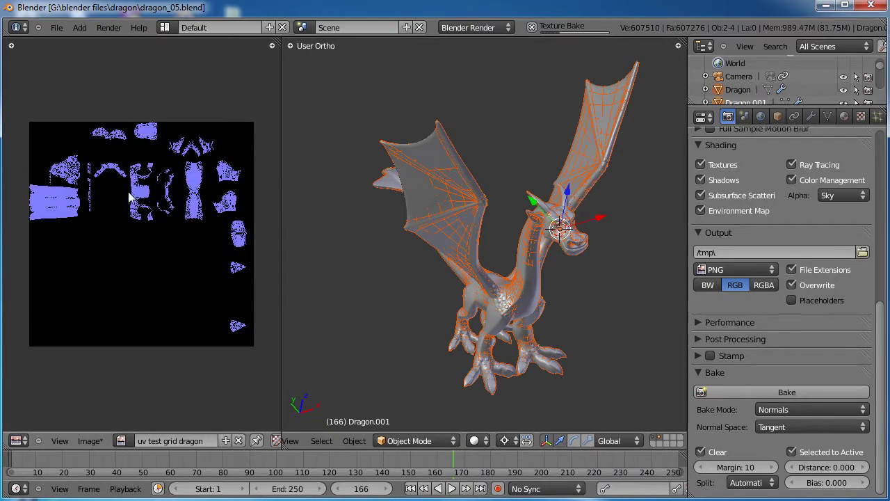
Fit the whole baked normal map in the image editor view
scroll(148, 200, "up", 1)
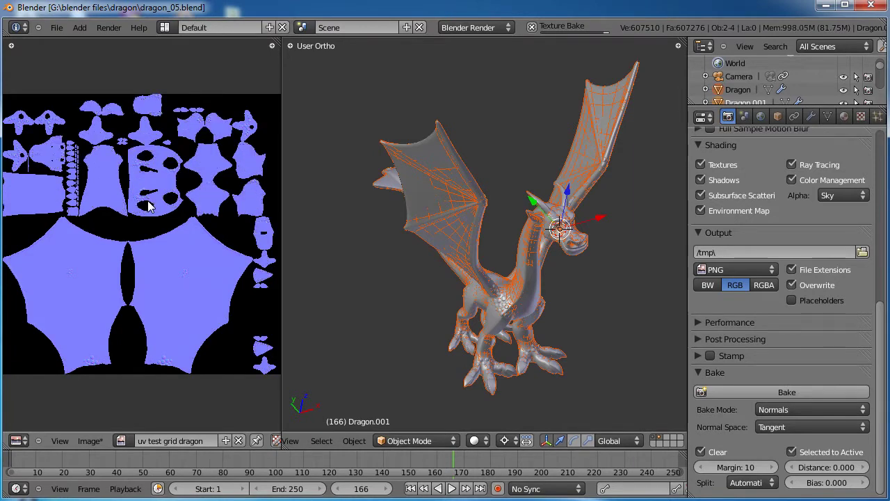
scroll(158, 183, "up", 5)
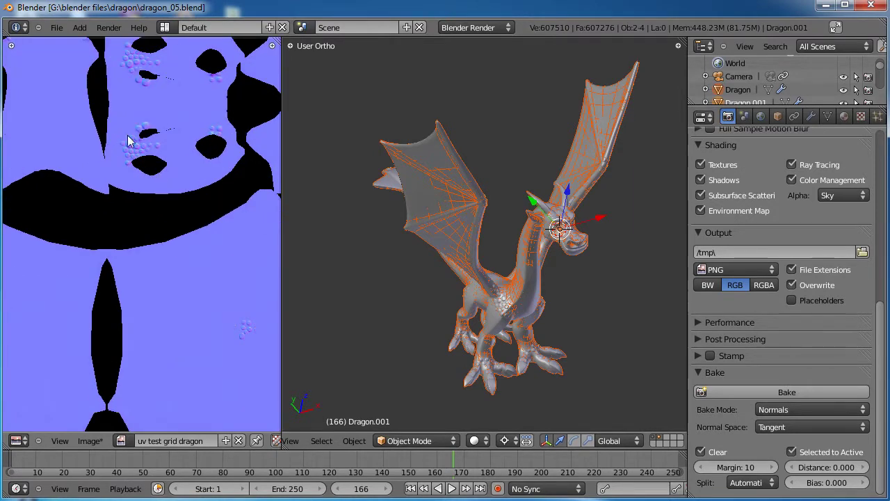
scroll(249, 313, "down", 4)
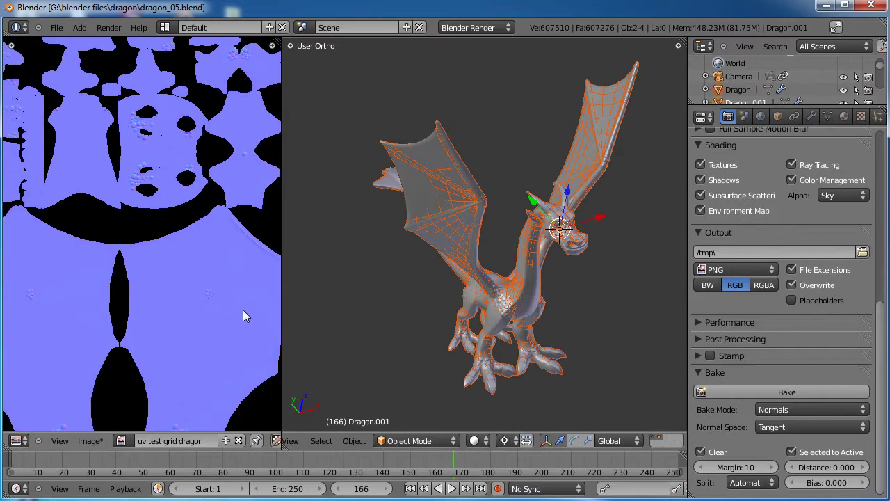
scroll(143, 128, "down", 2)
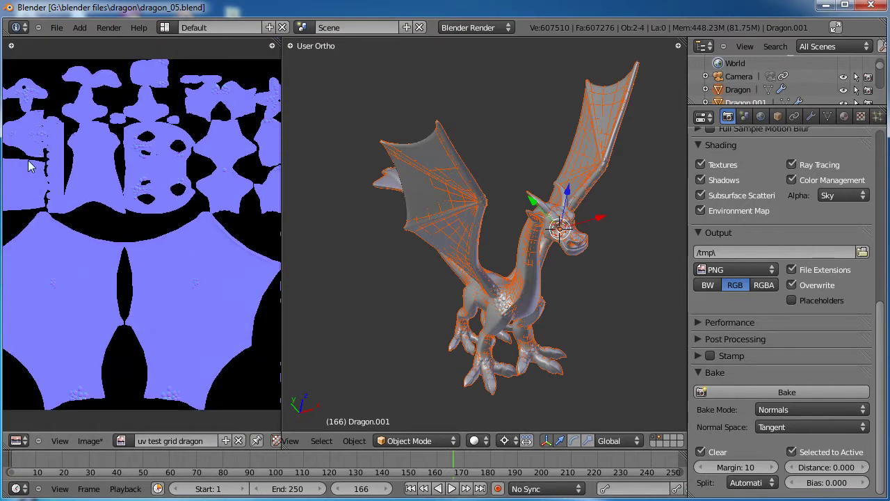
scroll(25, 127, "up", 2)
key("Home")
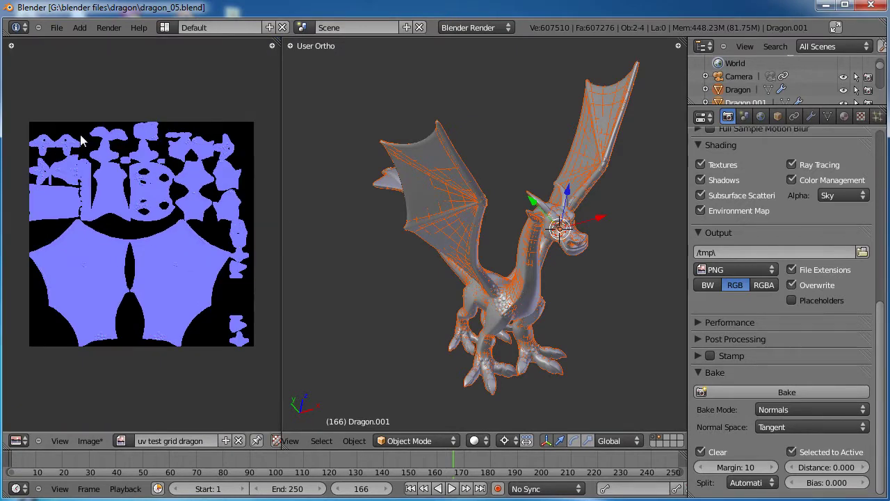
Hide the high-poly dragon layer and save the baked map as dragon_tangent_normals.png
left_click(661, 441)
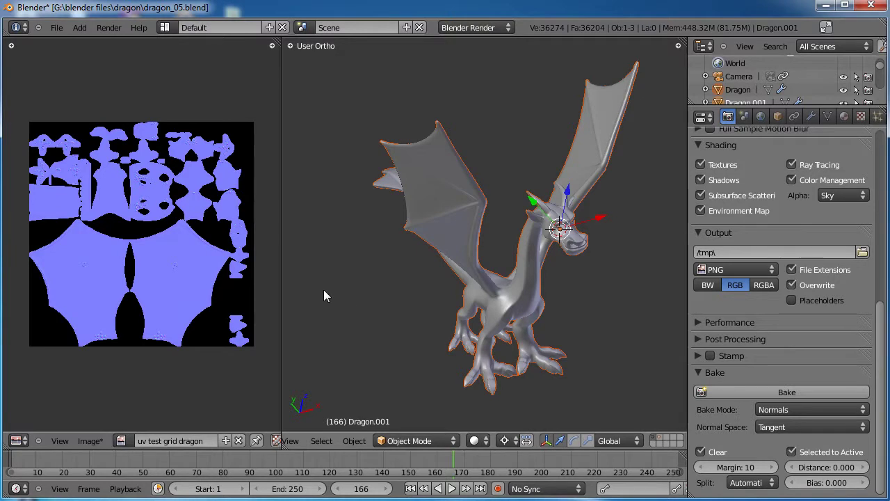
left_click_drag(281, 263, 316, 265)
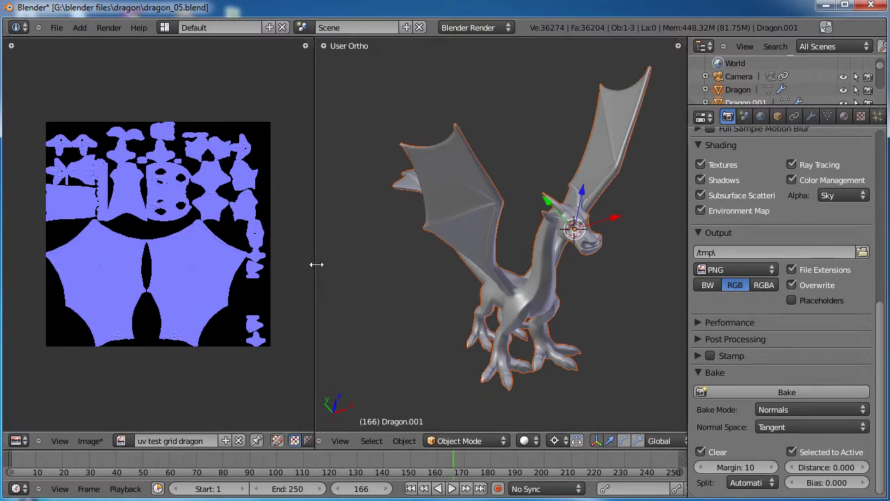
left_click(90, 441)
left_click(114, 358)
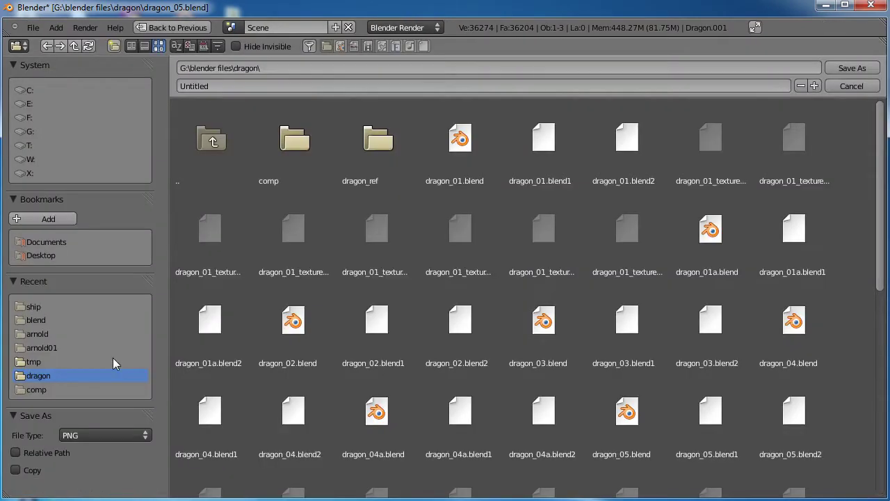
scroll(657, 286, "down", 2)
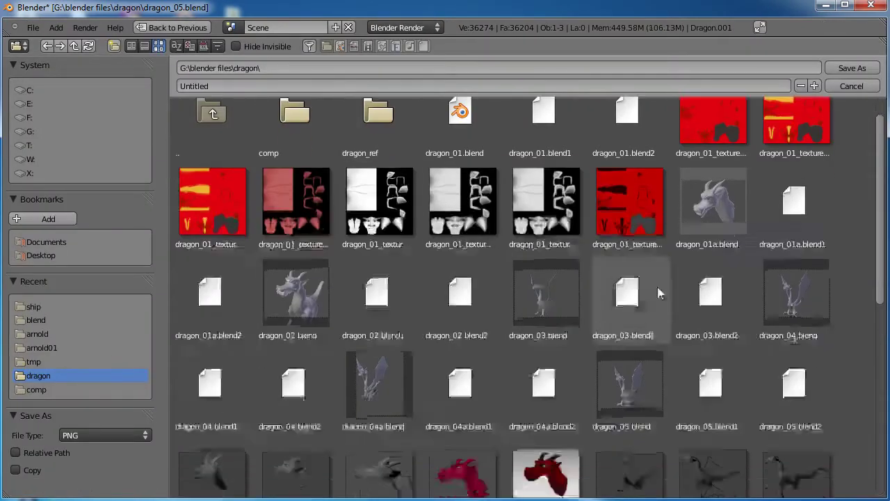
scroll(657, 286, "down", 12)
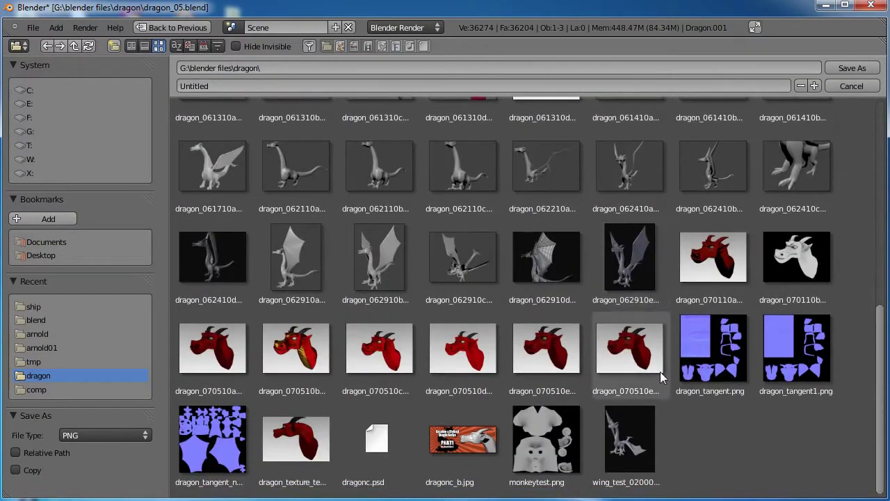
left_click(715, 369)
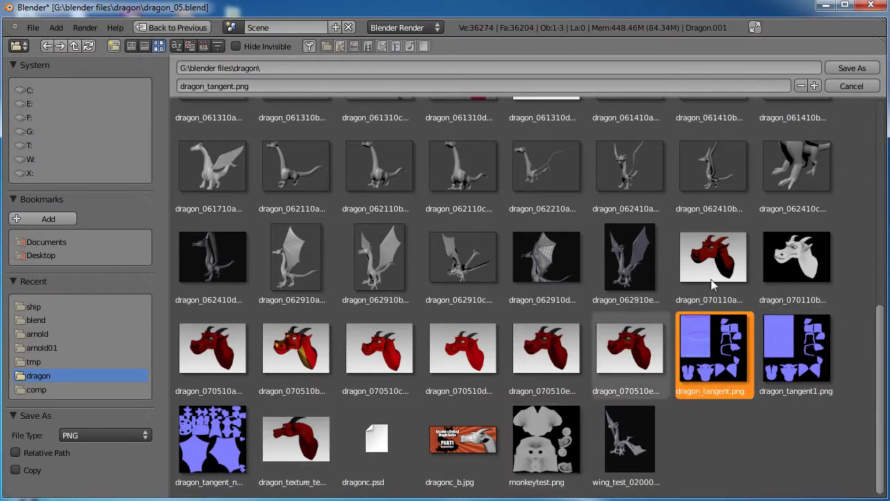
left_click(197, 428)
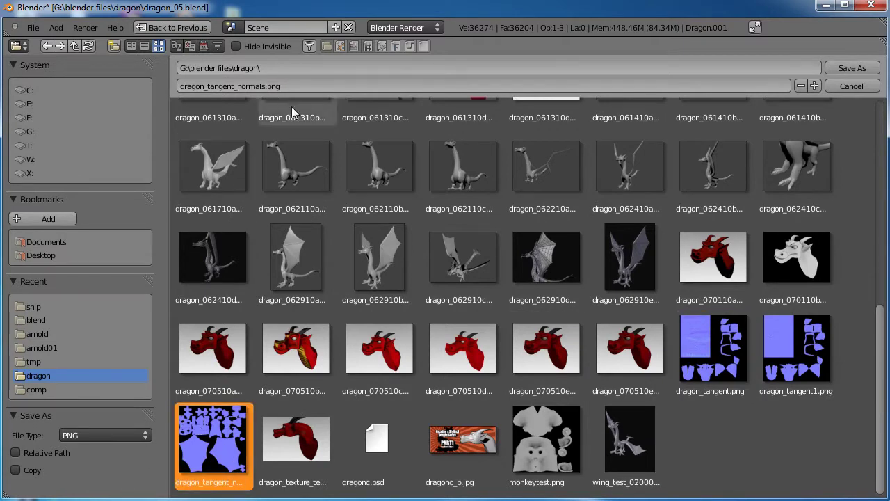
left_click(851, 69)
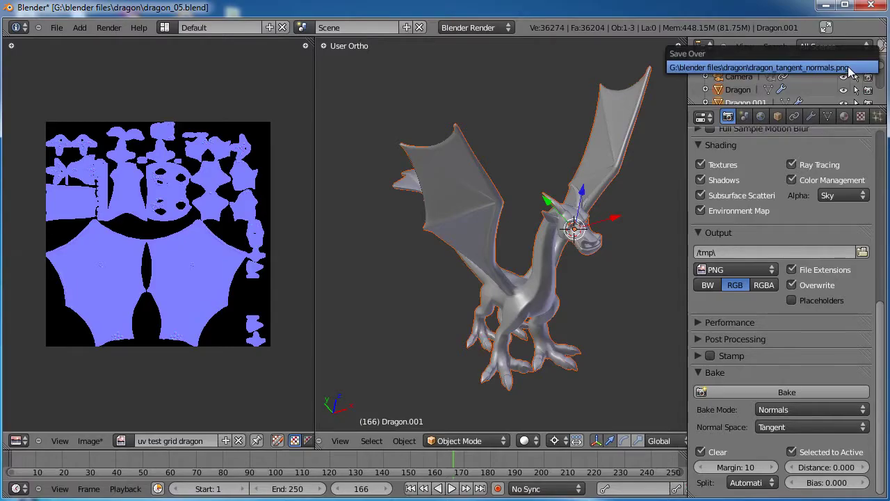
Confirm overwriting the PNG, then rearrange areas so the image editor replaces the 3D viewport
left_click(847, 68)
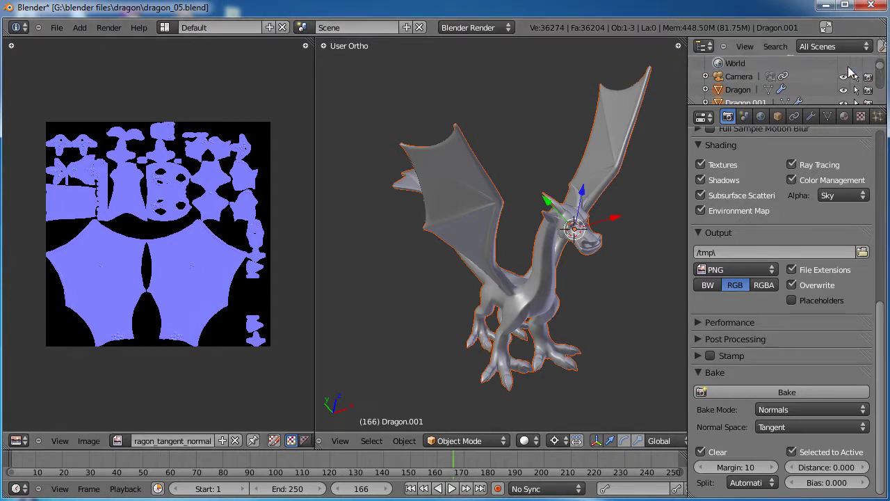
left_click_drag(315, 249, 213, 248)
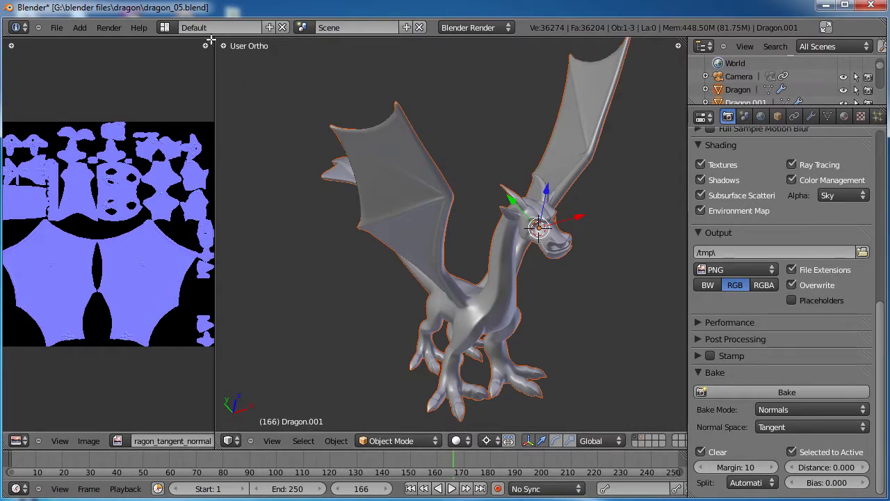
left_click_drag(210, 41, 194, 104)
left_click_drag(227, 43, 238, 43)
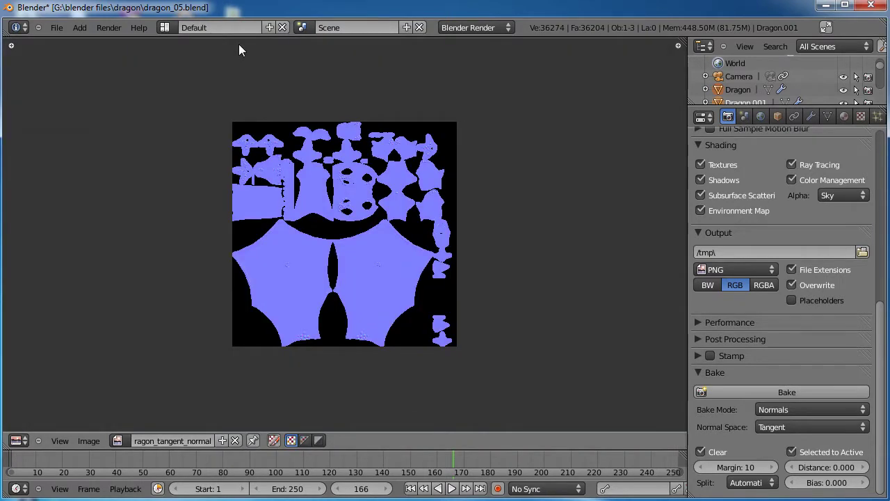
Turn the main area back into a 3D View and unlink Dragon.001's material
left_click(16, 441)
left_click(40, 427)
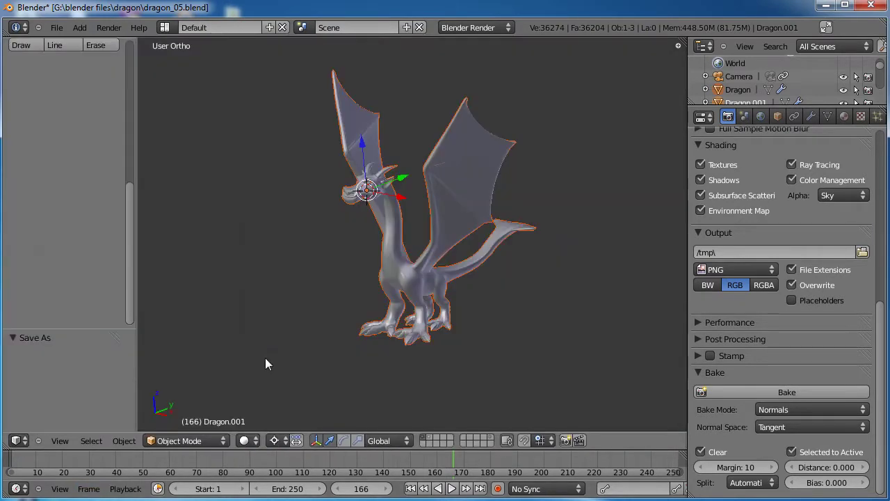
scroll(376, 249, "up", 4)
middle_click_drag(360, 246, 475, 292)
scroll(786, 160, "up", 10)
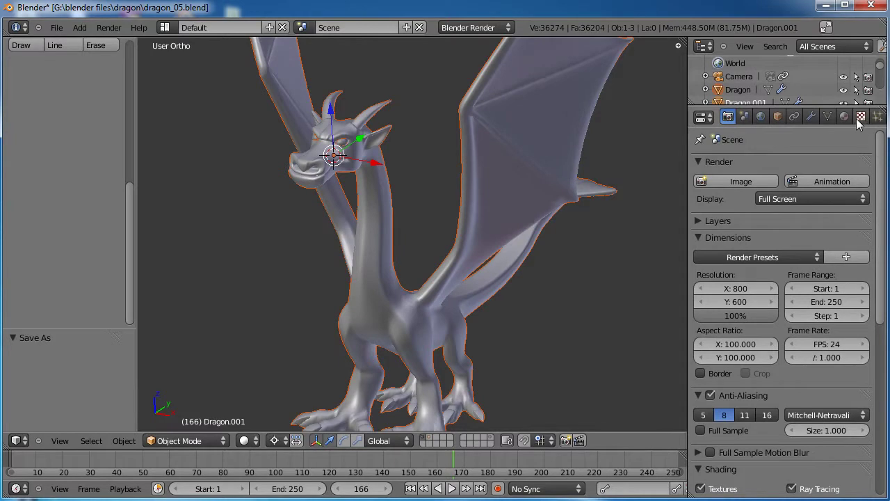
left_click(844, 117)
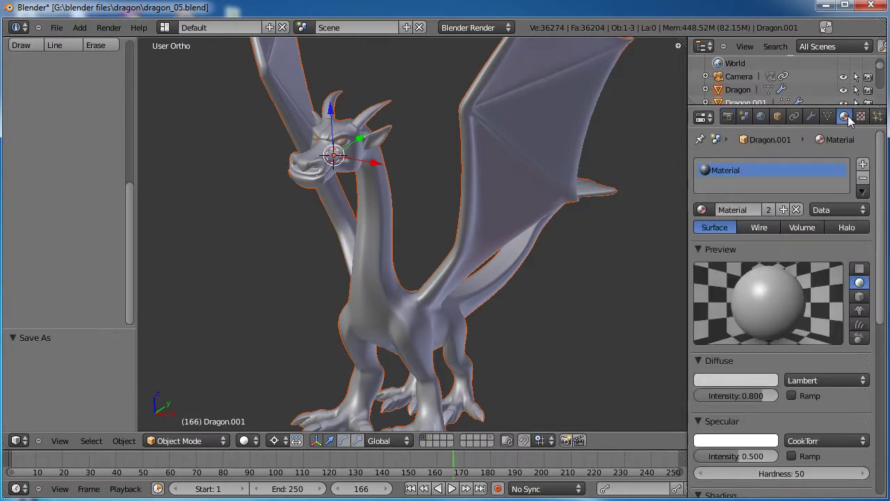
left_click(796, 209)
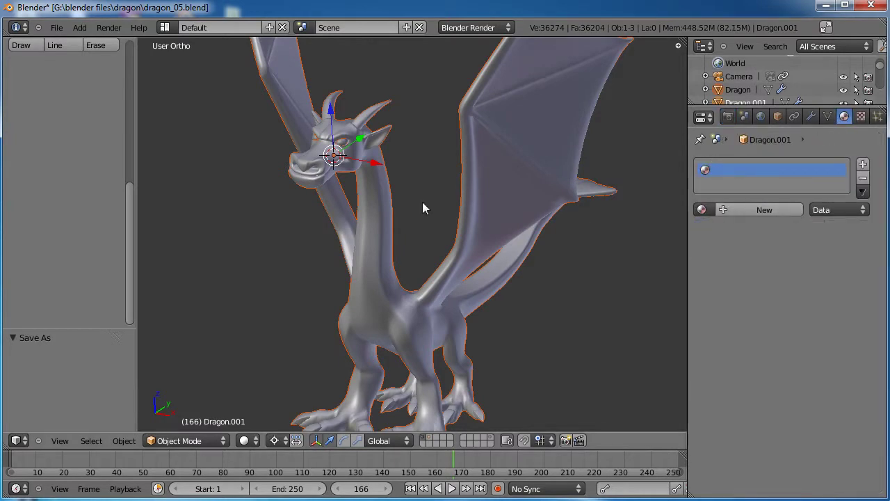
Select the low-poly Dragon and replace its material with a new one named dragon_texture
middle_click_drag(477, 188, 465, 201)
key("a")
middle_click_drag(388, 196, 404, 276)
right_click(406, 278)
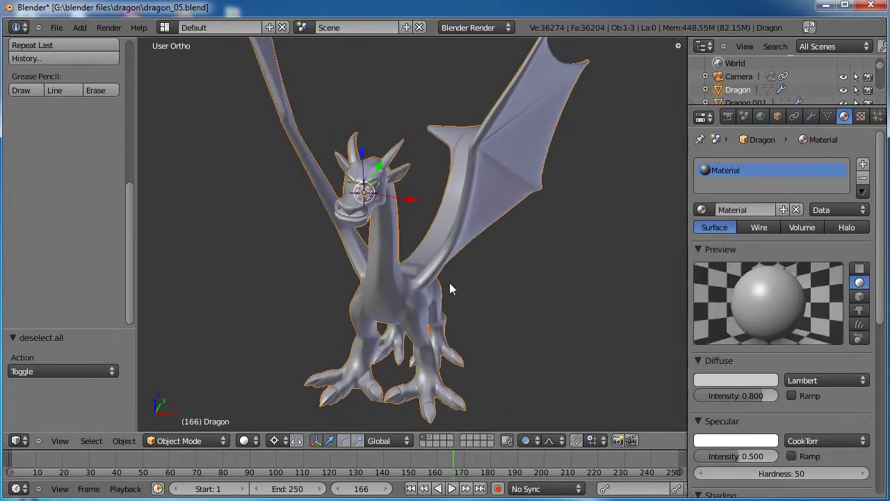
left_click(797, 209)
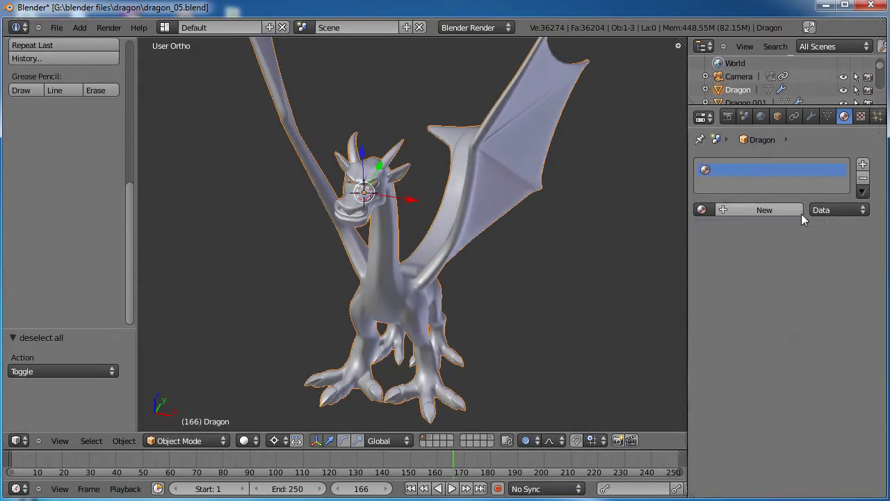
left_click(758, 209)
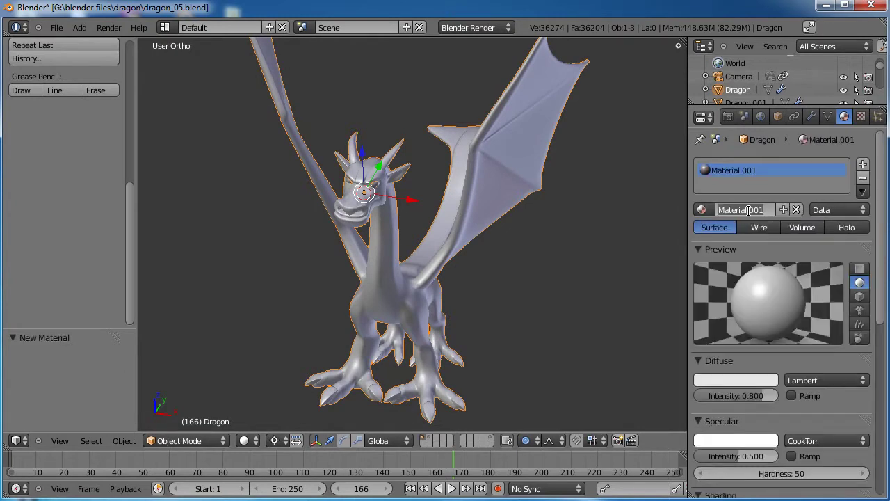
type("dra")
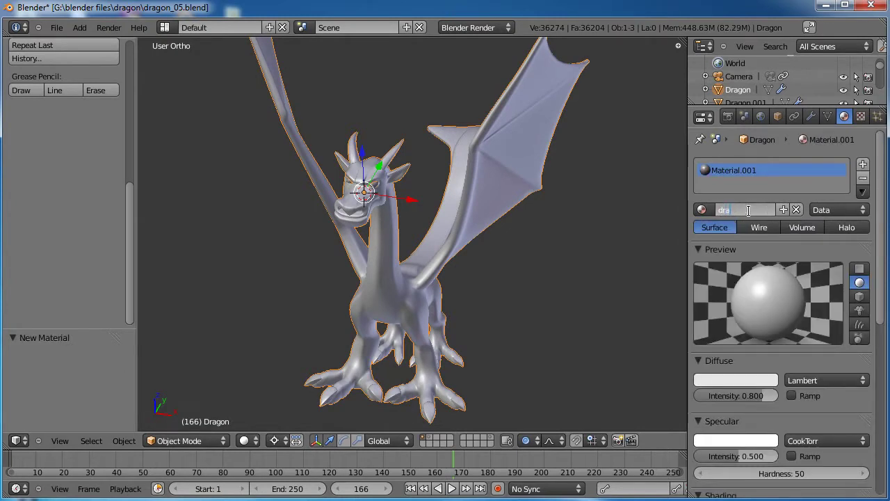
type("gon_tes")
type("ture")
key("Return")
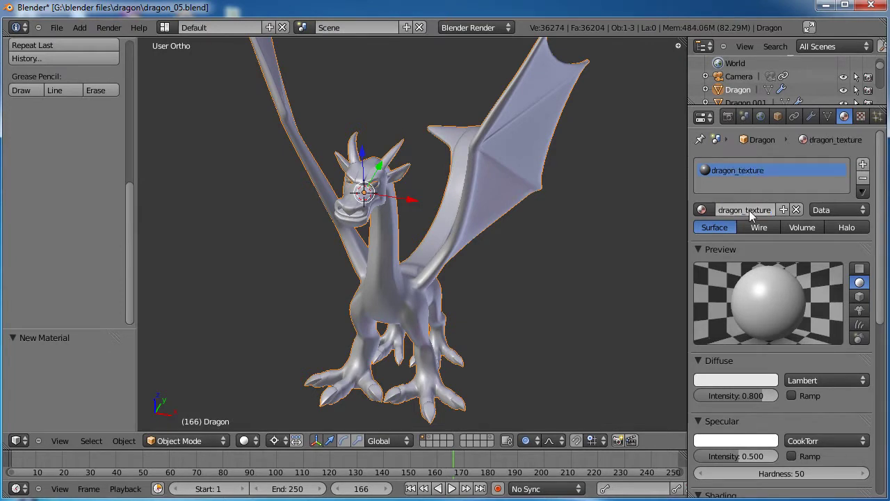
Add an image texture to the material using the dragon_tangent_normals image
left_click(861, 117)
left_click(759, 249)
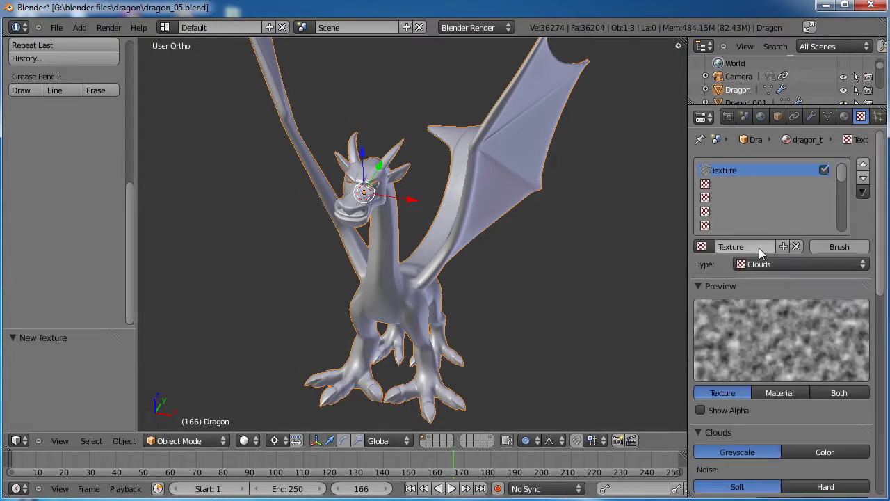
left_click(773, 264)
left_click(775, 174)
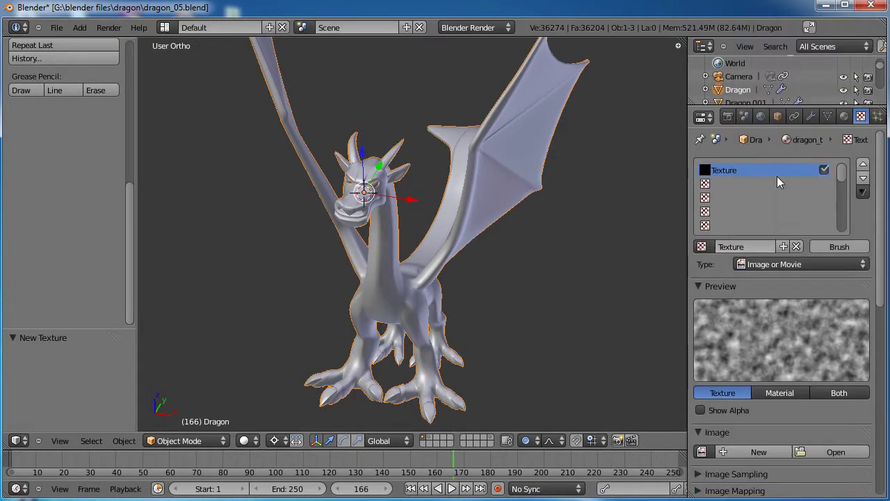
scroll(778, 343, "down", 3)
scroll(778, 343, "down", 1)
left_click(702, 366)
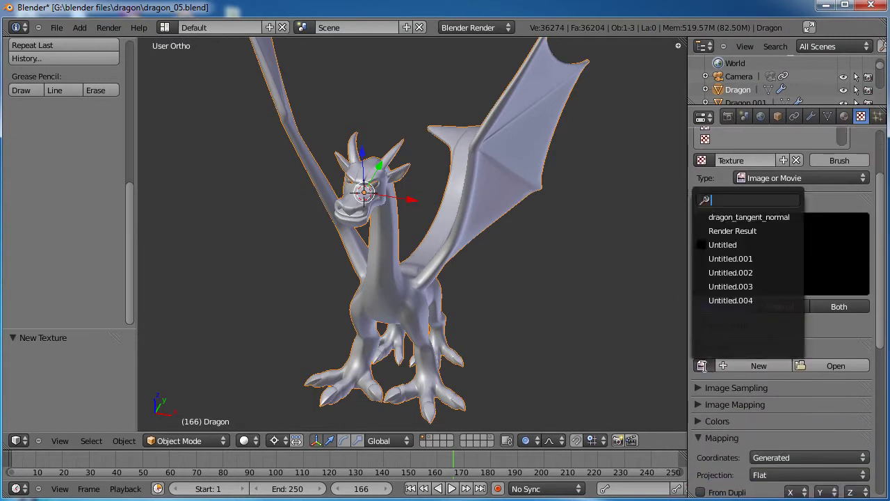
left_click(744, 217)
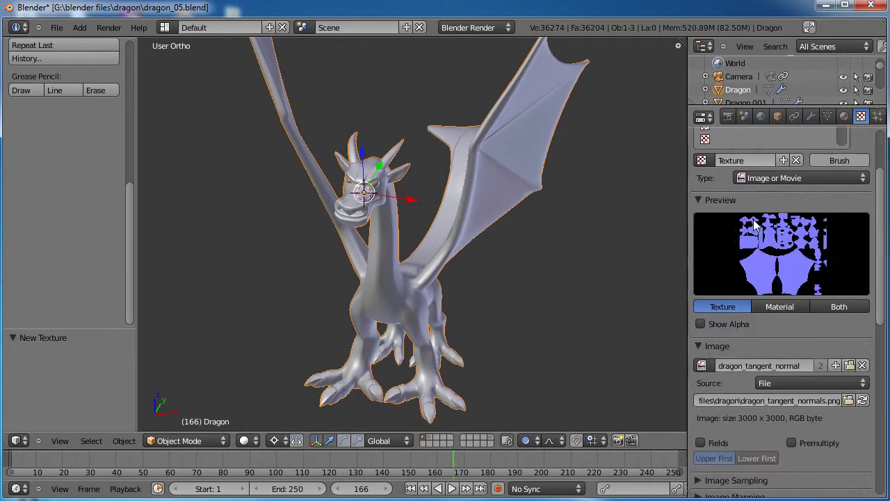
Mark the image as a Tangent-space normal map in its sampling settings
scroll(825, 439, "down", 5)
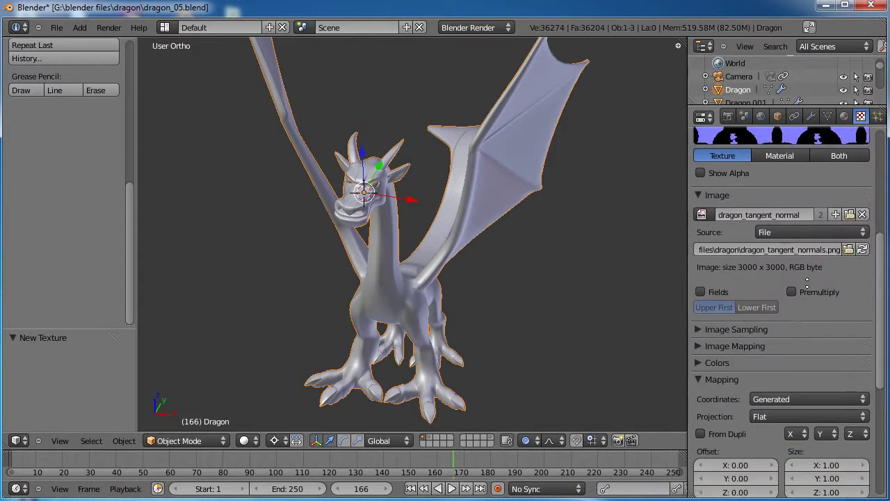
left_click(701, 319)
left_click(791, 336)
left_click(803, 352)
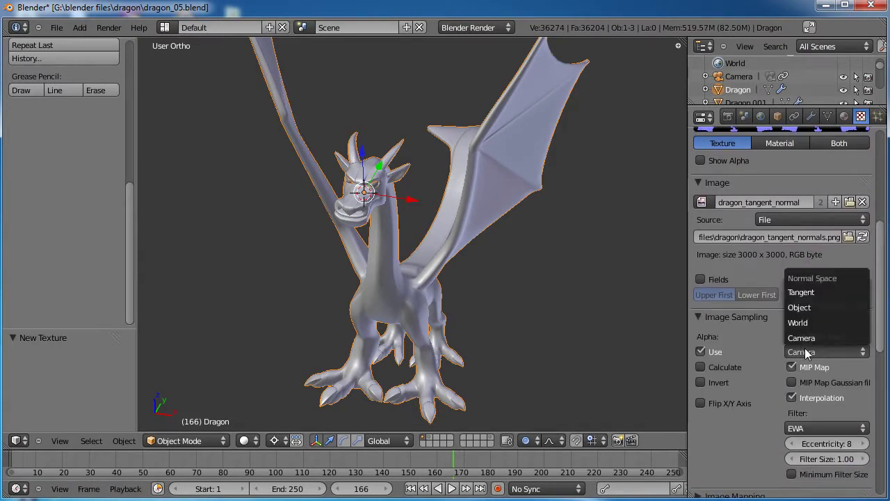
left_click(806, 298)
left_click(700, 318)
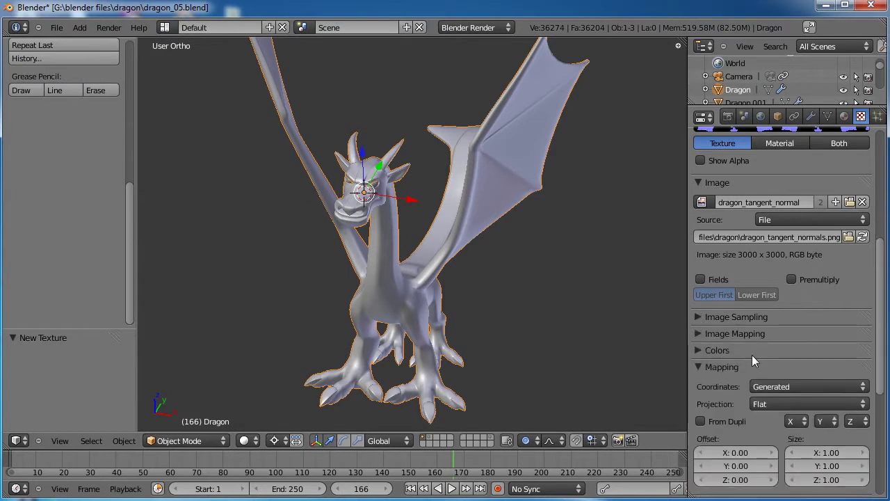
Set UV mapping coordinates and switch influence from Diffuse Color to Geometry Normal
left_click(787, 387)
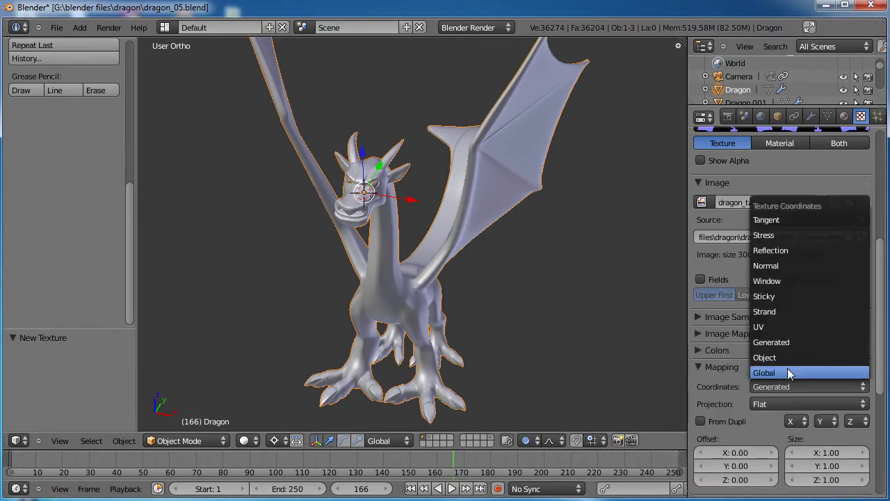
left_click(784, 330)
scroll(796, 371, "down", 3)
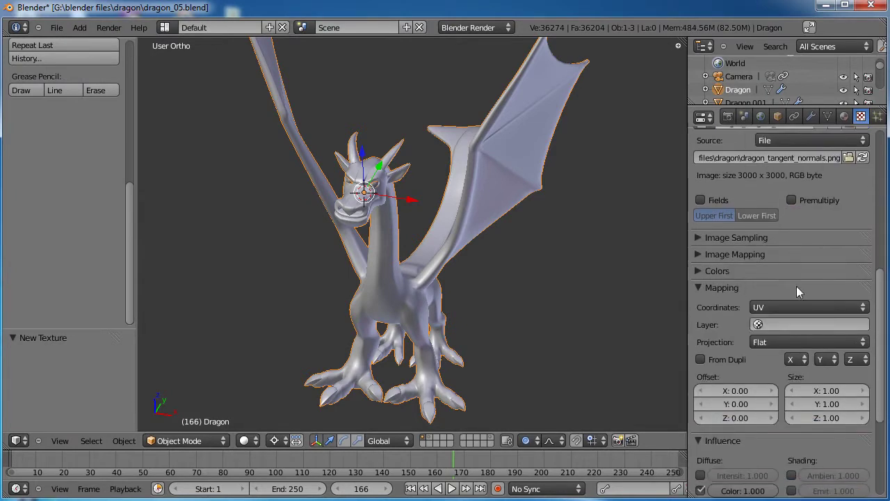
left_click(700, 287)
left_click(704, 304)
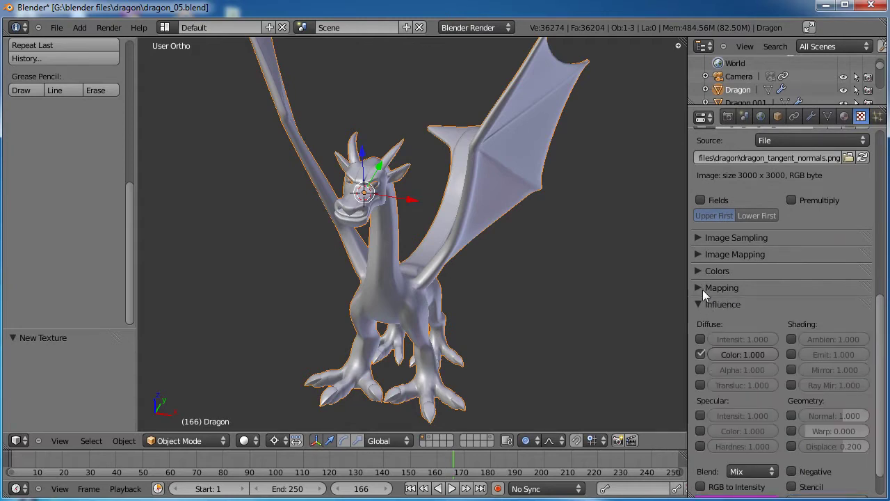
left_click(700, 354)
left_click(793, 416)
scroll(832, 347, "up", 12)
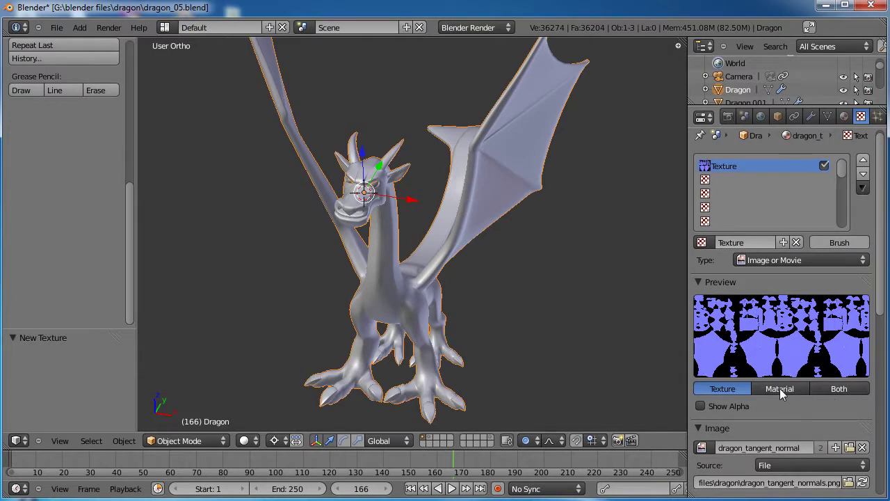
Preview material and texture together on a monkey head, then show the lamps-and-camera layer
left_click(837, 388)
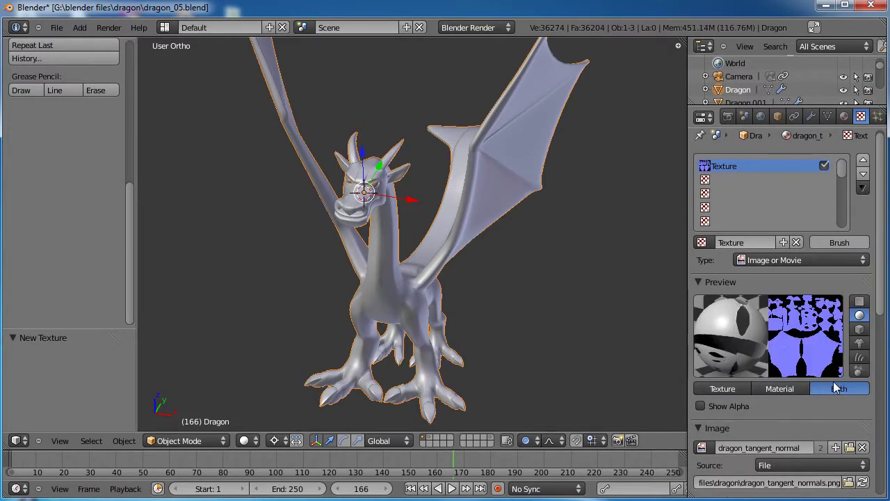
left_click(860, 343)
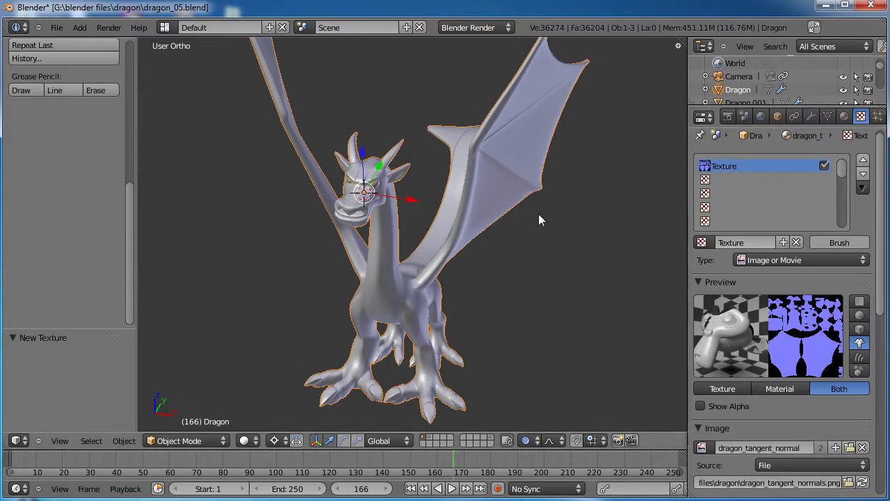
left_click(493, 442, "shift")
In front view, move the first spot lamp up to the upper right above the dragon
middle_click_drag(446, 287, 441, 254)
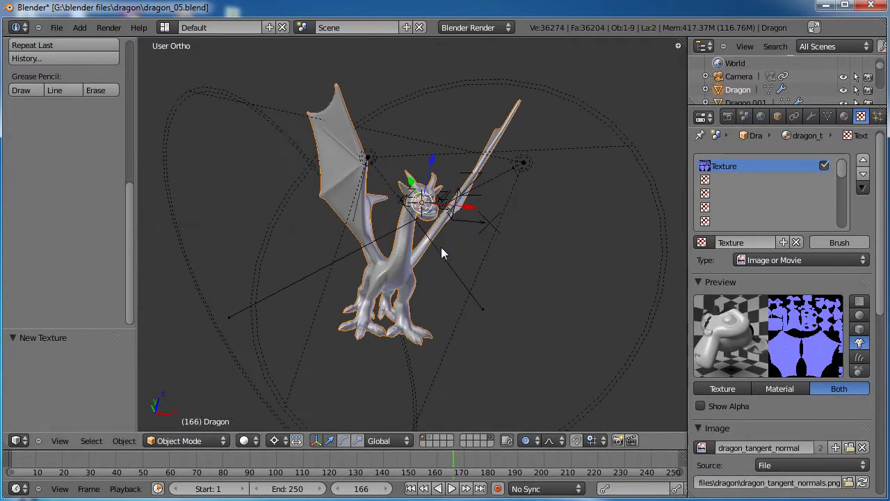
key("KP_1")
right_click(481, 109)
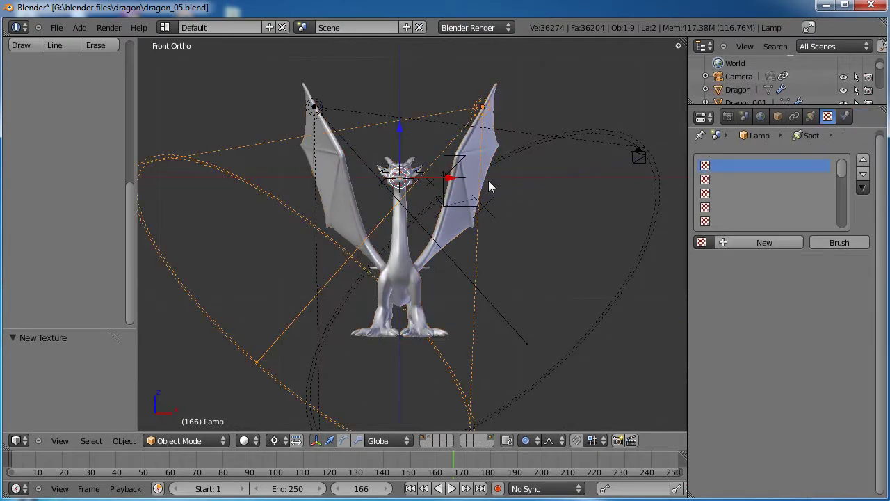
scroll(477, 236, "up", 1, "shift")
middle_click_drag(478, 237, 423, 302, "shift")
key("g")
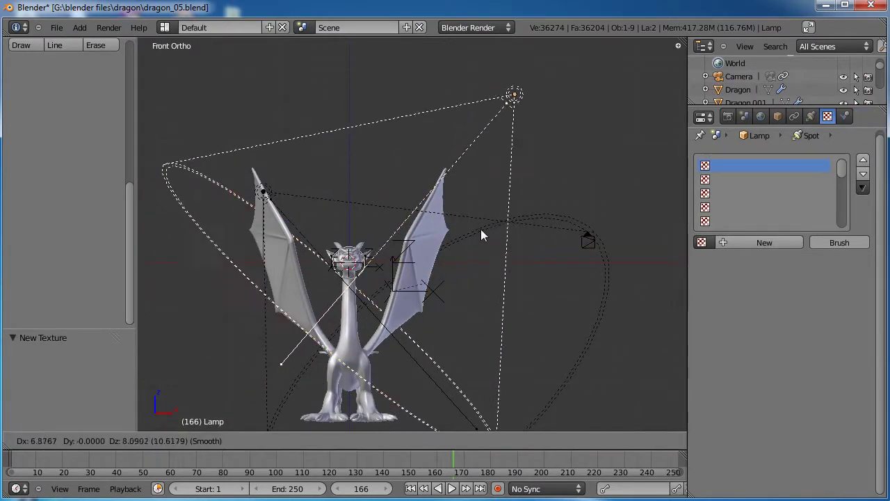
left_click(483, 235)
Move Lamp.001 to the upper left above the dragon (X -7.975, Z 8.553)
right_click(259, 190)
key("g")
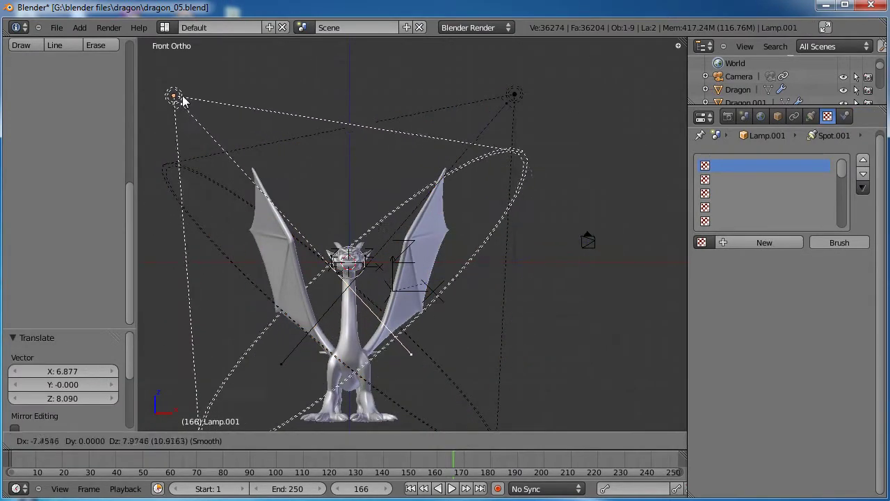
left_click(163, 87)
scroll(289, 212, "down", 2)
middle_click_drag(289, 212, 341, 233)
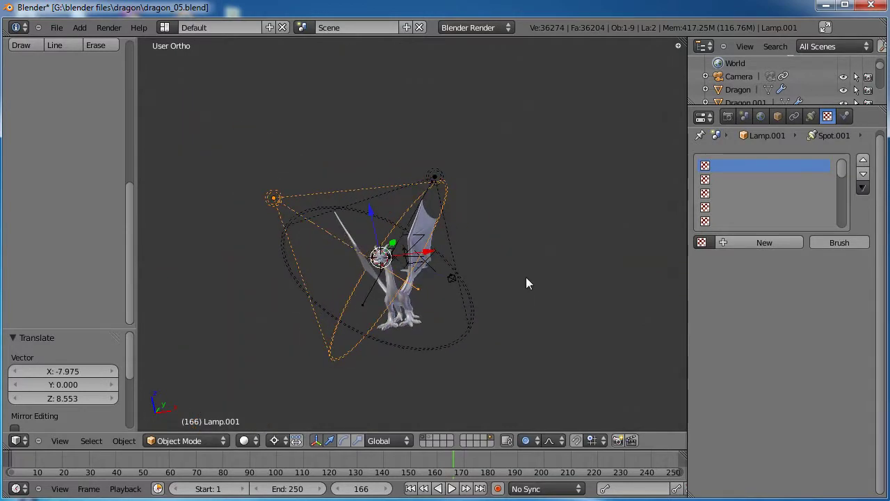
Set the falloff of both Lamp.001 and Lamp to Inverse Linear
left_click(812, 116)
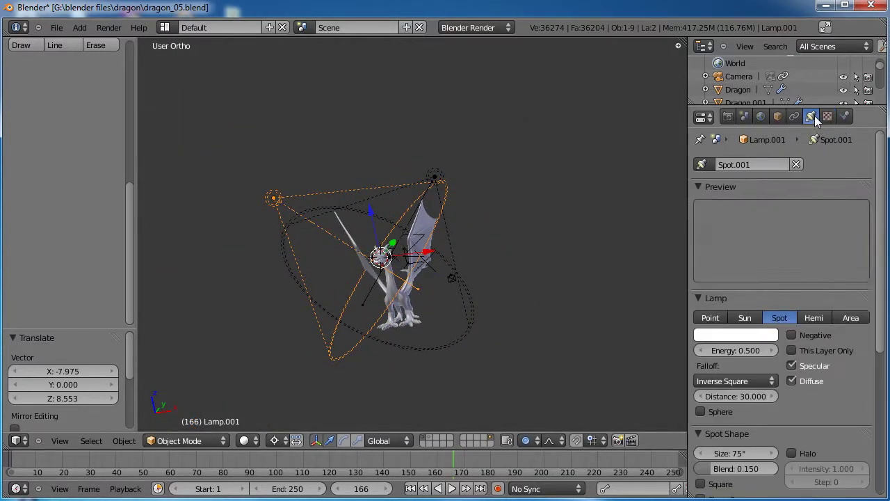
left_click(745, 381)
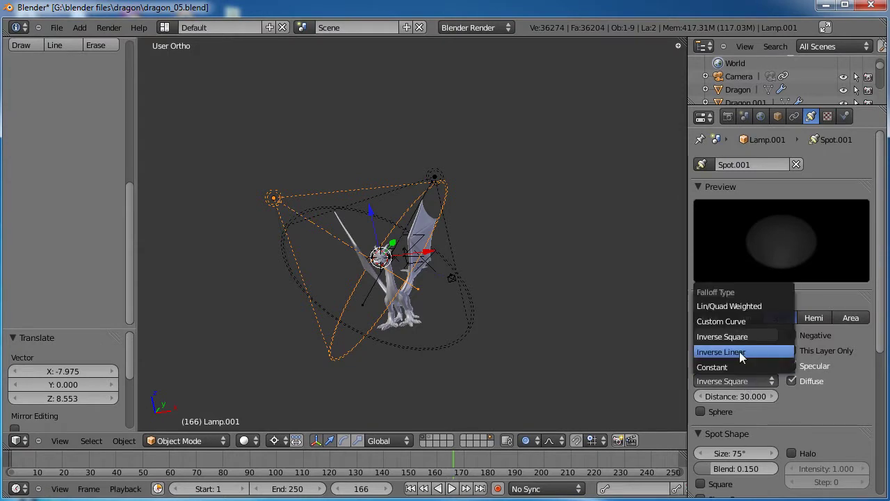
left_click(739, 352)
right_click(434, 174)
left_click(741, 381)
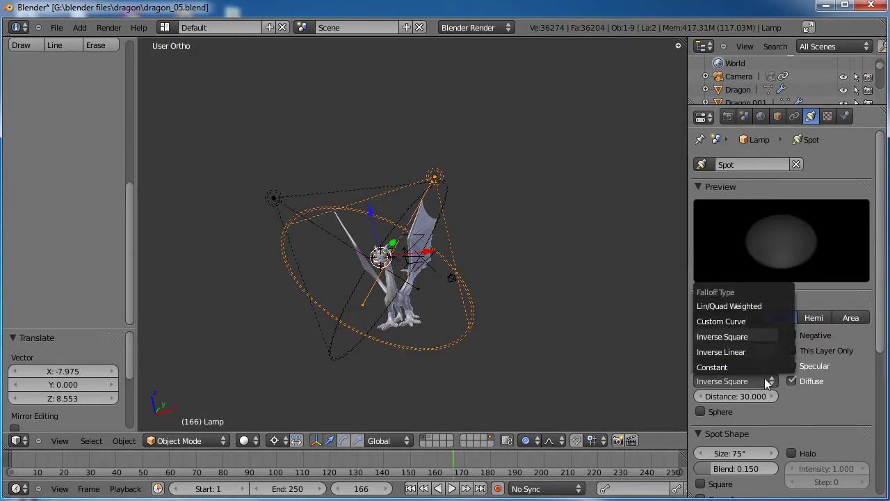
left_click(755, 353)
scroll(821, 389, "down", 8)
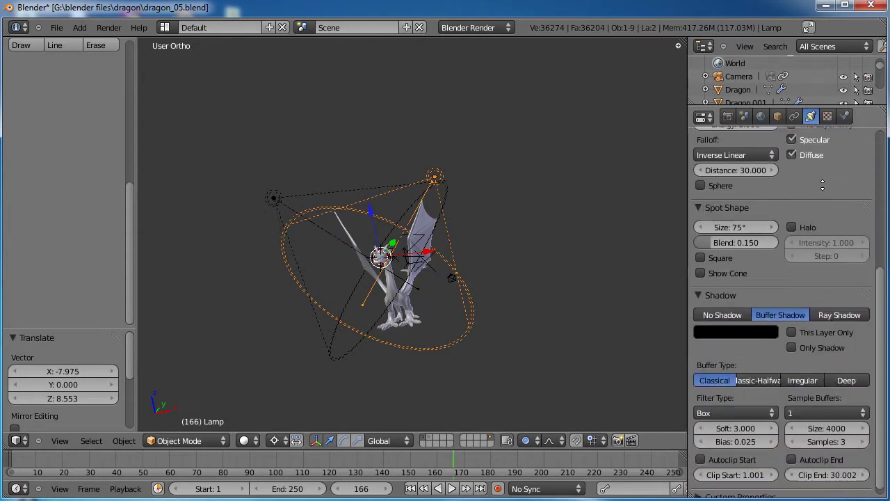
Lengthen the shadow Clip End of both spot lamps to about 49.5
left_click_drag(827, 466, 863, 465)
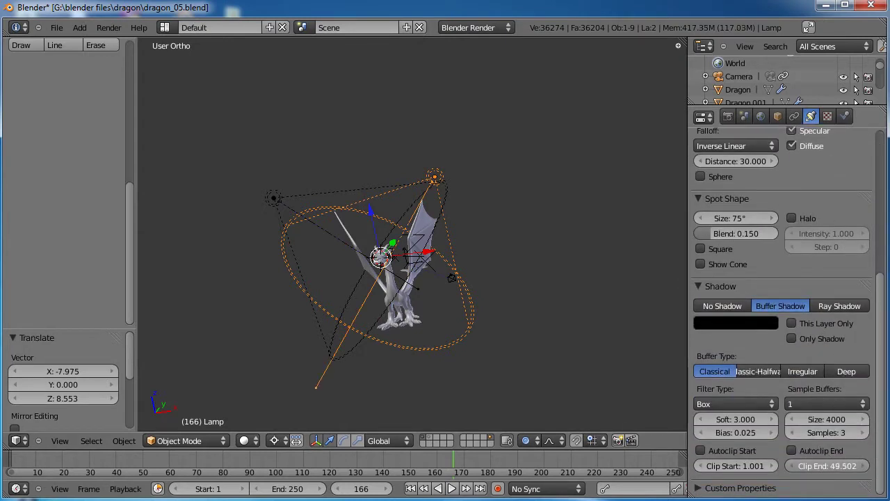
right_click(274, 199)
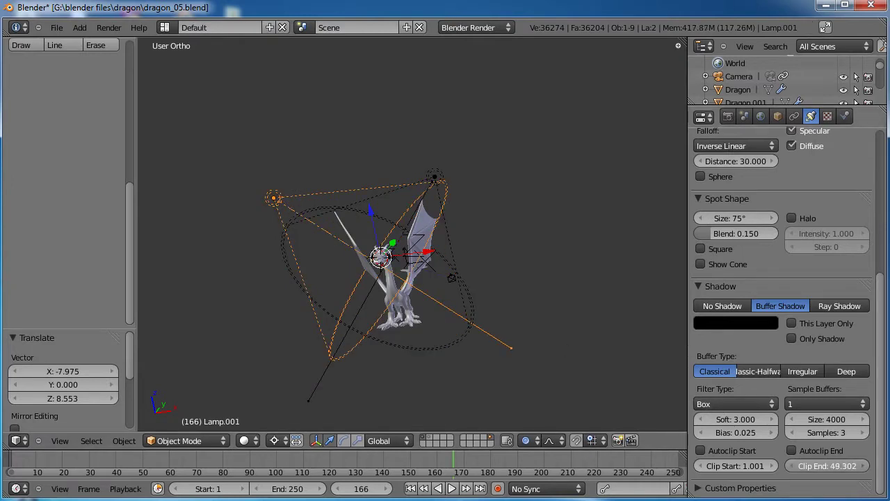
left_click_drag(828, 465, 845, 466)
scroll(784, 351, "up", 5)
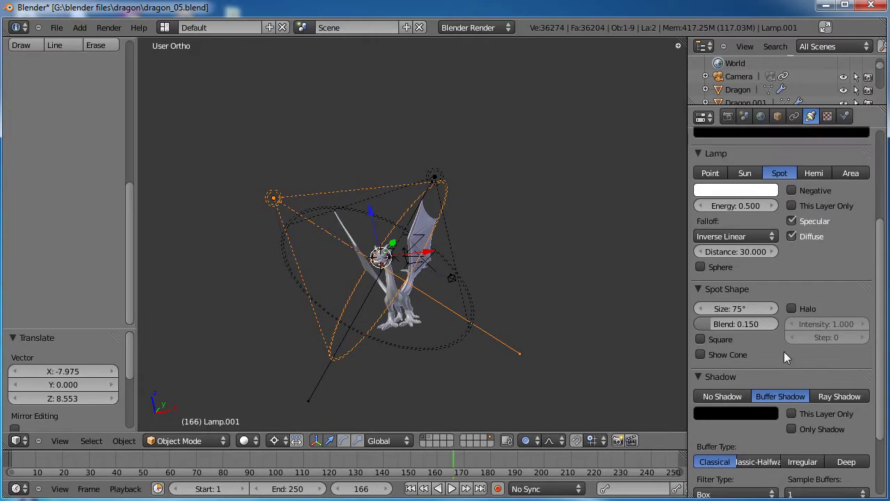
scroll(791, 271, "up", 2)
Raise both spot lamps' Distance to about 50 and inspect the lighting around the dragon
left_click_drag(738, 288, 814, 287)
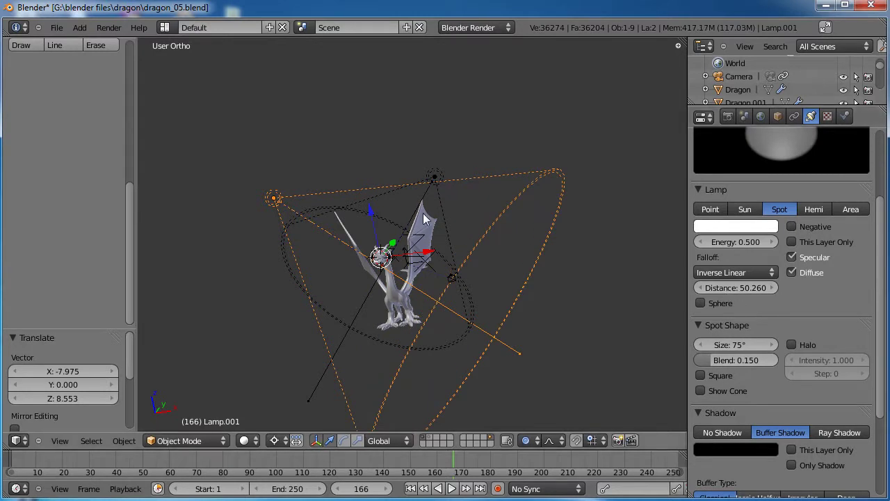
right_click(434, 178)
left_click_drag(737, 290, 775, 289)
scroll(491, 255, "down", 3)
middle_click_drag(491, 255, 460, 272)
scroll(340, 290, "up", 3)
scroll(461, 275, "up", 3)
middle_click_drag(468, 338, 506, 338)
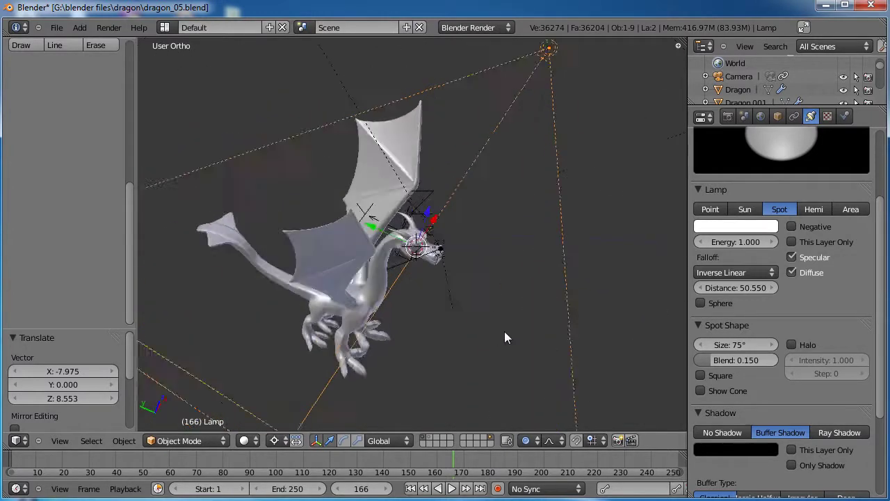
scroll(467, 284, "down", 3)
middle_click_drag(467, 285, 420, 289)
Save over dragon_05.blend and switch to the camera view
key("ctrl+s")
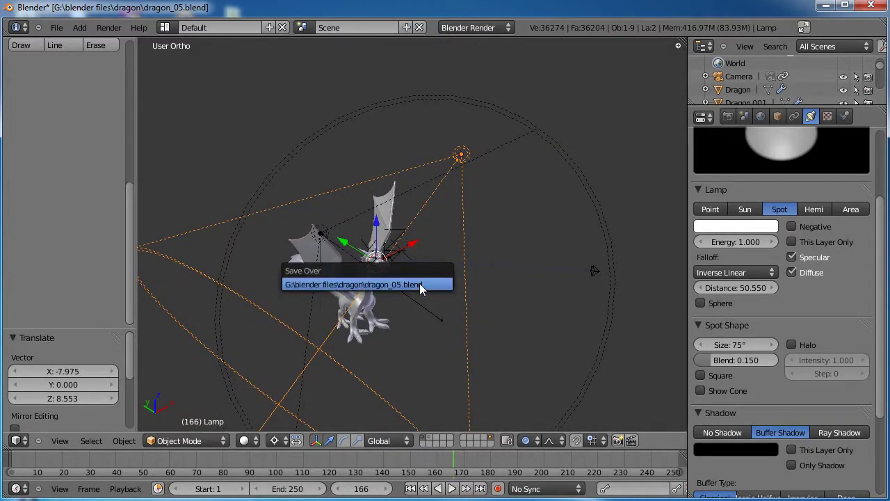
left_click(419, 285)
key("KP_0")
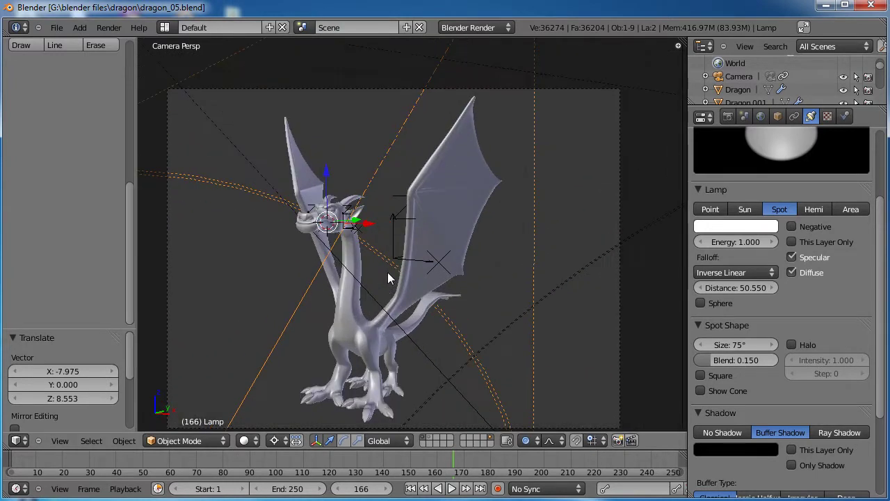
Render the dragon from the camera, then return to the scene
key("F12")
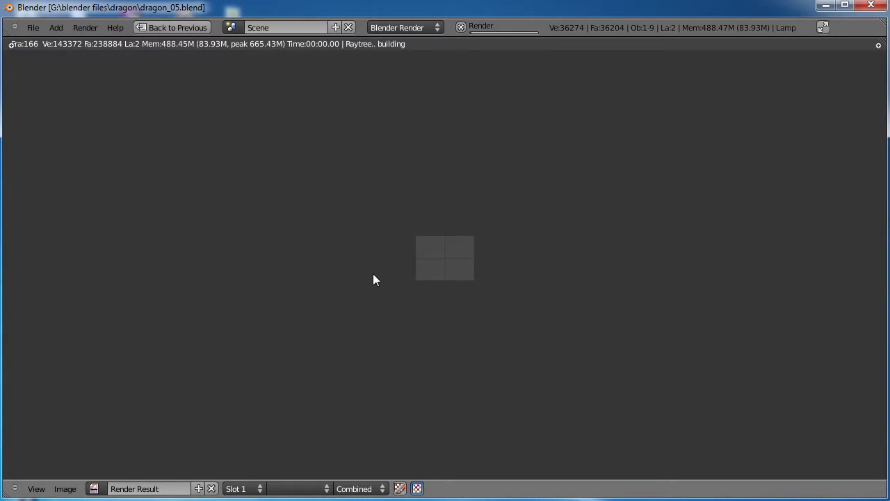
scroll(508, 282, "up", 6)
scroll(504, 279, "up", 5)
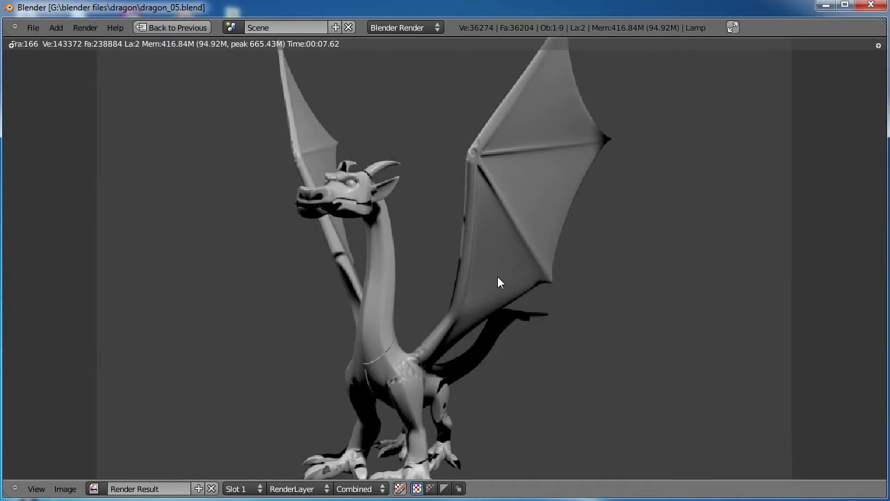
scroll(497, 277, "down", 1)
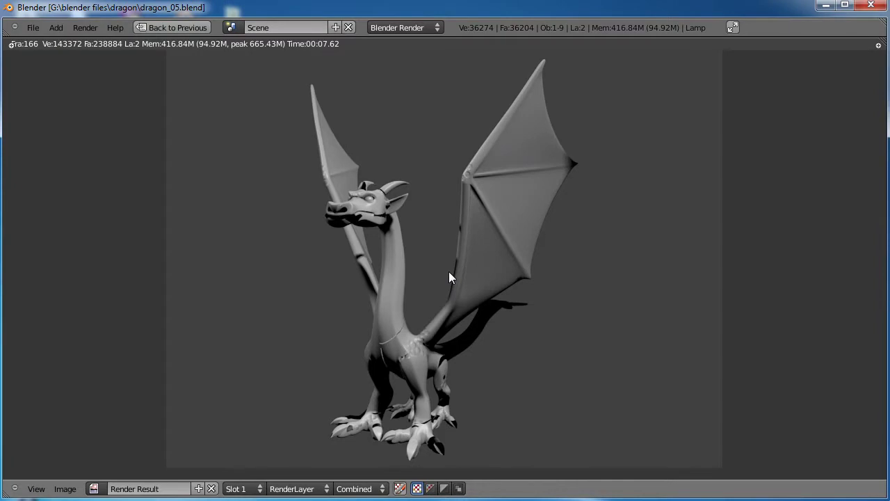
key("Escape")
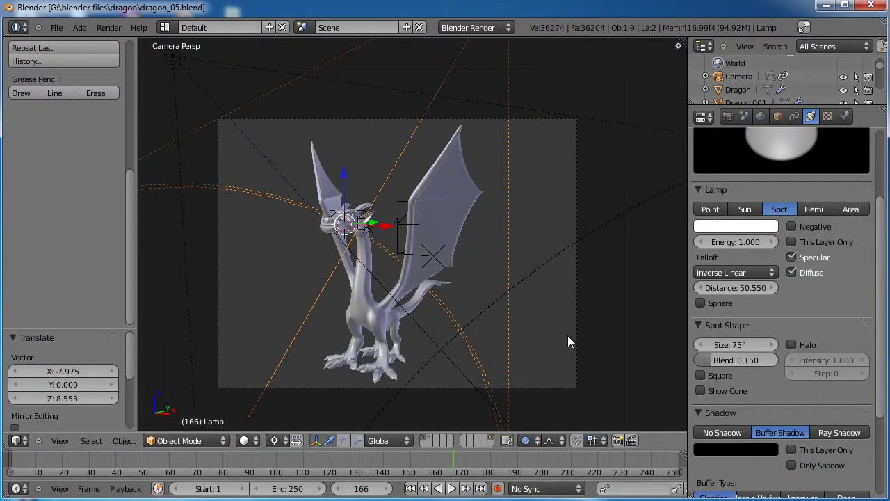
Show the render result in the widened left side area, then revert it to a narrower 3D view
left_click_drag(135, 126, 324, 127)
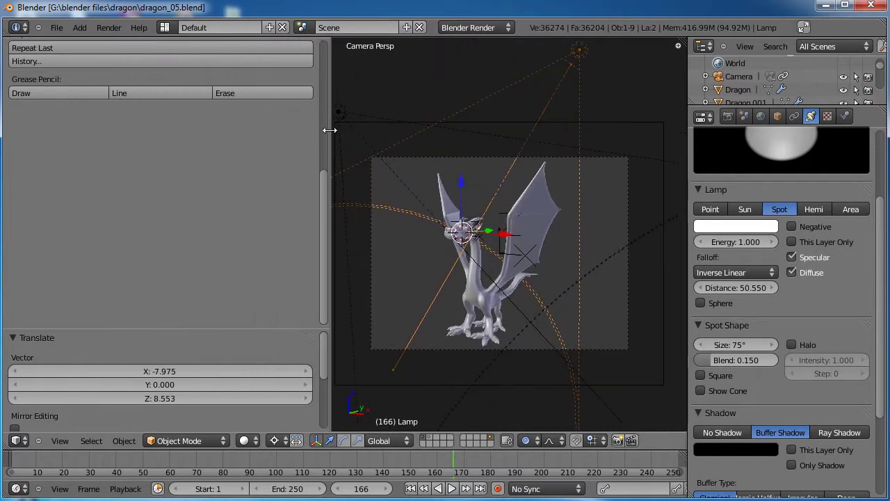
left_click(18, 440)
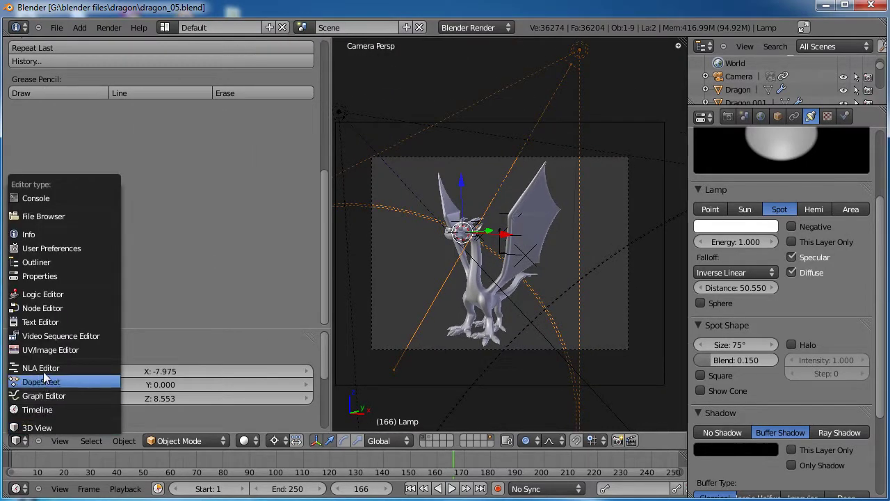
left_click(17, 441)
left_click(49, 347)
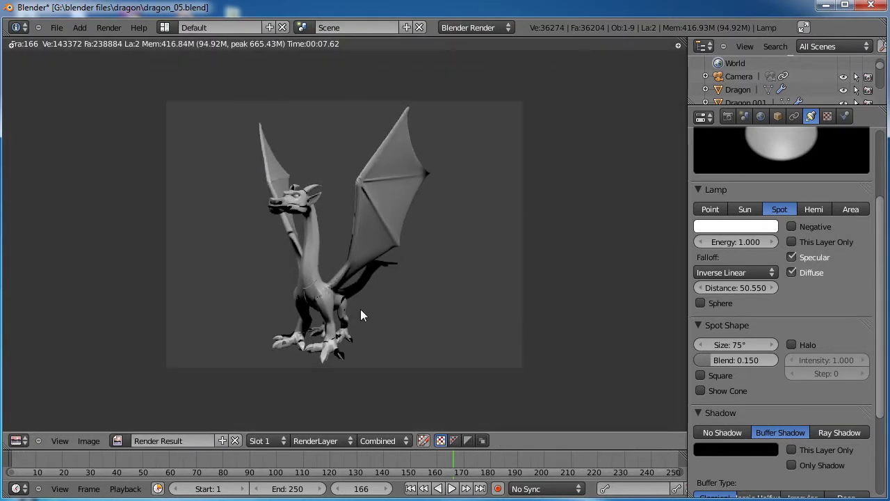
scroll(361, 315, "up", 2)
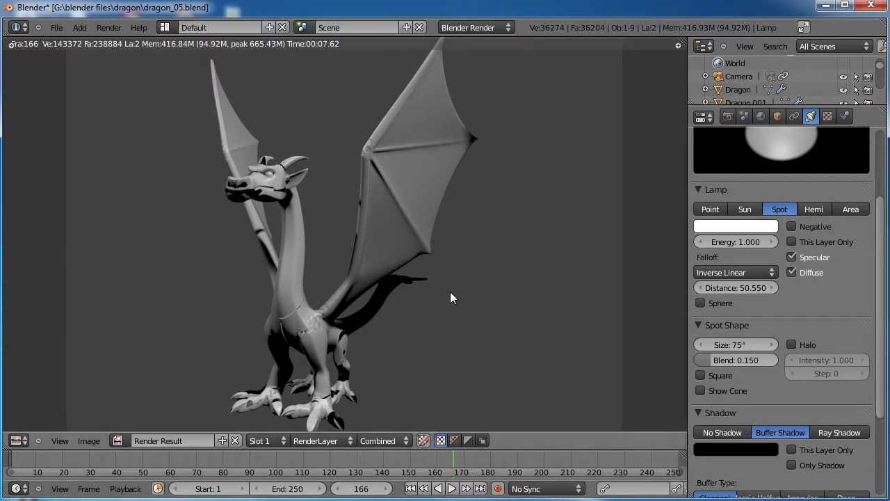
left_click(17, 440)
left_click(32, 427)
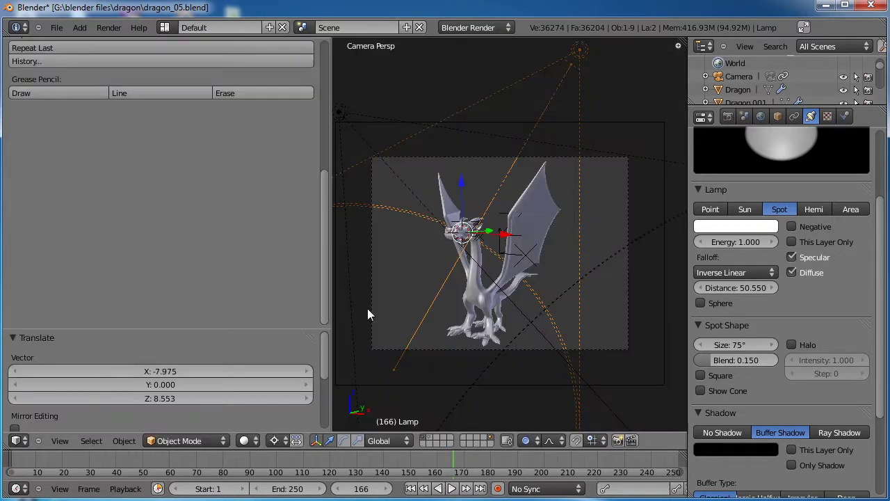
left_click_drag(331, 268, 221, 268)
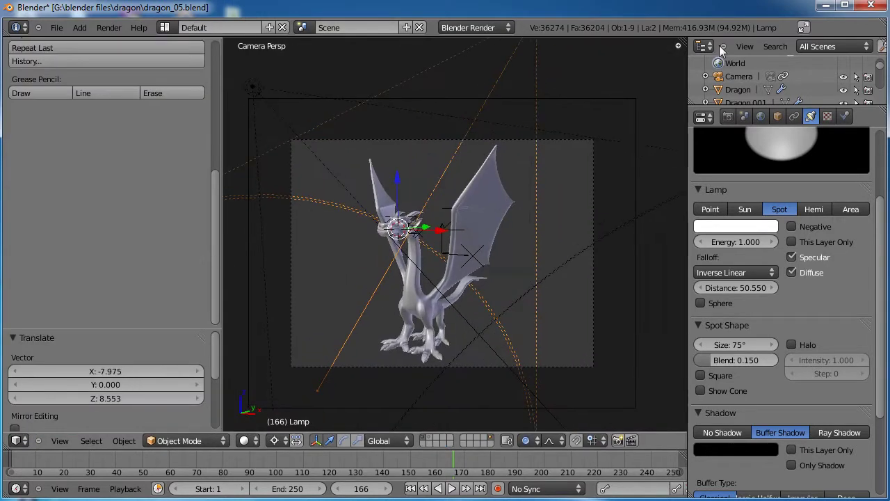
Split the 3D view in two, make the left half an image editor, and list its images
left_click_drag(679, 44, 342, 50)
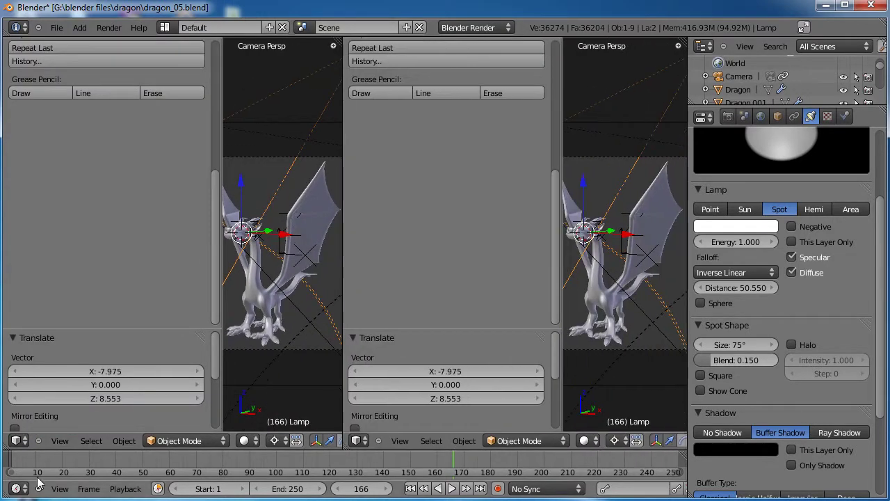
left_click(17, 440)
left_click(50, 350)
left_click(118, 440)
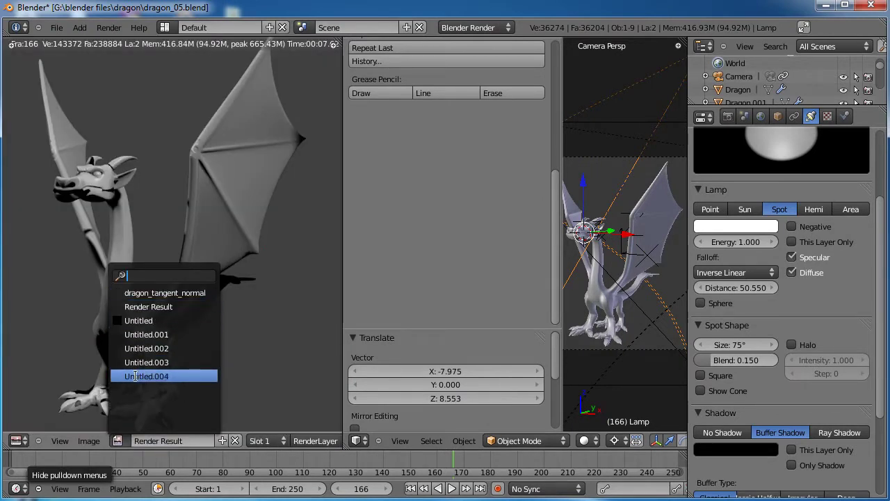
Display dragon_tangent_normal in the image editor and check the Dragon's UVs in edit mode
left_click(153, 294)
scroll(174, 366, "down", 6)
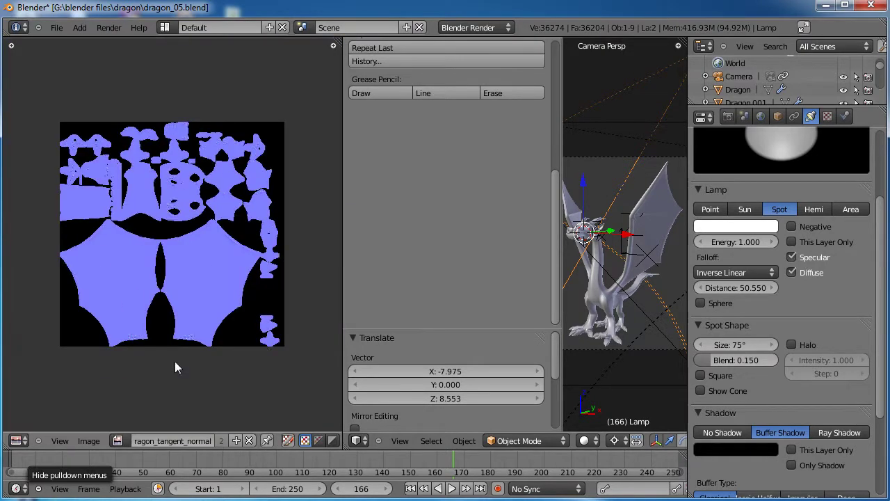
scroll(174, 364, "up", 2)
left_click_drag(562, 301, 451, 296)
right_click(545, 315)
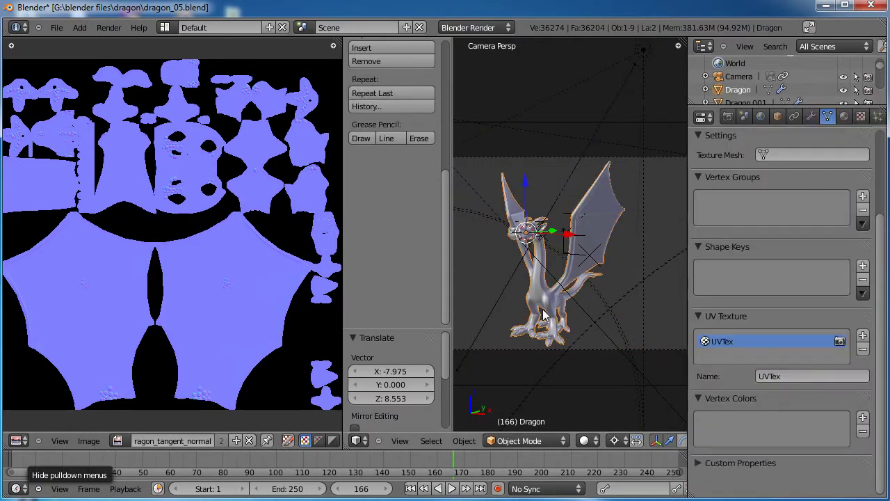
key("Tab")
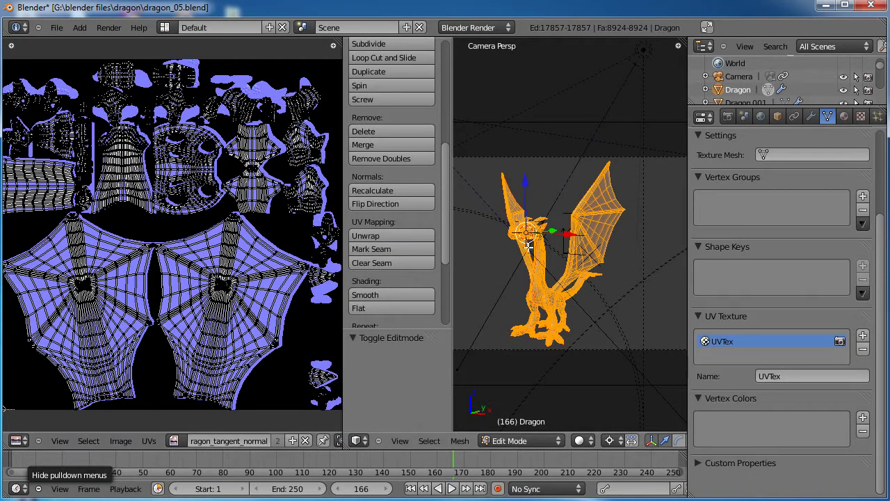
scroll(649, 444, "down", 5, "ctrl")
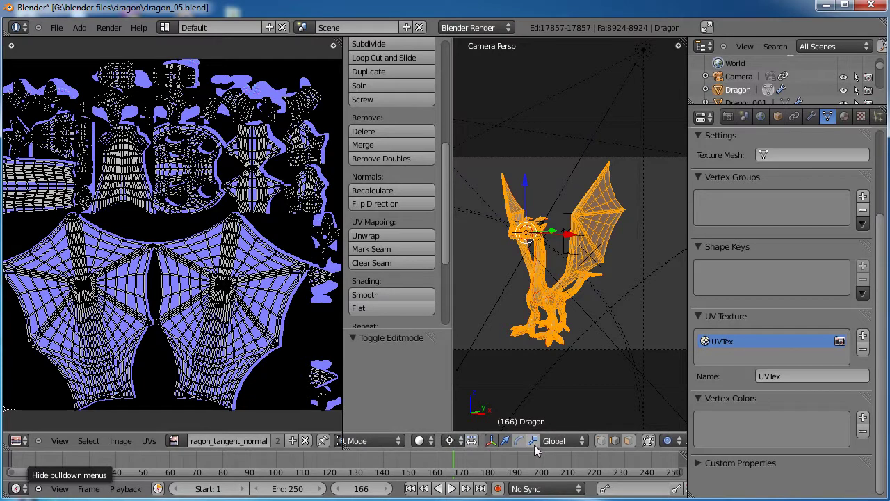
scroll(535, 442, "up", 2)
key("Tab")
Show the high-poly layer, check Dragon.001's UVs, and shrink the image editor
scroll(595, 445, "down", 1)
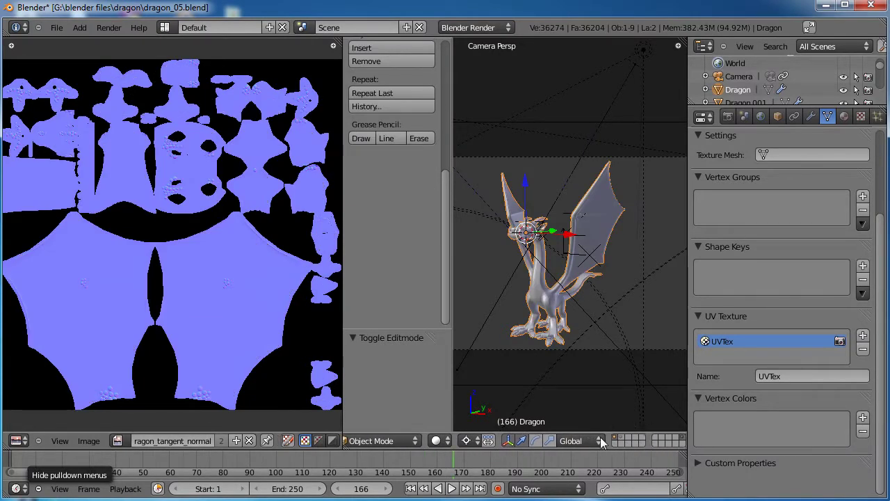
left_click(626, 438)
right_click(578, 257)
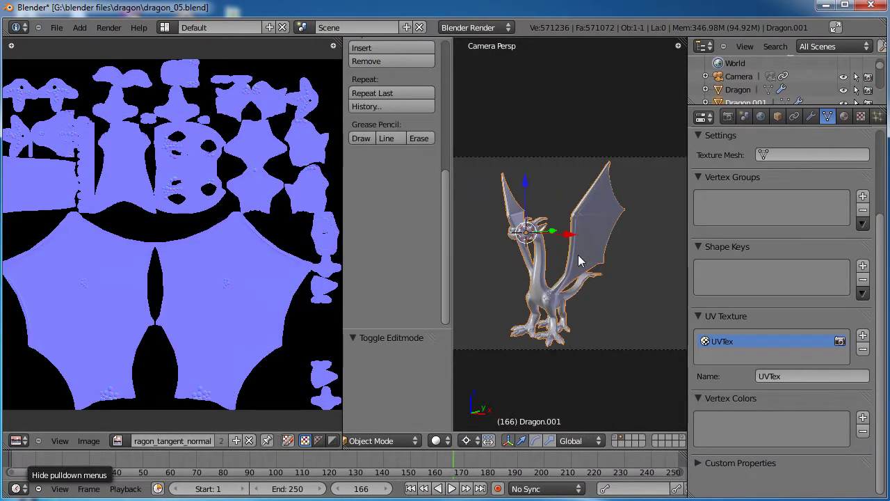
key("Tab")
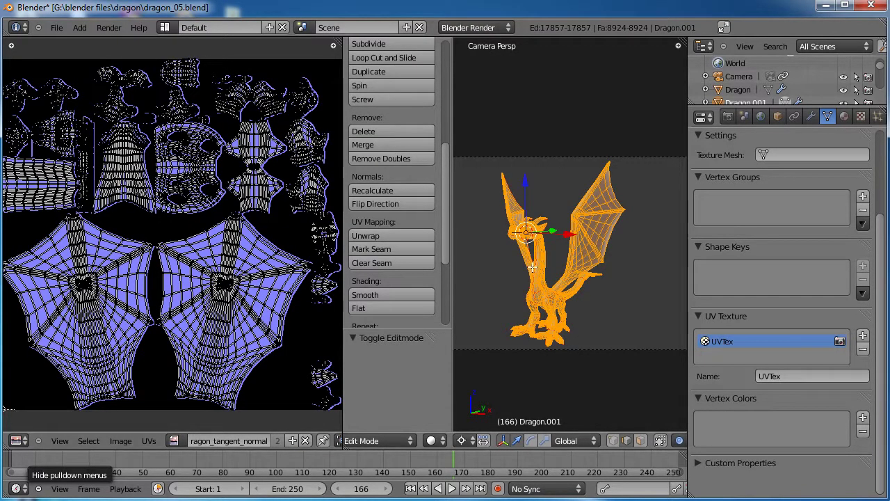
key("Tab")
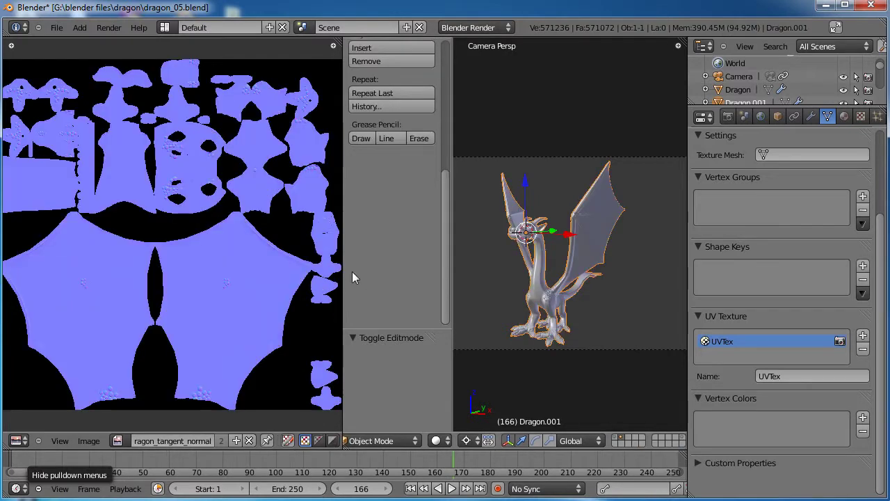
left_click_drag(344, 275, 211, 284)
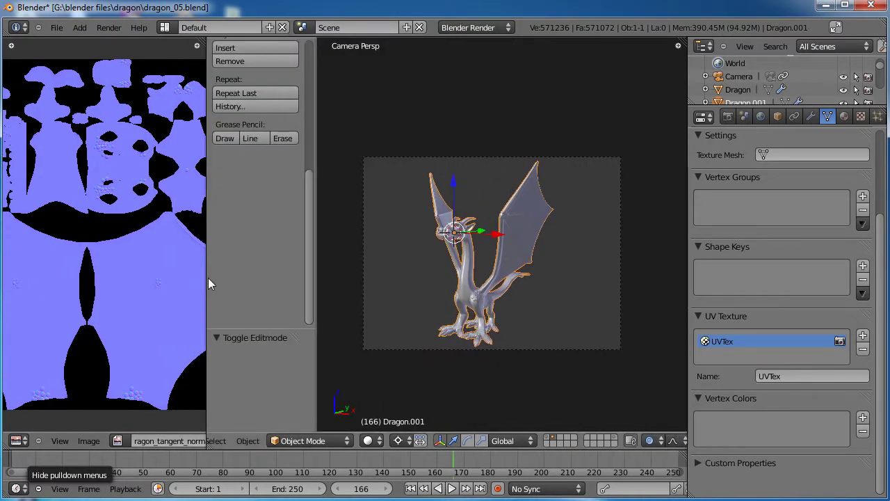
Duplicate Dragon.001 in place and move the copy, Dragon.002, to the original dragon's layer
scroll(464, 292, "down", 2)
middle_click_drag(464, 292, 588, 384)
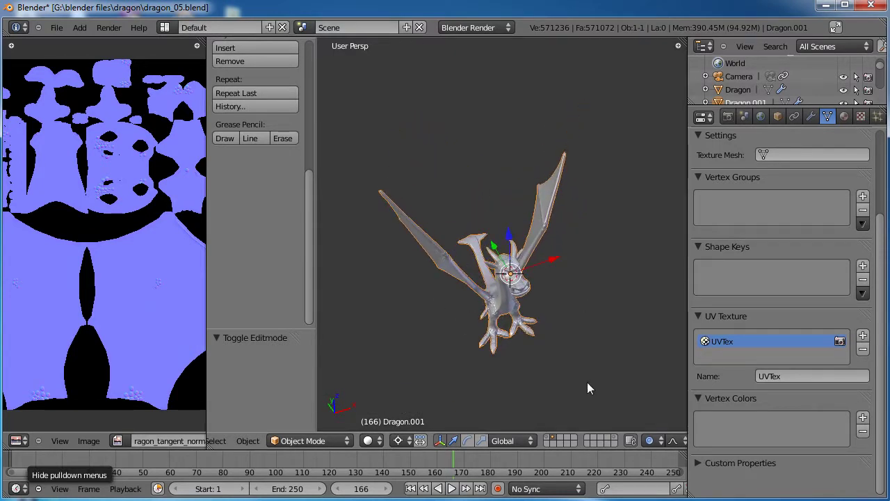
key("shift+d")
left_click(530, 263)
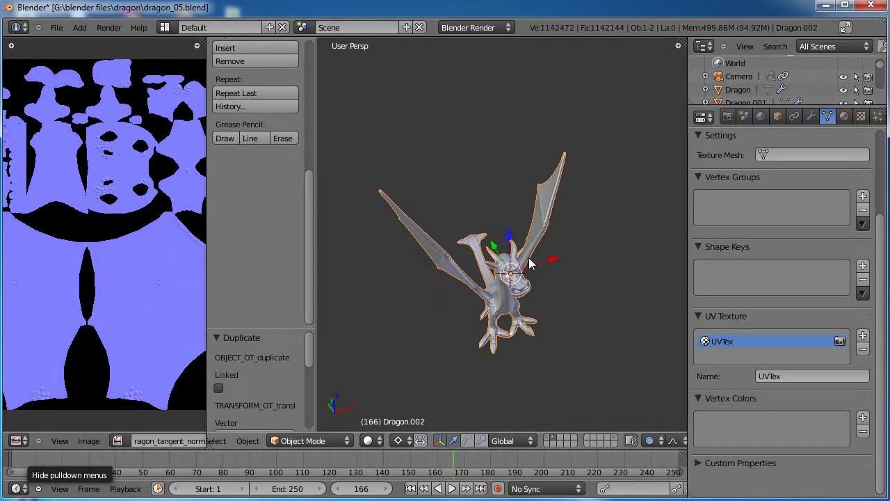
key("m")
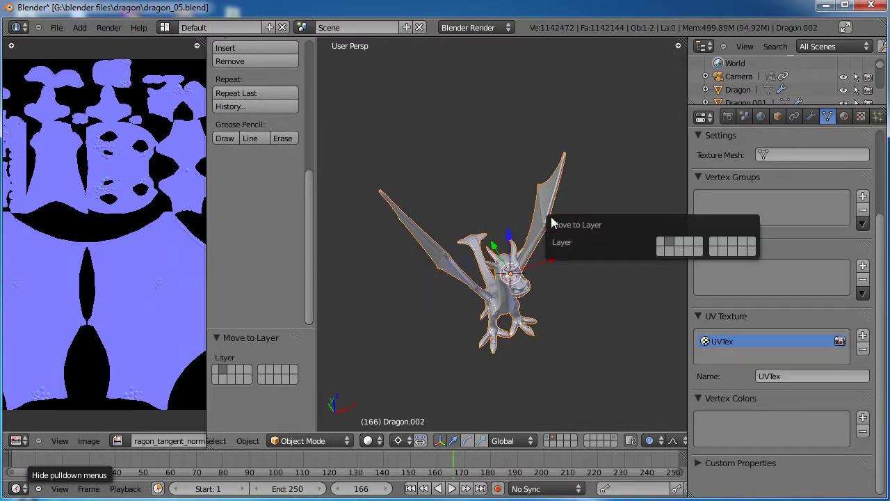
left_click(664, 245)
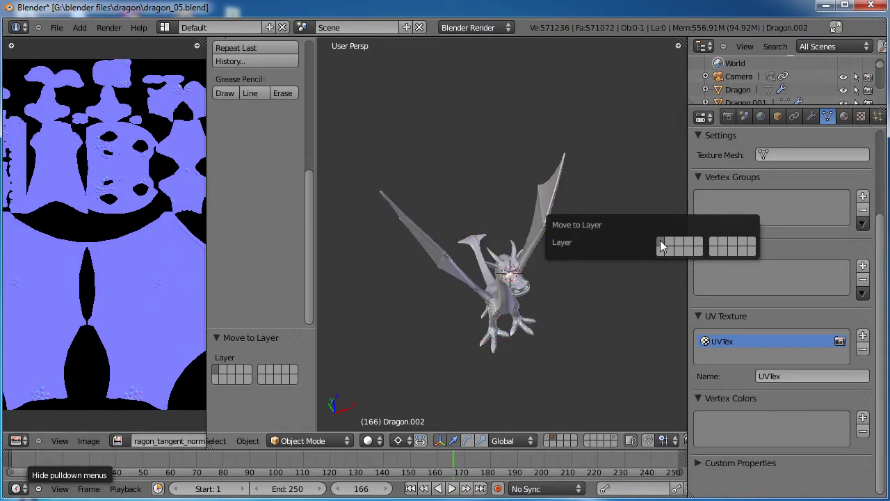
Show the original dragon's layer, delete the low-poly Dragon, and select Dragon.002
left_click(550, 440)
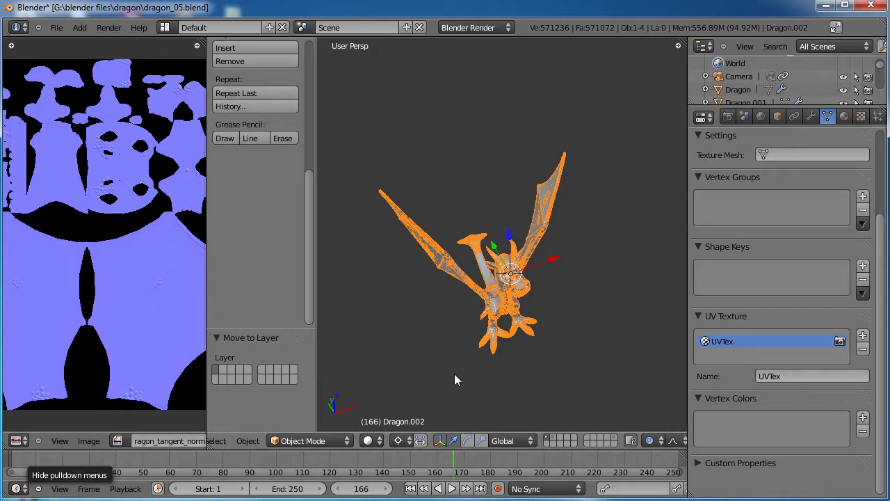
right_click(501, 309)
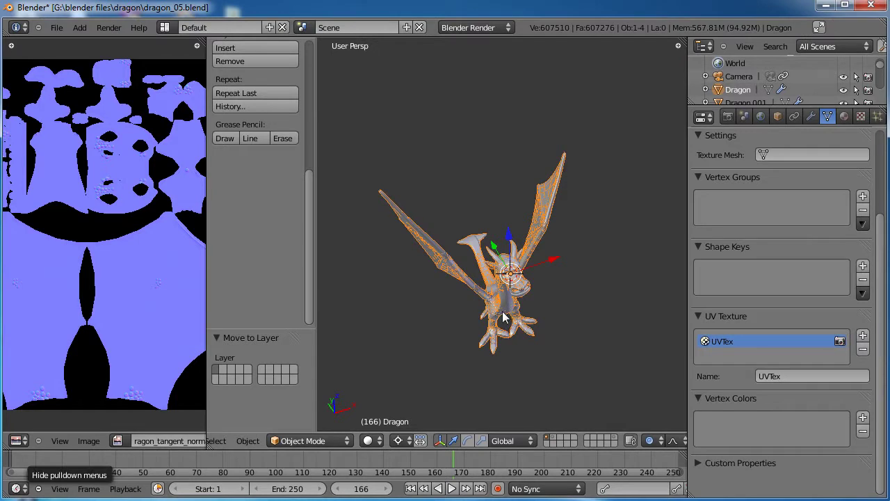
key("x")
left_click(505, 313)
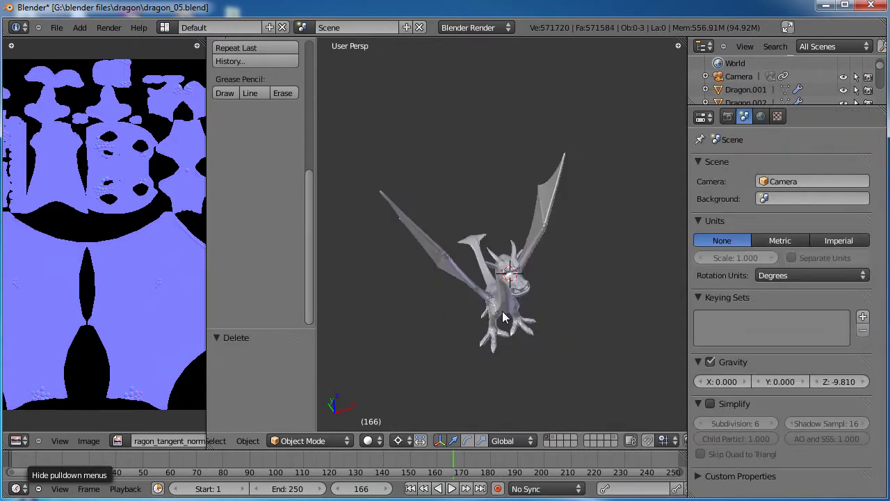
right_click(502, 311)
scroll(506, 321, "up", 1)
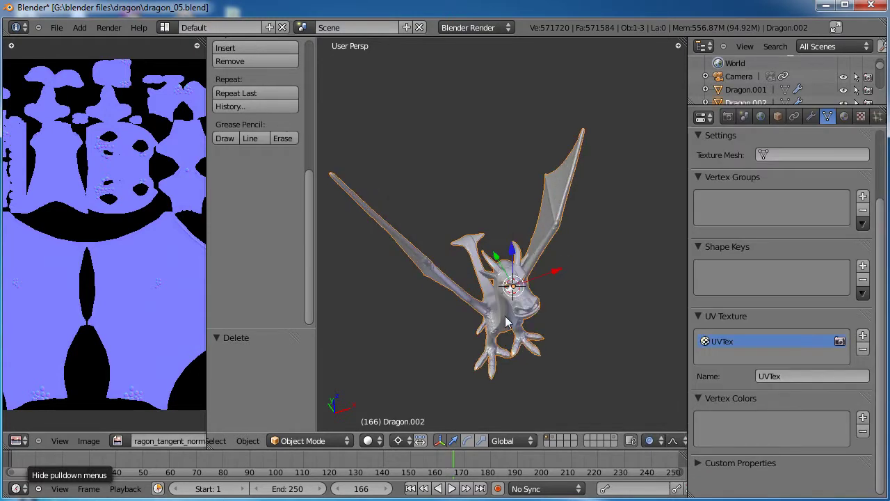
middle_click_drag(501, 320, 521, 301)
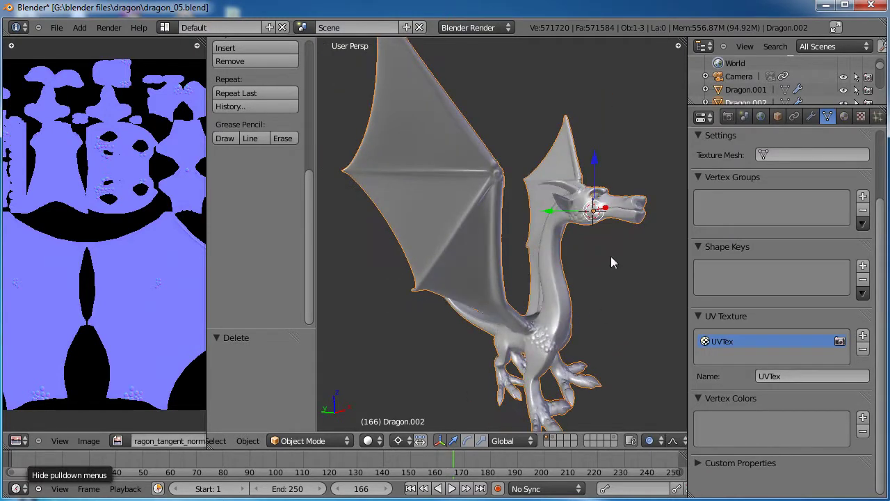
scroll(762, 159, "up", 1)
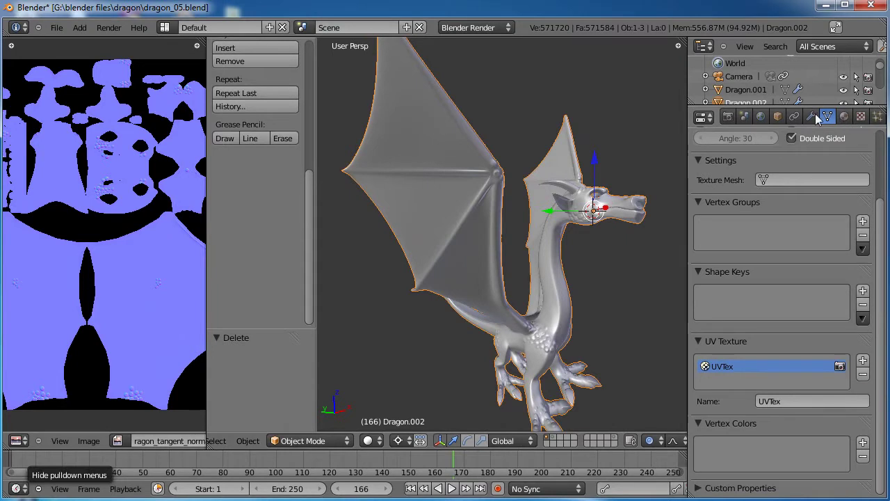
Replace Dragon.002's Multires modifier with Subdivision Surface and assign the dragon_texture material
left_click(812, 116)
left_click(862, 203)
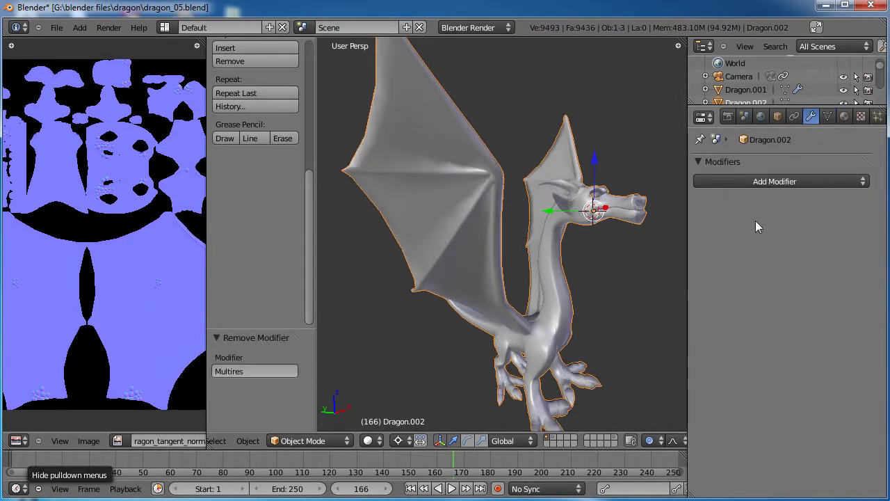
left_click(776, 181)
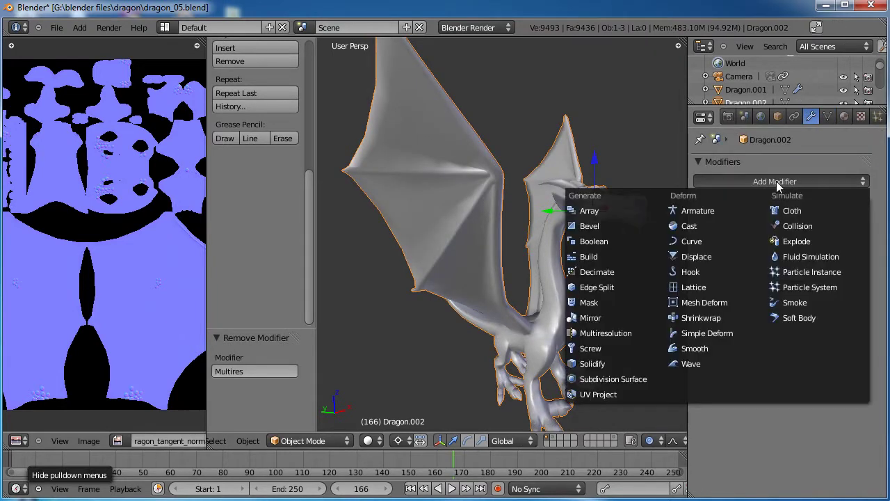
left_click(614, 380)
middle_click_drag(613, 256, 650, 257)
left_click(844, 116)
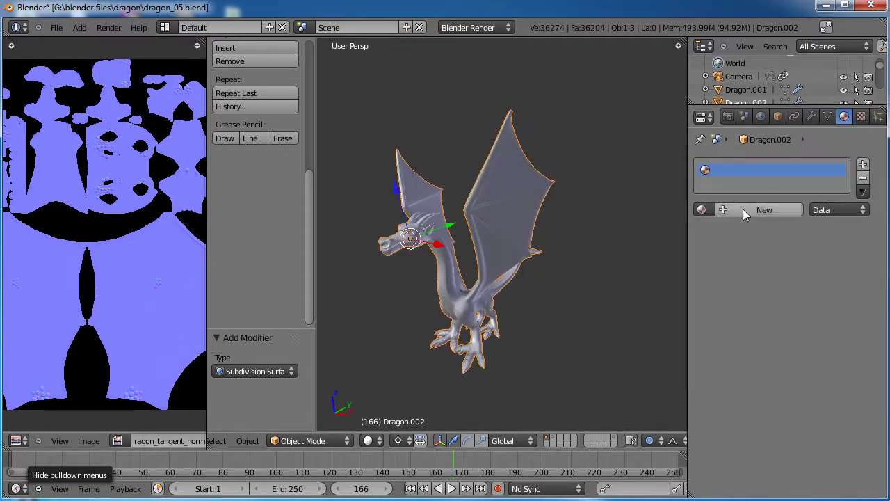
left_click(701, 210)
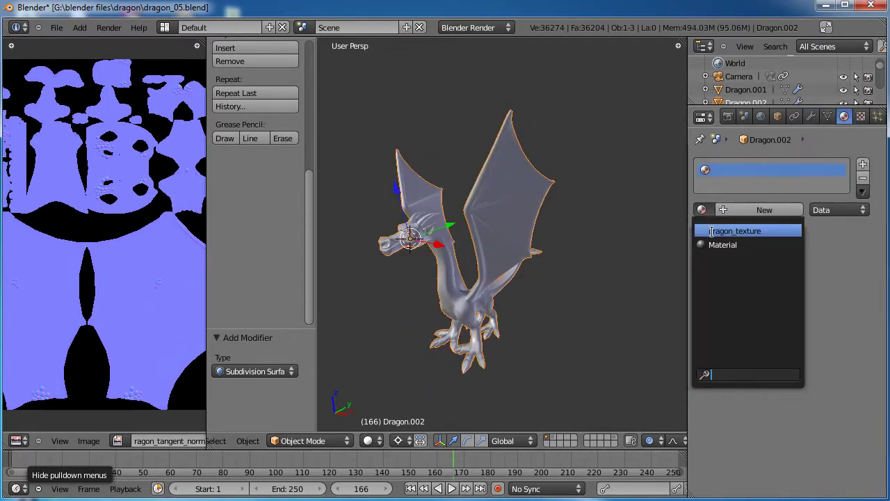
left_click(712, 229)
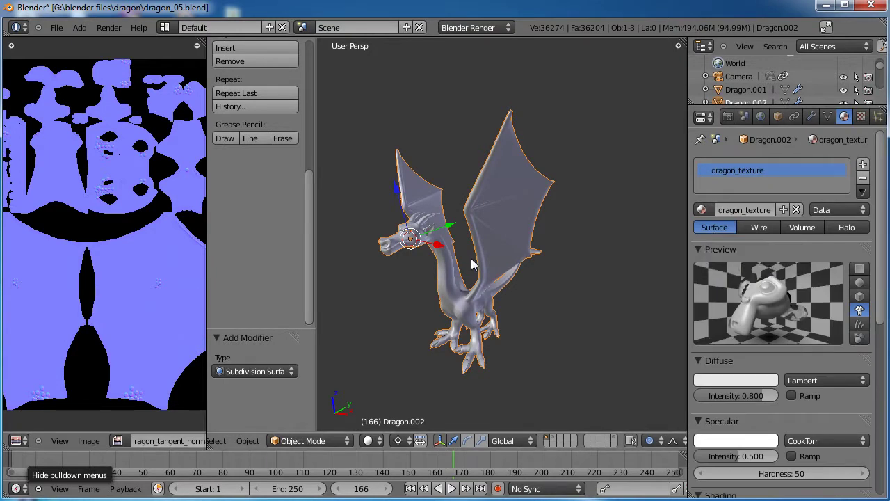
Show the camera and lamp layer, save over dragon_05.blend, and render from the camera
left_click(612, 440, "shift")
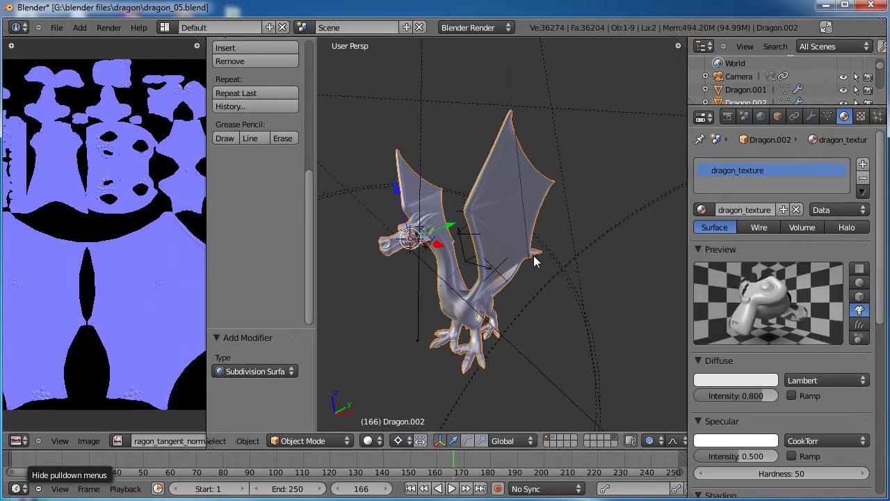
key("KP_0")
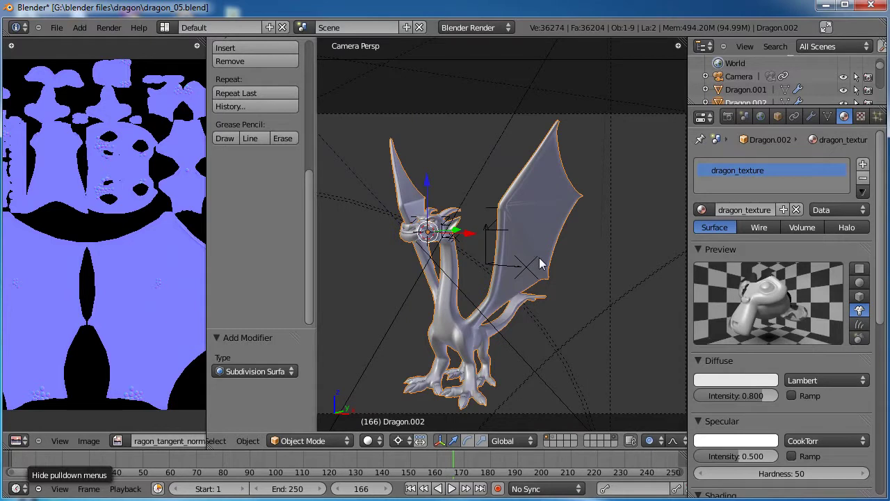
key("ctrl+s")
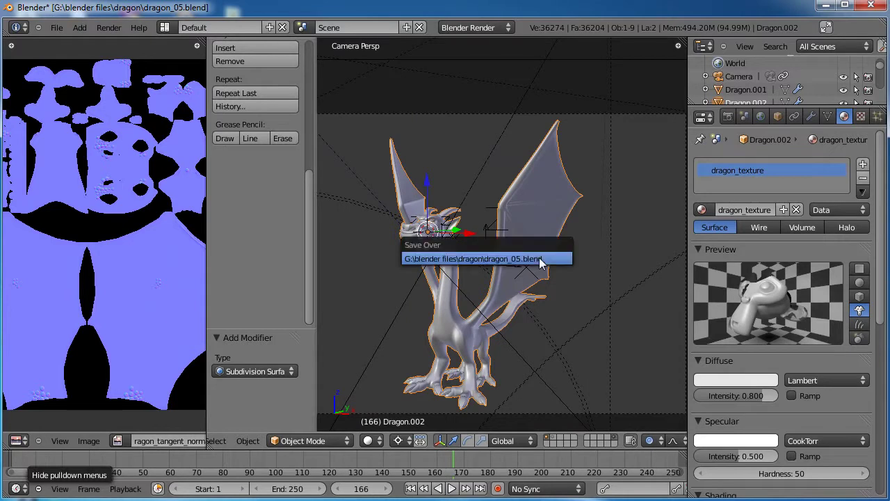
left_click(541, 259)
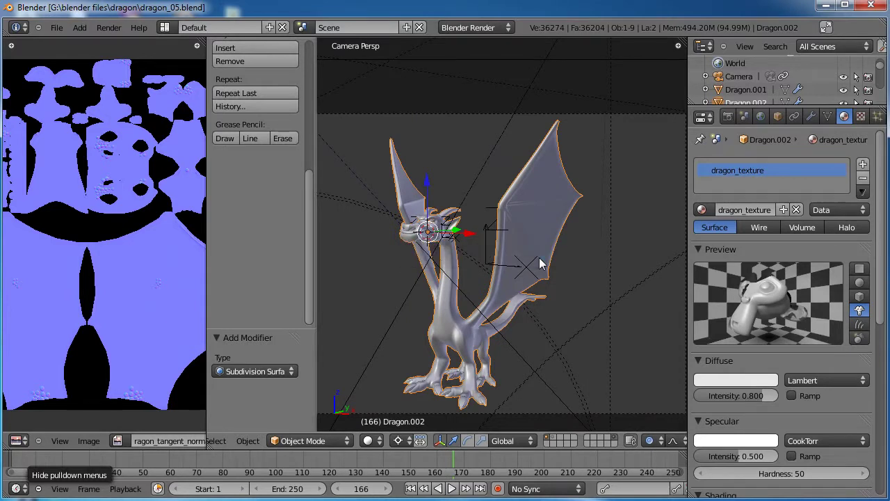
key("F12")
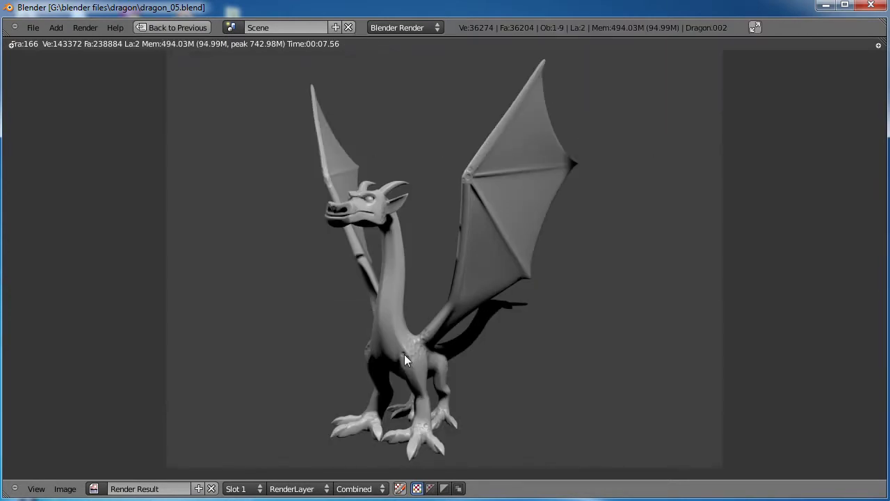
Close the render and show the dragon_texture material's texture settings
key("Escape")
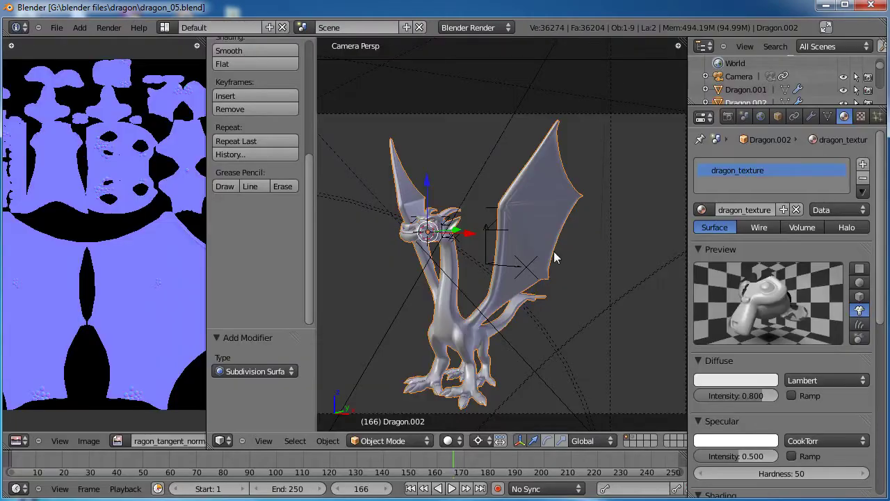
scroll(813, 333, "down", 10)
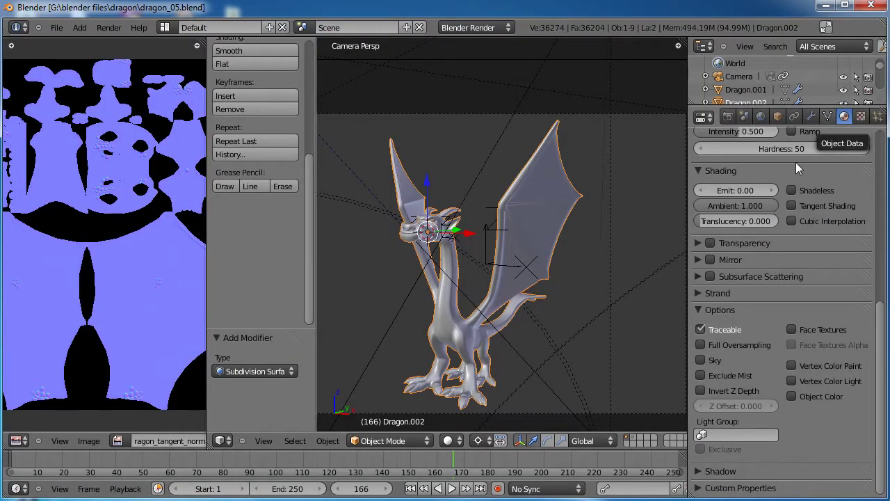
left_click(861, 116)
Set the normal map texture's Normal influence to -1
scroll(809, 423, "down", 10)
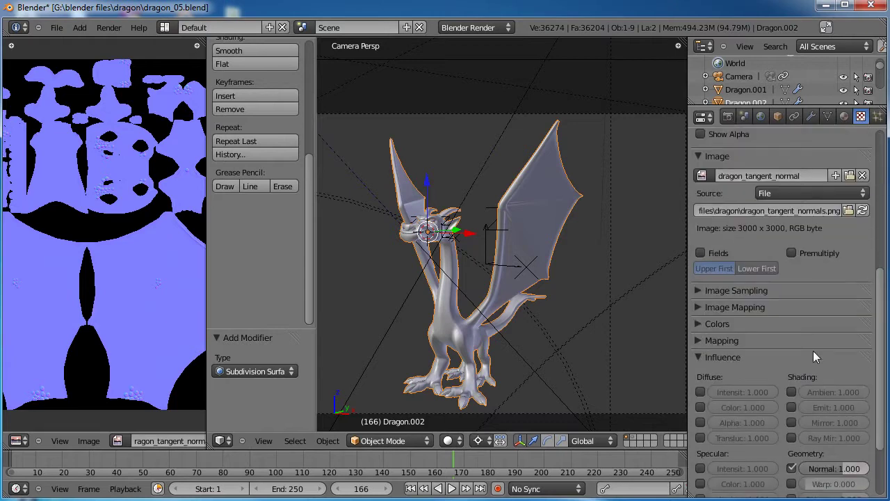
left_click(853, 386)
type("-1")
key("Return")
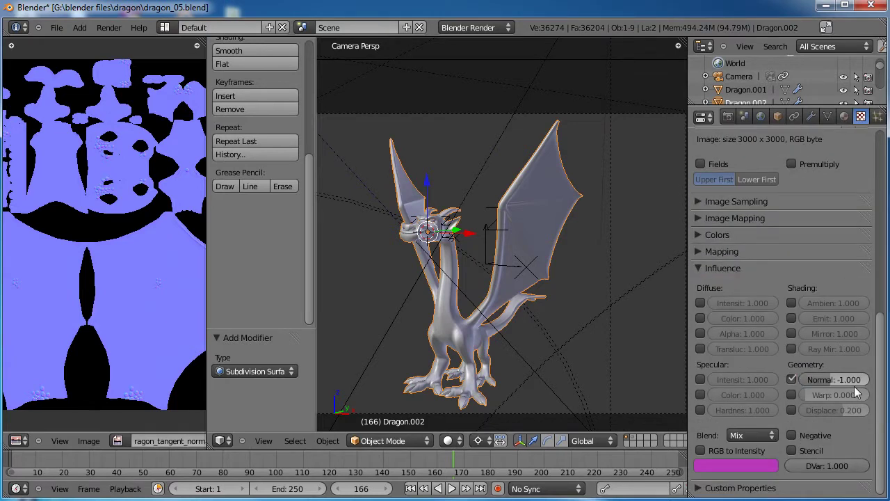
Save over dragon_05.blend and render a test frame
key("ctrl+s")
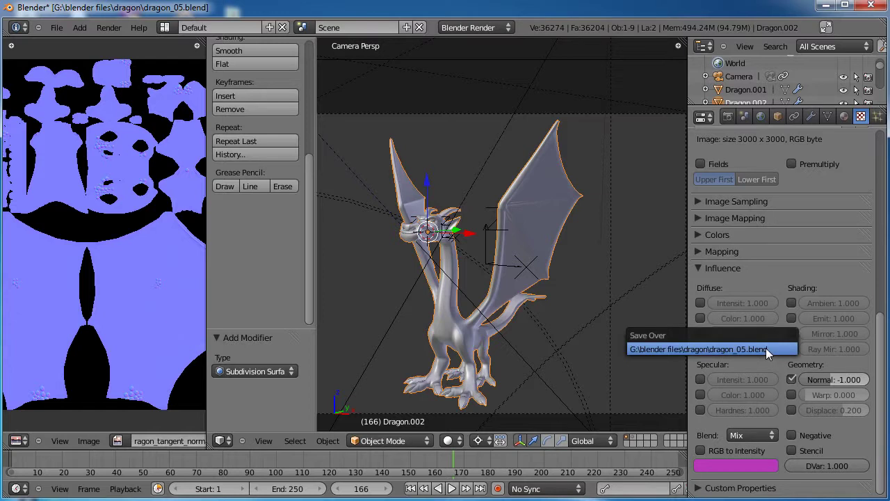
left_click(766, 348)
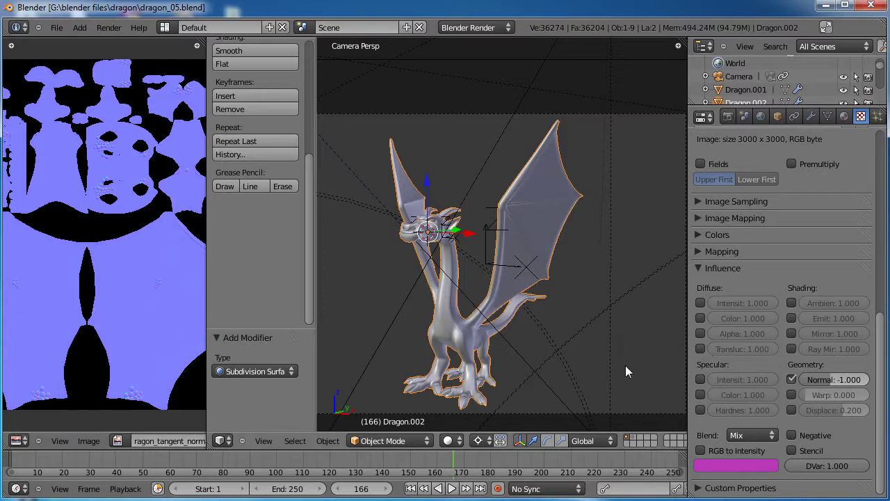
key("F12")
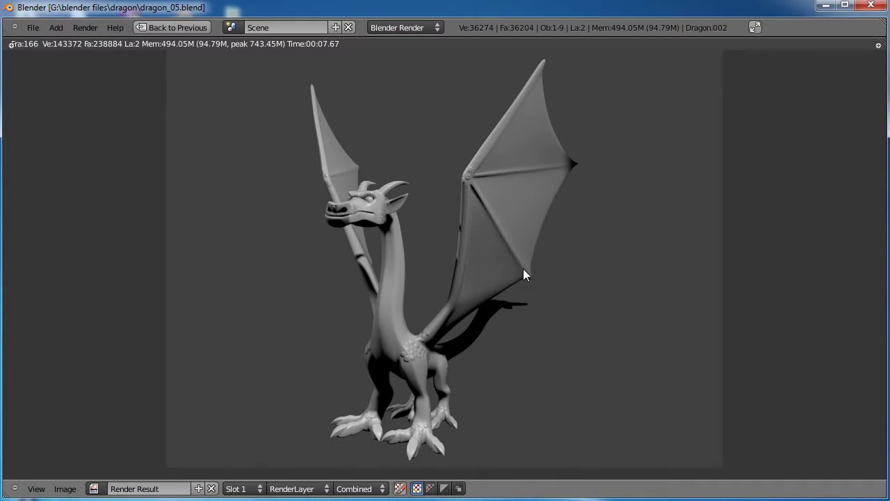
Close the render result and orbit the viewport around the dragon
key("Escape")
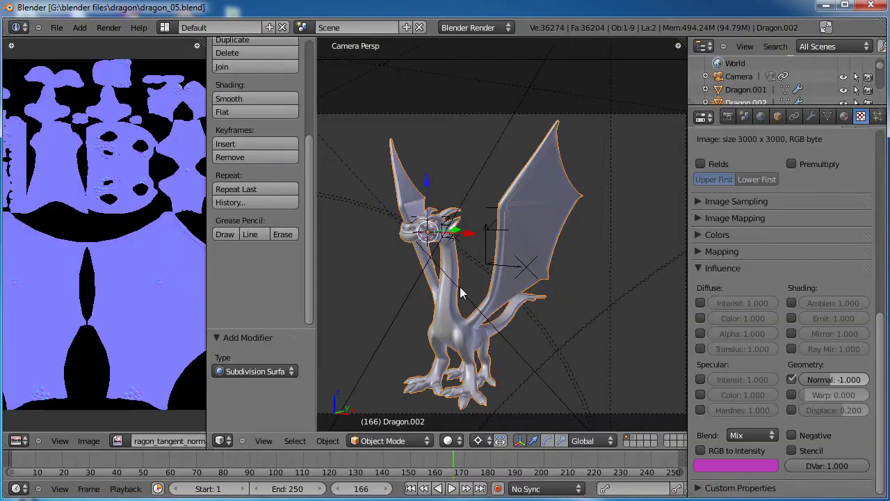
scroll(460, 287, "down", 2)
middle_click_drag(460, 287, 521, 245)
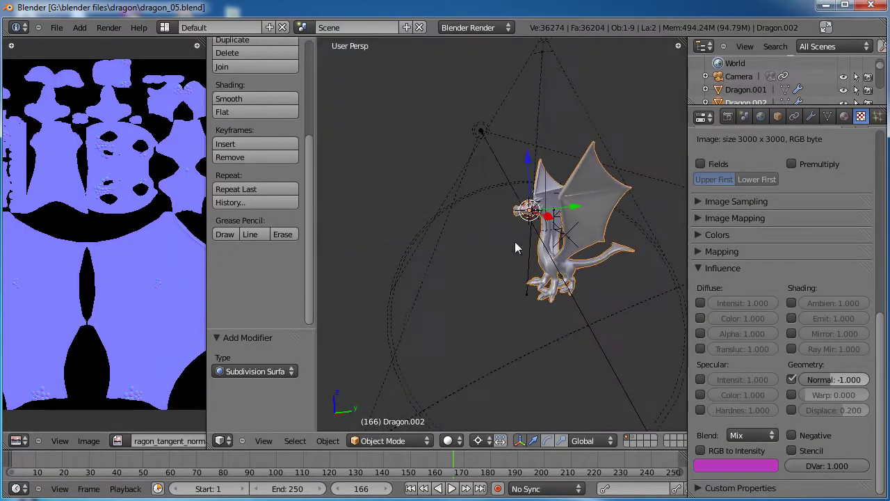
left_click_drag(201, 249, 295, 249)
Create a new blank 3000 × 3000 image, Untitled.006, in the image editor
left_click(89, 441)
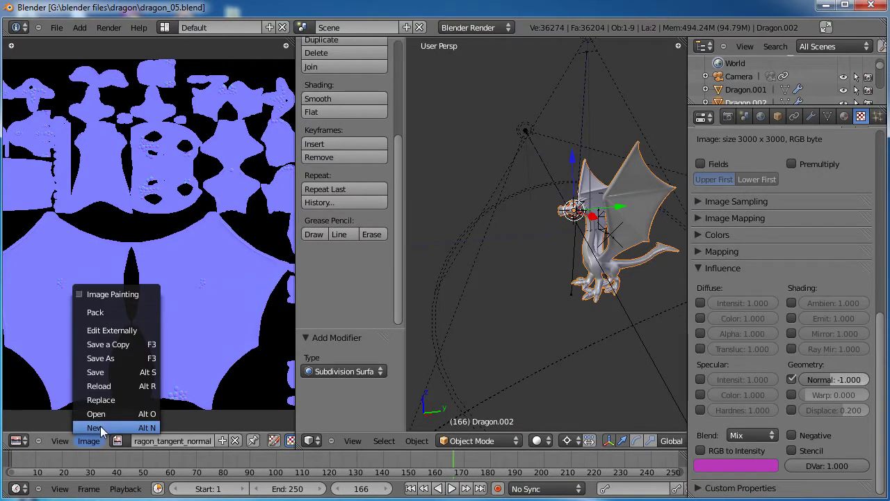
left_click(101, 427)
left_click(247, 394)
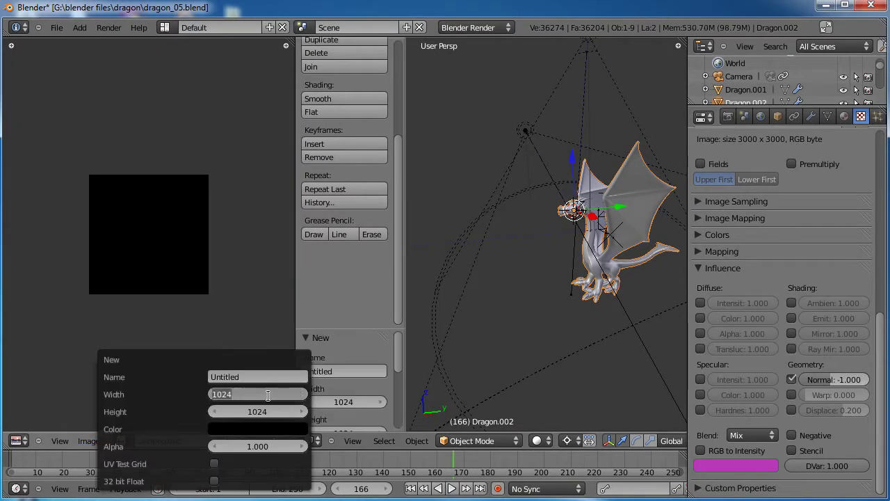
type("3000")
key("Tab")
type("300")
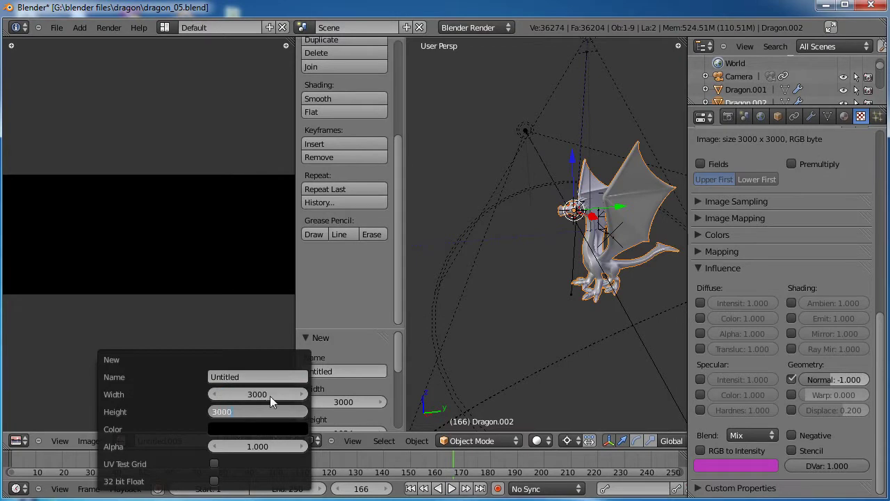
key("Return")
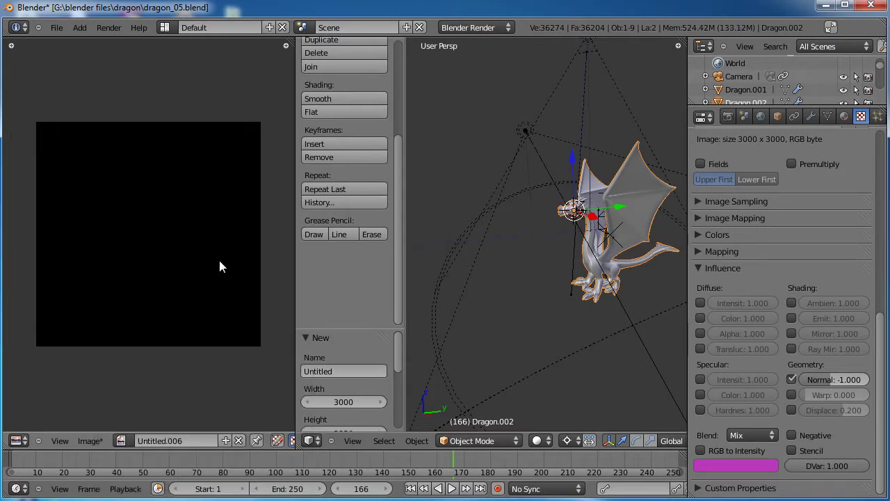
Show only the dragon's layer, hiding camera and lamps, and face the dragon's front
scroll(546, 211, "up", 2)
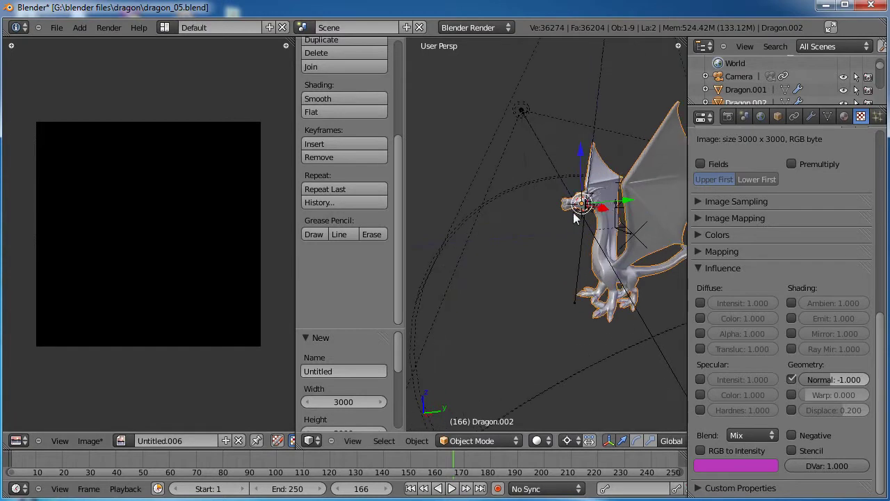
scroll(545, 210, "down", 4)
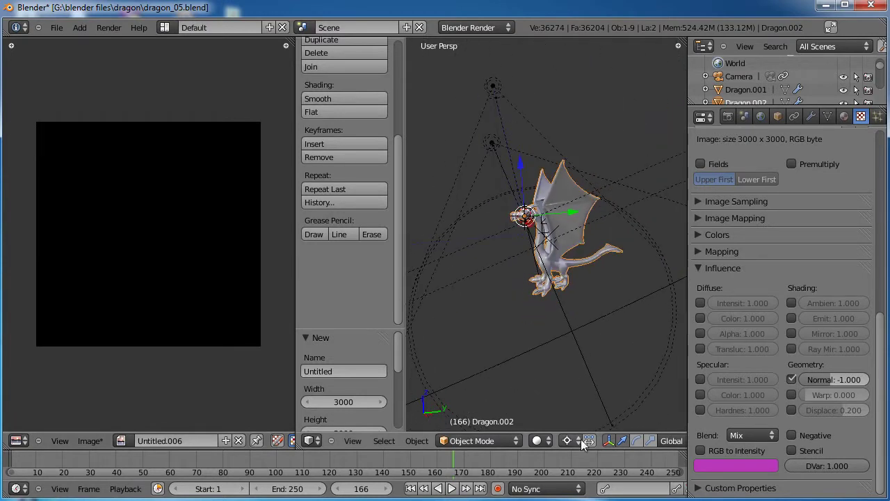
scroll(527, 441, "down", 3)
left_click(603, 438)
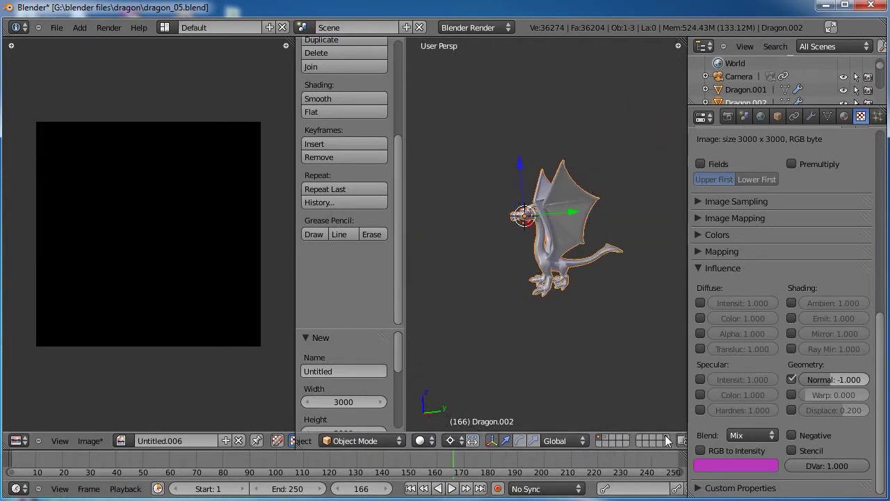
middle_click_drag(565, 260, 528, 299)
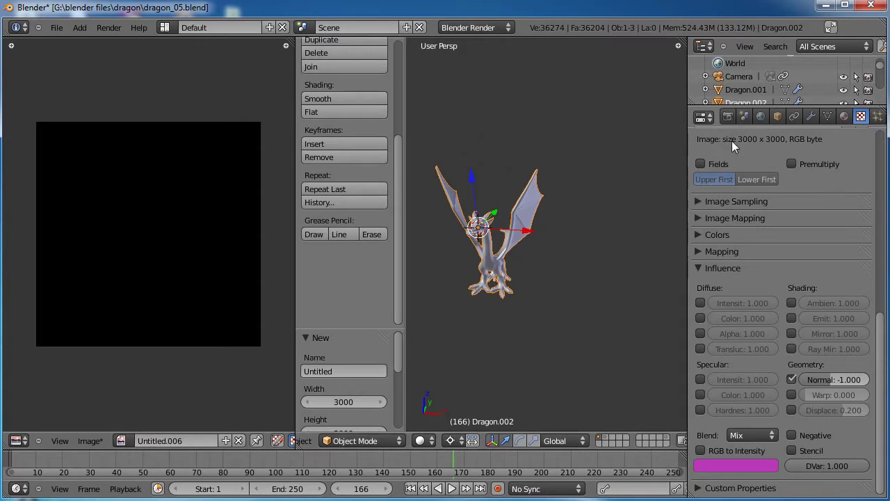
Enable world Ambient Occlusion (Multiply, factor 1.00), then start and cancel a test render
left_click(761, 117)
scroll(739, 314, "down", 4)
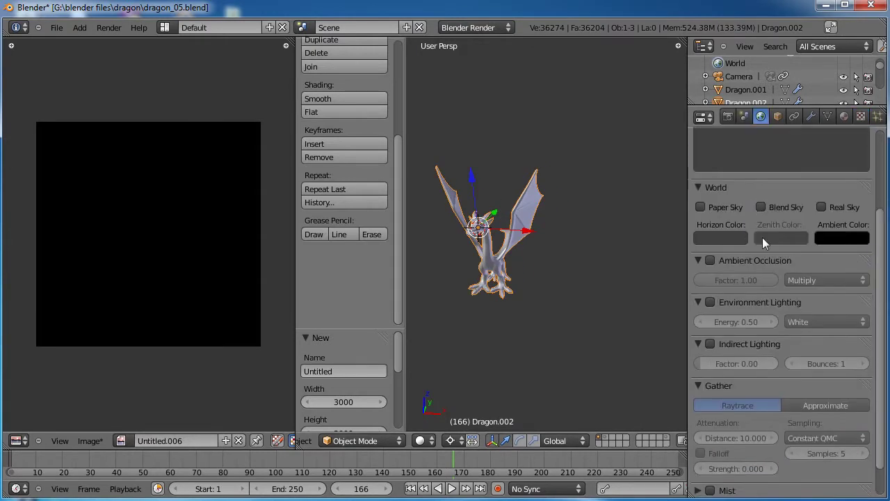
left_click(707, 261)
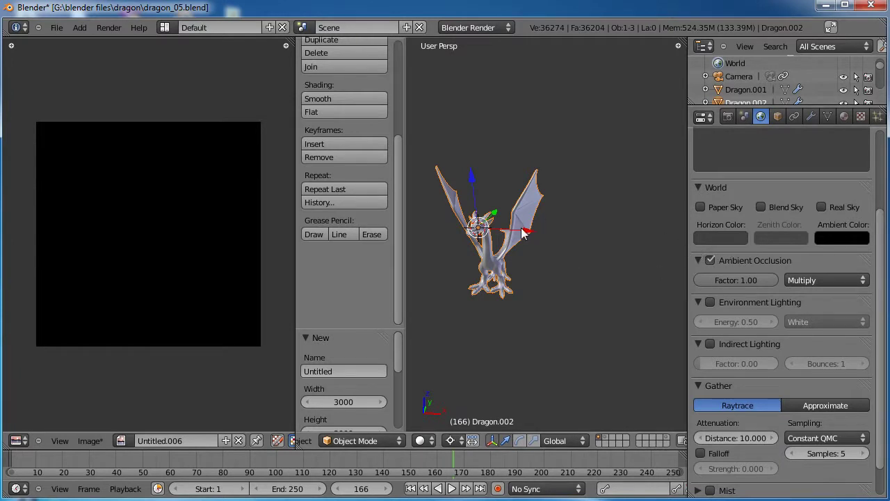
key("F12")
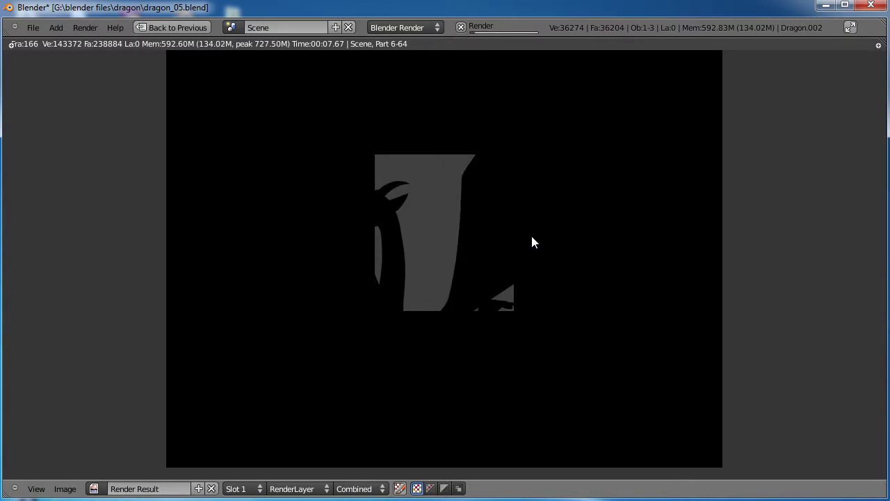
key("Escape")
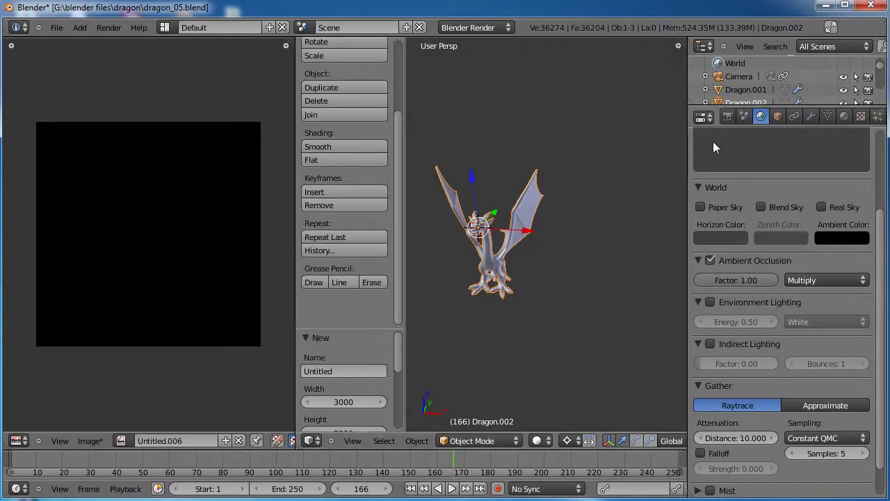
left_click(728, 116)
Set Render Display to New Window and save over dragon_05.blend
left_click(799, 199)
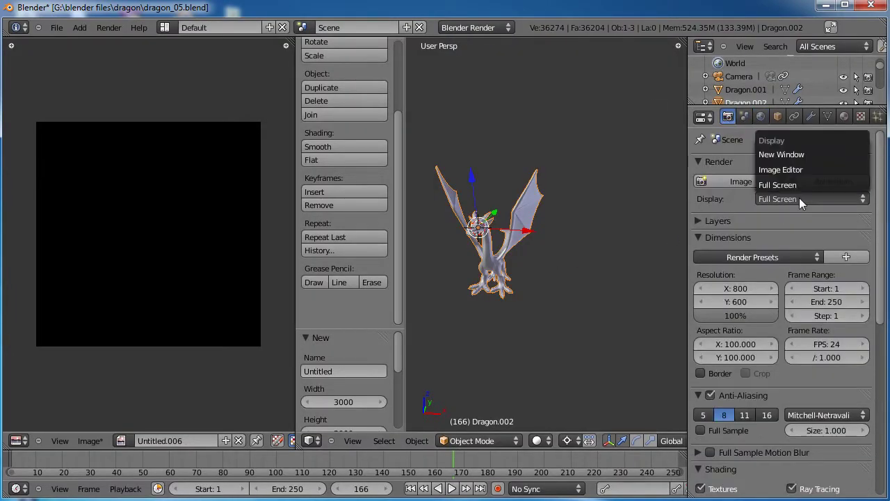
left_click(780, 155)
key("ctrl+s")
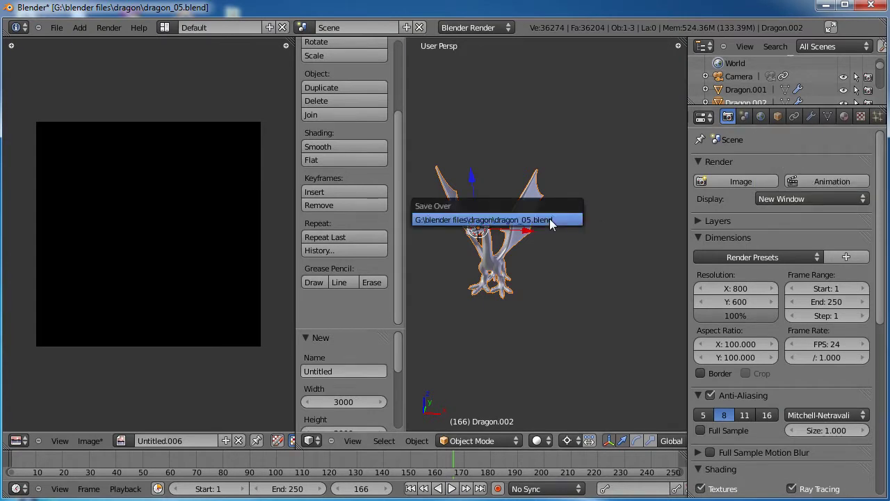
left_click(550, 220)
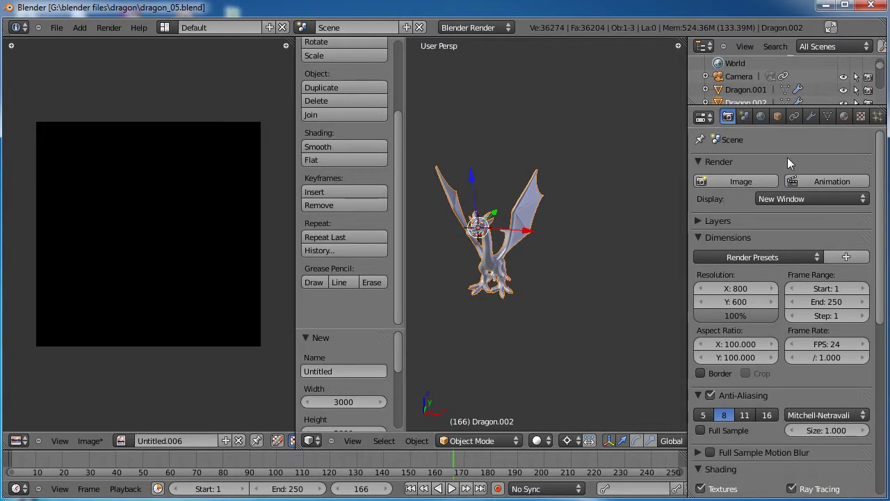
Enable Environment Lighting in the World settings at energy 0.50
left_click(761, 117)
scroll(773, 294, "down", 2)
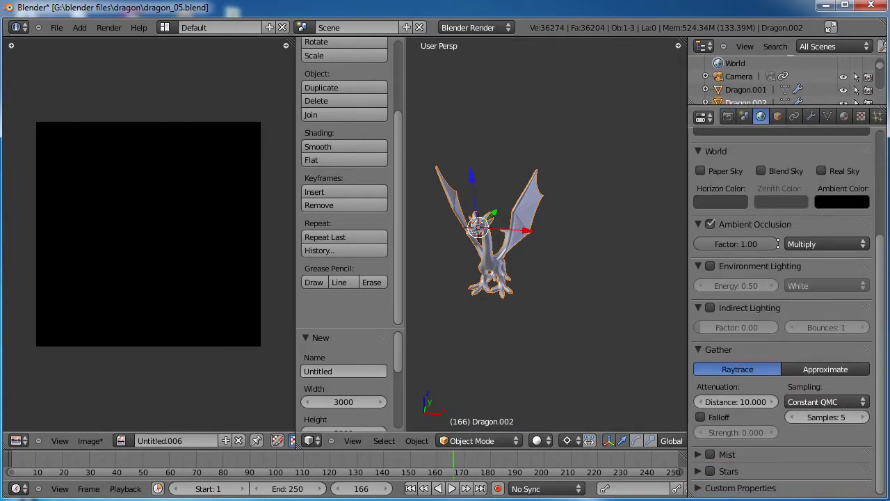
left_click(712, 266)
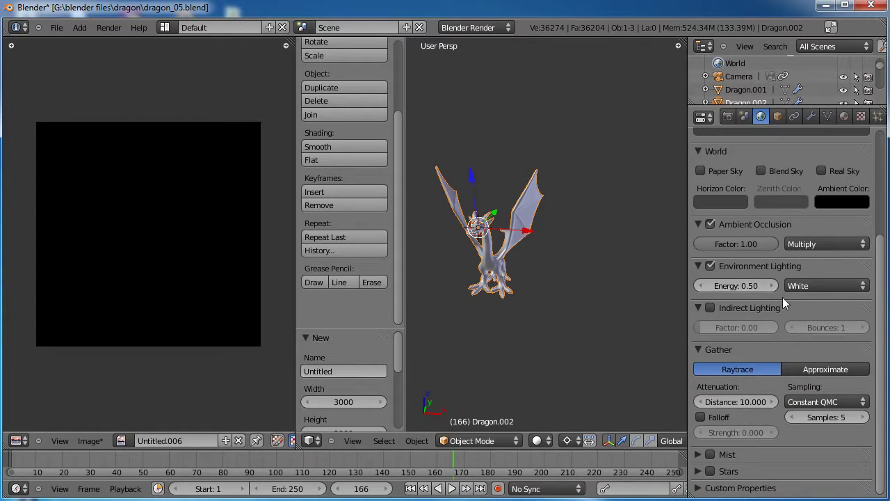
Render the dragon from the scene camera and close the render window
scroll(517, 267, "up", 2)
middle_click_drag(517, 266, 580, 270)
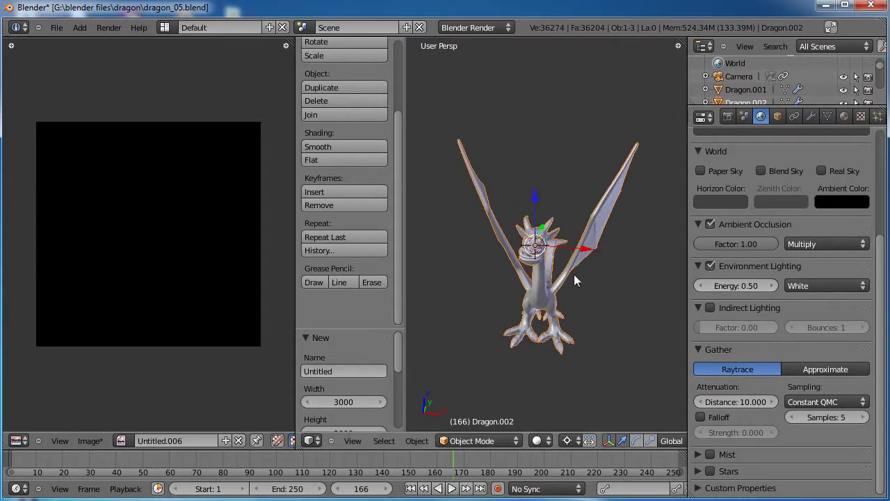
key("KP_0")
key("F12")
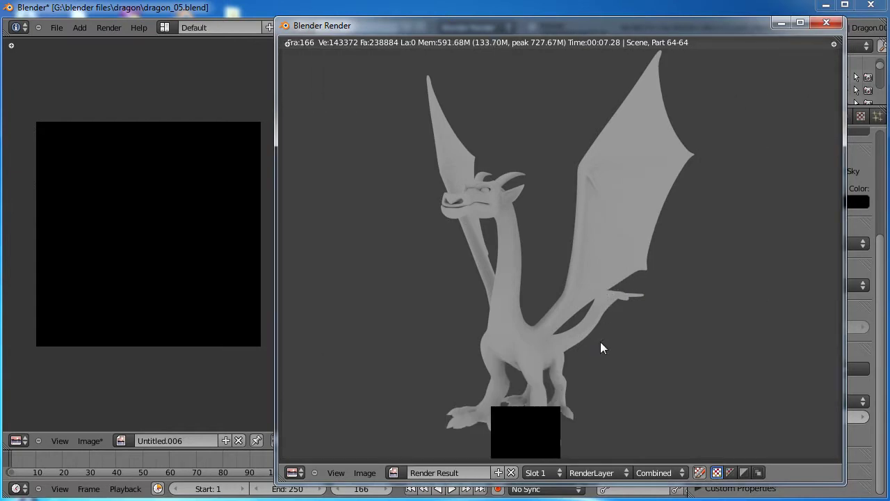
key("Escape")
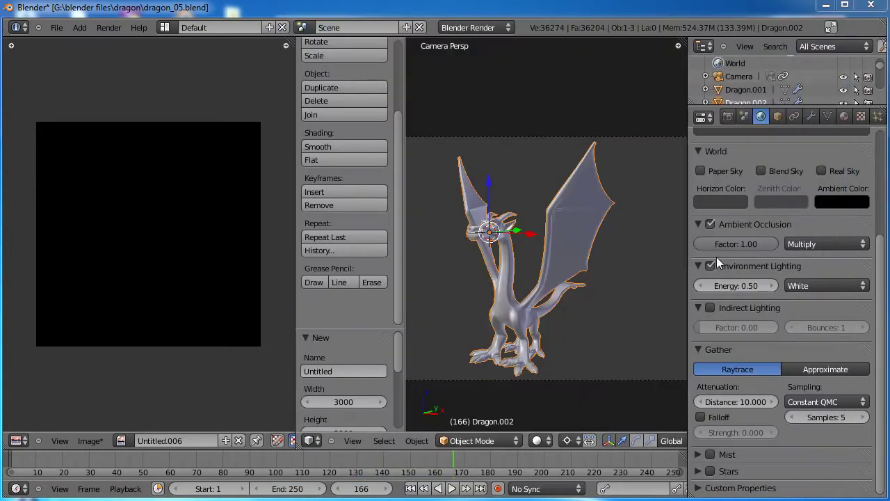
Switch AO gathering to Approximate and raise Environment Lighting energy to 1.00
left_click(813, 368)
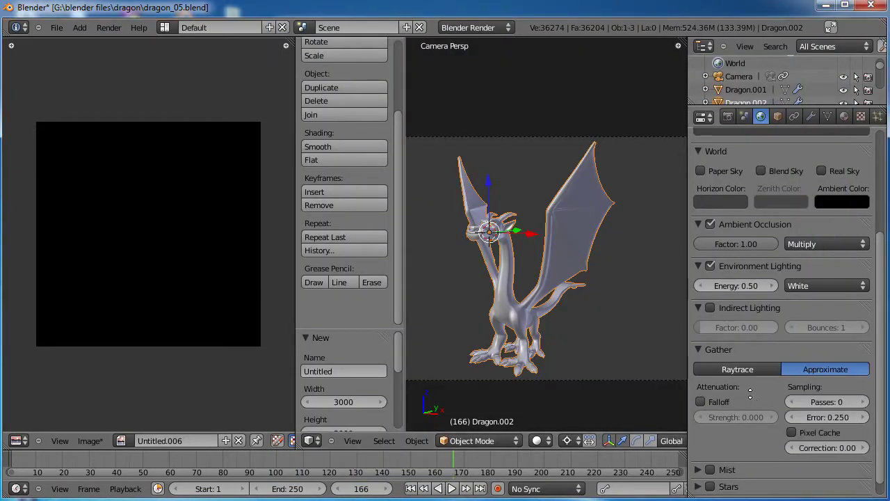
scroll(771, 314, "down", 1)
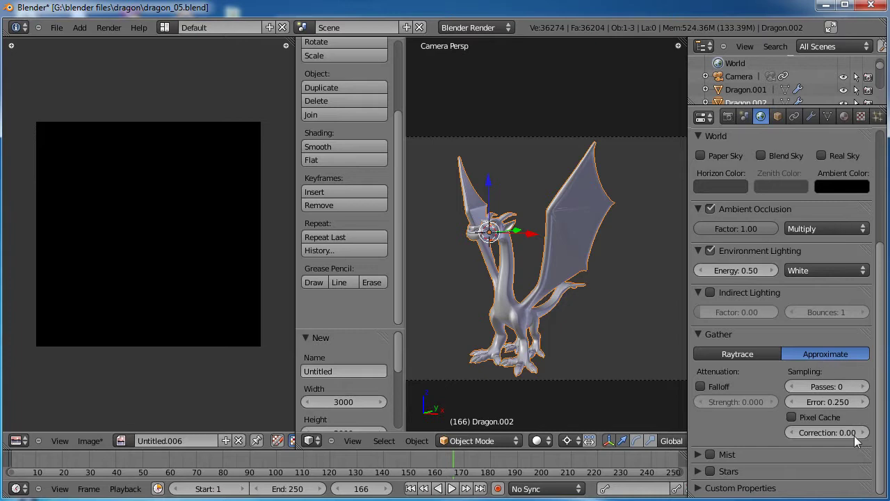
left_click(744, 271)
type("1")
key("Return")
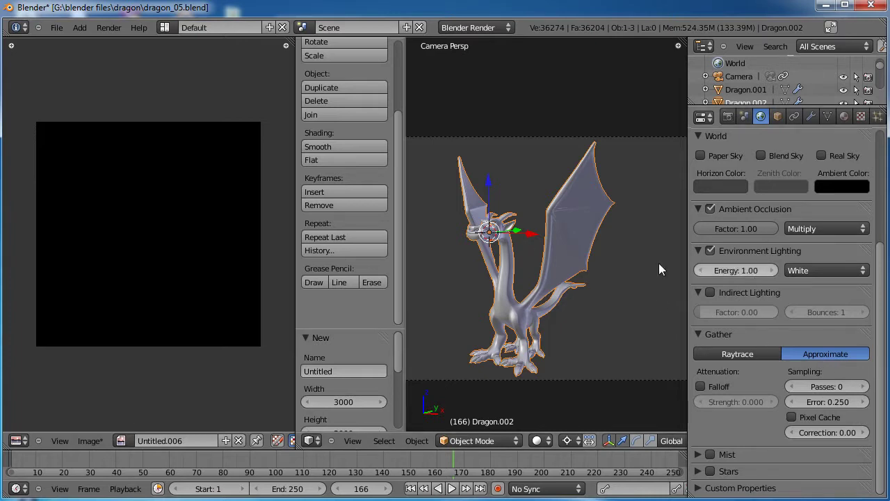
Render a brighter test image of the grey dragon and close the result
key("F12")
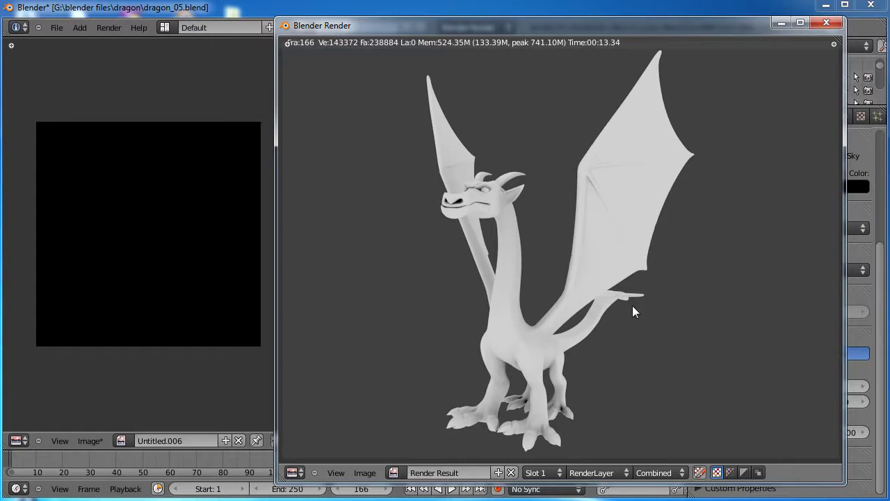
left_click(835, 26)
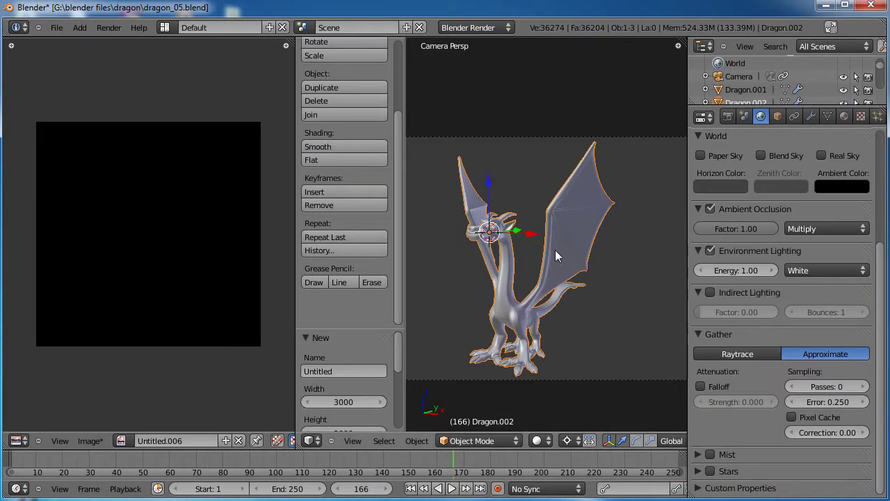
left_click(727, 117)
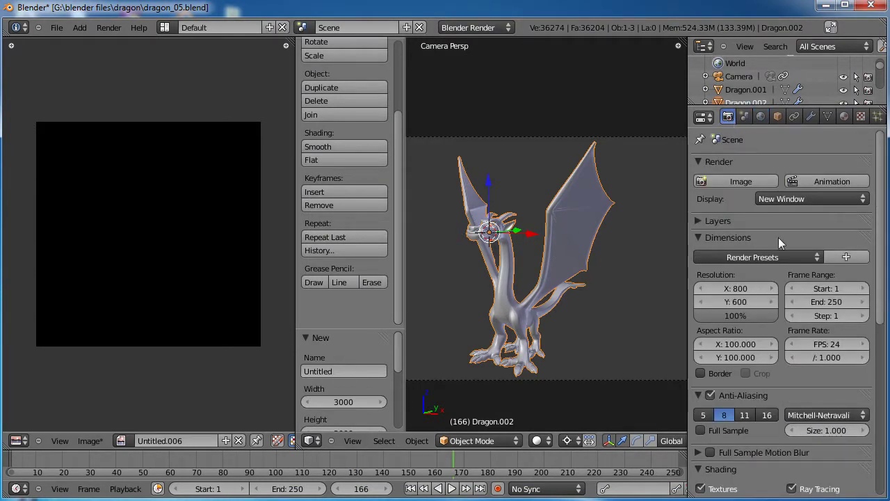
Set the bake type to Ambient Occlusion and bake the dragon's AO map
scroll(771, 366, "down", 10)
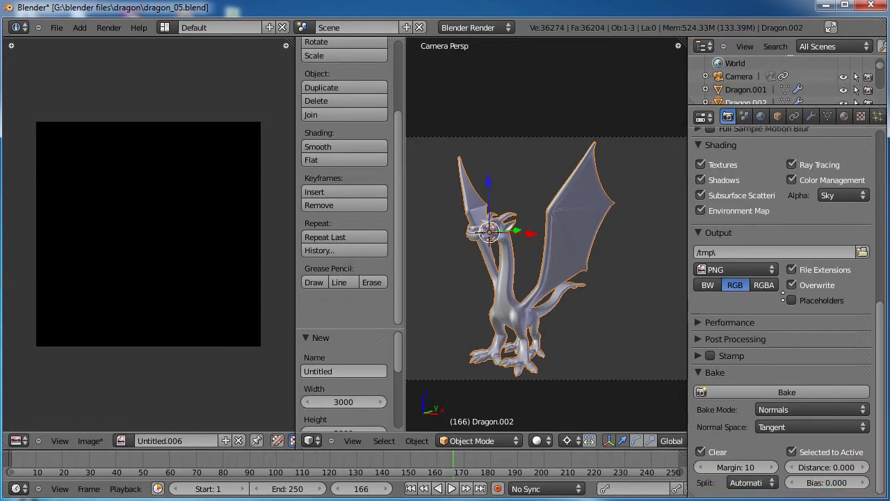
left_click(788, 411)
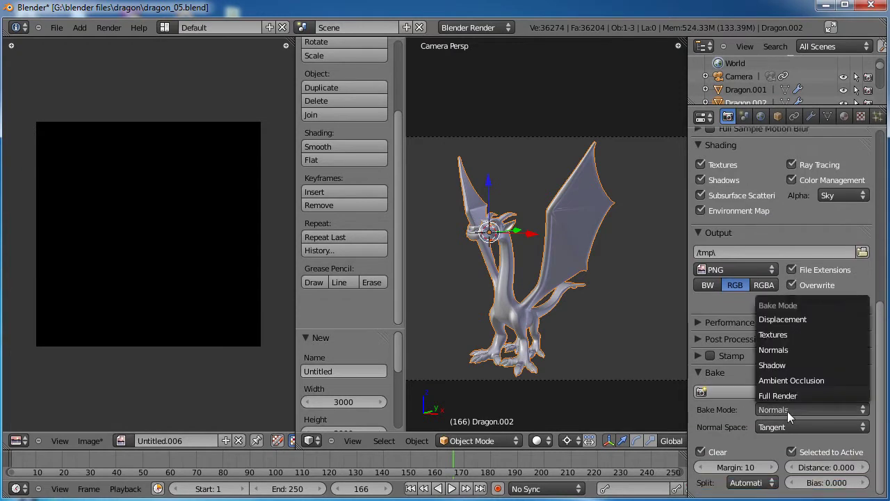
left_click(795, 380)
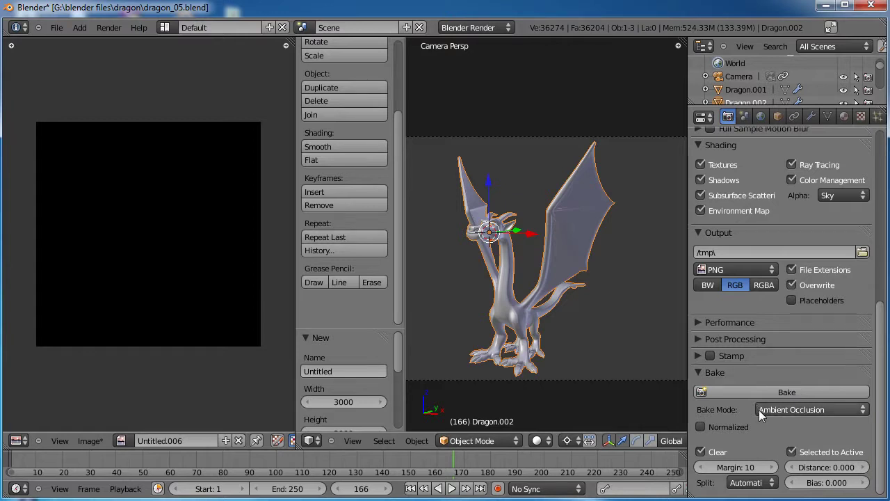
left_click(748, 394)
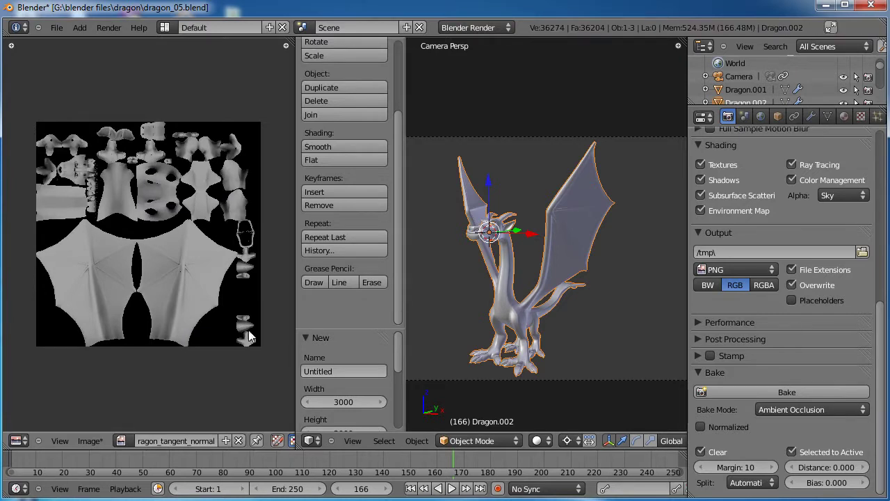
Widen the 3D view and maximize the image editor to view the baked map
scroll(204, 189, "up", 2)
left_click_drag(403, 204, 381, 203)
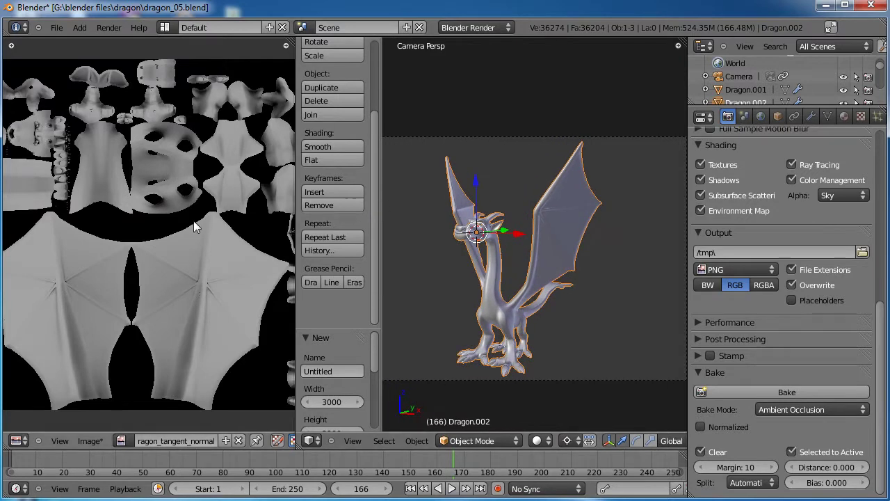
key("ctrl+Up")
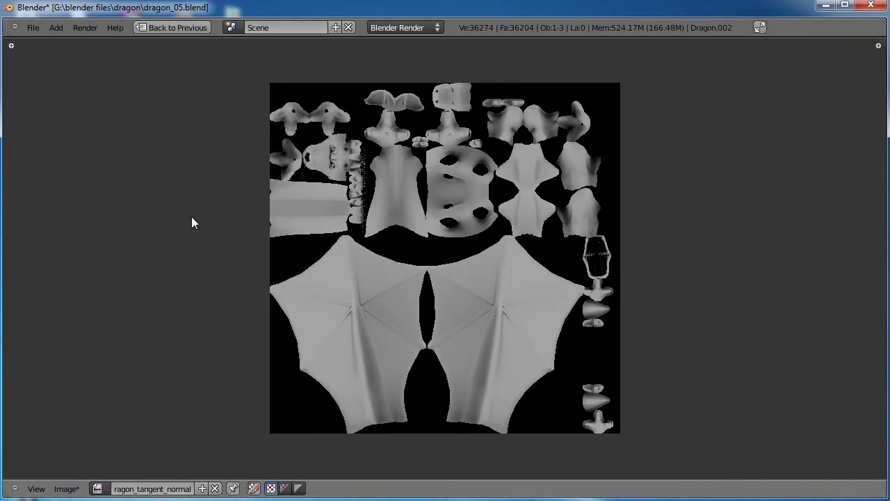
key("Home")
scroll(366, 206, "up", 2)
scroll(365, 204, "down", 1)
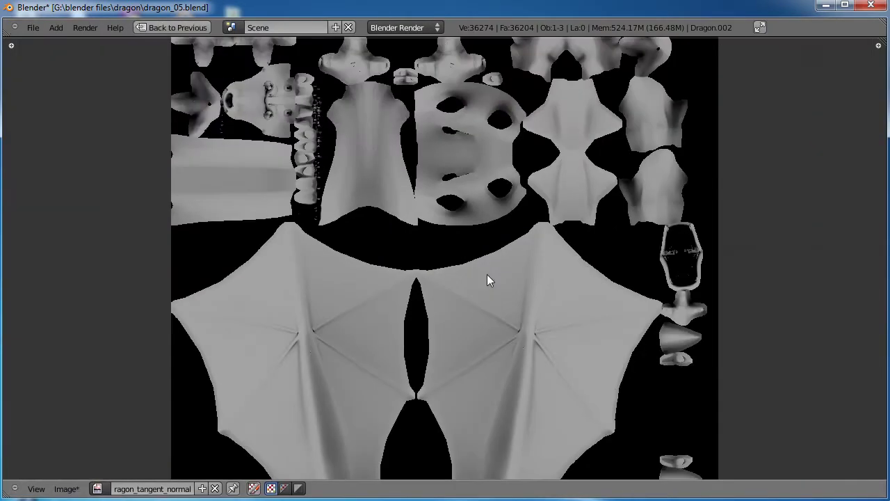
Pan across the baked AO map, restore the normal layout, and save with Ctrl+S
middle_click_drag(348, 131, 344, 194)
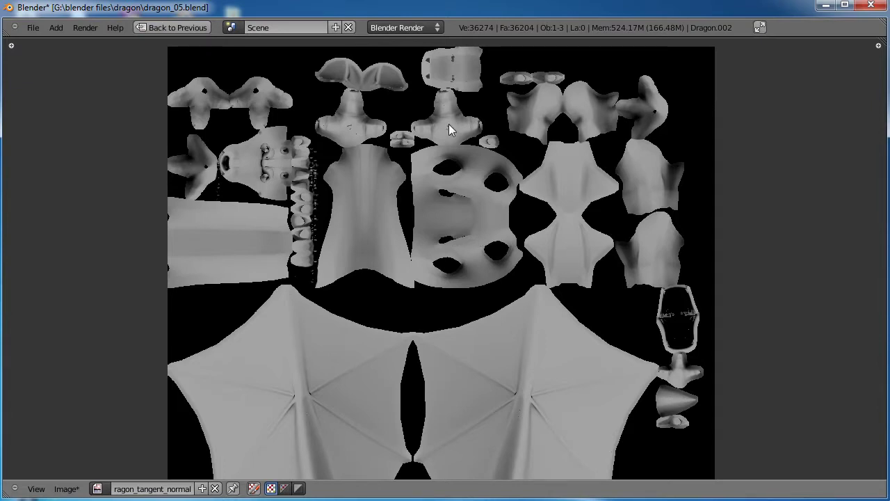
scroll(363, 226, "down", 1)
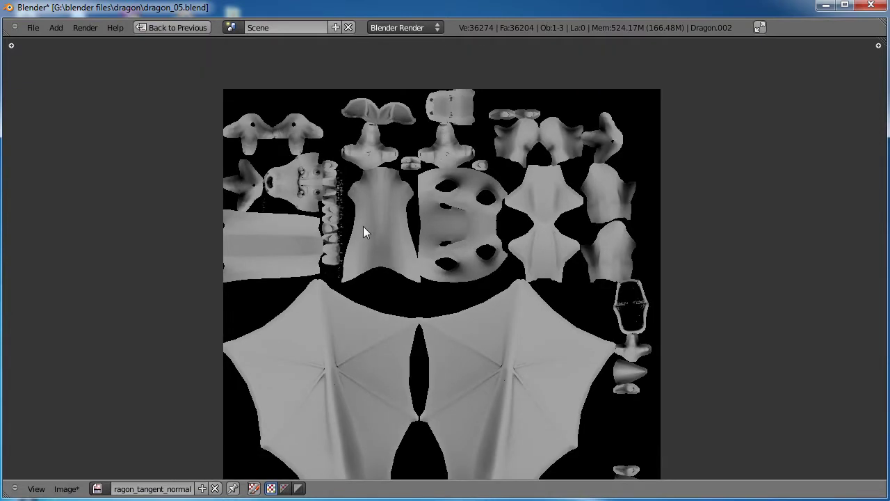
middle_click_drag(456, 336, 435, 270)
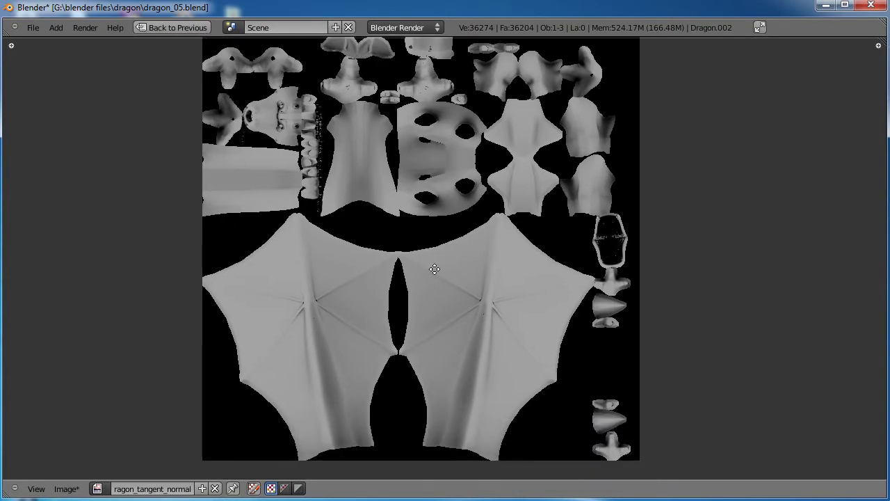
scroll(614, 247, "up", 2)
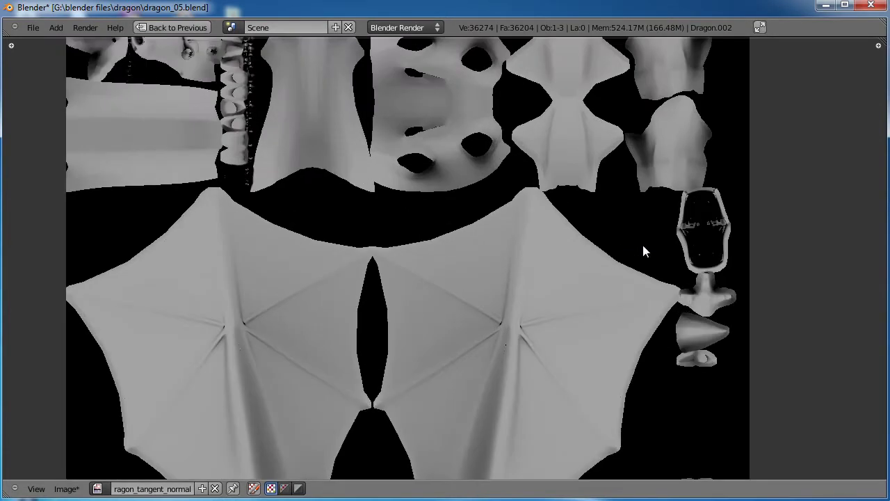
scroll(709, 241, "down", 2)
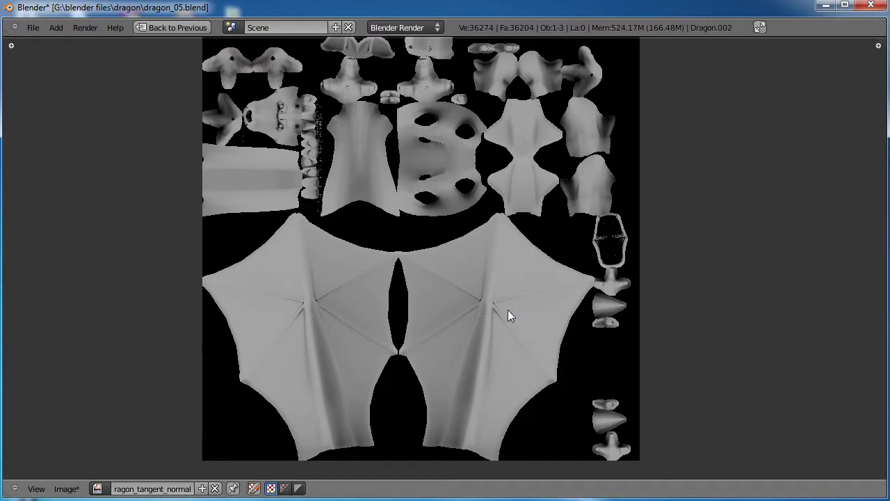
key("ctrl+Up")
key("ctrl+s")
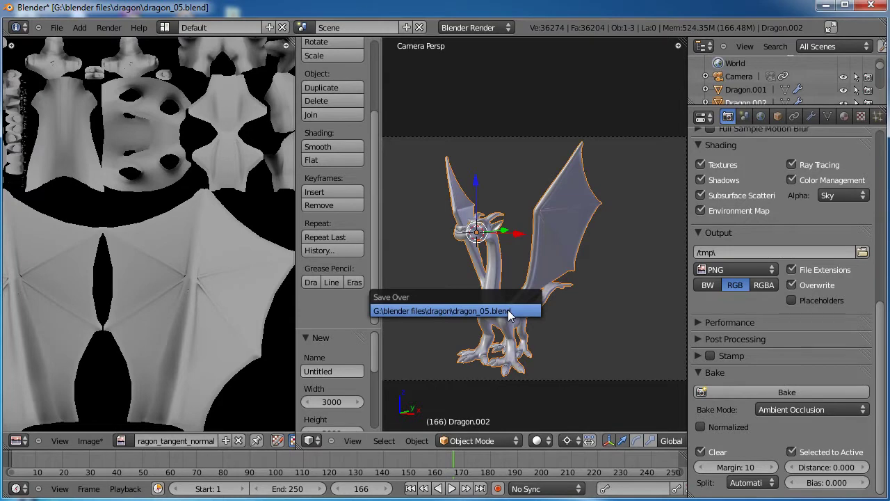
Confirm saving over dragon_05.blend and orbit to a frontal view of the dragon
left_click(508, 309)
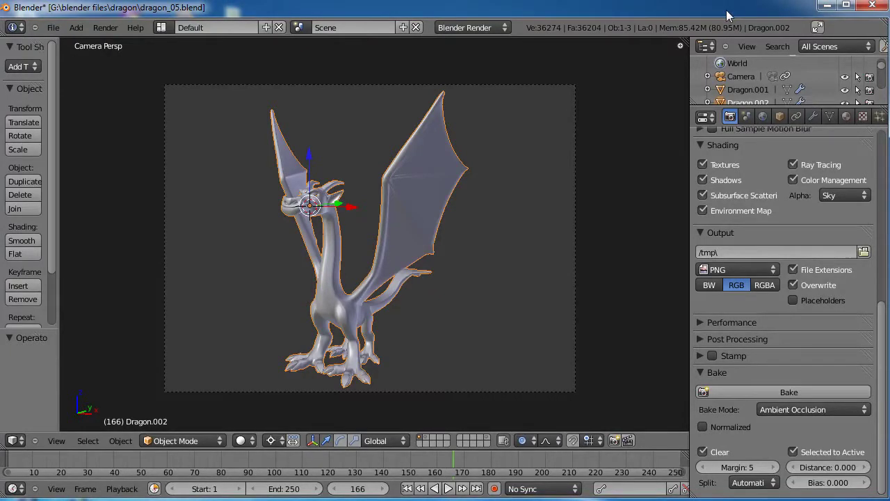
middle_click_drag(481, 167, 383, 247)
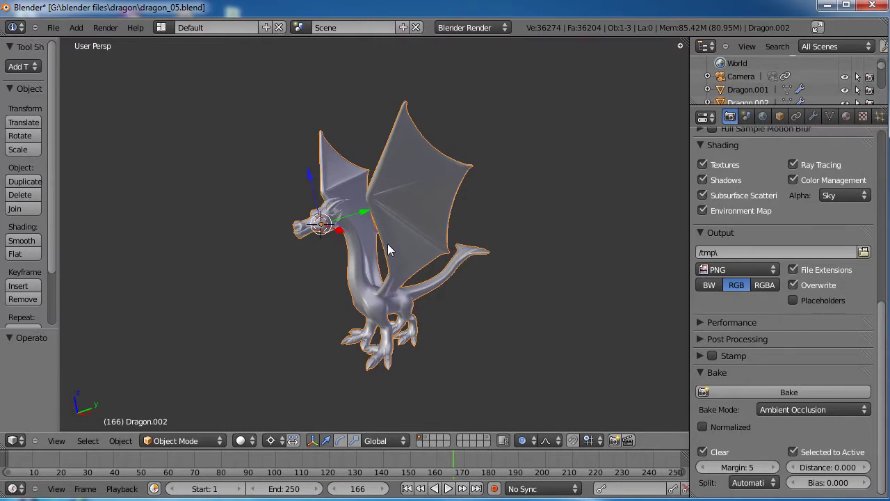
scroll(424, 295, "up", 2)
middle_click_drag(379, 244, 412, 278)
Review the world AO blend modes and check dragon_ambient_occlusion.png in the photo viewer
left_click(764, 116)
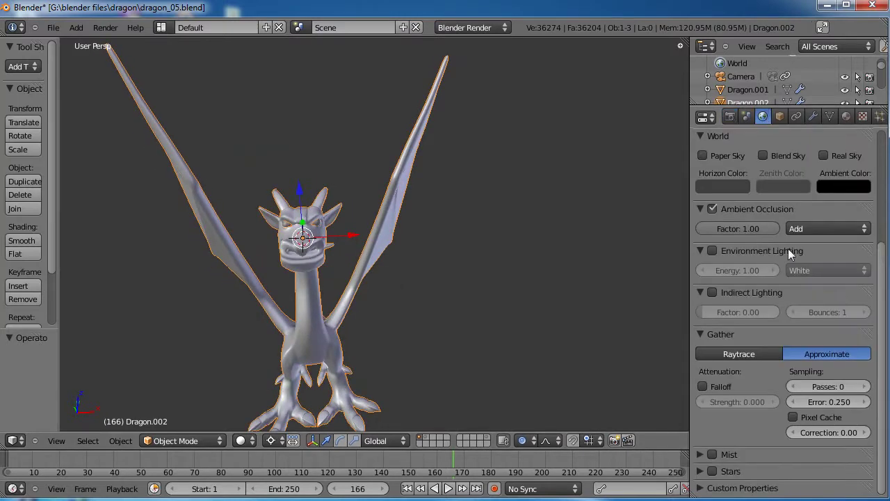
left_click(822, 227)
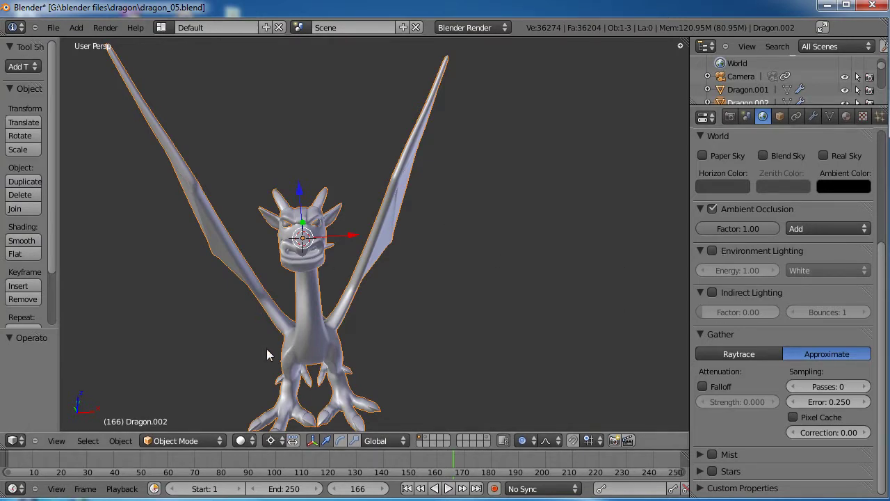
scroll(356, 277, "down", 3)
middle_click_drag(355, 278, 489, 360)
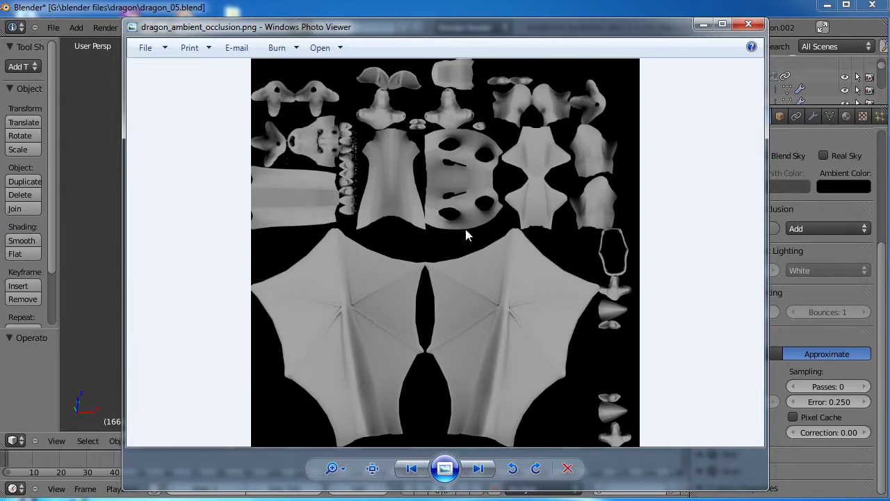
left_click_drag(569, 30, 610, 57)
left_click(698, 53)
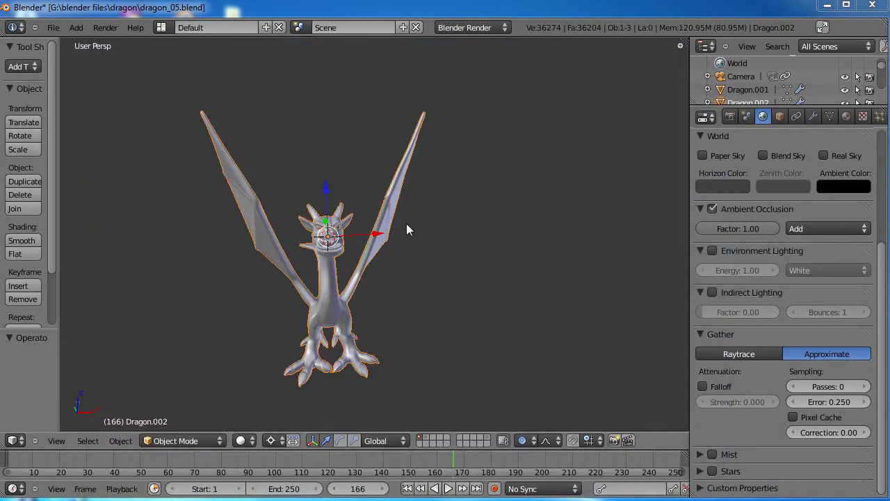
left_click(496, 232)
Step through front, orthographic and right side views, then look through the camera
mouse_move(452, 267)
middle_mouse_down()
mouse_move(520, 262)
mouse_move(460, 273)
middle_mouse_up()
key("KP_1")
key("KP_5")
key("KP_3")
key("KP_0")
scroll(460, 270, "up", 3)
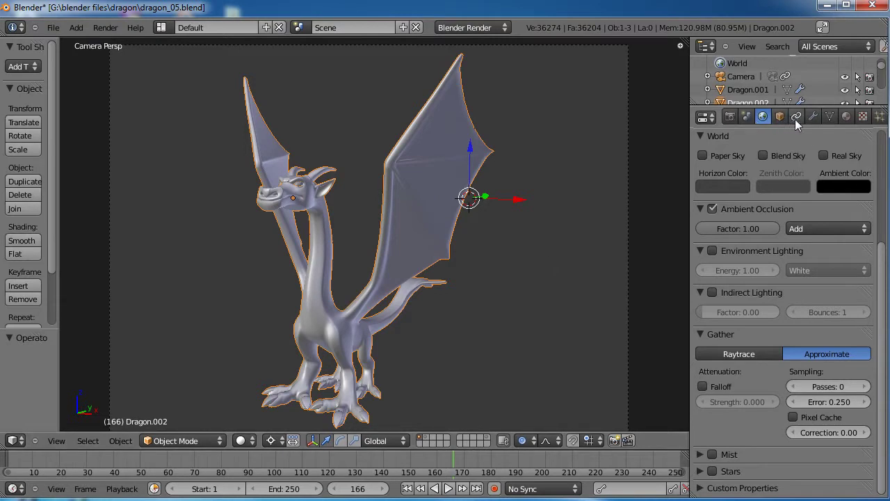
scroll(800, 118, "down", 2)
Re-pick dragon_tangent_normals.png for the first texture and select the empty second slot
left_click(823, 117)
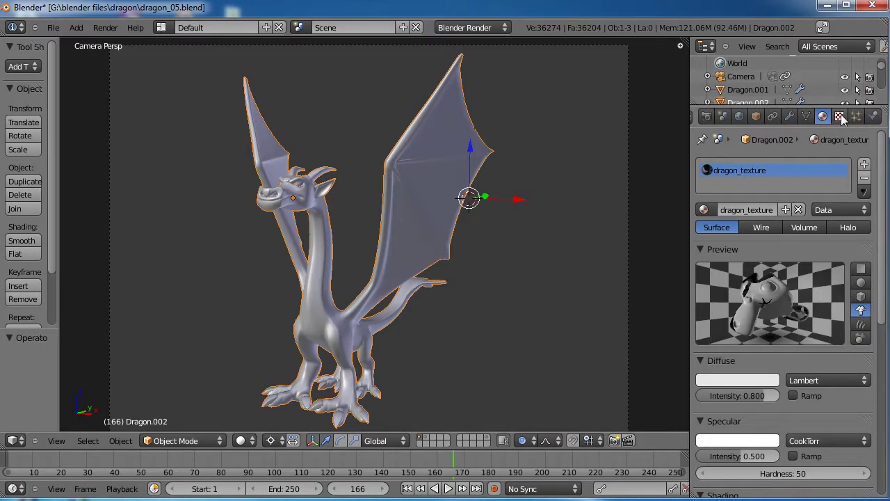
left_click(840, 117)
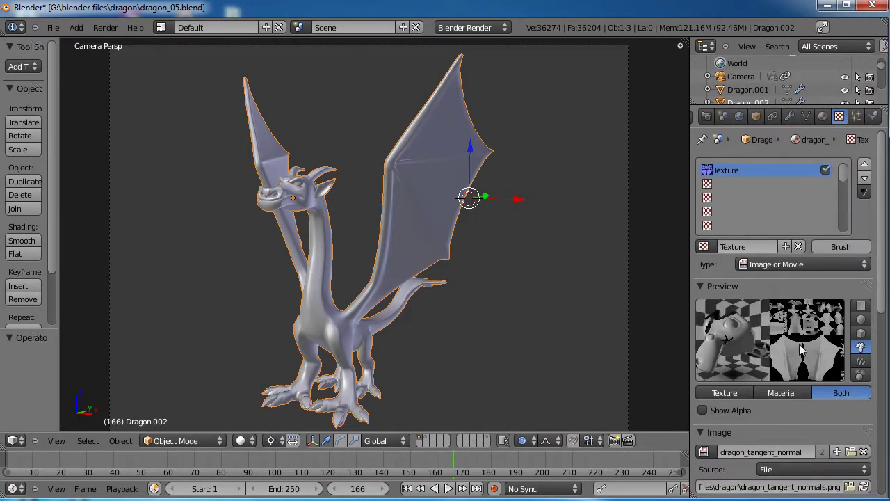
scroll(819, 397, "down", 2)
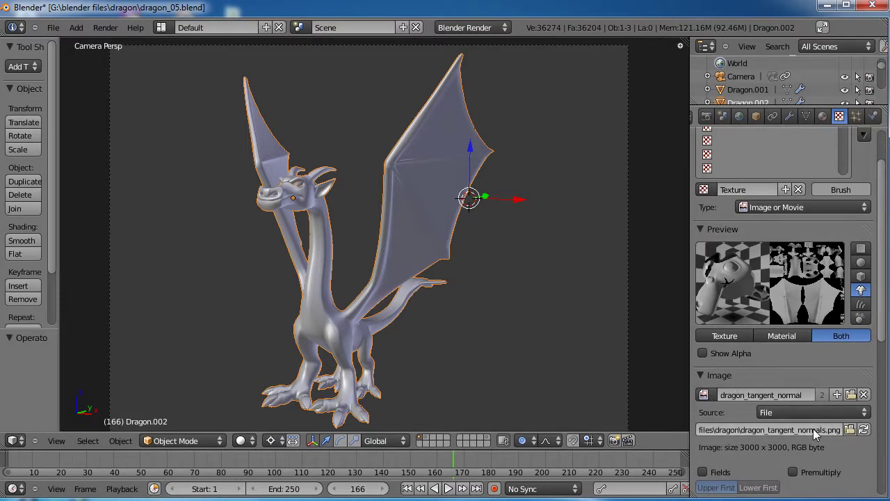
left_click(851, 429)
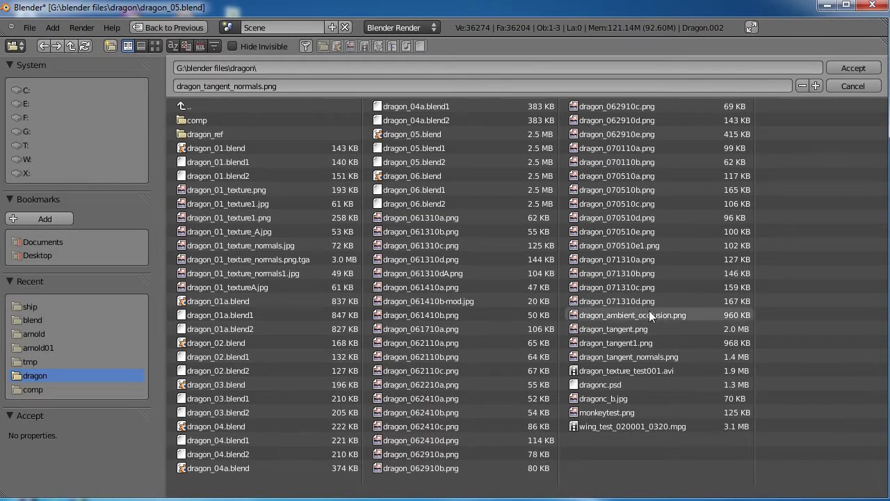
left_click(623, 356)
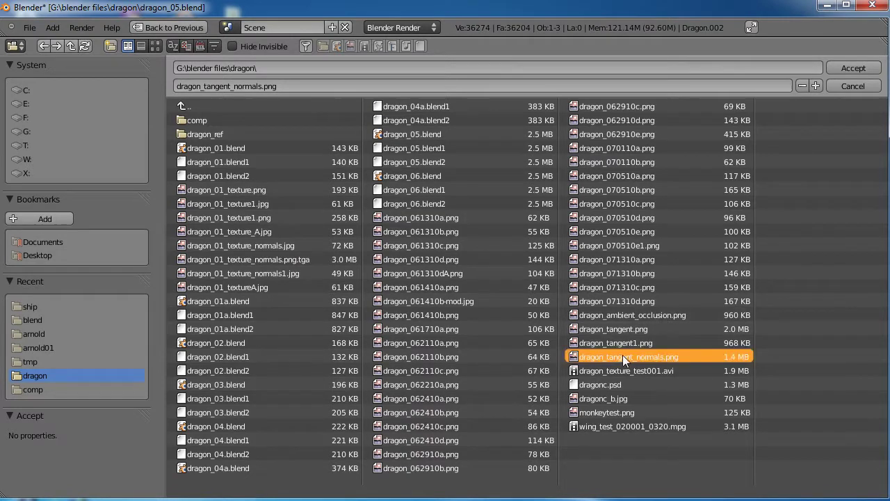
left_click(853, 67)
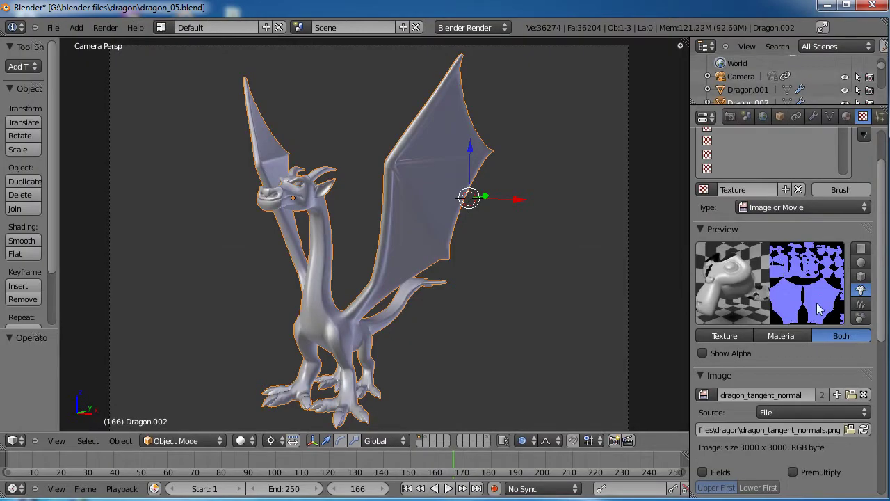
scroll(770, 357, "up", 2)
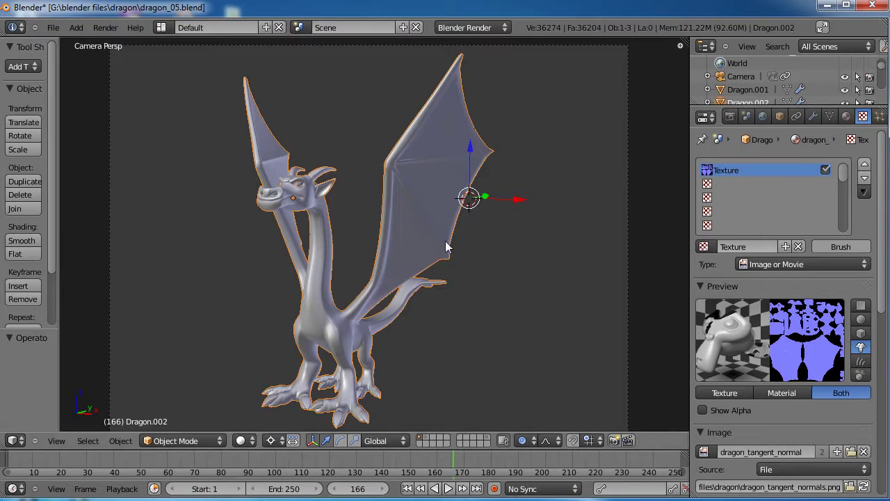
left_click(726, 184)
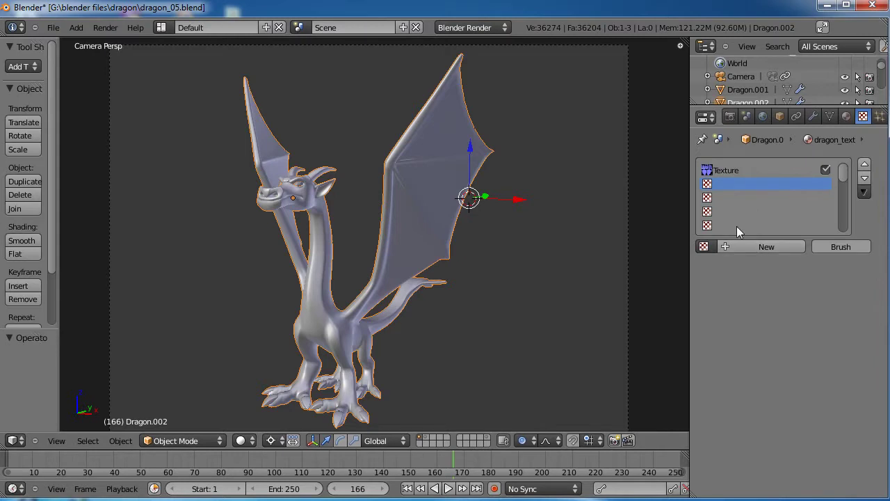
Create a new Image or Movie texture in the second slot loading dragon_ambient_occlusion.png
left_click(744, 247)
left_click(783, 264)
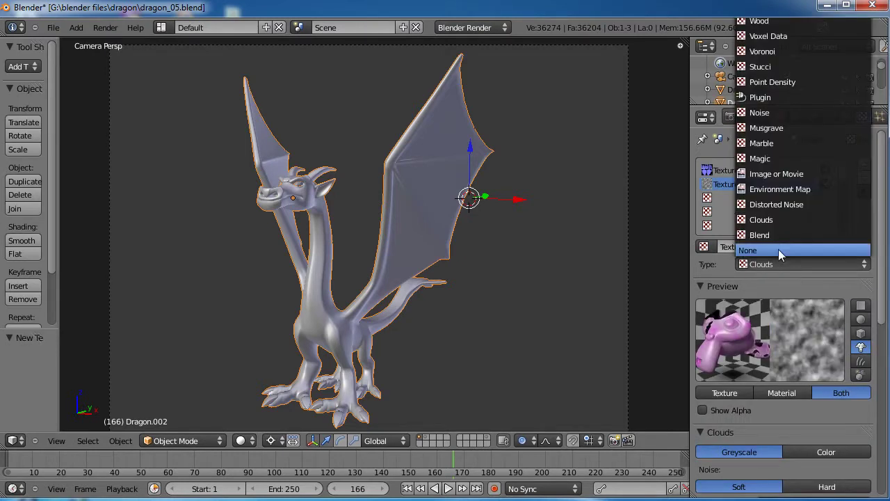
left_click(769, 174)
scroll(797, 402, "down", 1)
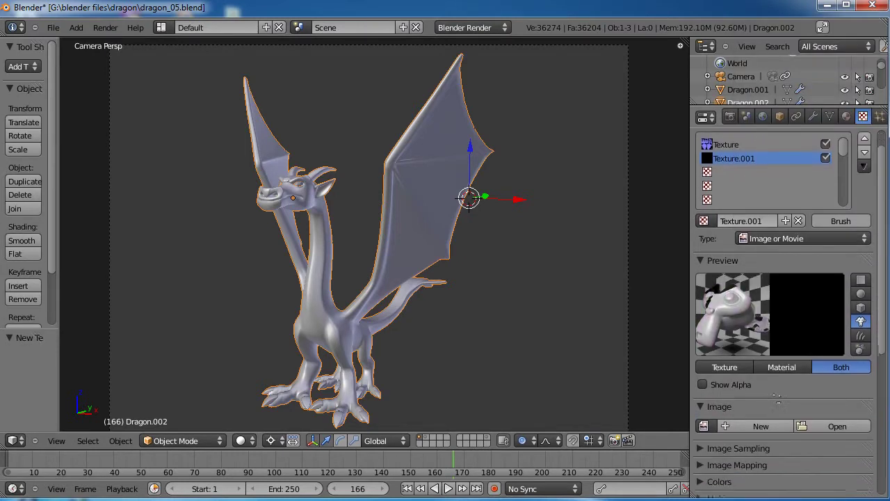
scroll(779, 400, "down", 1)
left_click(704, 419)
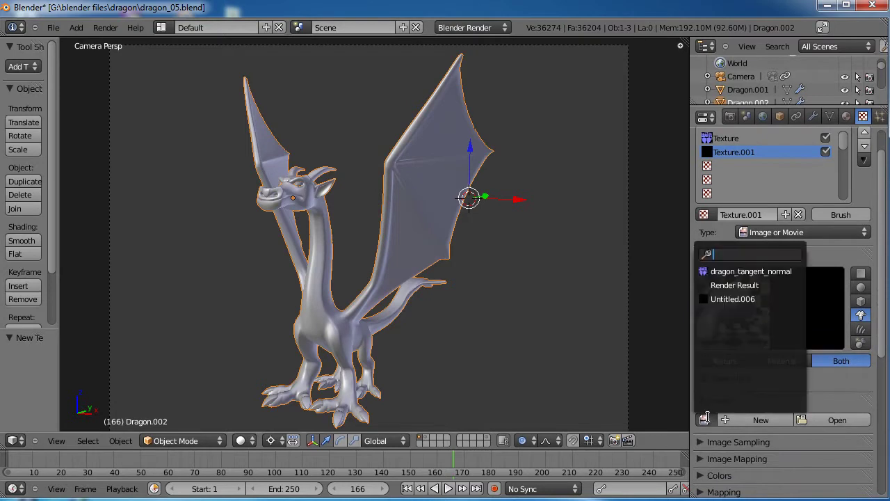
left_click(832, 419)
scroll(788, 212, "down", 15)
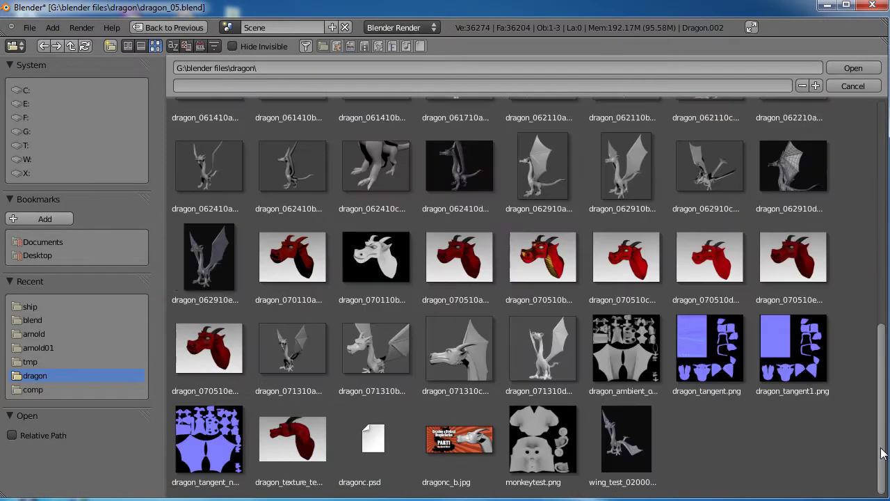
left_click(629, 351)
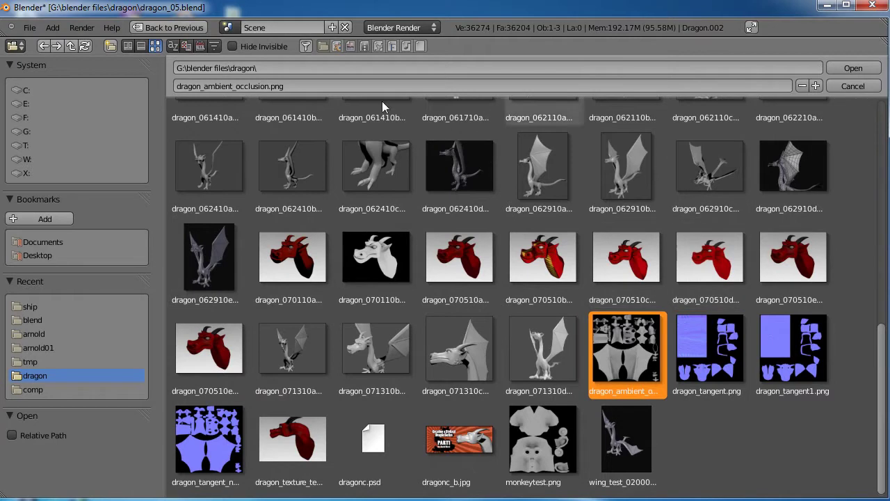
left_click(853, 67)
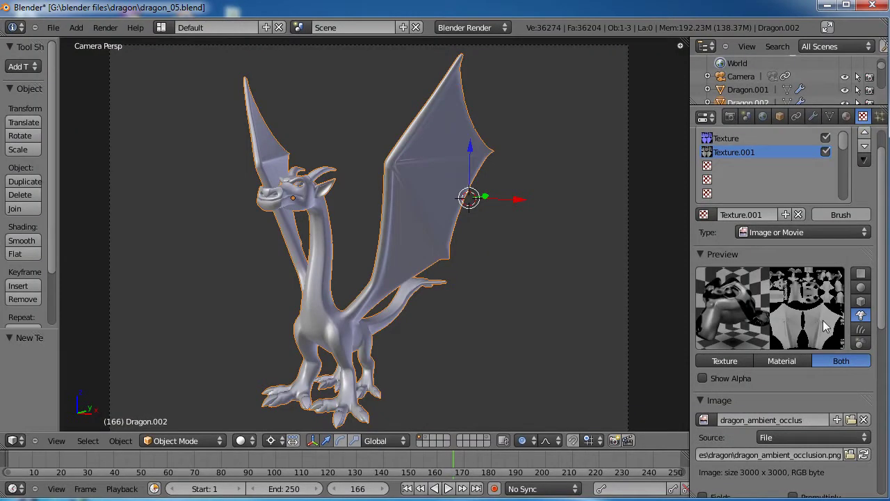
Set the AO texture's mapping coordinates to UV
scroll(824, 323, "down", 6)
left_click(700, 421)
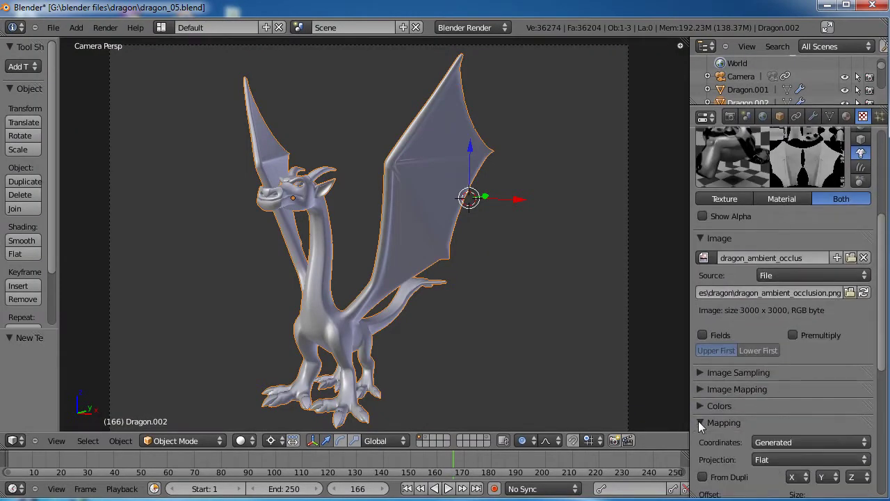
left_click(770, 442)
left_click(779, 383)
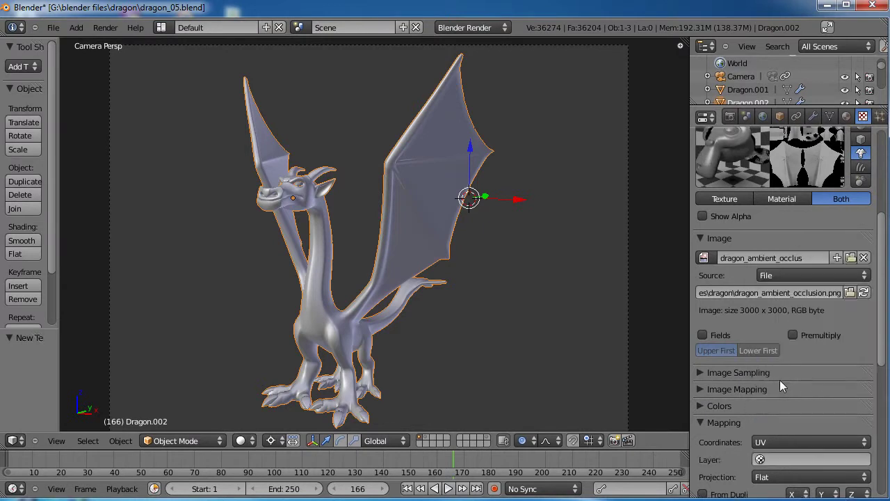
left_click(701, 422)
scroll(798, 291, "down", 4)
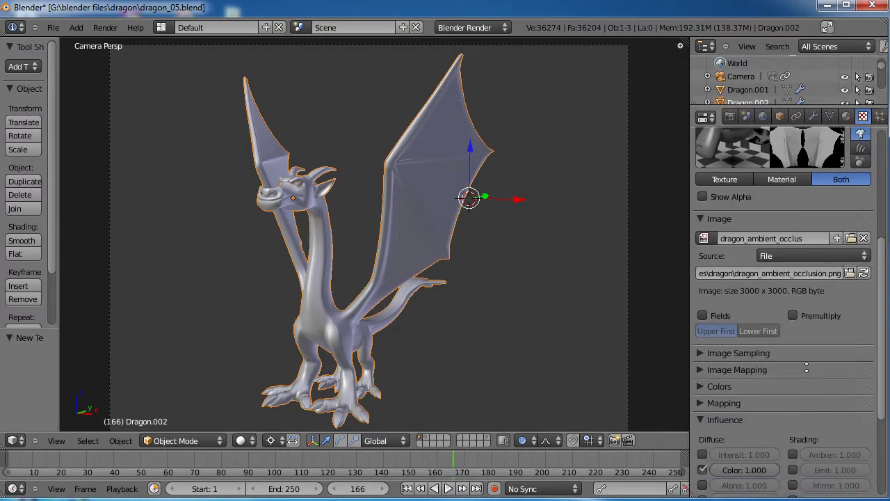
scroll(782, 334, "up", 8)
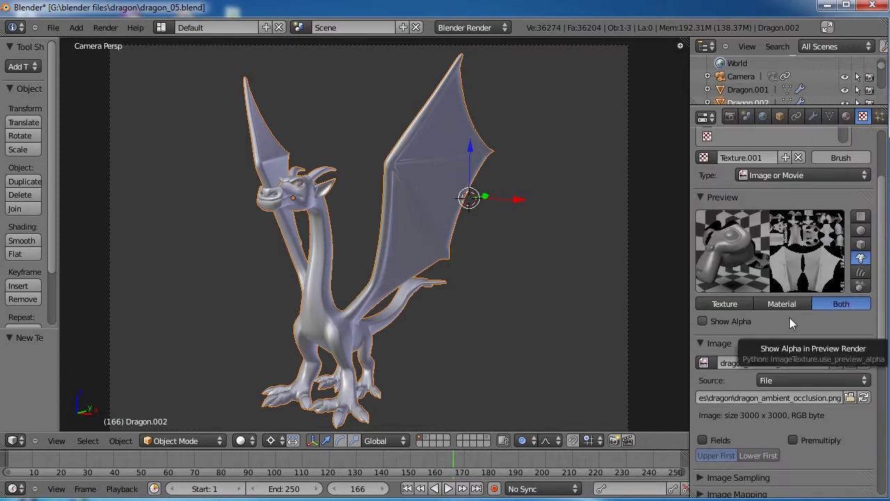
scroll(790, 317, "up", 3)
left_click(765, 117)
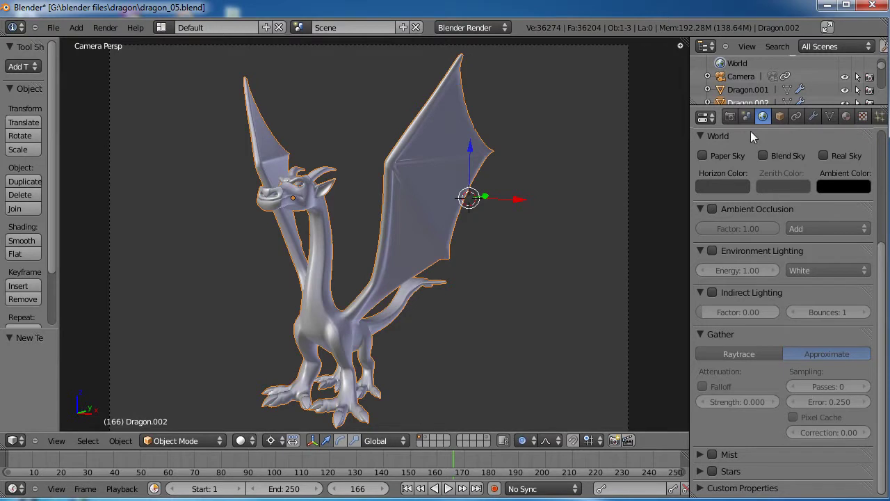
Show Dragon.001's layer, select the duplicate dragon and delete it
left_click(487, 439, "shift")
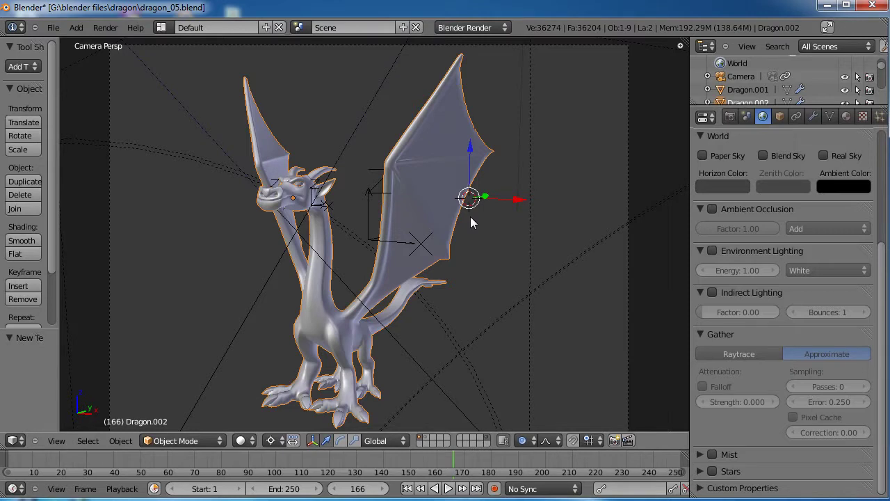
left_click(426, 439)
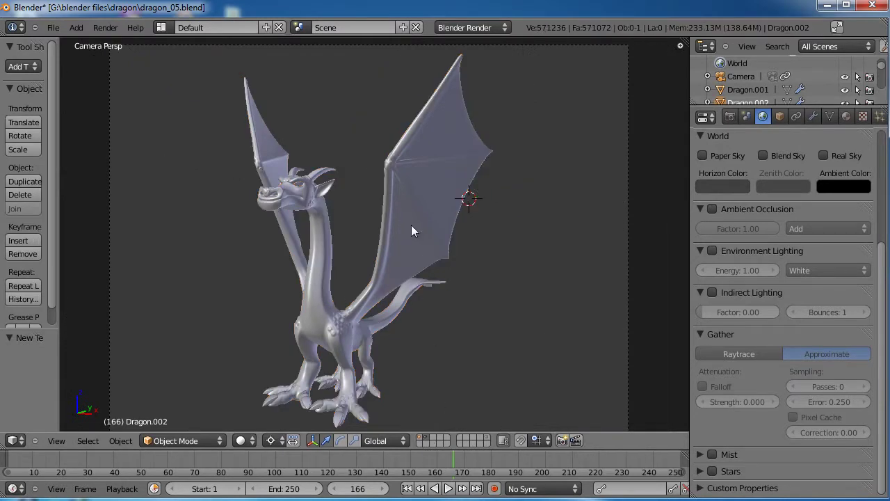
right_click(398, 303)
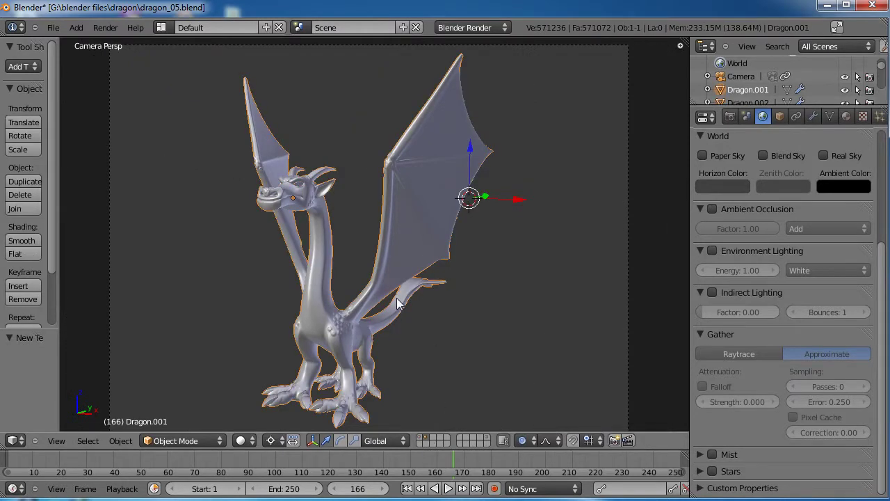
key("x")
left_click(371, 299)
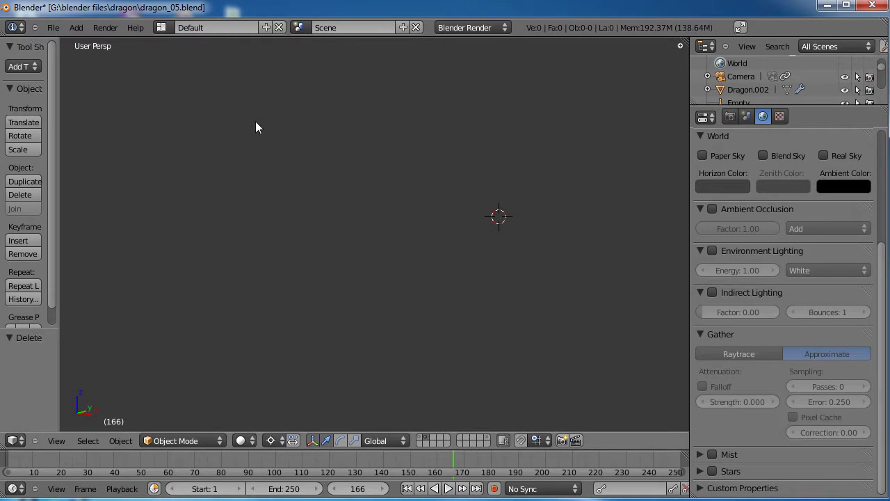
Save the scene as dragon_06.blend, confirming the overwrite, and show the dragon's layer
left_click(54, 29)
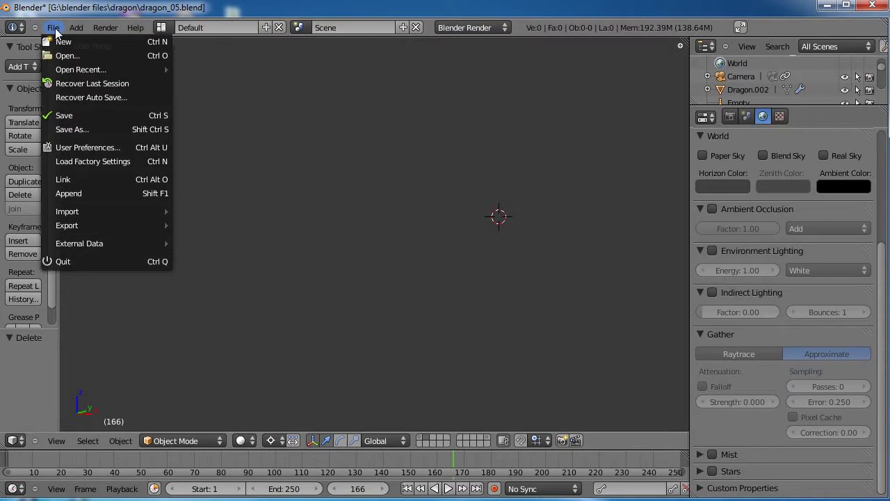
left_click(54, 27)
left_click(66, 128)
left_click(214, 85)
key("BackSpace")
type("6")
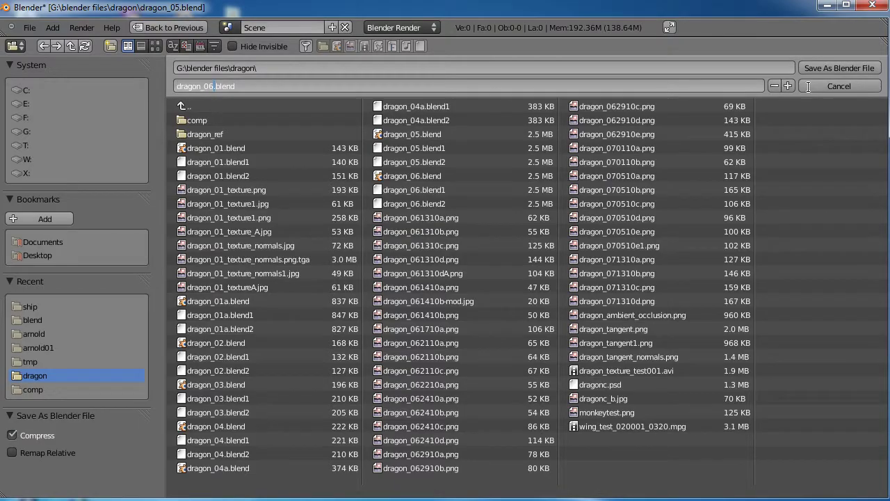
left_click(835, 70)
left_click(835, 70)
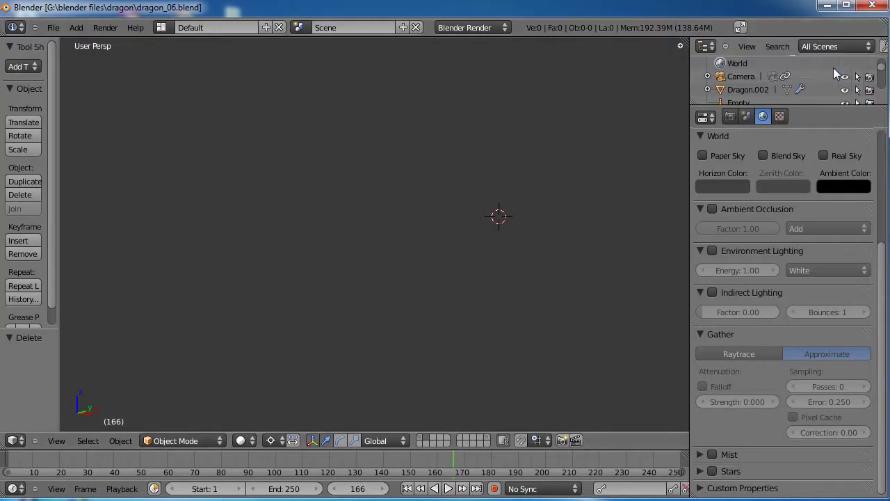
left_click(420, 439)
Show the dragon and lamp layers, view through the camera, and make a test render of frame 166
left_click(487, 442, "shift")
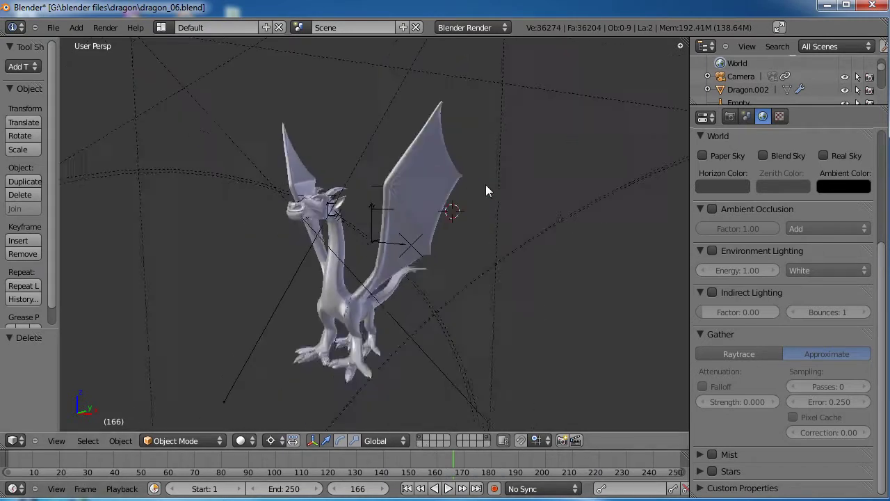
key("KP_0")
key("F12")
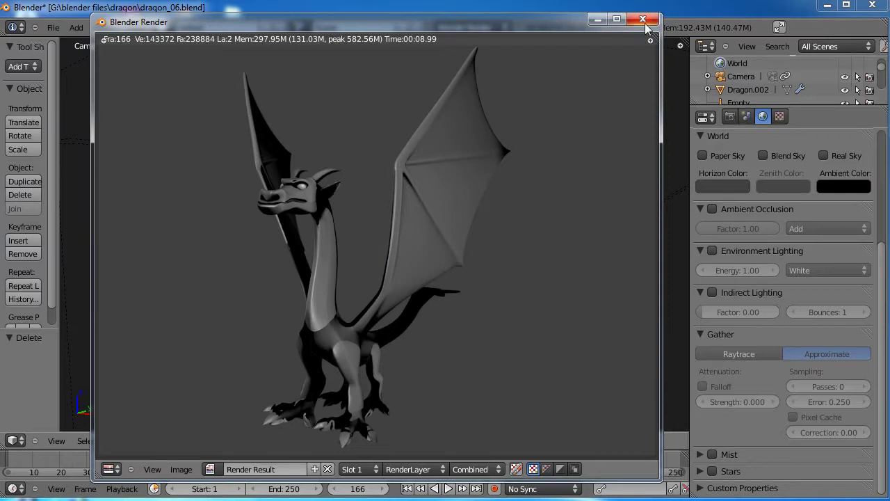
key("F12")
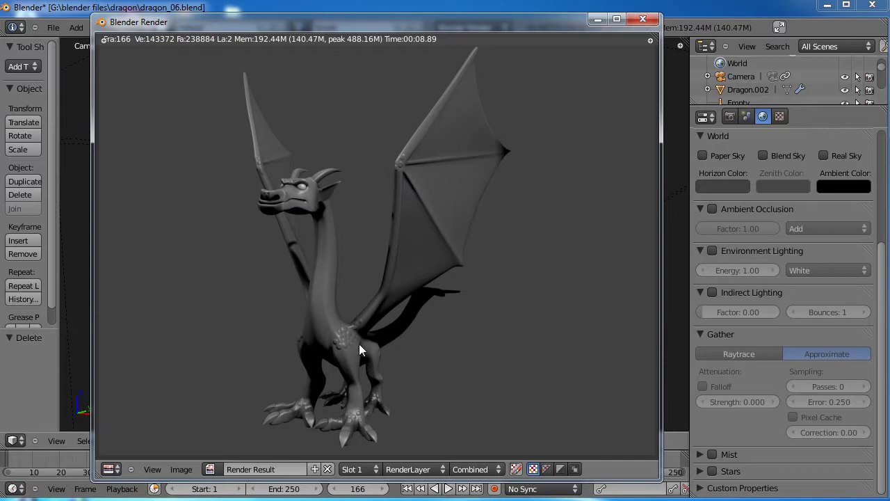
key("Escape")
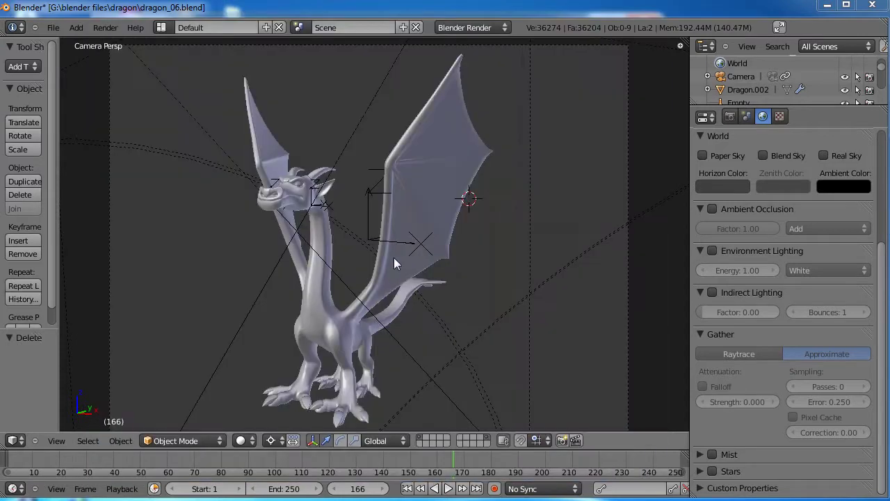
scroll(800, 195, "up", 6)
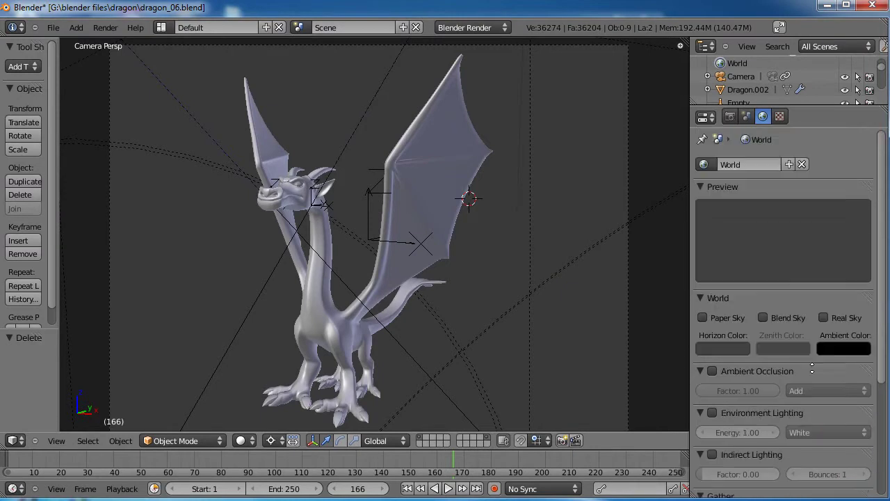
Select Dragon.002 and add a new Clouds texture, Texture.002, in the material's third texture slot
right_click(487, 191)
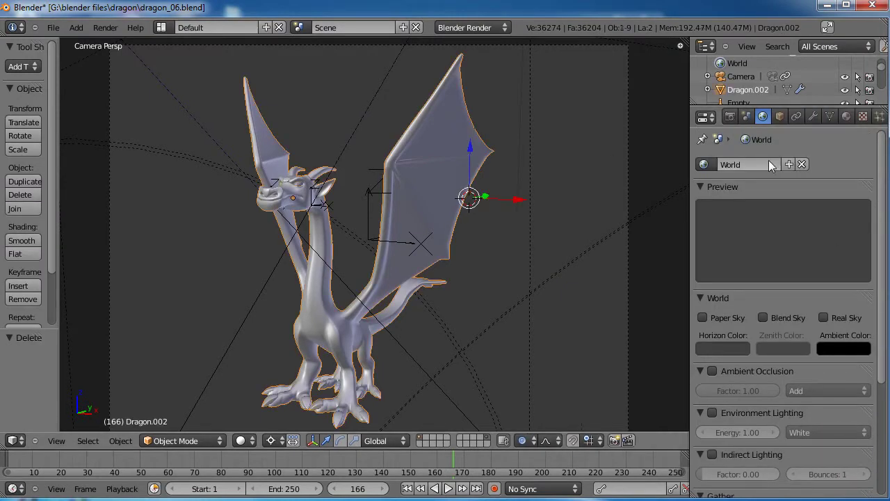
left_click(847, 116)
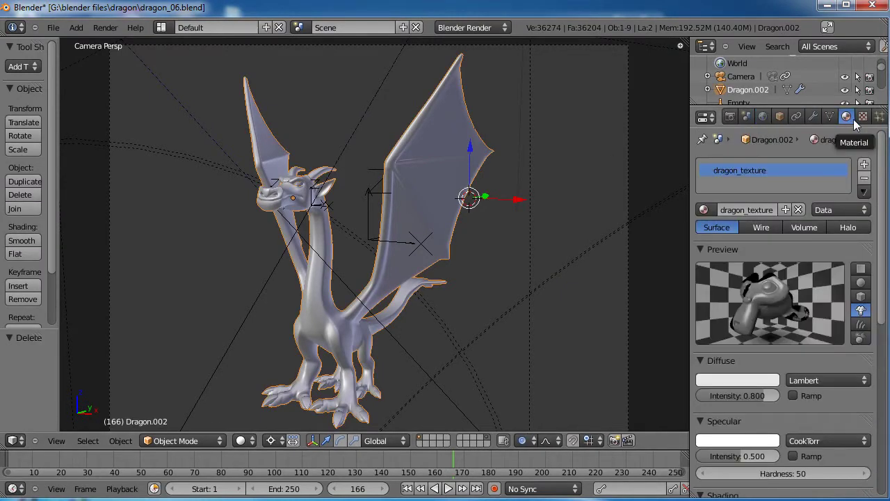
left_click(862, 116)
left_click(745, 198)
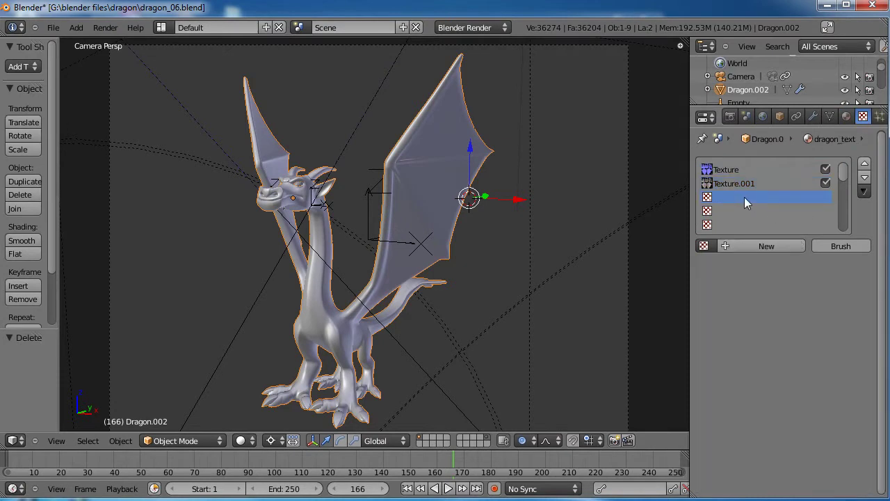
left_click(765, 246)
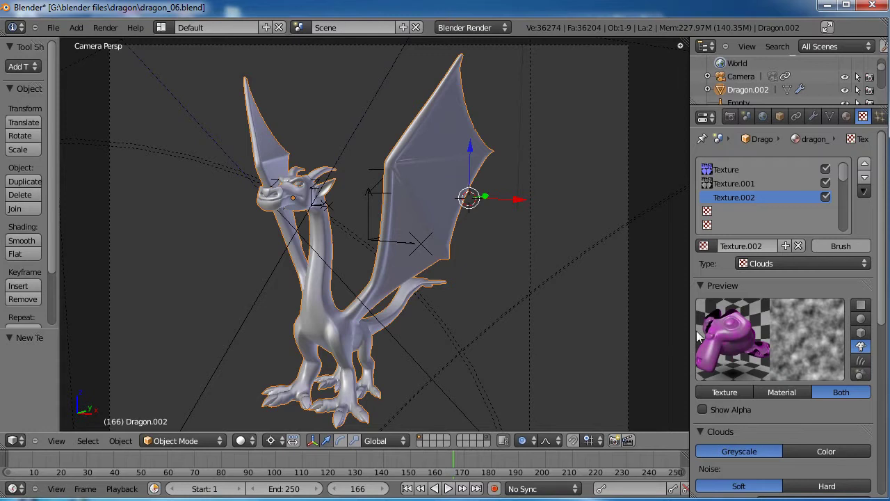
scroll(738, 274, "down", 1)
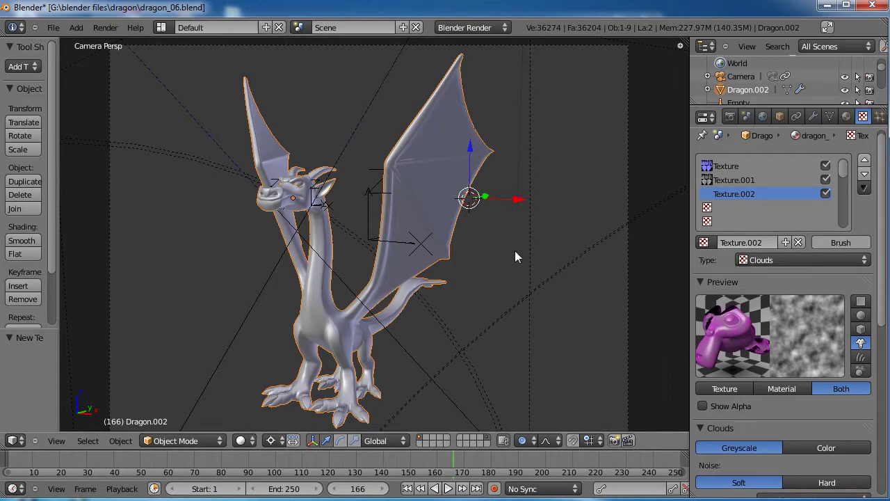
Change Texture.002 to a Blend texture and turn on its colour ramp
left_click(776, 260)
left_click(770, 230)
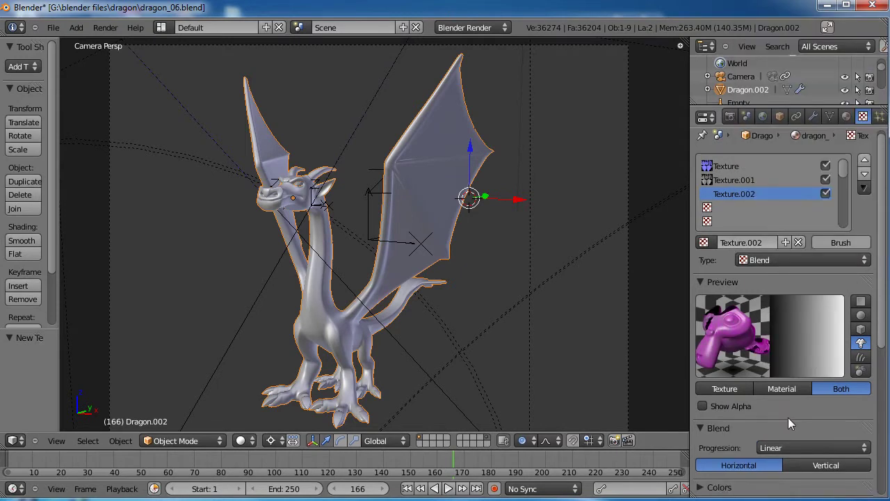
scroll(788, 417, "down", 5)
left_click(702, 332)
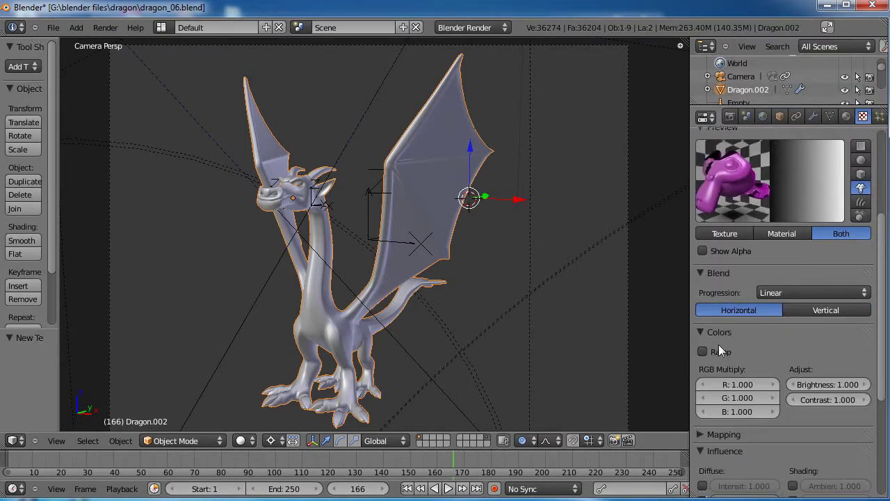
left_click(701, 351)
scroll(725, 356, "down", 1)
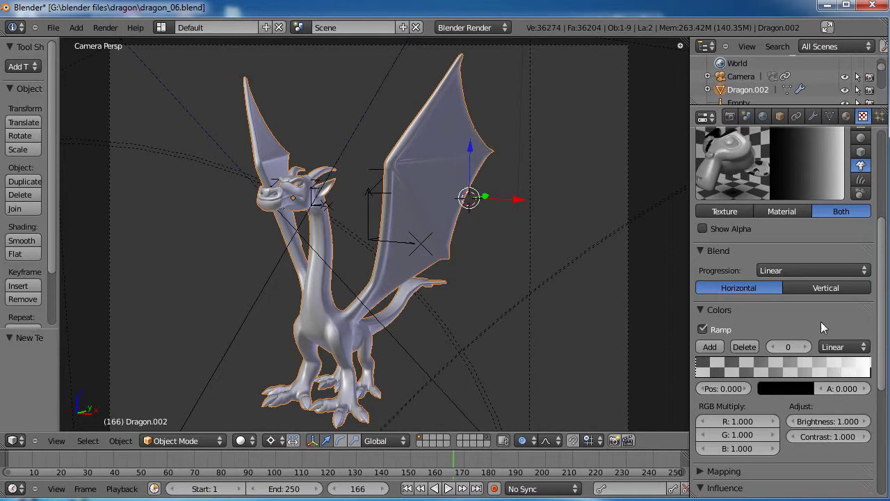
Remove the black ramp stop and set the remaining stop to a dark red
left_click(744, 346)
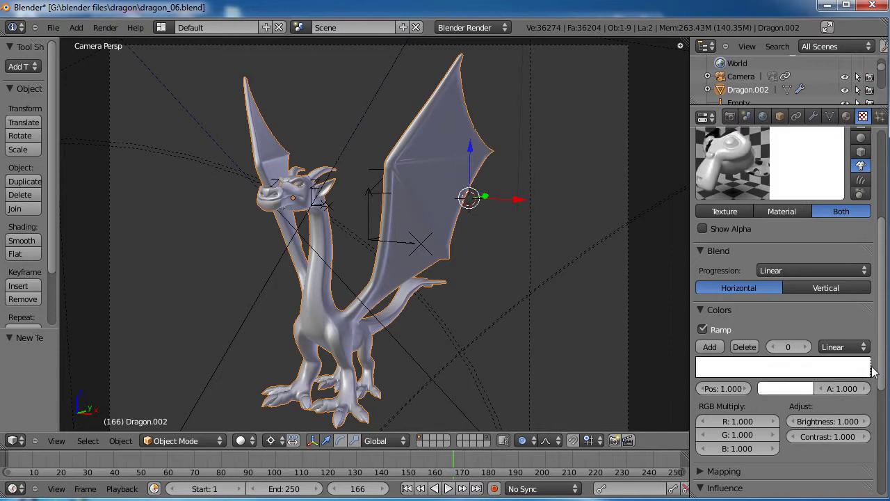
left_click(789, 390)
left_click_drag(748, 297, 744, 306)
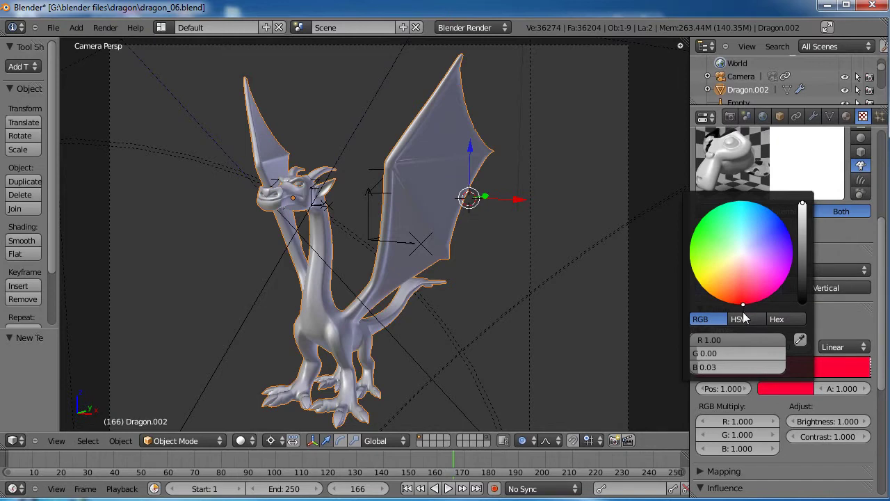
left_click_drag(804, 222, 804, 227)
left_click(741, 302)
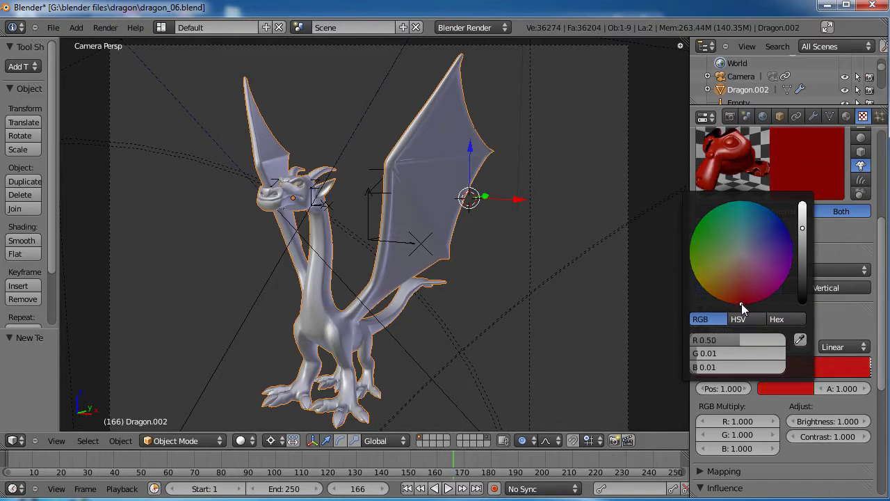
left_click_drag(805, 228, 805, 231)
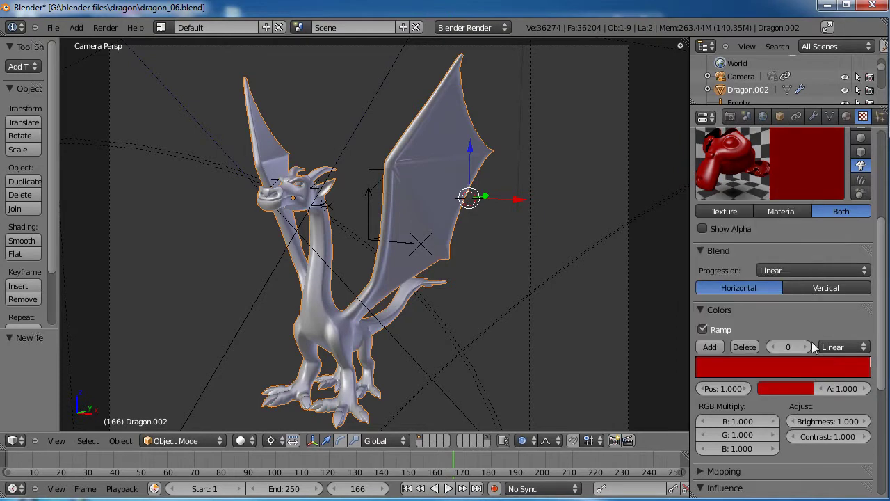
scroll(799, 314, "up", 5)
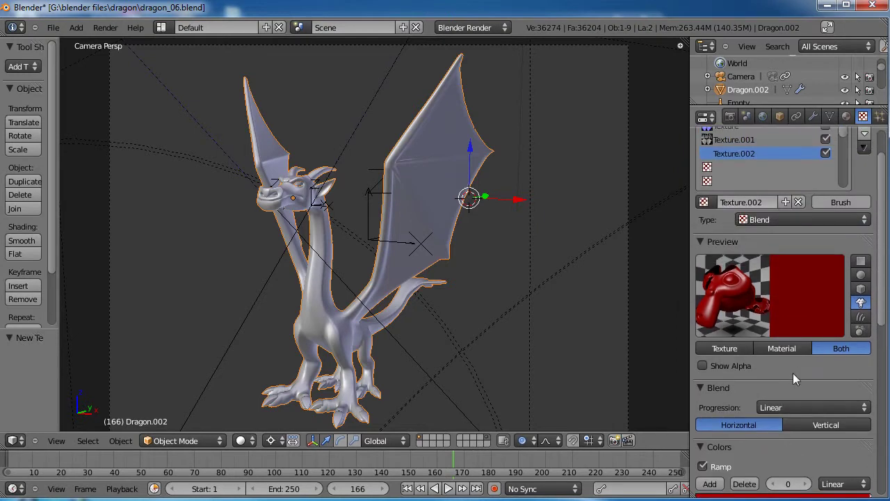
Rename Texture.002 to 'red' and Texture.001 to 'ao'
scroll(796, 358, "up", 2)
left_click(759, 244)
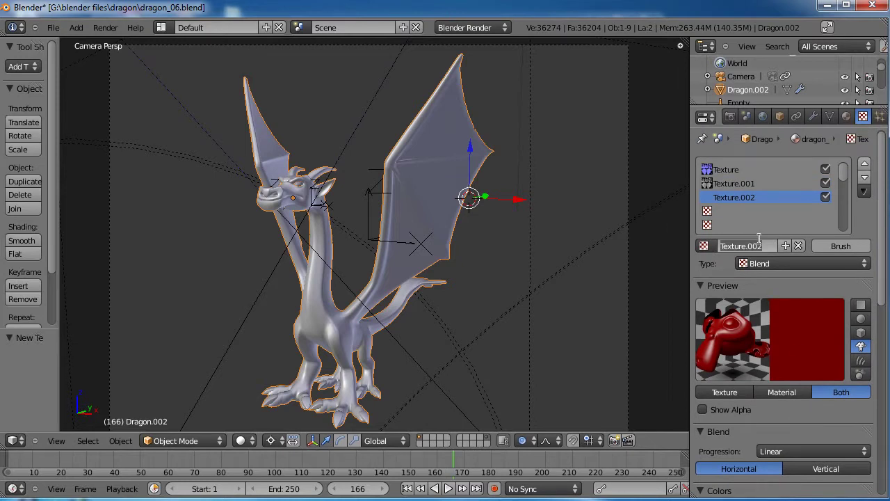
type("red")
key("Return")
left_click(733, 183)
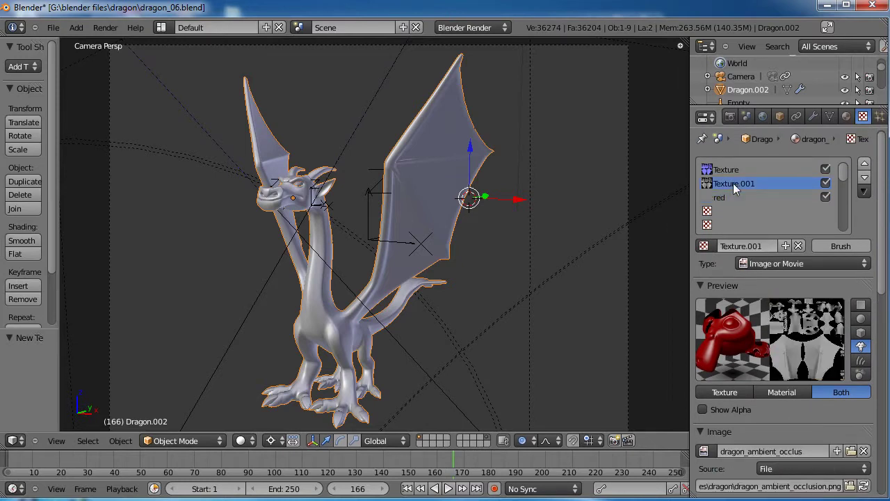
left_click(761, 246)
type("ao")
key("Return")
Rename the first texture to 'normals', then select the red texture
left_click(730, 170)
left_click(753, 248)
type("normals")
key("Return")
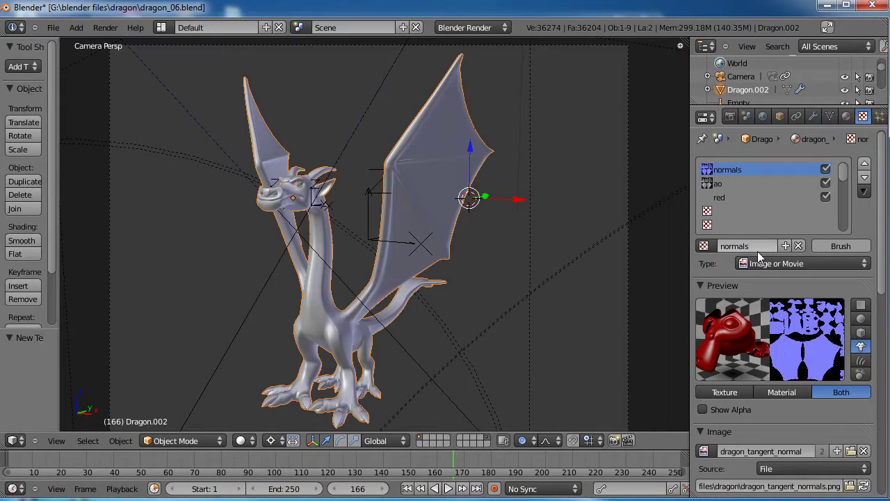
left_click(738, 184)
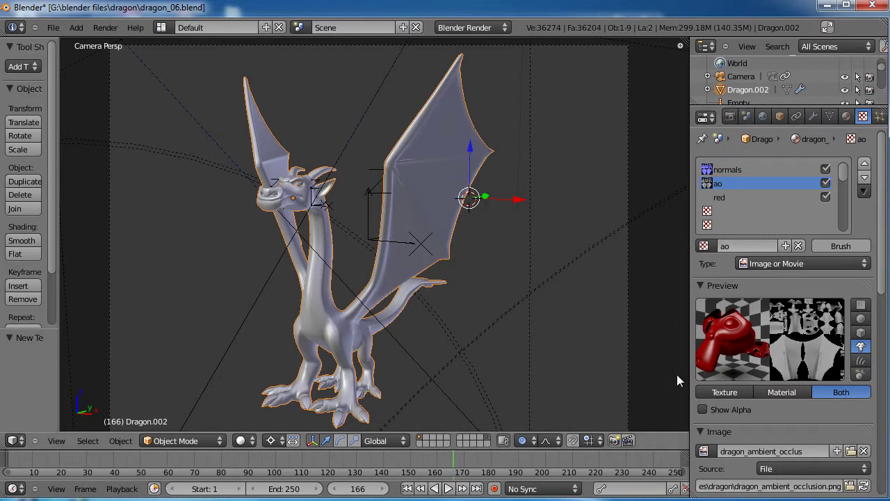
left_click(736, 198)
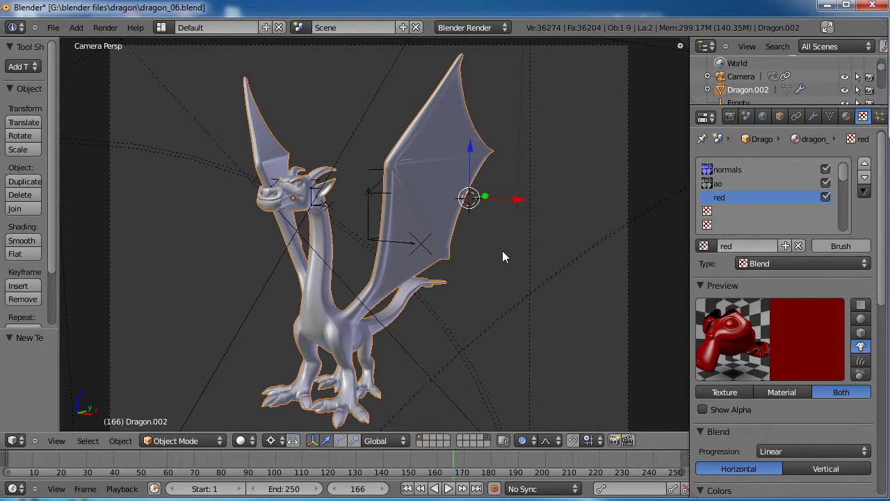
Move the red texture slot above ao and set the ao texture's blend mode to Multiply
left_click(865, 165)
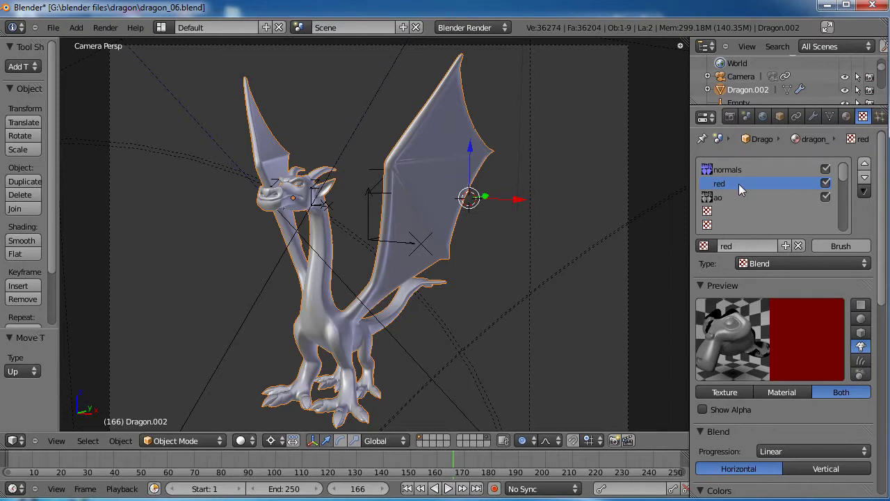
scroll(751, 290, "down", 3)
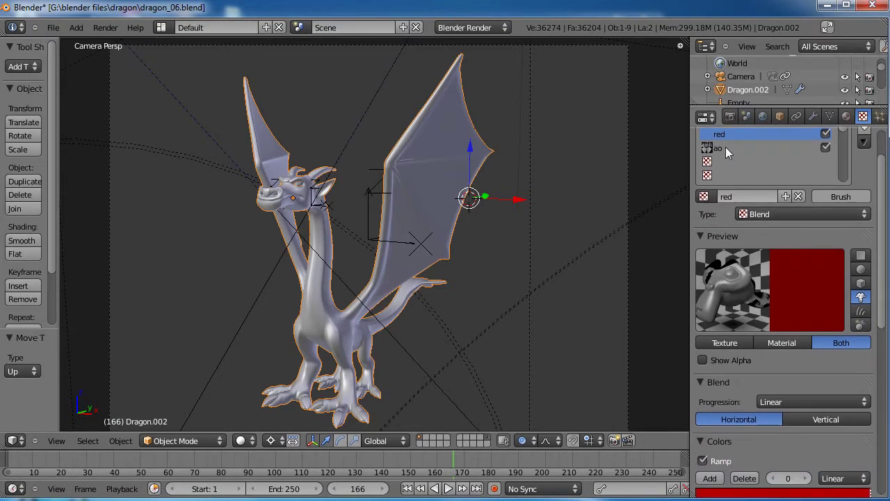
left_click(725, 149)
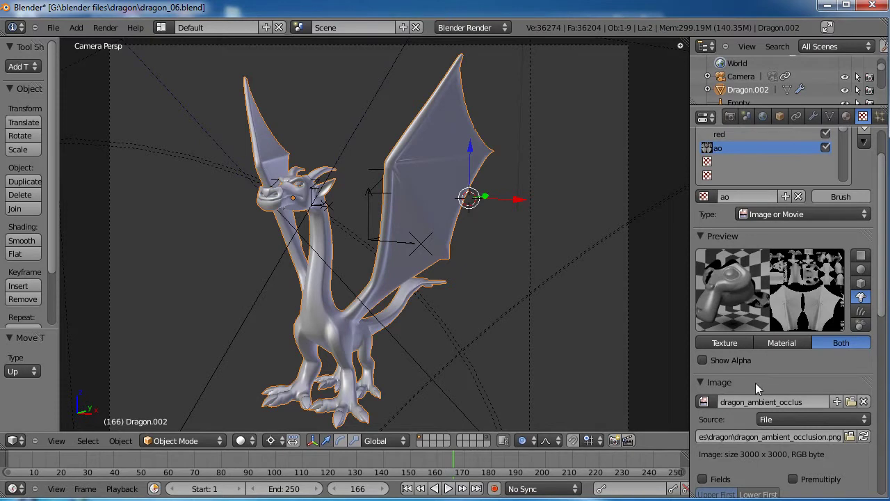
scroll(756, 383, "down", 8)
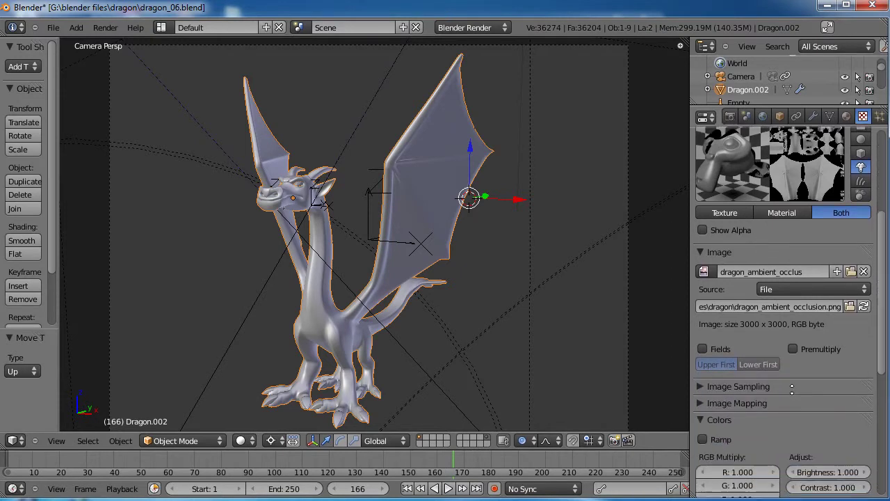
scroll(792, 388, "down", 1)
left_click(700, 233)
middle_click_drag(773, 315, 773, 287)
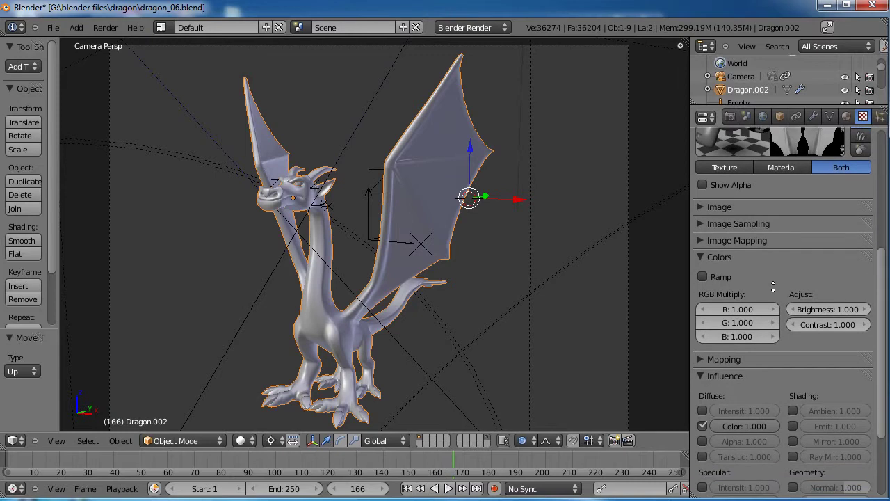
left_click(702, 256)
middle_click_drag(783, 318, 771, 308)
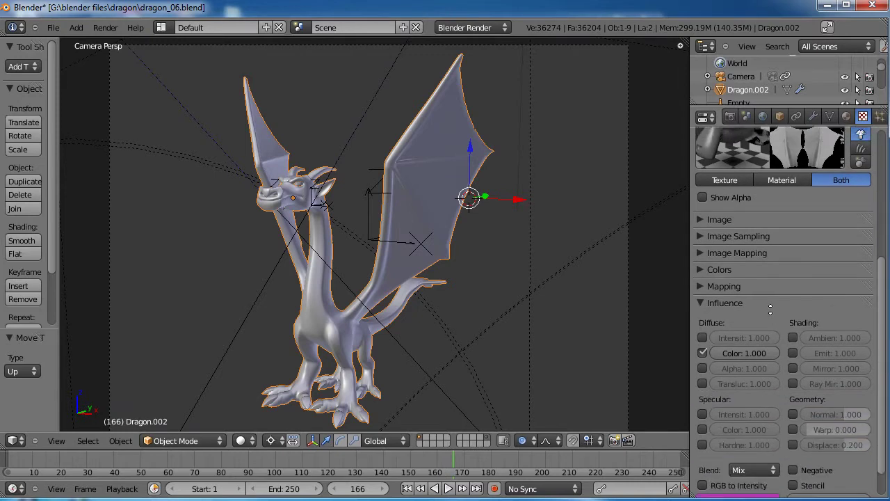
left_click(761, 472)
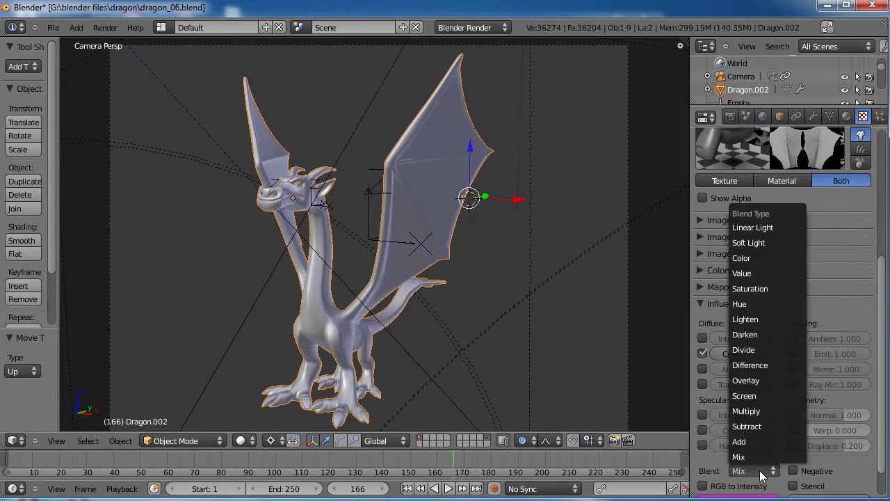
left_click(760, 412)
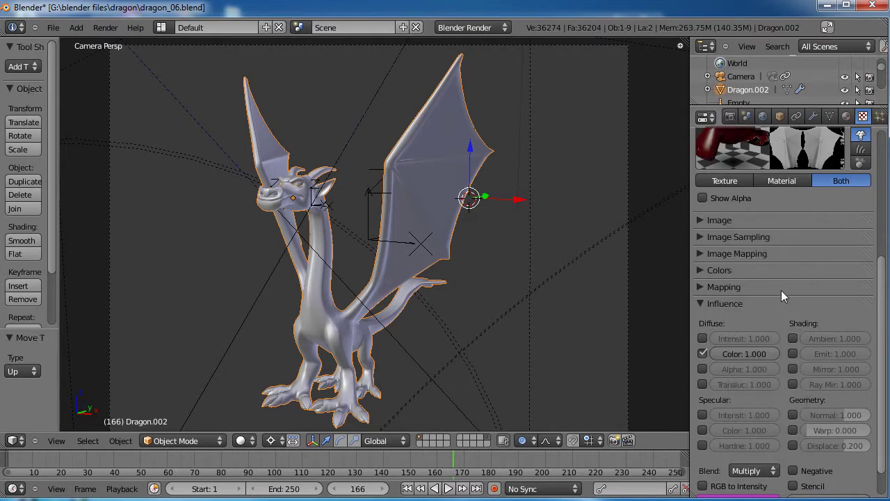
middle_click_drag(779, 229, 743, 252)
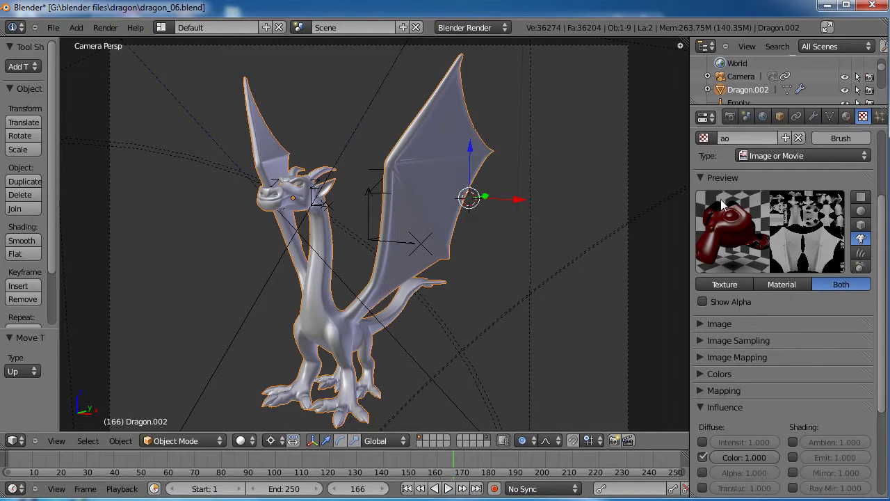
Set the material's diffuse intensity to 1.000 and specular intensity to 0.150
left_click(848, 119)
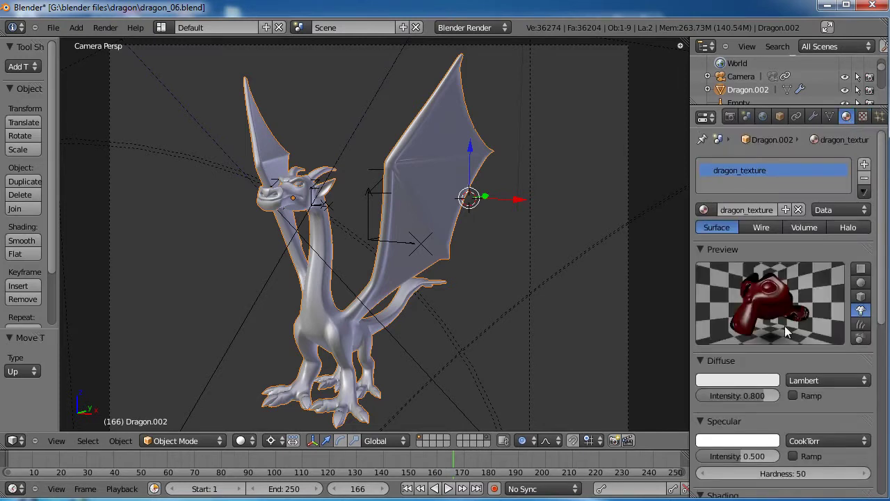
scroll(785, 326, "down", 1)
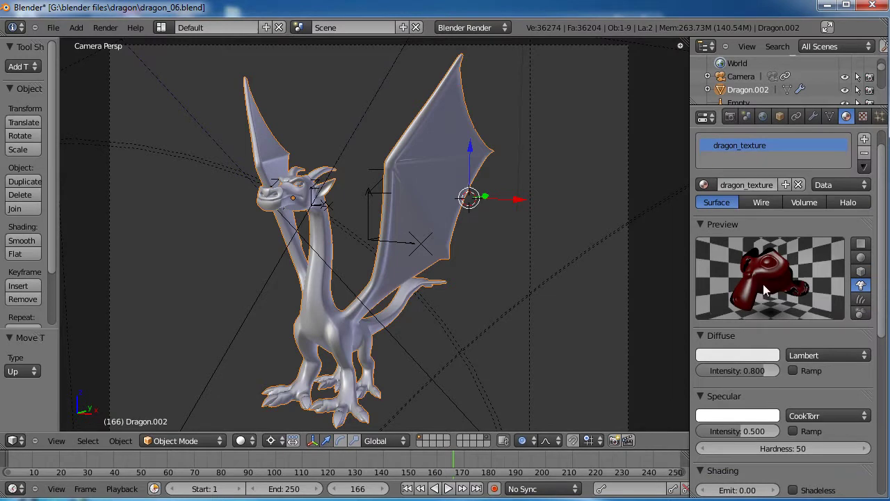
left_click_drag(762, 373, 826, 375)
scroll(770, 341, "down", 4)
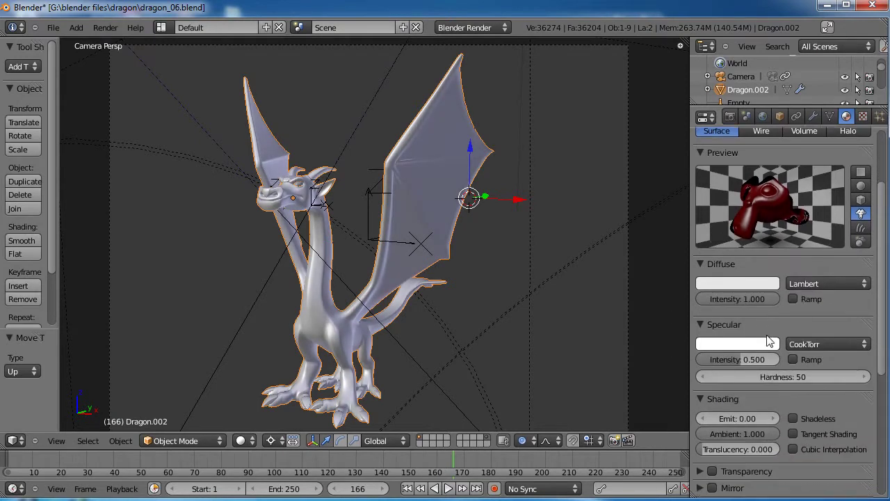
left_click_drag(746, 360, 719, 362)
left_click(719, 362)
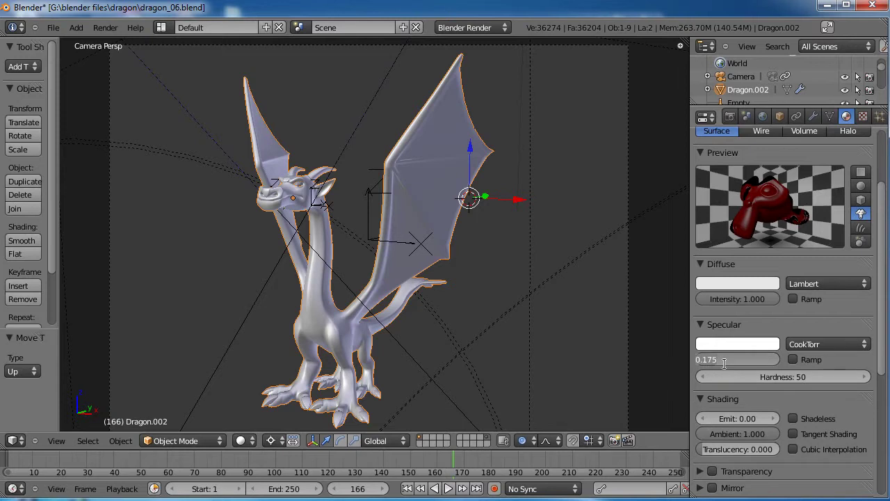
key("BackSpace")
type("15")
key("Return")
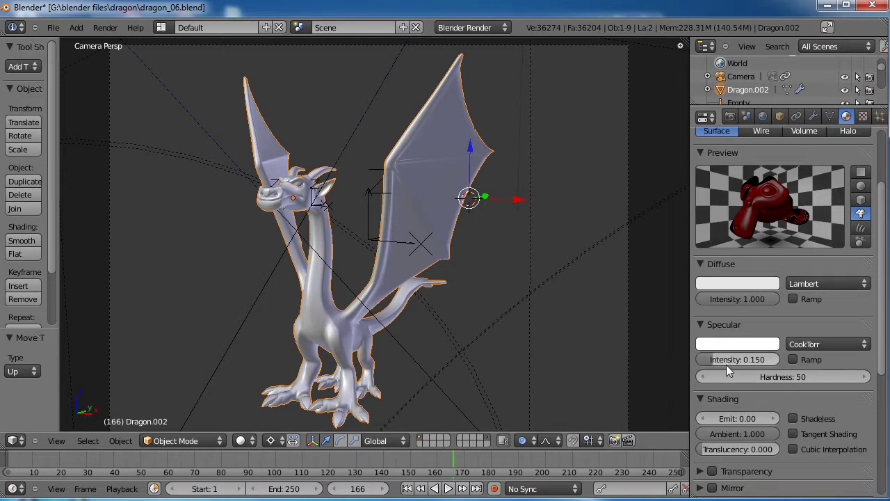
Set the material's specular hardness to 35
left_click(787, 380)
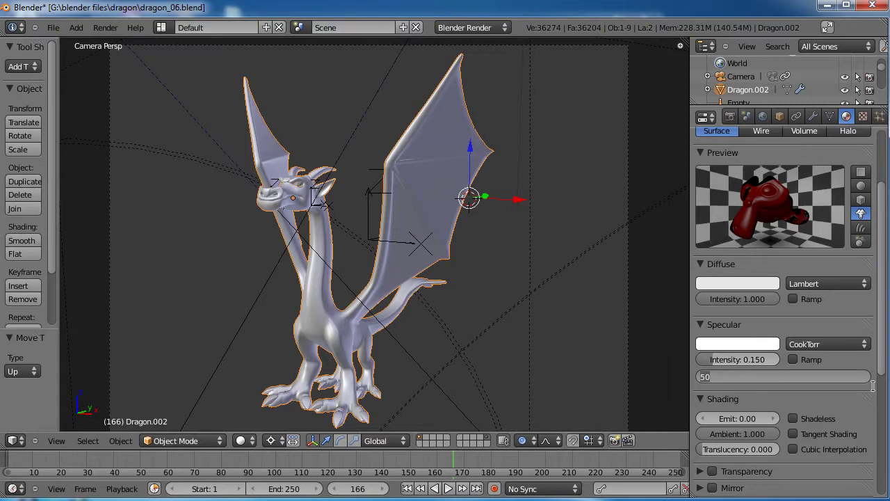
type("30")
key("Return")
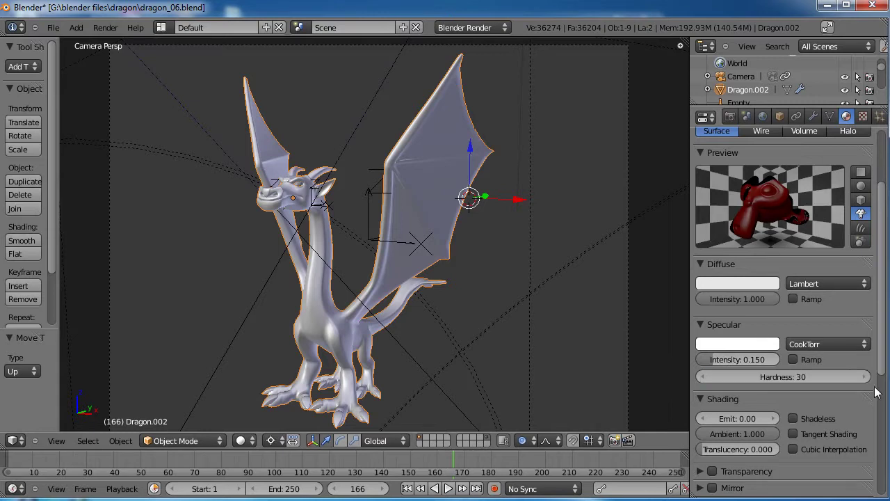
left_click(808, 379)
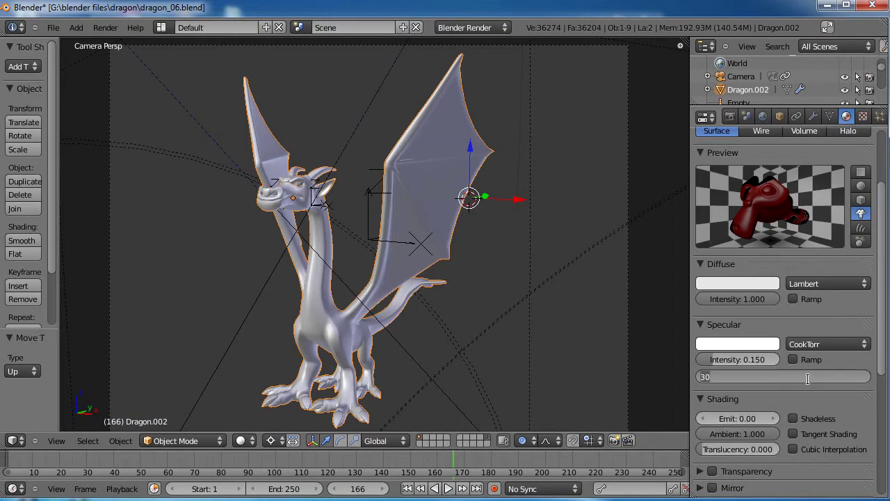
type("35")
key("Return")
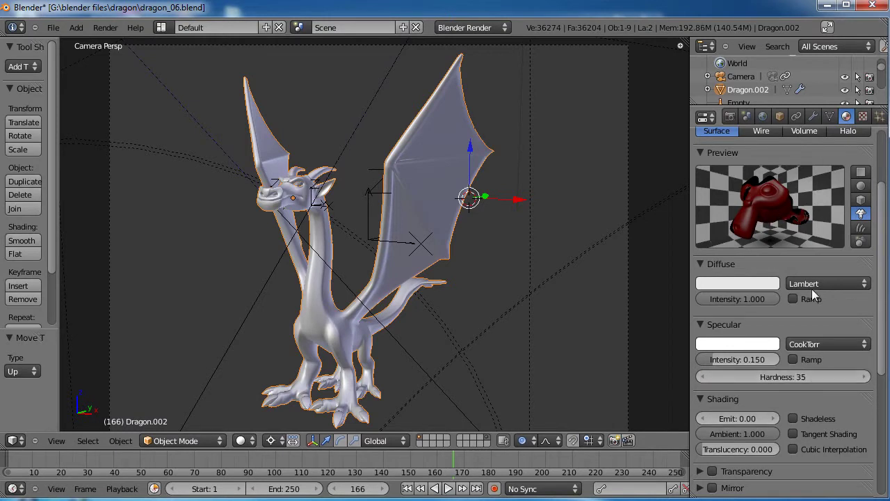
Save over dragon_06.blend and render the current frame
key("ctrl+s")
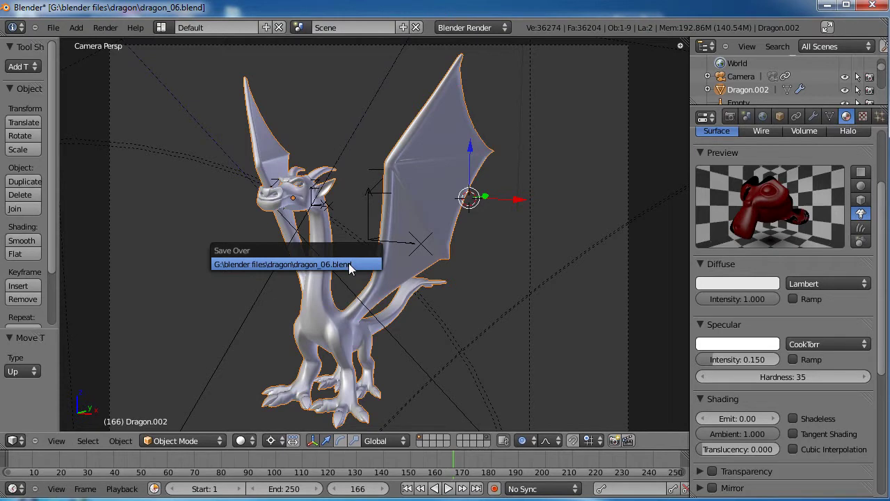
left_click(348, 264)
key("F12")
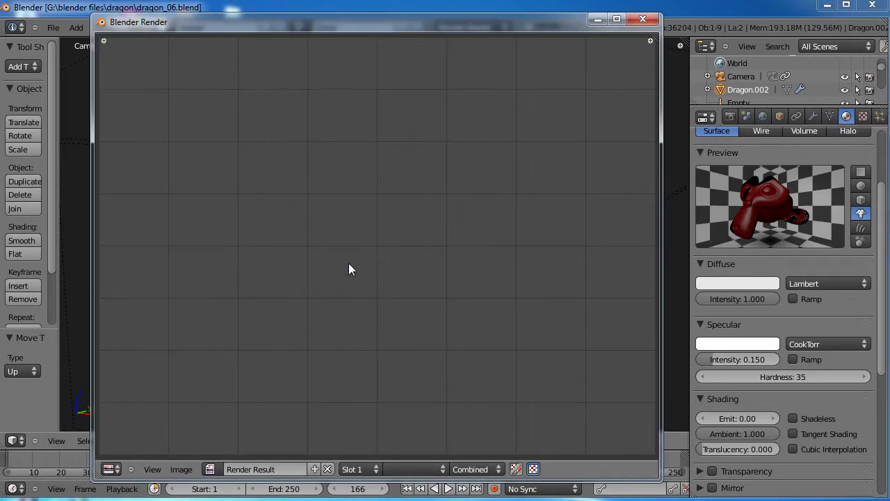
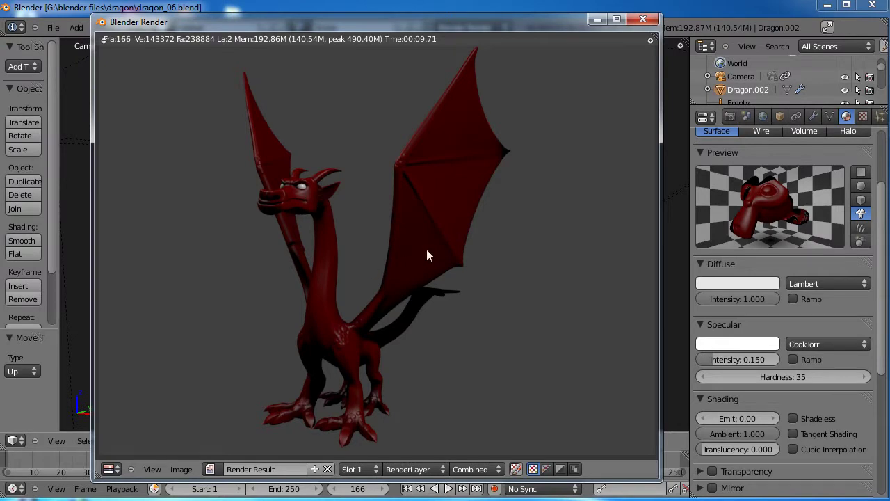
Close the render result and save over the existing dragon file
key("Escape")
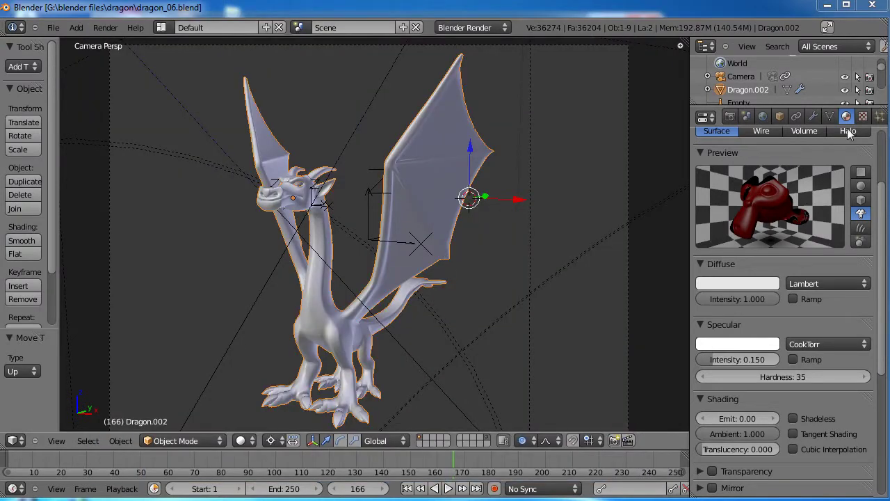
key("ctrl+s")
left_click(273, 147)
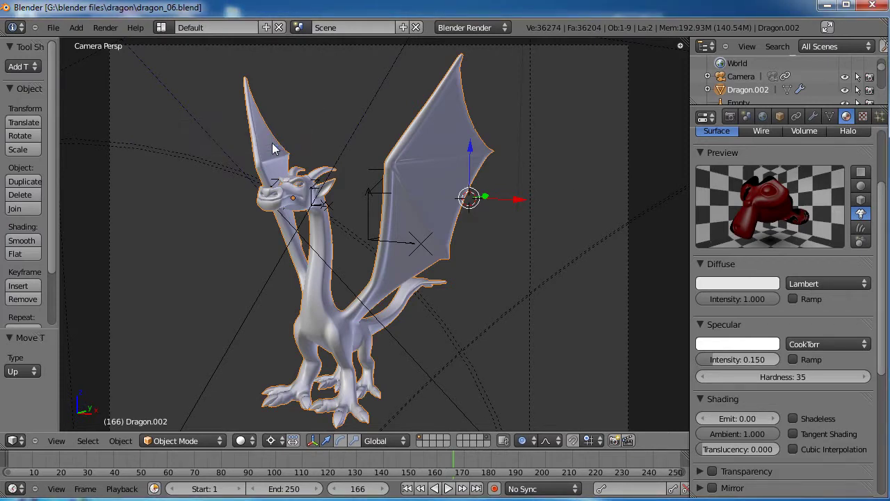
Frame the dragon's head in Right Ortho view and show the Object Data properties
key("KP_3")
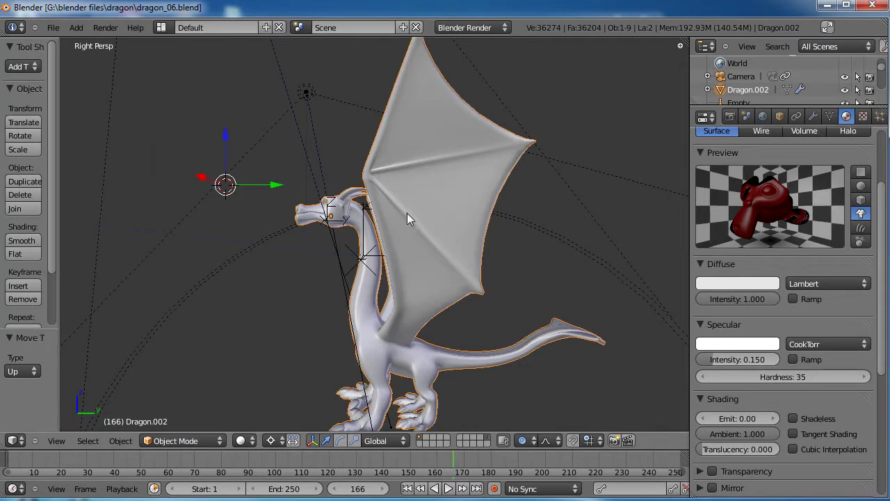
key("KP_5")
scroll(408, 215, "up", 7)
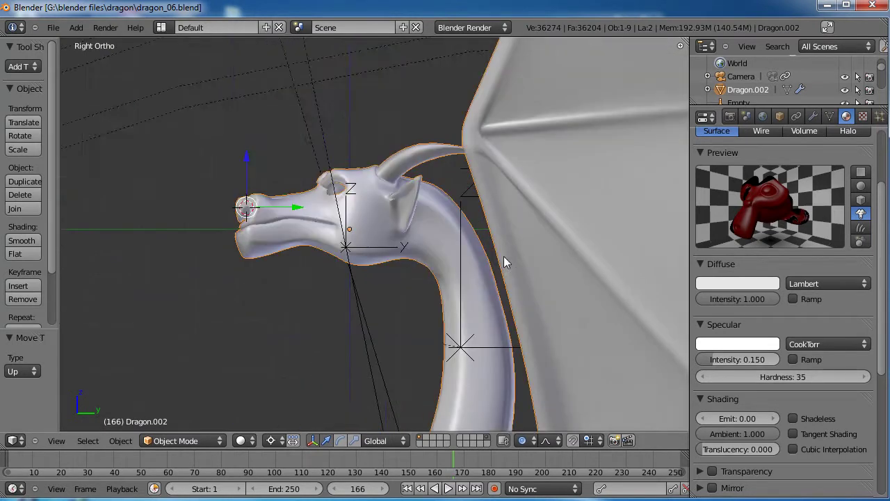
middle_click_drag(480, 203, 486, 210, "shift")
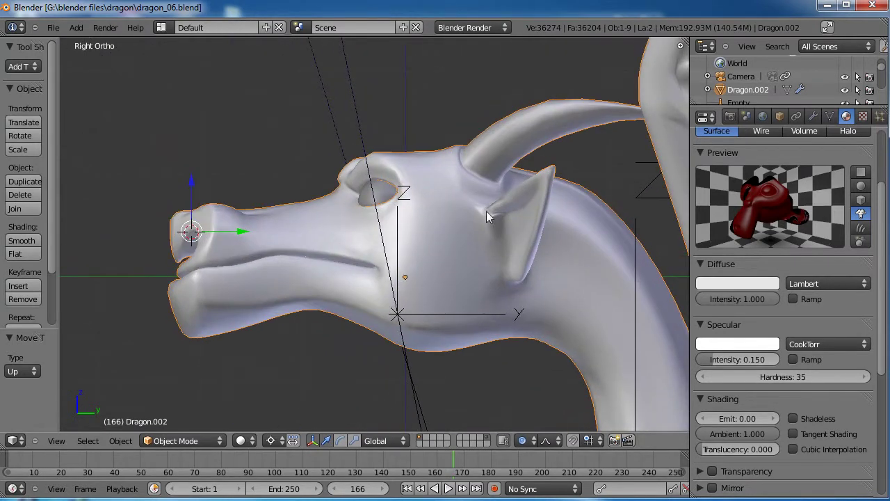
left_click(829, 117)
scroll(733, 271, "down", 1)
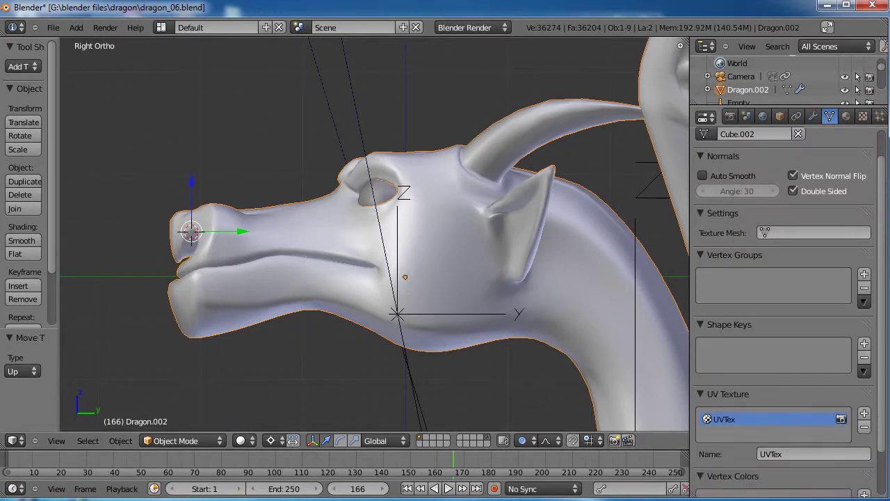
Add a Basis shape key and a second key named 'jaw open', then enter Edit Mode
left_click(864, 343)
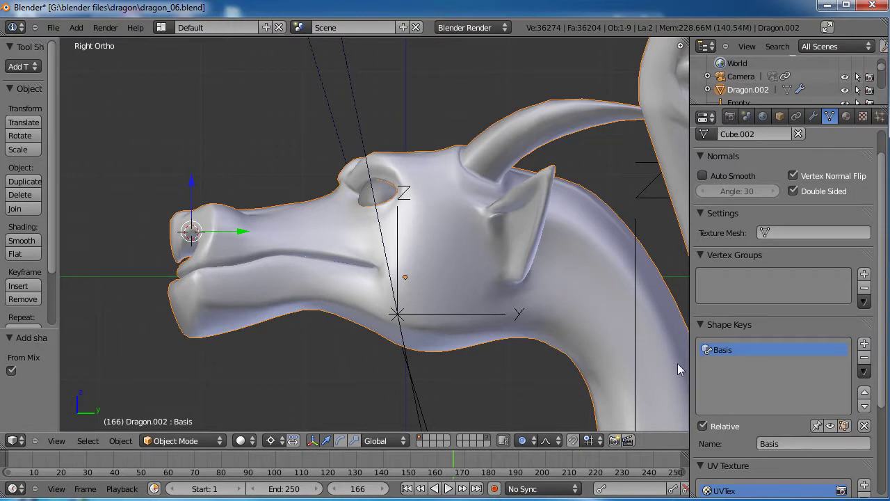
left_click(865, 343)
left_click(789, 442)
type("jaw open")
key("Return")
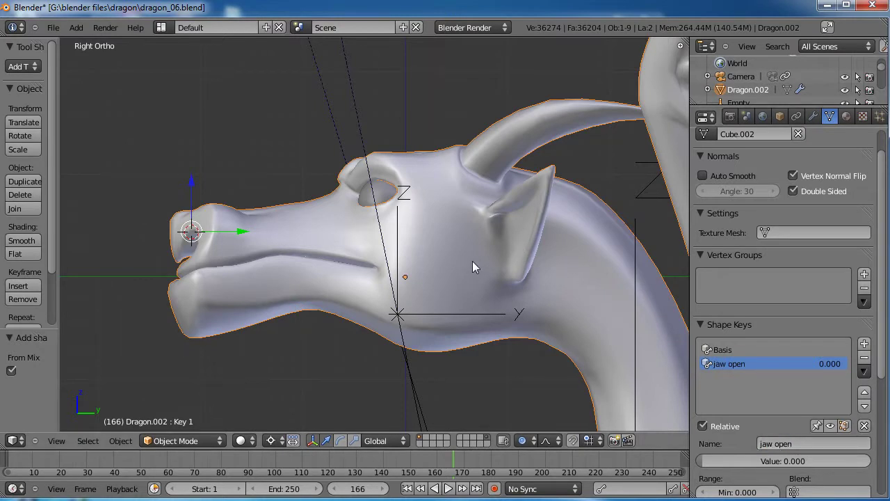
middle_click_drag(471, 260, 466, 243, "shift")
key("Tab")
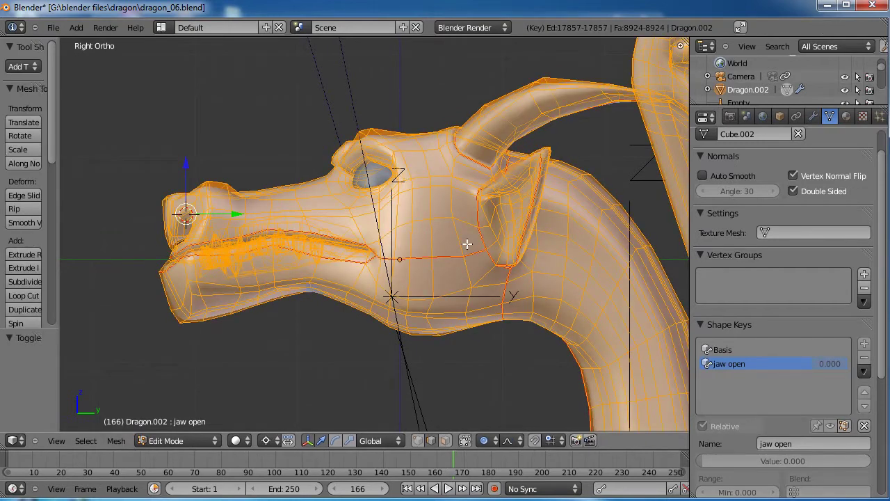
Deselect all and, in face mode, box-select the dragon's body and tail tip faces
left_click(419, 440)
key("a")
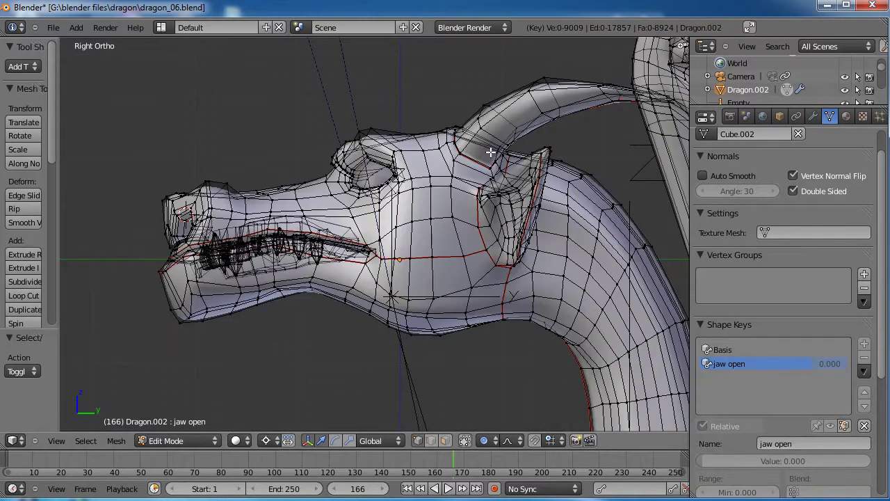
left_click(445, 441)
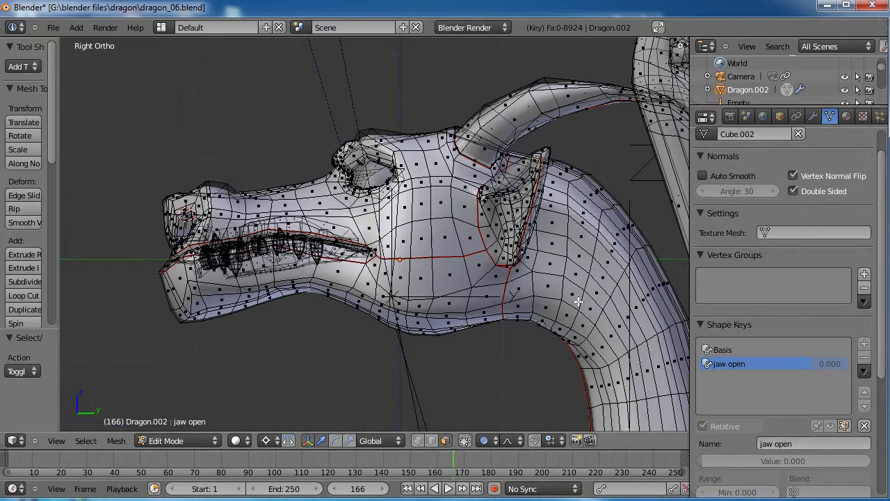
scroll(578, 301, "down", 6)
key("b")
left_click_drag(550, 215, 398, 413)
key("b")
left_click_drag(600, 302, 535, 355)
Add the head and horn-base faces, extend to linked geometry, and hide body and upper head
scroll(363, 299, "up", 2)
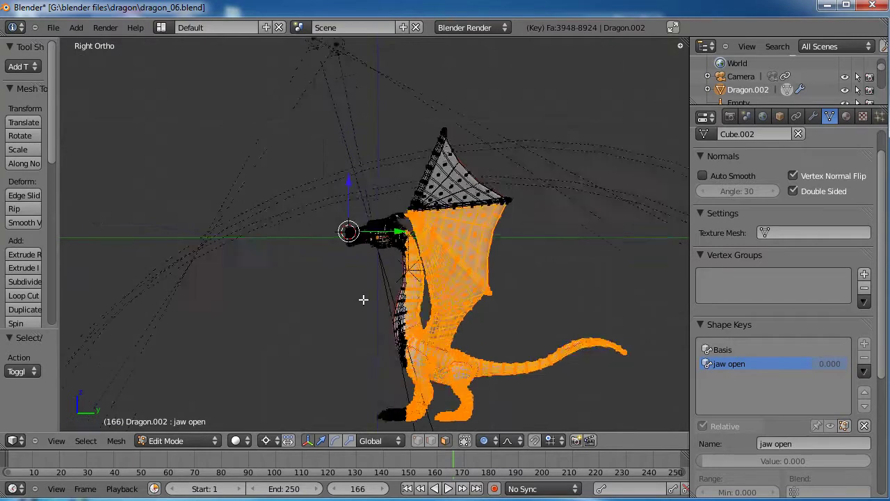
scroll(363, 299, "up", 5)
key("b")
left_click_drag(580, 169, 489, 418)
key("b")
left_click_drag(381, 130, 466, 247)
key("ctrl+l")
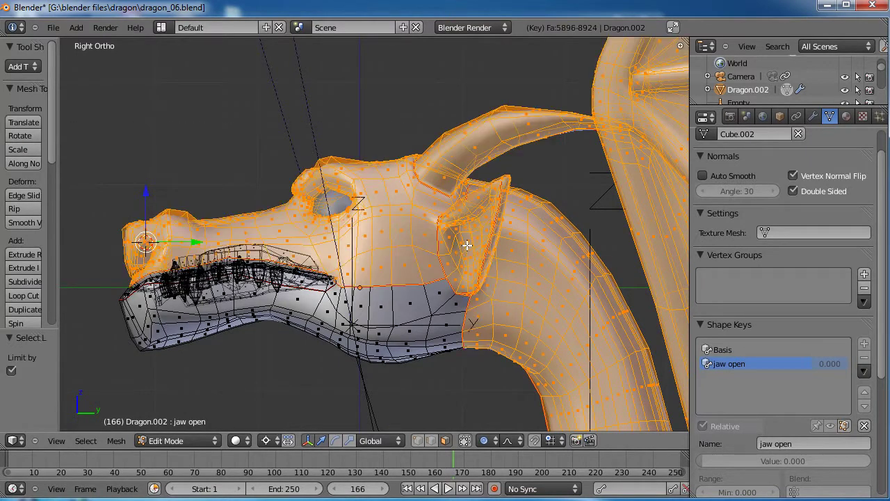
key("h")
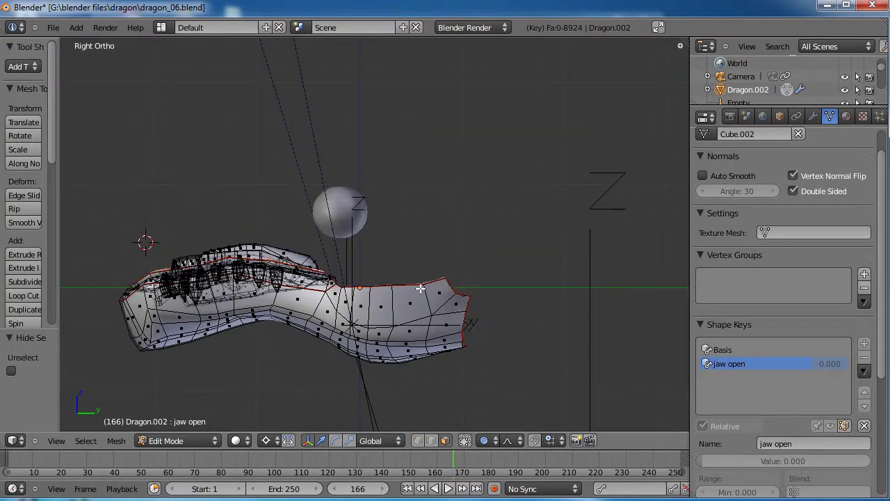
Orbit to the jaw and select the whole connected jaw piece
scroll(420, 288, "up", 3)
middle_click_drag(411, 290, 381, 277)
scroll(485, 310, "up", 2)
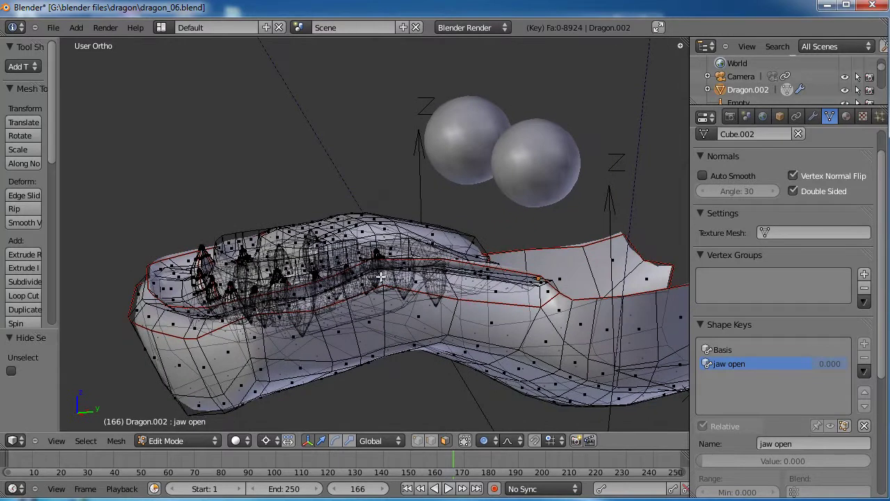
right_click(494, 292)
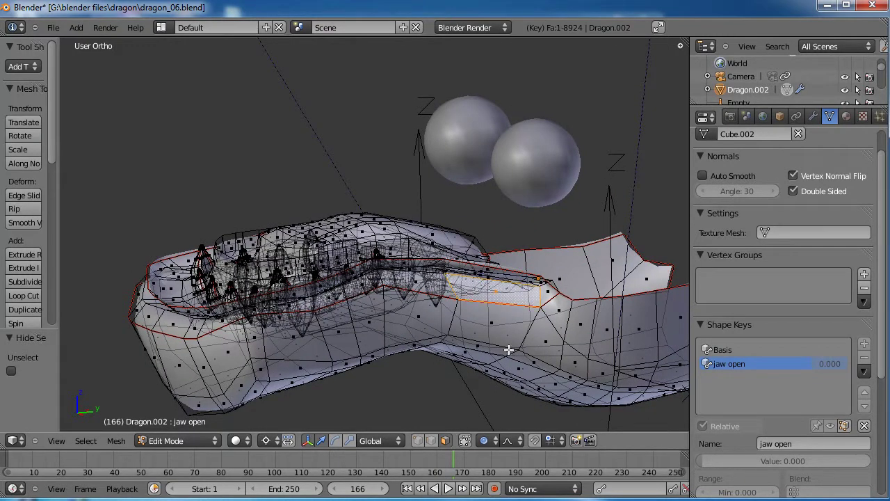
key("ctrl+l")
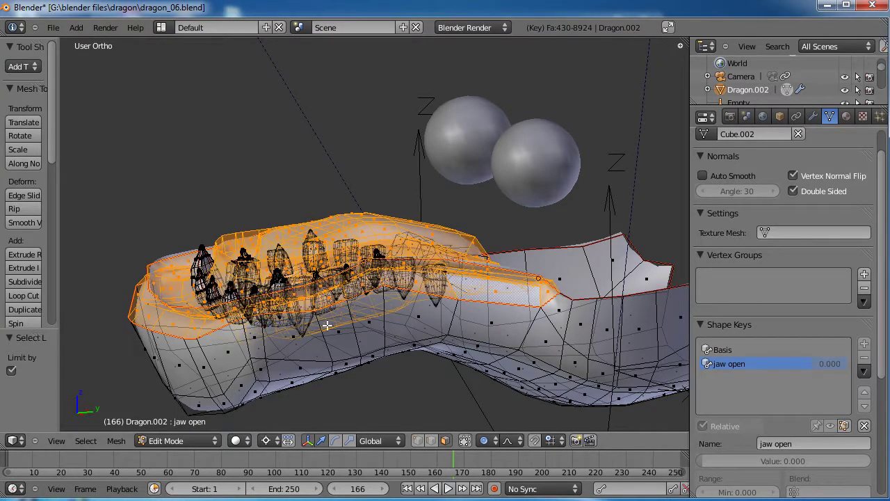
In vertex mode, select the 47-vertex edge loop along the mouth
left_click(417, 441)
key("a")
middle_click_drag(421, 292, 469, 231)
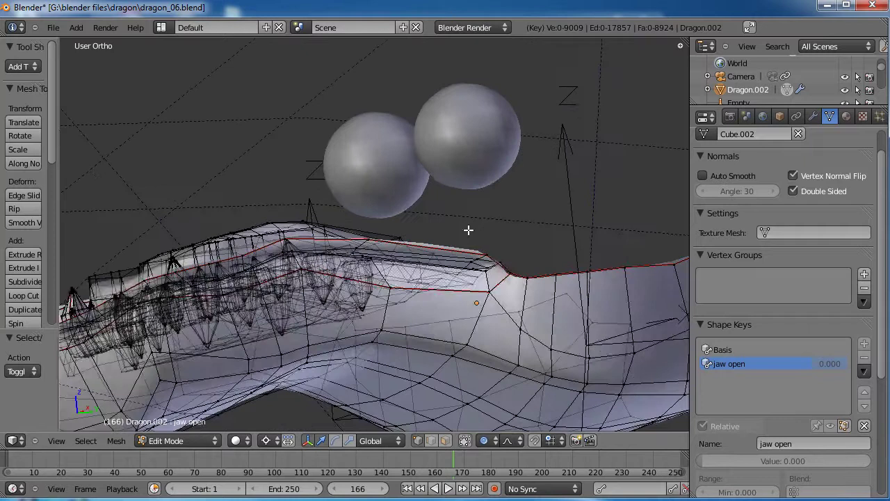
right_click(505, 268, "alt")
scroll(504, 268, "down", 3)
middle_click_drag(505, 268, 358, 299)
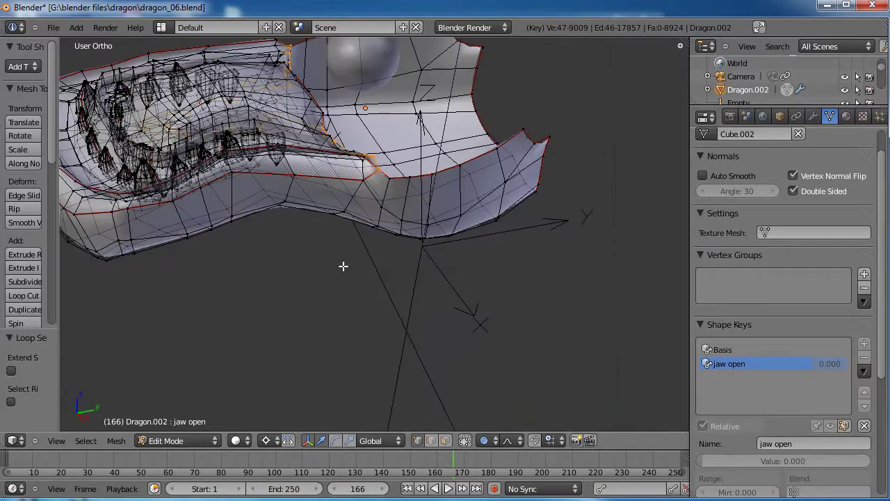
From top view, trim the mouth edge loop selection and hide the remaining selected vertices
key("KP_7")
scroll(342, 266, "up", 6, "ctrl")
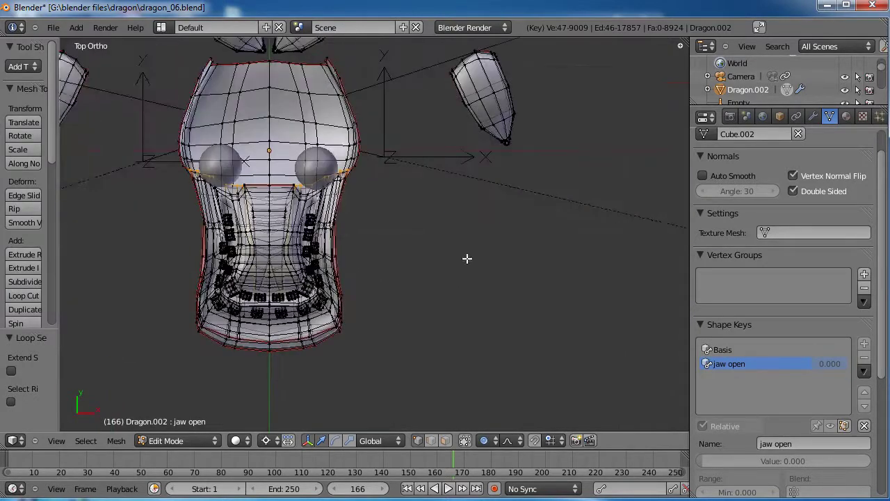
scroll(462, 247, "up", 5)
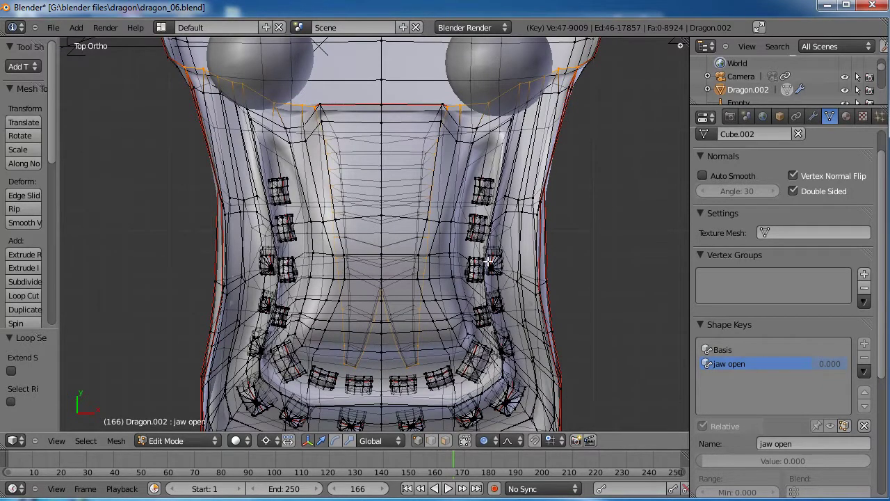
key("c")
mouse_move(430, 297)
middle_mouse_down()
mouse_move(415, 361)
mouse_move(378, 309)
mouse_move(359, 367)
mouse_move(339, 325)
mouse_move(347, 253)
mouse_move(330, 227)
mouse_move(330, 134)
mouse_move(432, 140)
mouse_move(426, 278)
mouse_move(386, 304)
mouse_move(434, 251)
mouse_move(438, 210)
mouse_move(493, 285)
mouse_move(501, 316)
mouse_move(441, 287)
mouse_move(403, 287)
mouse_move(474, 320)
mouse_move(494, 244)
mouse_move(465, 263)
middle_mouse_up()
right_click(424, 298)
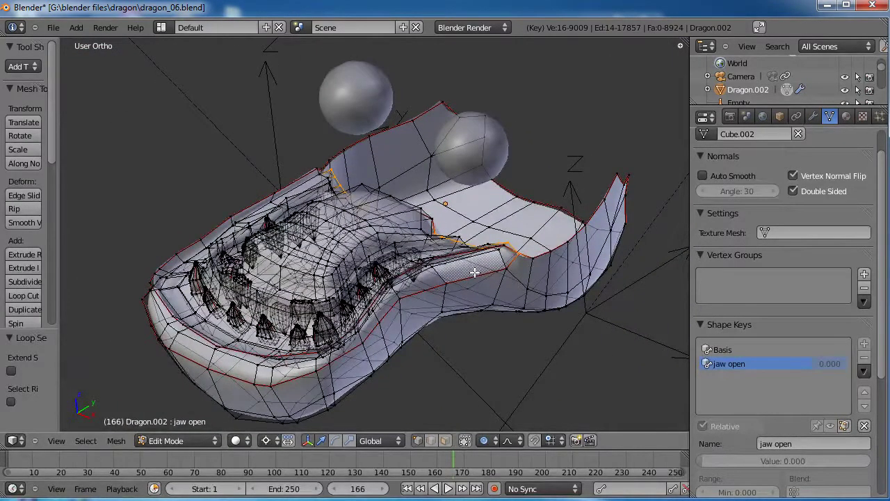
key("h")
In face mode, select the connected upper jaw piece and hide it
middle_click_drag(475, 273, 381, 225)
left_click(445, 442)
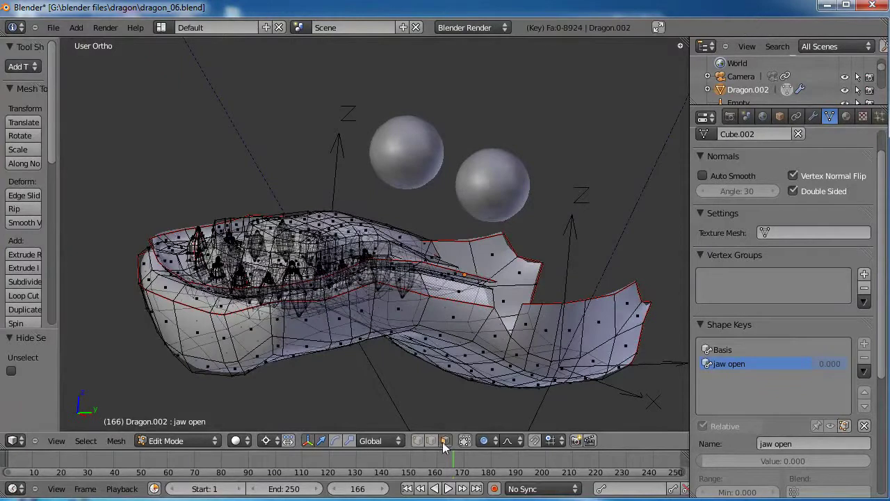
middle_click_drag(489, 277, 482, 268)
right_click(483, 268)
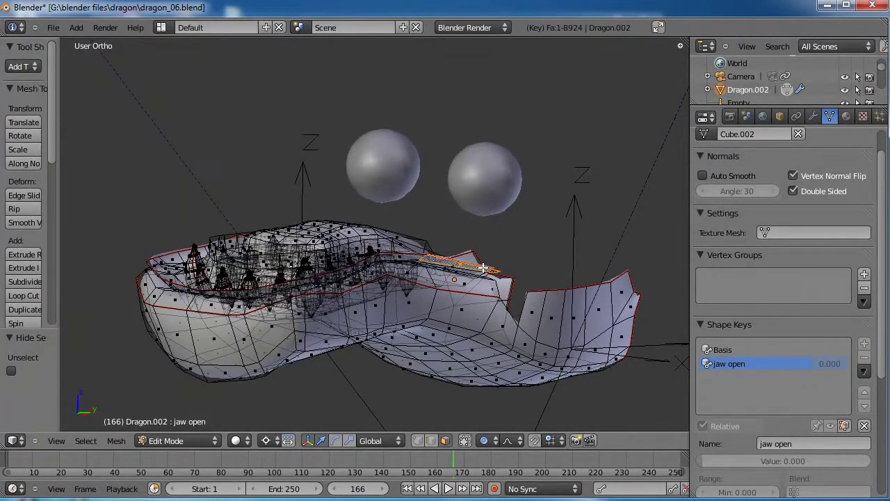
key("ctrl+l")
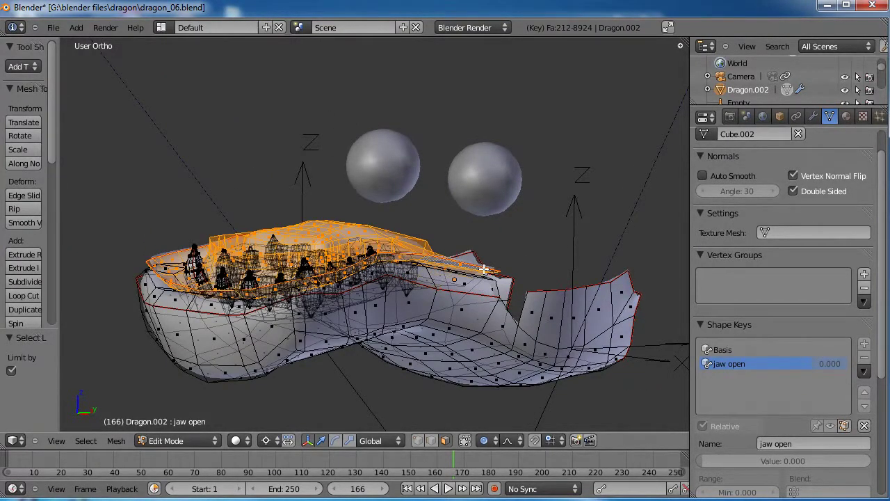
middle_click_drag(508, 247, 298, 167)
key("h")
Pick a face on each upper tooth and extend the selection to the whole linked teeth
scroll(424, 314, "up", 4)
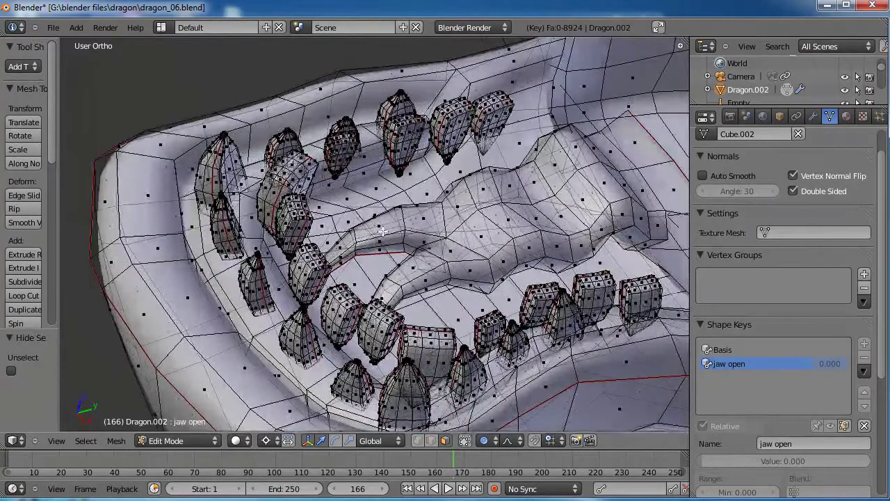
right_click(309, 178)
right_click(342, 149, "shift")
right_click(410, 149, "shift")
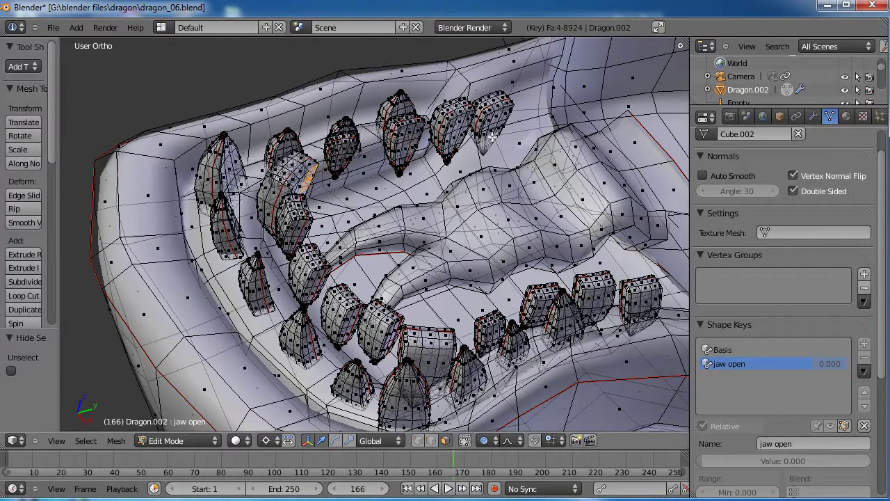
right_click(459, 119, "shift")
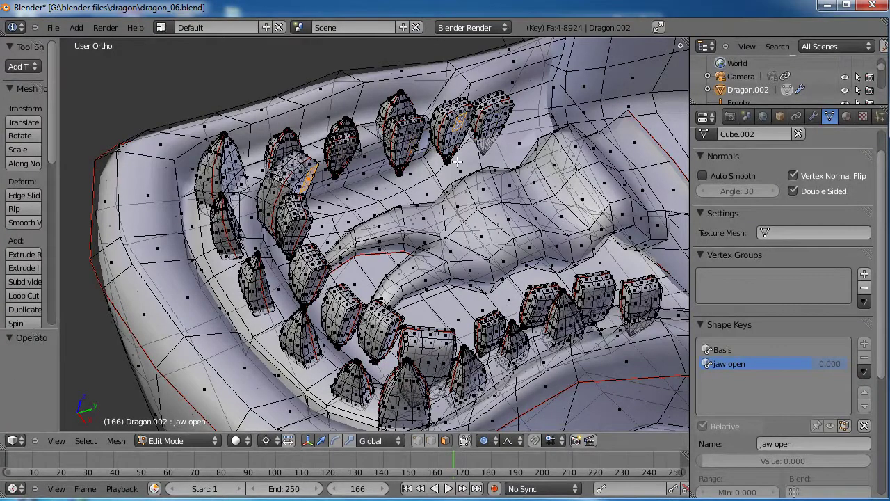
right_click(300, 214, "shift")
right_click(347, 296, "shift")
right_click(381, 316, "shift")
right_click(390, 322, "shift")
right_click(430, 336, "shift")
right_click(494, 322, "shift")
right_click(542, 297, "shift")
right_click(596, 284, "shift")
right_click(643, 287, "shift")
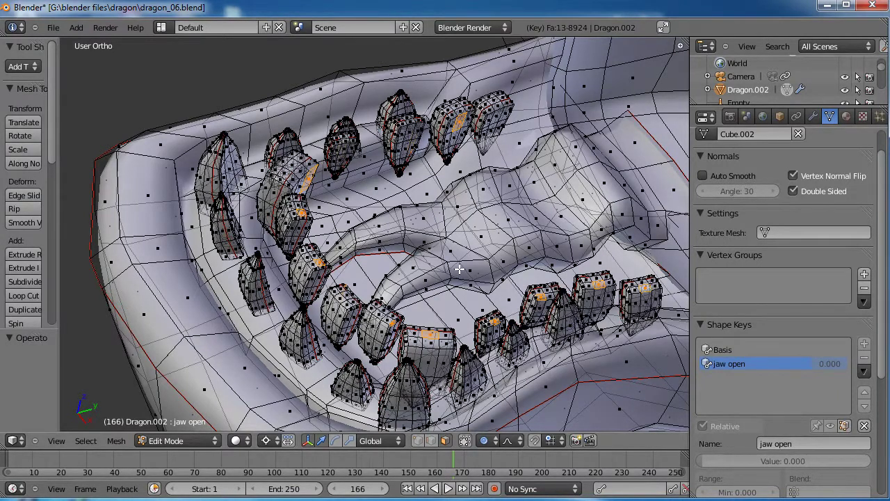
key("ctrl+l")
Add the back tooth, hide all selected teeth, and return to Right view
right_click(496, 98, "shift")
key("ctrl+l")
middle_click_drag(600, 136, 464, 337)
key("h")
scroll(343, 270, "down", 5)
key("KP_3")
scroll(478, 296, "up", 3)
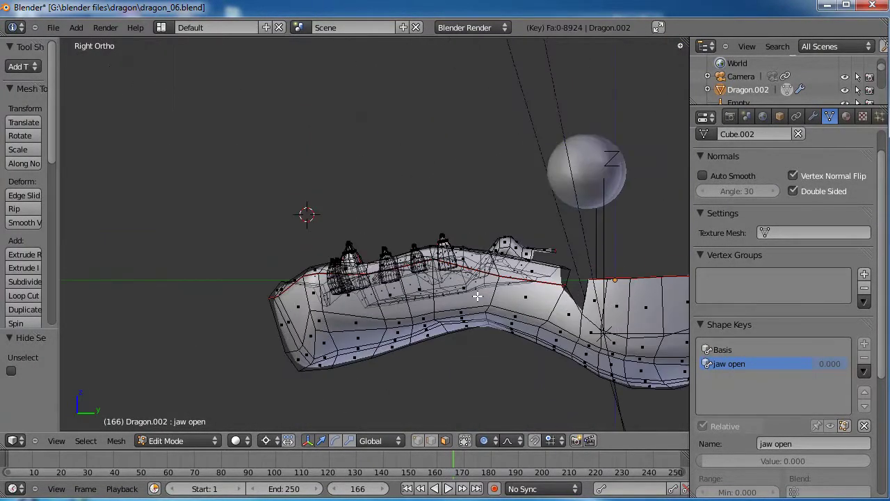
scroll(537, 253, "down", 2, "ctrl")
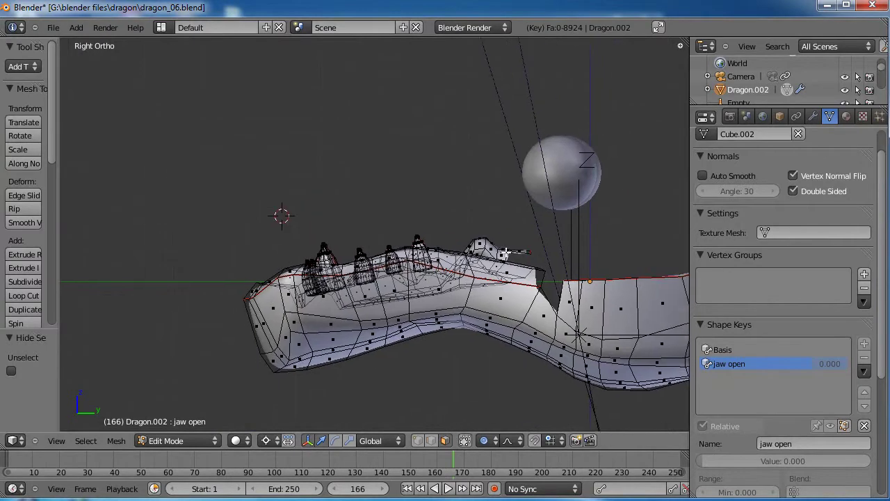
In vertex mode, box-select the lower jaw and middle jaw vertices
left_click(419, 441)
key("a")
key("a")
key("b")
left_click_drag(192, 212, 541, 386)
middle_click_drag(613, 260, 452, 220, "shift")
key("b")
left_click_drag(434, 270, 368, 357)
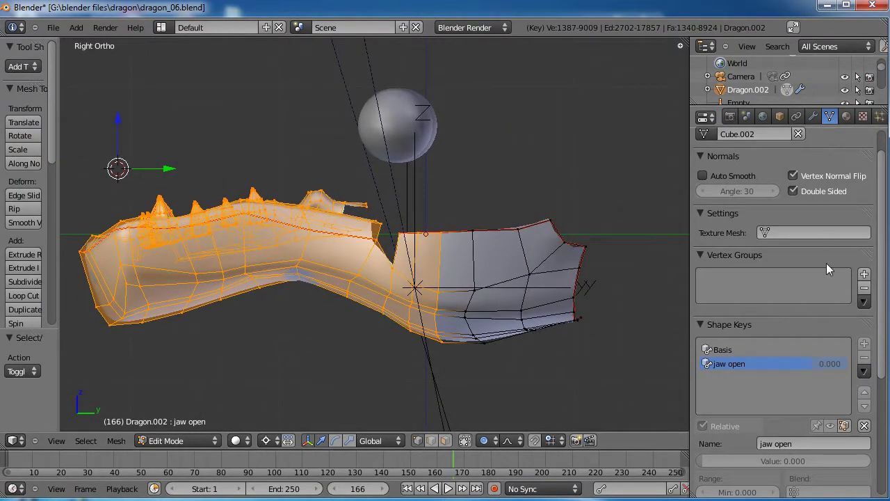
Add a new vertex group named 'jaw'
left_click(865, 275)
left_click(790, 357)
type("jaw")
key("Return")
Isolate the lower jaw, assign its vertices to the 'jaw' group, and reveal the head
middle_click_drag(445, 274, 371, 260)
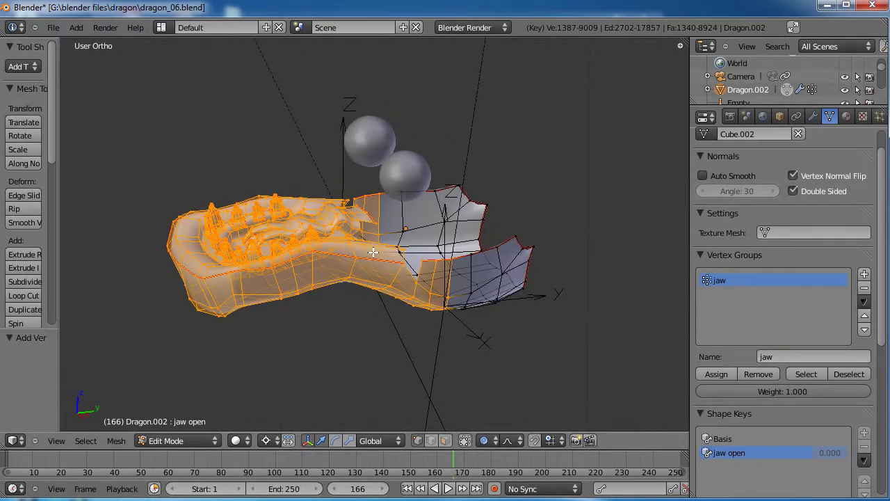
key("alt+h")
scroll(379, 237, "down", 4)
scroll(383, 231, "up", 4)
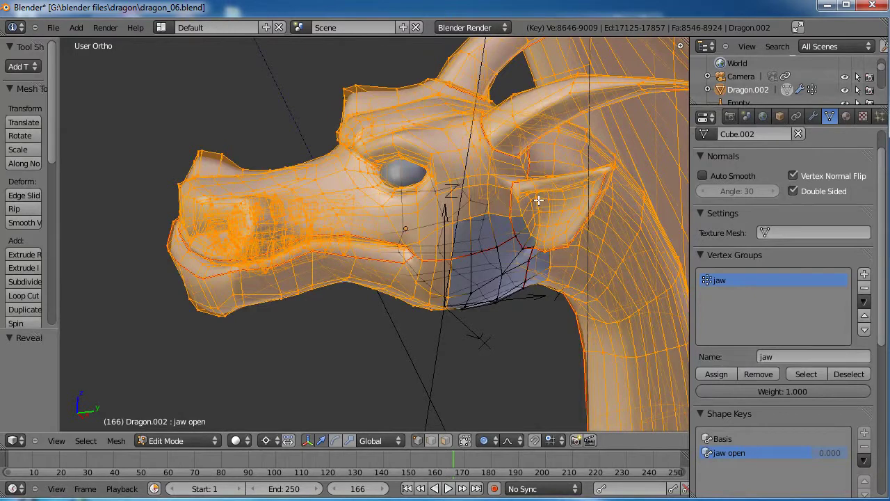
key("a")
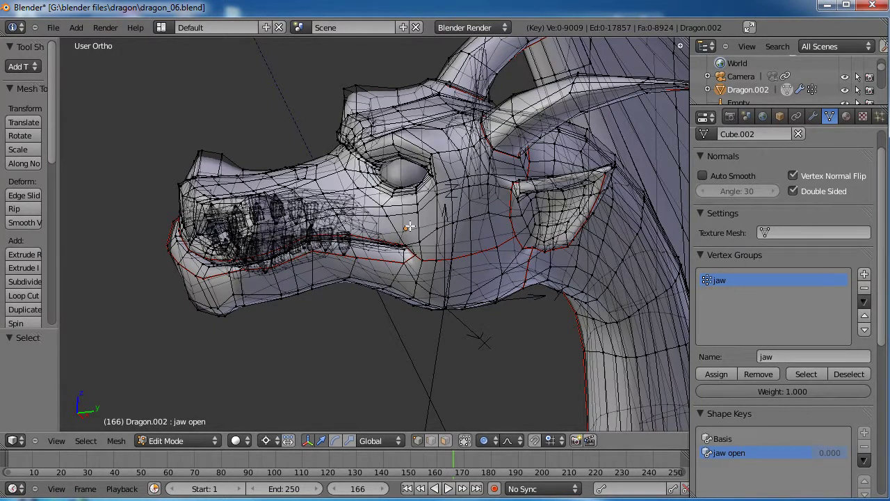
key("l")
key("h")
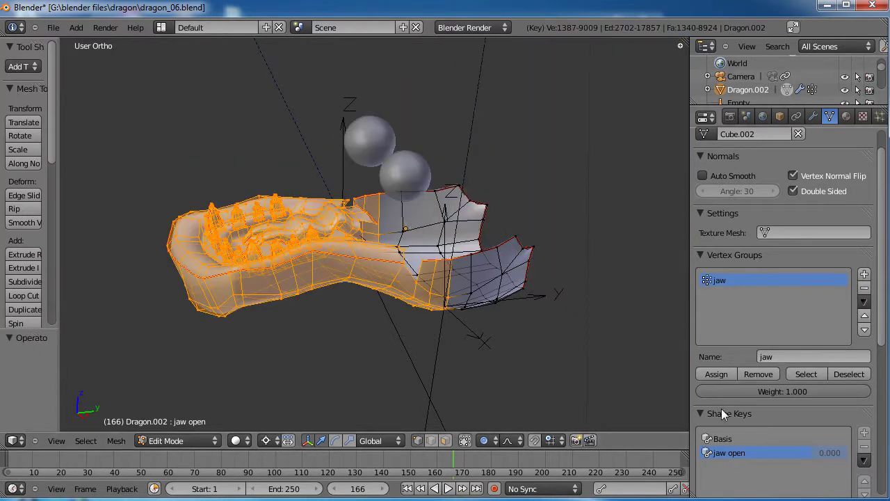
left_click(713, 372)
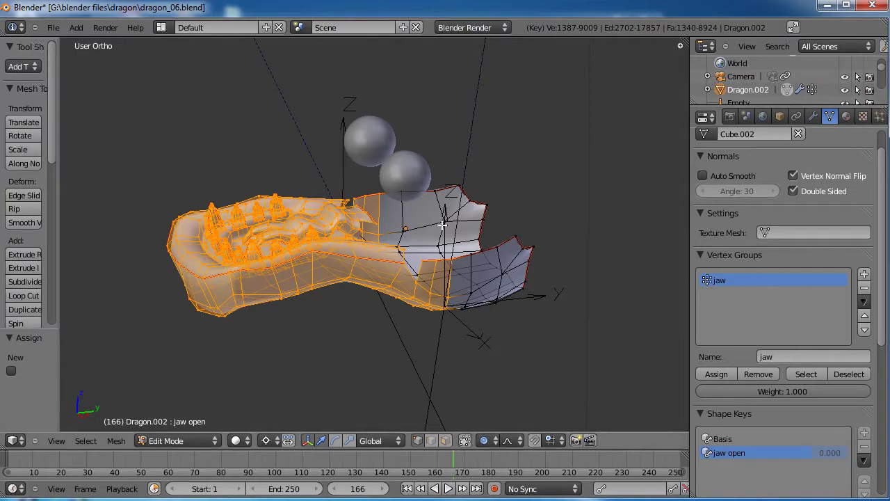
key("alt+h")
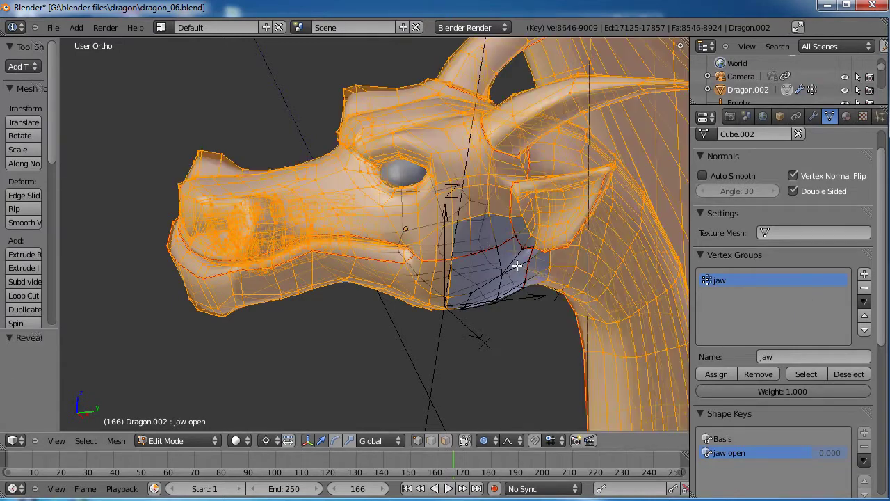
Select the 'jaw' group vertices and place the 3D cursor at the jaw hinge in Right view
key("a")
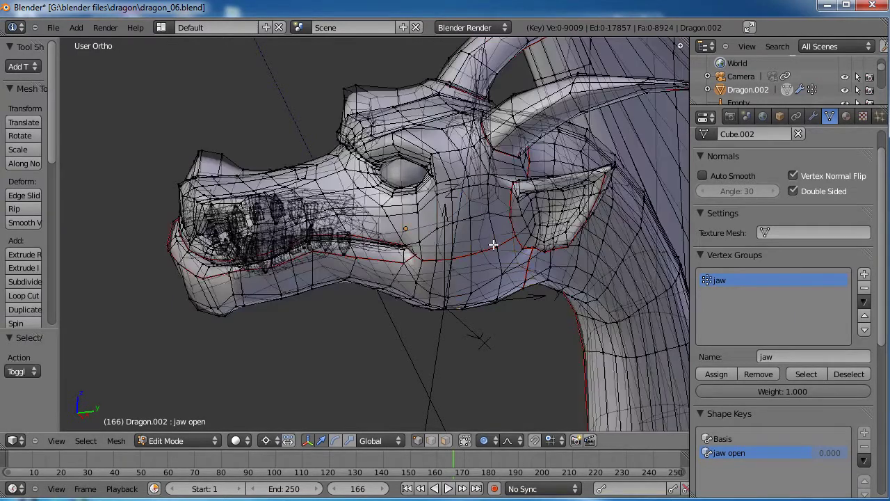
left_click(808, 374)
middle_click_drag(445, 230, 348, 216)
key("KP_3")
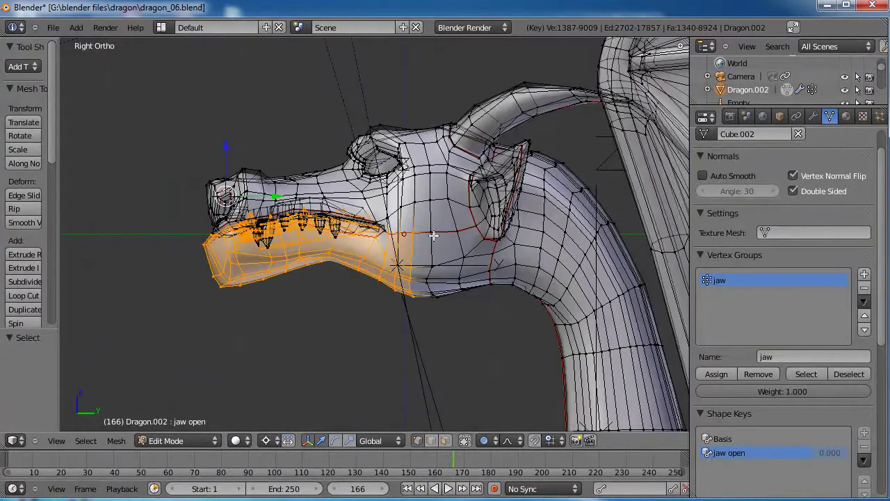
left_click(449, 219)
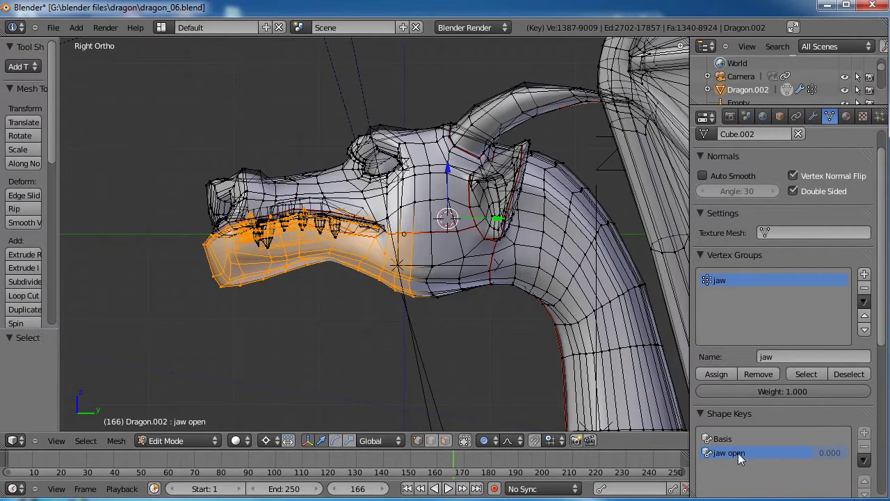
Rotate the lower jaw open, first about -8 degrees, then further
key("r")
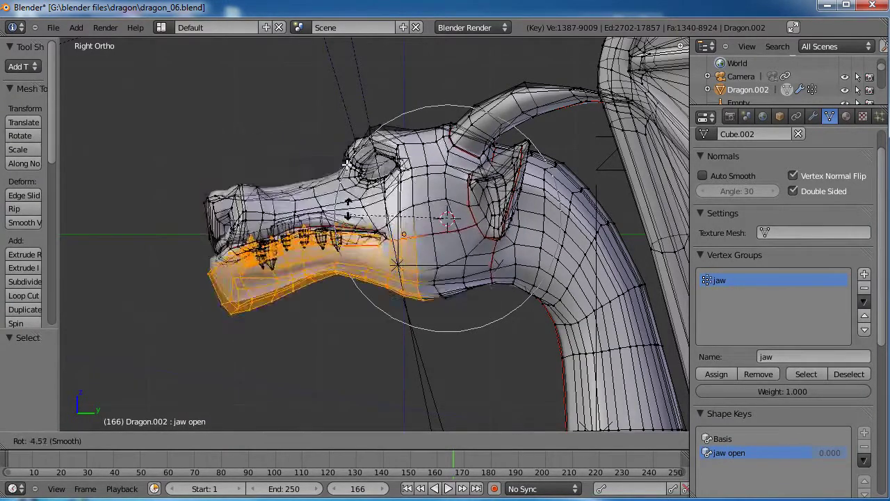
right_click(442, 311)
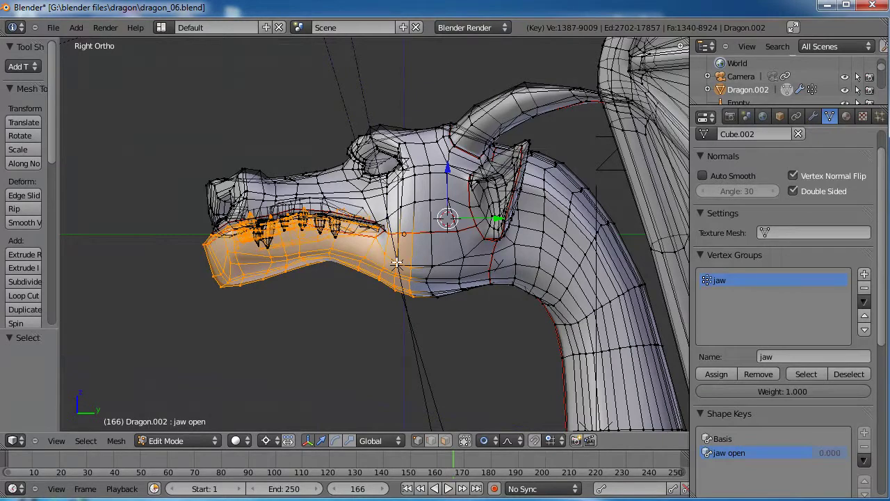
key("r")
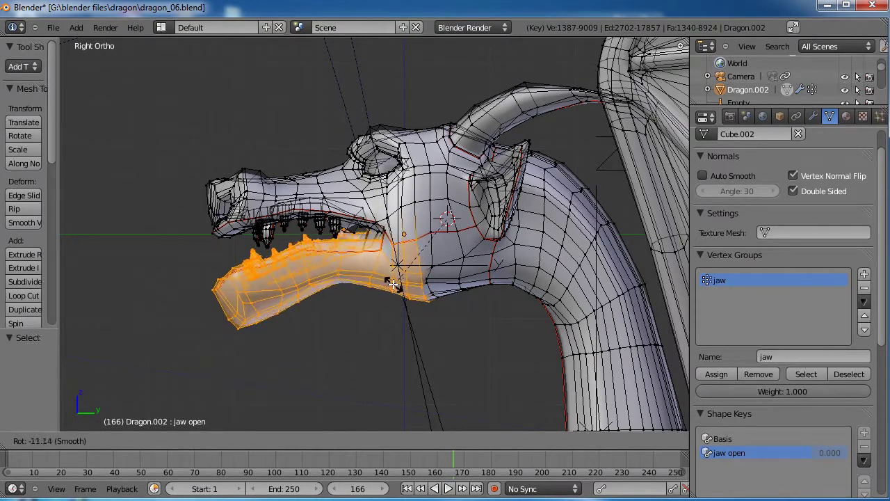
left_click(394, 281)
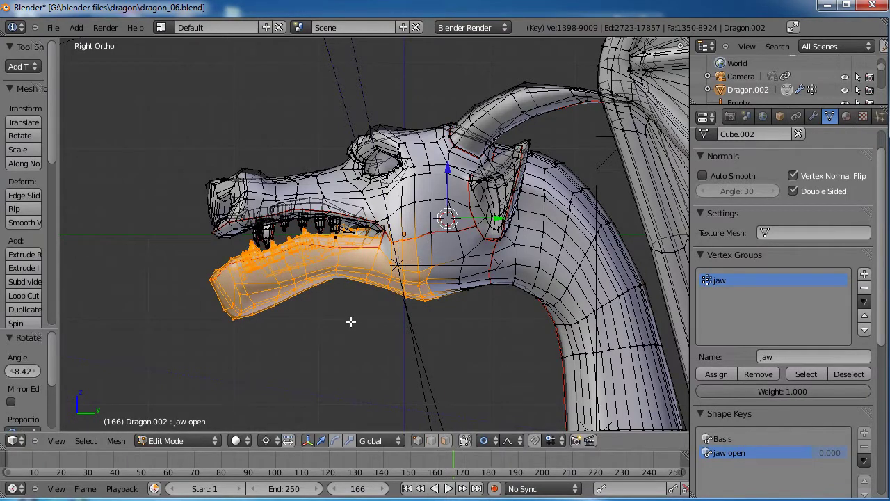
key("r")
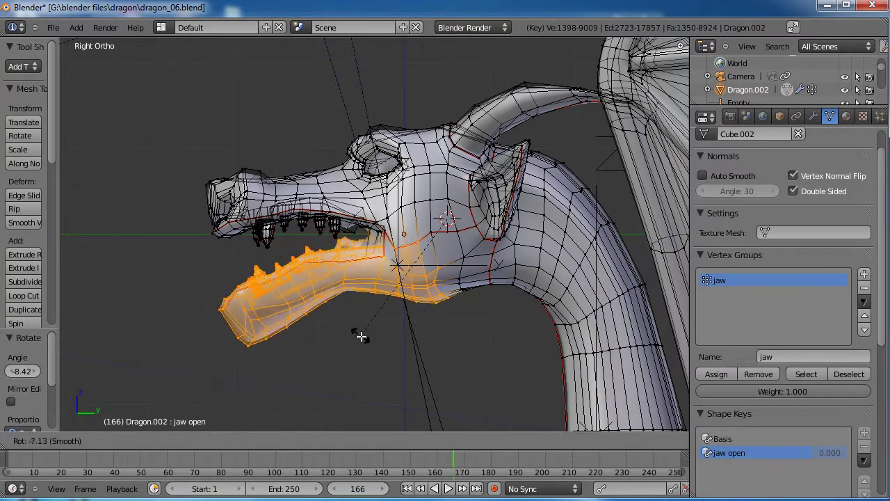
left_click(368, 346)
Add the throat vertices, rotate jaw and throat wider open, then return to Object Mode
key("b")
left_click_drag(475, 252, 450, 288)
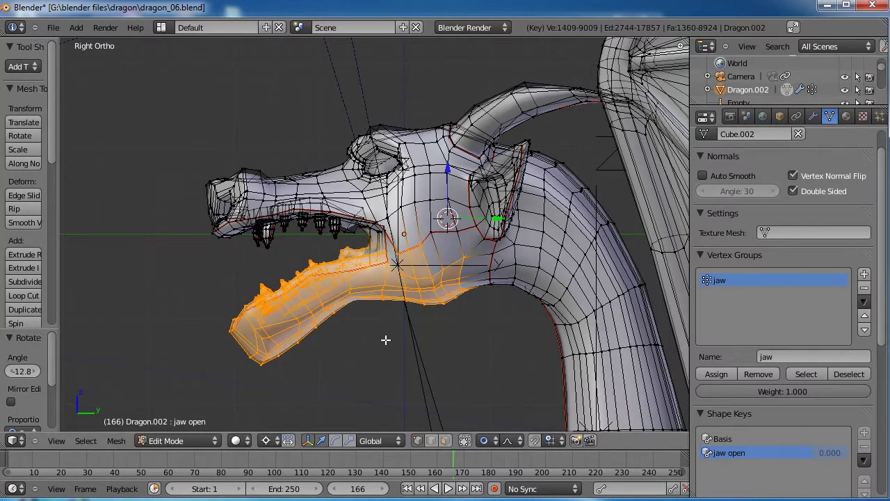
key("r")
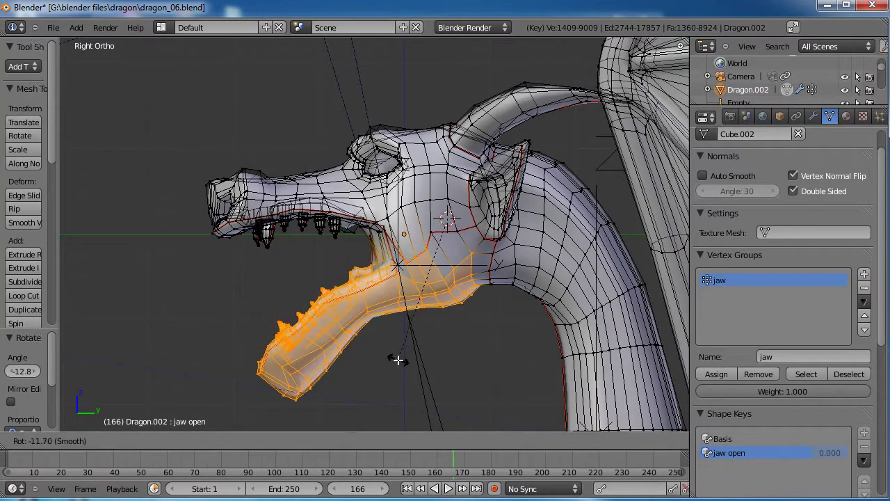
left_click(398, 359)
key("a")
mouse_move(398, 360)
middle_mouse_down()
mouse_move(401, 208)
mouse_move(461, 237)
mouse_move(493, 212)
mouse_move(369, 236)
mouse_move(420, 259)
middle_mouse_up()
key("Tab")
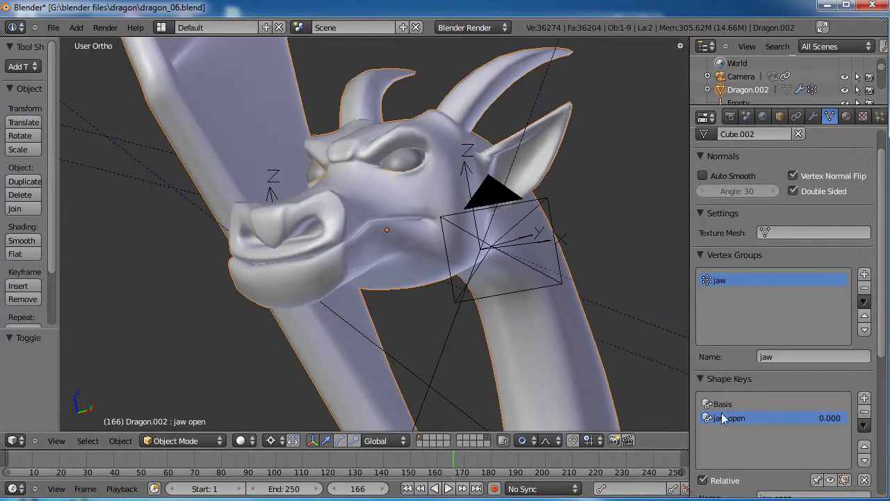
Set the 'jaw open' shape key value to 1.000, zoom into the open mouth, and enter Edit Mode
scroll(740, 362, "down", 3)
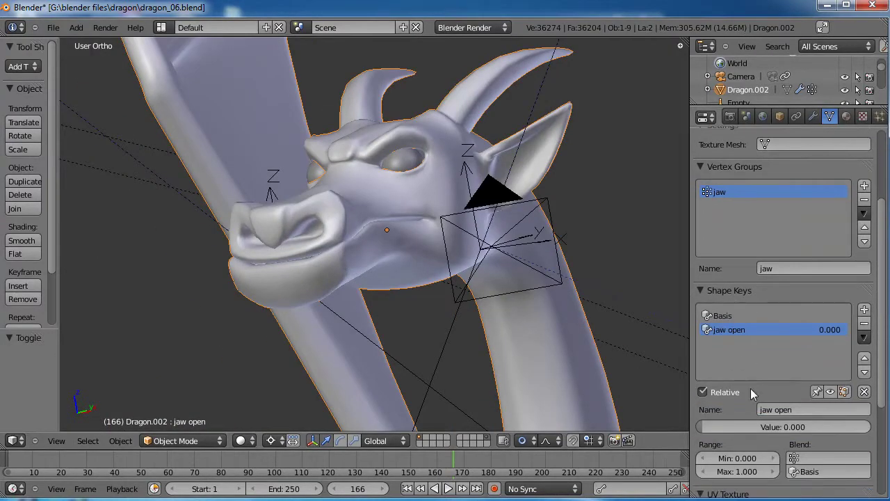
scroll(738, 400, "down", 1)
left_click_drag(707, 412, 876, 420)
middle_click_drag(333, 239, 359, 213)
scroll(417, 278, "up", 3)
scroll(417, 280, "up", 2)
mouse_move(417, 279)
middle_mouse_down()
mouse_move(373, 266)
mouse_move(402, 263)
mouse_move(378, 268)
mouse_move(424, 280)
middle_mouse_up()
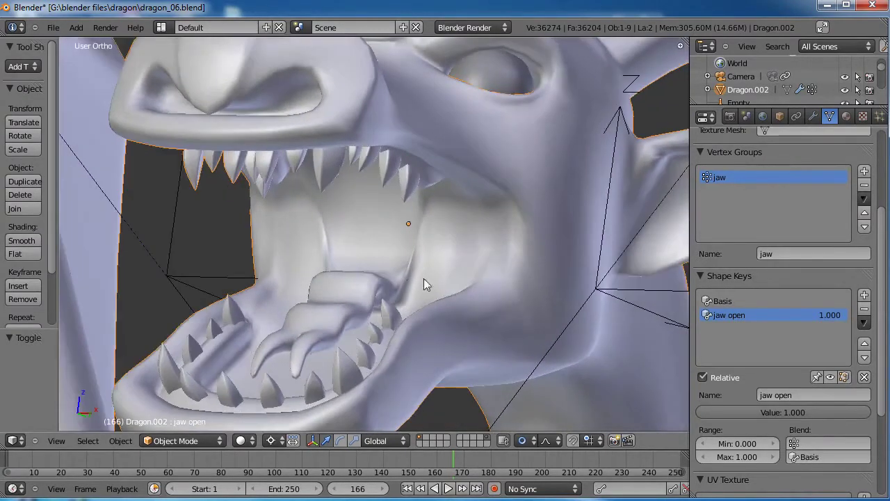
key("Tab")
scroll(424, 278, "up", 2)
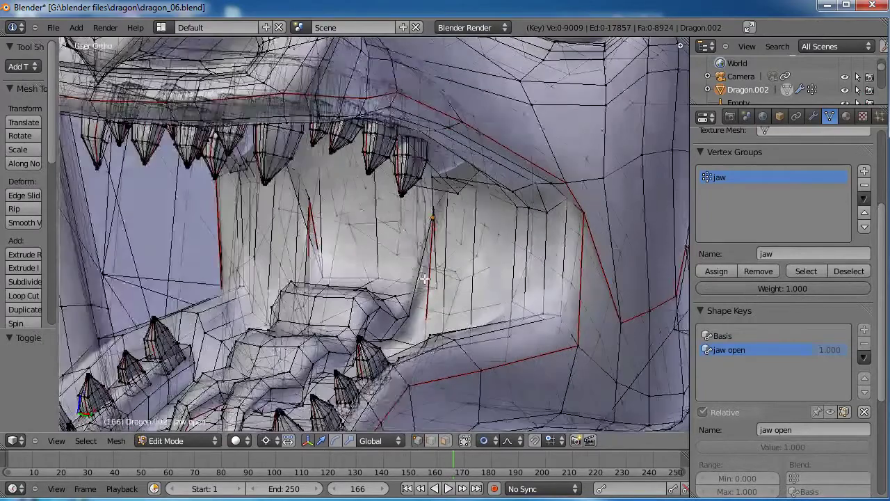
Select the edge and face loops at both corners of the open mouth
right_click(425, 278, "alt")
middle_click_drag(426, 278, 303, 271)
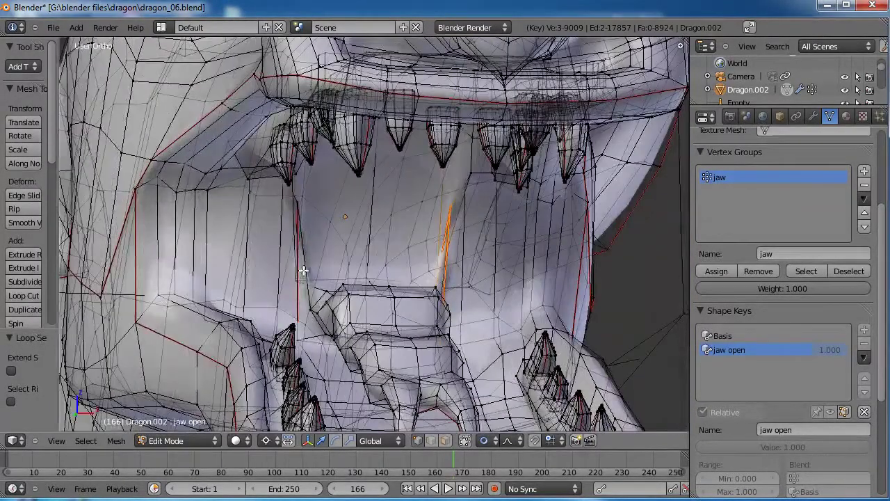
right_click(304, 271, "alt+shift")
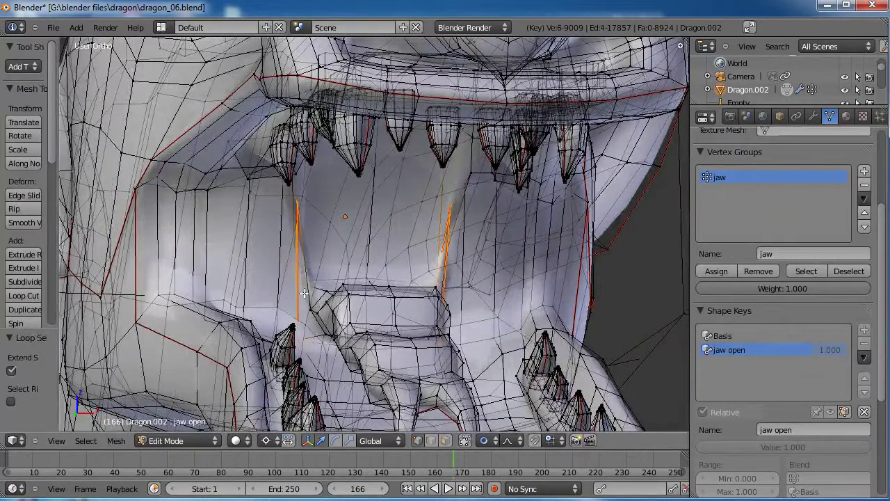
left_click(441, 438)
middle_click_drag(481, 258, 445, 277)
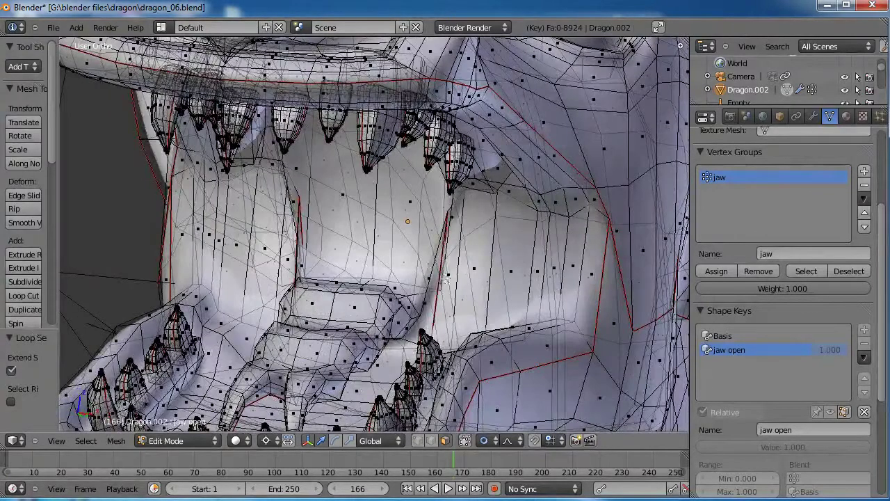
right_click(425, 304, "alt+shift")
middle_click_drag(427, 302, 384, 243)
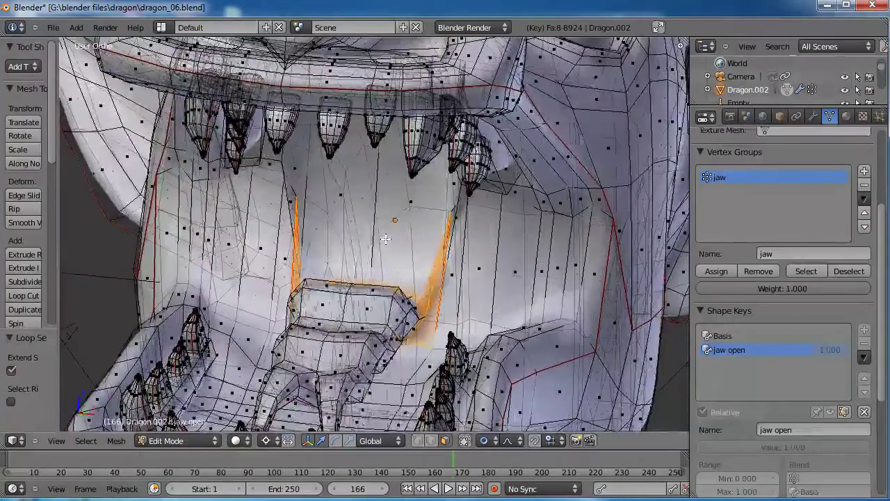
Smooth the selected mouth-corner faces seven times with W > Smooth
key("w")
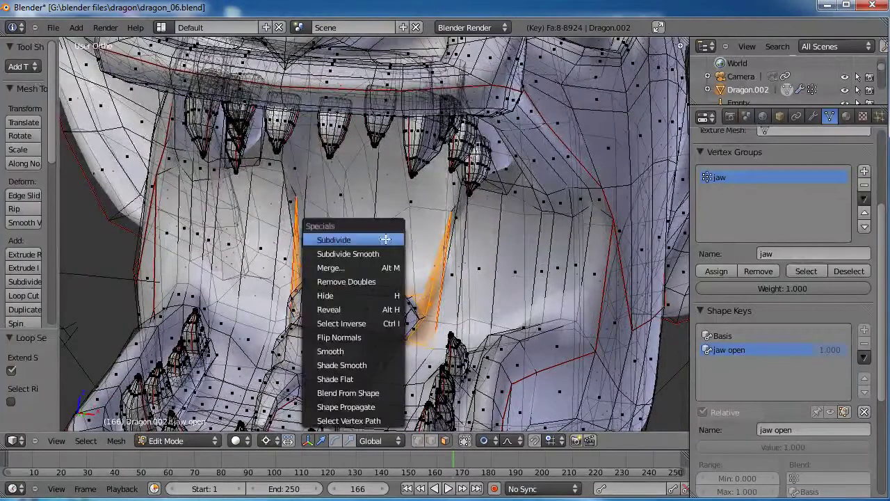
left_click(348, 350)
key("w")
left_click(348, 351)
key("w")
left_click(348, 350)
key("w")
left_click(348, 351)
key("w")
left_click(347, 351)
key("w")
left_click(348, 351)
key("w")
left_click(347, 351)
Return the dragon to Object Mode and view the head from three-quarters
key("Tab")
scroll(425, 269, "down", 6)
middle_click_drag(397, 245, 288, 271)
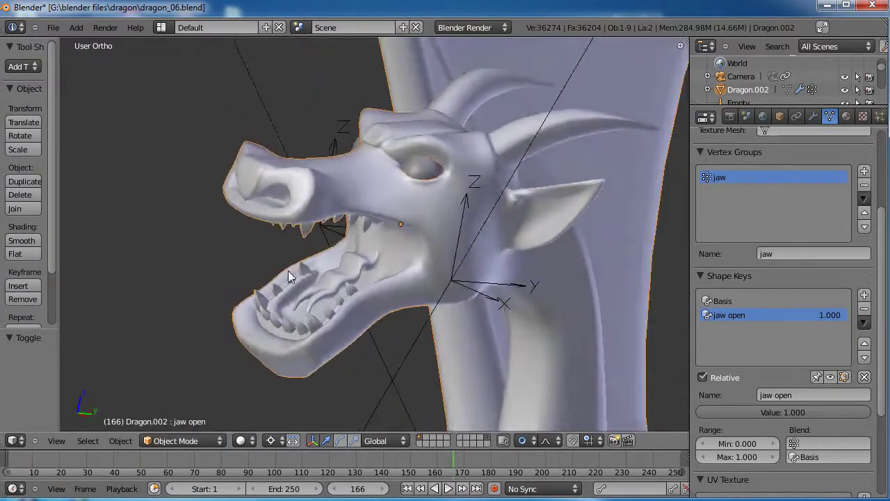
Test the jaw-open shape key Value slider, leaving it at 1.000
scroll(288, 271, "down", 3)
middle_click_drag(353, 264, 376, 251)
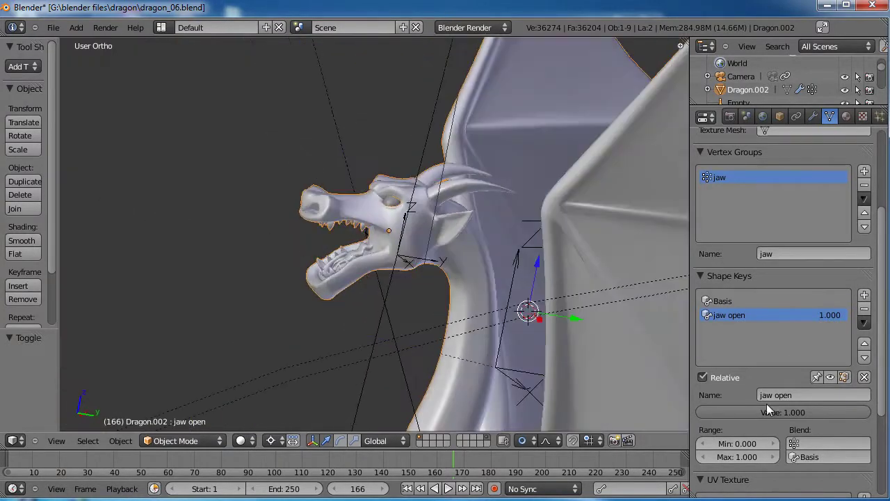
mouse_move(802, 415)
left_mouse_down()
mouse_move(711, 411)
mouse_move(817, 412)
left_mouse_up()
Render the deselected dragon from the camera, save the blend file, and close the render
key("KP_0")
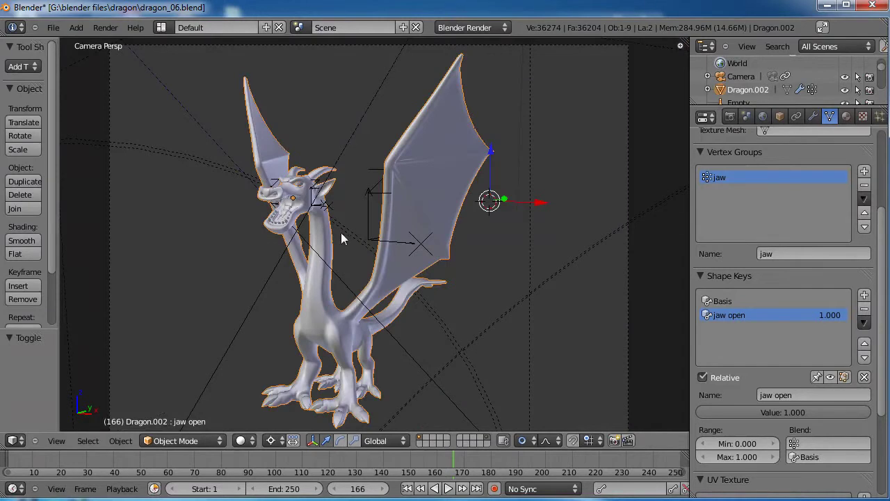
key("a")
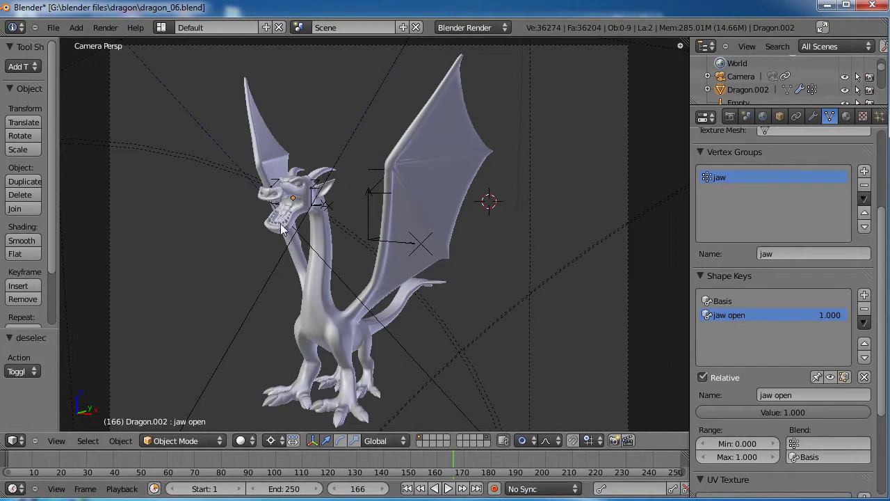
key("F12")
key("ctrl+s")
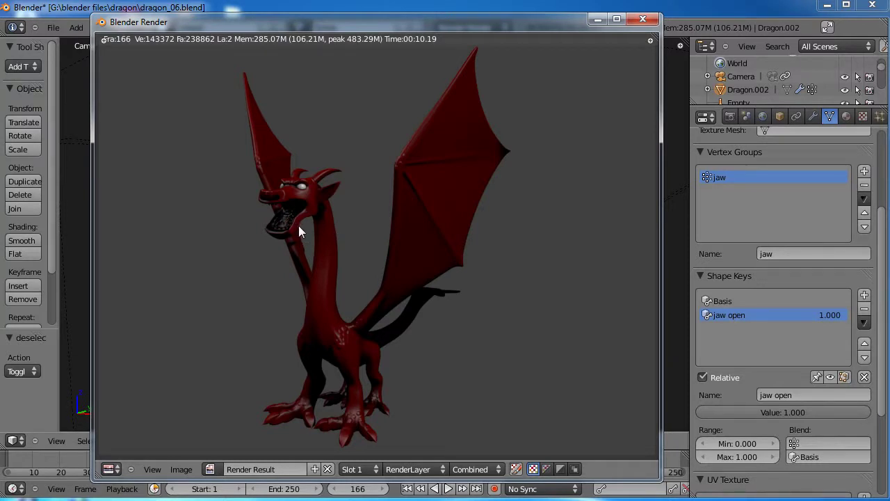
key("Escape")
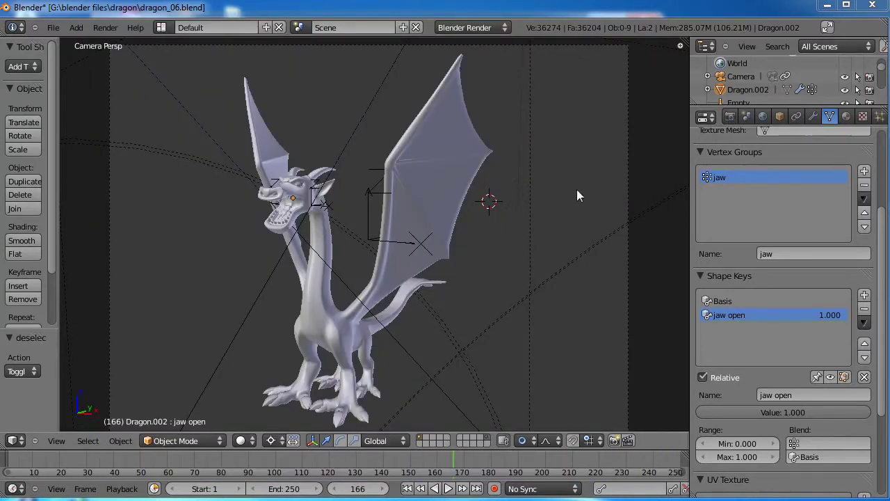
Split off an image editor beside the 3D view and turn off Selected to Active
left_click(727, 117)
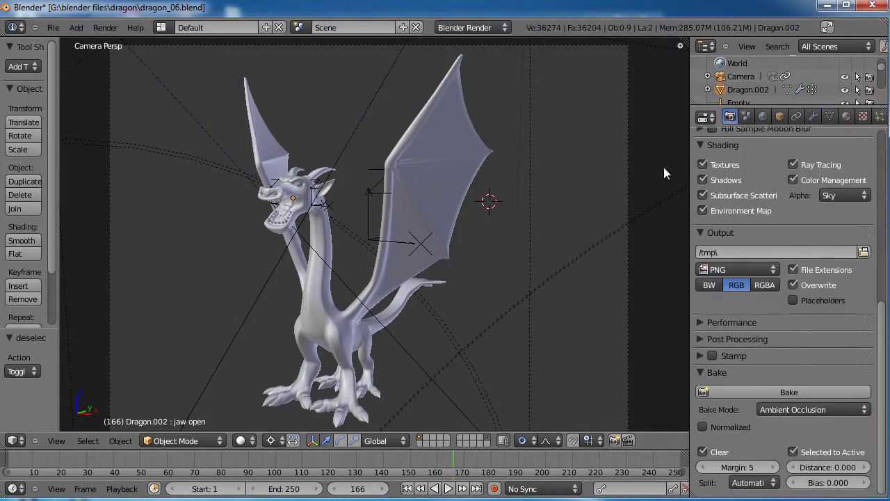
left_click_drag(680, 44, 247, 64)
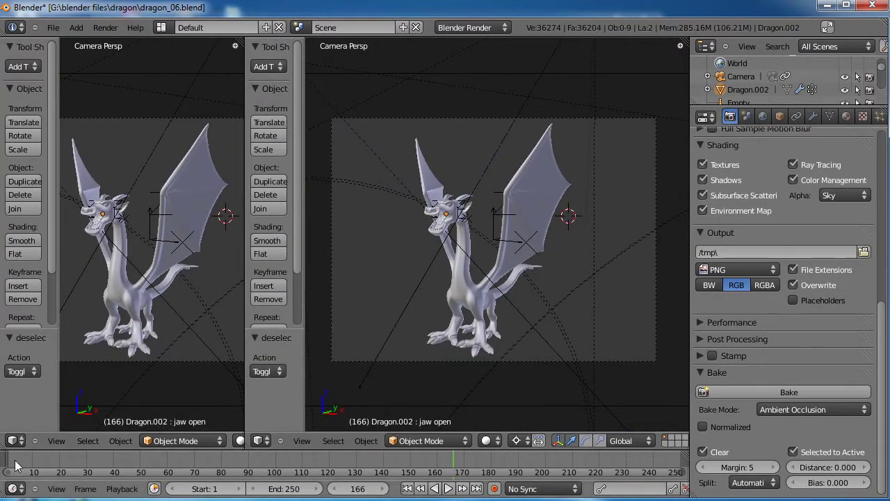
left_click(13, 441)
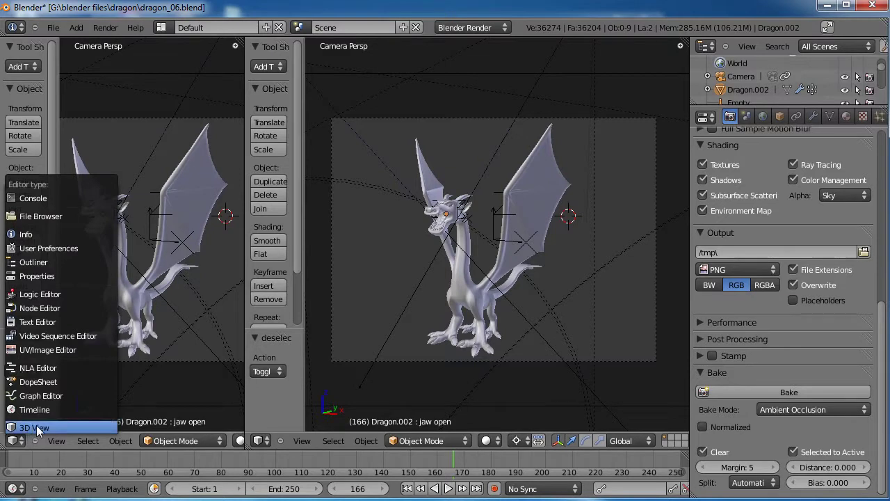
left_click(46, 349)
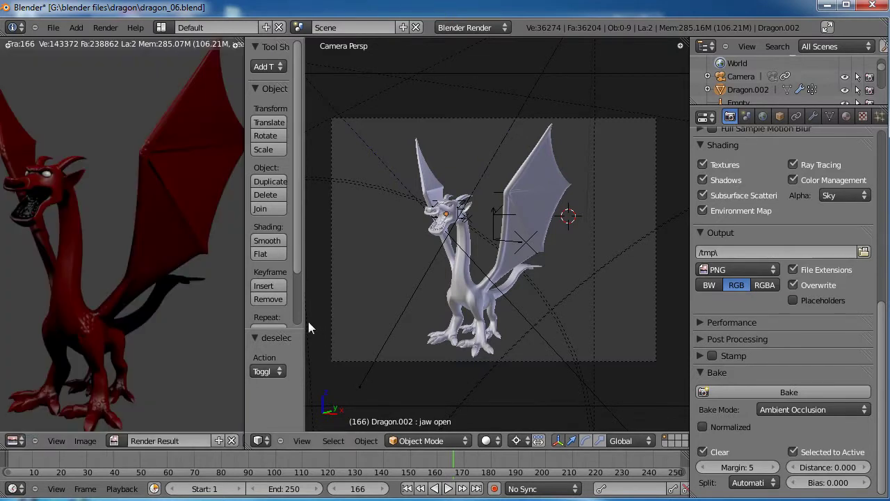
left_click(13, 440)
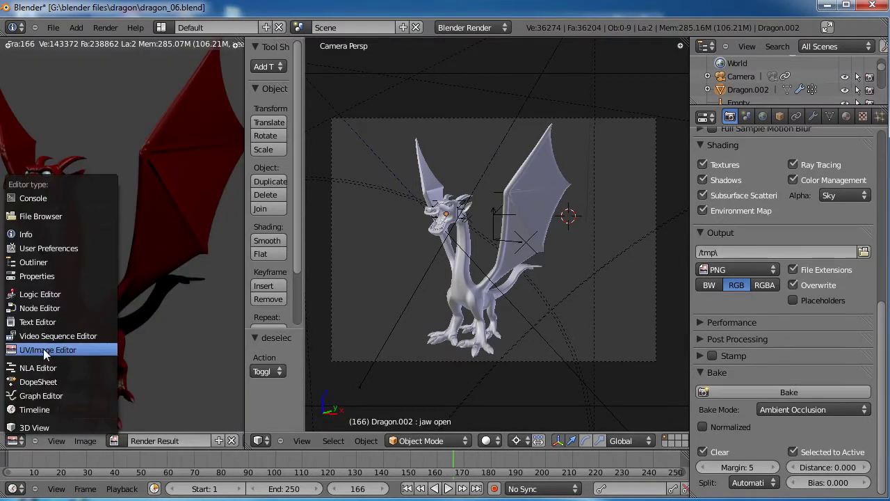
left_click(43, 349)
left_click(231, 440)
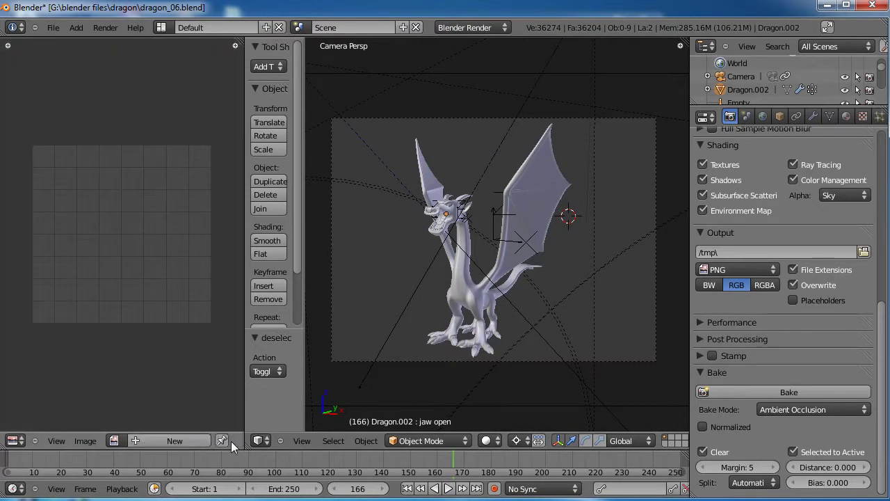
left_click(156, 441)
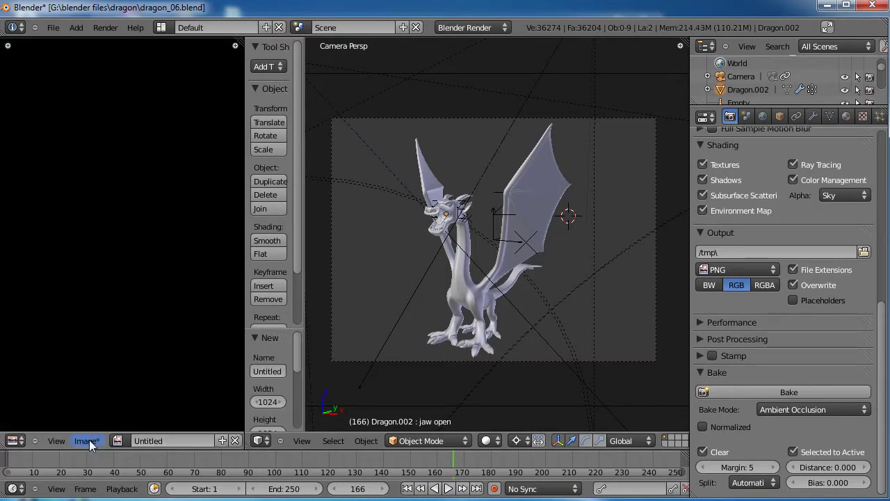
scroll(168, 342, "down", 4)
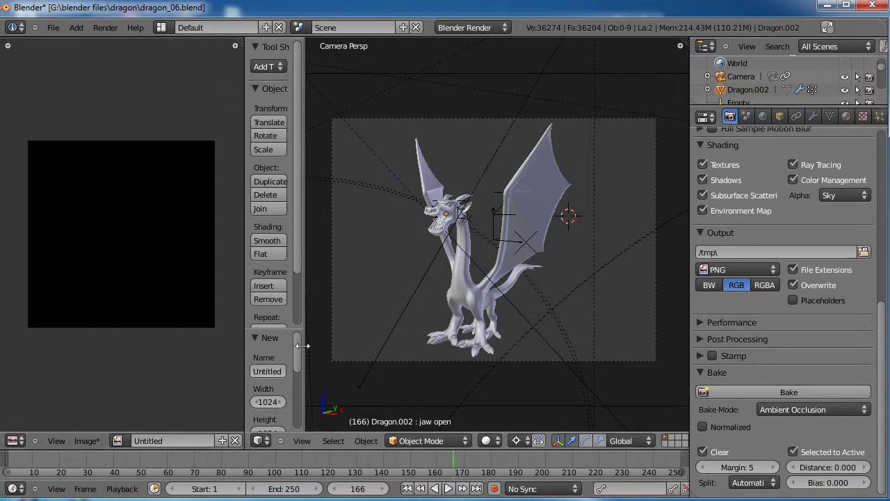
left_click_drag(298, 338, 341, 338)
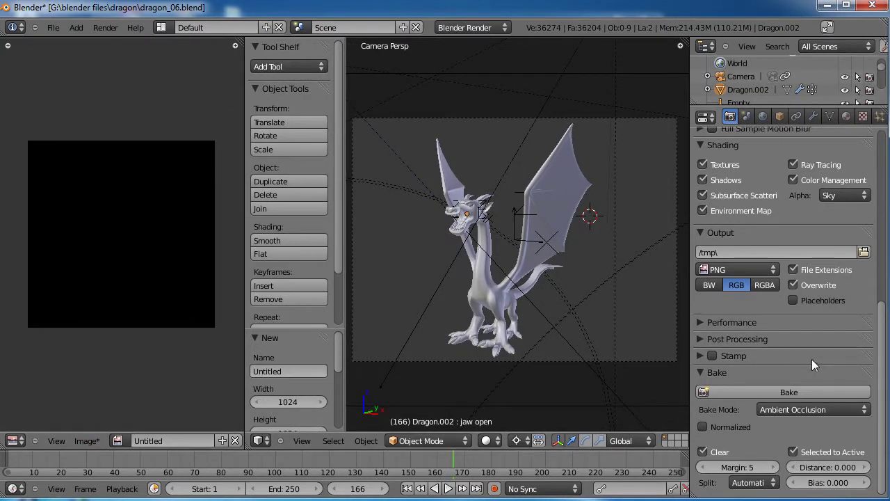
left_click(795, 454)
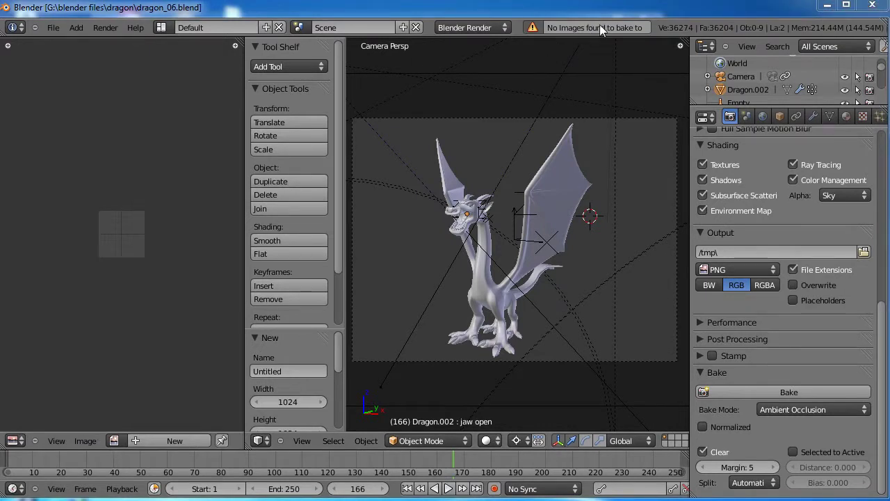
Create a new 2400×2400 image filled with a UV Test Grid
left_click(85, 440)
left_click(92, 428)
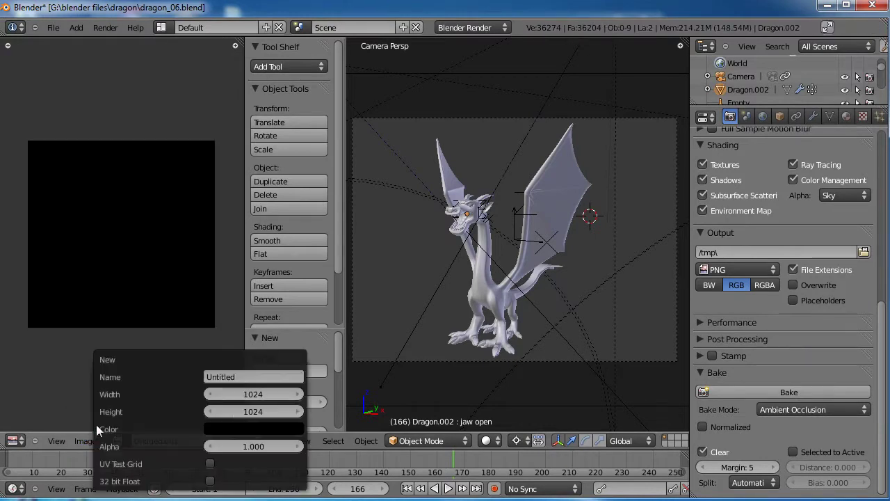
left_click(265, 393)
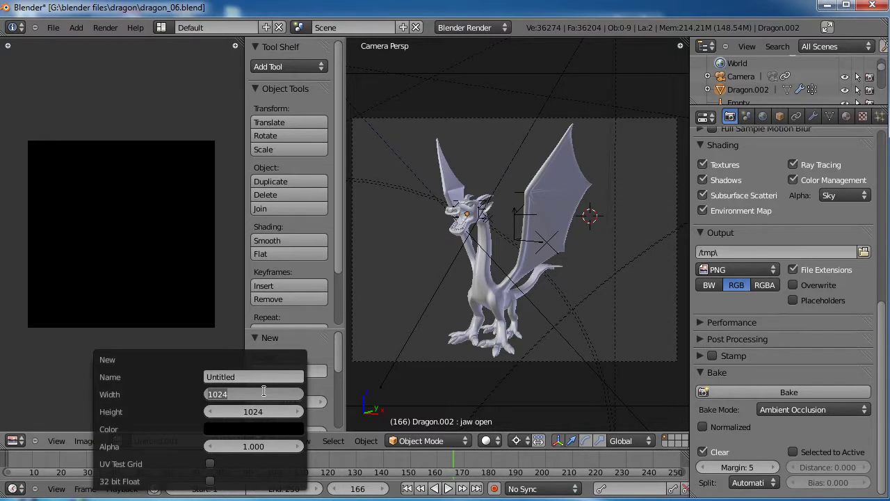
type("2400")
left_click(247, 410)
type("24")
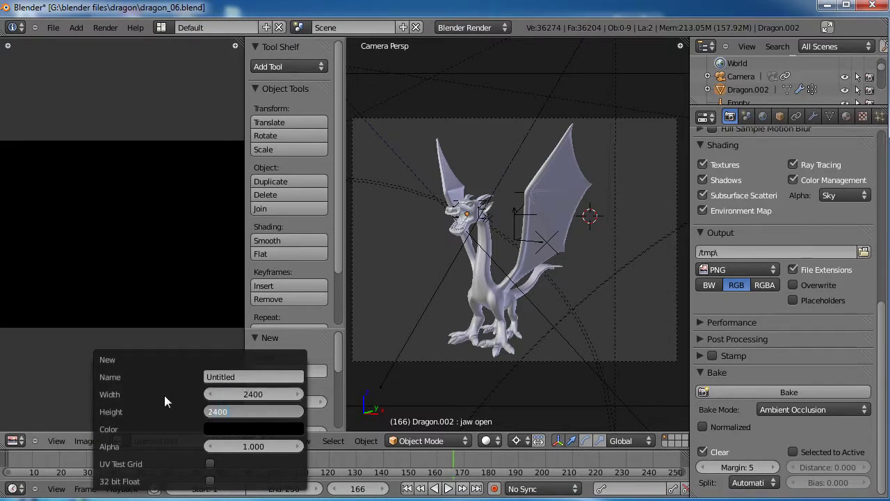
type("00")
key("Return")
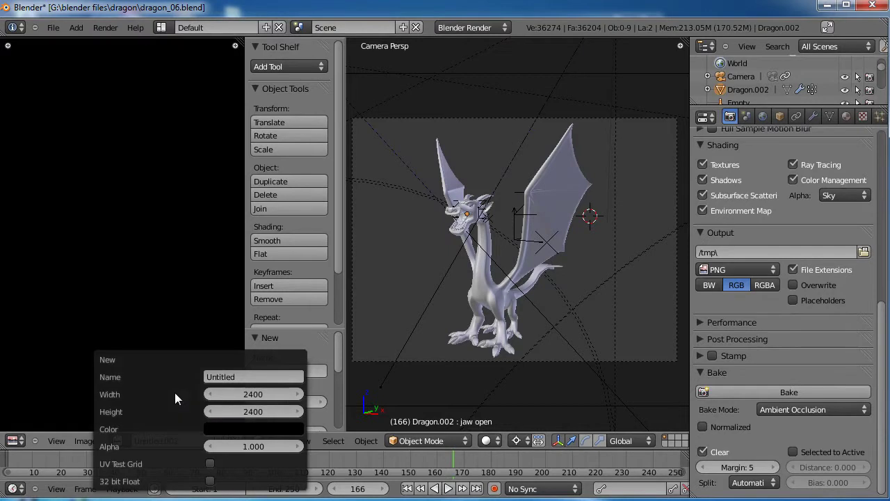
left_click(210, 464)
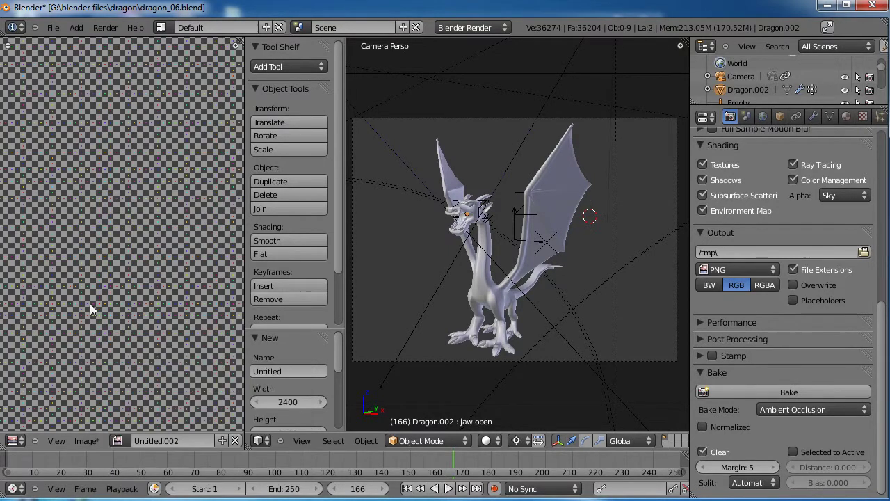
Widen the image editor and start the ambient occlusion bake
scroll(157, 279, "down", 5)
scroll(158, 279, "up", 1)
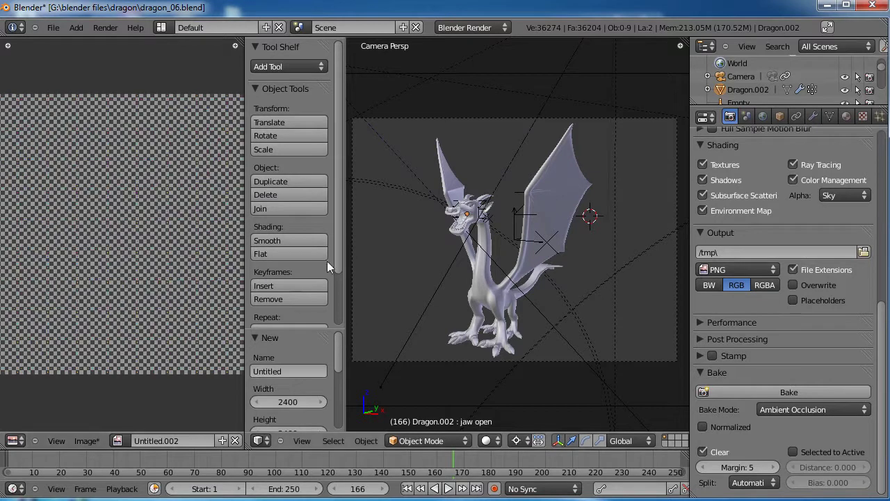
left_click_drag(245, 226, 306, 227)
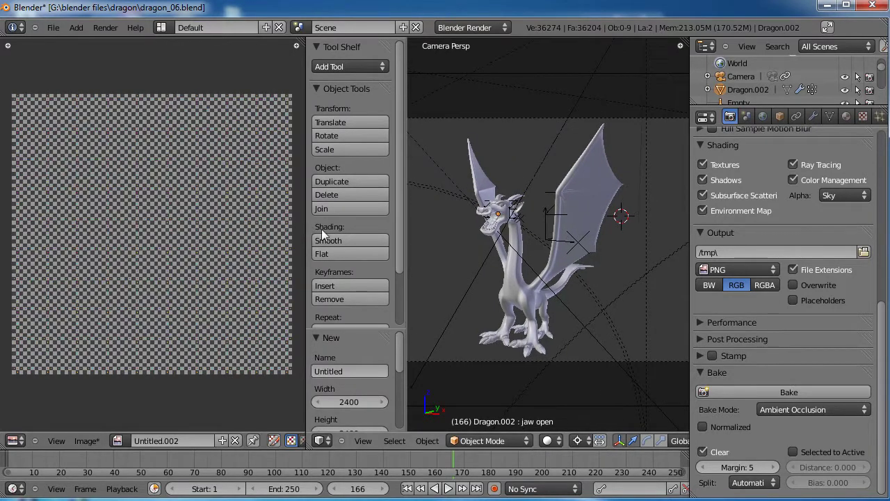
left_click(730, 391)
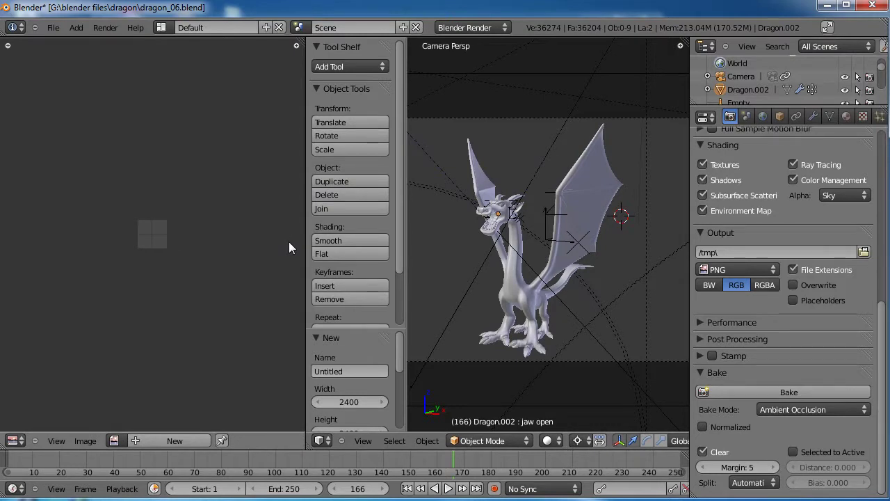
Select the dragon and show the Untitled.002 image in the image editor
key("ctrl+alt+b")
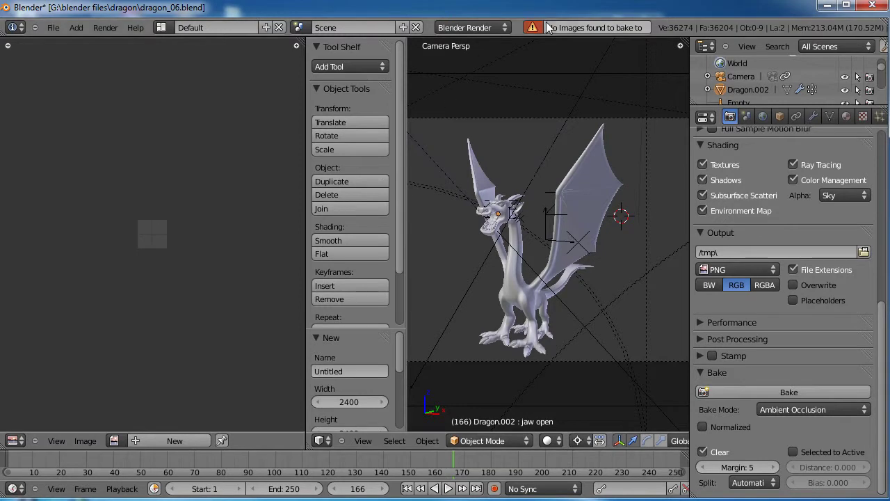
right_click(512, 281)
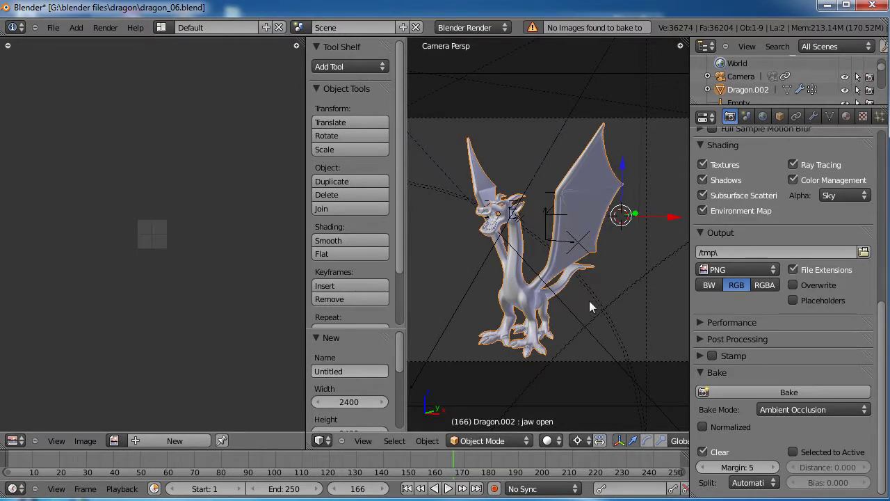
left_click(114, 440)
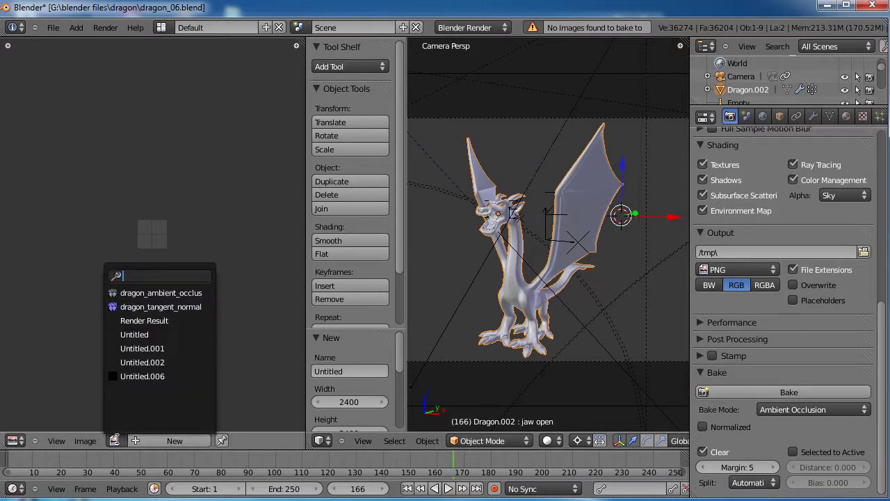
left_click(148, 376)
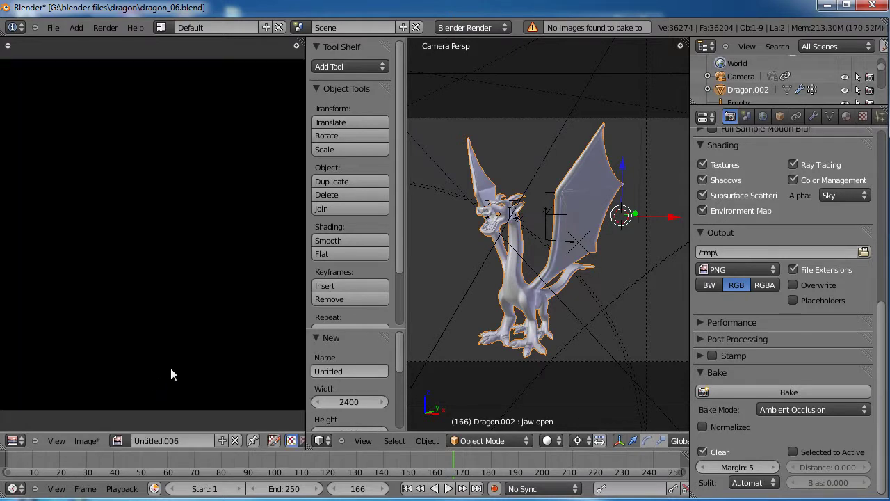
left_click(117, 439)
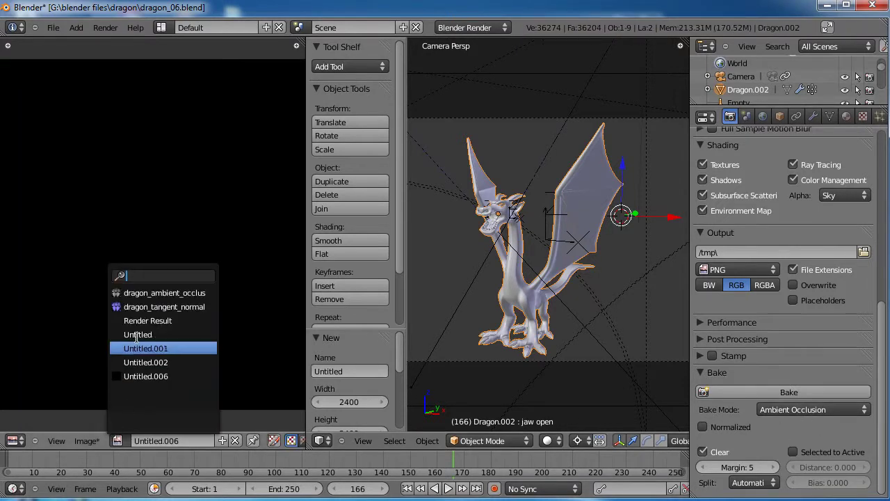
left_click(162, 363)
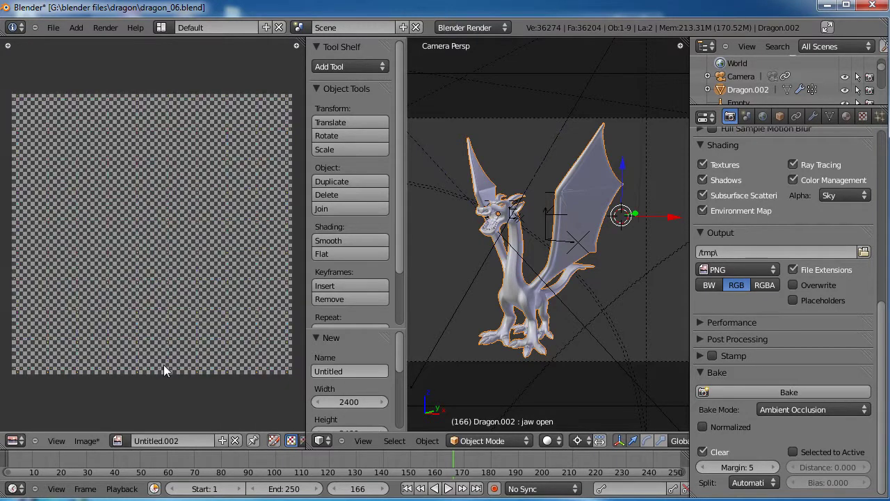
Bake the dragon's ambient occlusion into the Untitled.002 image
left_click(791, 394)
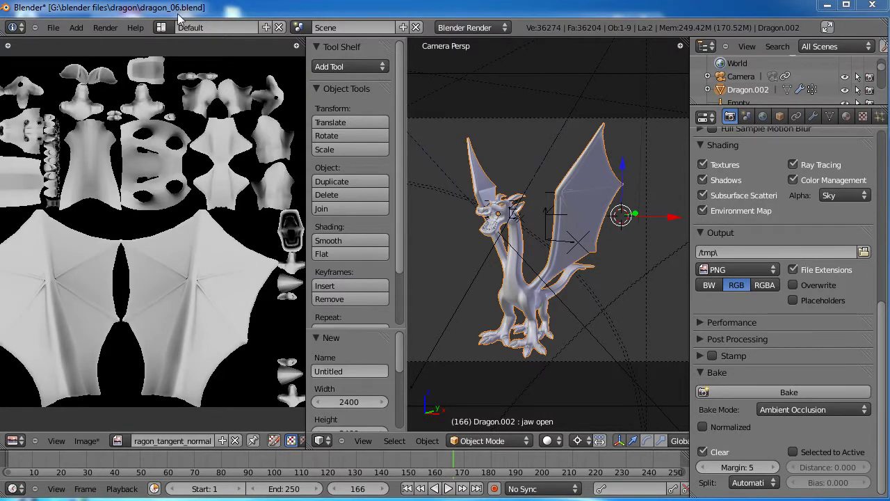
scroll(274, 245, "up", 2)
scroll(169, 205, "down", 4)
scroll(167, 202, "up", 5)
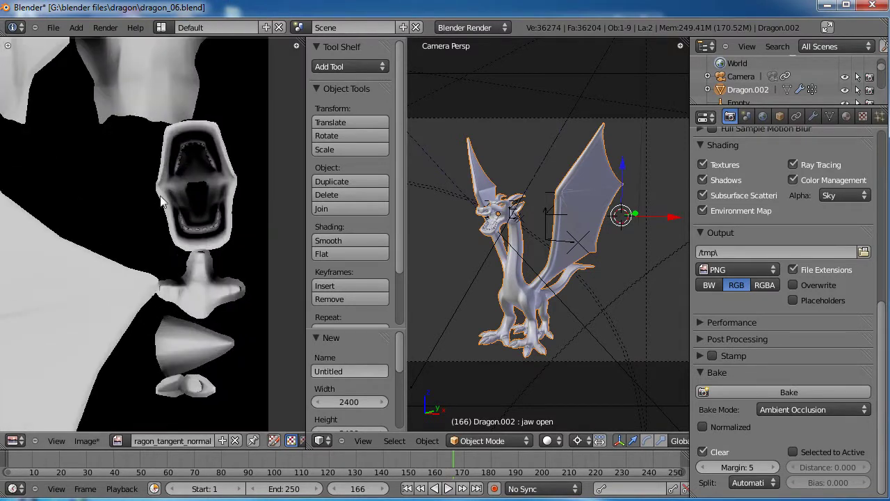
scroll(221, 200, "down", 3)
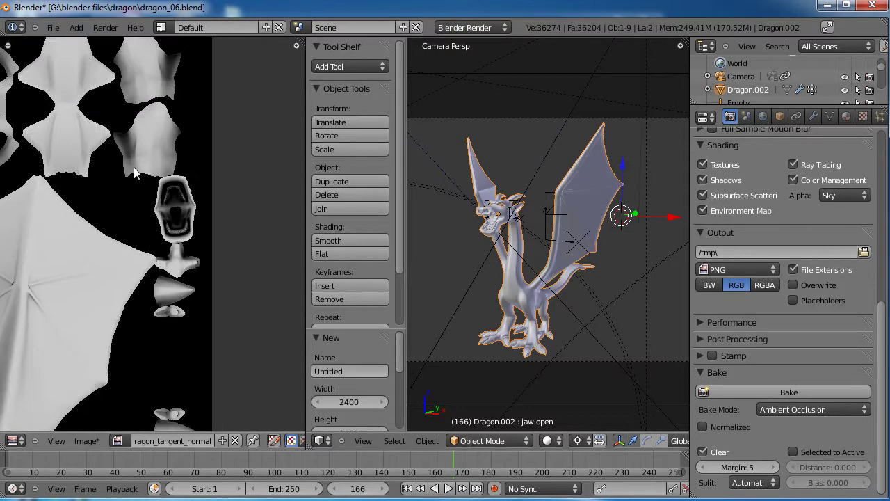
scroll(136, 174, "down", 3)
scroll(209, 214, "up", 2)
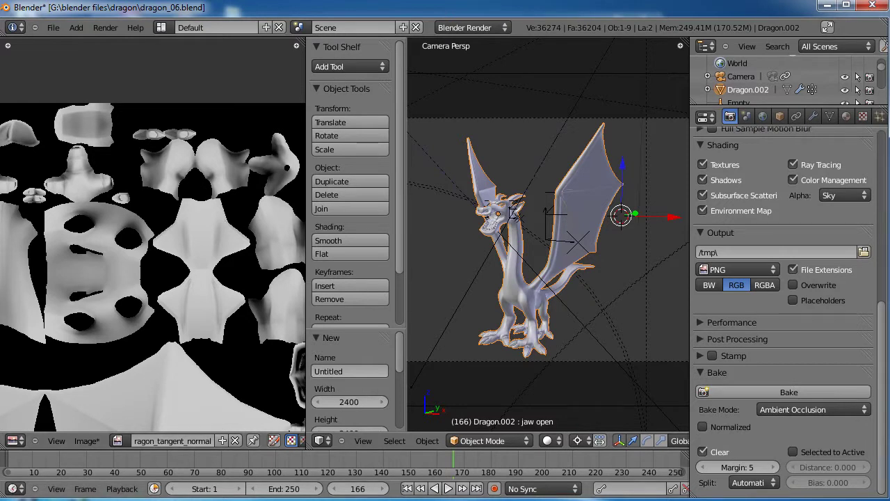
key("alt+Tab")
Open dragon_ambient_occlusion.png in Windows Photo Viewer and minimize the folder
left_click(437, 316)
double_click(489, 154)
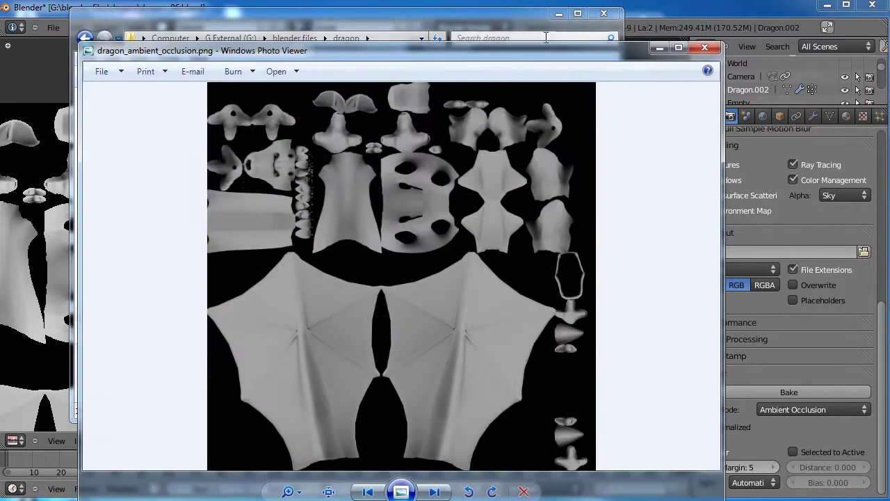
left_click(559, 13)
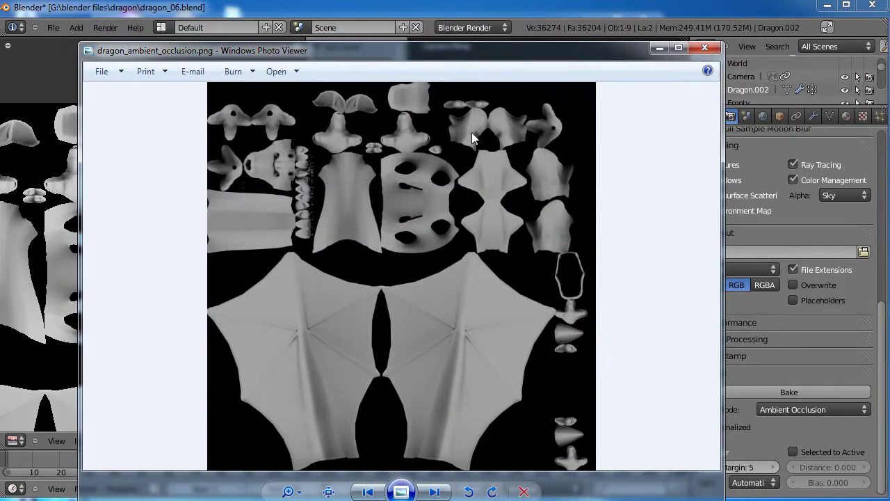
Move the photo viewer aside and compare it against Blender's baked texture
left_click_drag(240, 50, 396, 38)
left_click(145, 220)
scroll(144, 220, "down", 4)
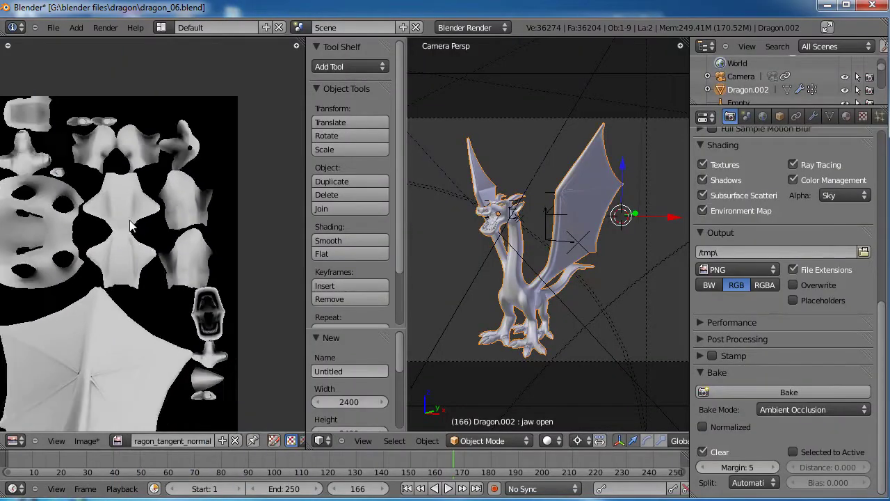
scroll(144, 219, "up", 2)
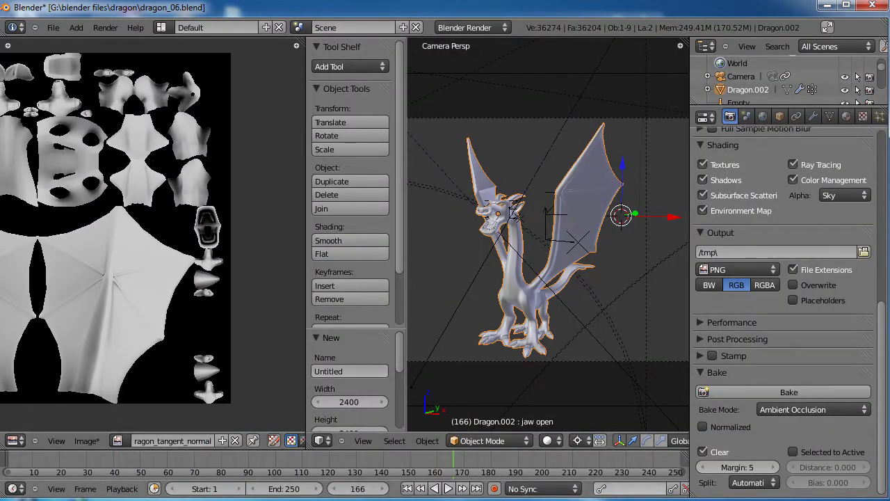
key("alt+Tab")
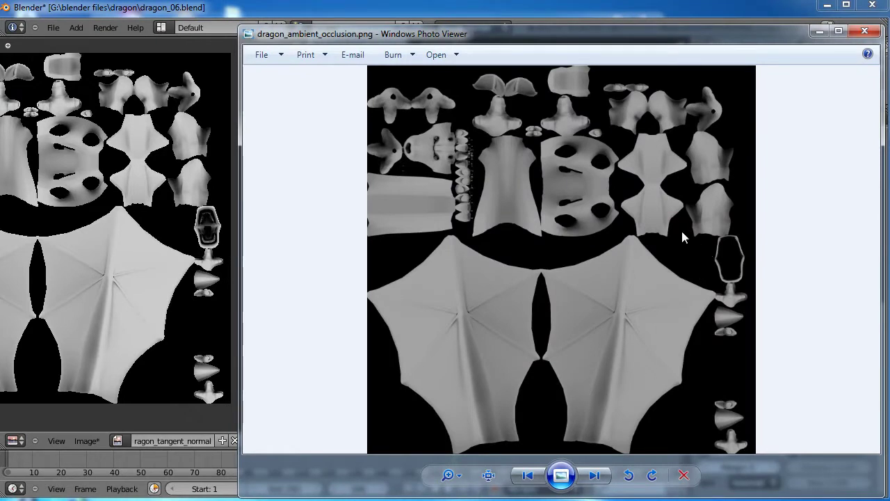
Save As the baked image, renaming the existing AO file to dragon_ambient_occlusion_01.png
left_click(90, 183)
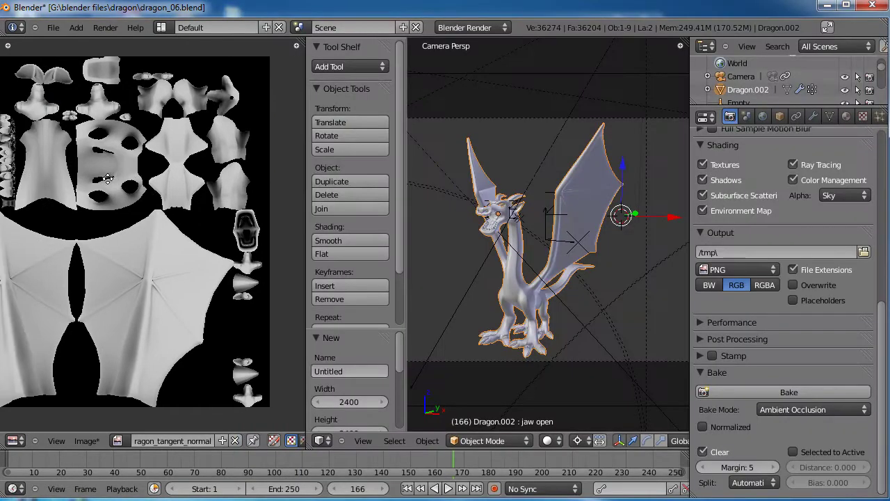
middle_click_drag(90, 183, 150, 186)
left_click(82, 441)
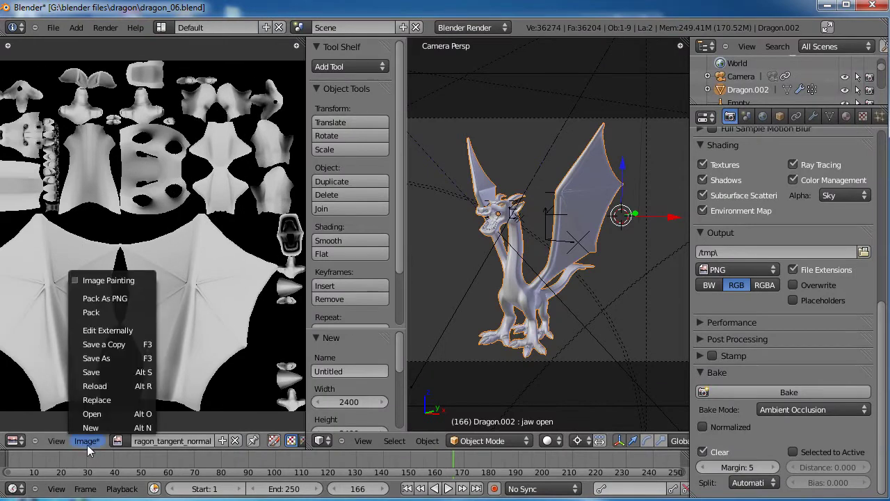
left_click(112, 355)
scroll(523, 320, "down", 2)
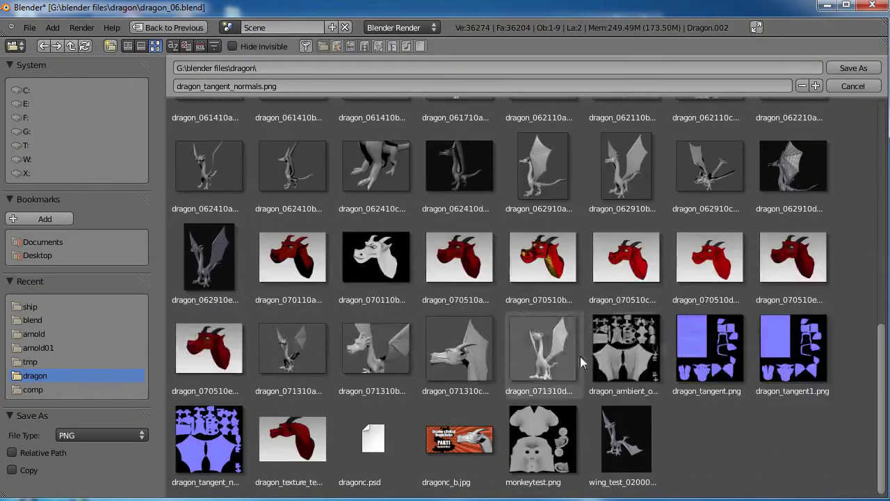
left_click(613, 313)
left_click(278, 86)
key("shift+Home")
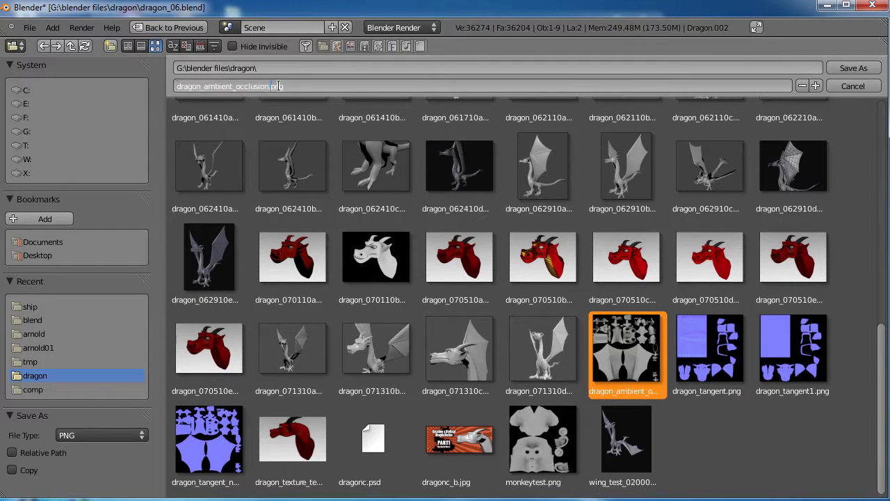
type("_01")
key("Return")
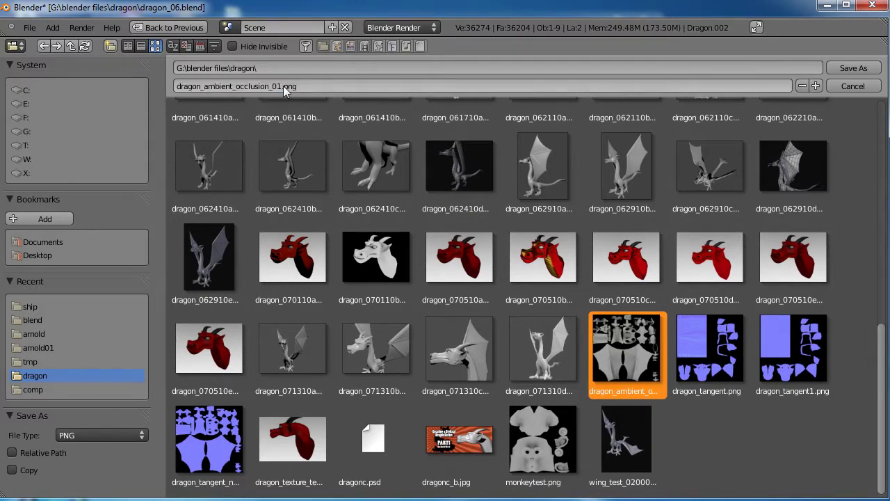
left_click(854, 68)
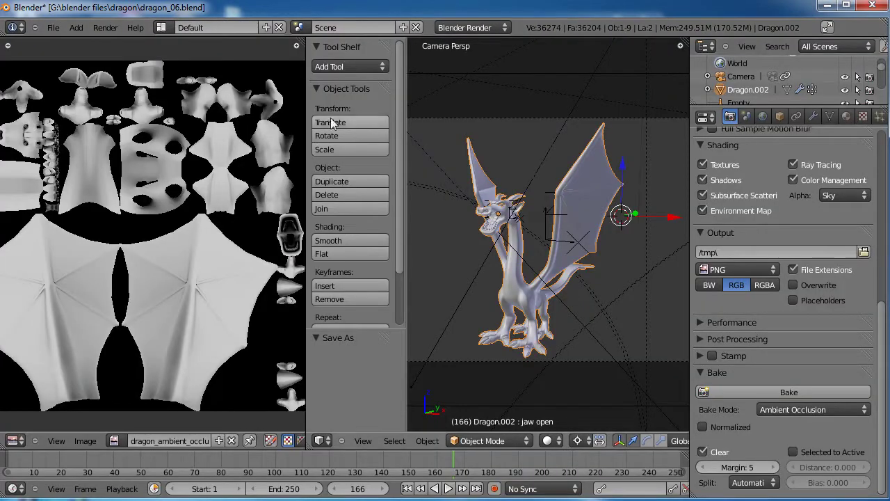
Merge the image editor into the 3D view and expand the ao texture's Image settings
left_click_drag(297, 46, 247, 97)
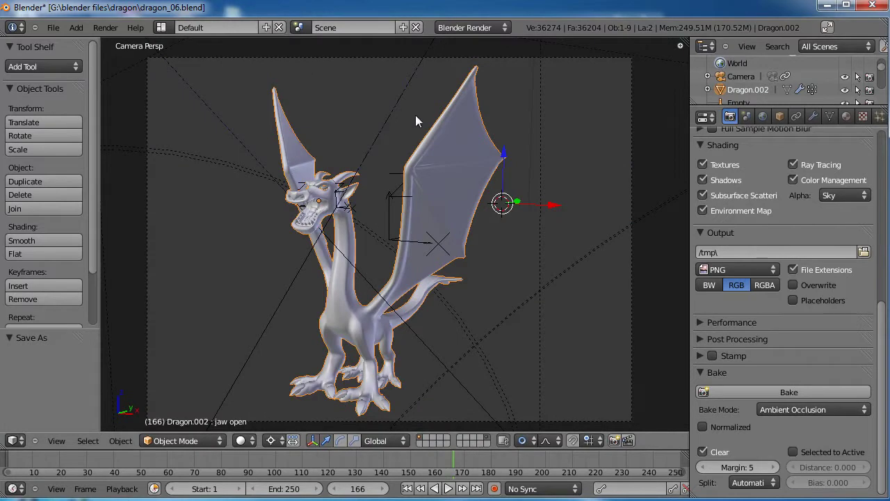
left_click(847, 117)
left_click(862, 117)
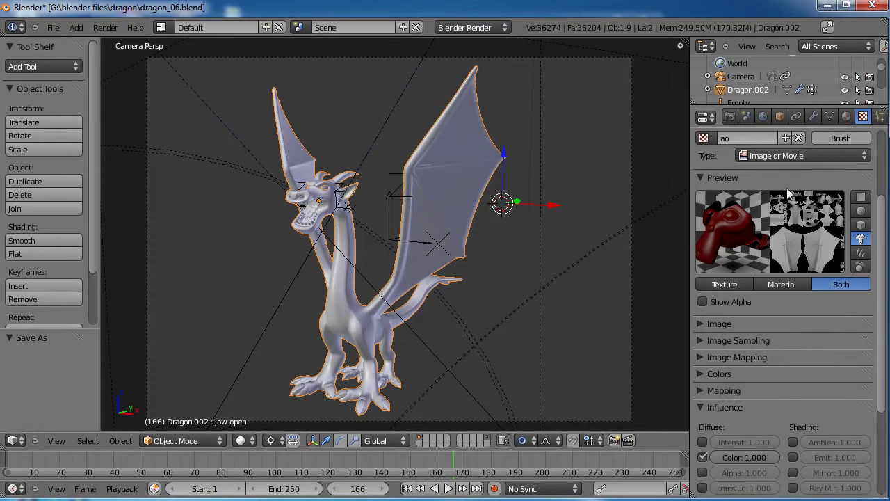
scroll(791, 195, "up", 5)
left_click(704, 430)
scroll(779, 358, "down", 3)
Change the ao texture's file path to dragon_ambient_occlusion_01.png and save the blend file
left_click(833, 421)
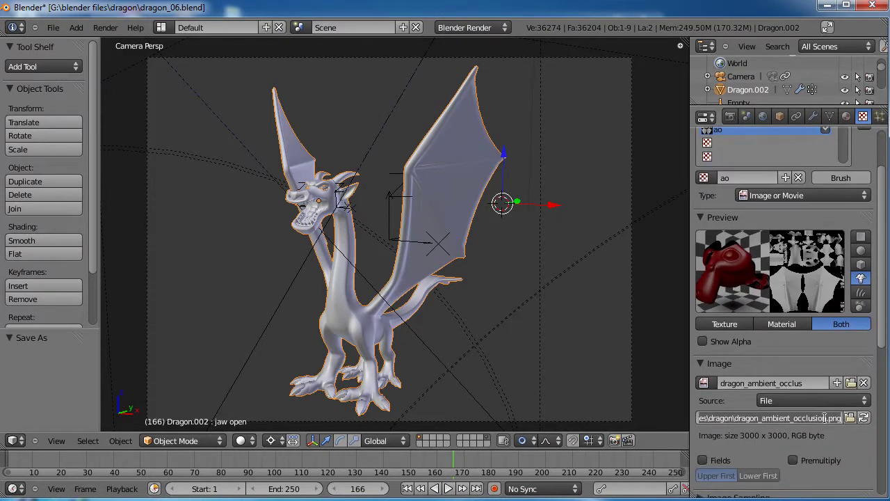
left_click_drag(826, 418, 846, 417)
type("_01")
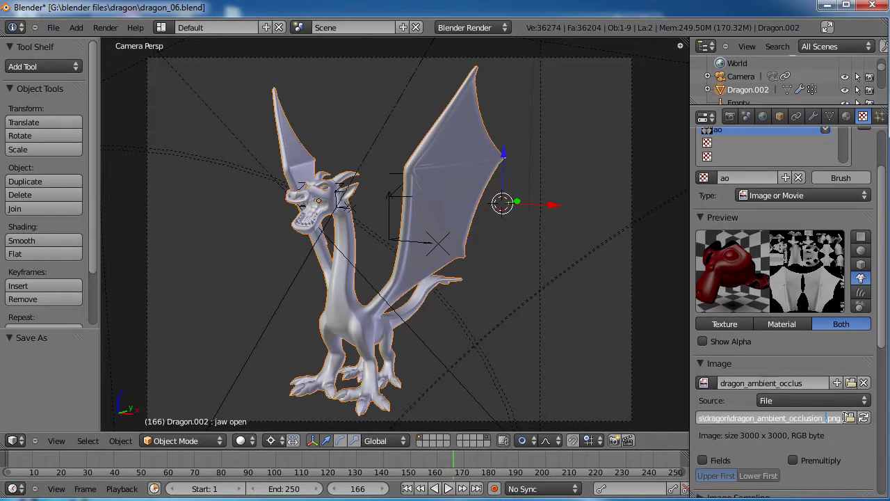
key("Return")
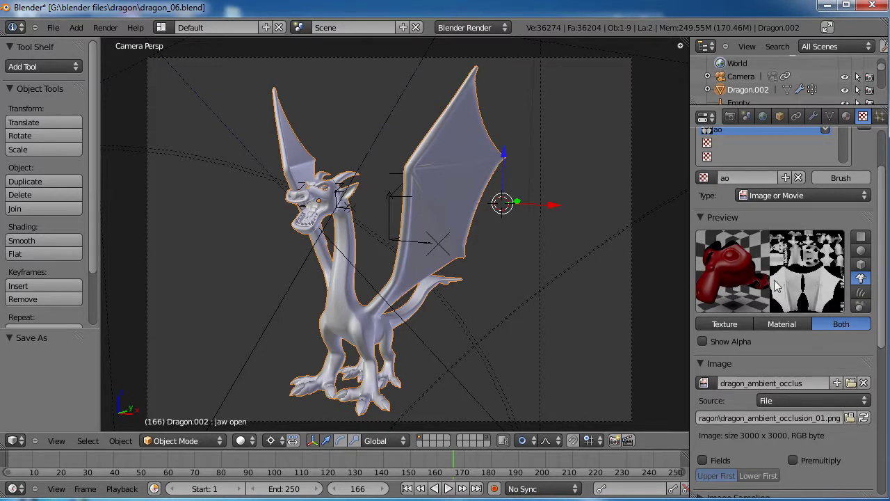
scroll(817, 355, "up", 4)
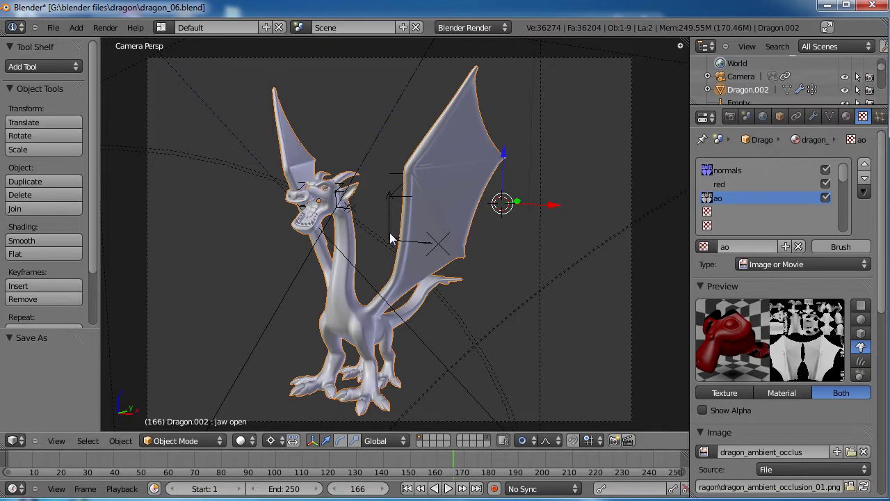
key("ctrl+s")
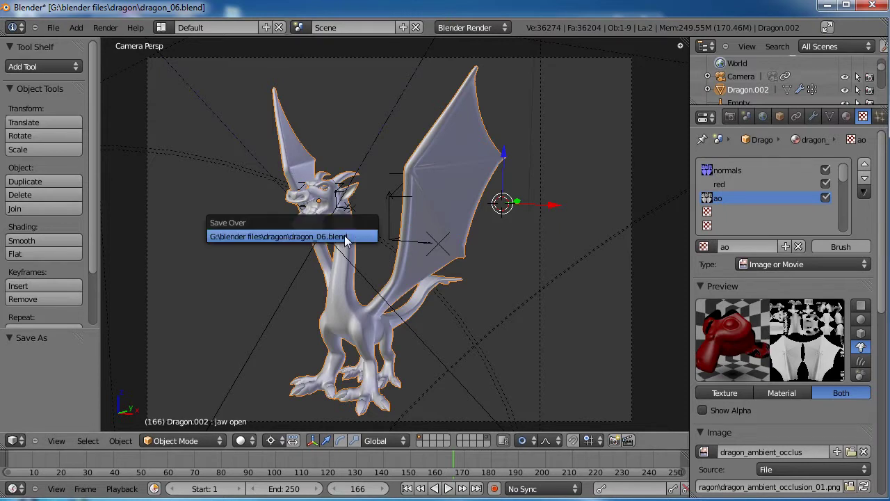
Confirm overwriting dragon_06.blend and render the current frame
left_click(346, 236)
key("F12")
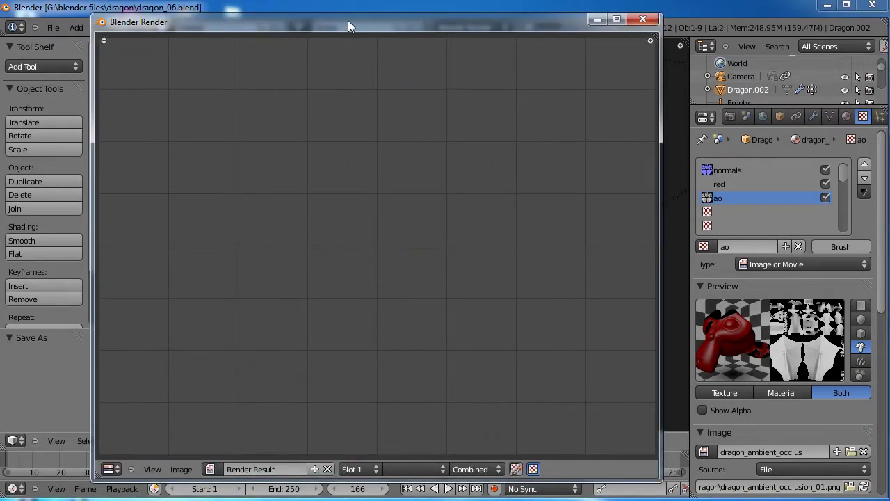
left_click_drag(350, 26, 361, 26)
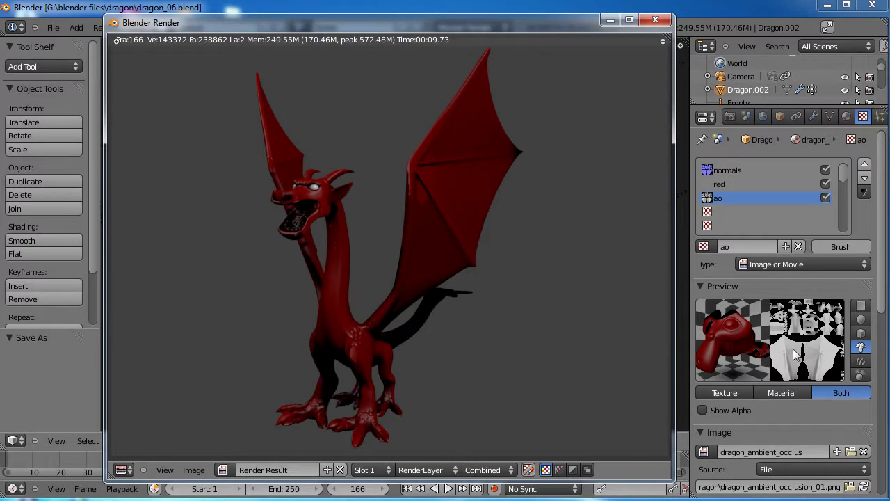
Zoom out to see the whole scene and select Lamp.001
middle_click_drag(805, 418, 791, 272)
scroll(425, 232, "down", 4)
middle_click_drag(426, 232, 405, 267)
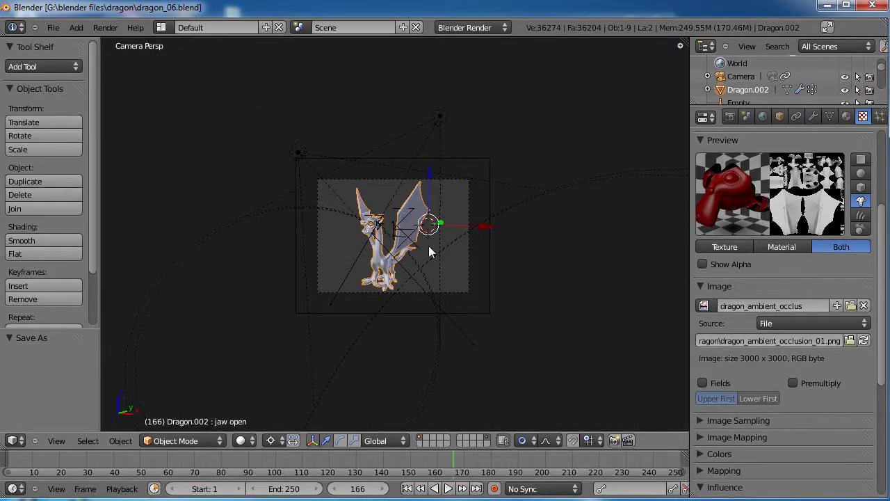
scroll(413, 277, "down", 3)
right_click(402, 217)
Move Lamp.001 to X 0.738, Y -4.281, Z -1.241
key("g")
left_click(420, 231)
key("g")
left_click(352, 253)
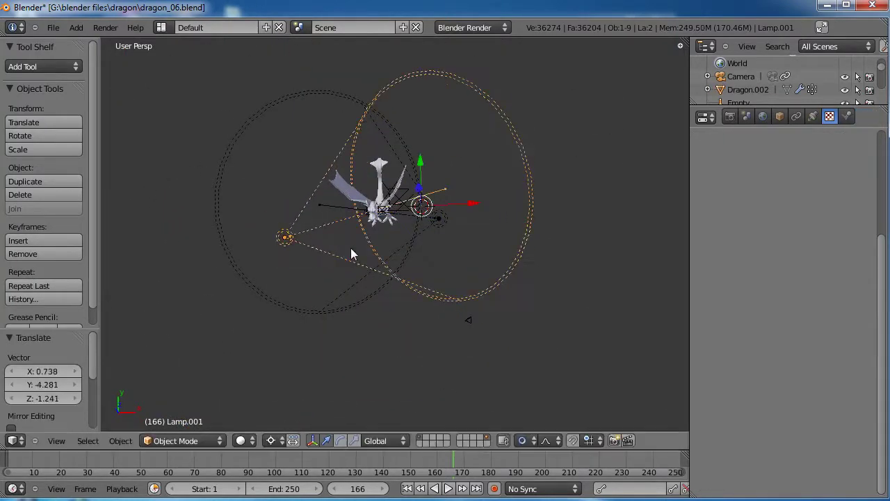
middle_click_drag(352, 252, 406, 168)
Render the dragon from the camera with the moved lamp, close it, and deselect everything
key("KP_0")
scroll(333, 183, "up", 4)
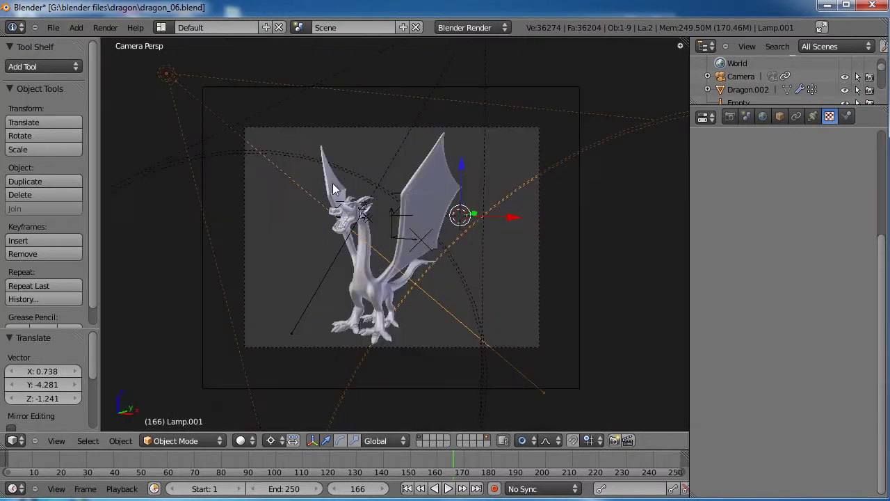
key("F12")
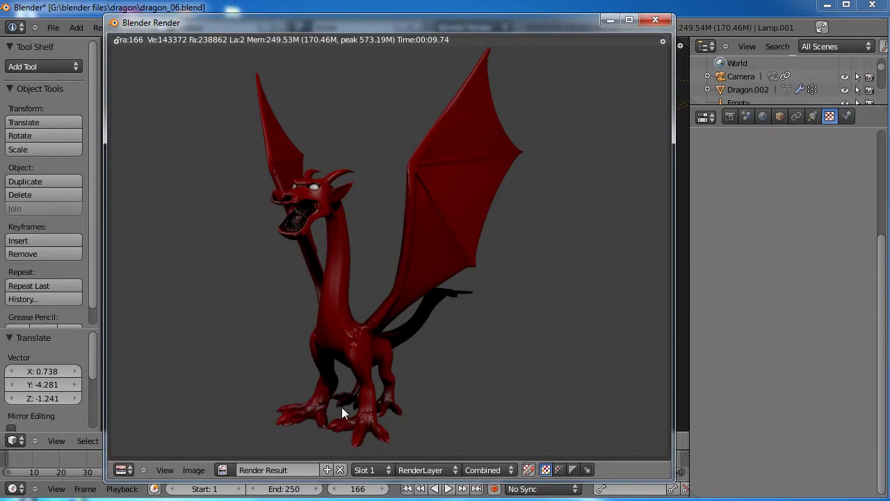
scroll(341, 408, "up", 1)
key("Escape")
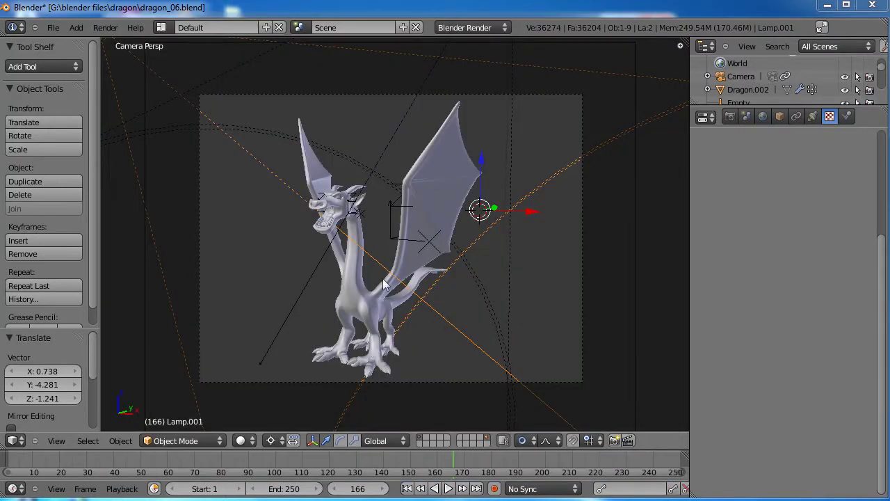
right_click(436, 184)
key("a")
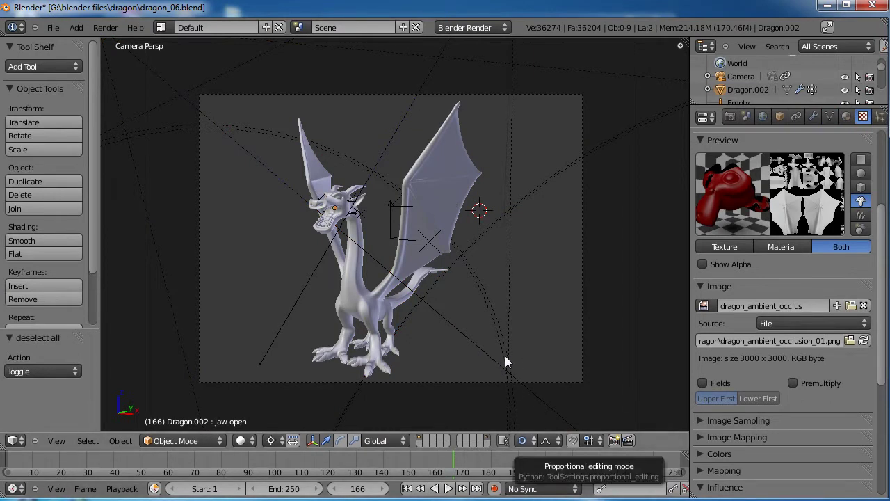
Show the render settings and split the 3D view, turning the left half into an Image editor
scroll(696, 204, "up", 2)
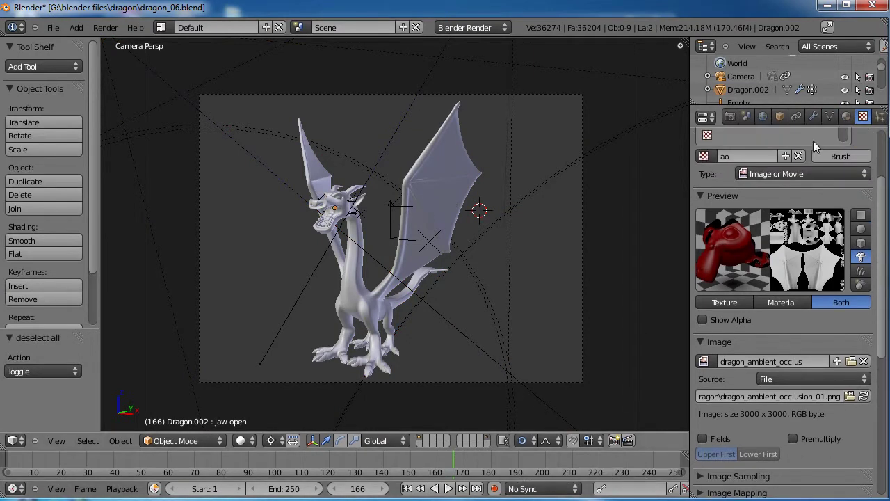
scroll(788, 199, "up", 3)
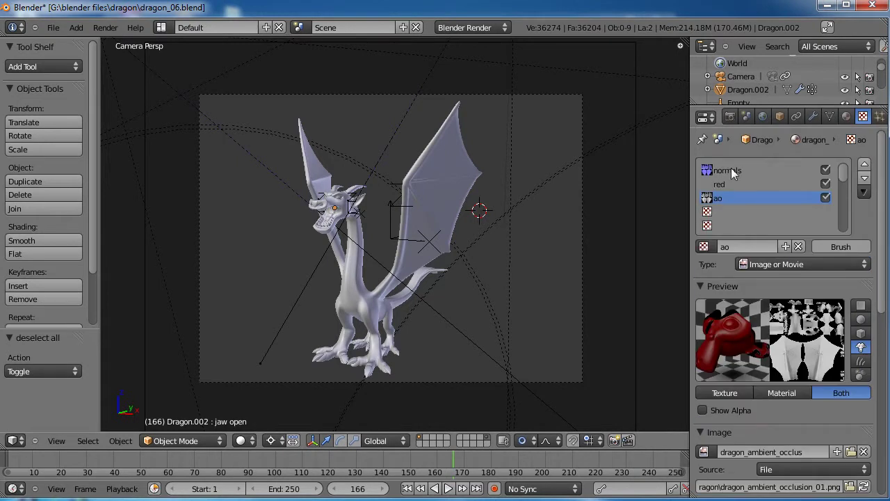
left_click(730, 116)
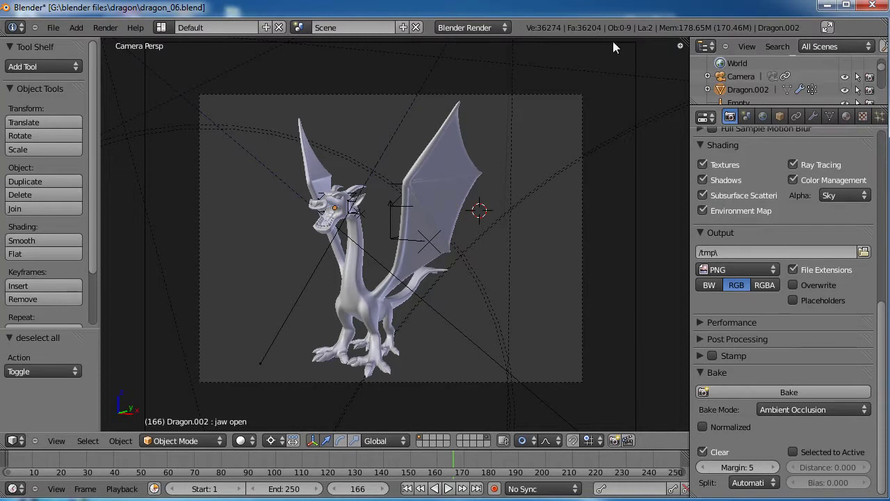
left_click_drag(680, 44, 308, 50)
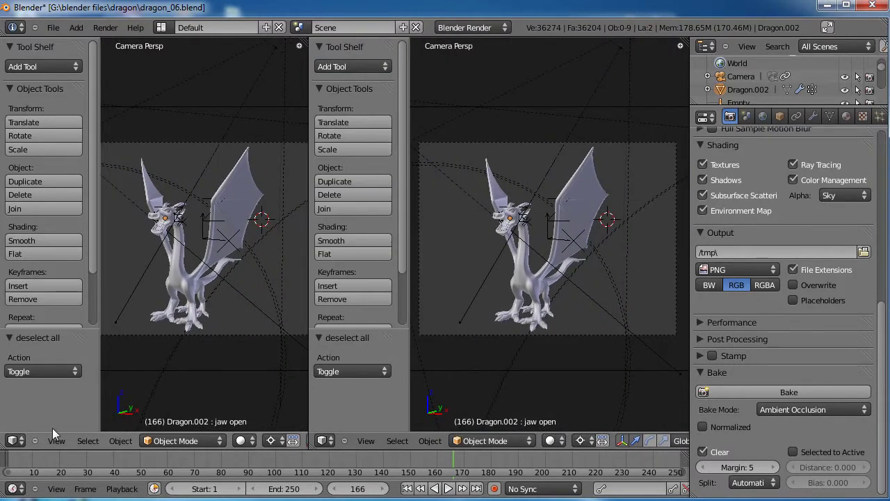
left_click(20, 438)
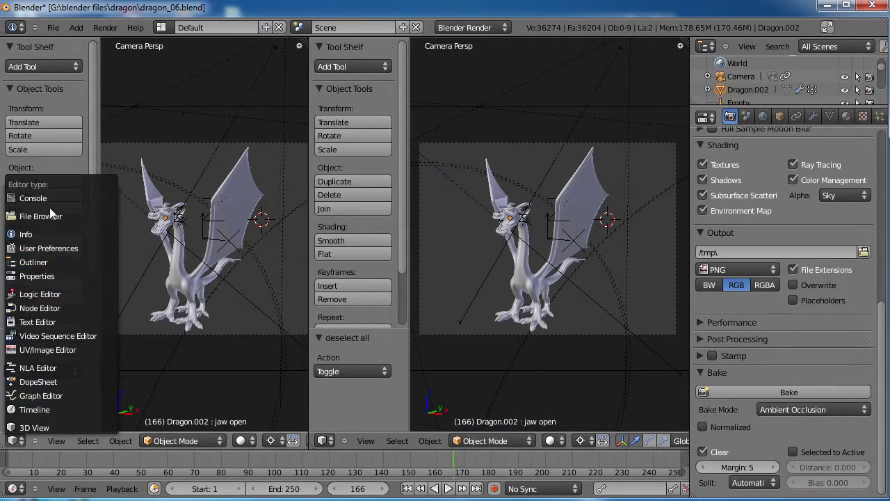
left_click(66, 350)
Clear the render result, select the dragon and set the bake mode to Textures
left_click_drag(163, 376, 187, 351)
left_click(232, 440)
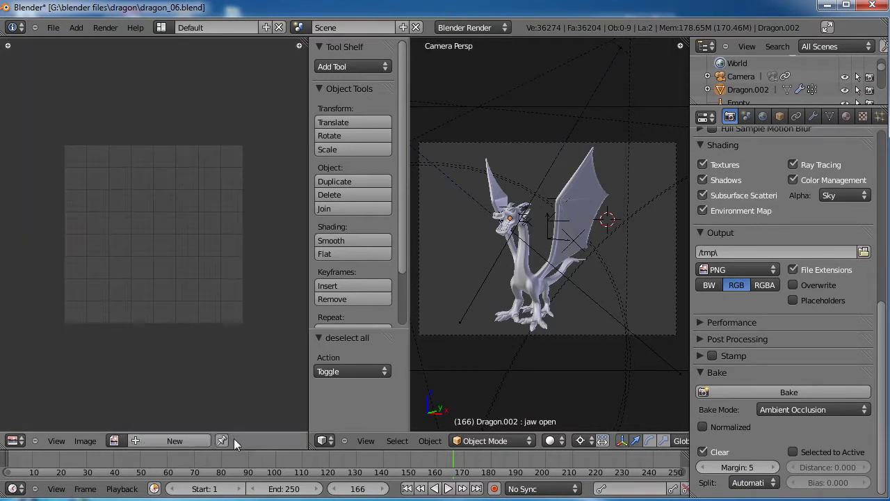
right_click(601, 195)
left_click(834, 409)
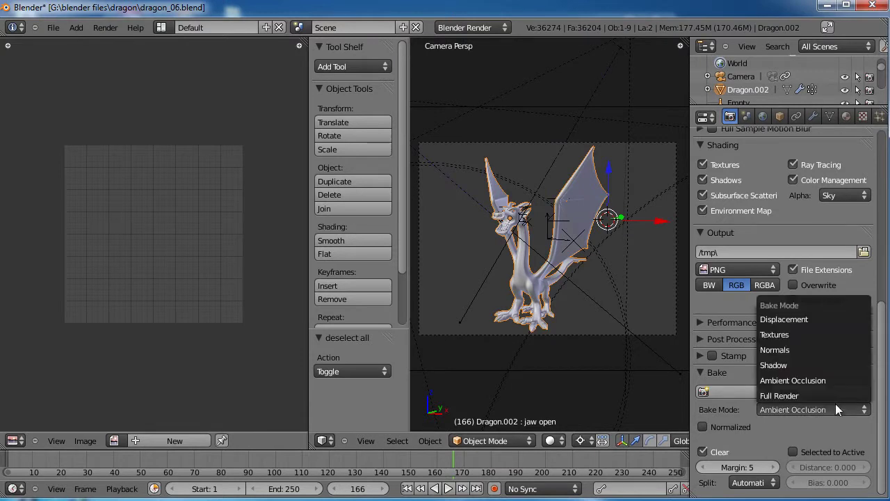
left_click(791, 336)
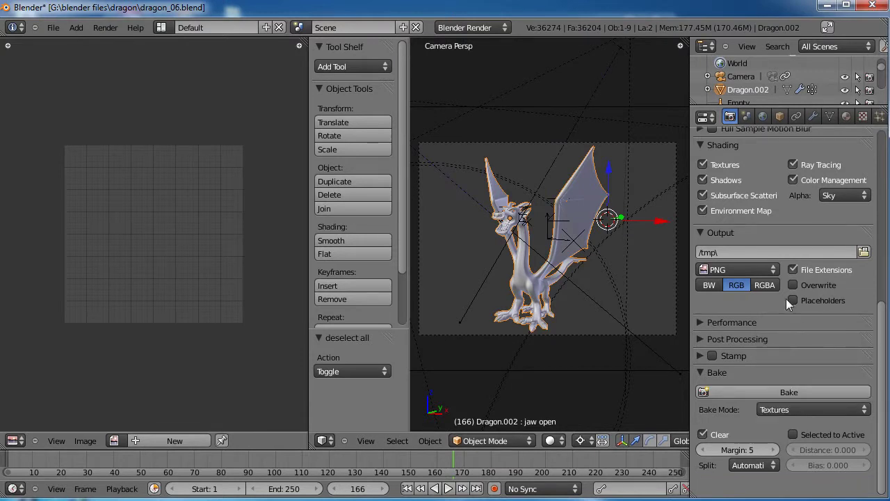
scroll(788, 304, "up", 5)
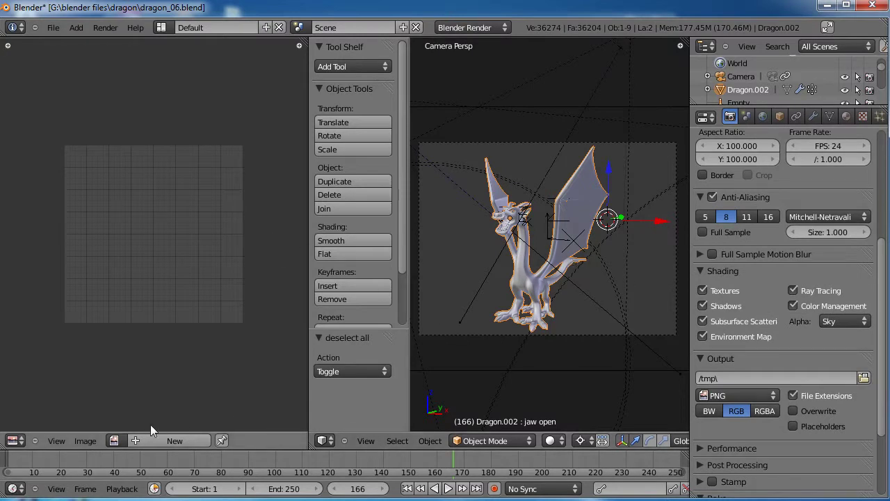
Create a new blank 2400 × 2400 image, Untitled.004, in the Image editor
left_click(85, 440)
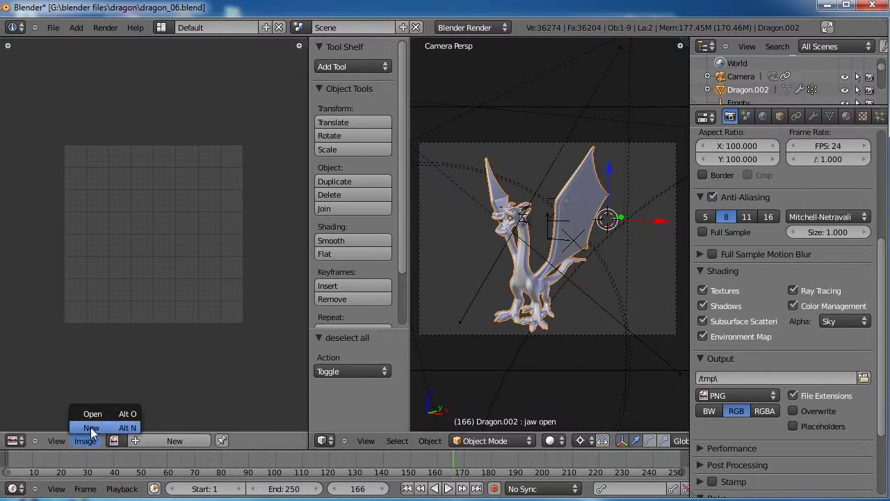
left_click(90, 427)
left_click(293, 394)
type("240")
left_click(243, 411)
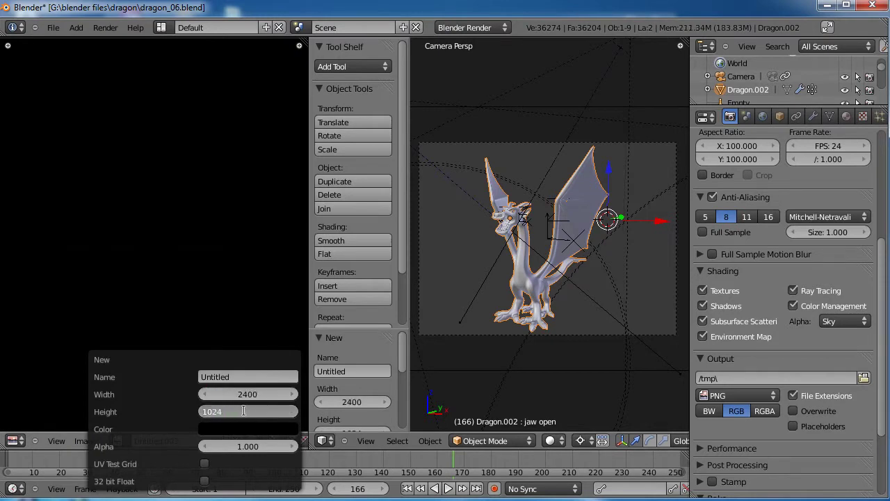
left_click_drag(243, 412, 155, 413)
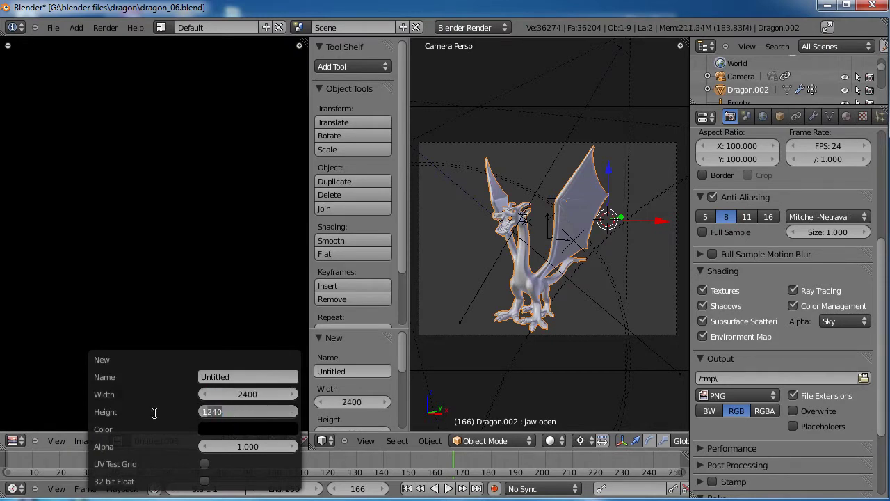
left_click(263, 416)
key("Return")
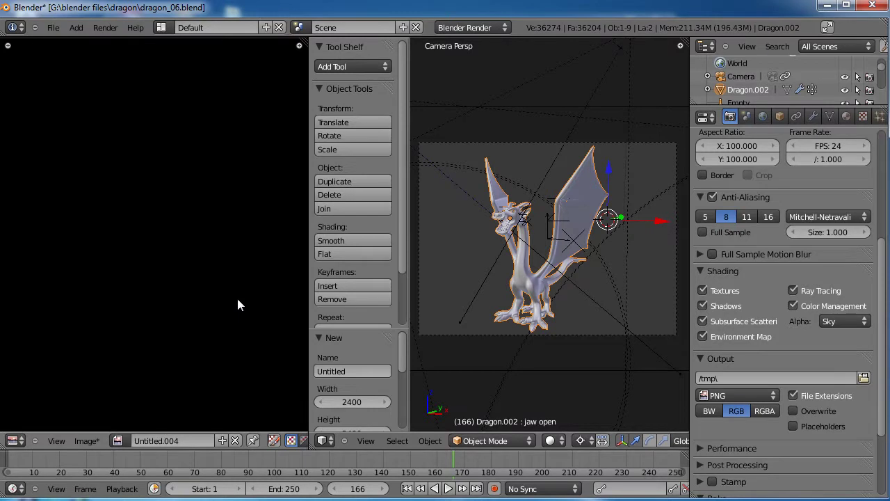
scroll(236, 295, "down", 5)
scroll(237, 299, "up", 2)
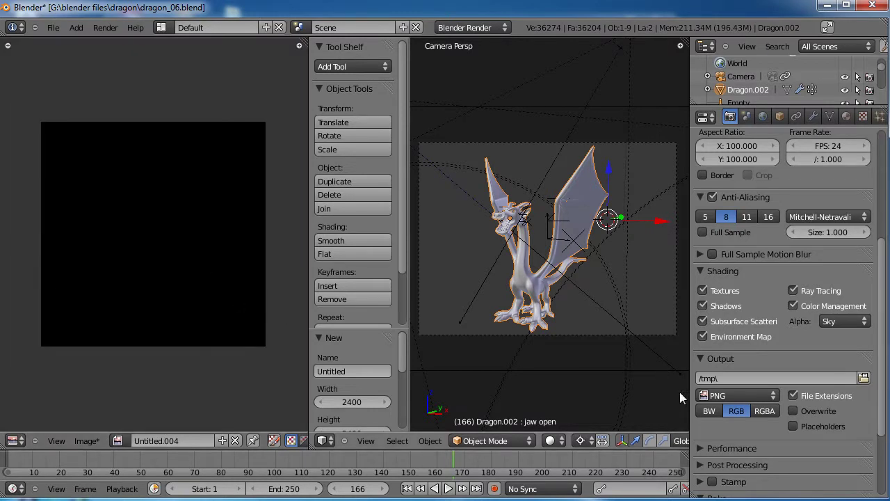
scroll(757, 433, "down", 4)
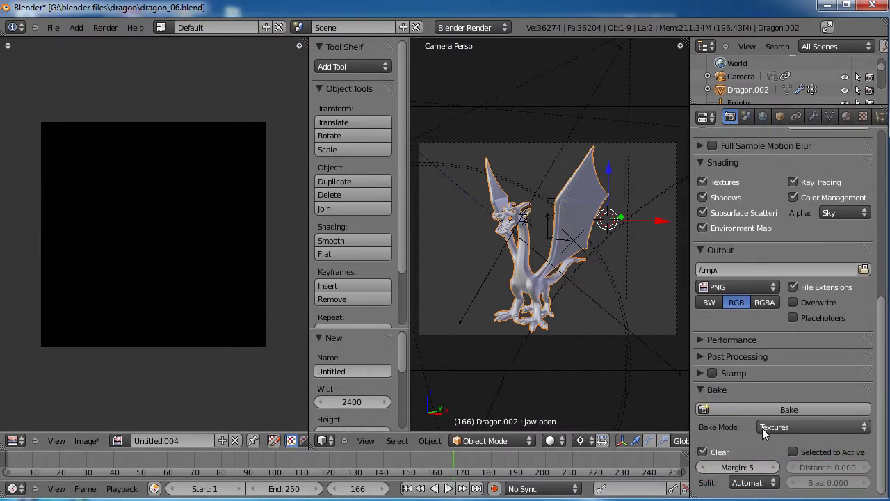
Bake the red skin into the image and save it as dragon_skin_texture in the dragon folder
left_click(748, 407)
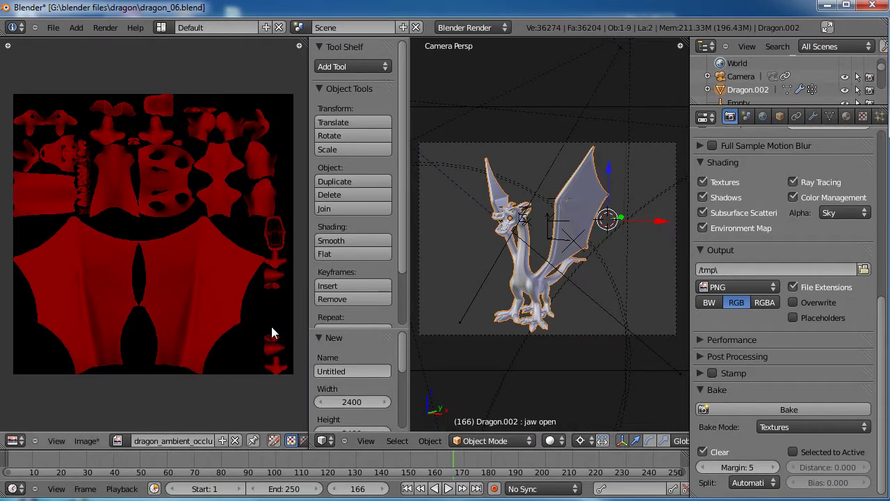
left_click(82, 441)
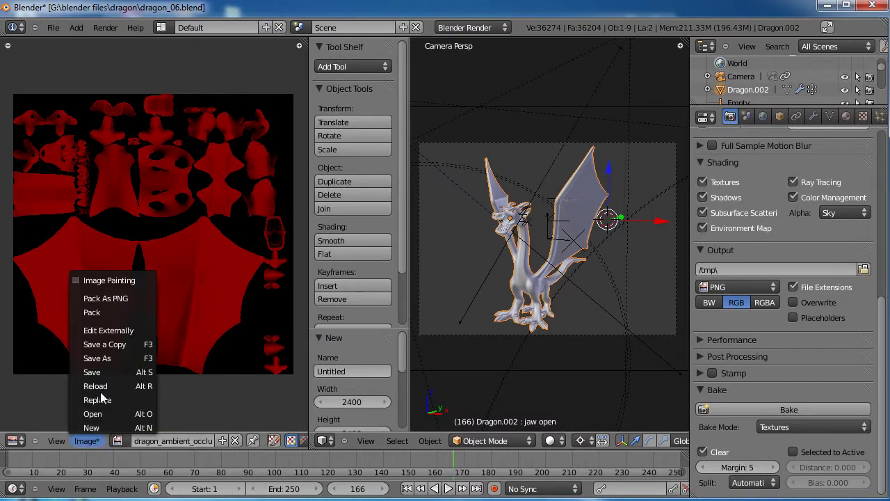
left_click(97, 358)
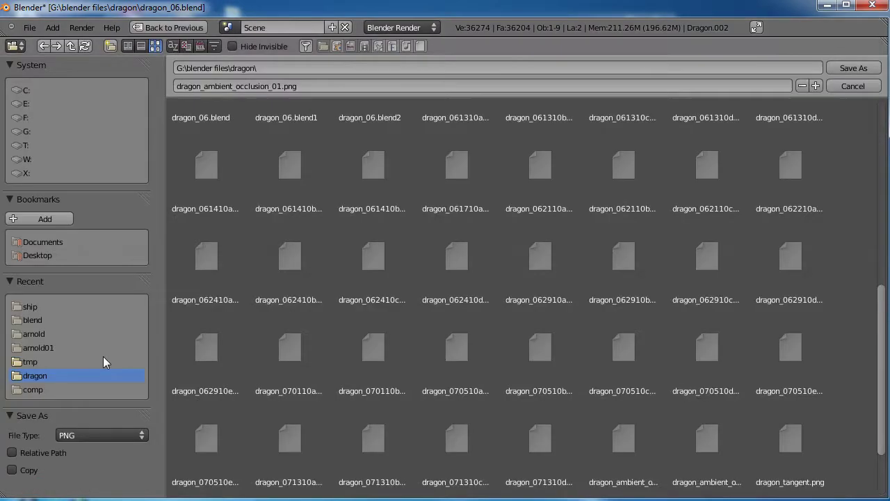
scroll(371, 331, "down", 2)
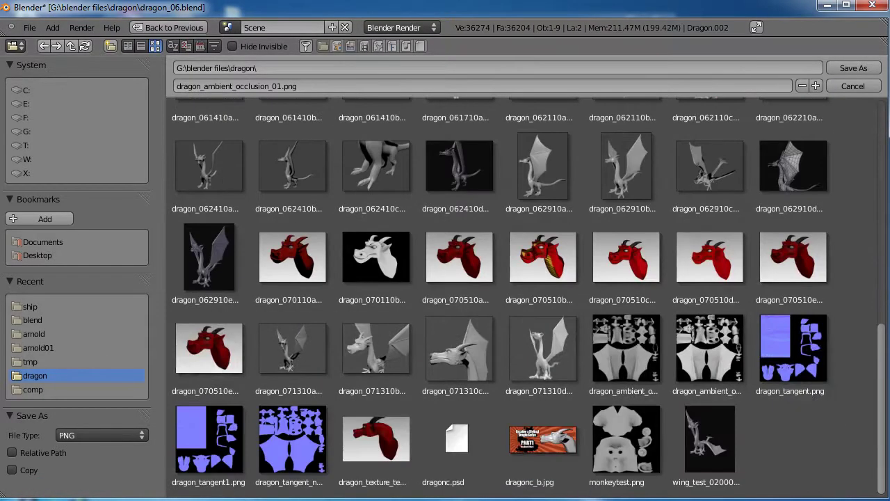
left_click(710, 348)
left_click(236, 87)
left_click(260, 86)
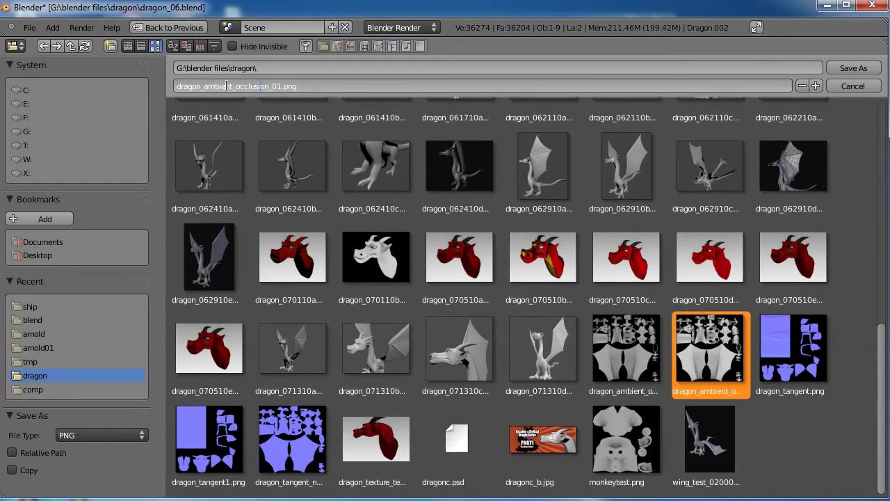
left_click_drag(214, 87, 583, 94)
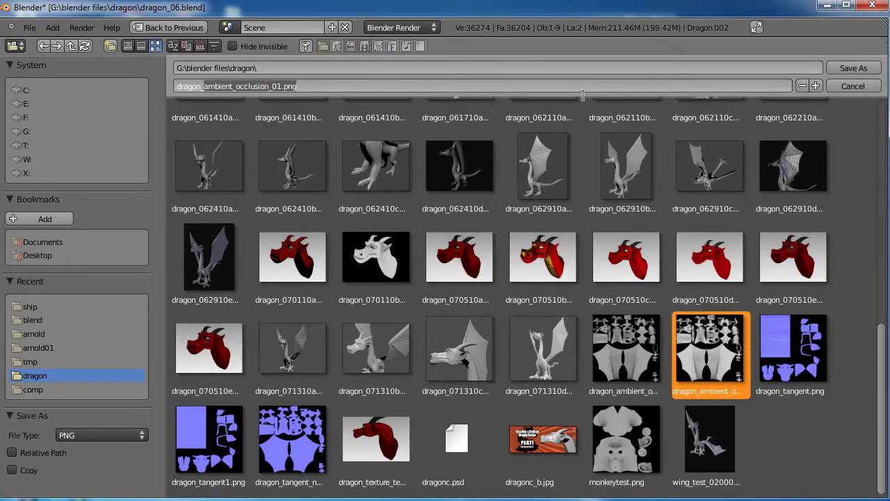
type("_skin_texture")
key("Return")
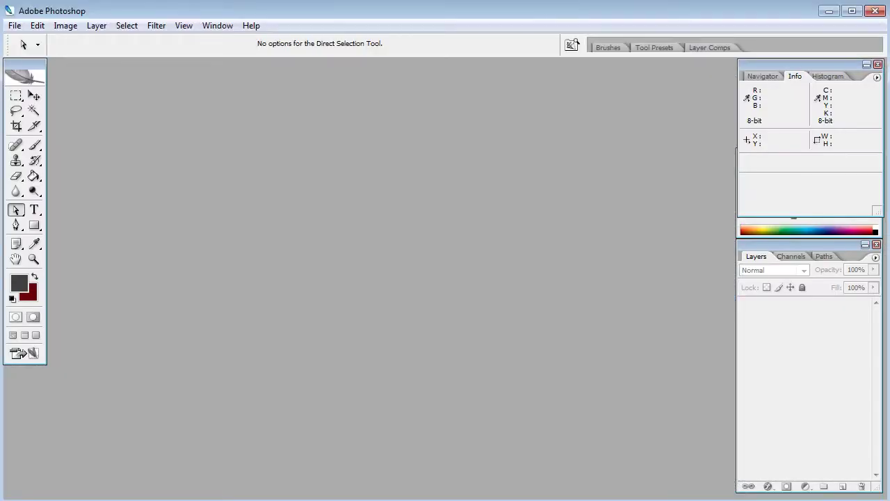
Open dragon_skin_texture.png in Photoshop, enlarge its window and zoom in on the mouth piece
key("alt+Tab")
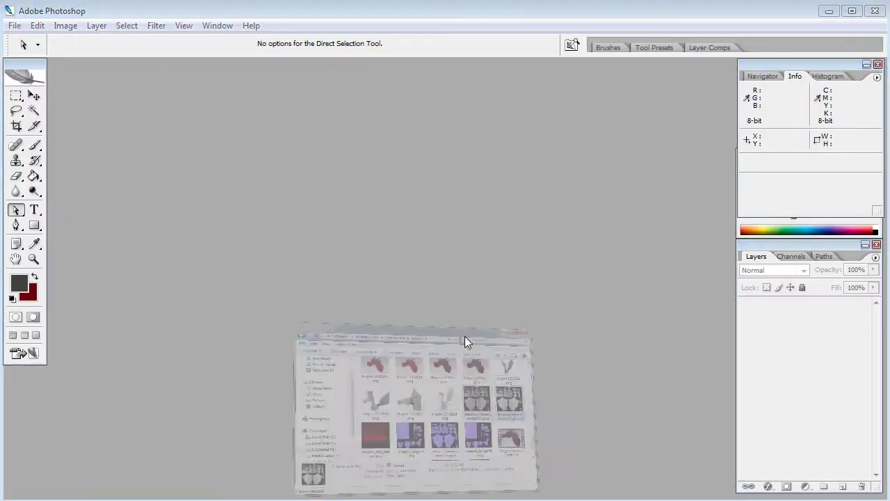
left_click_drag(249, 190, 682, 212)
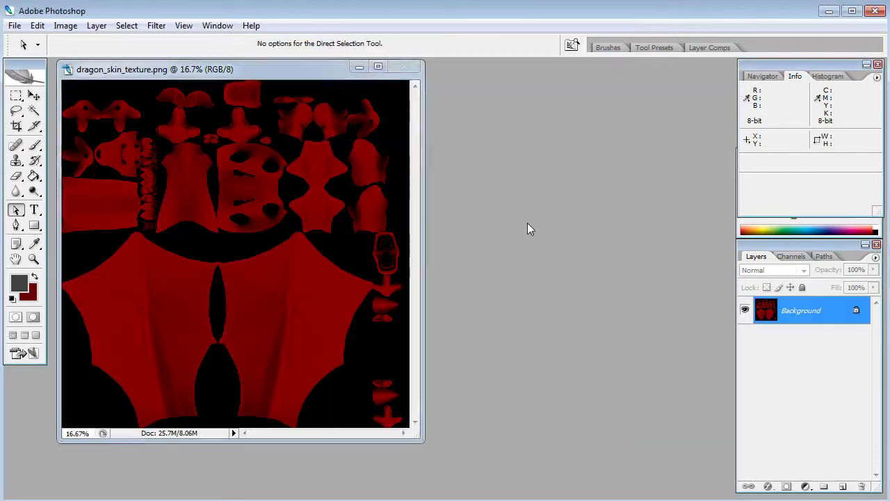
left_click_drag(265, 69, 297, 73)
left_click_drag(459, 444, 528, 467)
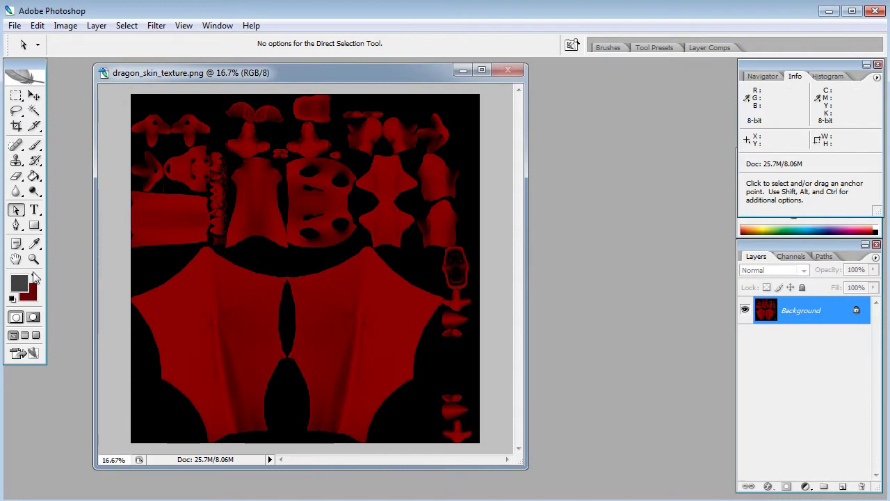
left_click(34, 258)
left_click_drag(324, 151, 435, 249)
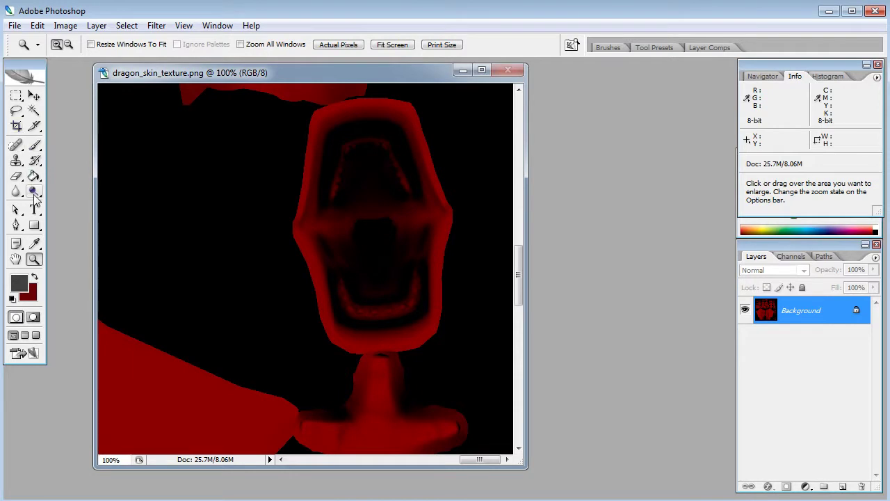
Trace a closed Pen-tool shape around the dragon's mouth piece
left_click(16, 225)
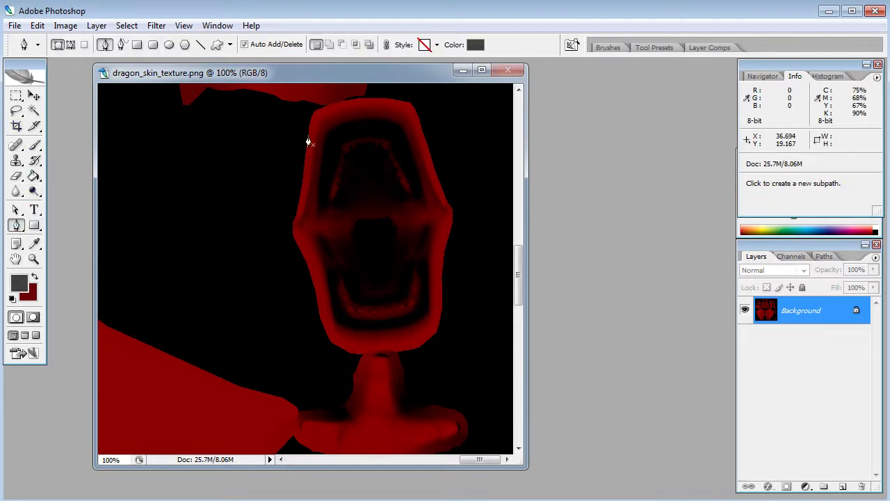
left_click(356, 111)
left_click(324, 122)
left_click(310, 201)
left_click(307, 224)
left_click(323, 275)
left_click(335, 331)
left_click(384, 343)
left_click_drag(433, 320, 439, 248)
left_click_drag(443, 216, 421, 142)
left_click_drag(403, 113, 396, 110)
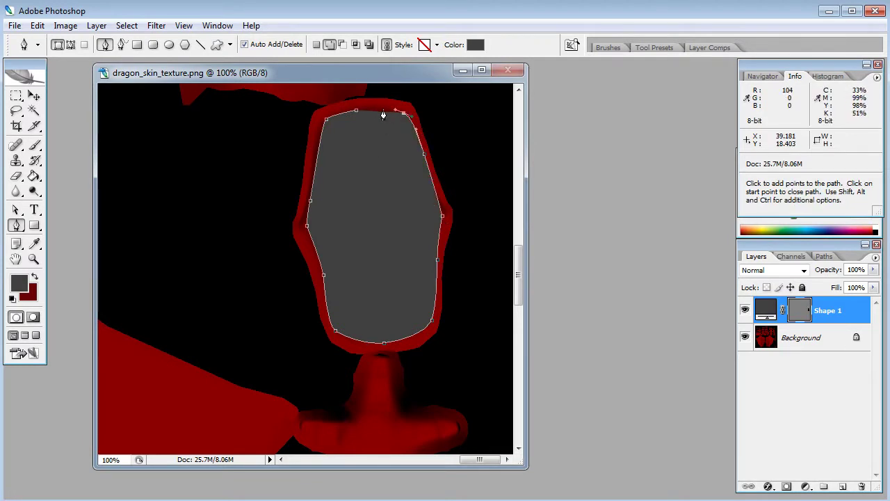
left_click(345, 117)
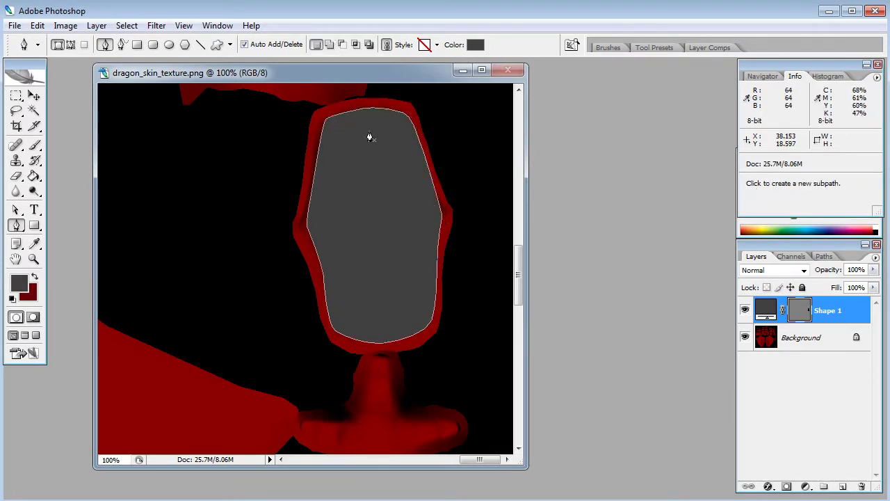
Set Shape 1's fill to 0% and bring up its Layer Style settings
left_click_drag(874, 292, 786, 325)
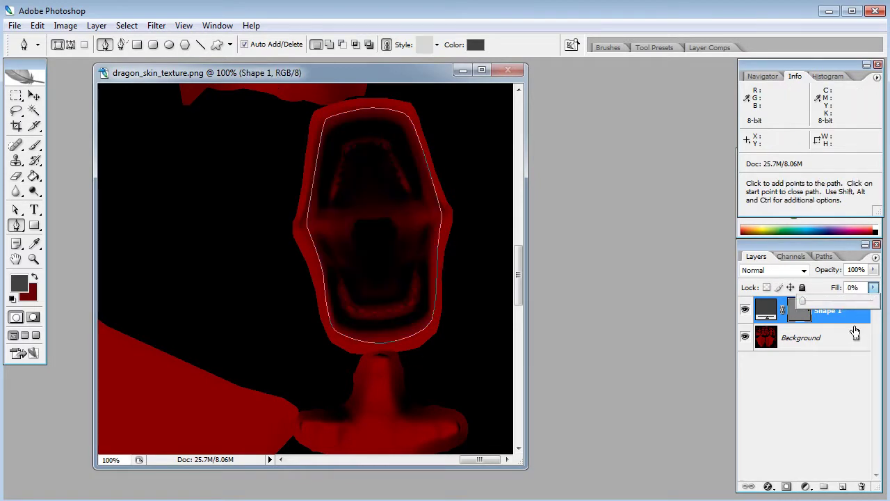
double_click(853, 311)
mouse_move(662, 88)
left_mouse_down()
mouse_move(685, 89)
mouse_move(669, 86)
left_mouse_up()
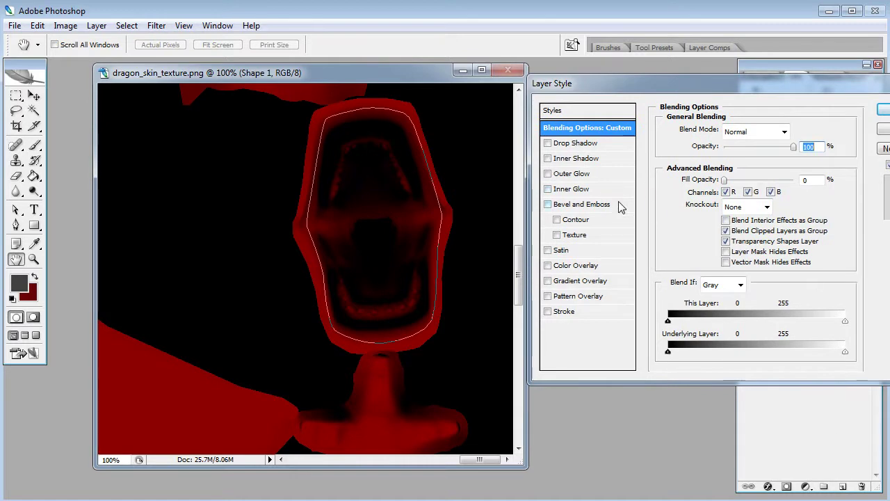
Enable a dark red Inner Glow from the Center, adjusting its choke, size and opacity
left_click(549, 189)
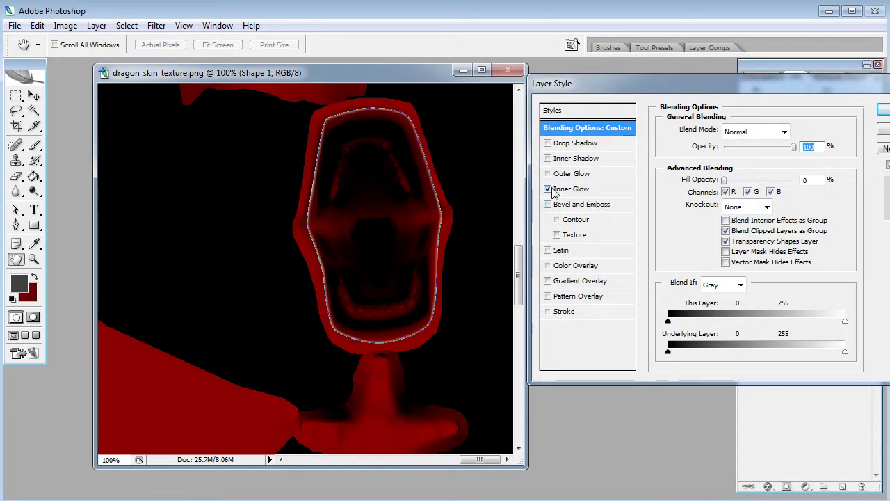
left_click(572, 189)
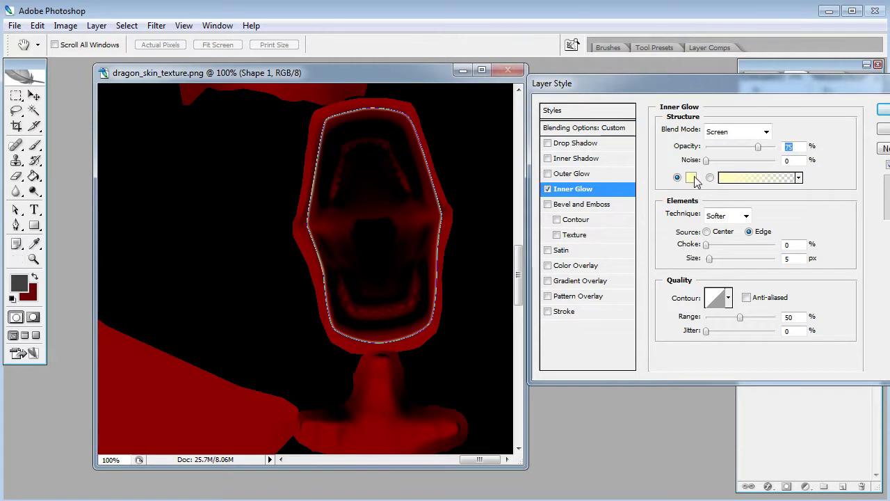
left_click(693, 175)
left_click_drag(678, 322, 673, 335)
mouse_move(623, 232)
left_mouse_down()
mouse_move(626, 243)
mouse_move(611, 256)
mouse_move(583, 259)
left_mouse_up()
left_click(780, 149)
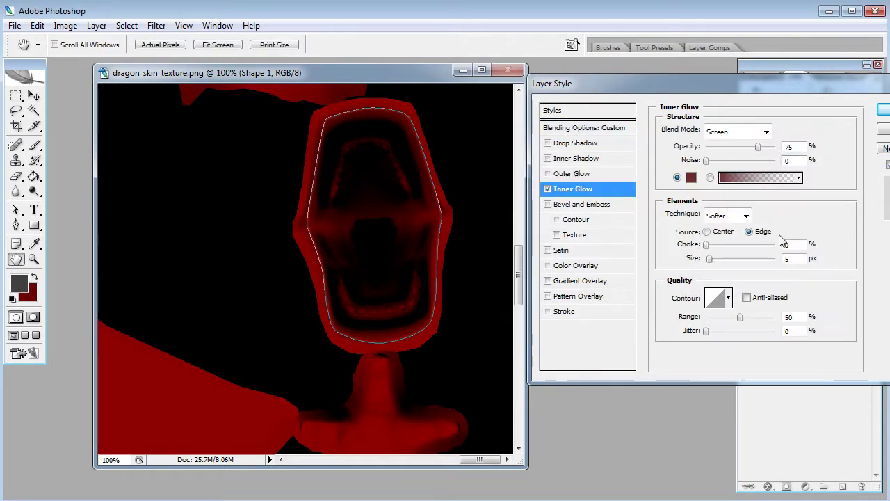
left_click(708, 232)
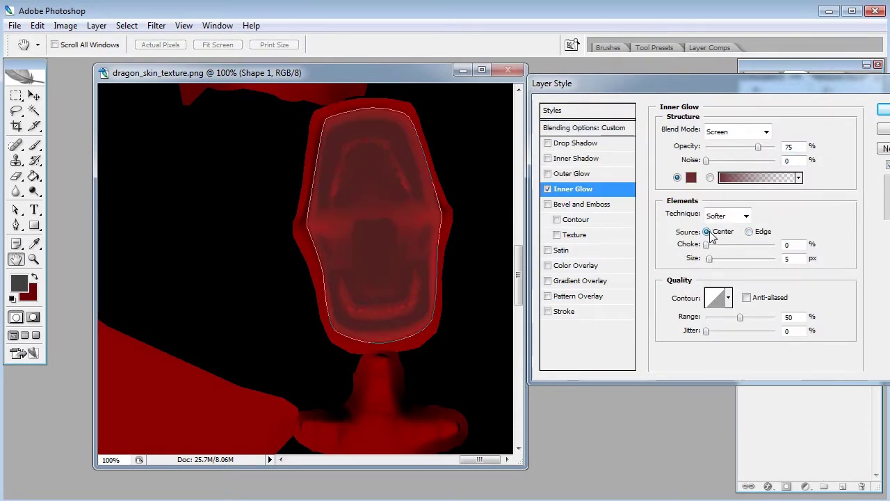
left_click_drag(709, 258, 724, 244)
mouse_move(722, 258)
left_mouse_down()
mouse_move(730, 258)
mouse_move(717, 248)
left_mouse_up()
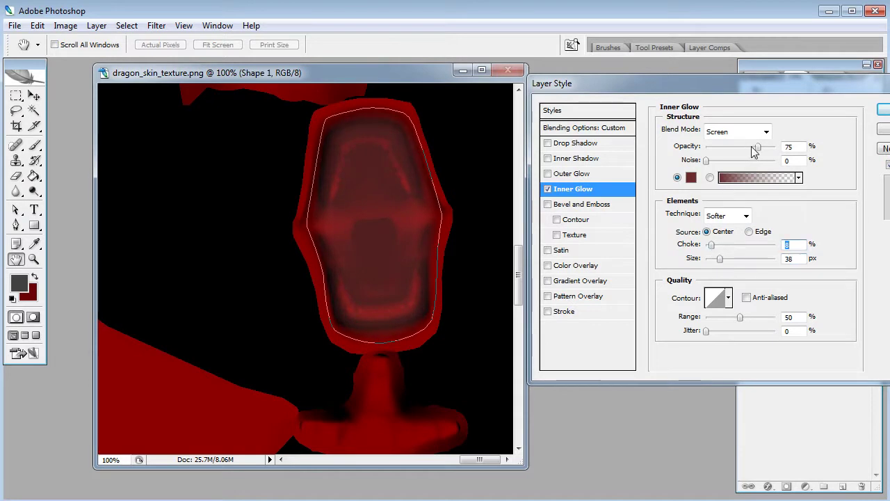
left_click_drag(758, 148, 805, 145)
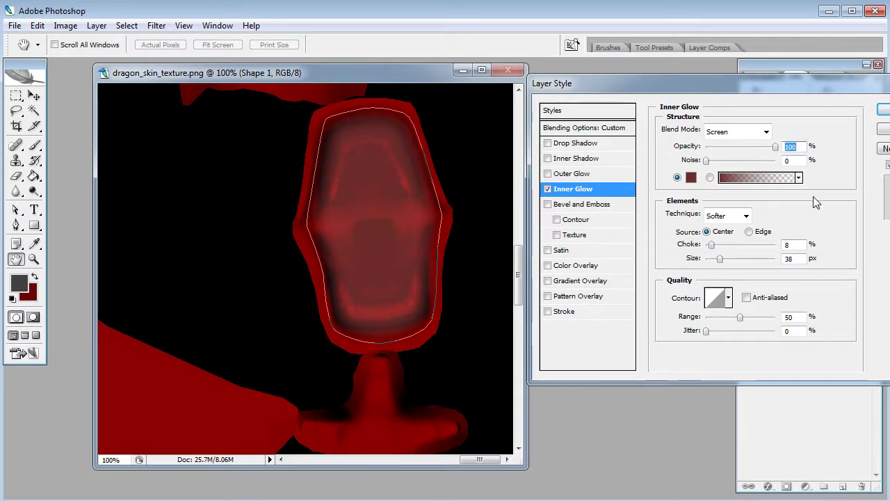
left_click_drag(721, 259, 723, 259)
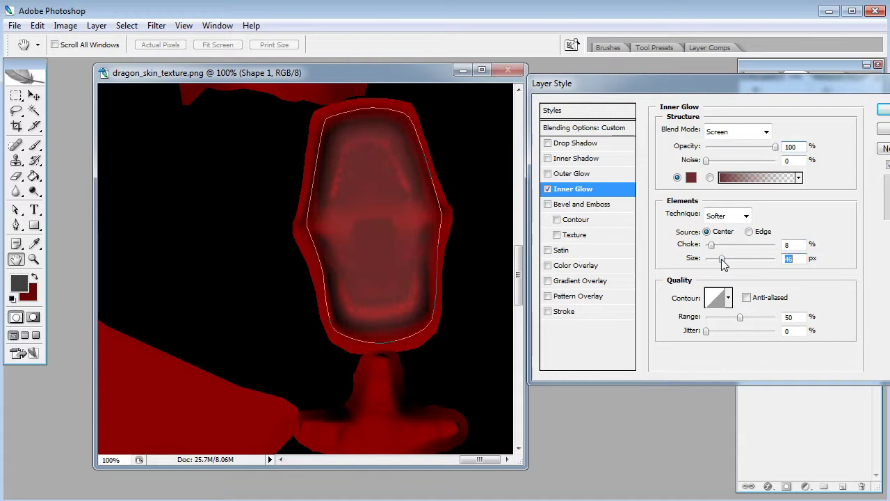
Switch the glow to Normal blend, colour 461616, 8% choke and 16 px size, and accept
left_click(743, 132)
left_click(731, 148)
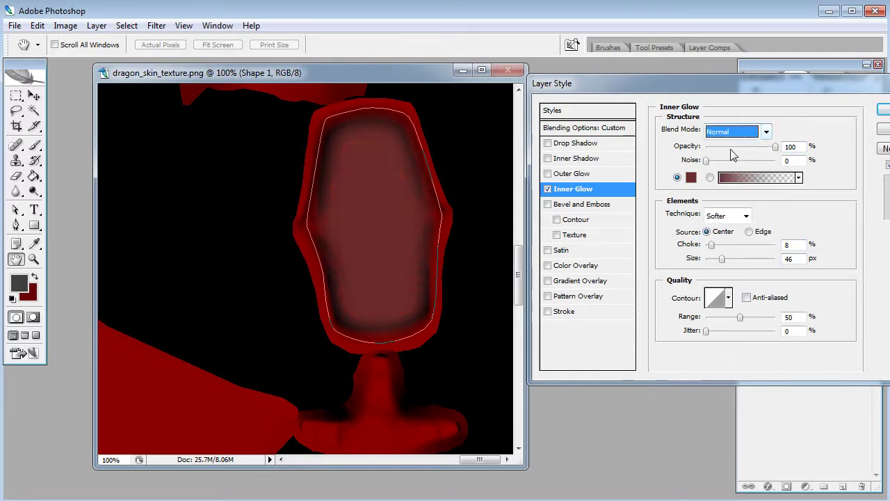
left_click_drag(722, 259, 716, 265)
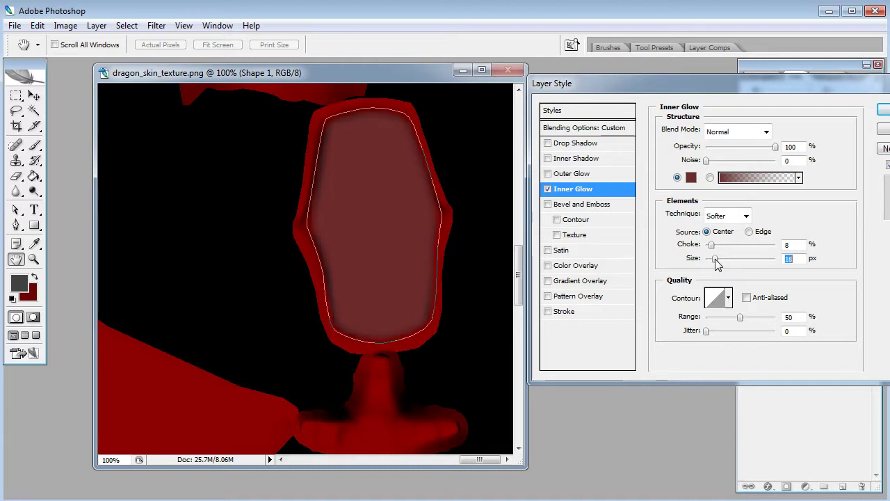
left_click(691, 178)
left_click_drag(599, 268, 601, 286)
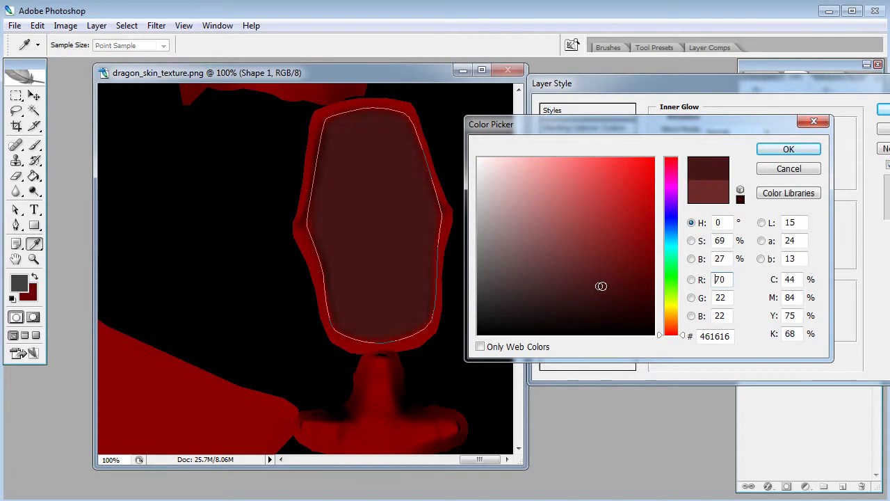
left_click(789, 149)
left_click_drag(777, 149, 759, 149)
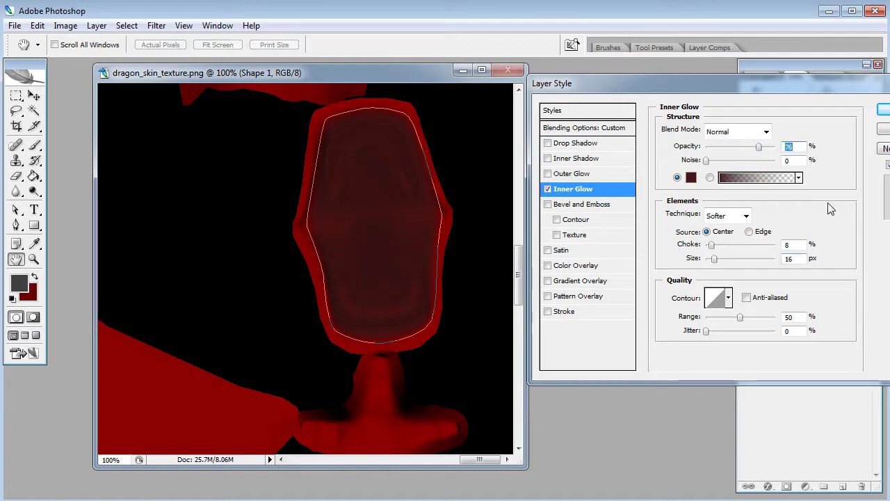
key("Return")
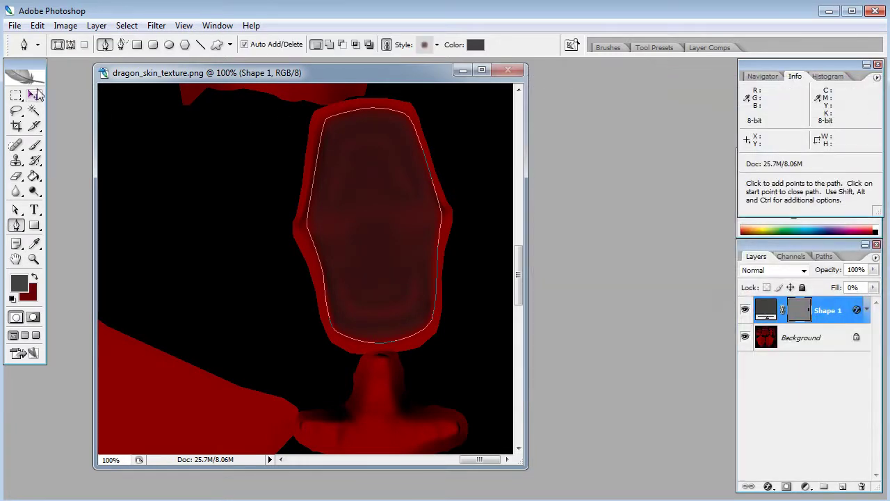
Hide the mouth path, drag the document window larger and zoom out to 50%
key("v")
left_click(125, 159)
left_click_drag(521, 250, 526, 109)
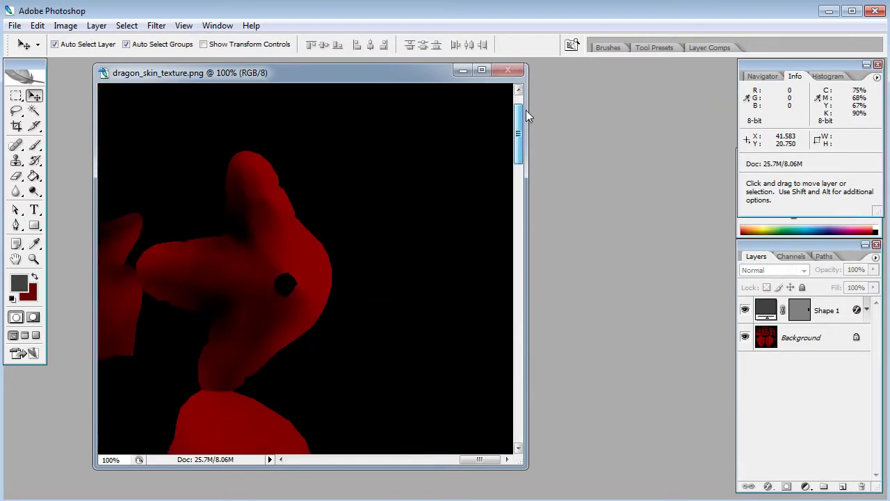
left_click_drag(491, 458, 451, 459)
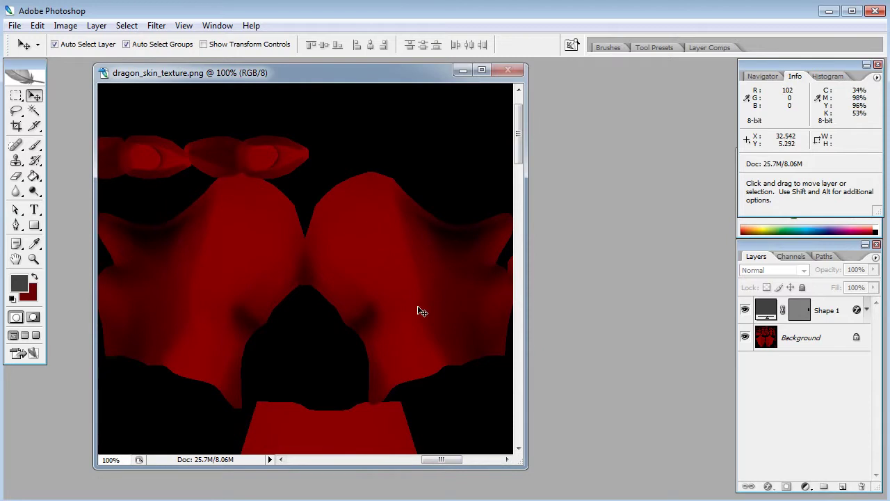
left_click_drag(517, 149, 517, 159)
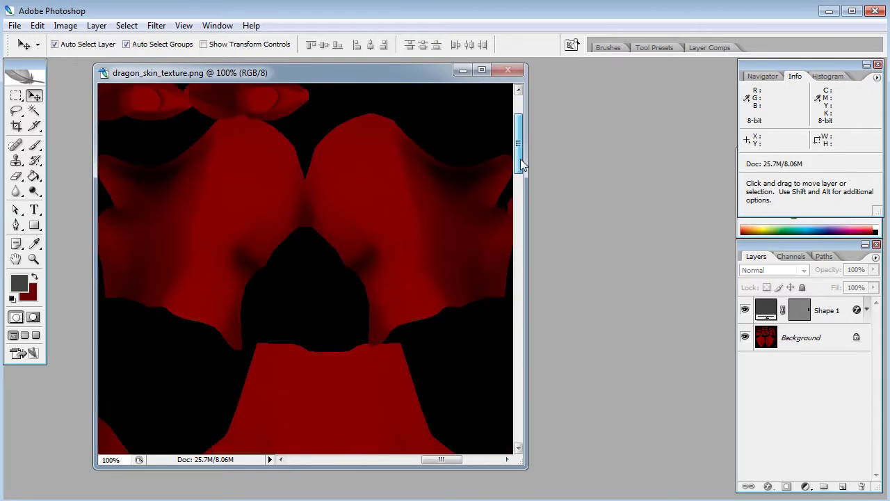
left_click_drag(520, 469, 658, 484)
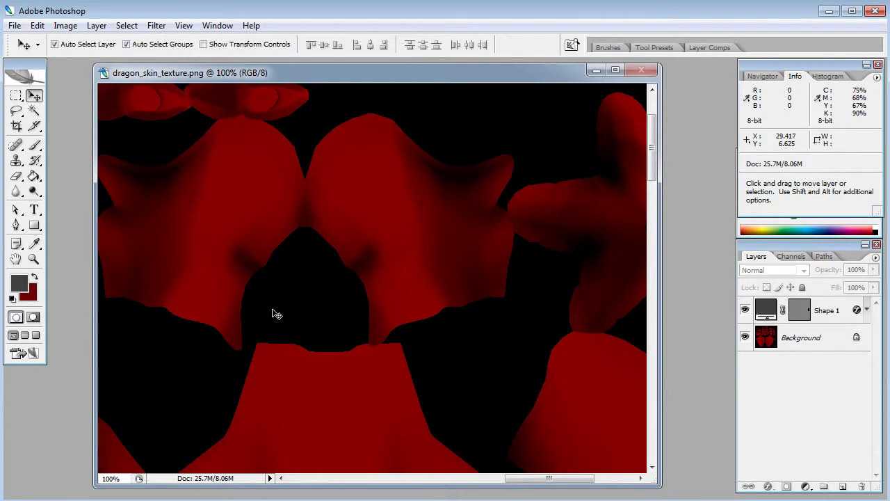
key("ctrl+minus")
key("ctrl+minus")
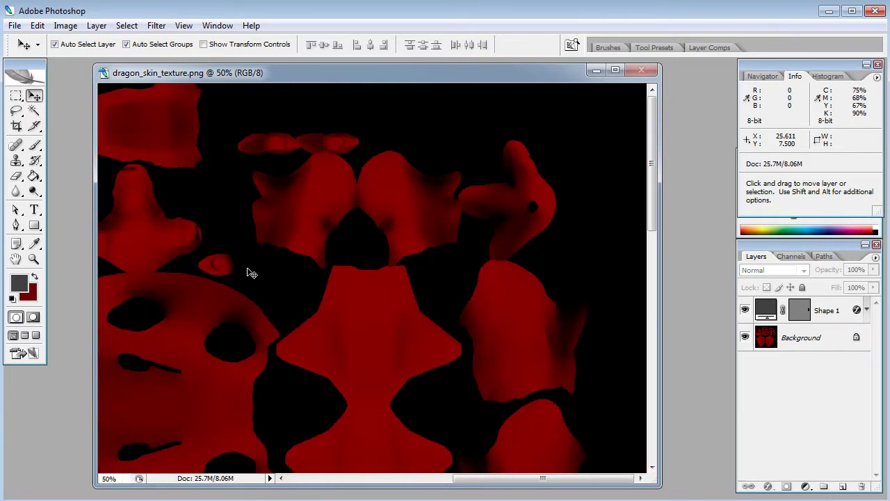
Trace a closed Pen-tool shape around the two joined top-centre texture pieces
left_click(16, 225)
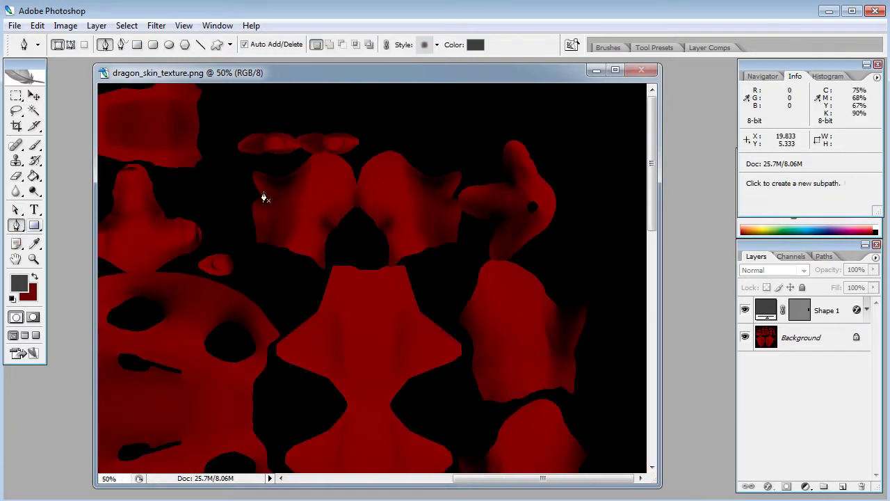
left_click(355, 167)
left_click(327, 153)
left_click(307, 157)
left_click(251, 263)
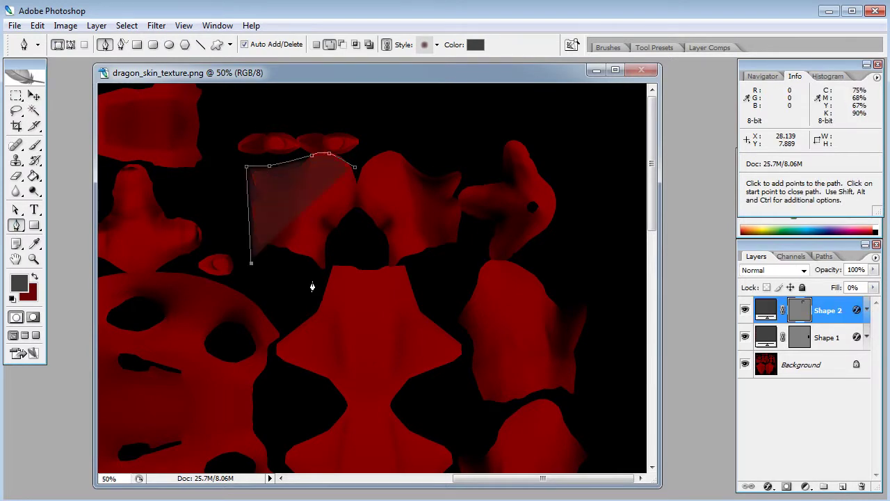
left_click(319, 279)
left_click(337, 255)
left_click(365, 247)
left_click(383, 263)
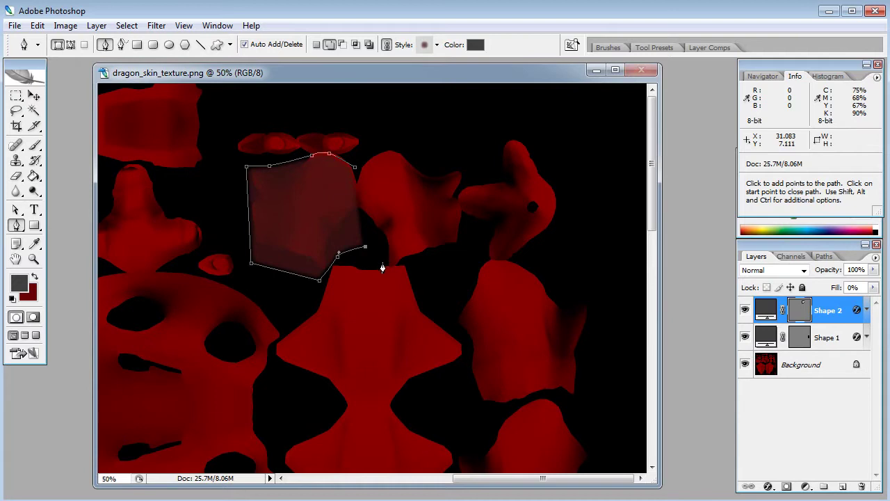
left_click(395, 265)
left_click(435, 255)
left_click(469, 240)
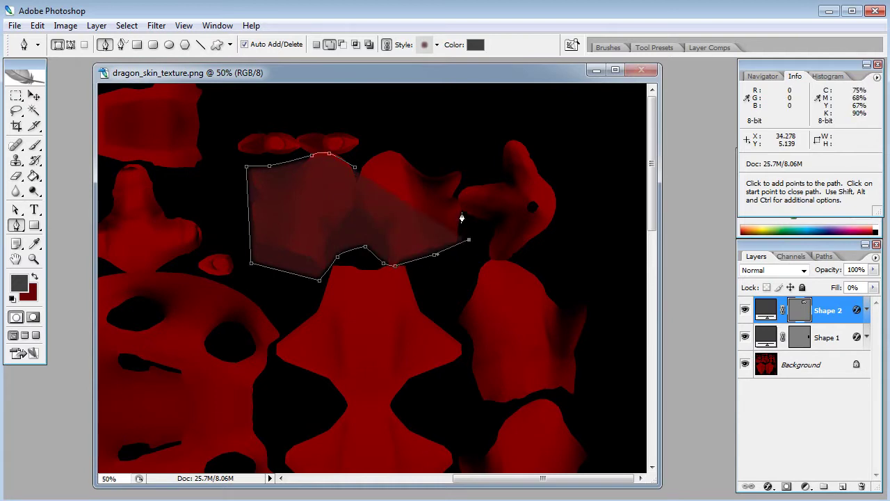
left_click(461, 210)
left_click(458, 197)
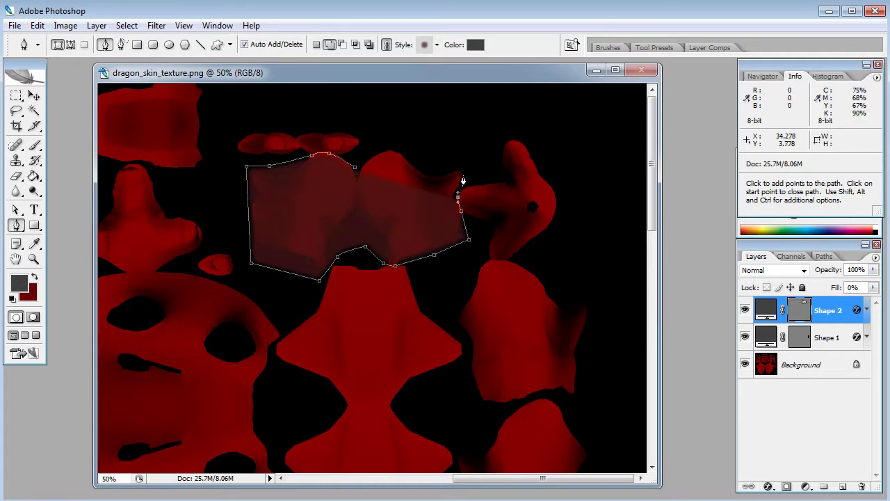
left_click(464, 174)
left_click_drag(409, 146, 386, 148)
left_click(356, 169)
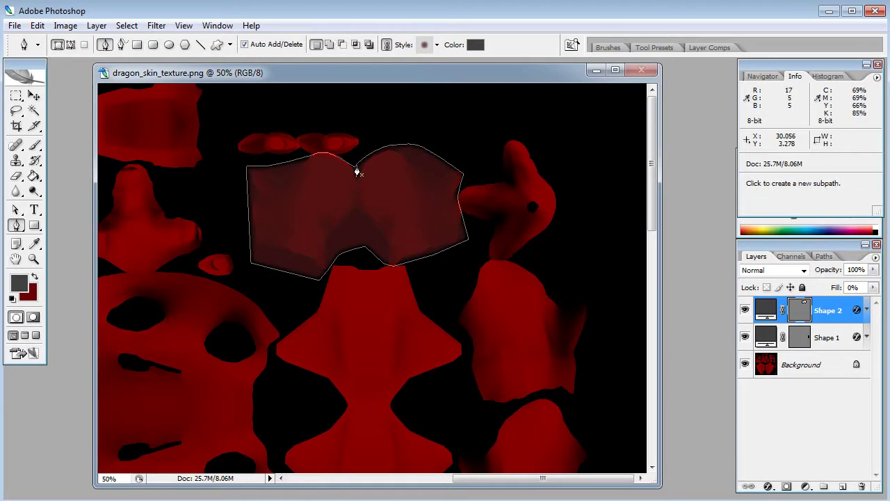
Remove Shape 2's inherited layer effect and raise its fill to 100%
key("a")
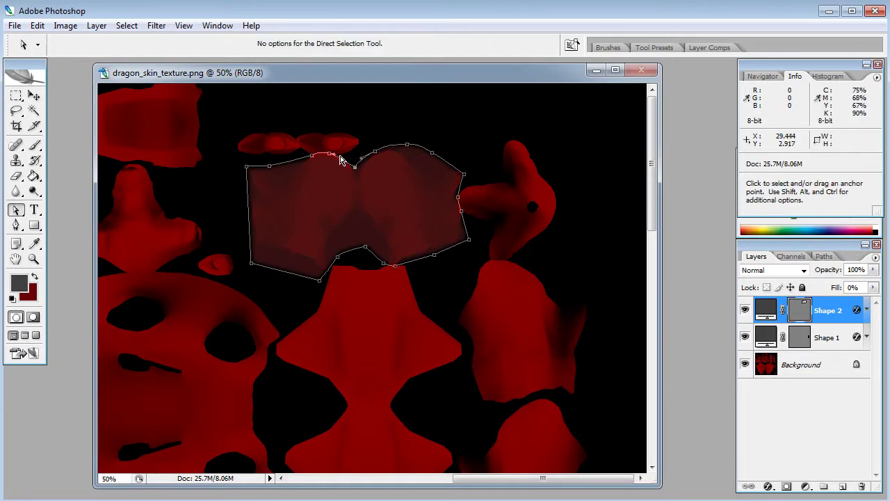
left_click(381, 135)
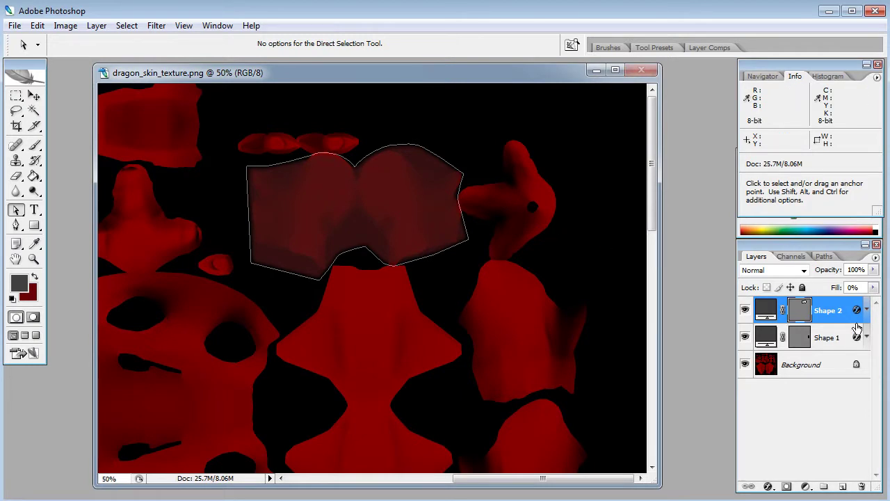
left_click_drag(552, 324, 494, 227)
left_click_drag(498, 223, 497, 251)
left_click_drag(857, 435, 861, 485)
left_click(874, 287)
left_click_drag(838, 308, 875, 300)
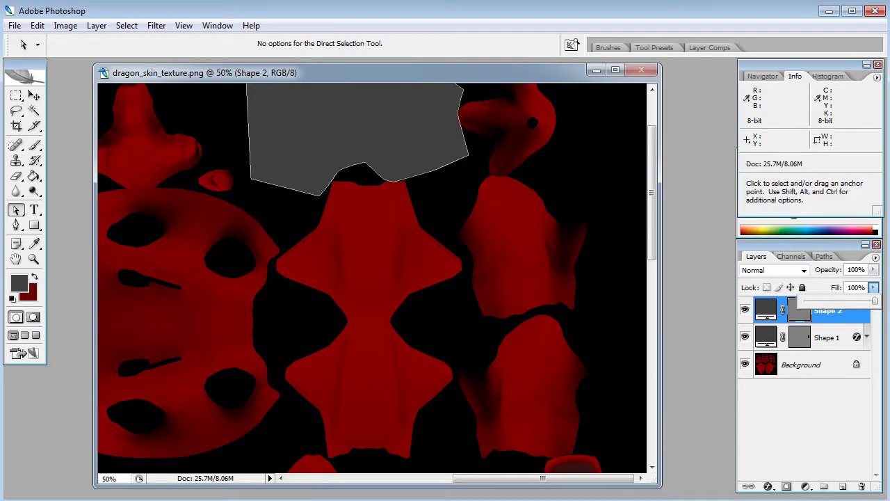
Fill Shape 2 with dark red 351111 sampled from the texture
double_click(766, 309)
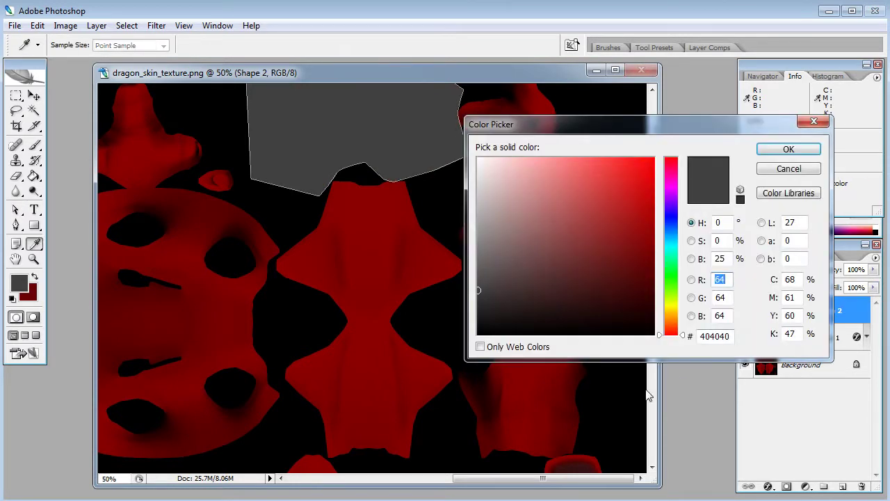
left_click(576, 461)
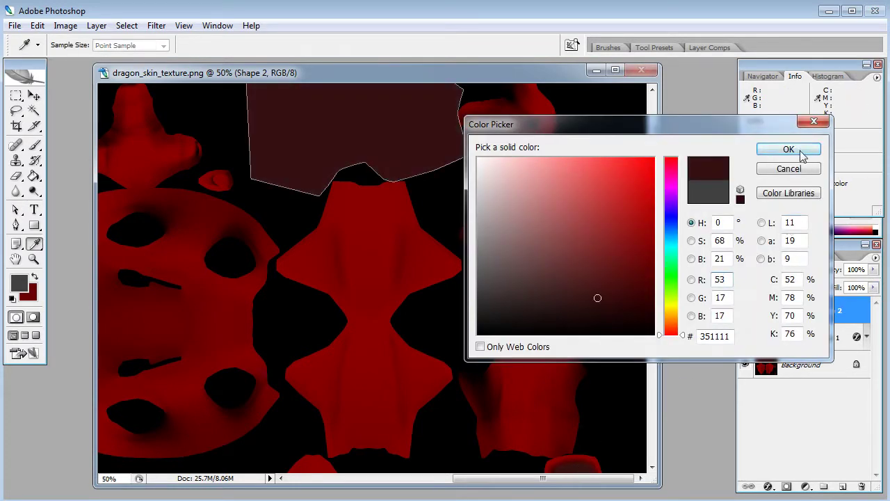
left_click(789, 148)
left_click_drag(657, 230, 657, 252)
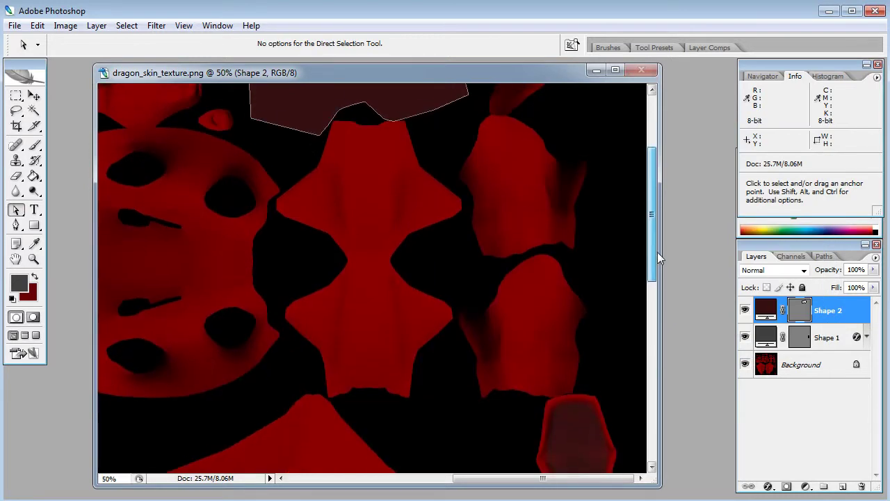
left_click(34, 244)
left_click(581, 422)
scroll(655, 285, "up", 2)
double_click(761, 310)
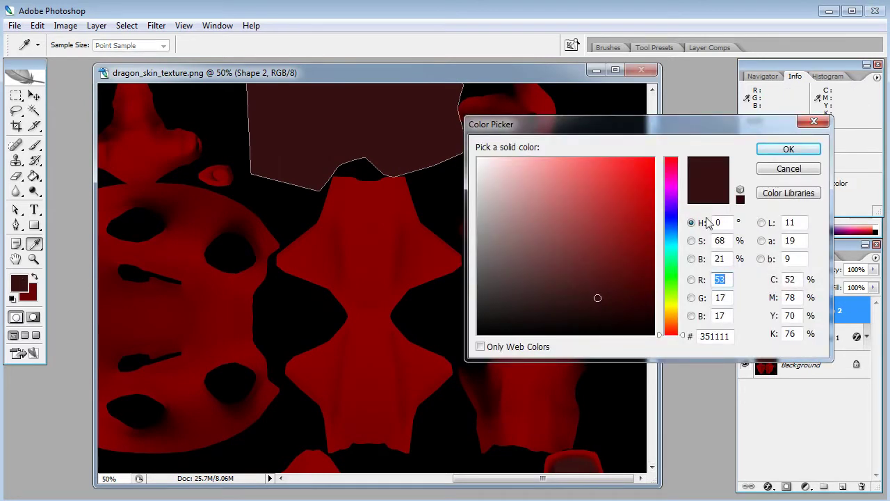
left_click(789, 149)
Deselect Shape 2 with the Move tool to hide its outline
scroll(653, 198, "up", 1)
scroll(653, 197, "up", 2)
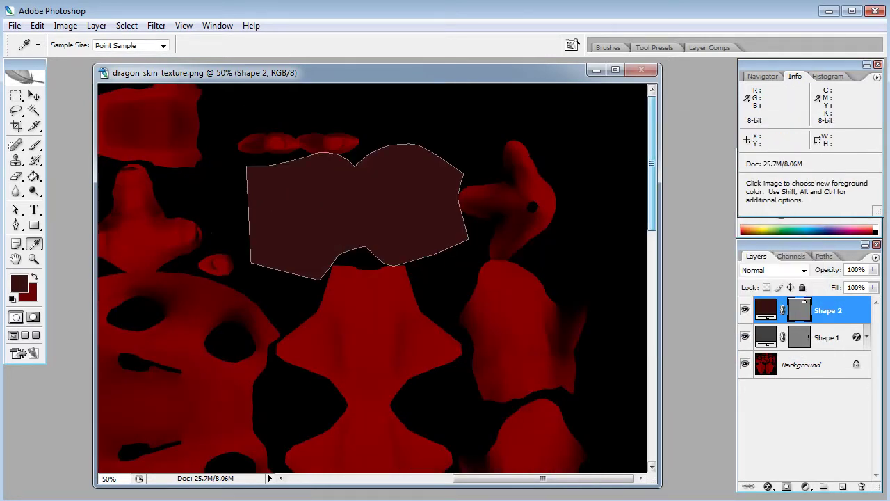
left_click(33, 95)
left_click(626, 237)
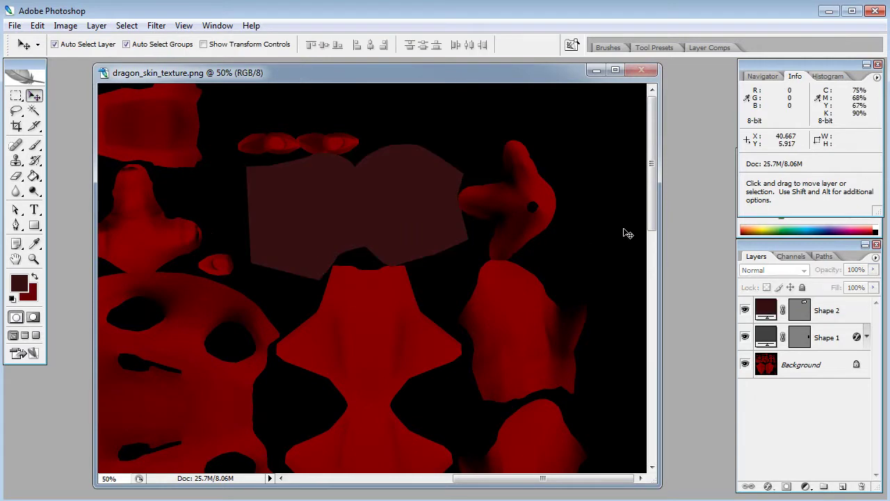
mouse_move(527, 478)
left_mouse_down()
mouse_move(348, 477)
mouse_move(543, 478)
left_mouse_up()
scroll(448, 292, "up", 1)
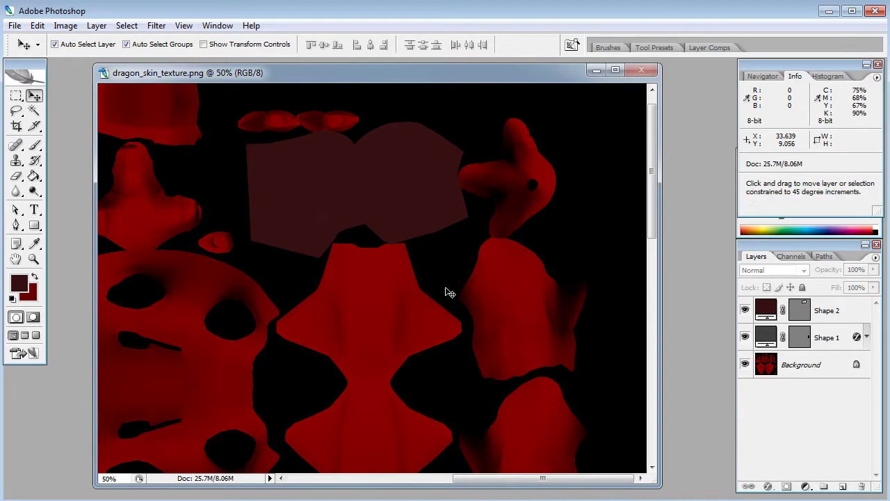
Export the texture via Save for Web as a quality-90 JPEG with _01 appended to its name
key("ctrl+alt+shift+s")
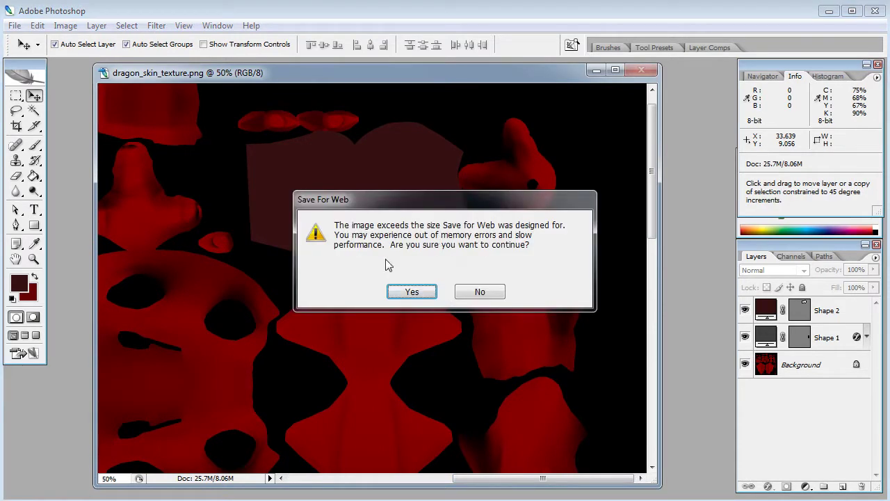
left_click(412, 294)
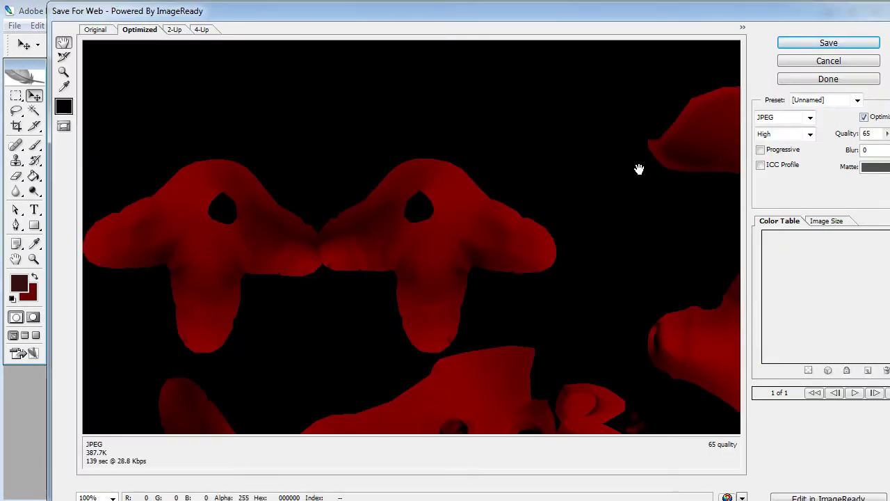
left_click_drag(888, 134, 876, 155)
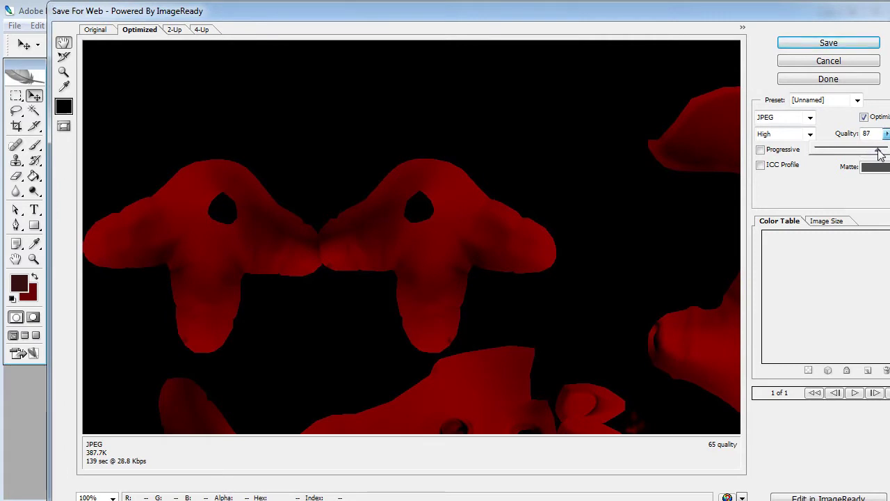
left_click(849, 45)
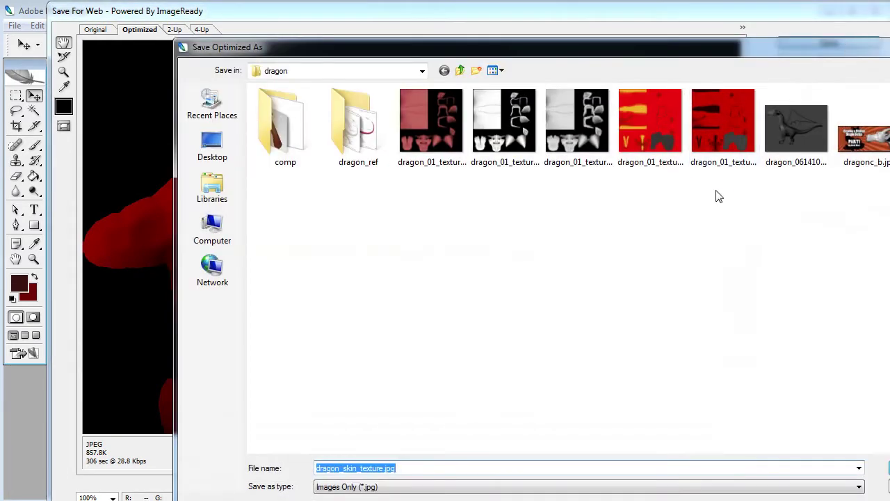
left_click(394, 470)
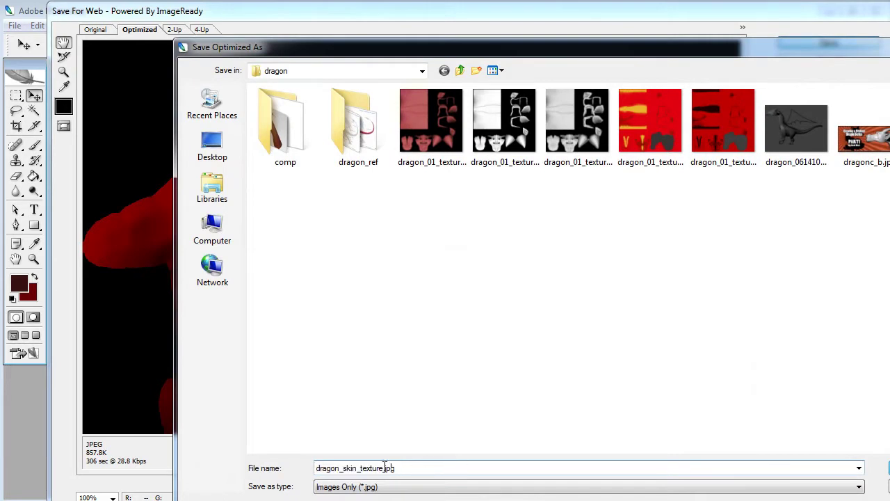
type("_01")
key("Return")
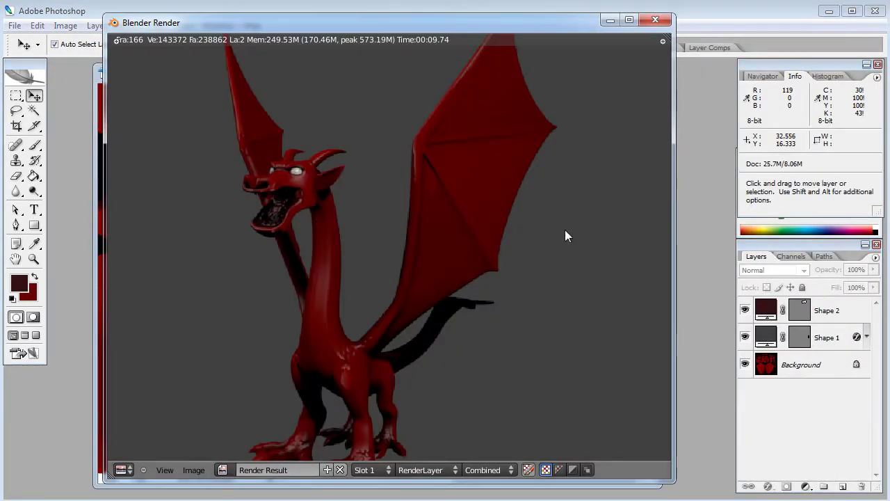
Check the dragon render and close the Blender Render window
left_click(539, 181)
scroll(538, 182, "down", 2)
scroll(539, 182, "up", 2)
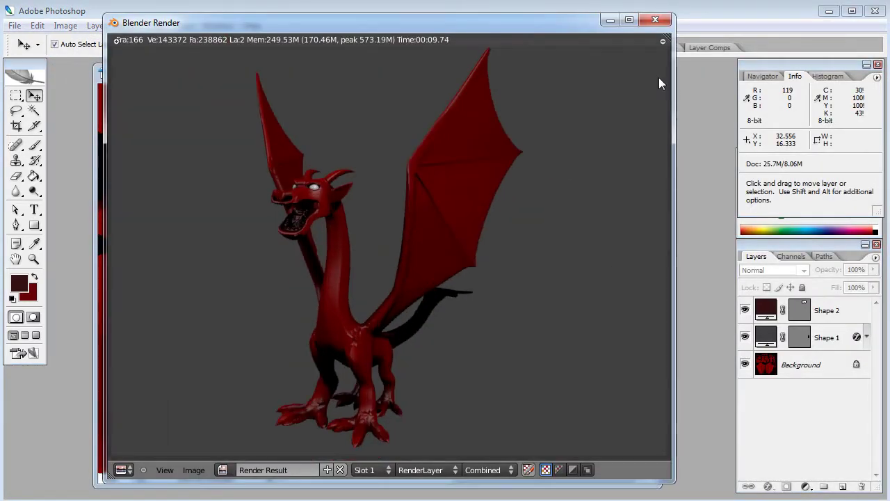
left_click(655, 19)
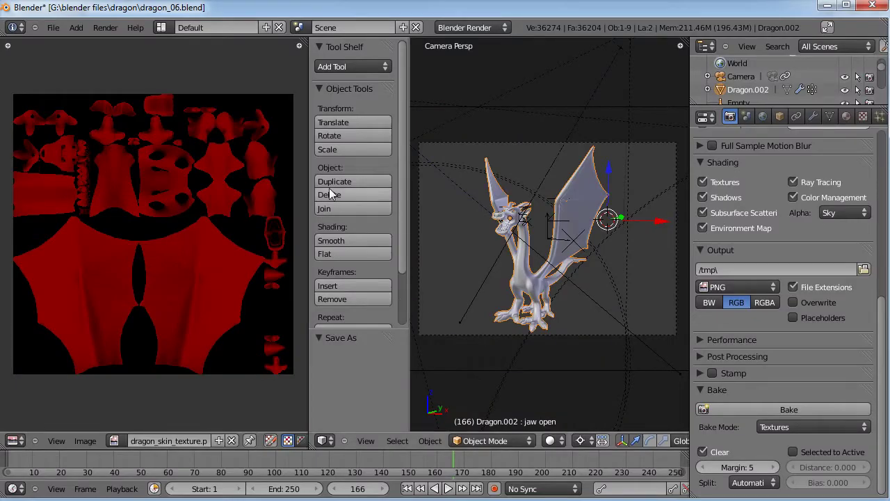
Unlink the red texture from the dragon's material and move the ao texture slot up one row
left_click_drag(307, 180, 22, 182)
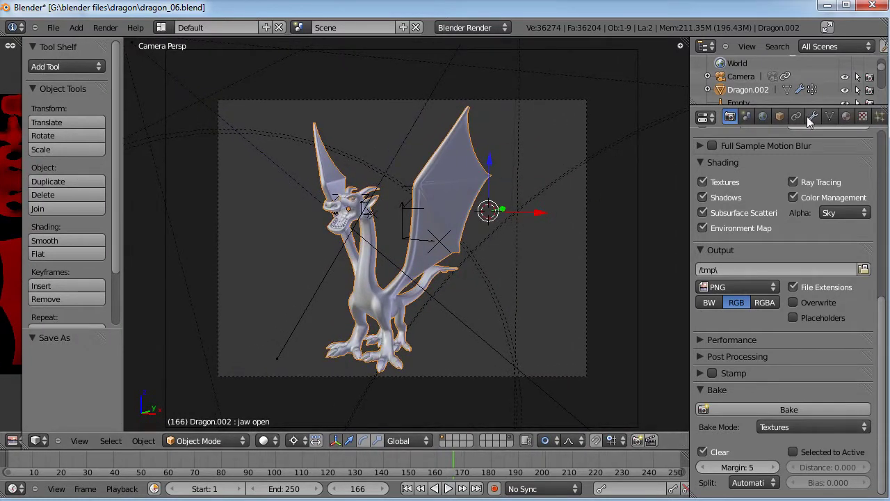
left_click(846, 116)
scroll(849, 116, "right", 2)
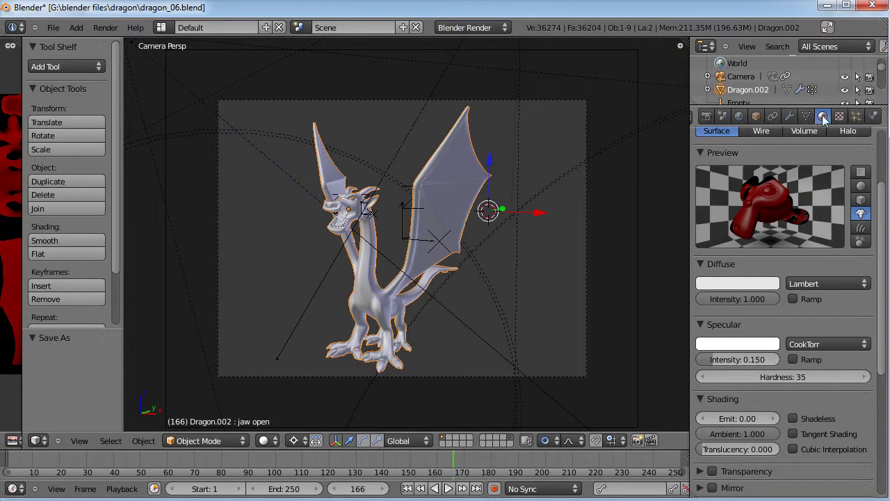
left_click(839, 116)
left_click(748, 184)
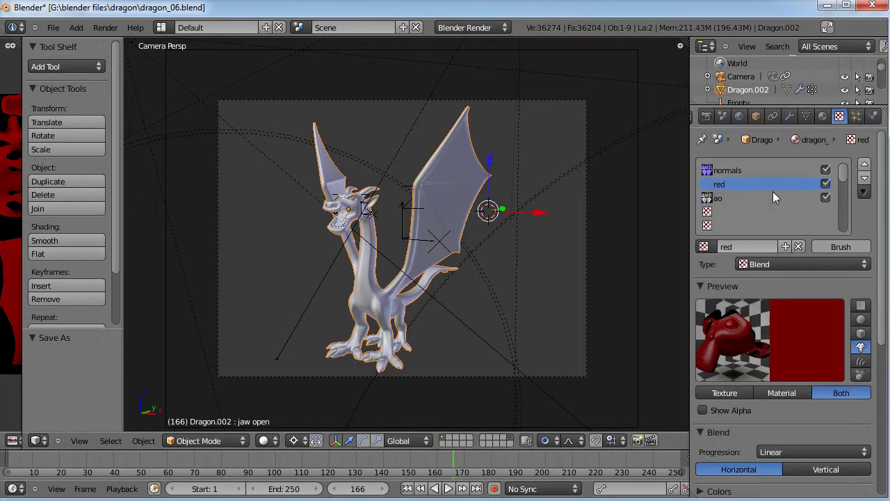
left_click(799, 247)
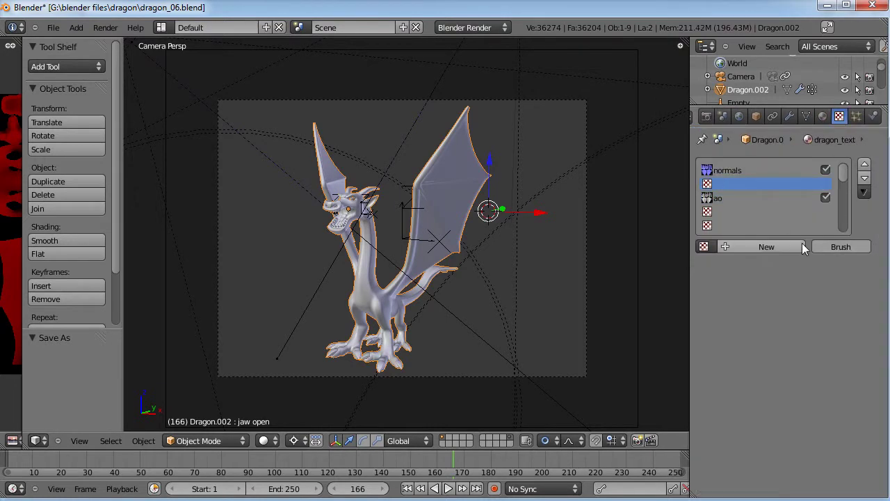
left_click(717, 200)
left_click(865, 165)
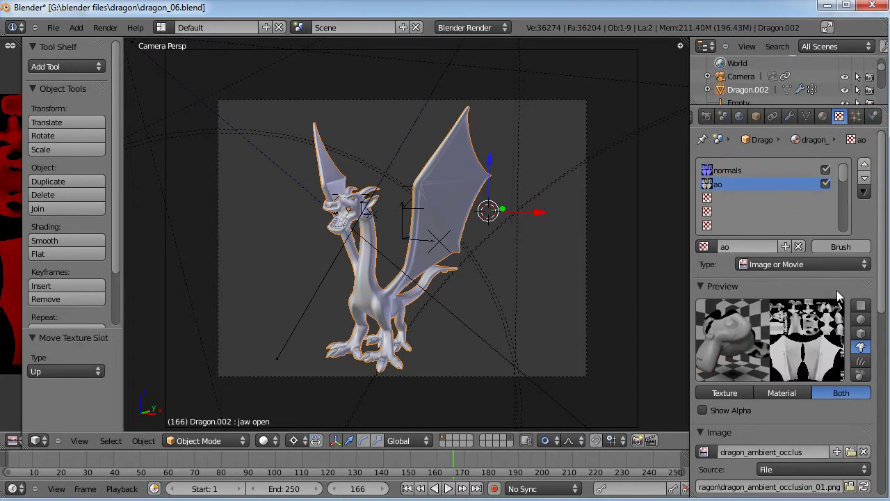
Load dragon_skin_texture_01.jpg as the ao texture's image
scroll(798, 418, "down", 3)
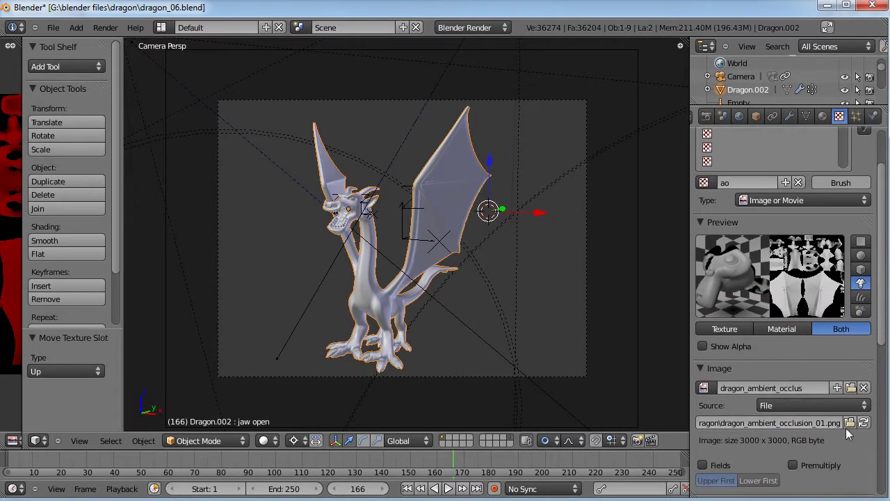
left_click(851, 423)
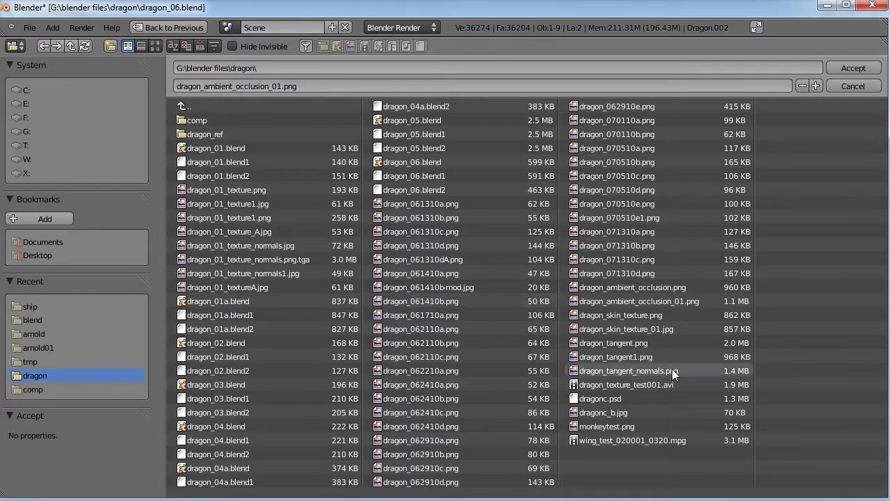
left_click(668, 325)
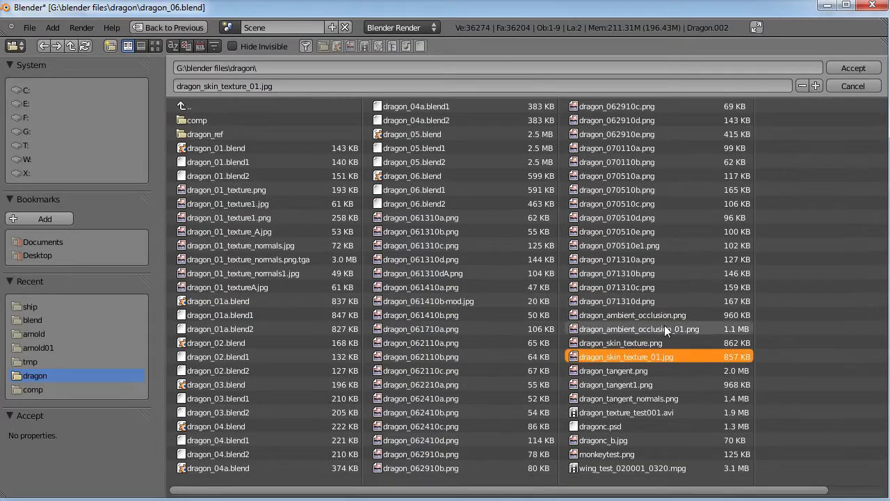
left_click(835, 68)
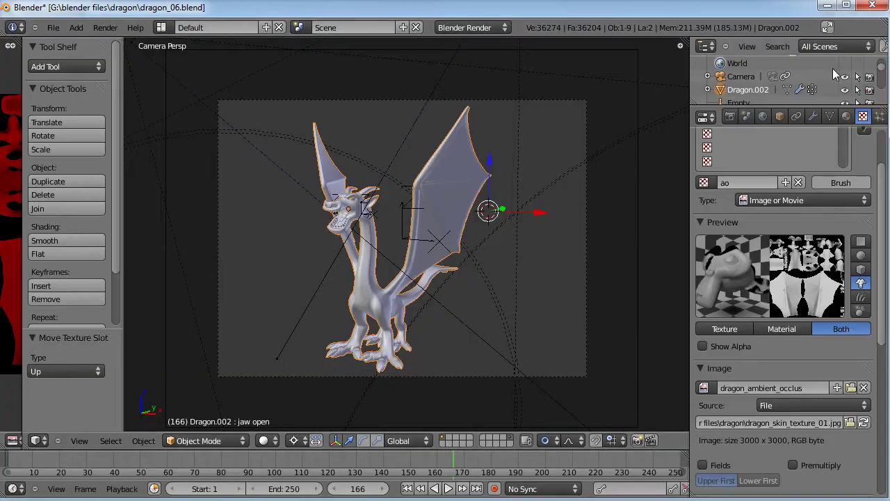
Set the ao texture's blend type to Mix and save over the blend file
scroll(785, 368, "down", 4)
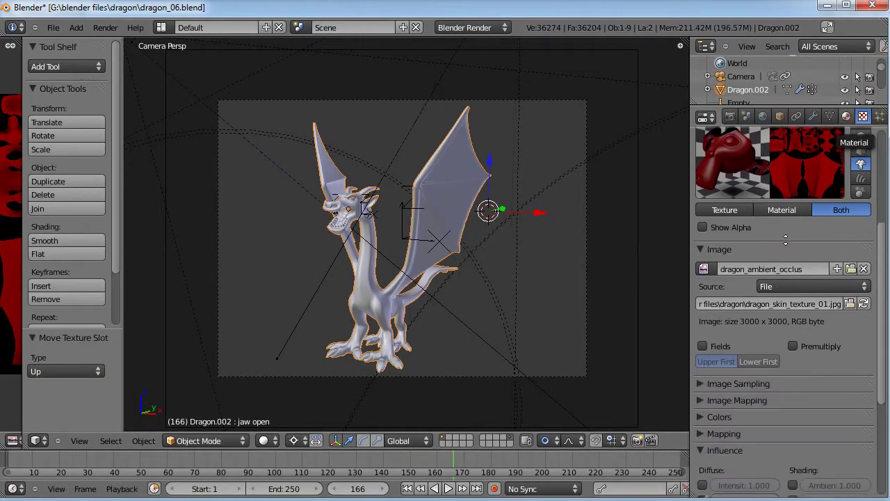
left_click(703, 424)
left_click(702, 424)
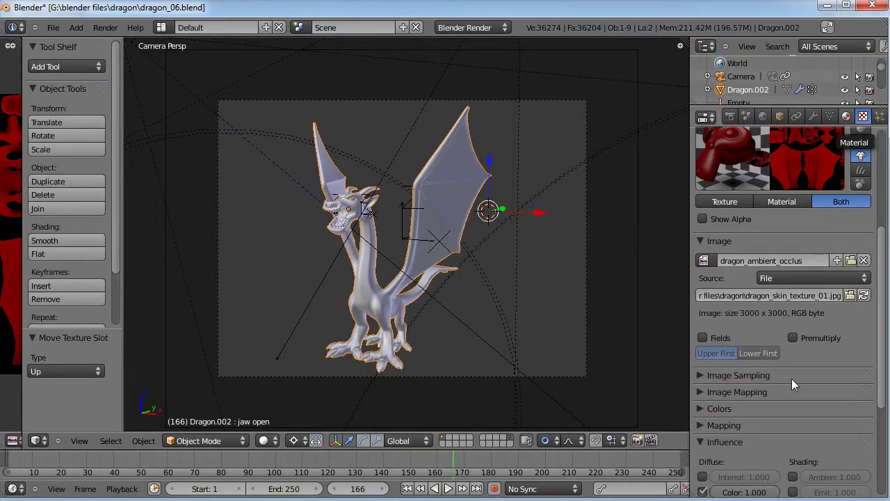
scroll(793, 384, "down", 5)
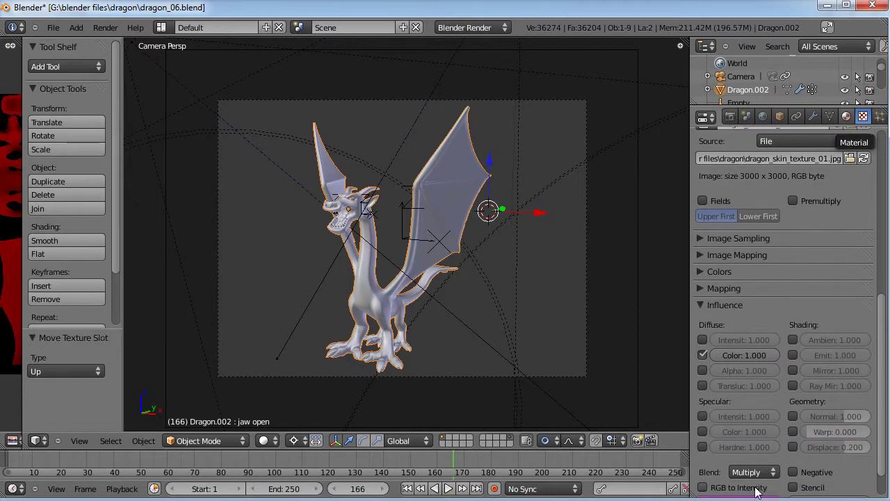
left_click(755, 473)
left_click(744, 458)
scroll(777, 463, "up", 7)
scroll(776, 462, "up", 1)
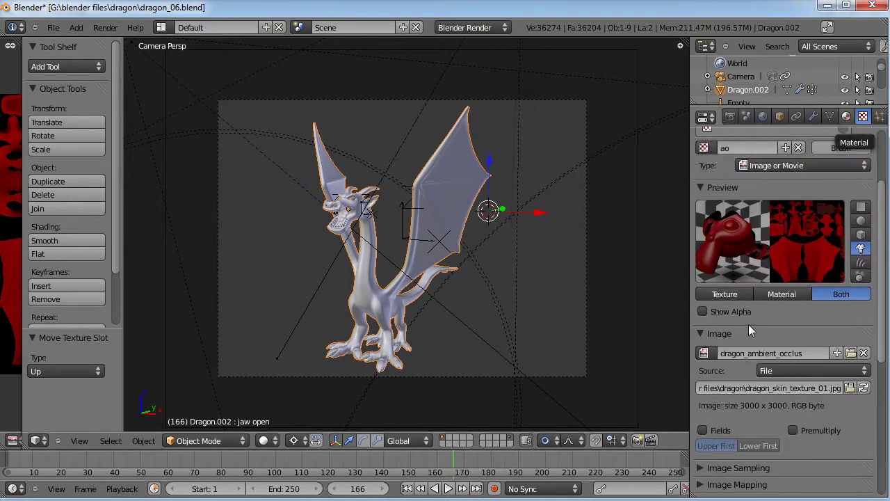
key("ctrl+s")
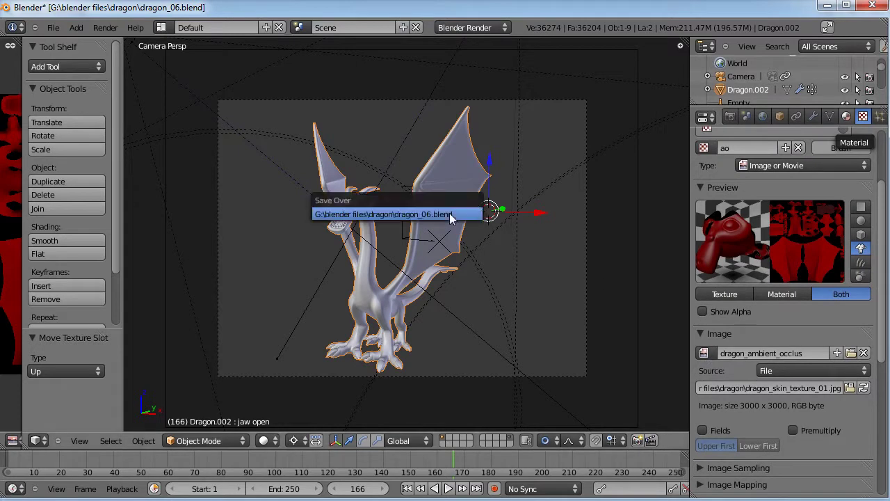
left_click(449, 213)
Render the frame and zoom around the result to inspect the red skin's dark blotches
key("F12")
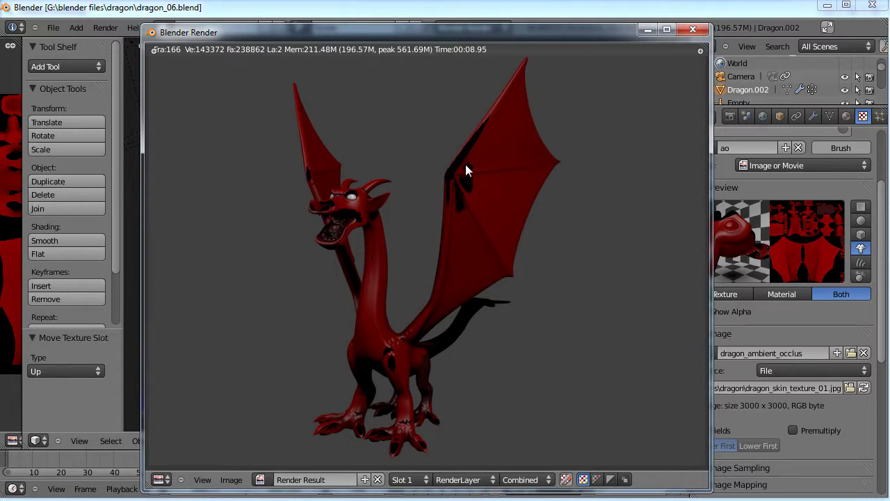
scroll(367, 215, "down", 1)
scroll(366, 215, "up", 3)
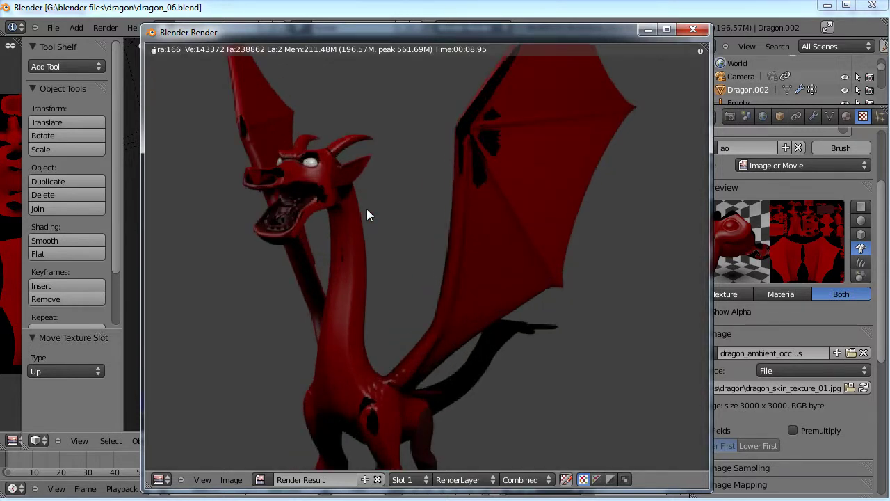
scroll(278, 221, "down", 2)
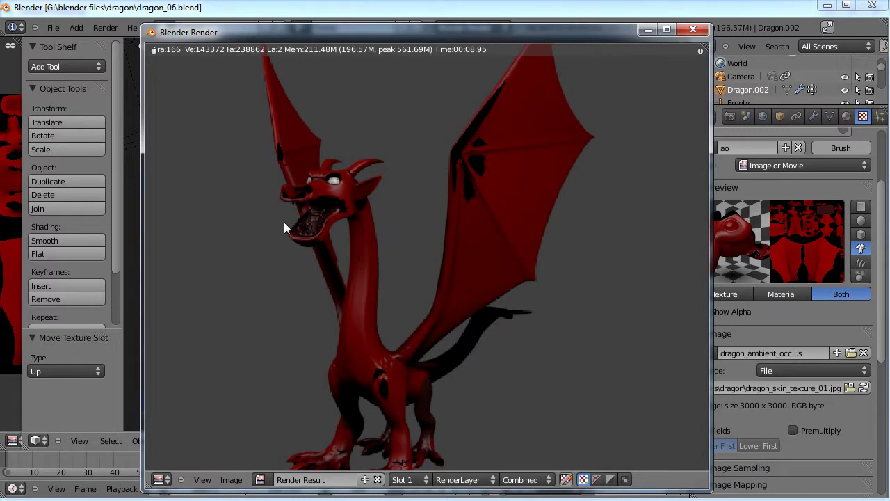
scroll(284, 221, "down", 1)
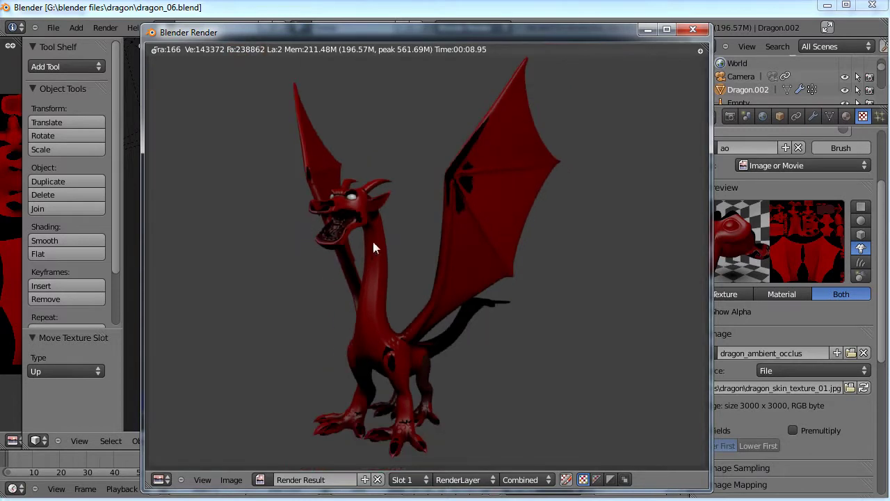
left_click(456, 211)
Enable world Ambient Occlusion, show only the dragon's layer, and render the frame again
key("Escape")
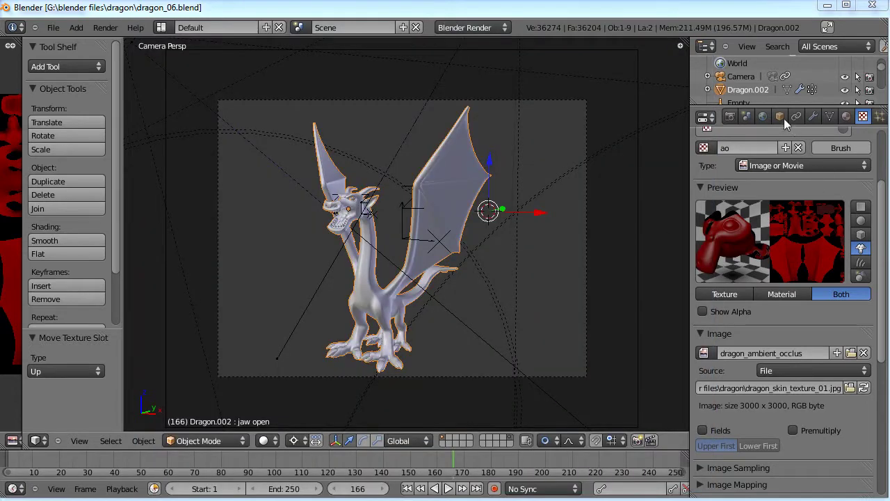
left_click(762, 117)
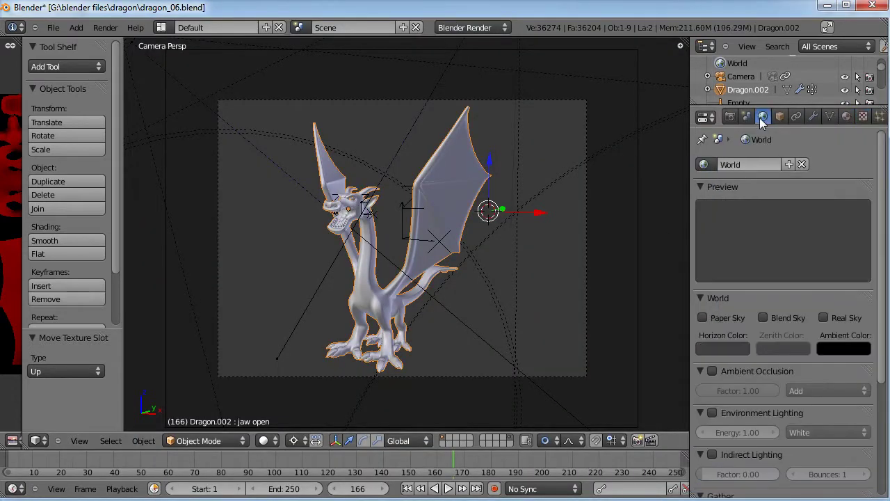
left_click(713, 371)
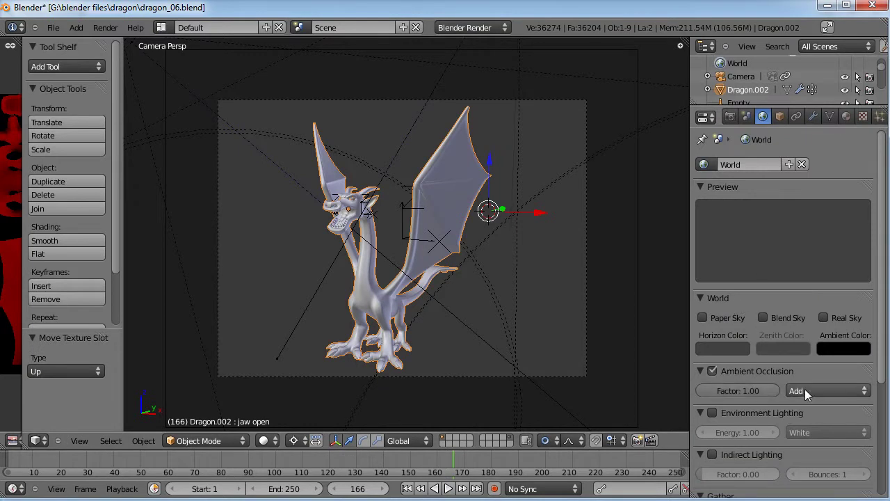
left_click(511, 437)
key("F12")
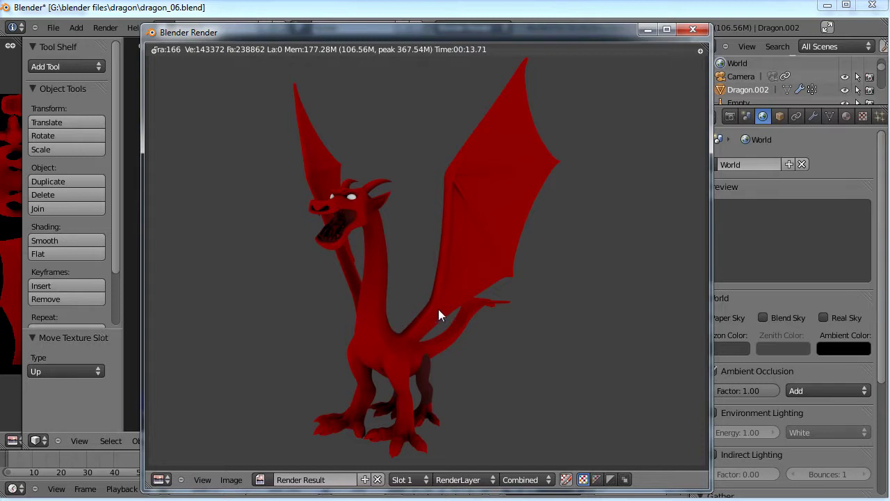
Close the render, delete the Shape 2 layer from the skin texture, and pan the canvas
key("Escape")
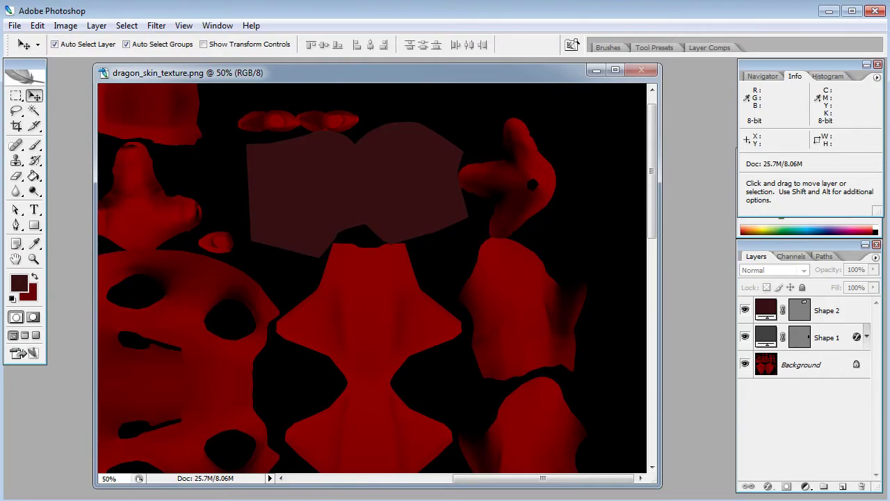
left_click(356, 187)
key("Delete")
left_click_drag(373, 195, 501, 304)
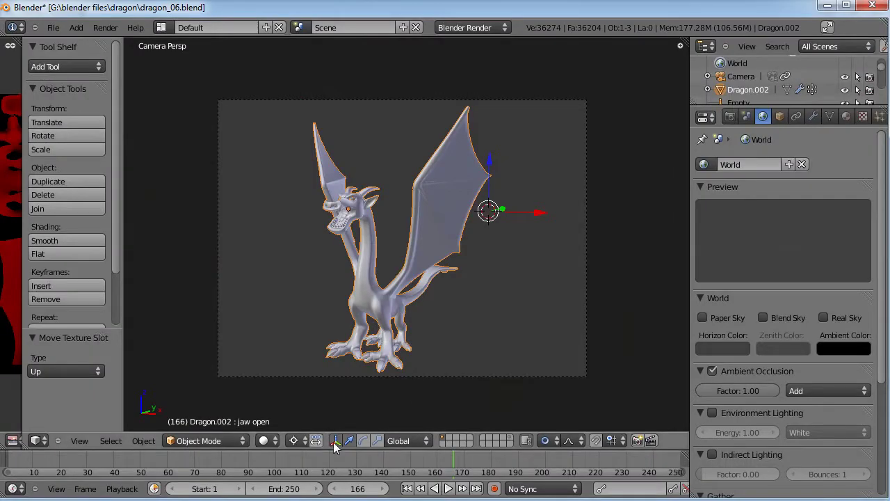
Switch viewport shading to Textured and orbit to face the dragon's front
left_click(400, 441)
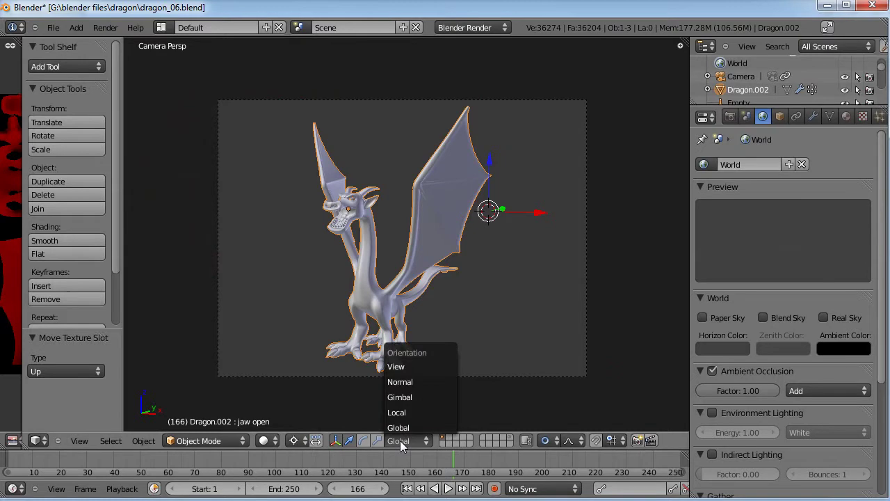
left_click(266, 440)
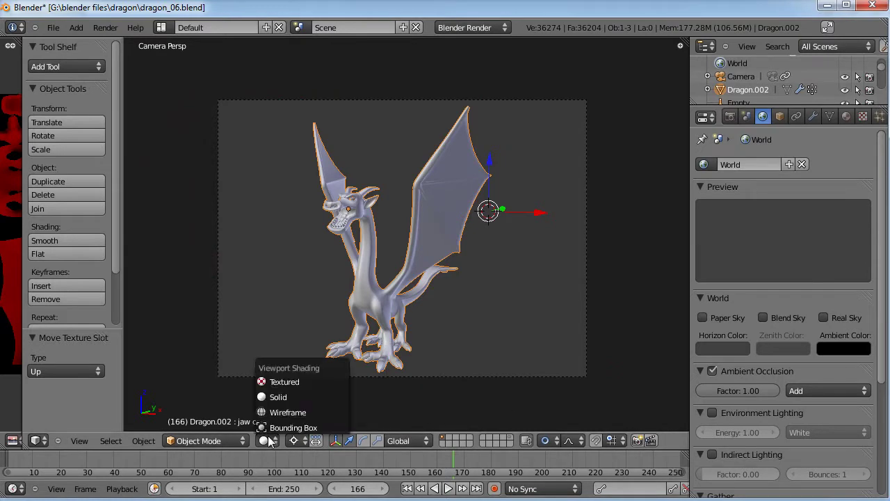
left_click(322, 383)
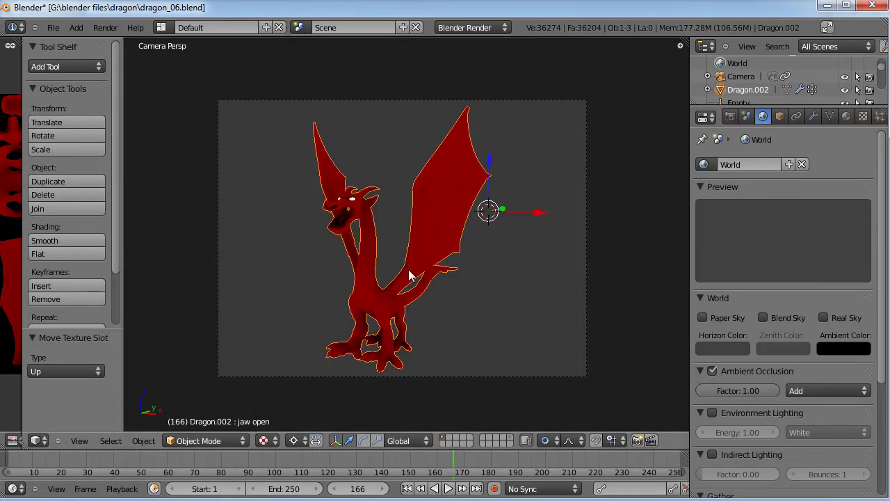
scroll(408, 278, "up", 4)
middle_click_drag(338, 254, 412, 274)
scroll(432, 281, "up", 5)
scroll(449, 286, "down", 4)
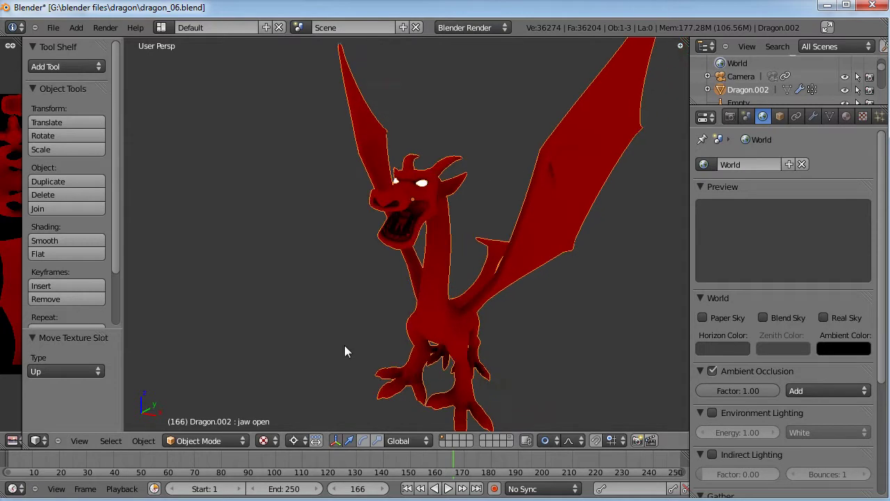
Enter Texture Paint mode and pick a dark red brush colour
left_click(215, 441)
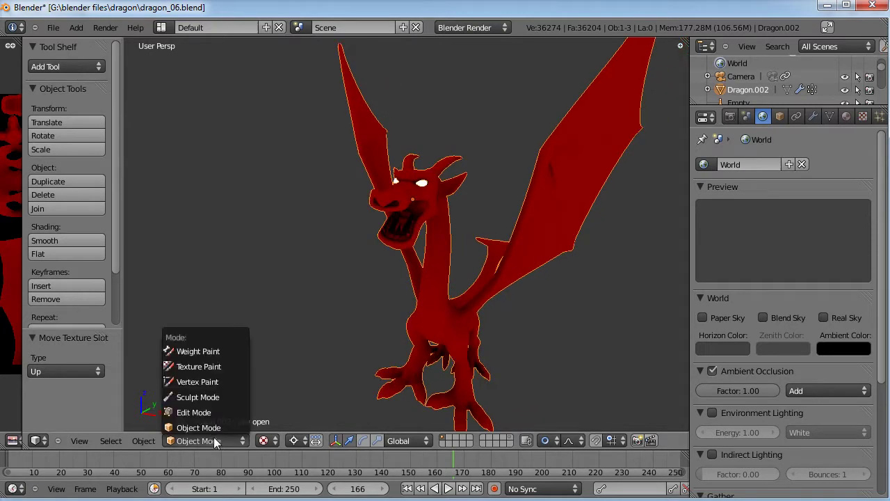
left_click(224, 369)
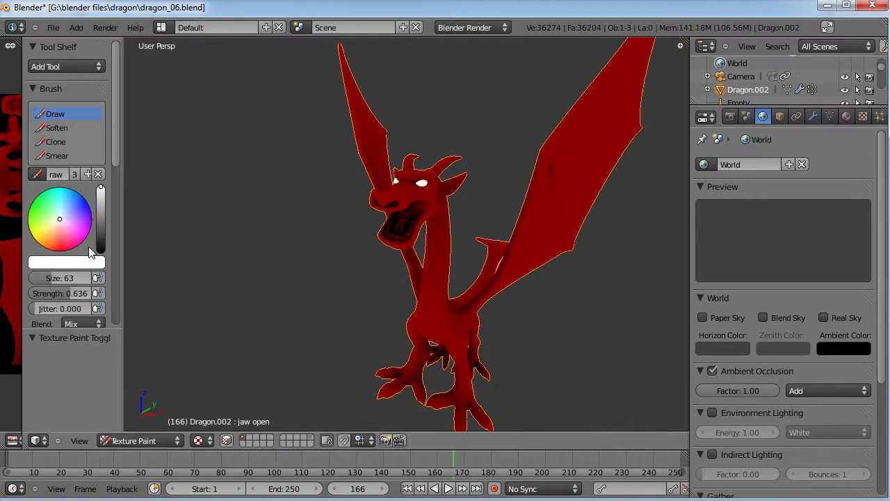
left_click_drag(63, 230, 59, 248)
mouse_move(103, 222)
left_mouse_down()
mouse_move(103, 200)
mouse_move(103, 208)
left_mouse_up()
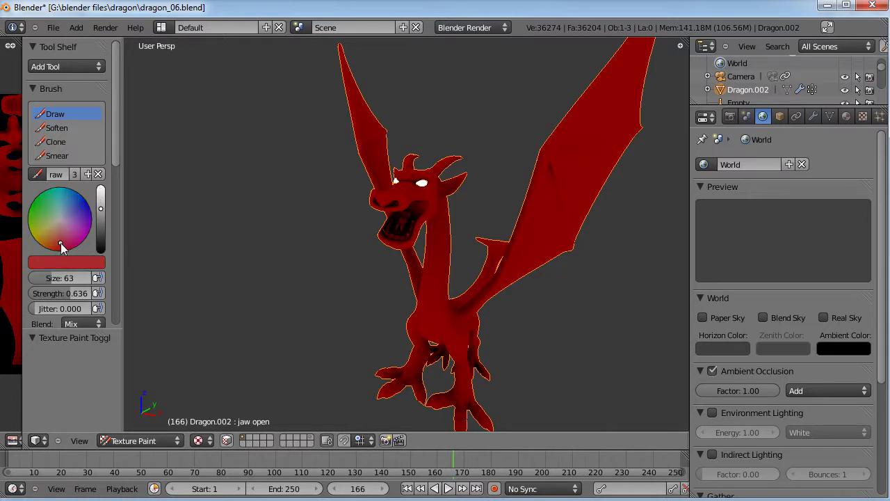
scroll(449, 258, "up", 10)
scroll(450, 263, "down", 8)
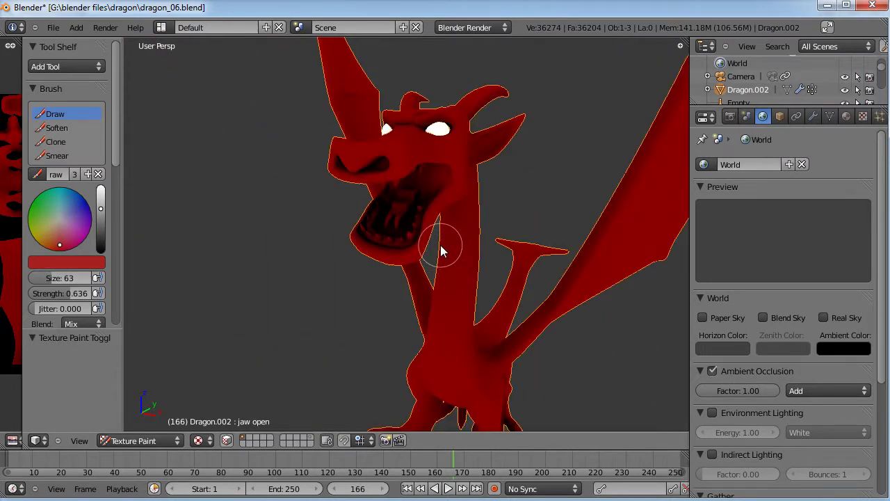
scroll(441, 247, "up", 8)
scroll(415, 177, "up", 6)
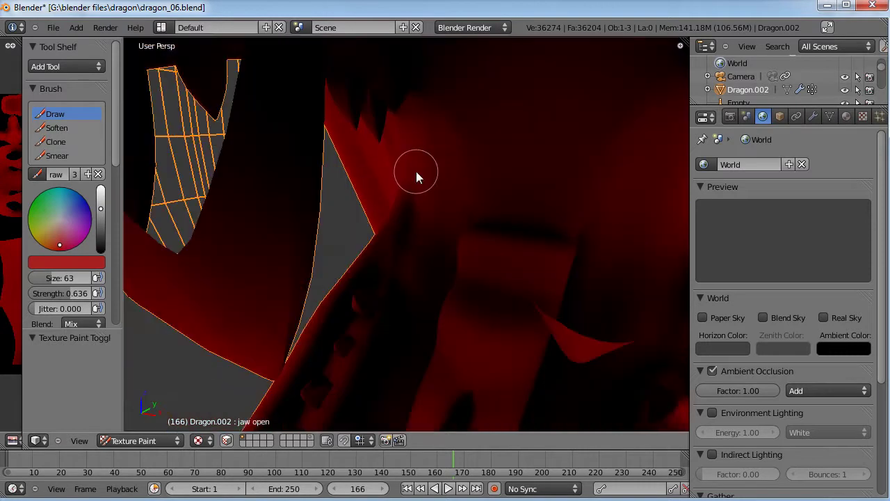
scroll(414, 170, "up", 3)
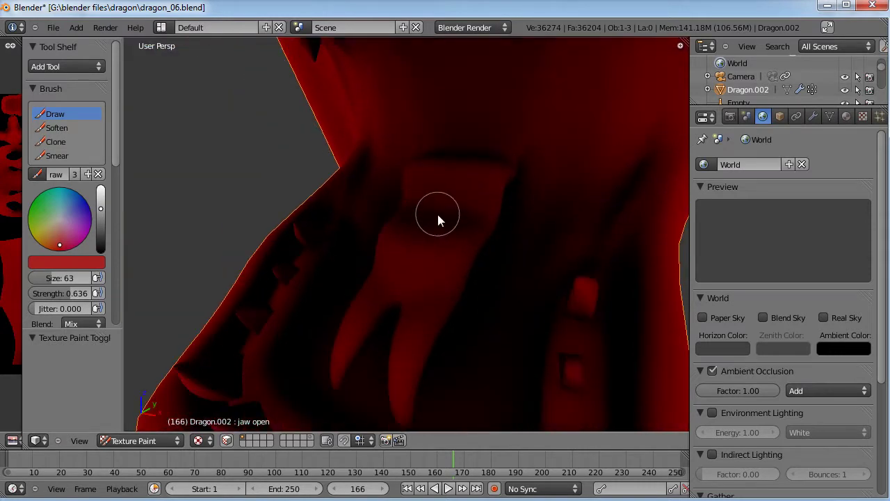
Paint two red dabs inside the dragon's mouth and widen the image editor
left_click(459, 239)
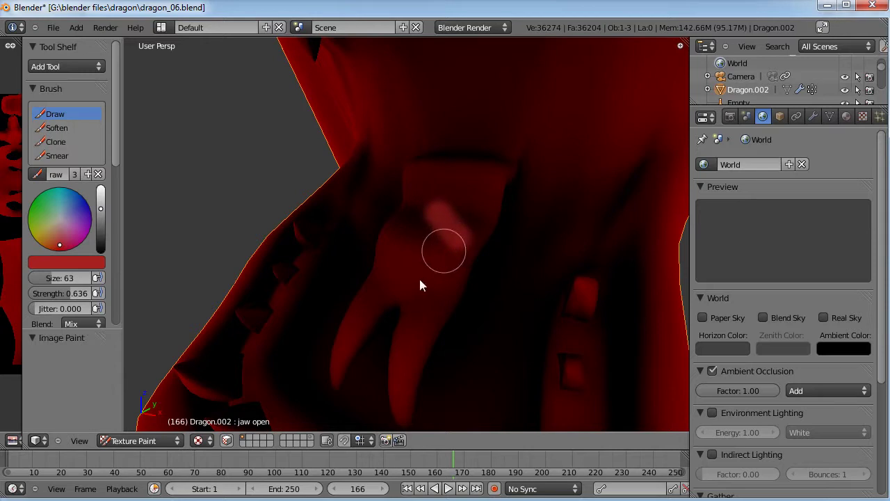
left_click(444, 250)
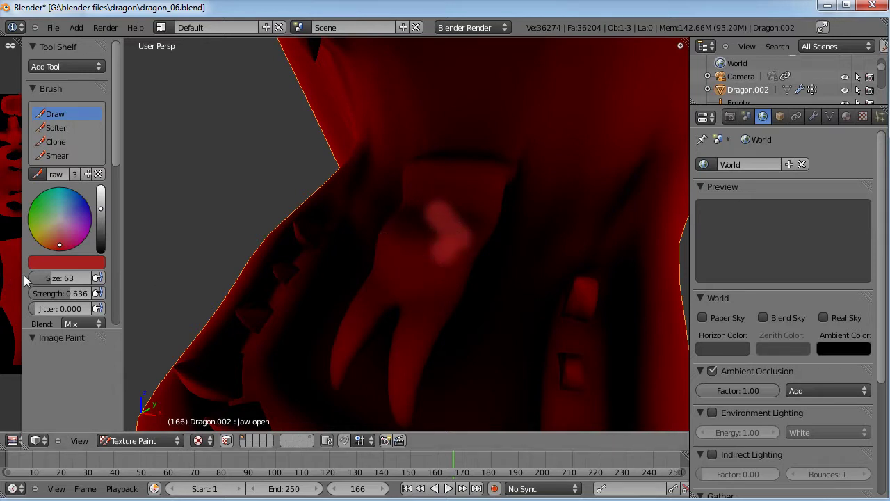
left_click_drag(23, 276, 322, 266)
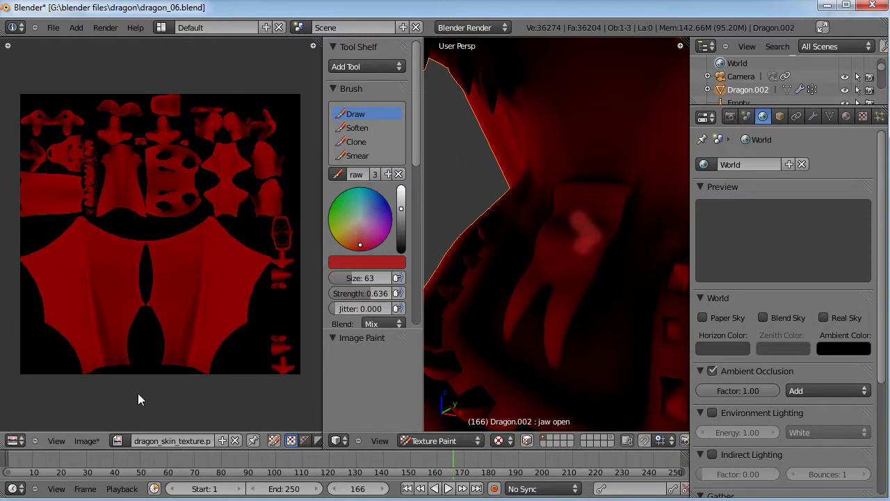
Turn on Image Painting for the skin texture and zoom in on its mouth area
left_click(87, 441)
mouse_move(55, 444)
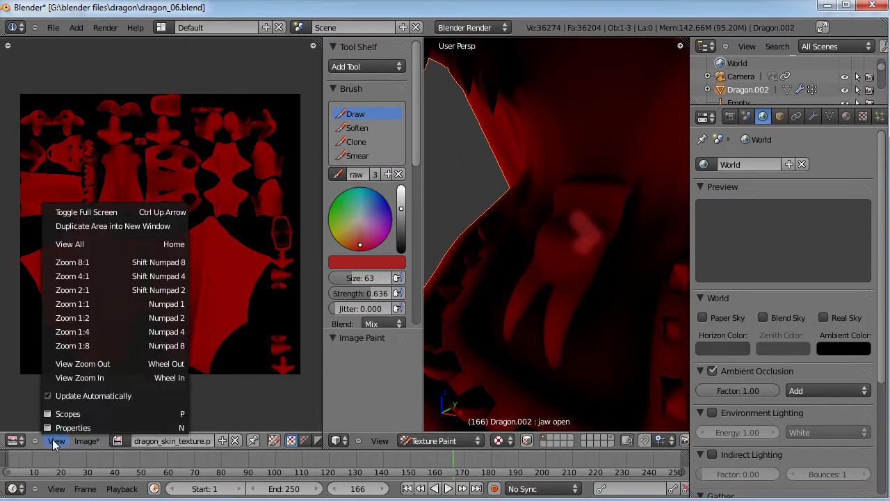
mouse_move(83, 445)
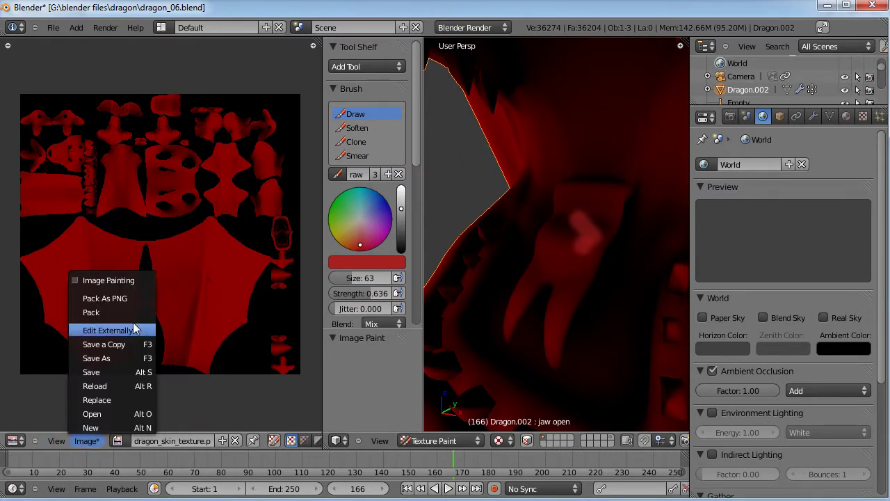
left_click(75, 281)
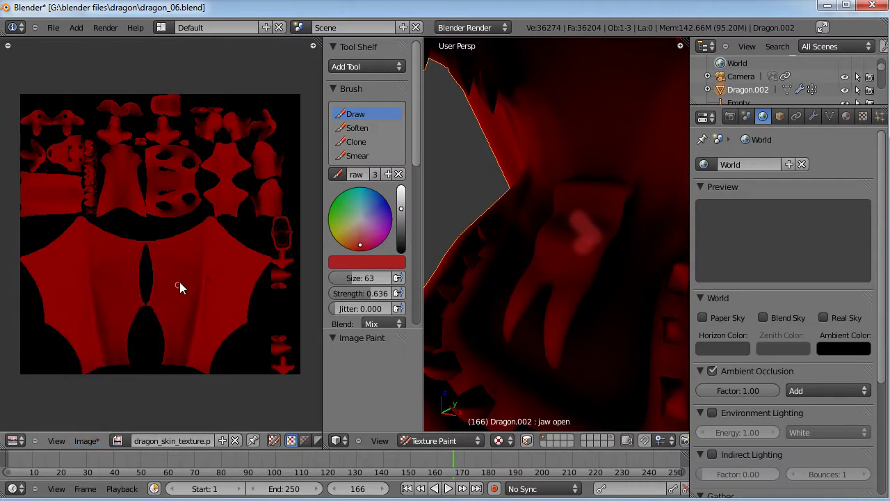
scroll(194, 198, "up", 2)
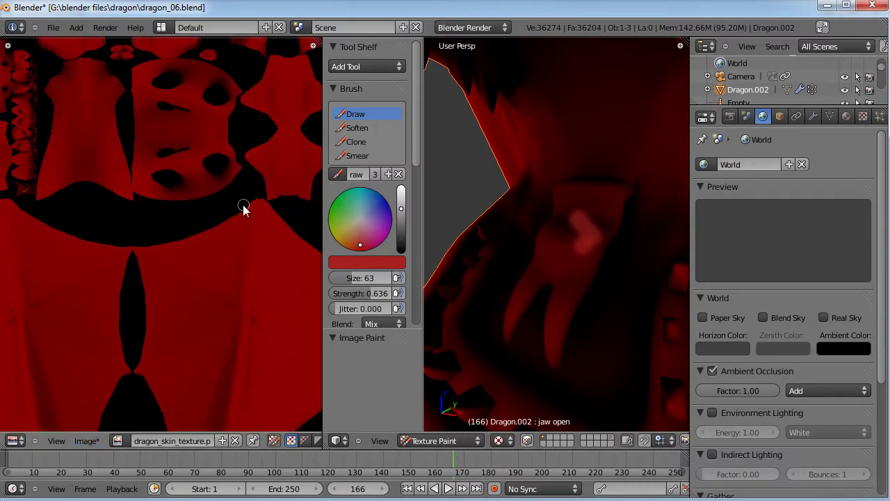
scroll(35, 202, "up", 3)
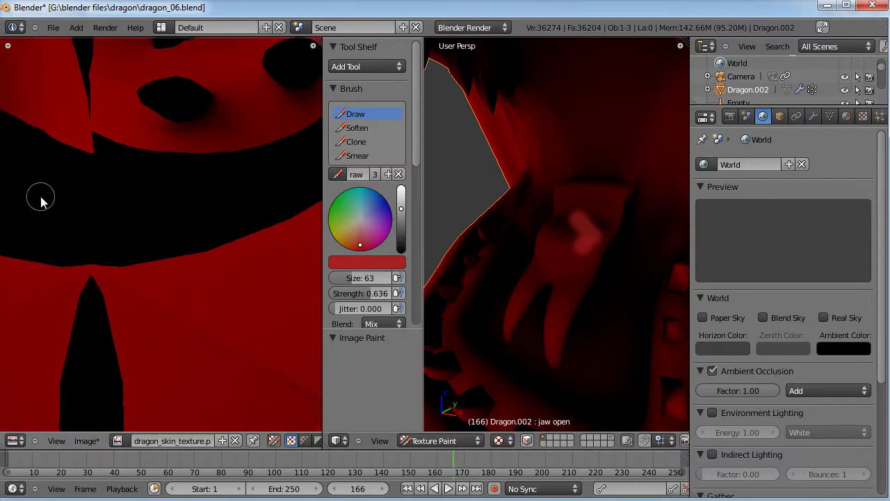
middle_click_drag(147, 175, 143, 229)
scroll(143, 227, "up", 3)
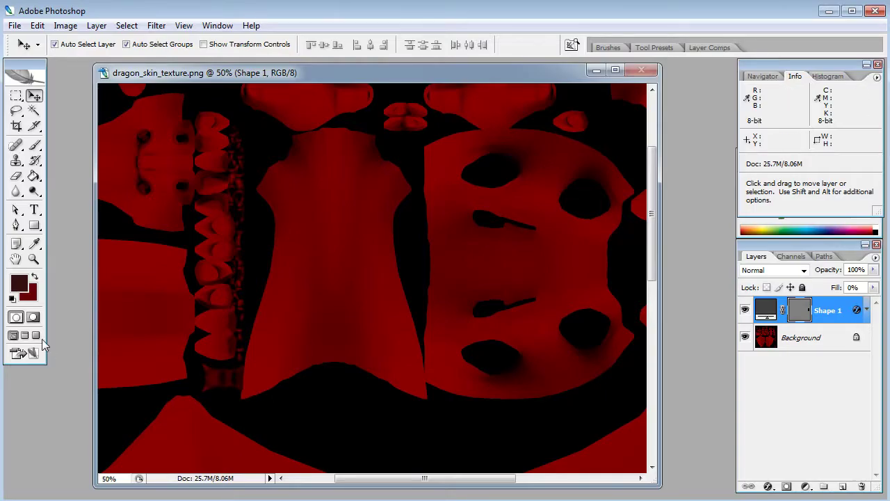
Zoom in on the dark band and trace it as a closed shape with the Pen tool
left_click(35, 259)
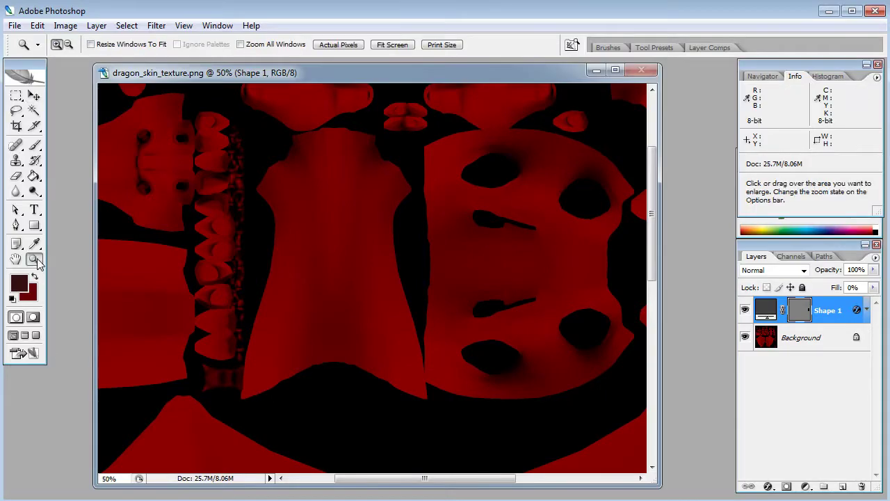
left_click_drag(278, 338, 183, 410)
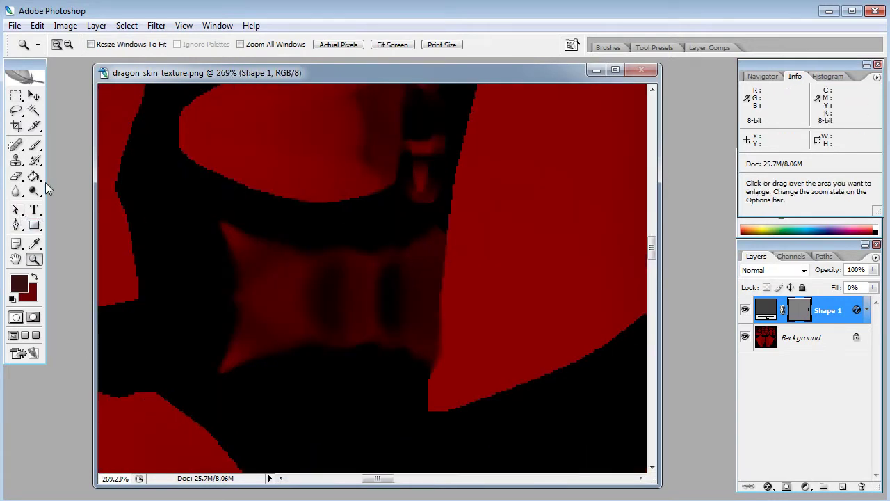
left_click(16, 224)
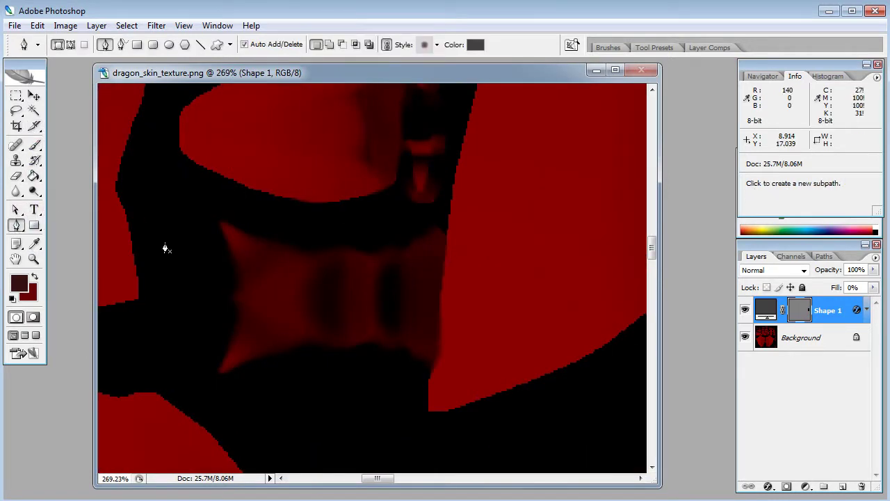
left_click(199, 203)
left_click(303, 231)
left_click(399, 225)
left_click_drag(437, 220, 447, 236)
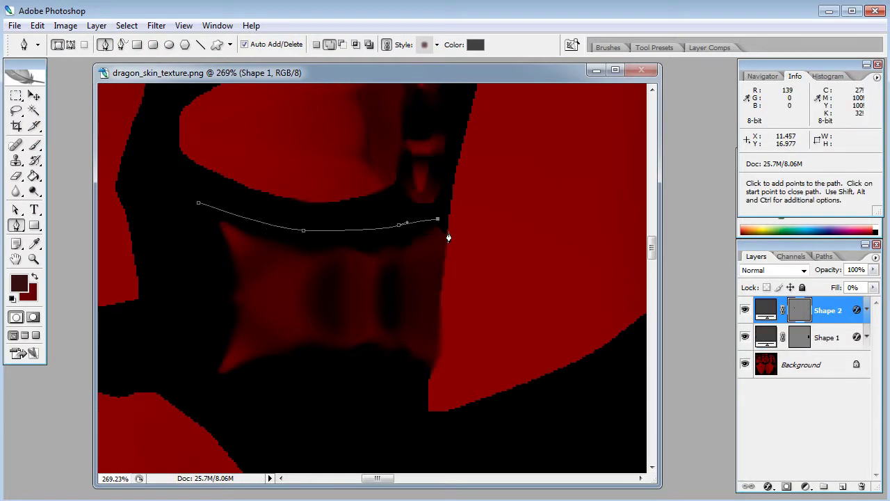
left_click(441, 301)
left_click(440, 345)
left_click(432, 370)
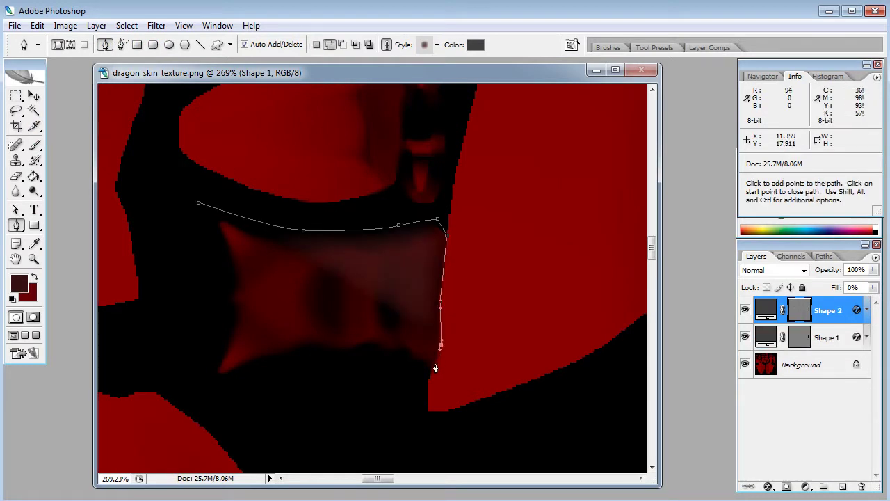
left_click(367, 362)
left_click(299, 374)
left_click(235, 392)
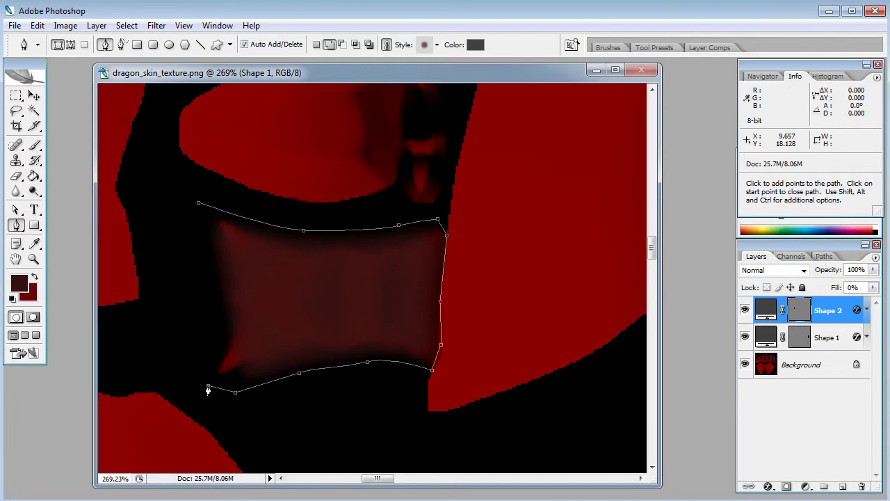
left_click(208, 386)
left_click(198, 203)
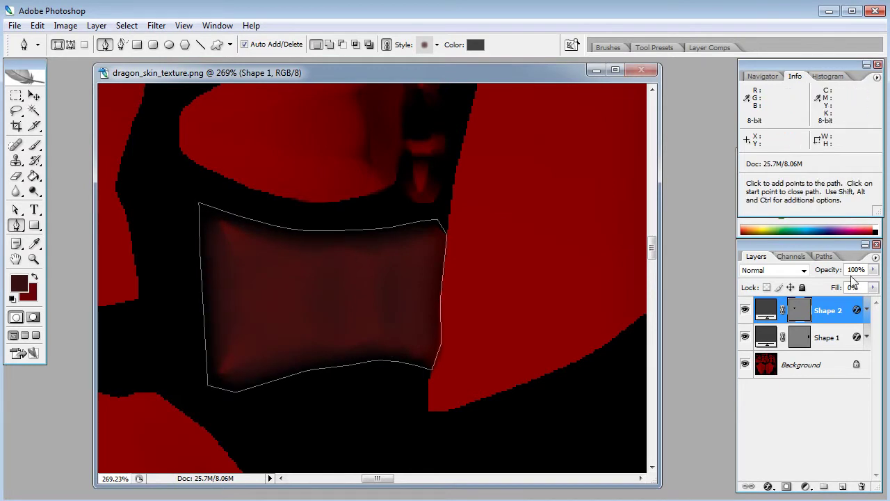
Remove Shape 2's Inner Glow and give it a dark red 351111 fill colour
left_click(868, 311)
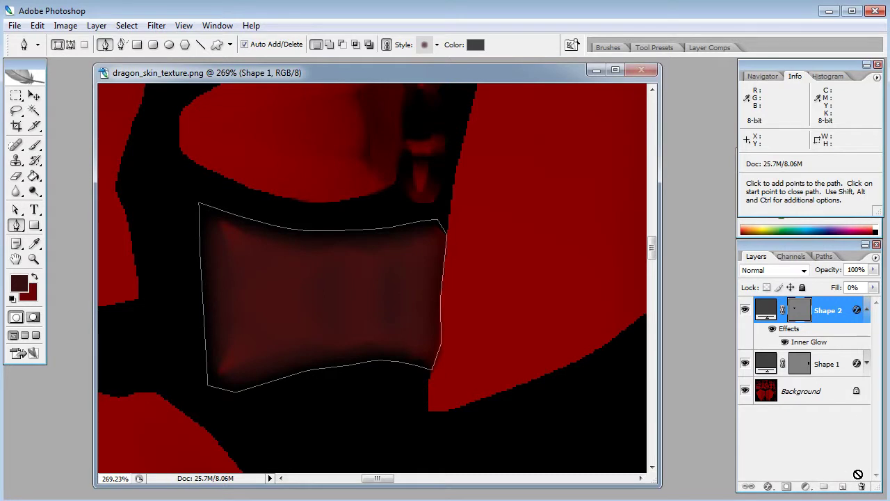
left_click_drag(857, 474, 861, 486)
double_click(771, 313)
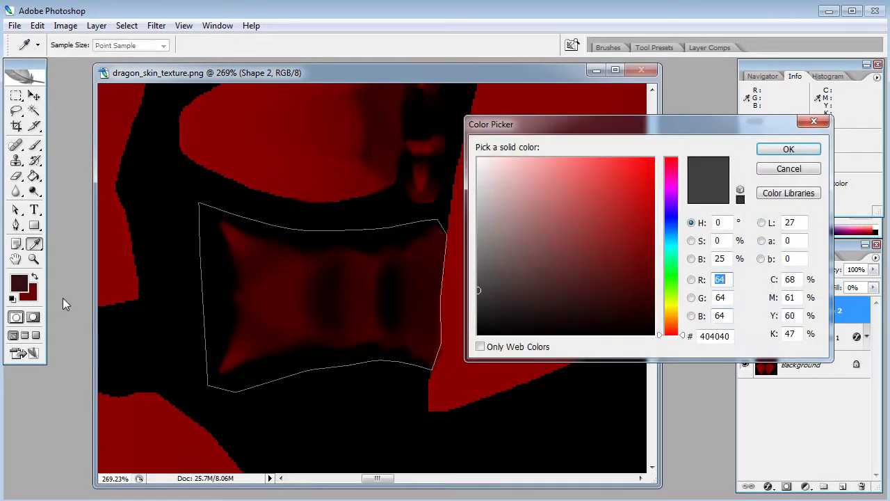
left_click(95, 305)
left_click(773, 157)
left_click(873, 288)
left_click_drag(801, 301, 875, 301)
left_click(846, 393)
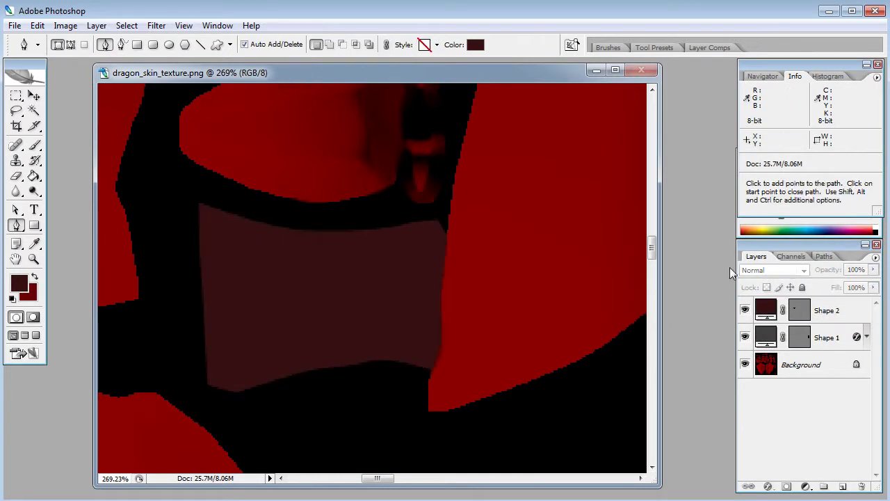
Try Overlay blending on Shape 2, revert to Normal, and set its Fill to 70%
left_click(828, 310)
left_click(804, 273)
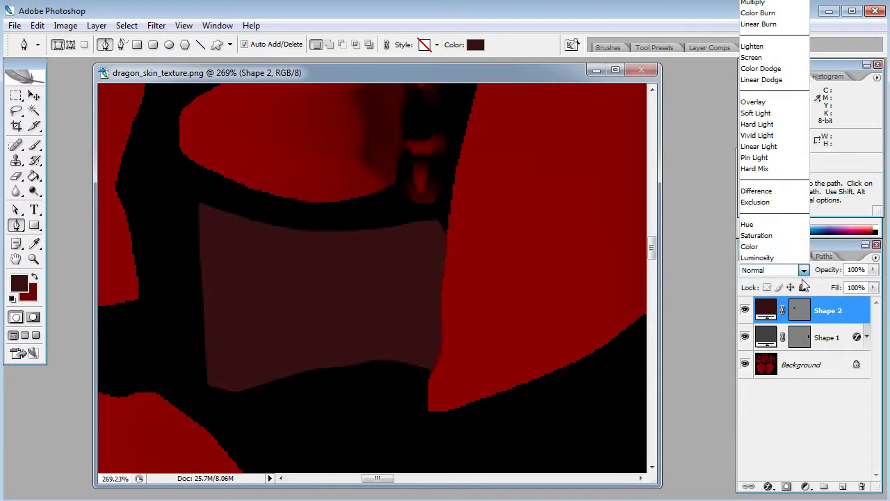
left_click(765, 102)
left_click(785, 272)
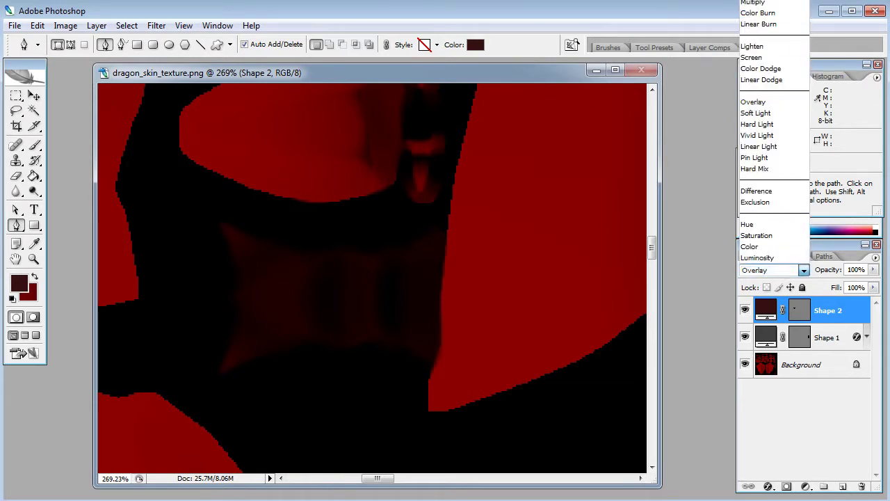
left_click(758, 3)
left_click(874, 287)
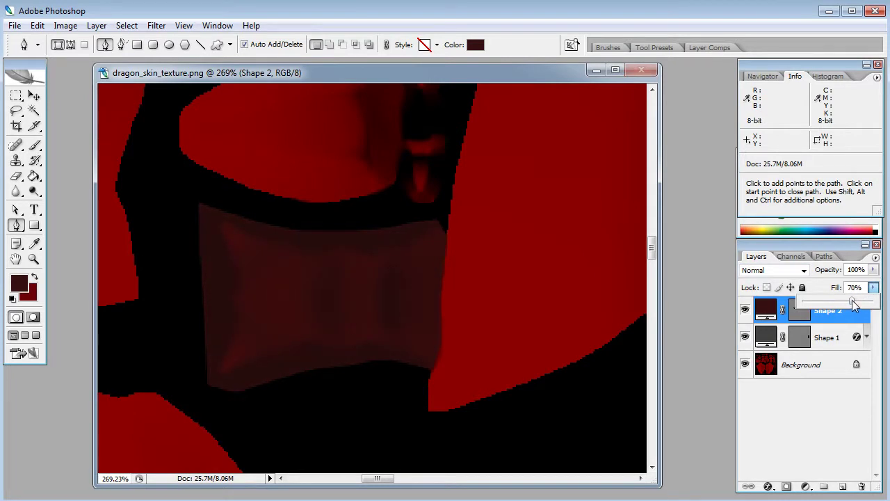
left_click(33, 95)
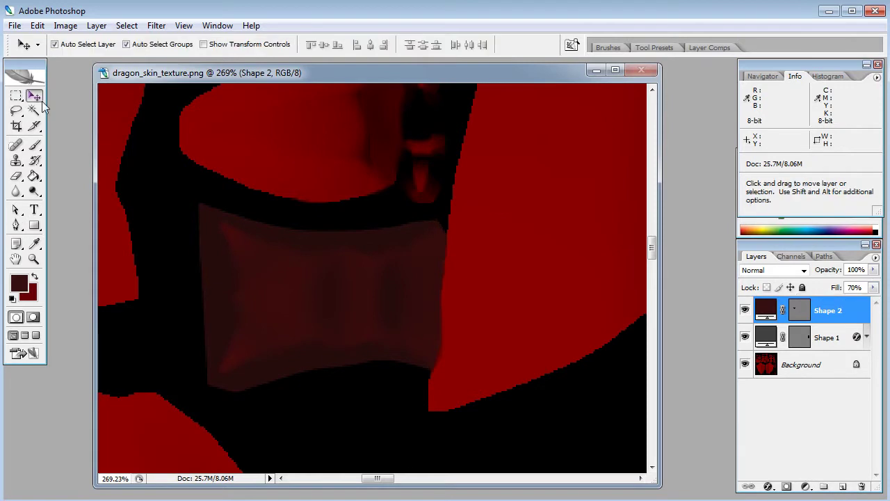
Zoom out to 33.3% and pan across the texture's wing, head and body pieces
left_click(192, 195)
key("ctrl+minus")
key("ctrl+minus")
key("ctrl+minus")
key("ctrl+minus")
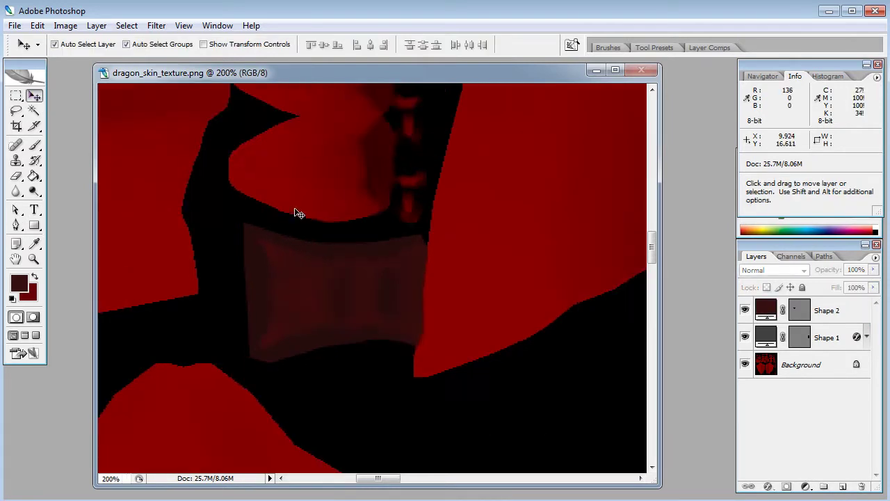
key("ctrl+minus")
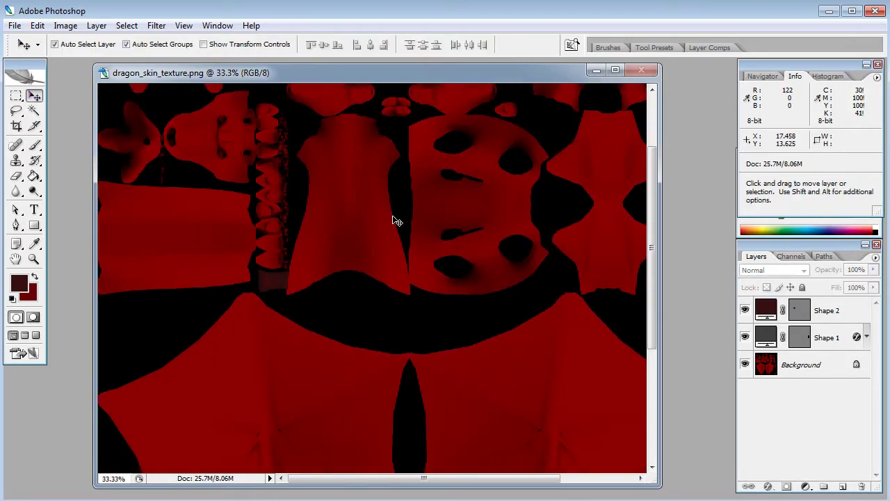
left_click_drag(293, 139, 445, 272)
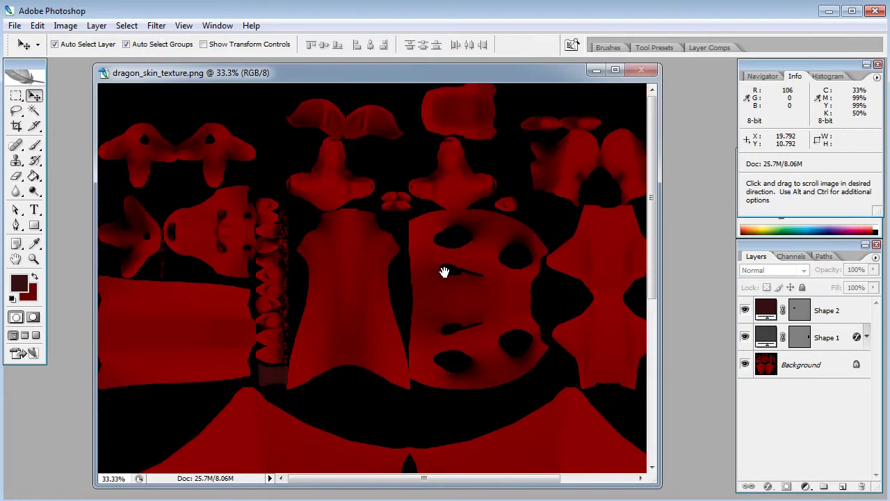
left_click_drag(493, 360, 438, 178)
mouse_move(465, 362)
left_mouse_down()
mouse_move(467, 221)
mouse_move(427, 215)
left_mouse_up()
mouse_move(522, 283)
left_mouse_down()
mouse_move(516, 295)
mouse_move(378, 330)
left_mouse_up()
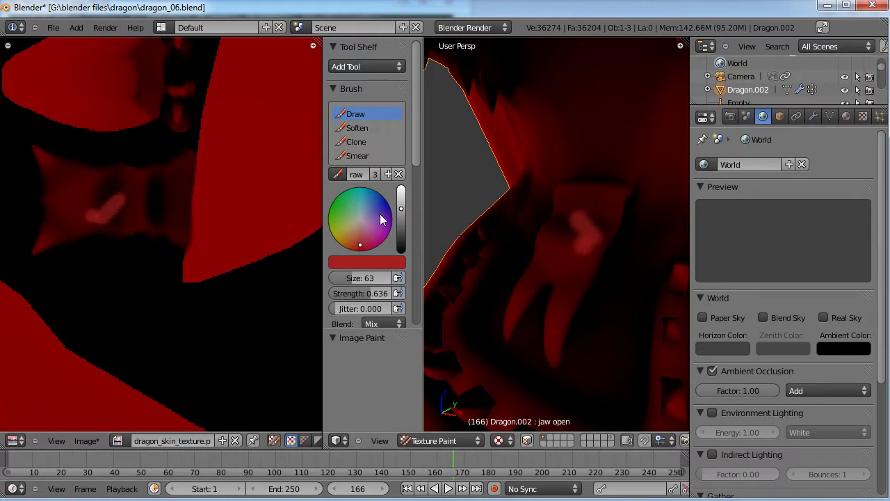
Set the brush colour to full white and paint a test dab
left_click(358, 219)
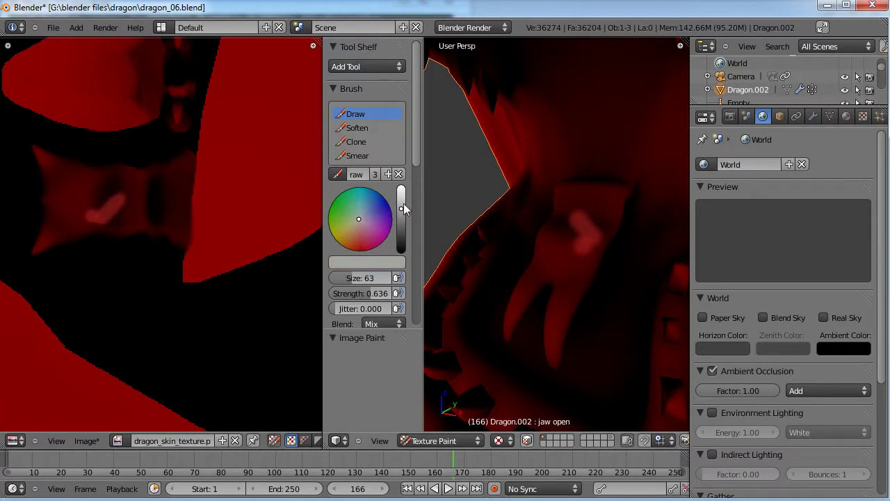
left_click_drag(401, 209, 403, 193)
scroll(505, 258, "down", 6)
scroll(547, 272, "up", 6)
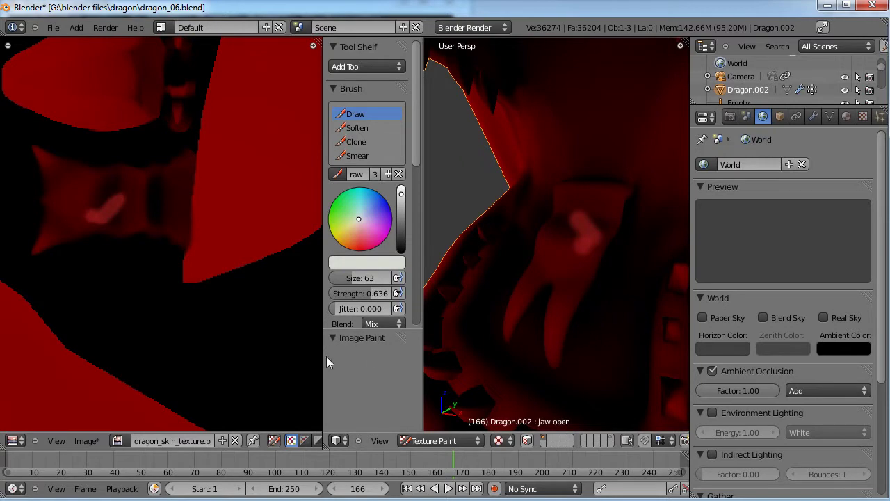
left_click(230, 341)
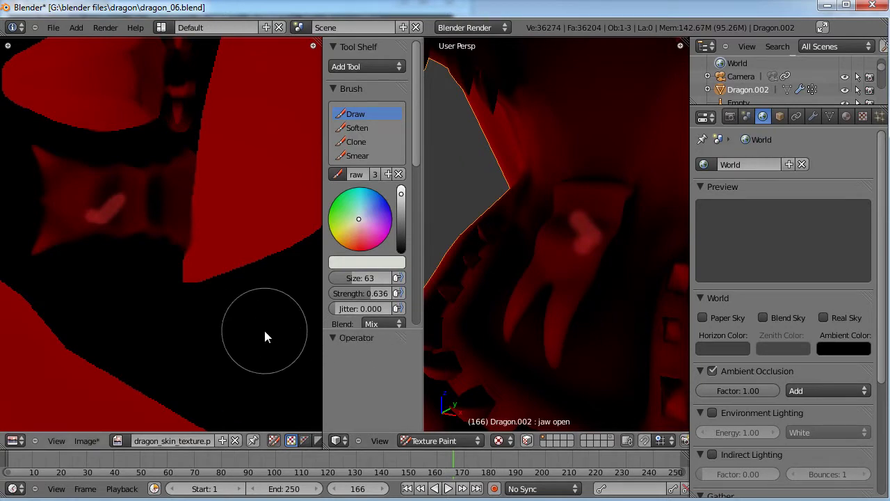
Return the dragon to Object Mode and hide its Subdivision Surface modifier in the viewport
left_click_drag(323, 368, 75, 352)
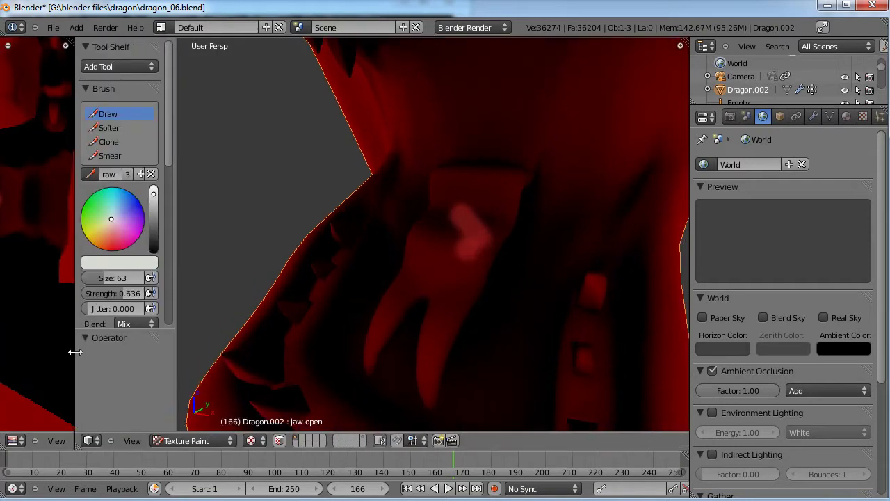
scroll(476, 338, "down", 5)
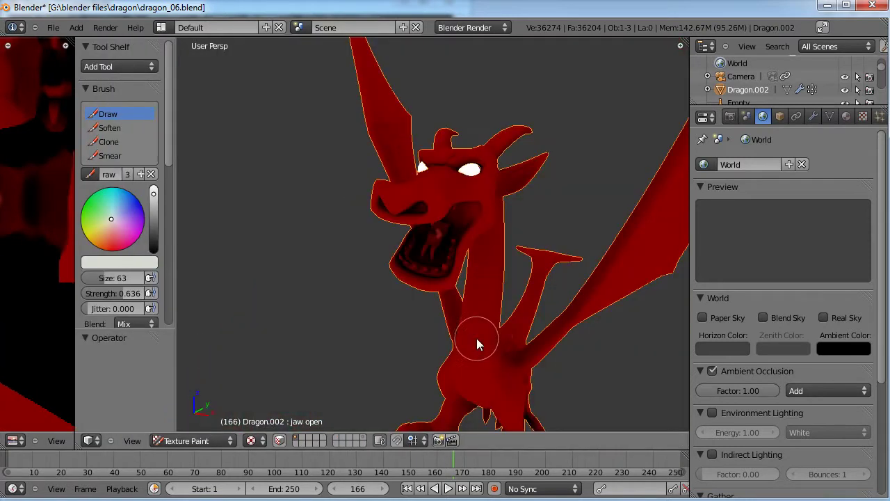
left_click(220, 441)
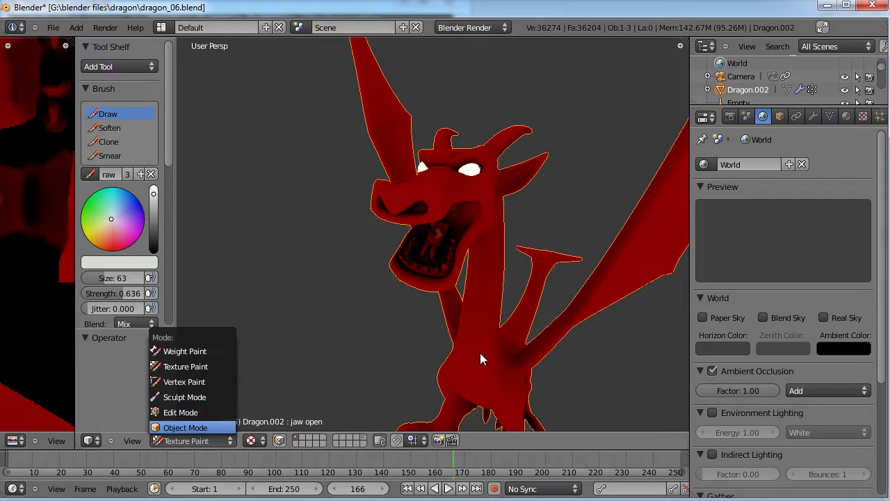
key("Return")
right_click(807, 117)
key("Escape")
left_click(811, 117)
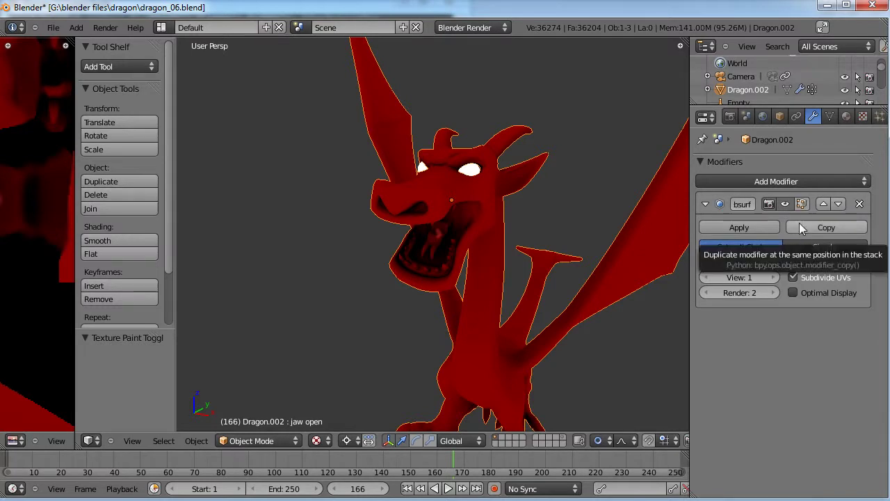
left_click(785, 206)
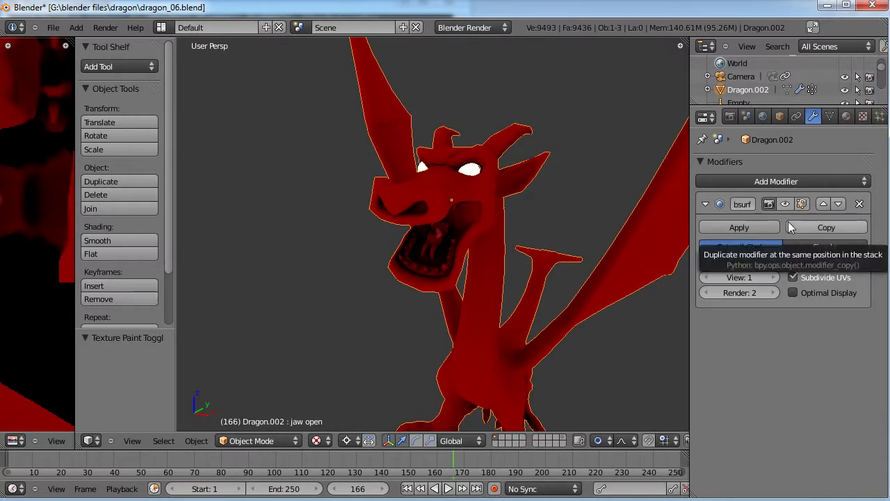
Switch the dragon back into Texture Paint mode
scroll(495, 243, "down", 2)
scroll(494, 243, "up", 8)
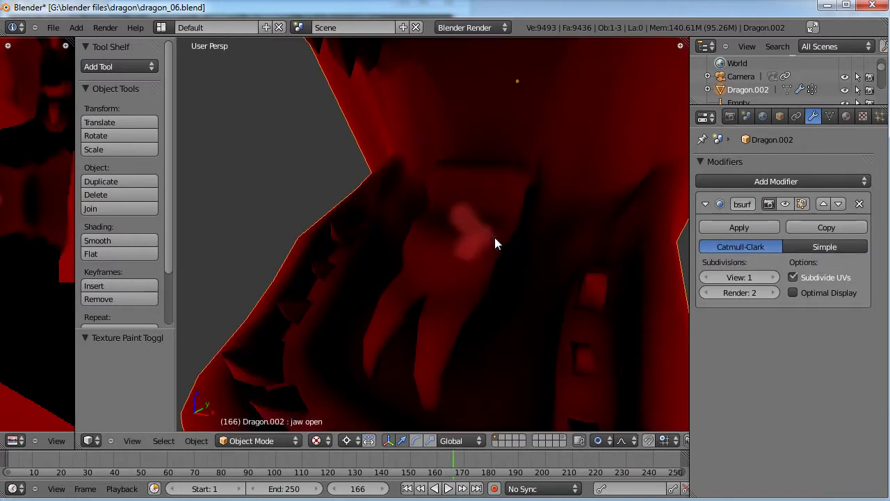
left_click(258, 440)
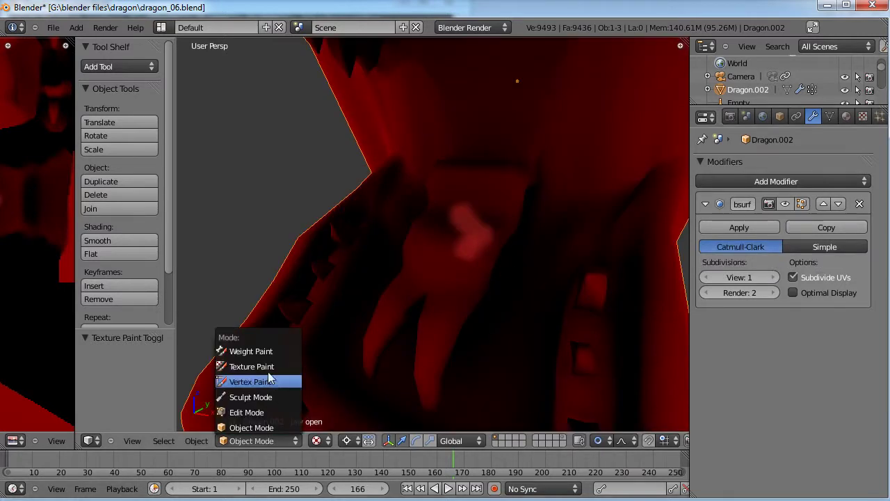
left_click(268, 362)
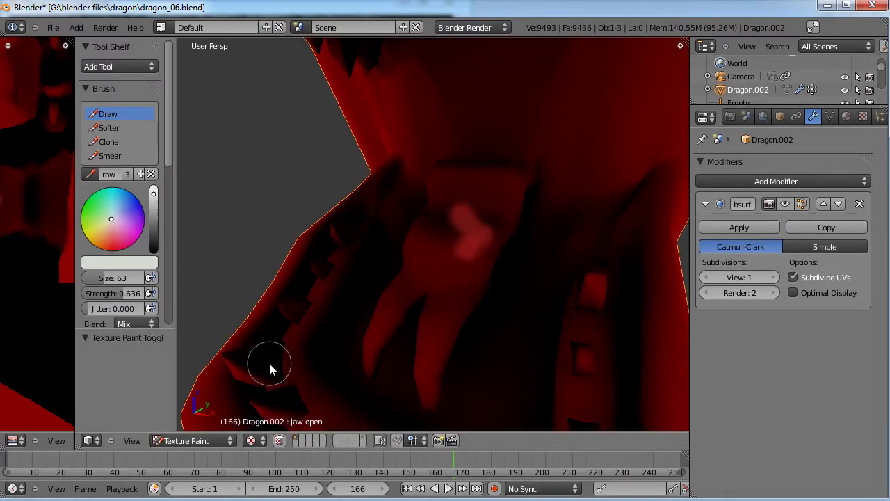
Paint white onto a right and a left tooth, then widen the texture view to the teeth strip
left_click(591, 286)
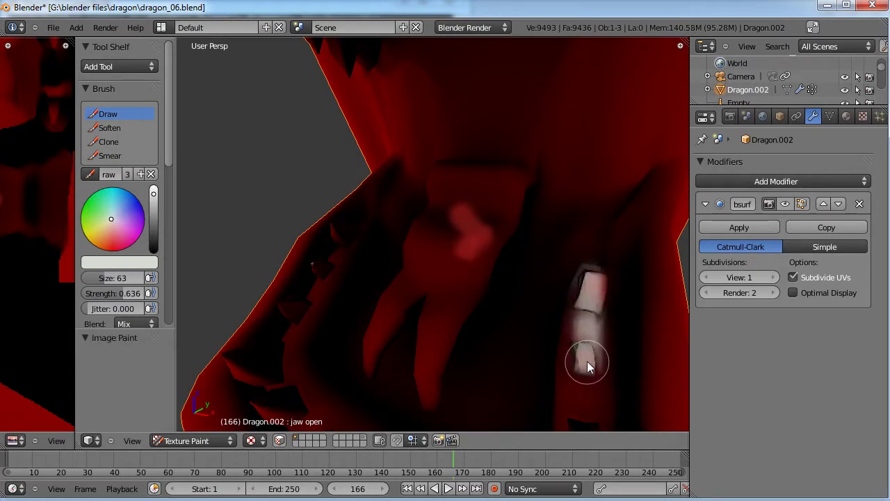
left_click(346, 240)
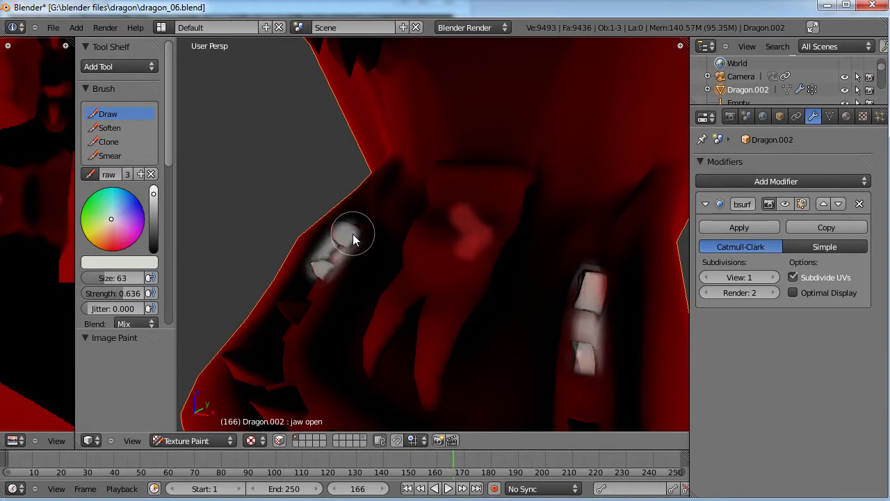
left_click_drag(76, 271, 386, 271)
scroll(211, 252, "up", 2)
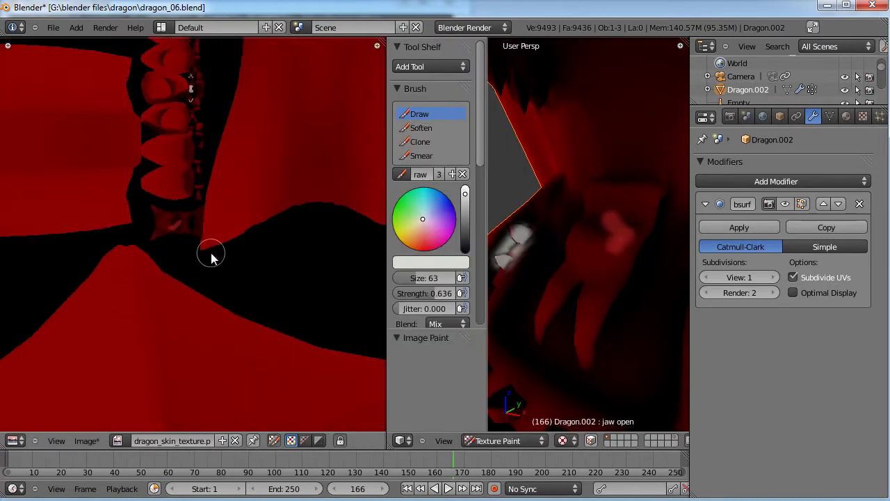
middle_click_drag(223, 93, 199, 233)
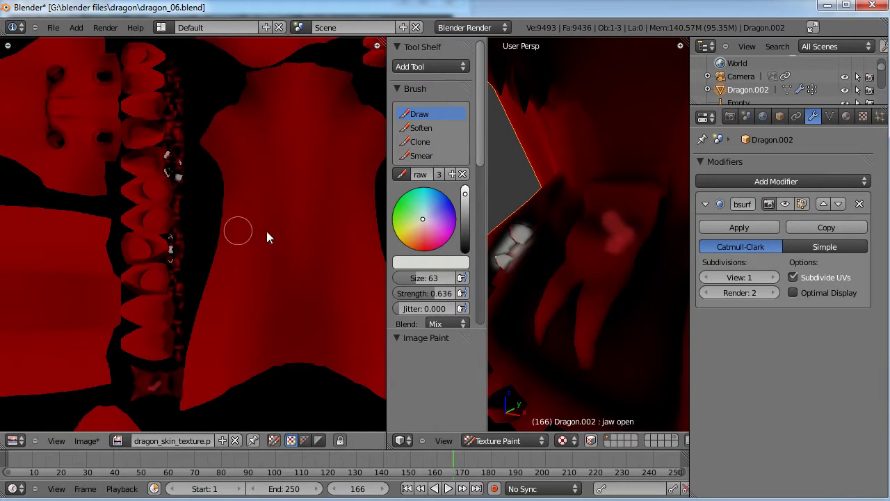
scroll(262, 240, "down", 1)
scroll(549, 270, "down", 10)
scroll(603, 272, "up", 6)
scroll(602, 274, "up", 2)
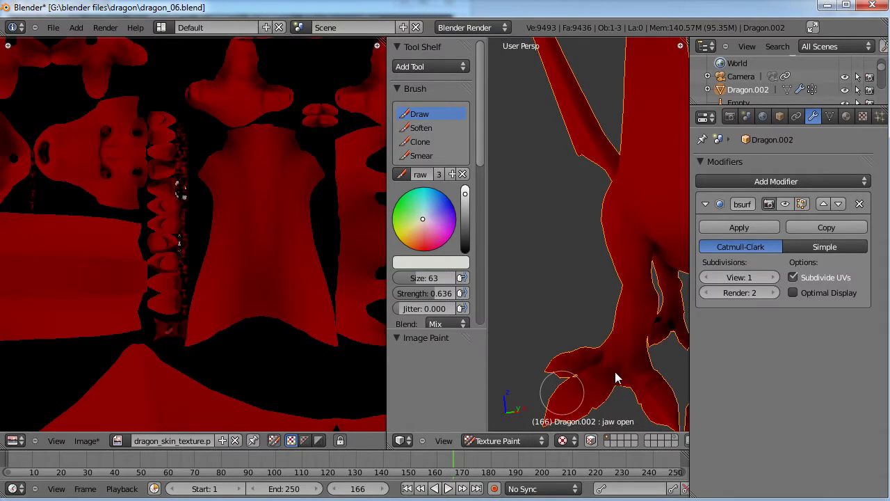
Paint a white dab on a claw, recheck the teeth strip, and switch to Photoshop
left_click(562, 393)
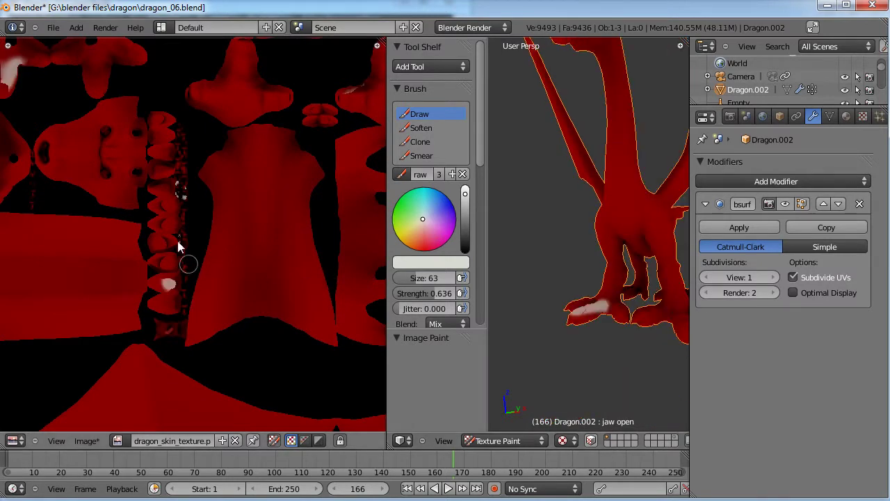
scroll(167, 171, "up", 1)
scroll(167, 171, "up", 4)
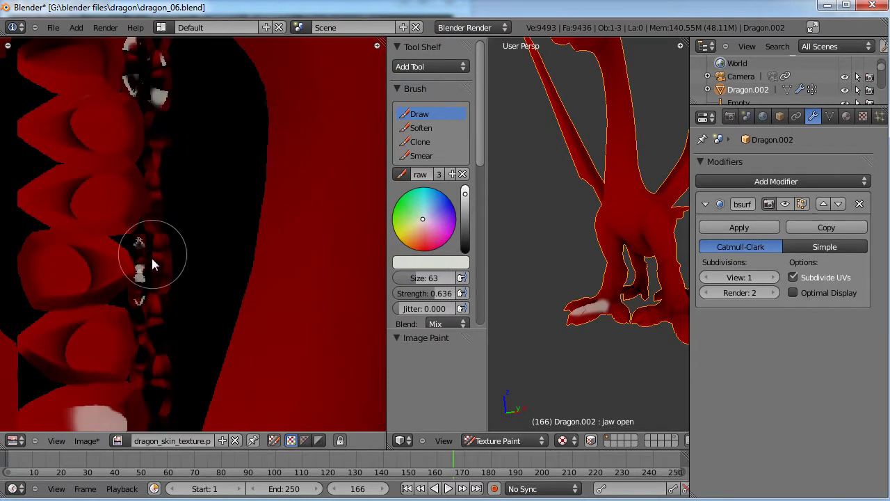
scroll(141, 298, "down", 4)
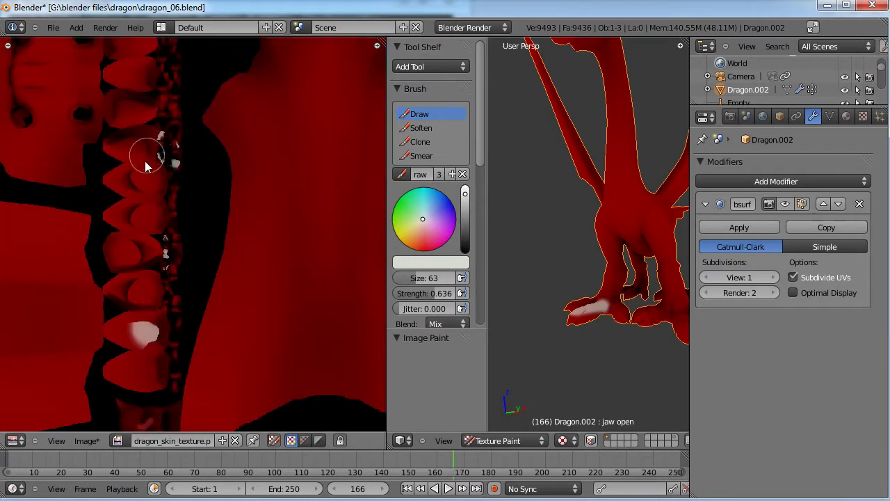
mouse_move(161, 108)
middle_mouse_down()
mouse_move(234, 327)
mouse_move(222, 175)
mouse_move(212, 239)
mouse_move(276, 248)
mouse_move(24, 221)
mouse_move(256, 387)
mouse_move(181, 240)
mouse_move(359, 352)
mouse_move(322, 228)
middle_mouse_up()
scroll(322, 228, "down", 3)
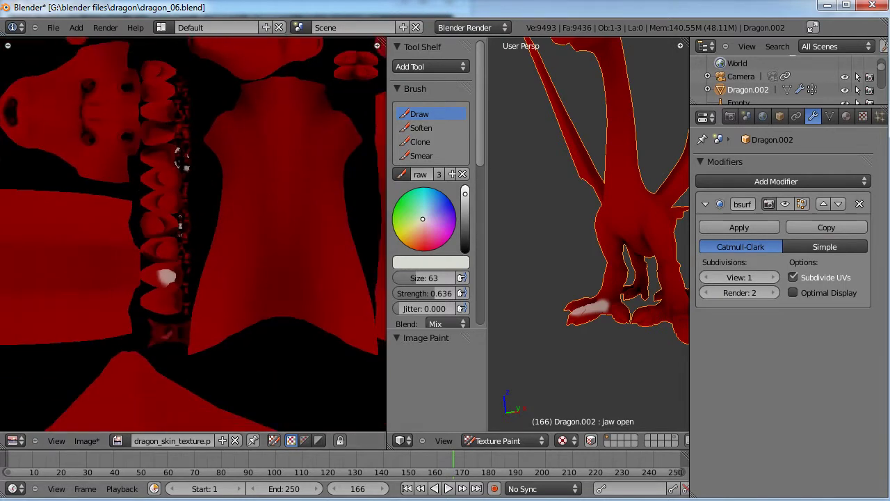
key("alt+Tab")
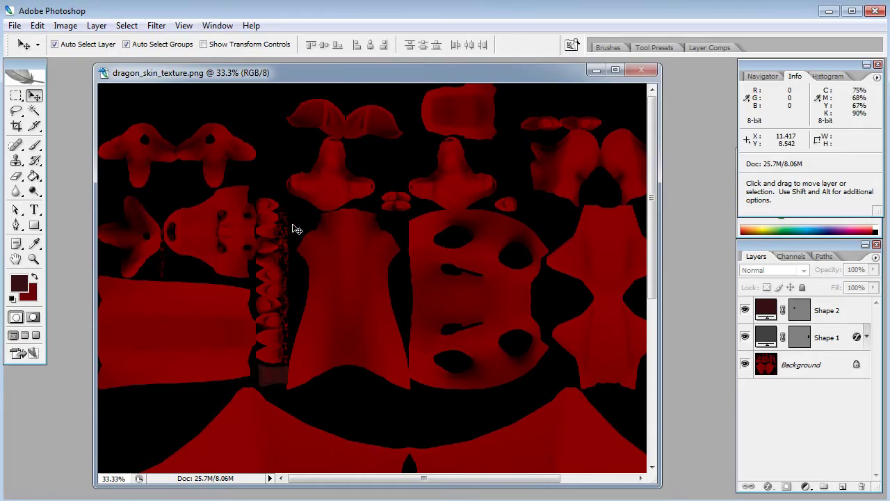
Zoom the texture to 66.7% and bring the teeth strip into view
left_click(34, 258)
left_click(313, 273)
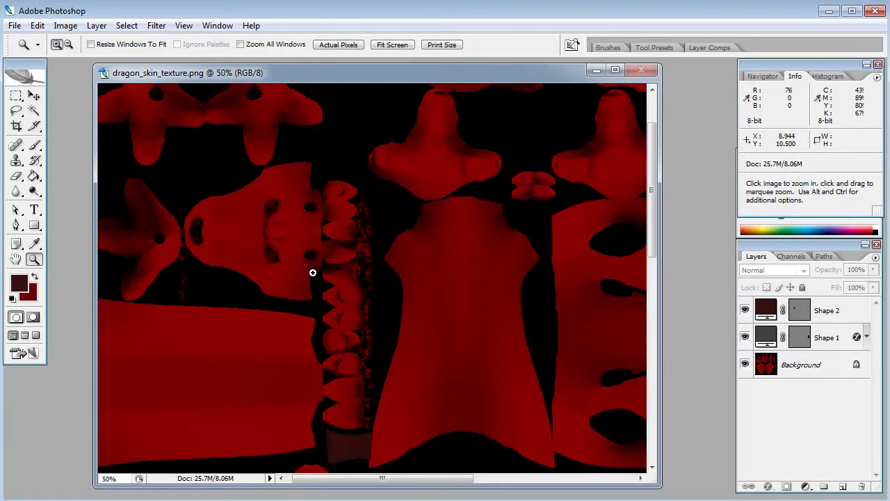
left_click(334, 277)
key("space")
left_click_drag(450, 290, 203, 258)
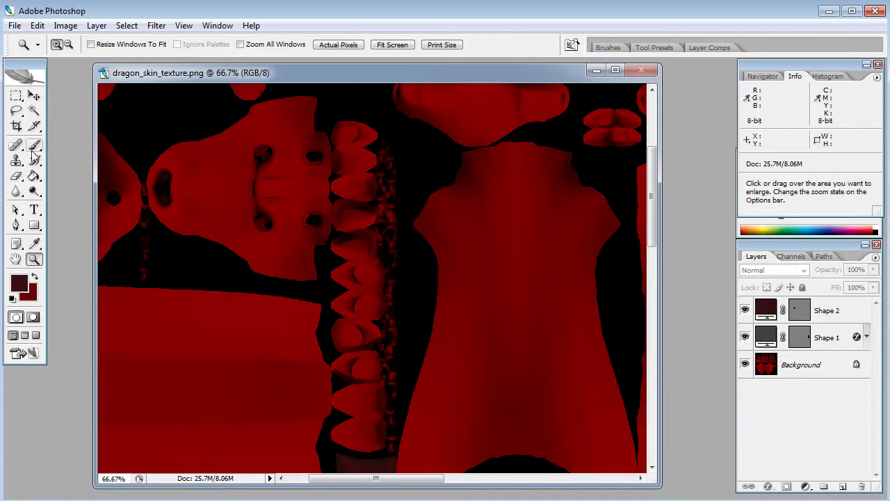
Start a Pen shape outline at the top of the teeth strip and set its fill to 12%
left_click(16, 225)
left_click(332, 122)
left_click(379, 127)
left_click(372, 146)
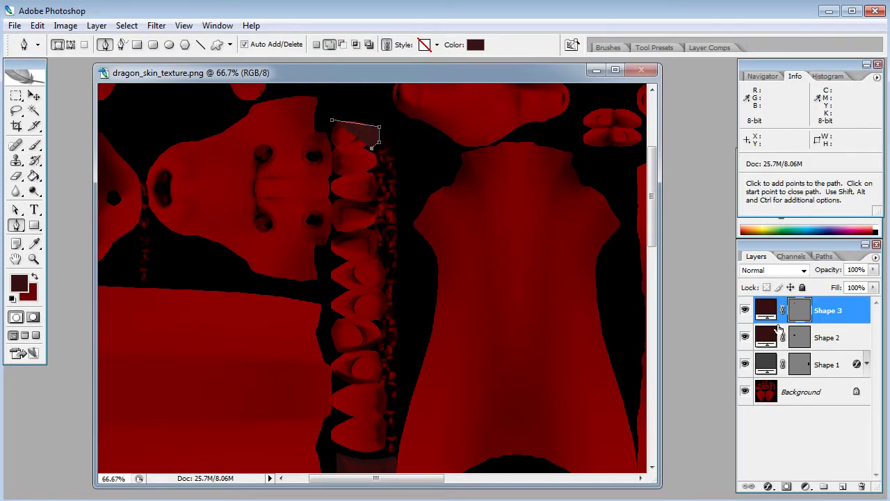
left_click(874, 288)
left_click_drag(861, 305, 811, 303)
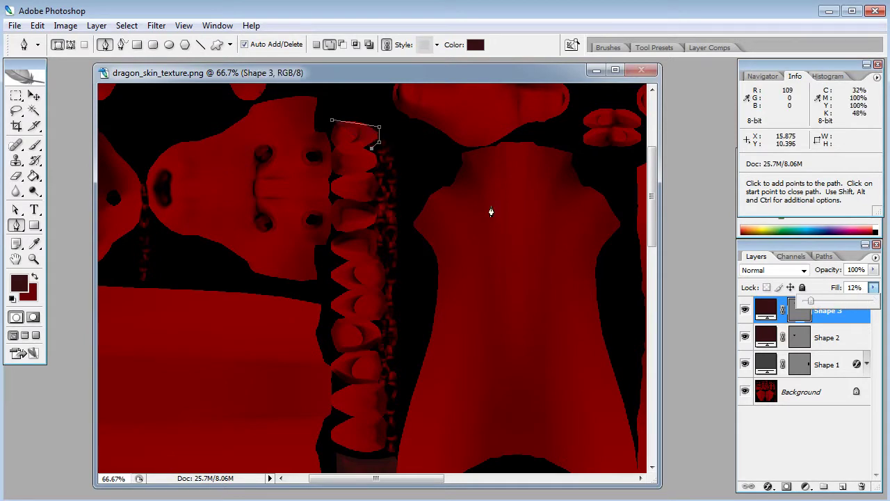
Zoom to 200% and extend the outline down along the tooth edge
scroll(559, 250, "up", 1)
key("ctrl+plus")
key("ctrl+plus")
left_click_drag(392, 153, 388, 246)
left_click(381, 238)
left_click(386, 276)
left_click(378, 299)
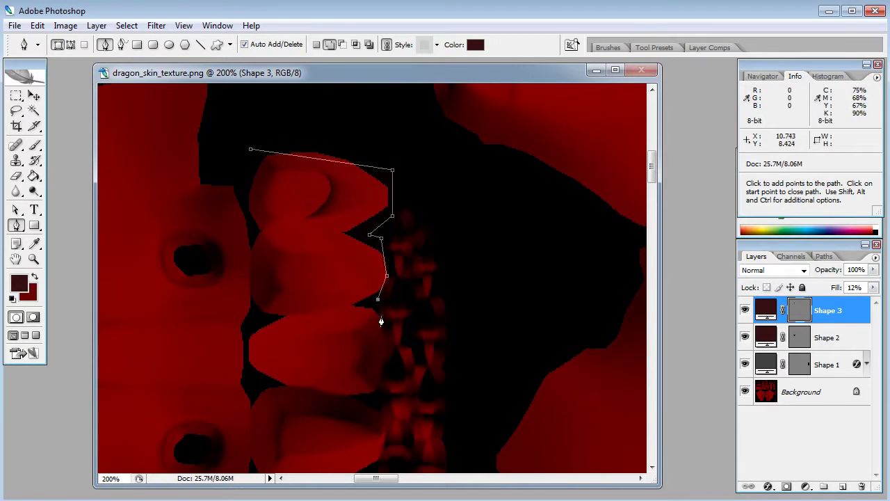
left_click(375, 400)
Continue the outline down the inner edge of the teeth
left_click_drag(376, 400, 398, 221)
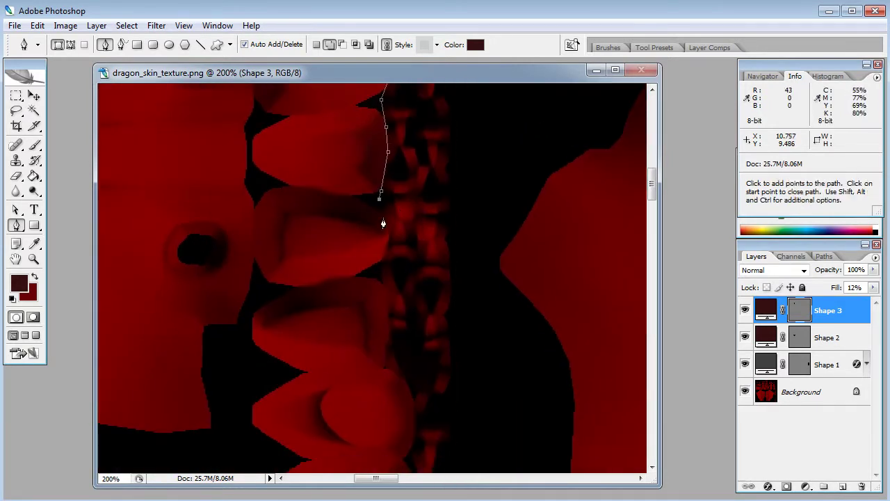
left_click_drag(379, 272, 354, 211)
left_click(355, 207)
left_click(363, 233)
left_click(367, 249)
left_click(364, 261)
left_click(368, 276)
left_click_drag(369, 294, 383, 215)
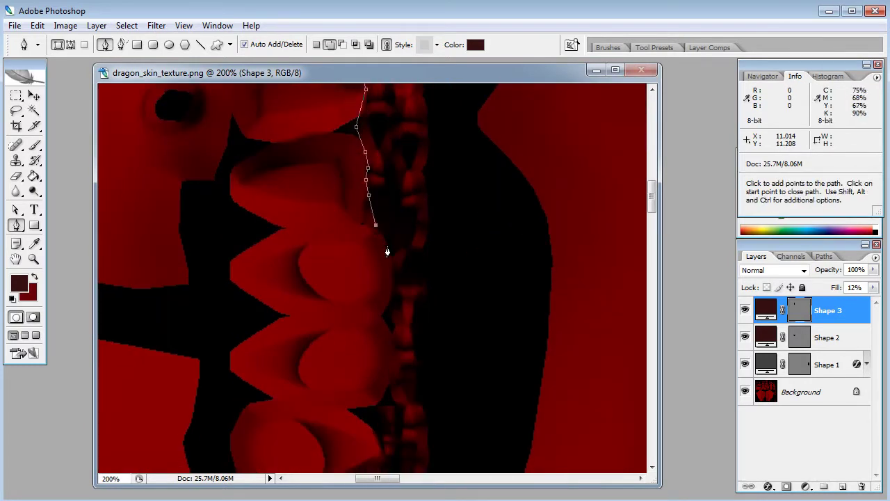
left_click(392, 276)
left_click(385, 312)
Trace the outline further along the lower teeth edge
left_click_drag(418, 314, 374, 163)
left_click(349, 206)
left_click(342, 248)
left_click(333, 260)
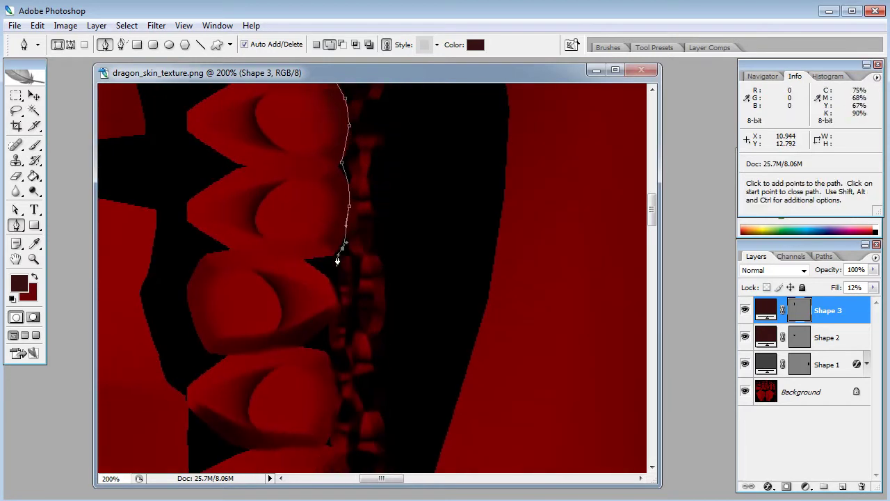
left_click_drag(343, 270, 372, 167)
left_click(366, 182)
left_click(370, 206)
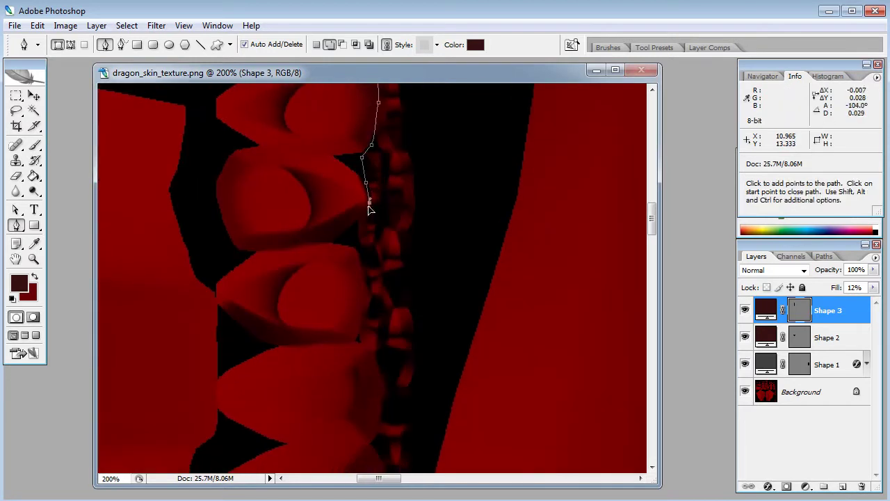
Run the outline down the ridge and curve it around the bottom tooth
left_click_drag(371, 300, 336, 178)
left_click(334, 172)
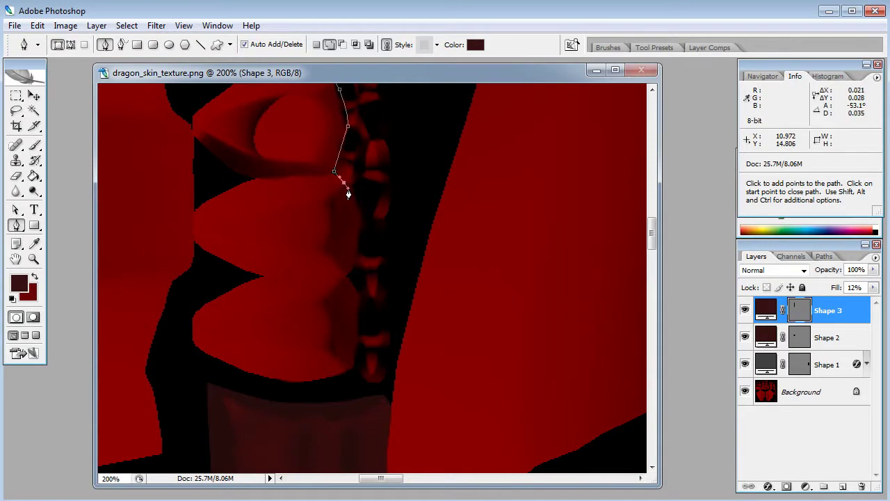
left_click(359, 221)
left_click(358, 246)
left_click(354, 265)
left_click(346, 276)
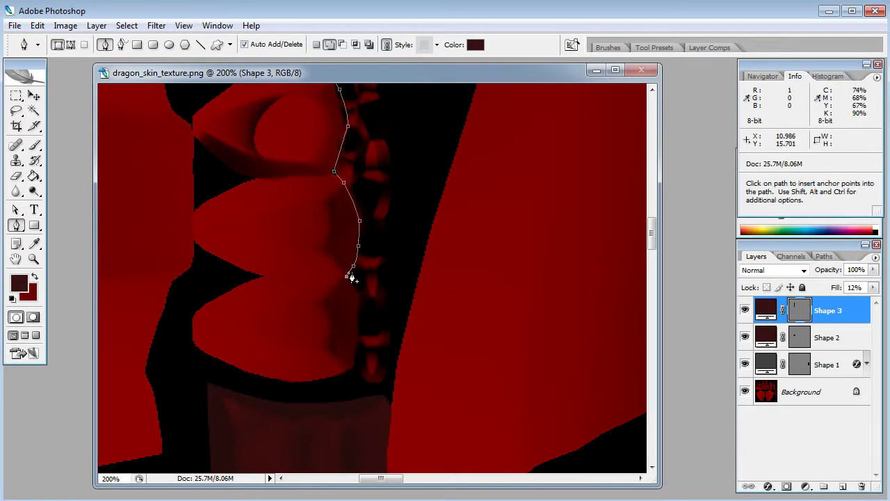
left_click_drag(359, 303, 360, 306)
Add curved points along the bottom teeth and up the outer edge
left_click_drag(195, 363, 186, 342)
left_click_drag(187, 296, 189, 288)
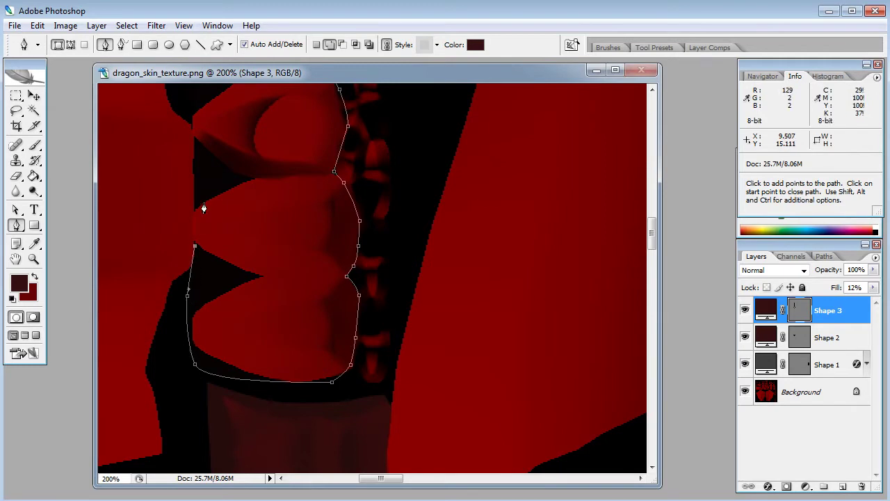
left_click(197, 182)
left_click_drag(198, 149, 224, 250)
left_click_drag(229, 122, 235, 295)
left_click(233, 287)
left_click(229, 189)
Finish the outer edge, close the outline at its start, and curve its top edge
left_click_drag(229, 190, 244, 364)
left_click(257, 327)
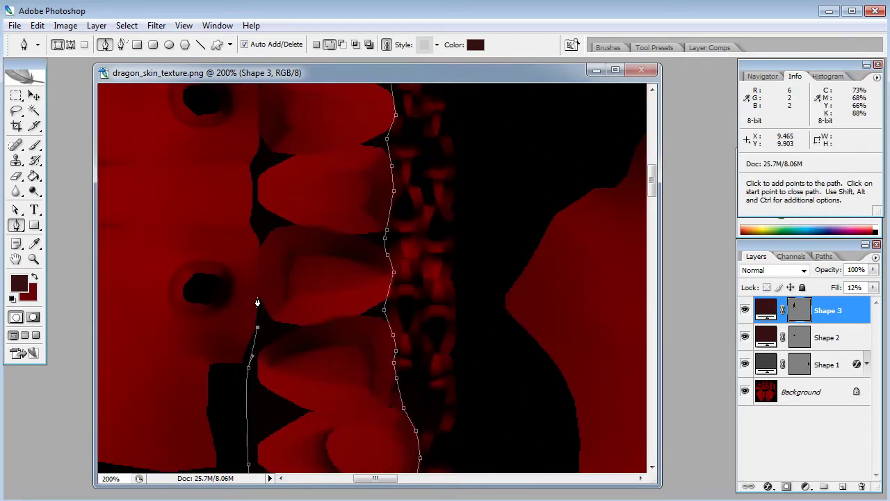
left_click(258, 298)
left_click_drag(280, 229, 271, 404)
left_click(245, 341)
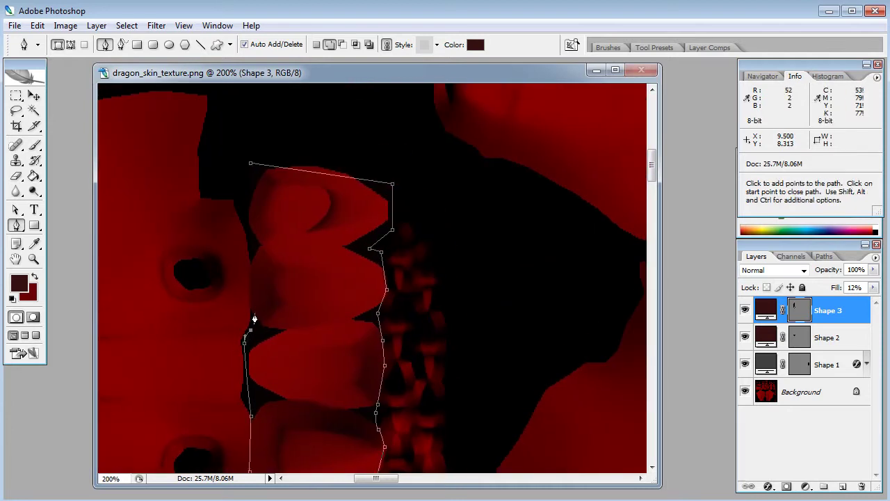
left_click(252, 312)
left_click(252, 254)
left_click(248, 235)
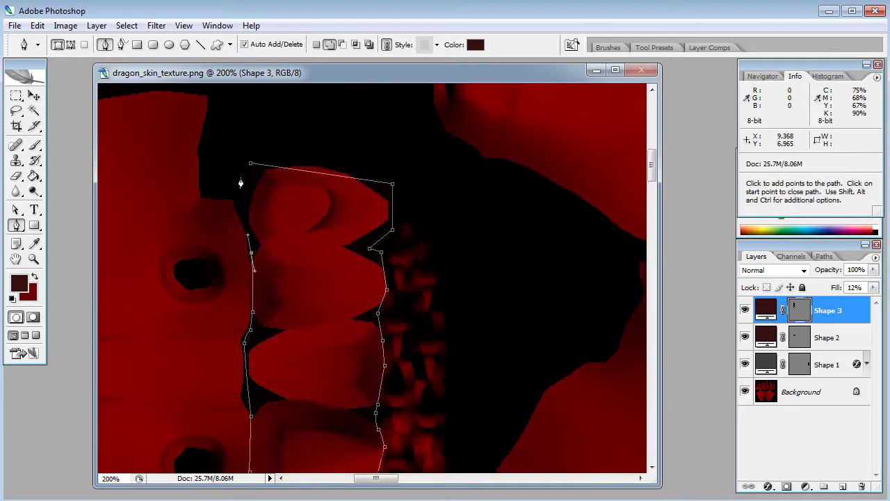
left_click(251, 165)
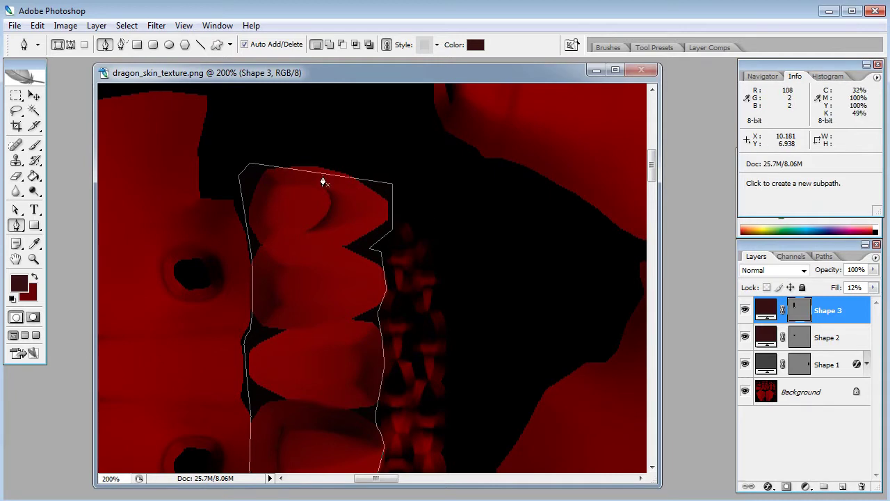
key("a")
left_click_drag(394, 185, 408, 201, "ctrl+alt")
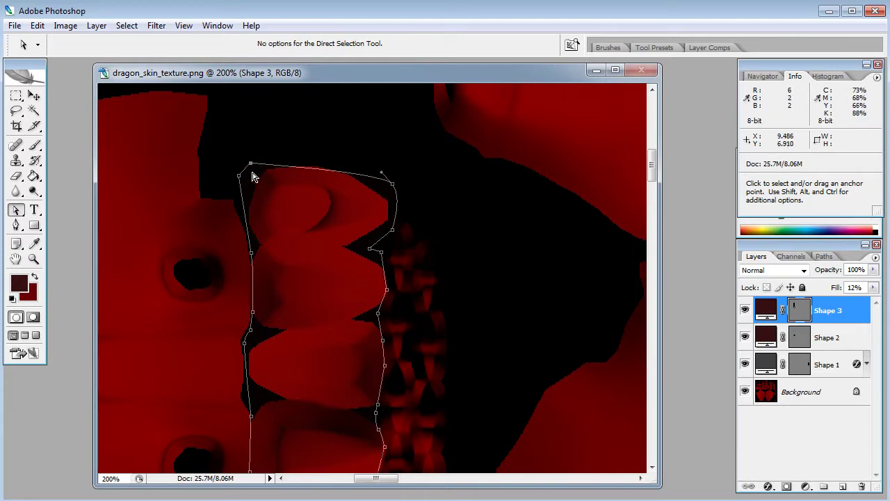
Round Shape 3's top-left corner by pulling curve handles out of its anchor
key("alt")
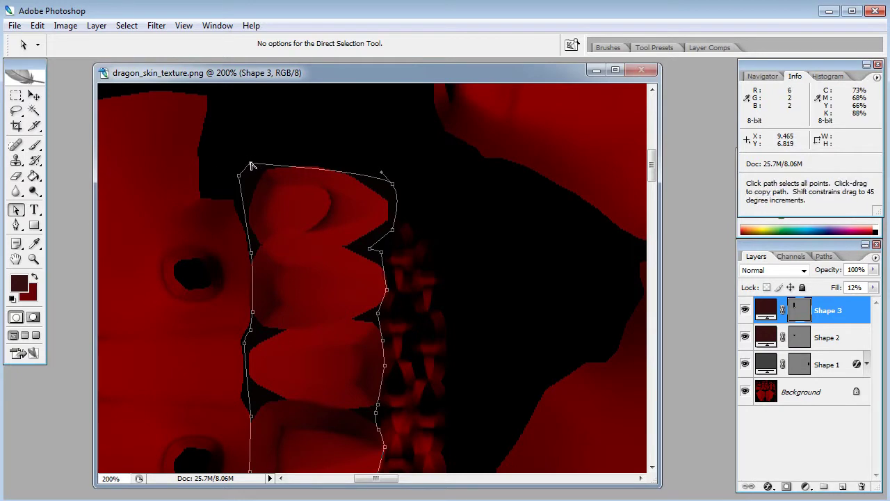
left_click_drag(252, 165, 275, 161, "alt")
left_click(308, 133)
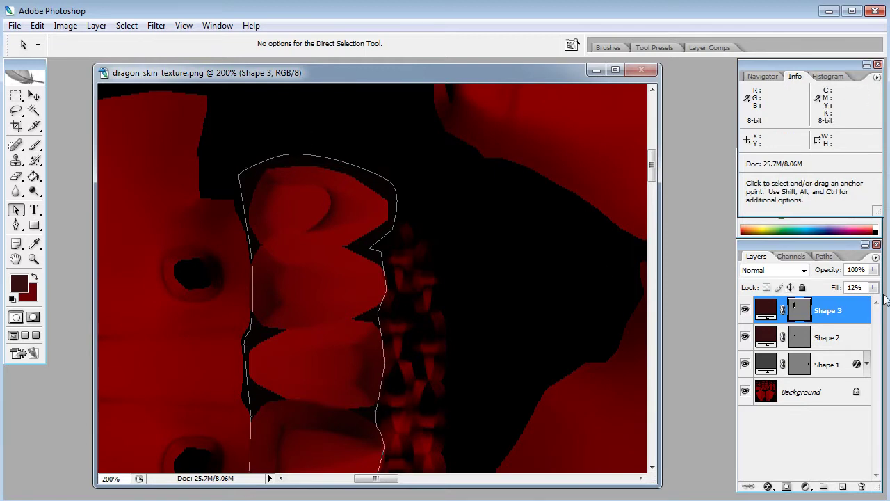
Raise Shape 3's fill to 100% and keep its dark grey colour unchanged
left_click(874, 288)
left_click_drag(826, 301, 874, 301)
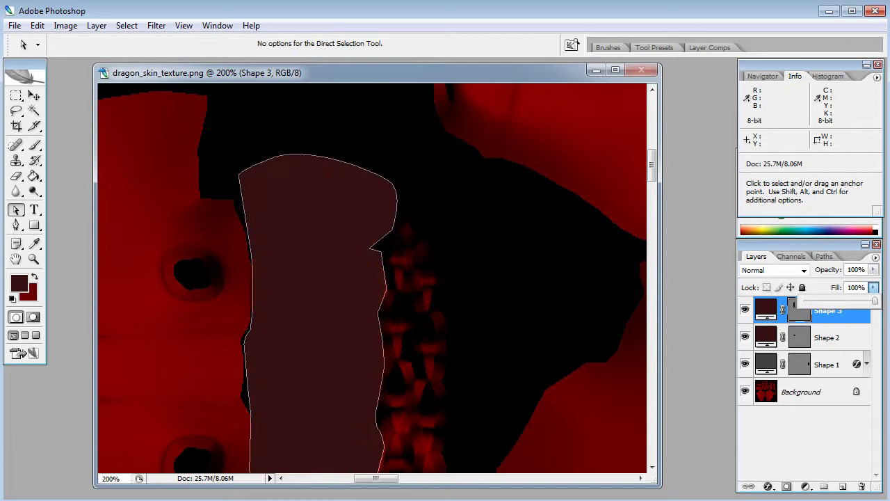
double_click(773, 315)
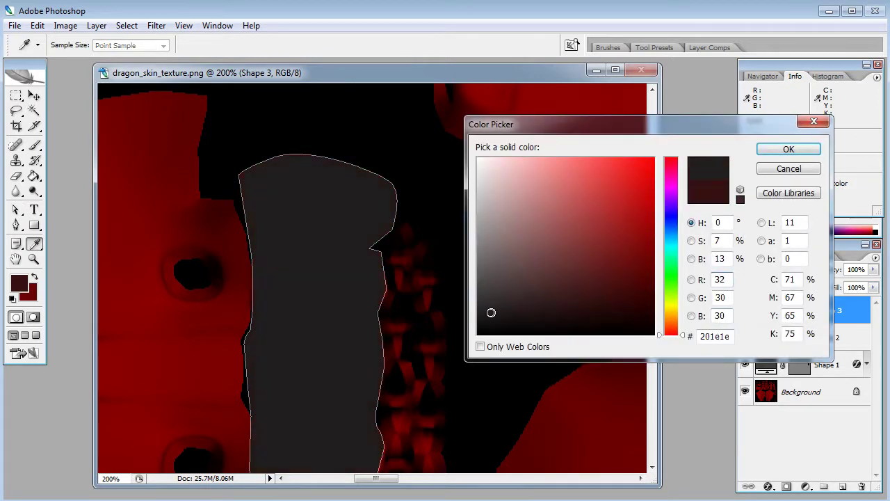
left_click_drag(494, 312, 493, 310)
left_click(786, 169)
key("ctrl+minus")
key("ctrl+minus")
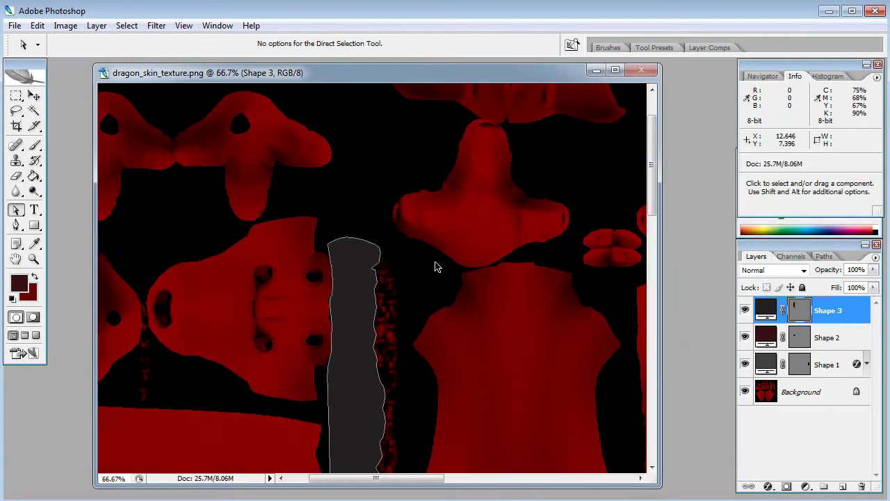
left_click_drag(414, 349, 359, 242)
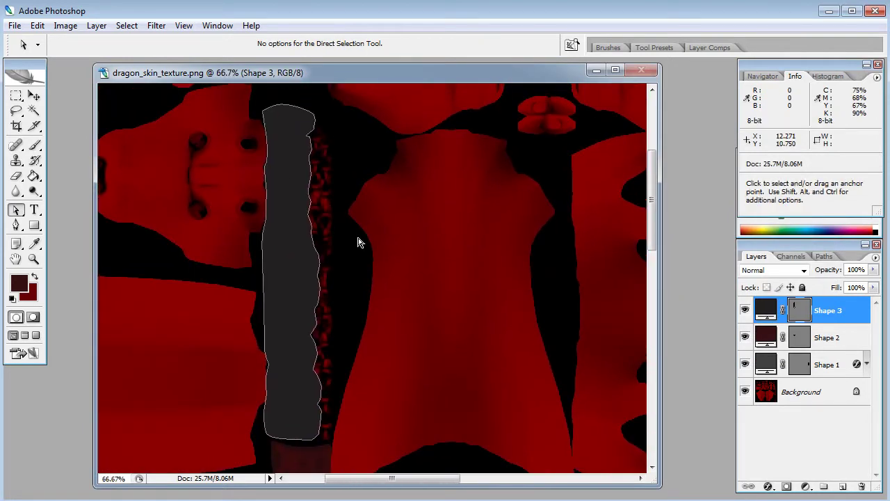
left_click(34, 226)
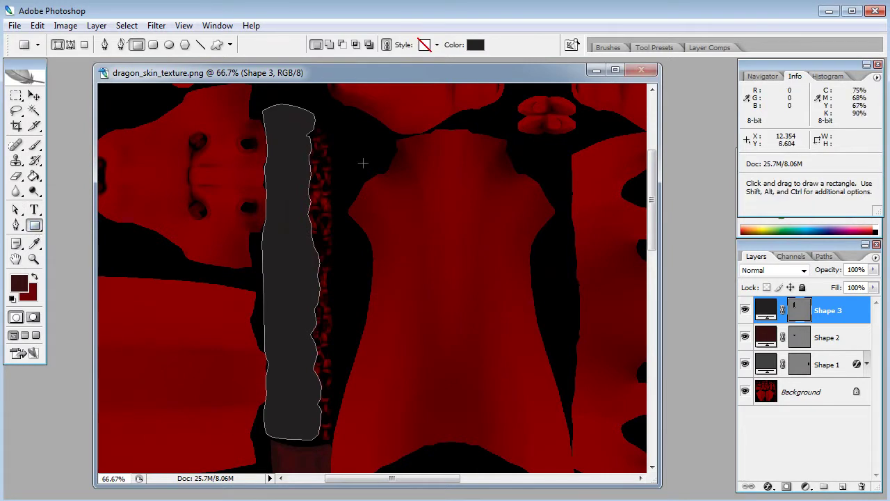
Draw rectangle Shape 4 over the dark strip and curve its bottom edge with a new anchor
left_click_drag(297, 119, 299, 429)
key("a")
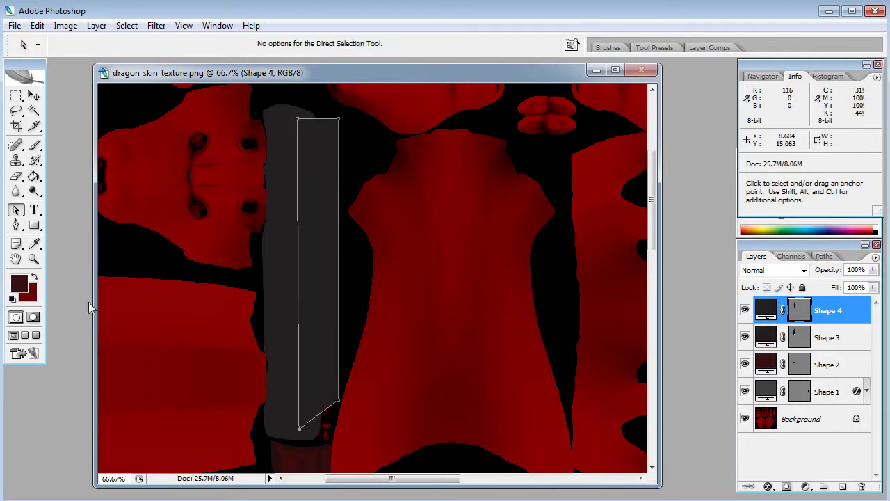
left_click_drag(16, 224, 55, 225)
left_click(323, 412)
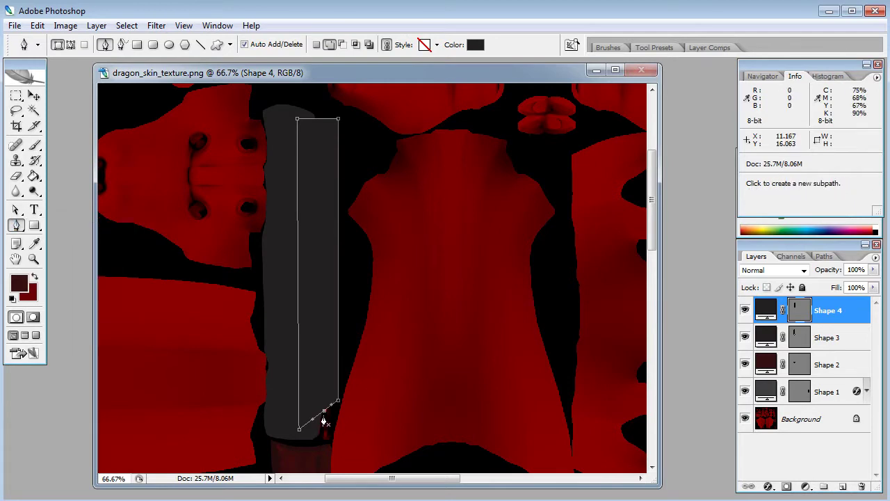
left_click_drag(325, 413, 329, 446, "ctrl")
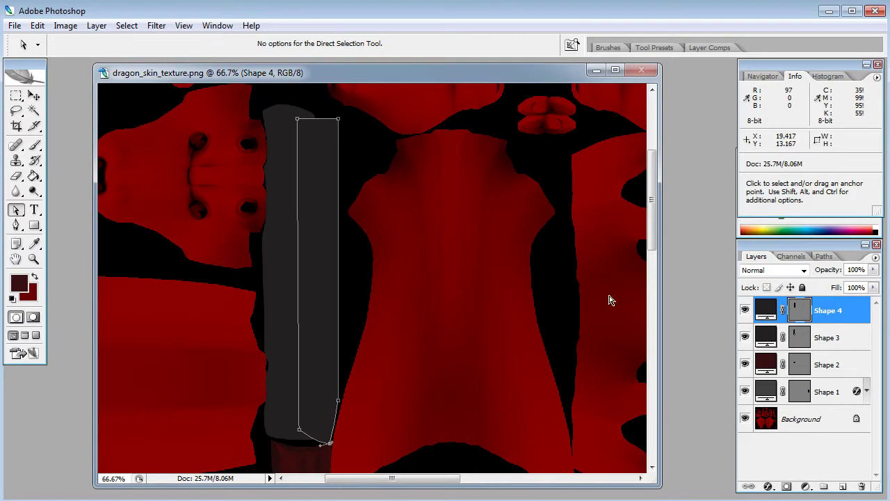
Fill Shape 4 pale cream (dfddc0) and move it beneath Shape 3
double_click(766, 310)
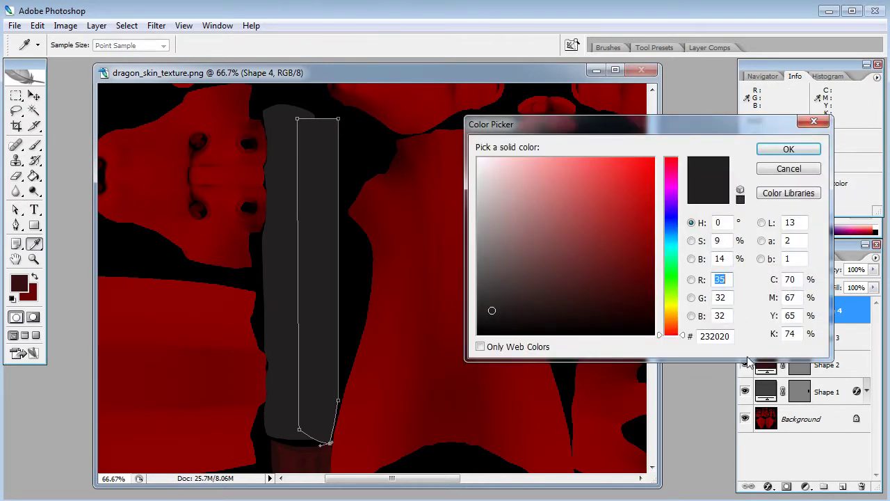
left_click_drag(681, 318, 680, 307)
left_click_drag(478, 193, 503, 178)
left_click(788, 149)
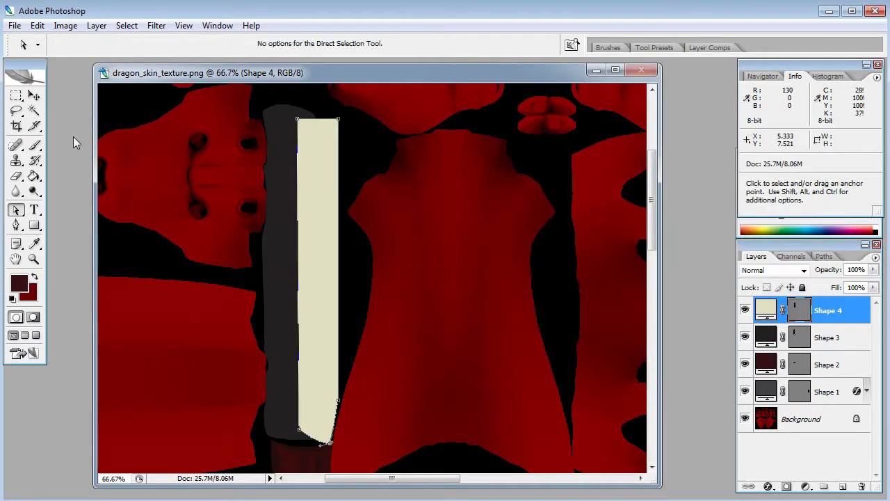
left_click_drag(858, 320, 860, 351)
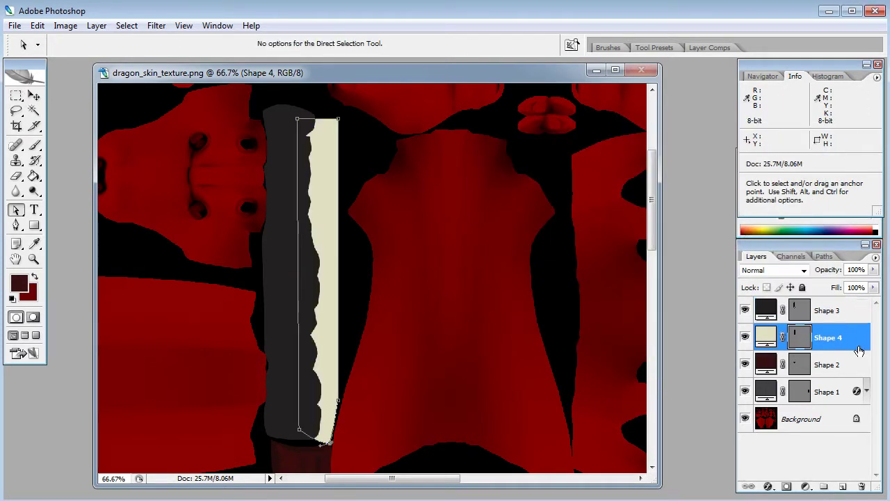
left_click(34, 95)
left_click(175, 110)
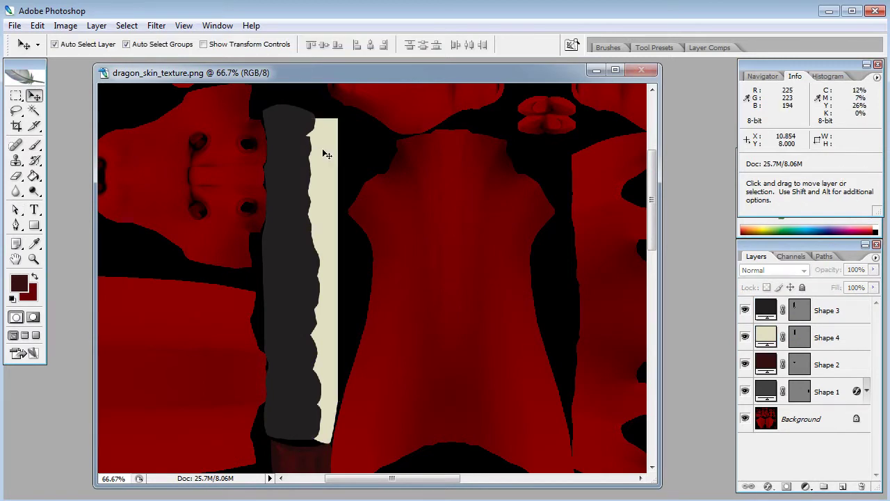
key("ctrl+minus")
key("ctrl+minus")
Trace Shape 5 as a closed curved outline over the first right-edge cone
key("space")
left_click_drag(523, 338, 646, 289)
left_click(34, 259)
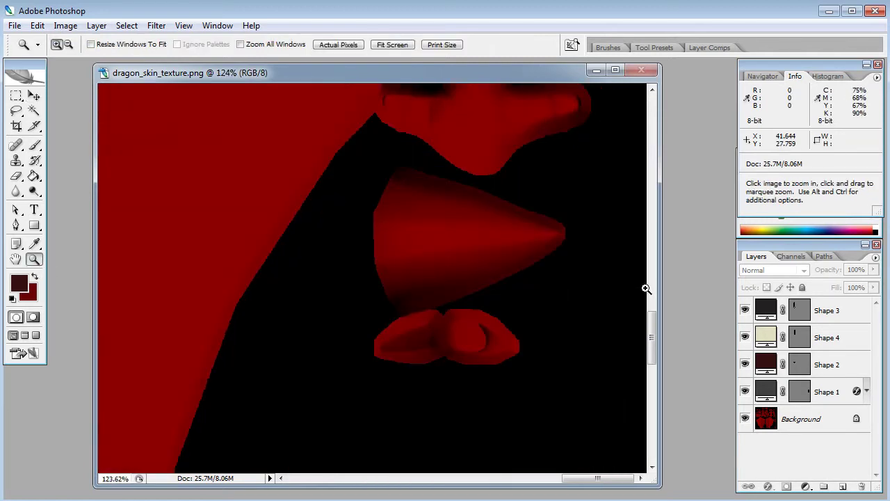
left_click(16, 225)
left_click(386, 164)
left_click_drag(478, 178, 487, 185)
left_click(583, 220)
left_click(586, 258)
left_click_drag(531, 291, 507, 292)
left_click(449, 307)
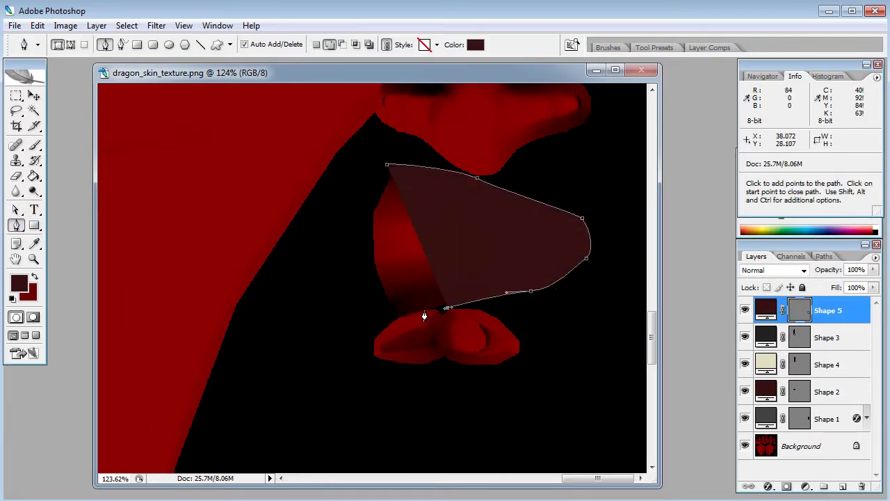
left_click(421, 311)
left_click(395, 317)
left_click_drag(347, 226, 357, 196)
left_click(387, 166)
Trace Shape 6 as a closed outline over the second cone piece
left_click_drag(471, 292, 458, 398)
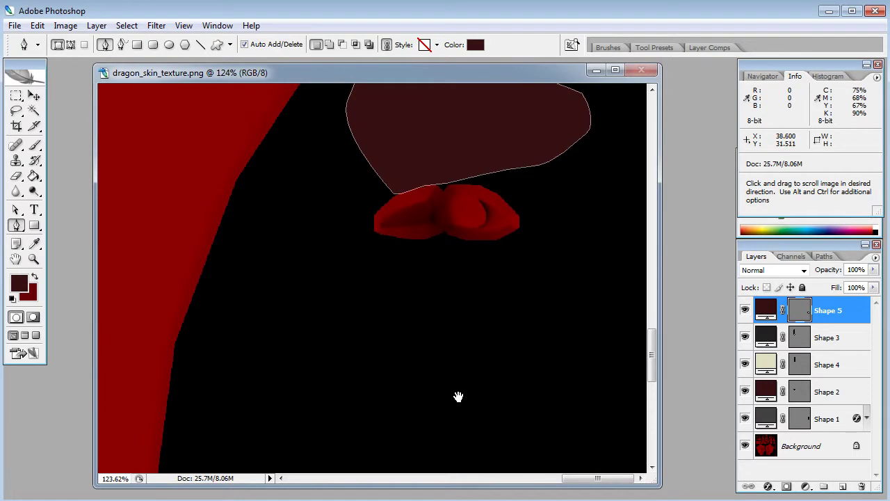
scroll(469, 229, "down", 5)
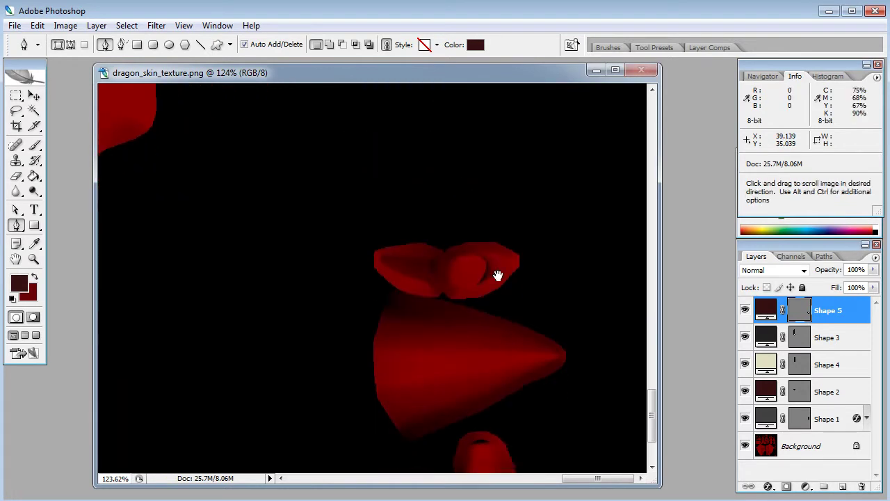
left_click(392, 209)
left_click(444, 222)
left_click(502, 229)
left_click(568, 253)
left_click(581, 289)
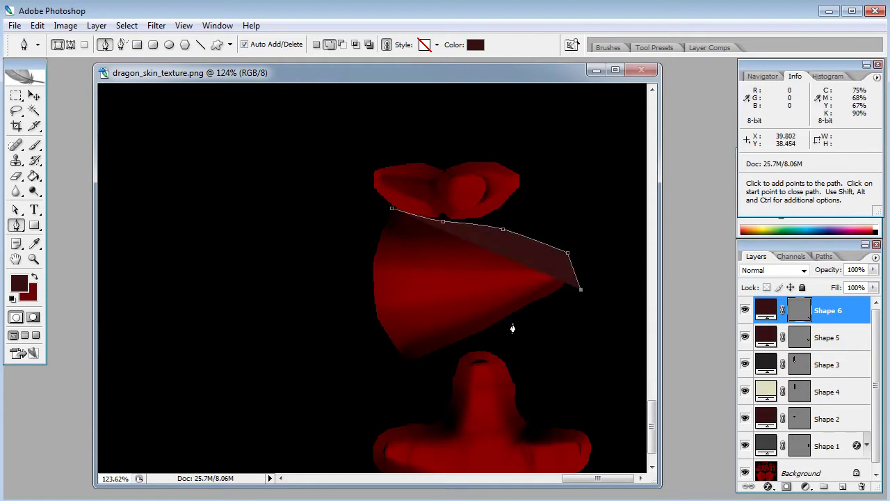
left_click(503, 329)
left_click(449, 359)
left_click(408, 370)
left_click_drag(335, 309, 362, 241)
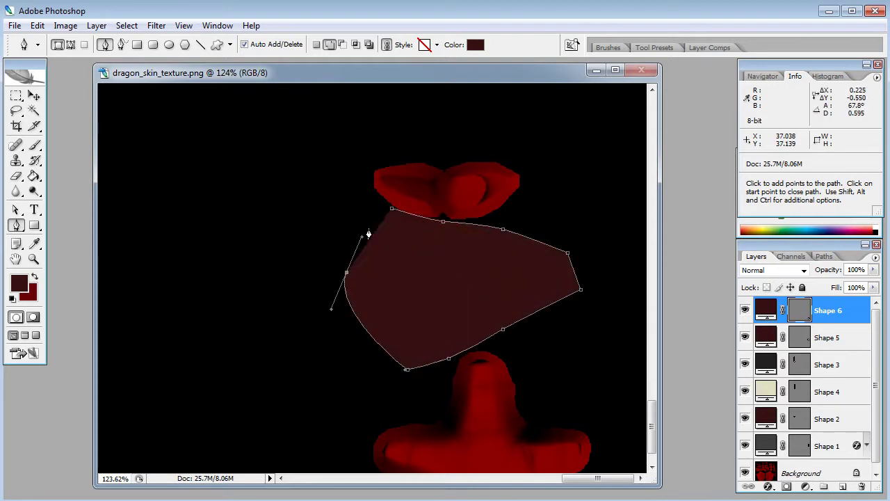
left_click(391, 208)
key("ctrl+alt+0")
key("ctrl+minus")
key("ctrl+minus")
key("ctrl+minus")
key("ctrl+minus")
key("ctrl+minus")
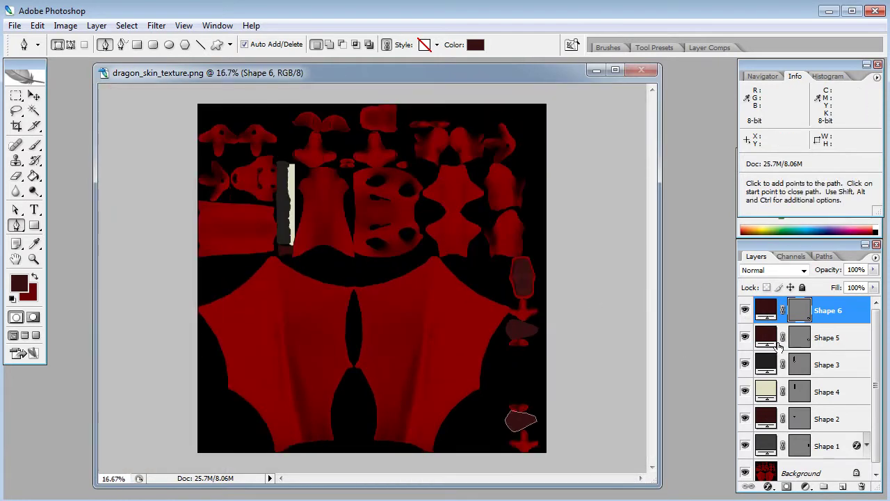
Fill Shapes 6 and 5 with dark grey 232020 sampled from the strip
double_click(769, 310)
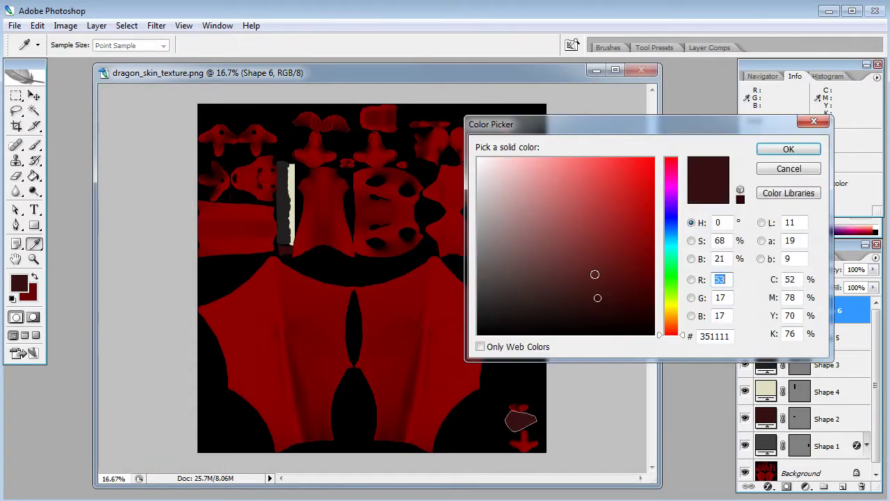
left_click(285, 205)
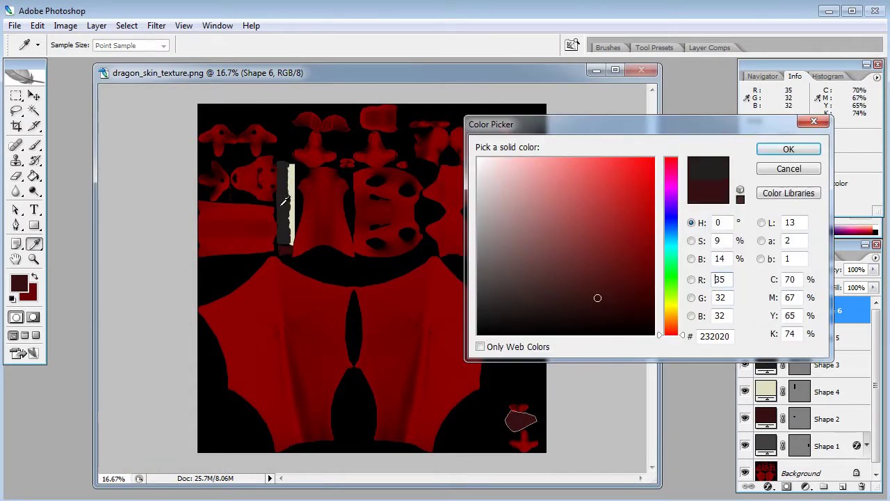
left_click(789, 149)
double_click(766, 337)
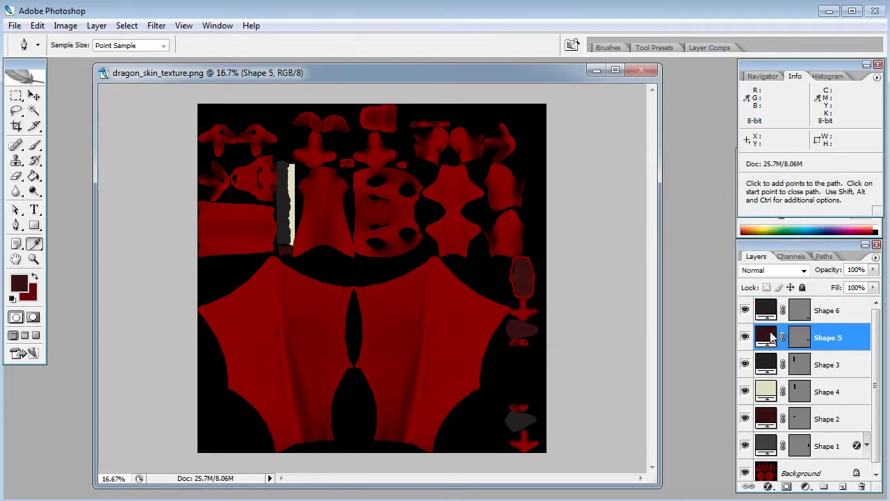
left_click(285, 204)
left_click(789, 149)
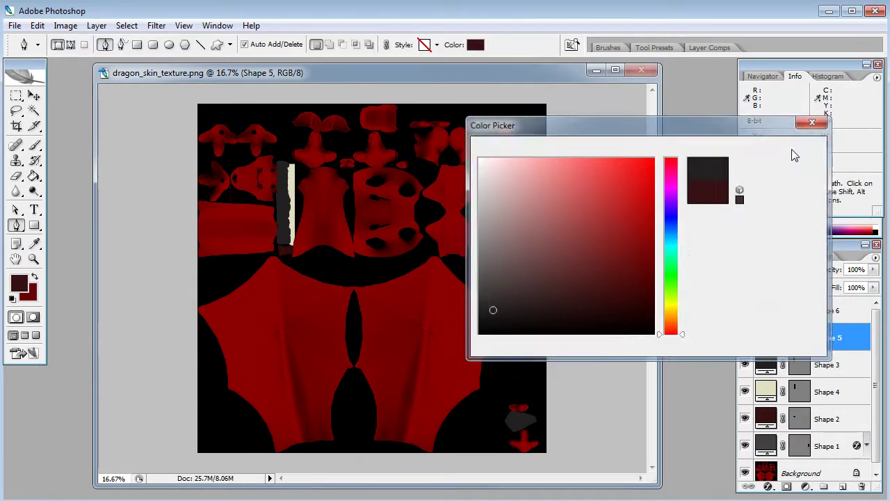
key("v")
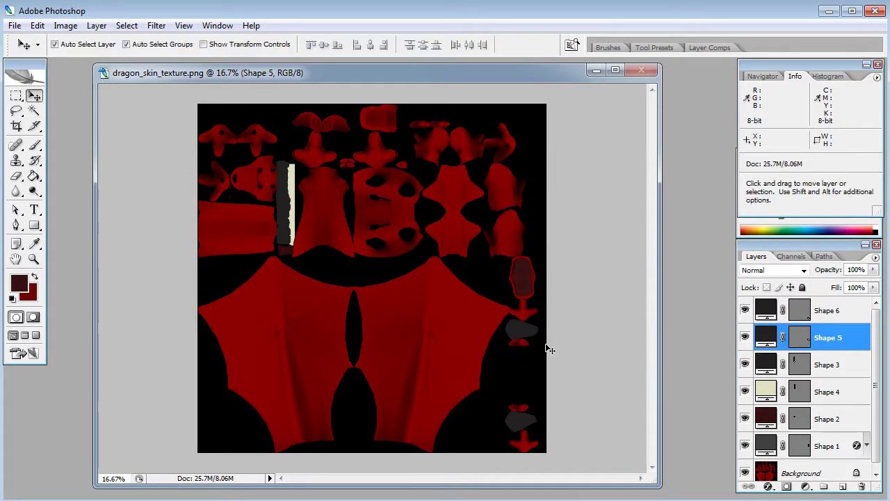
left_click(549, 346)
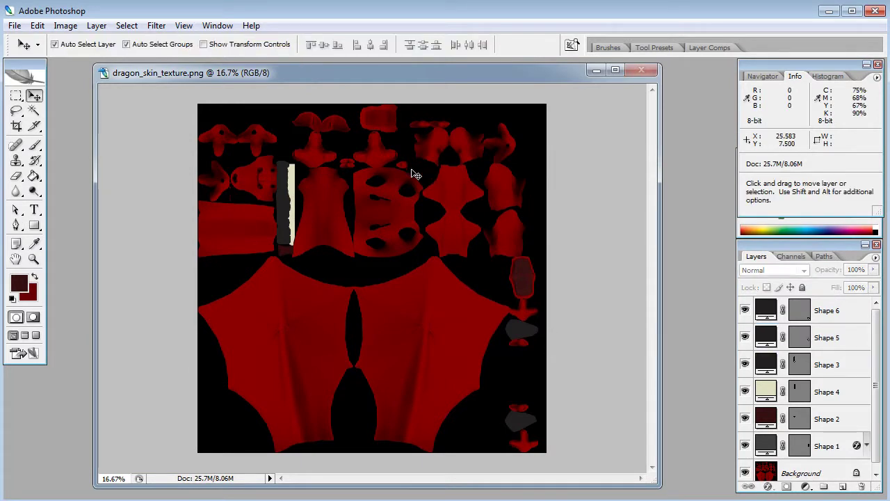
Export the texture via Save for Web as JPEG, replacing dragon_skin_texture_01.jpg
key("ctrl+alt+shift+s")
left_click(431, 290)
left_click(821, 42)
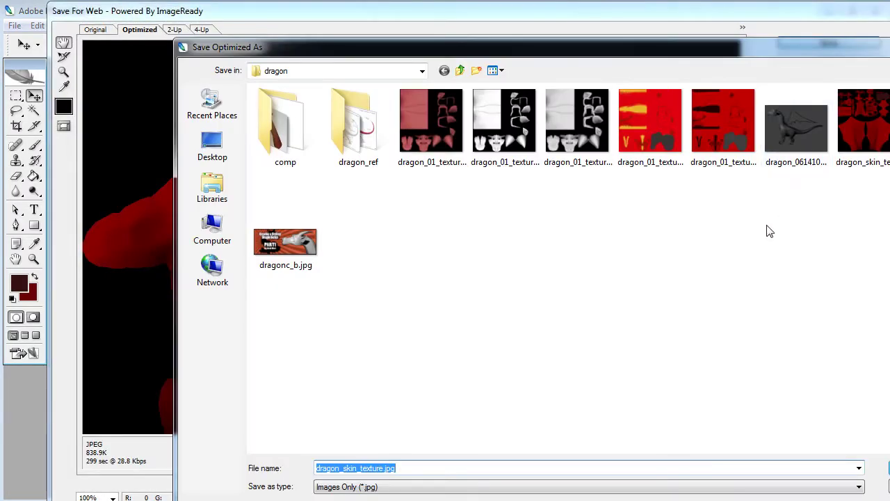
left_click(878, 129)
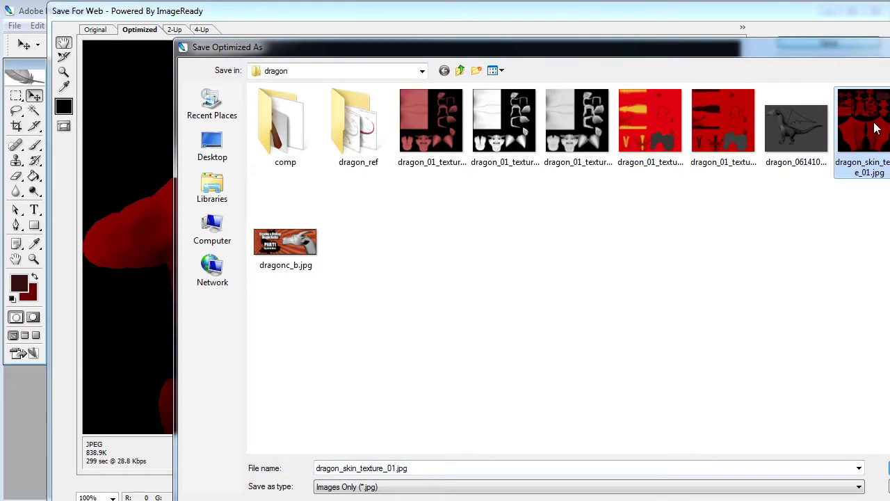
key("Return")
left_click(617, 132)
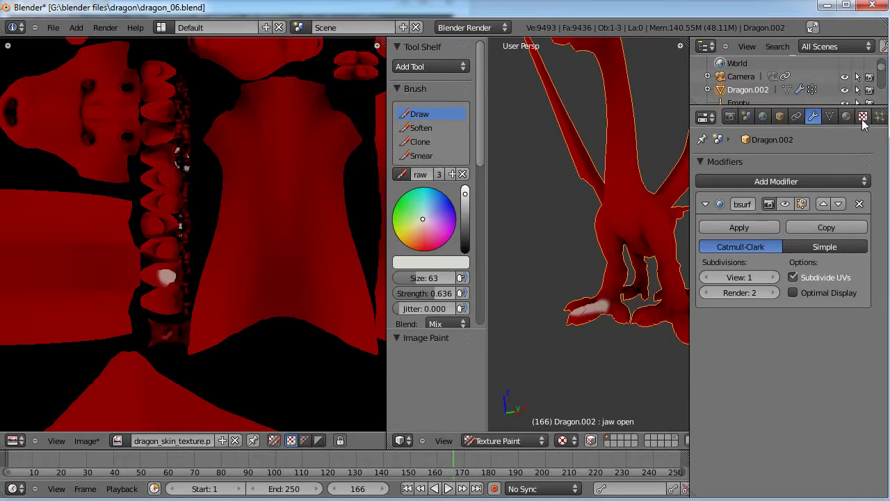
Reload the dragon skin texture from disk in the texture settings
left_click(862, 117)
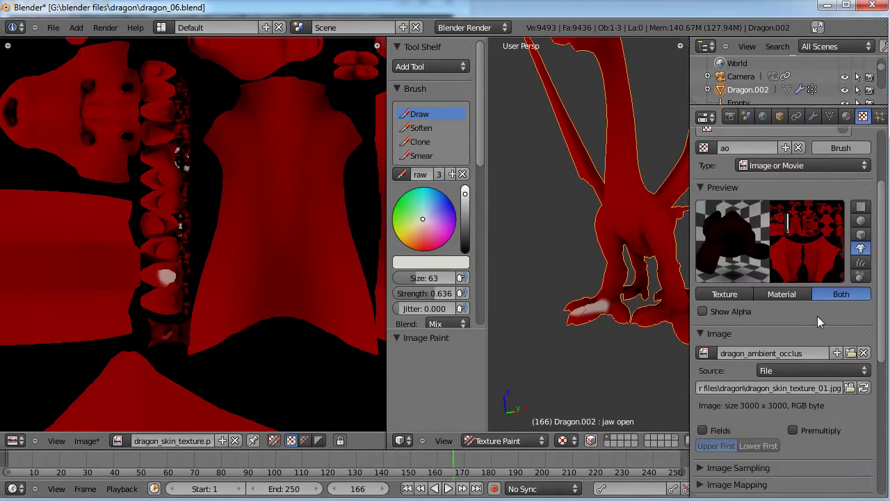
scroll(846, 334, "down", 2)
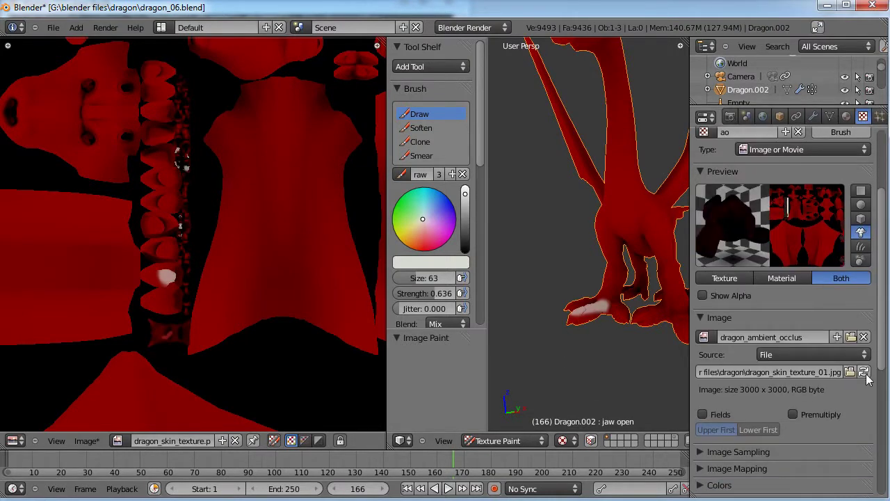
left_click(864, 374)
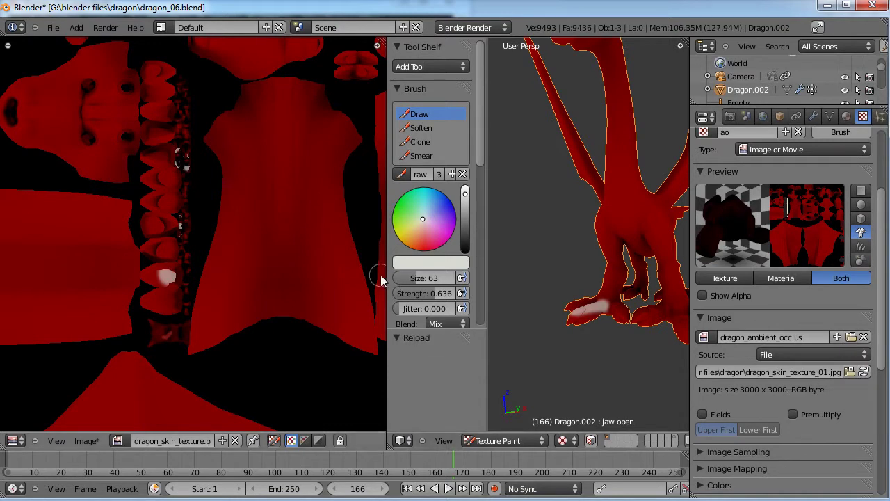
left_click_drag(384, 276, 376, 279)
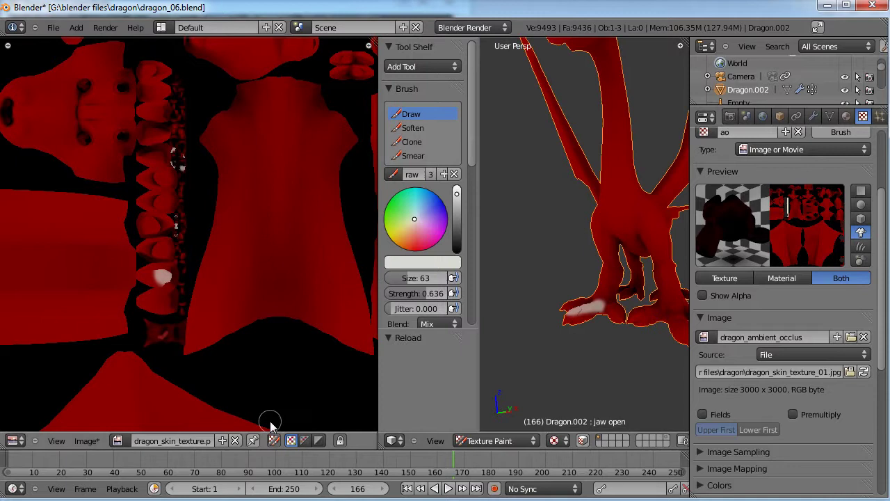
left_click(235, 440)
Show the dragon with Textured shading in Object Mode and reload the texture again
left_click(561, 441)
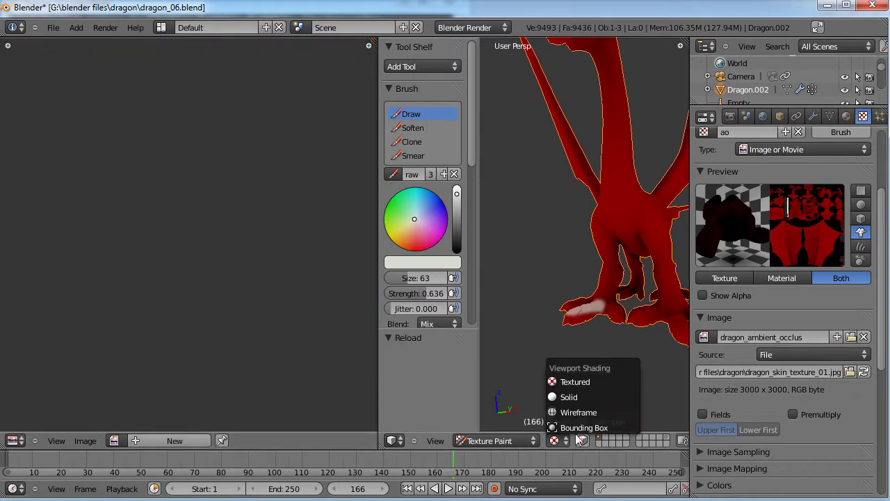
left_click(576, 382)
left_click(497, 439)
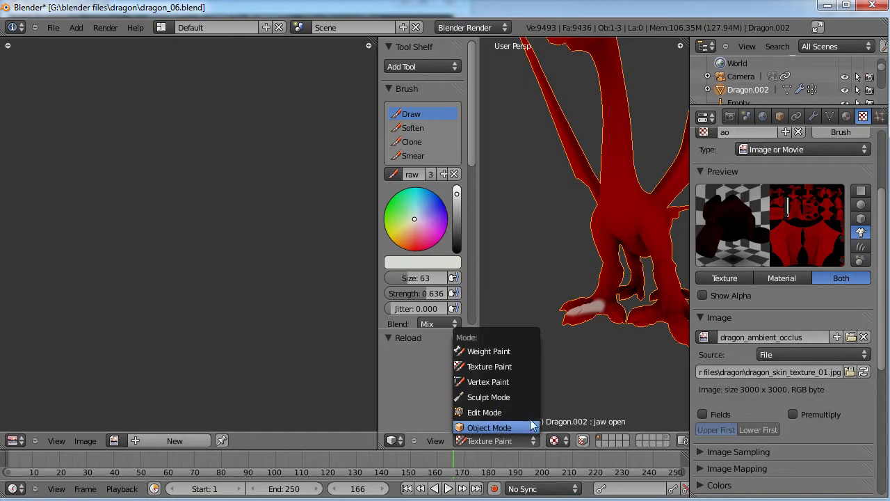
left_click(499, 427)
left_click_drag(377, 383, 256, 370)
scroll(540, 299, "down", 5)
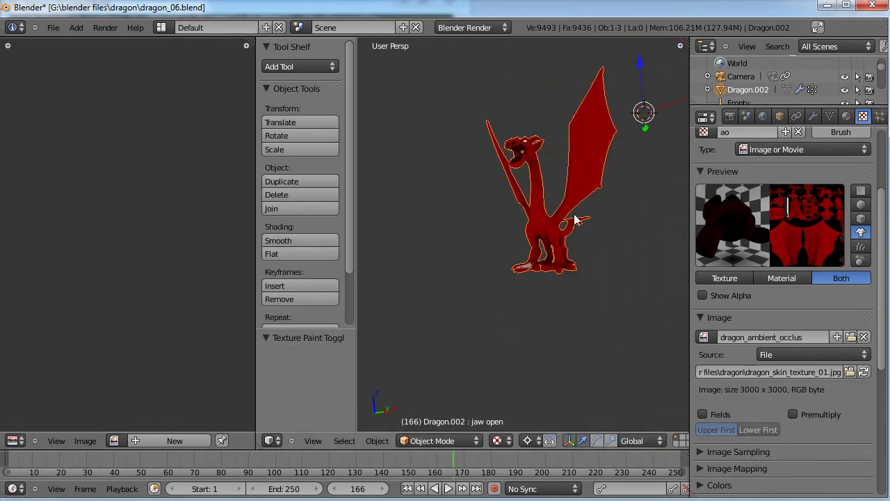
middle_click_drag(577, 225, 568, 255)
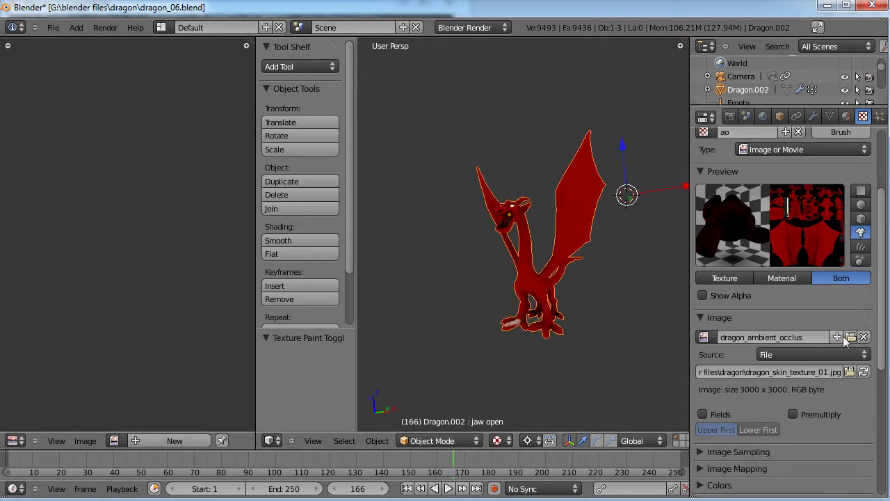
left_click(867, 374)
middle_click_drag(527, 334, 532, 306)
scroll(532, 306, "up", 5)
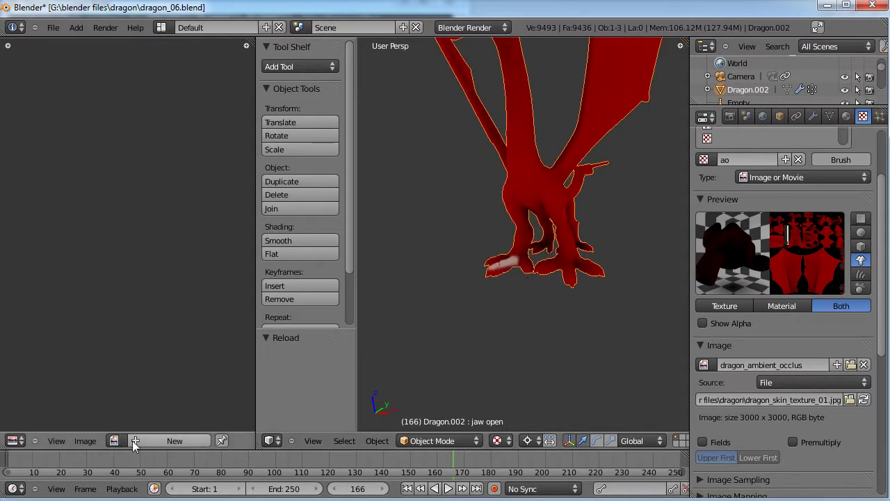
Display dragon_ambient_occlus in the image editor
left_click(115, 441)
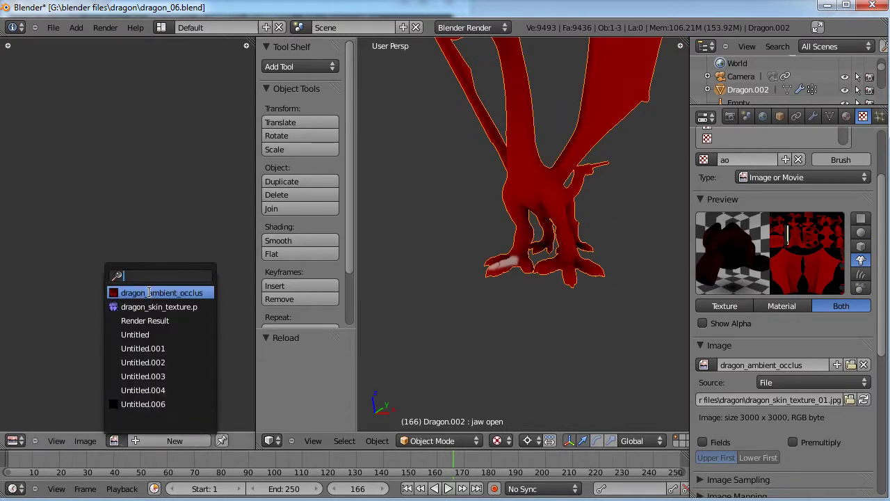
left_click(150, 292)
scroll(157, 330, "down", 3)
scroll(159, 333, "down", 1)
scroll(159, 332, "up", 3)
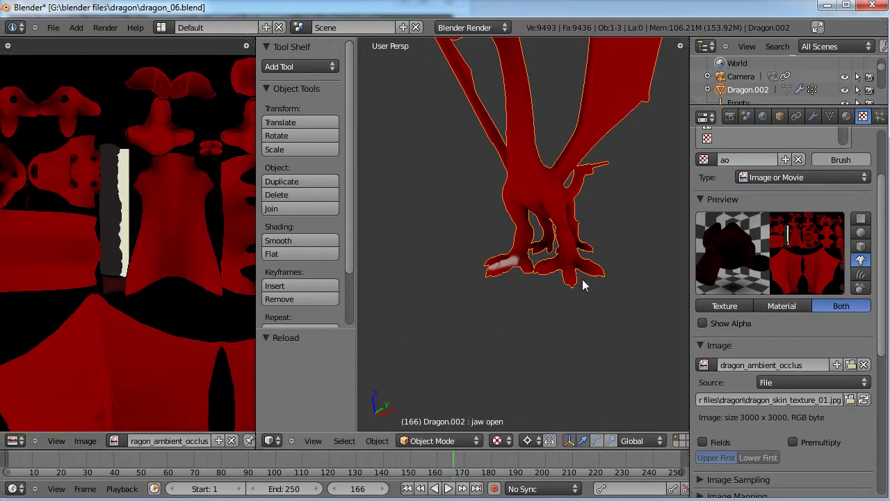
scroll(567, 285, "down", 5)
Render from the camera view, save over dragon_06.blend and return to Photoshop
key("KP_0")
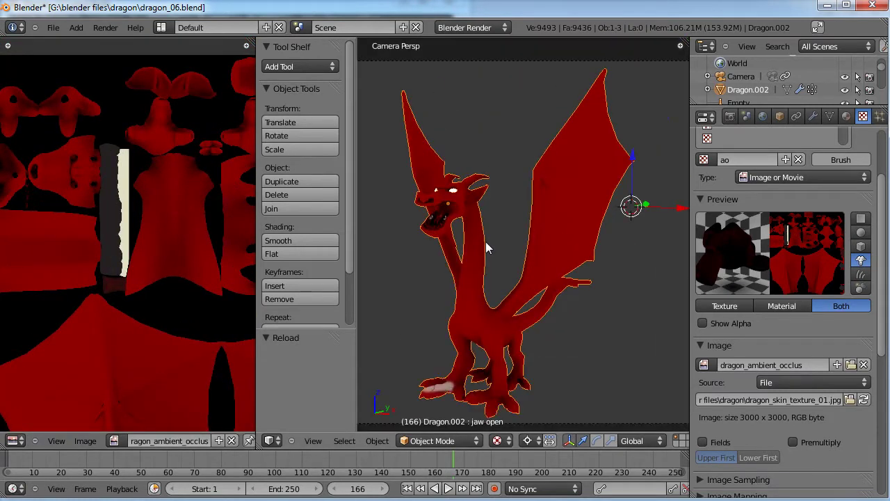
key("F12")
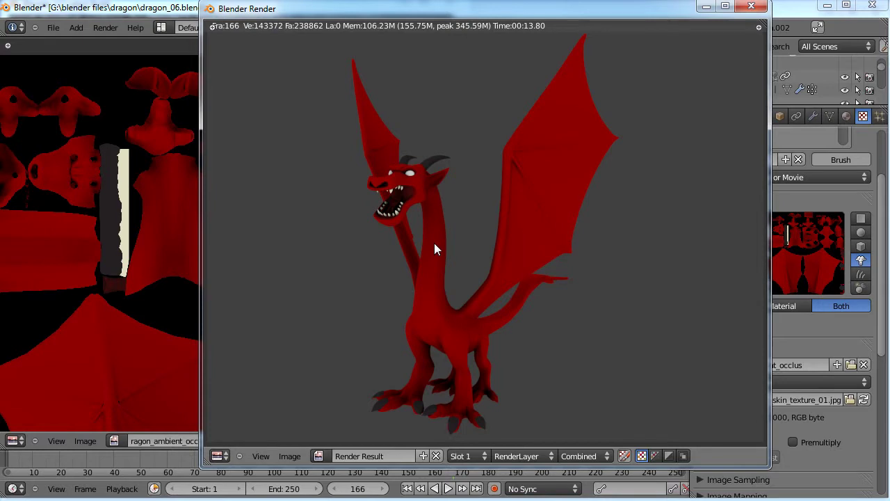
key("Escape")
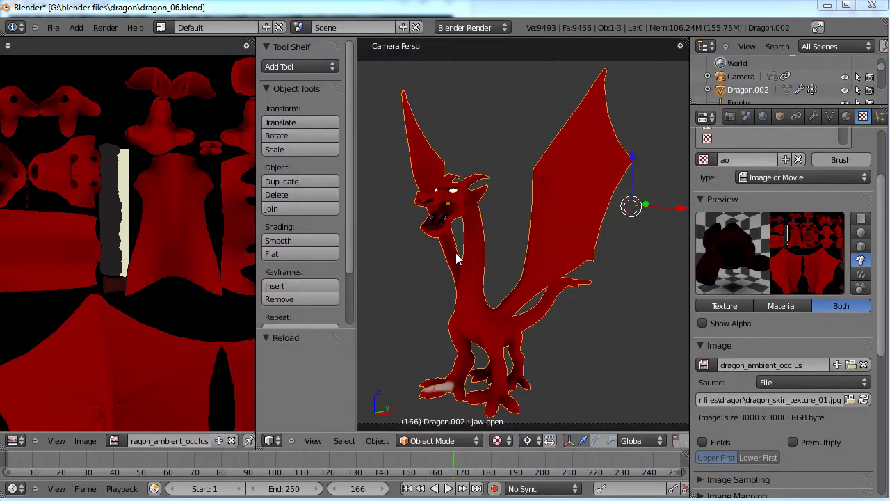
left_click(455, 253)
key("ctrl+s")
left_click(455, 252)
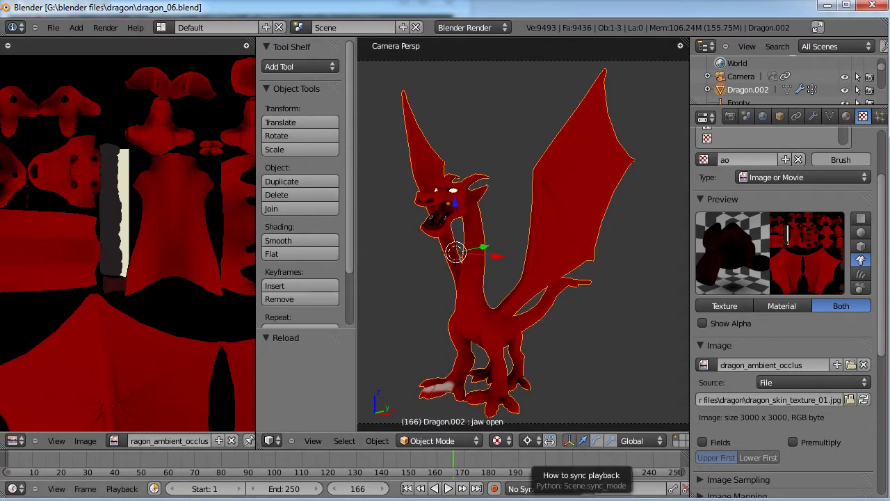
key("alt+Tab")
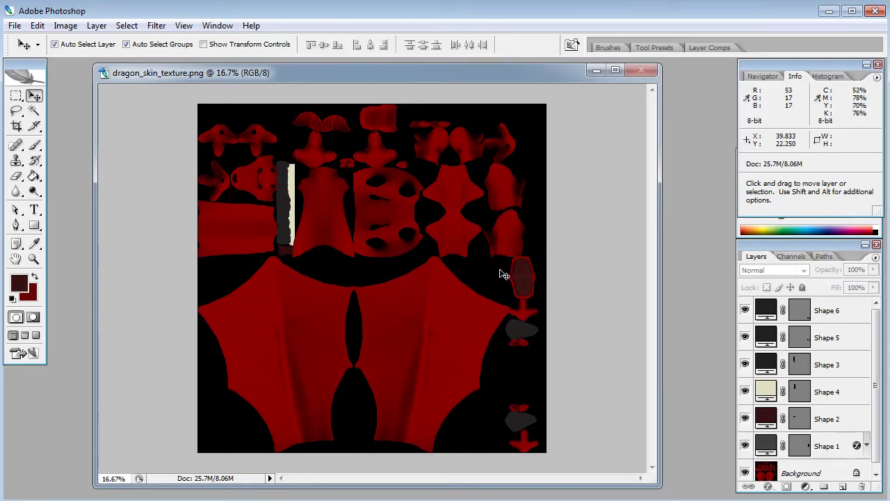
double_click(33, 259)
left_click_drag(357, 218, 395, 253)
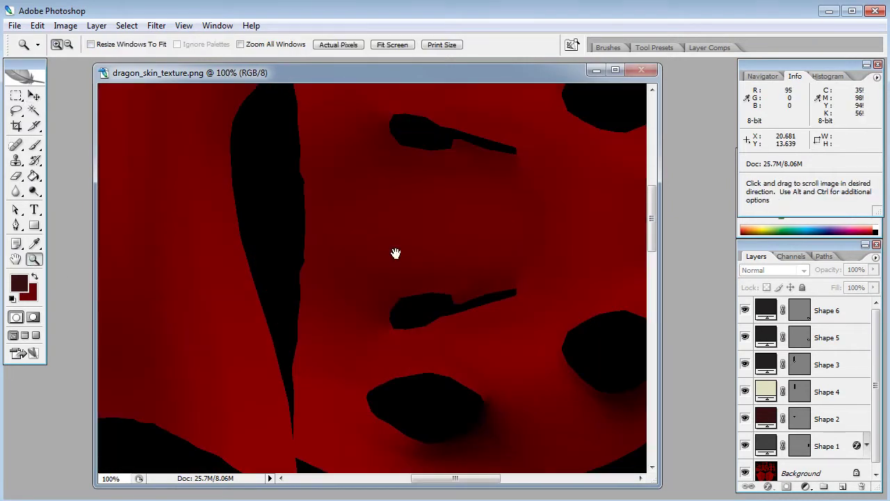
left_click(394, 252, "alt")
left_click_drag(395, 223, 318, 255)
left_click_drag(479, 279, 435, 304)
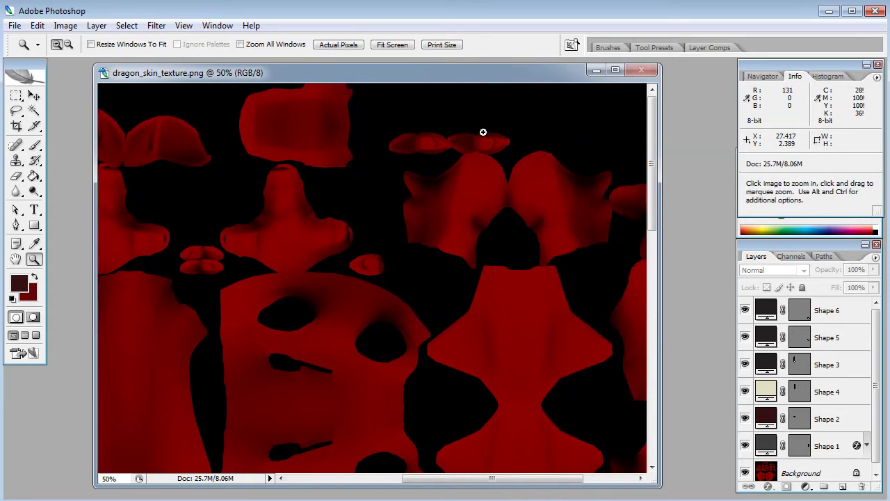
left_click_drag(473, 290, 410, 279)
left_click_drag(441, 333, 383, 112)
left_click_drag(492, 214, 458, 383)
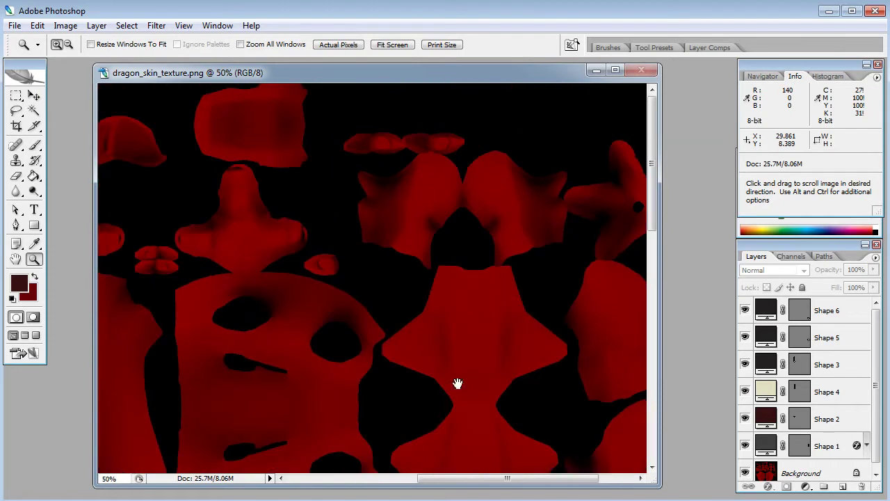
left_click_drag(194, 285, 616, 146)
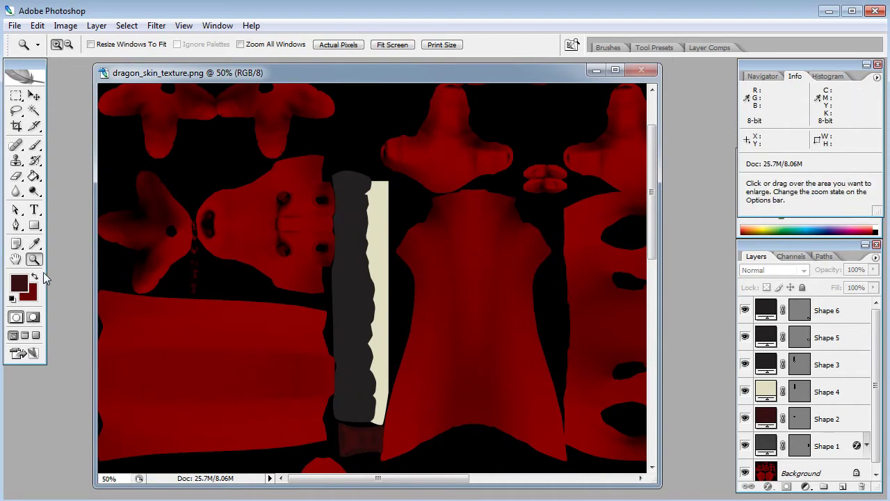
left_click(194, 264)
left_click(229, 294)
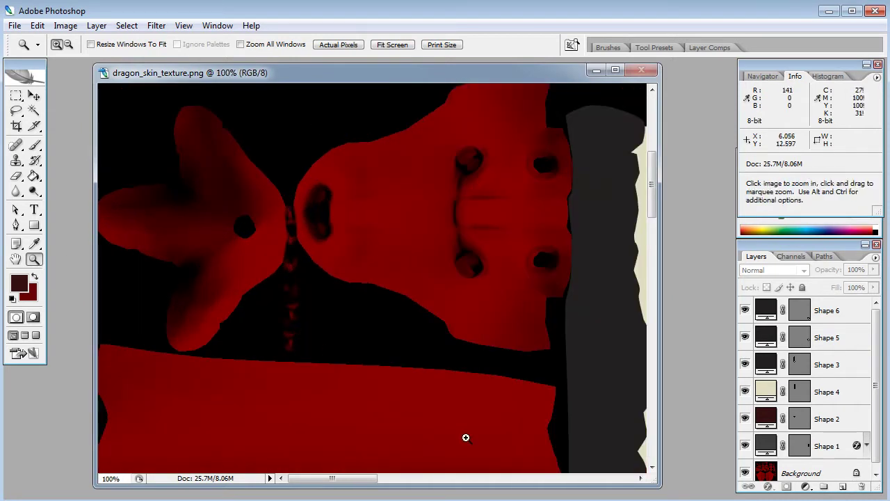
key("alt+Tab")
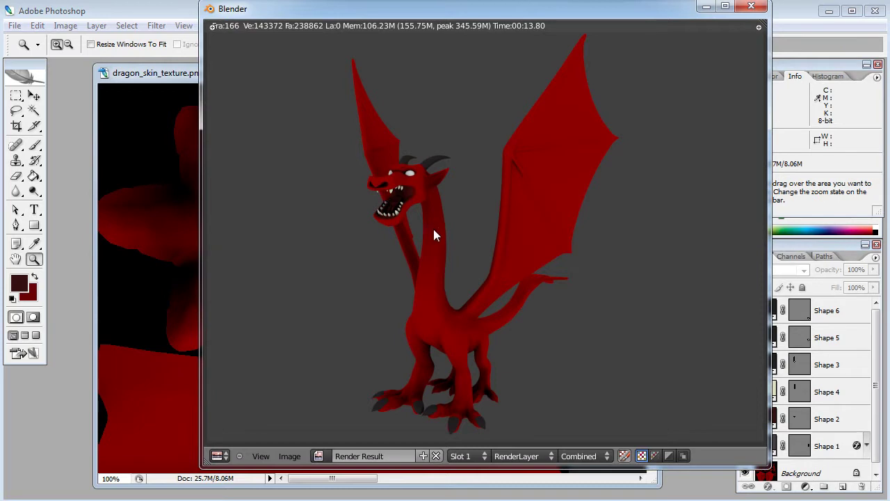
Trace a thin pointed Shape 7 outline in the gap beside the head piece
left_click(176, 83)
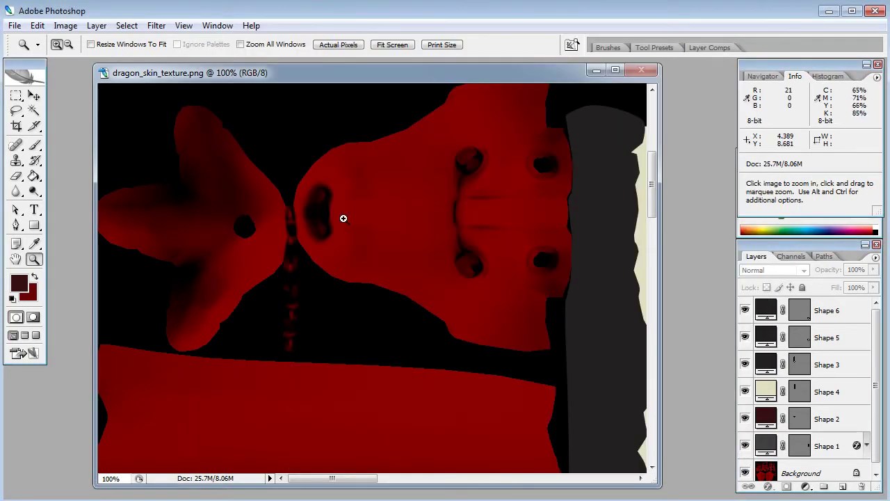
left_click(16, 225)
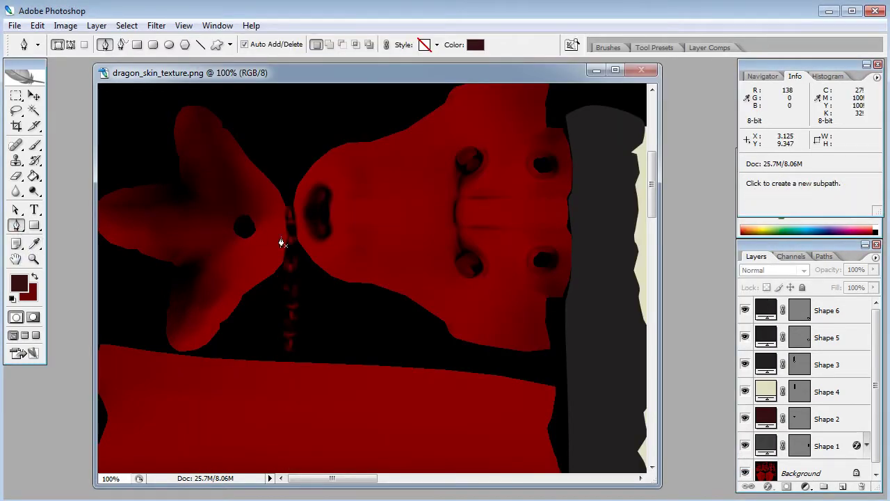
left_click(302, 244)
left_click(302, 254)
left_click(295, 235)
left_click(290, 200)
left_click(287, 194)
left_click(288, 225)
left_click(285, 254)
left_click(282, 270)
left_click(279, 284)
left_click(277, 346)
left_click(283, 355)
left_click(300, 357)
left_click(308, 292)
left_click(302, 254)
Fill Shape 7 with the cream colour sampled from the strip
left_click_drag(483, 283, 410, 277)
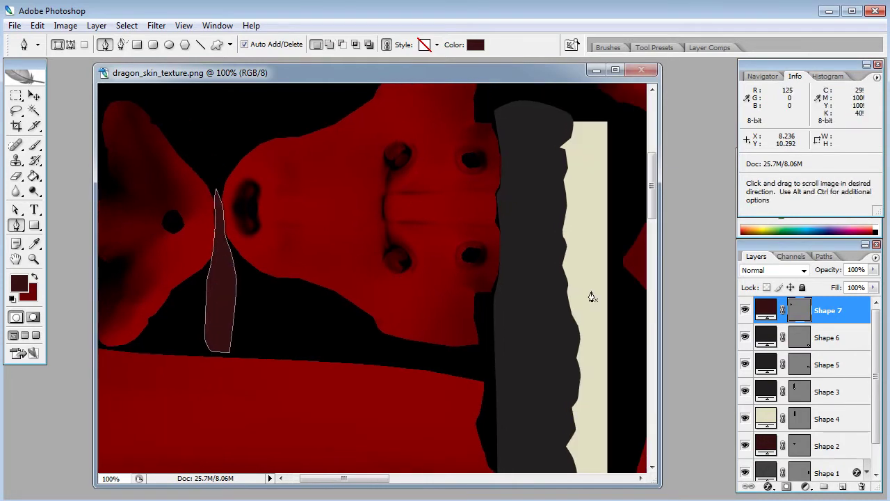
double_click(766, 310)
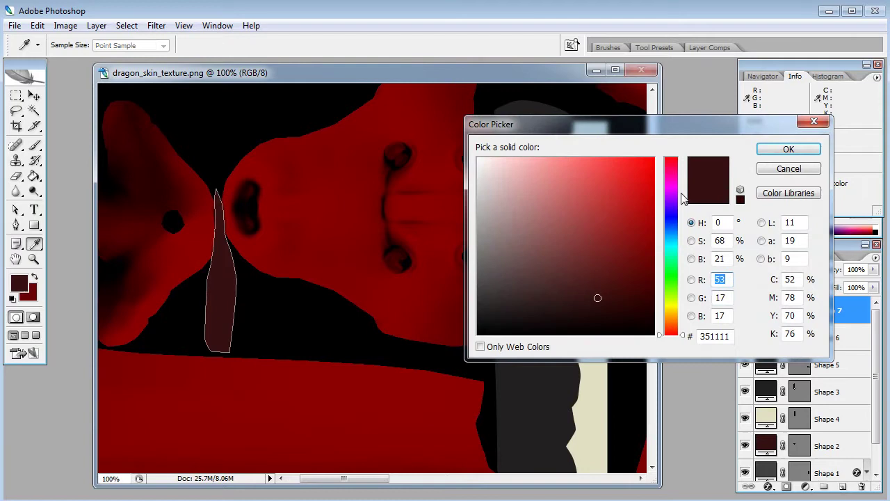
left_click(602, 388)
left_click(773, 151)
left_click_drag(474, 141, 435, 184)
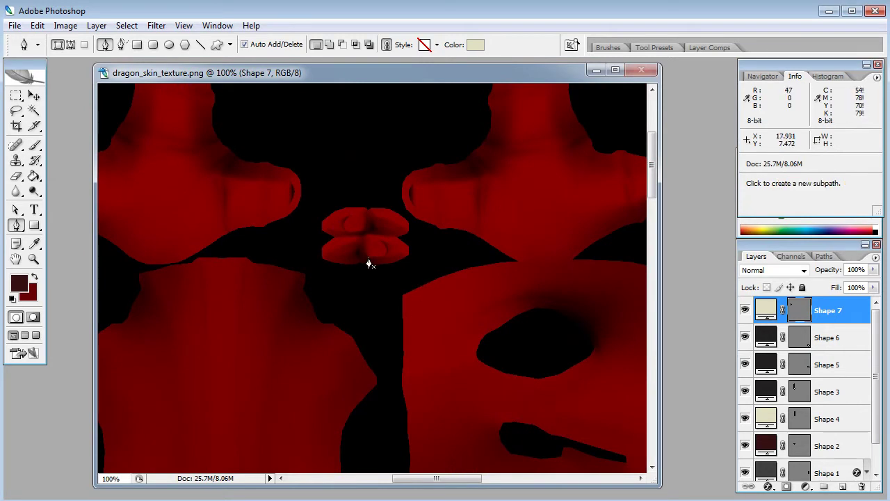
Select the Shape 5 layer and set the Pen tool to add outlines to the shape
left_click(806, 340)
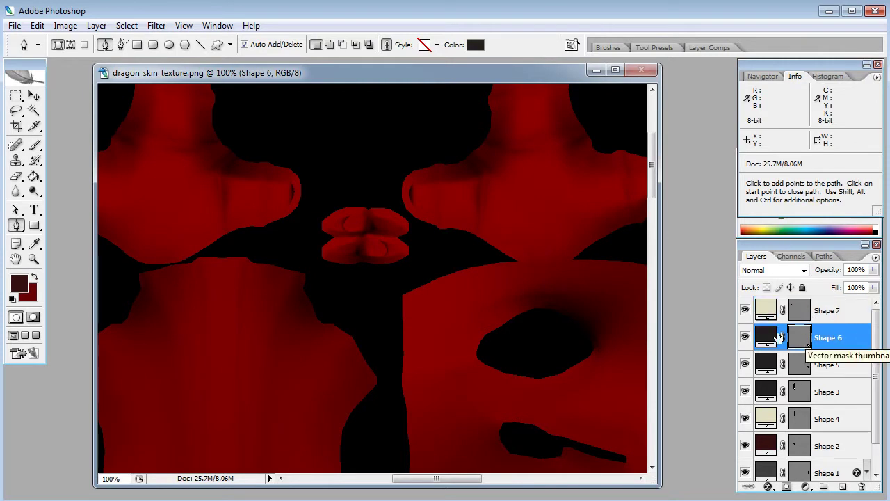
key("ctrl+minus")
key("ctrl+minus")
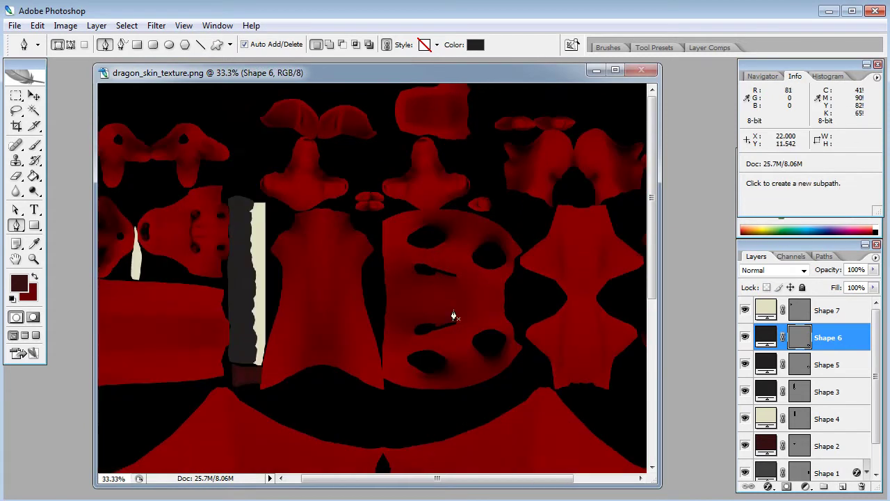
left_click_drag(592, 328, 443, 164)
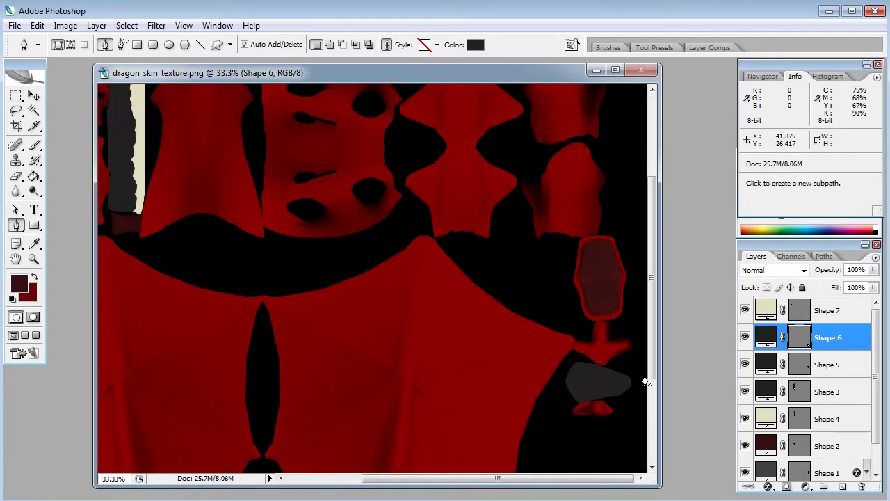
key("a")
left_click(593, 379)
left_click_drag(517, 264, 463, 243)
left_click(17, 226)
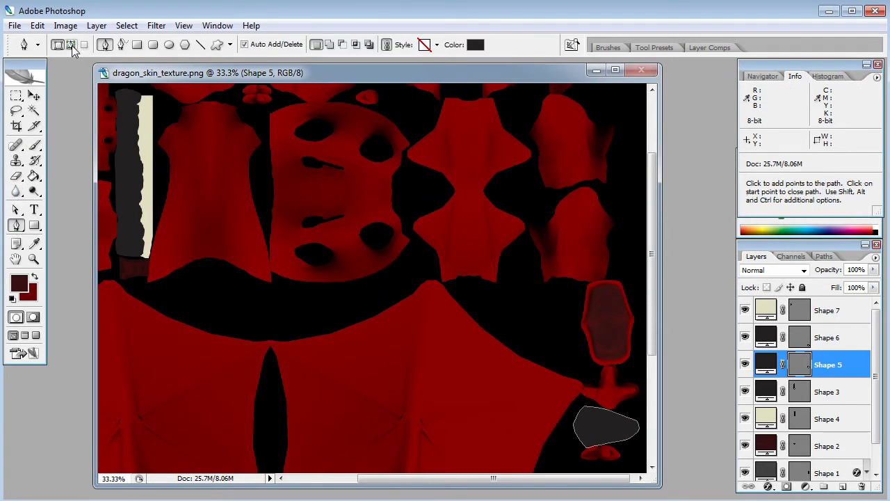
left_click(330, 45)
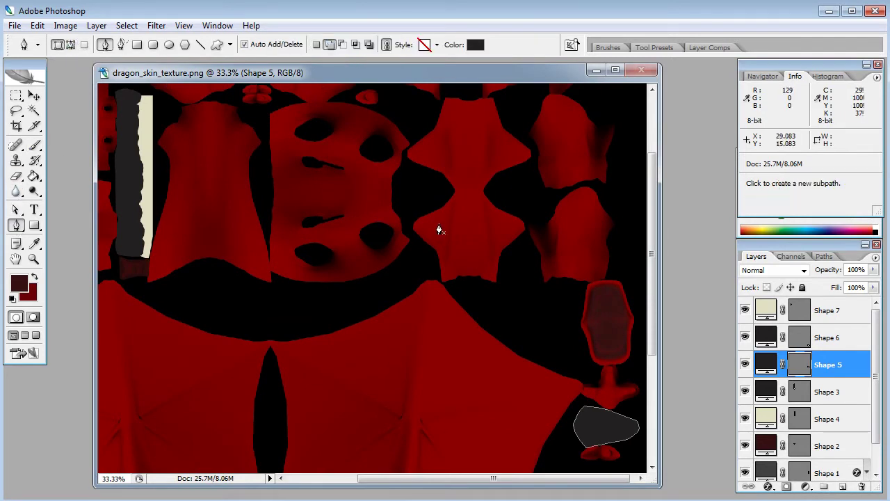
left_click_drag(272, 129, 301, 168)
Draw two small dark patches among the top pieces of the texture
left_click(296, 150)
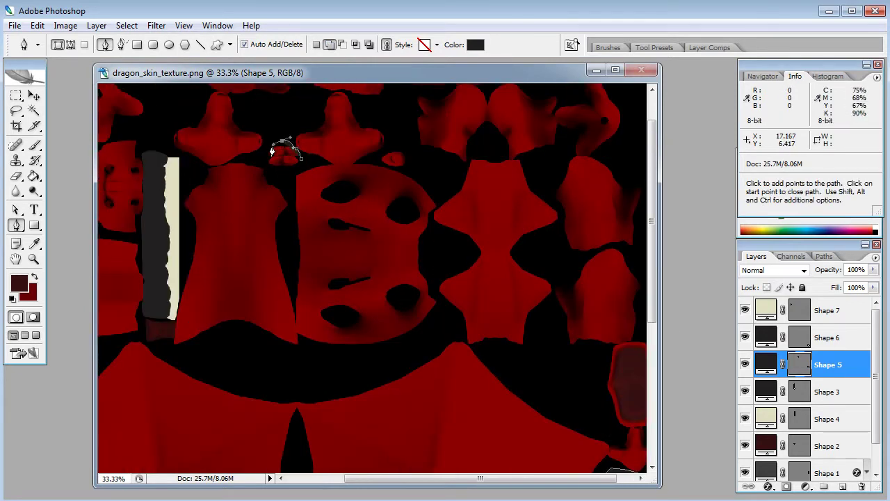
left_click_drag(267, 157, 302, 165)
key("Return")
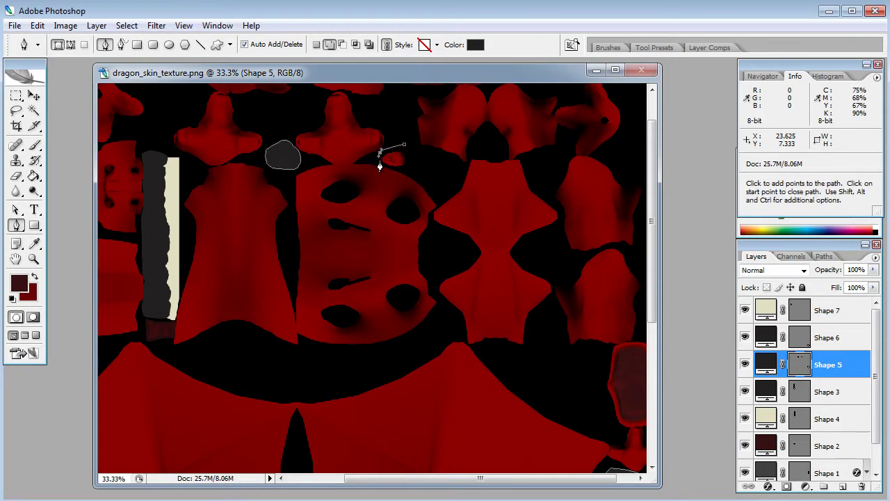
left_click(403, 173)
left_click(407, 156)
left_click(404, 149)
key("Return")
scroll(445, 159, "down", 10)
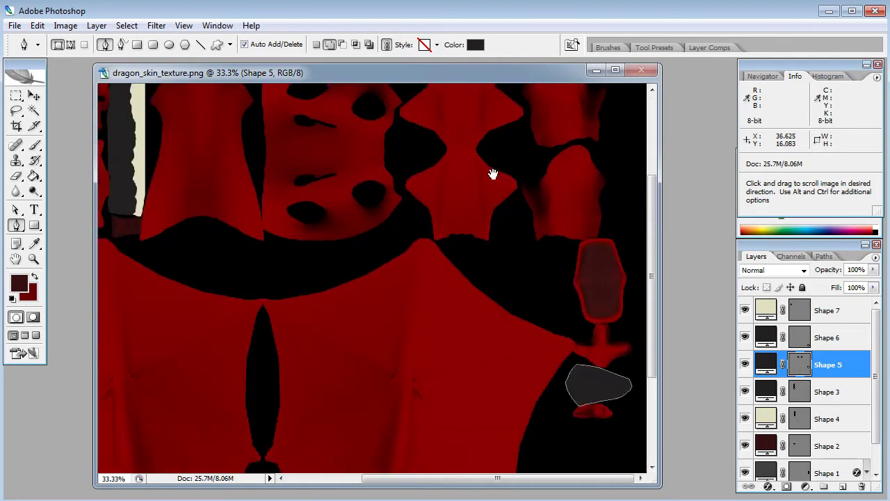
Outline one patch below the grey shape and another over the lower grey shape
left_click(573, 244)
left_click(549, 253)
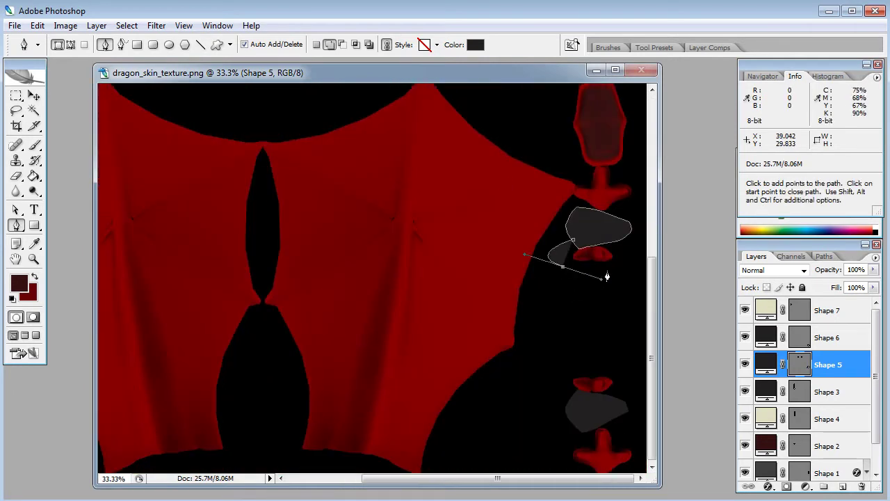
left_click(583, 275)
left_click(604, 270)
left_click(626, 252)
left_click(621, 240)
left_click(590, 232)
left_click(573, 245)
left_click(572, 378)
left_click(609, 366)
left_click(611, 396)
left_click(599, 400)
left_click(572, 378)
Pan to the top of the texture and start a dark patch there
key("a")
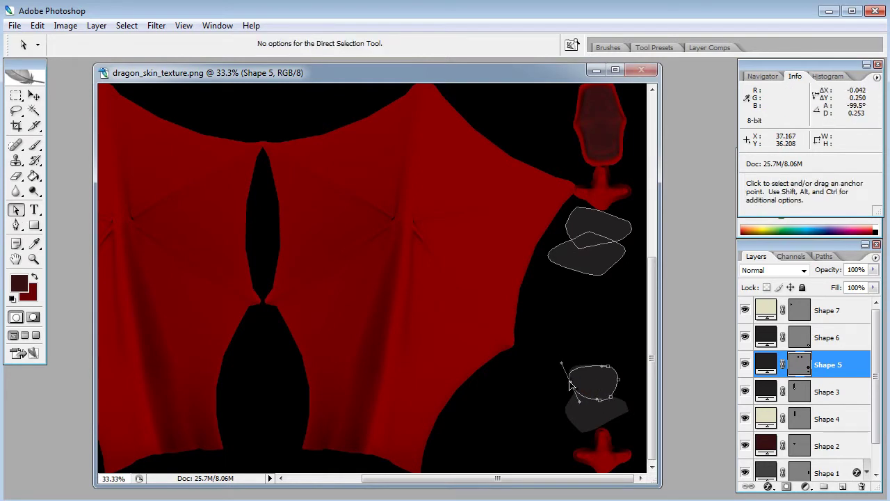
key("space")
left_click_drag(378, 193, 527, 387)
left_click_drag(301, 237, 387, 302)
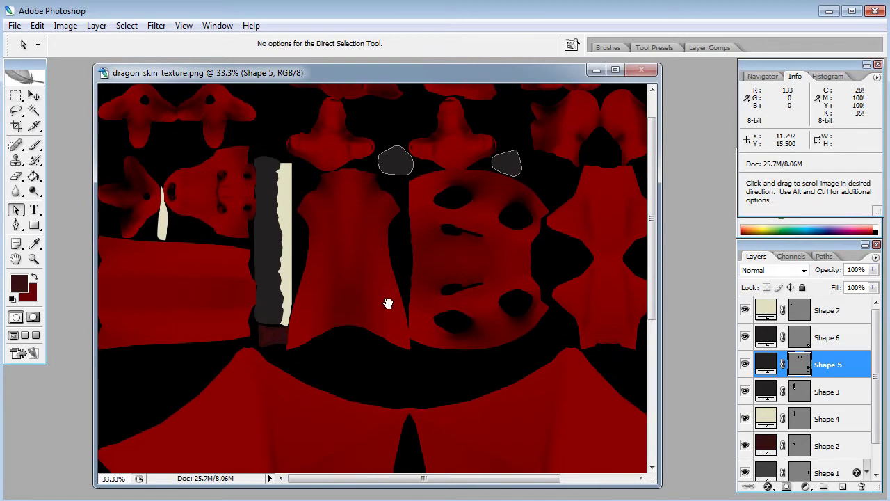
left_click_drag(397, 239, 481, 312)
left_click_drag(567, 302, 459, 322)
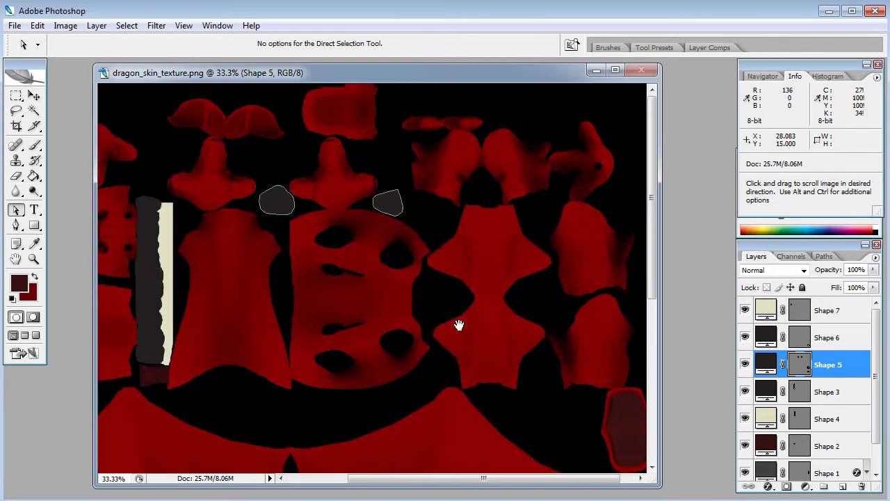
left_click(16, 225)
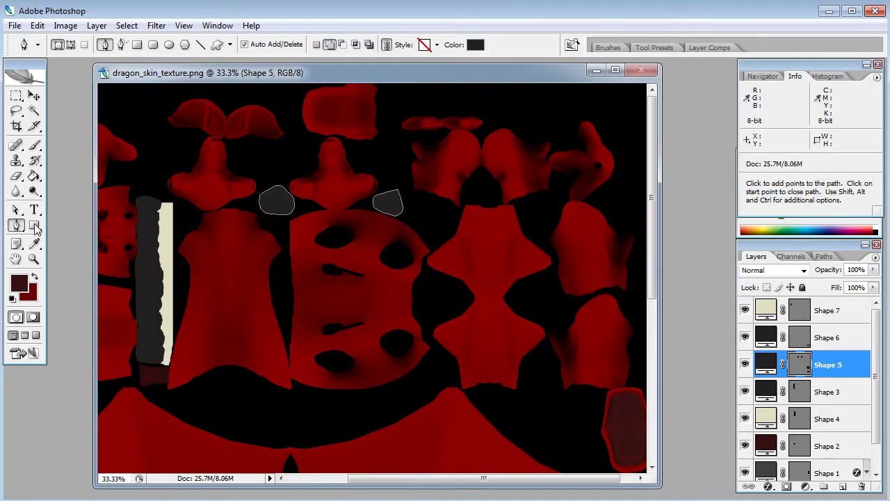
left_click(418, 109)
left_click(399, 127)
left_click(420, 136)
left_click(445, 132)
Extend the top patch to the right and close its outline
left_click(453, 132)
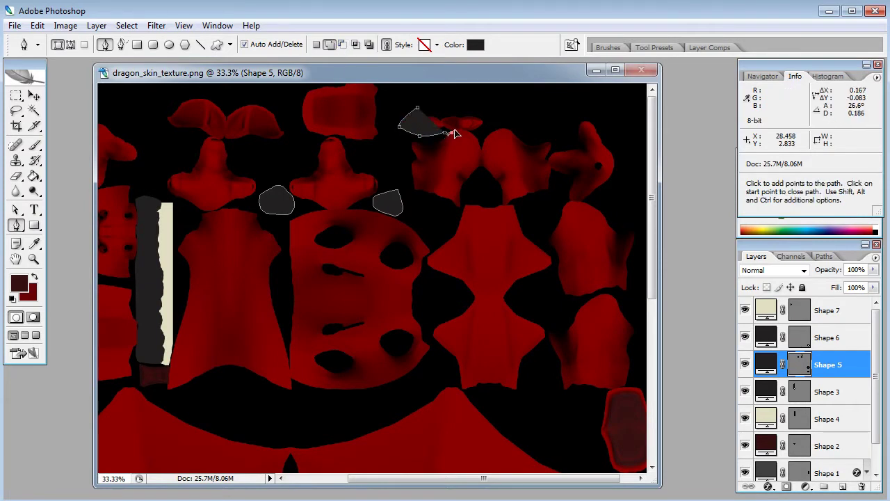
left_click(463, 132)
left_click(472, 129)
left_click(480, 129)
left_click(487, 123)
left_click(477, 112)
left_click(441, 110)
left_click(417, 110)
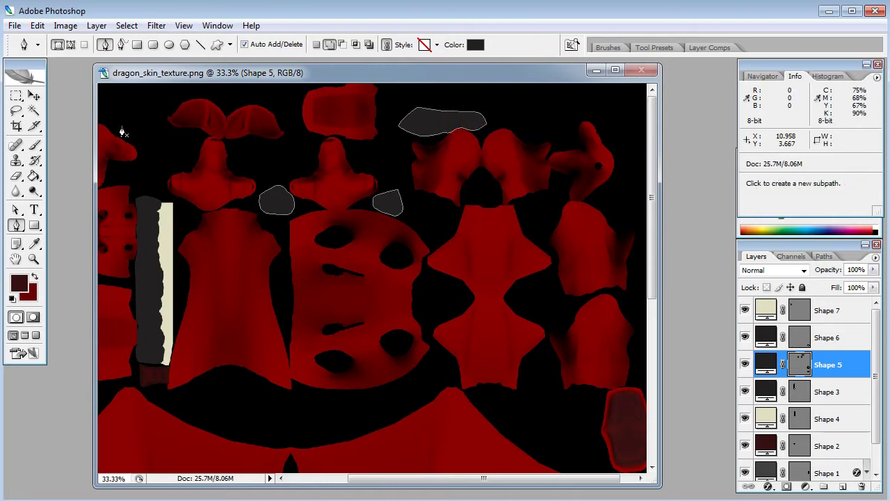
Darken Shape 5's fill colour to near-black 0f0f0f
left_click(34, 95)
double_click(767, 365)
mouse_move(509, 314)
left_mouse_down()
mouse_move(483, 312)
mouse_move(479, 325)
left_mouse_up()
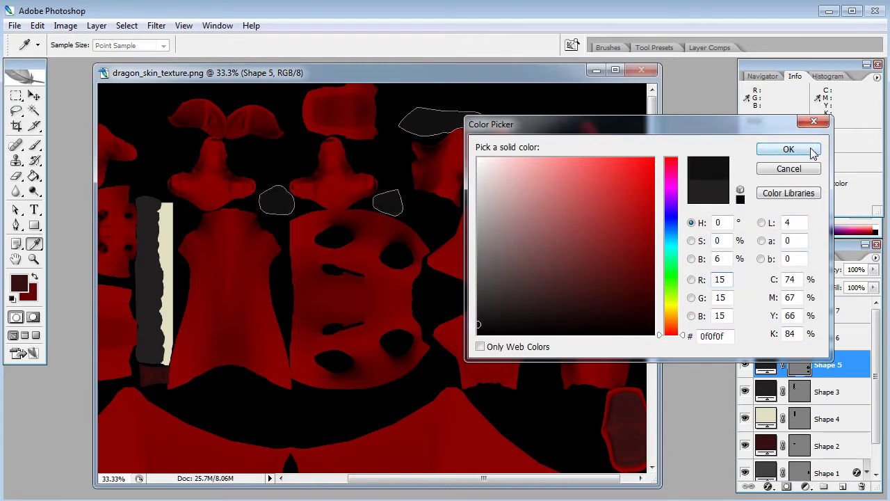
Confirm Shape 5's fill and give Shape 3 a near-black fill sampled from the texture
left_click(789, 150)
left_click(143, 257)
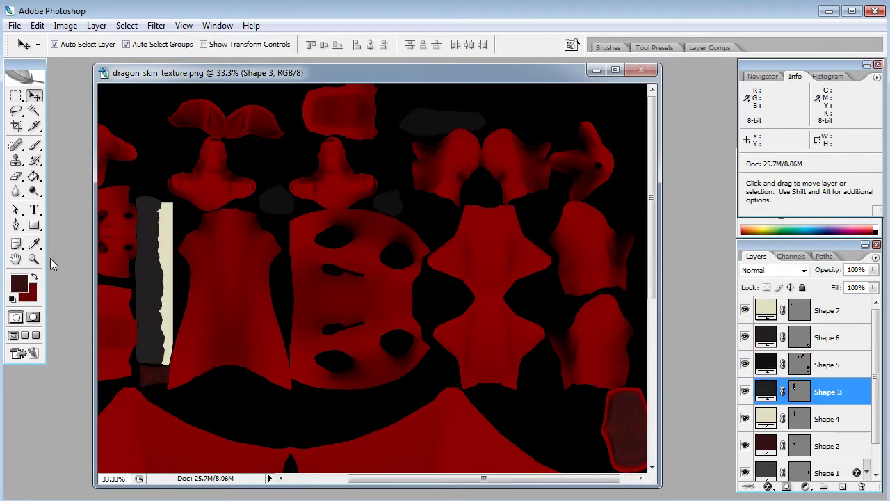
double_click(766, 392)
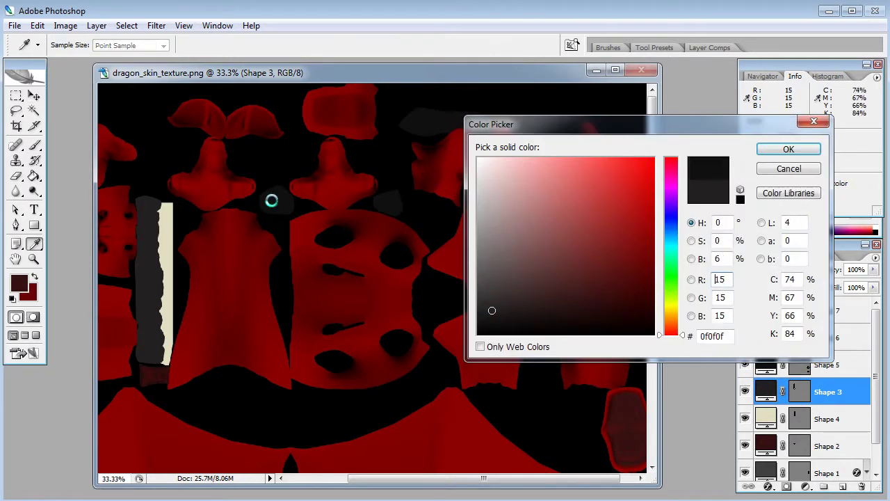
left_click(275, 198)
key("Return")
Check Shape 6's fill colour and keep it dark grey
scroll(853, 400, "down", 2)
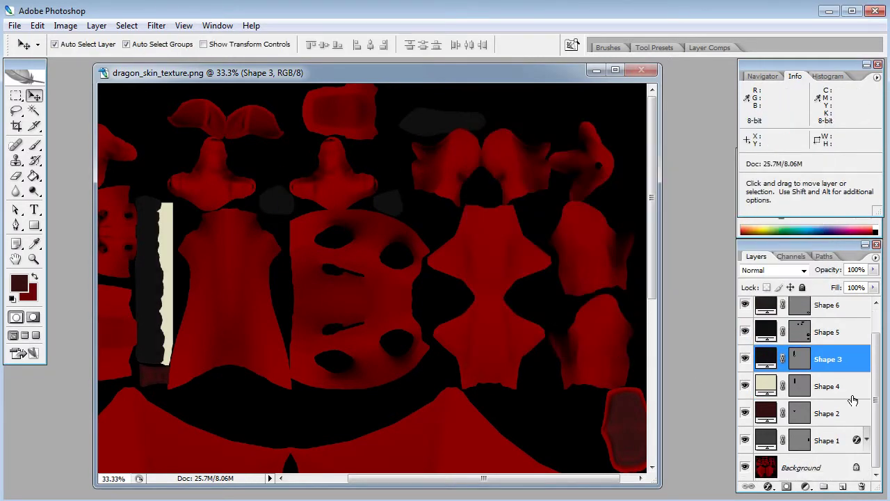
left_click(769, 439)
left_click_drag(487, 325, 507, 178)
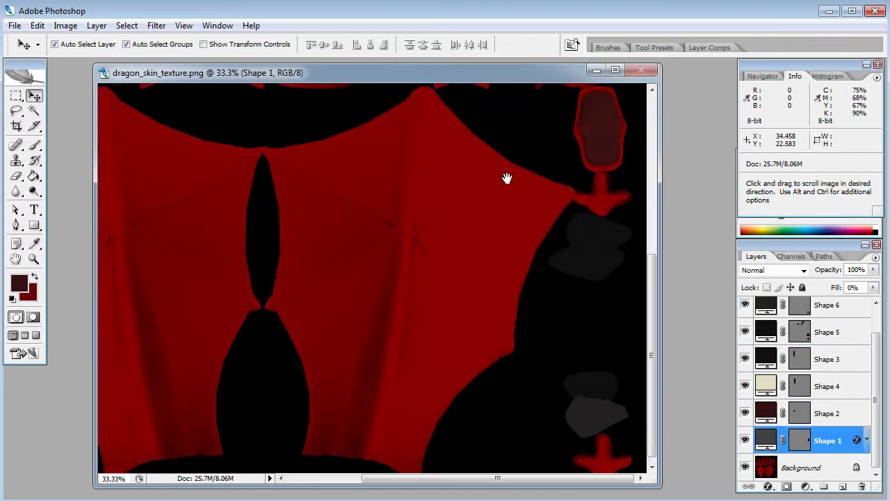
left_click(603, 410)
double_click(766, 306)
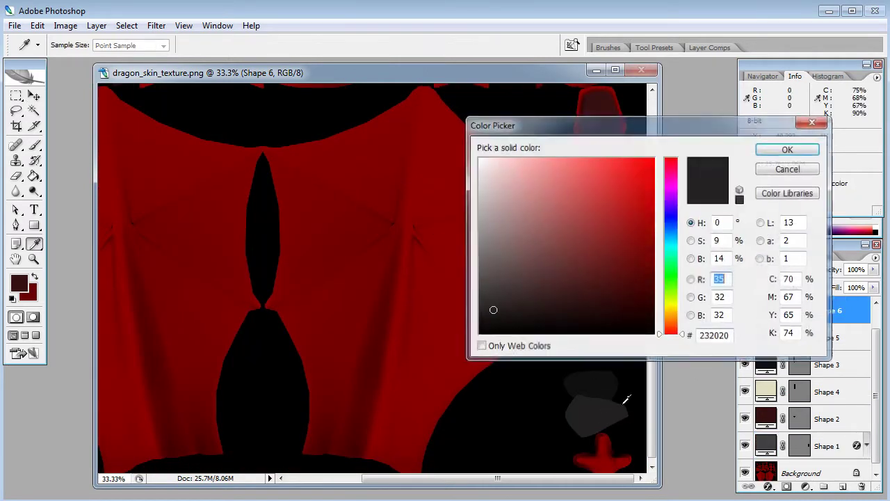
key("Return")
key("v")
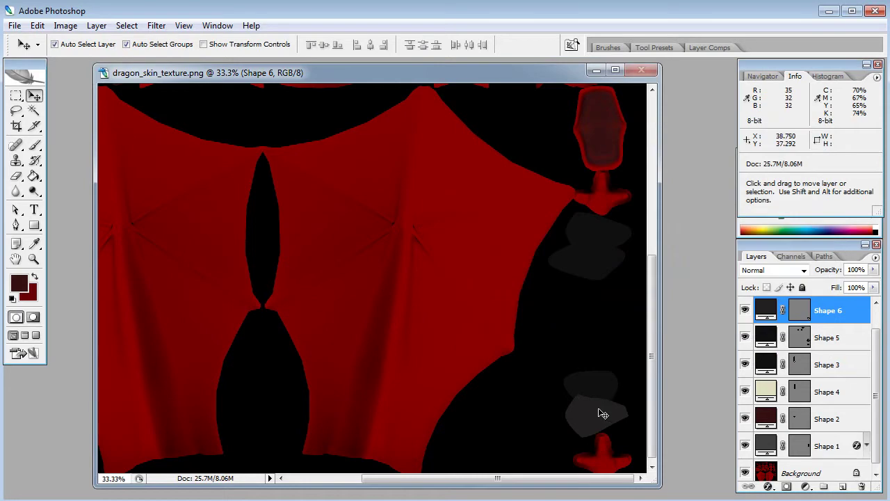
double_click(767, 313)
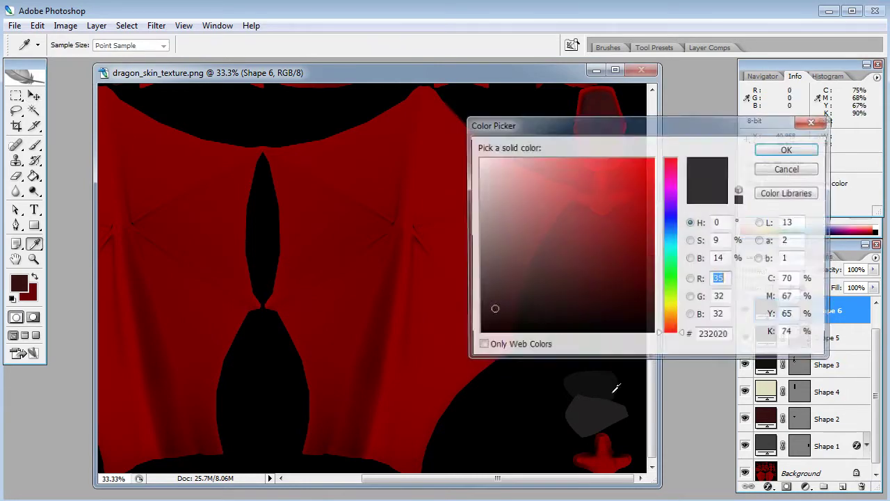
left_click(781, 147)
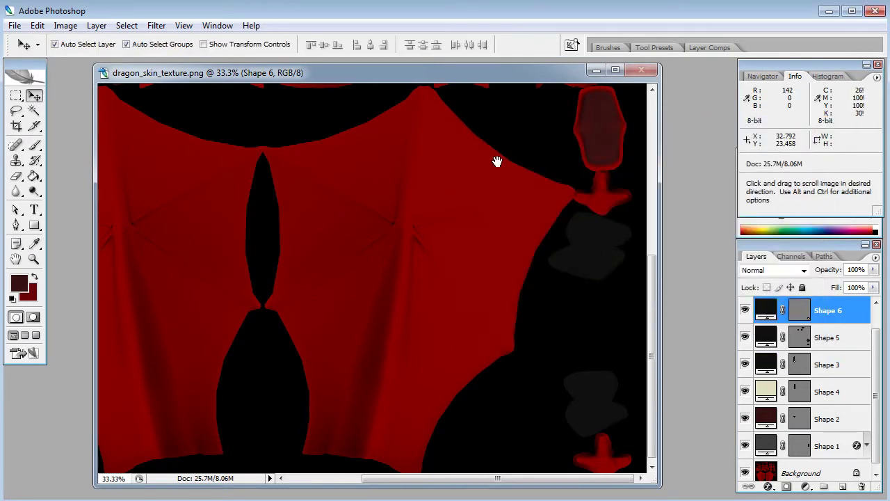
scroll(501, 178, "up", 5)
scroll(457, 313, "left", 3)
Save the texture for web as a quality-90 JPEG replacing dragon_skin_texture_01.jpg
key("ctrl+alt+shift+s")
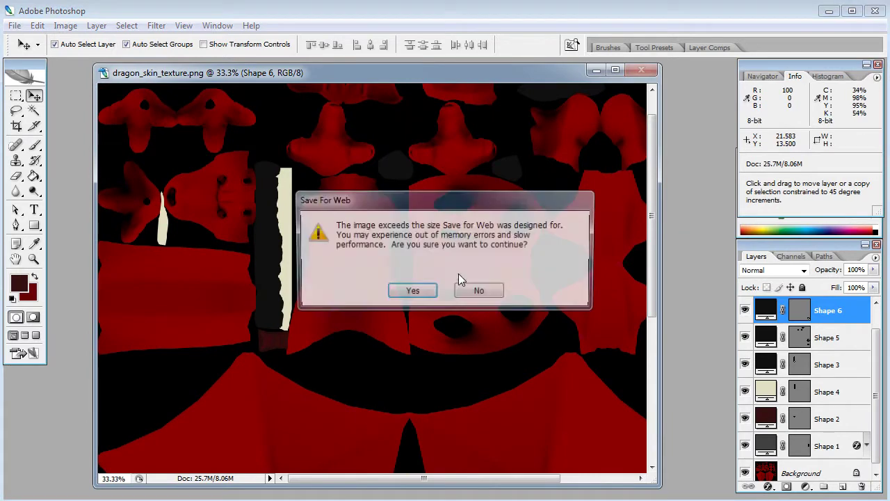
left_click(405, 291)
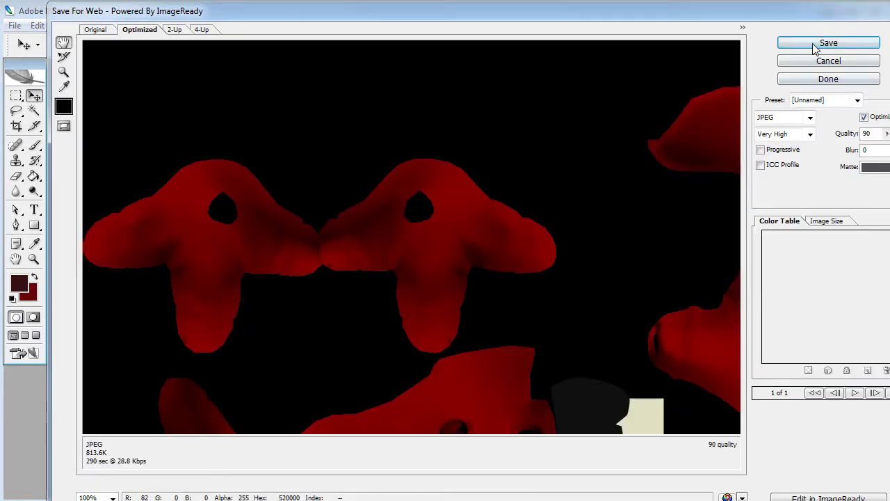
left_click(816, 44)
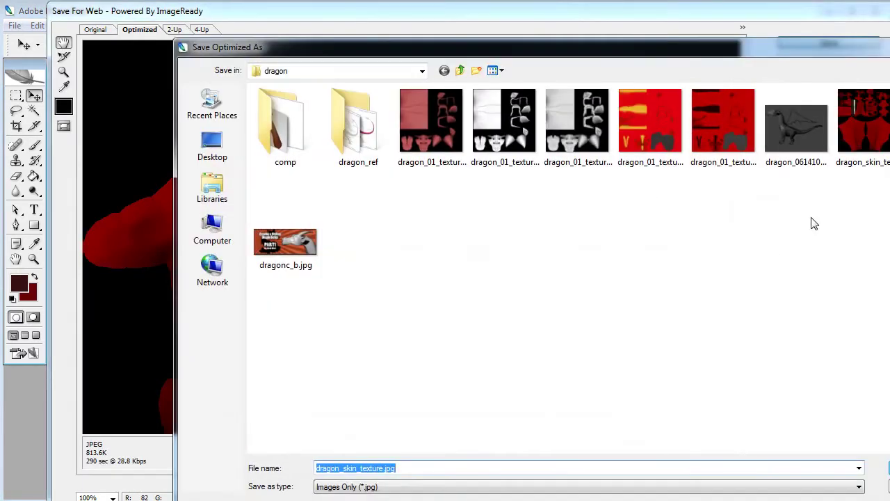
double_click(863, 124)
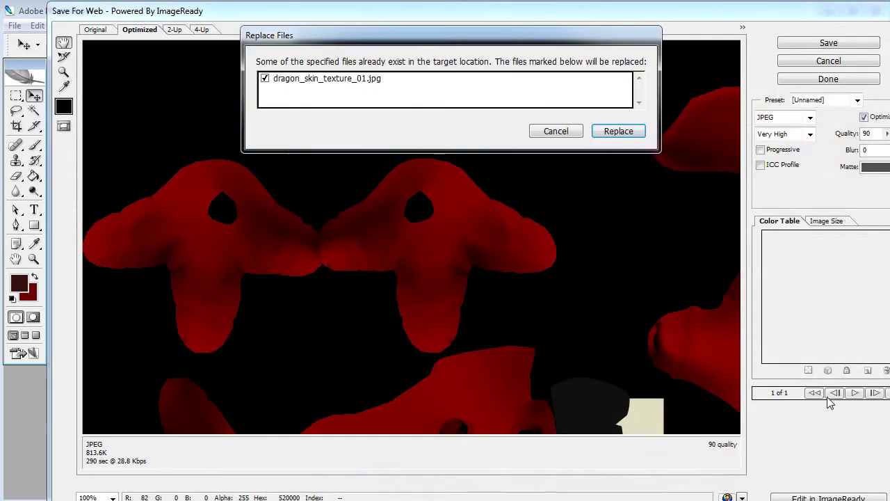
left_click(619, 132)
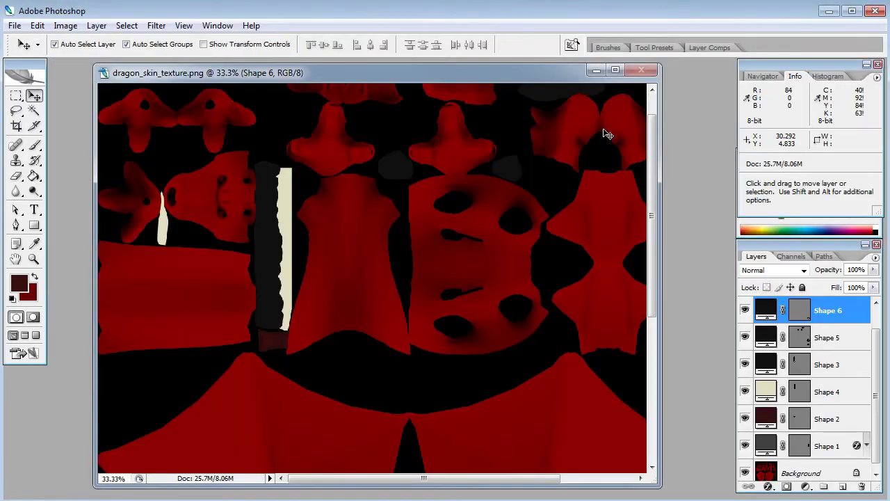
In Blender, reload dragon_skin_texture_01.jpg in the Texture panel and zoom the view out
key("alt+Tab")
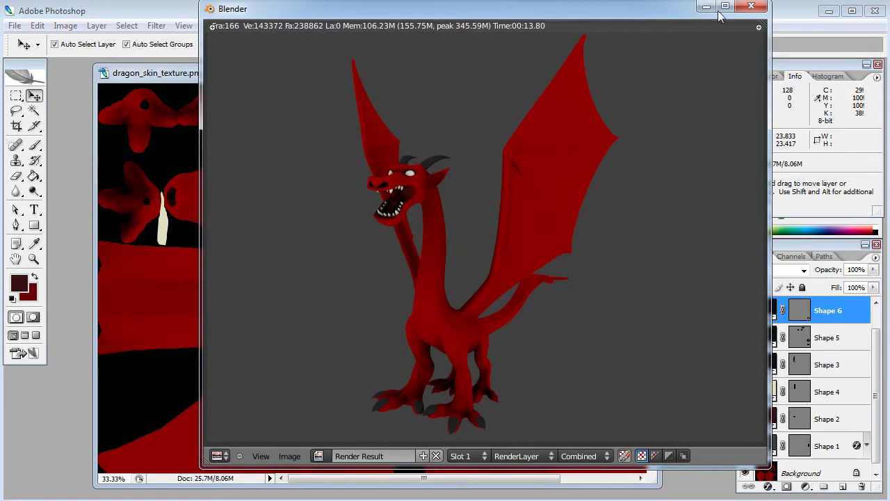
key("Escape")
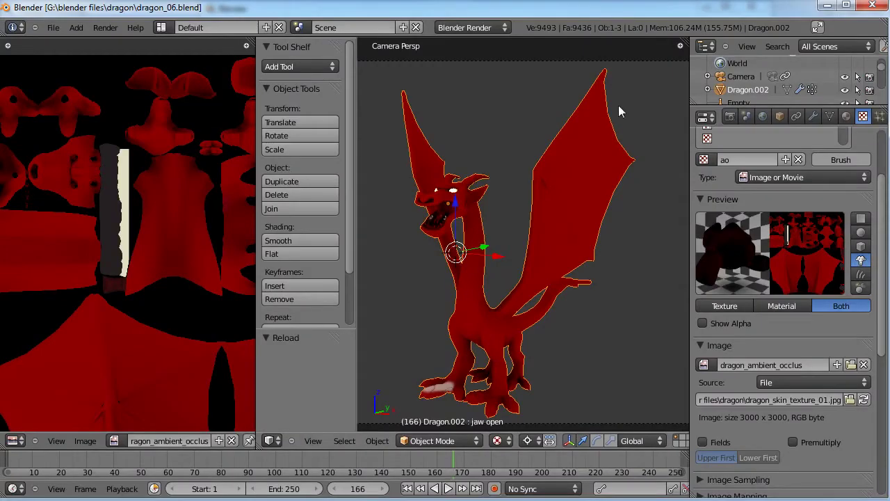
left_click(863, 404)
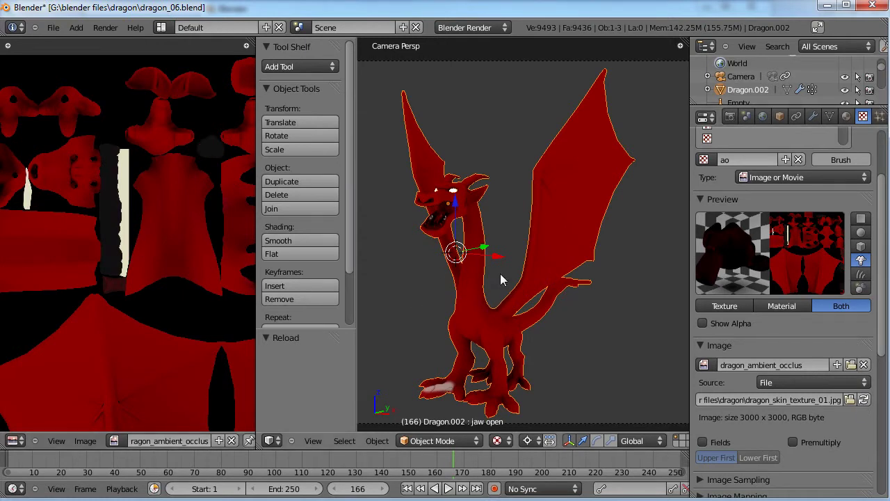
scroll(565, 293, "down", 3)
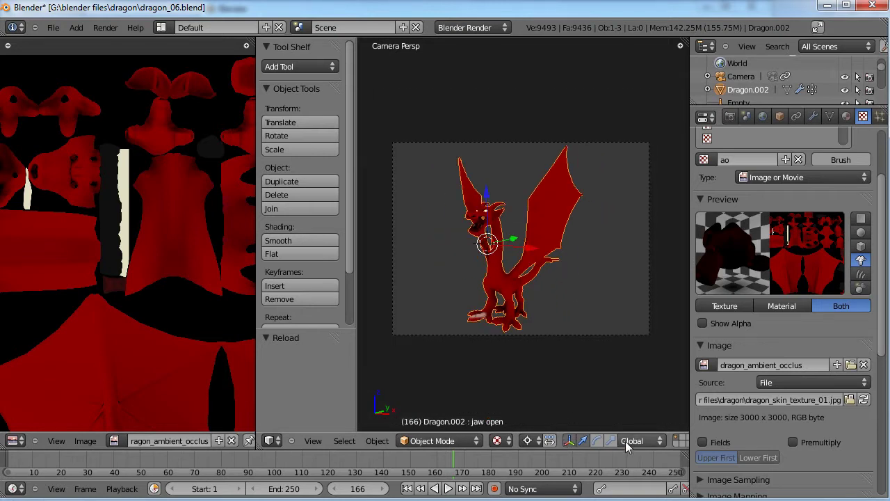
middle_click_drag(625, 441, 489, 443)
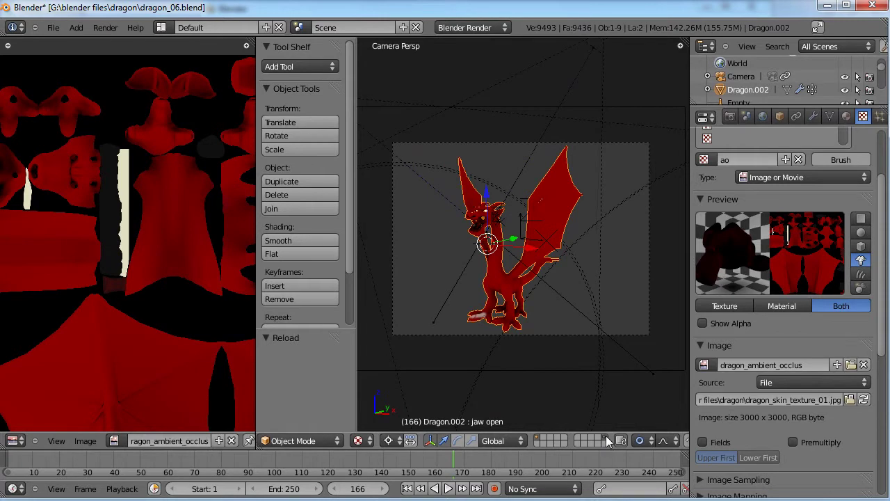
Move the camera and re-aim it by repositioning its Empty
right_click(683, 326)
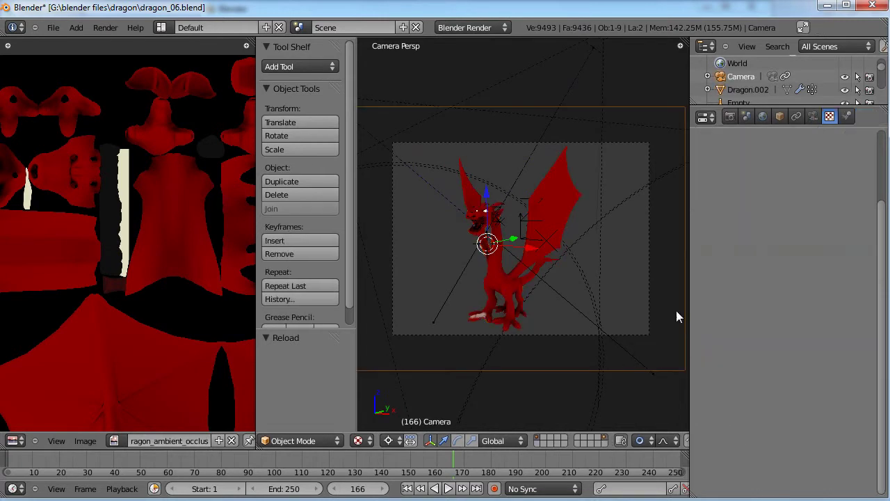
key("g")
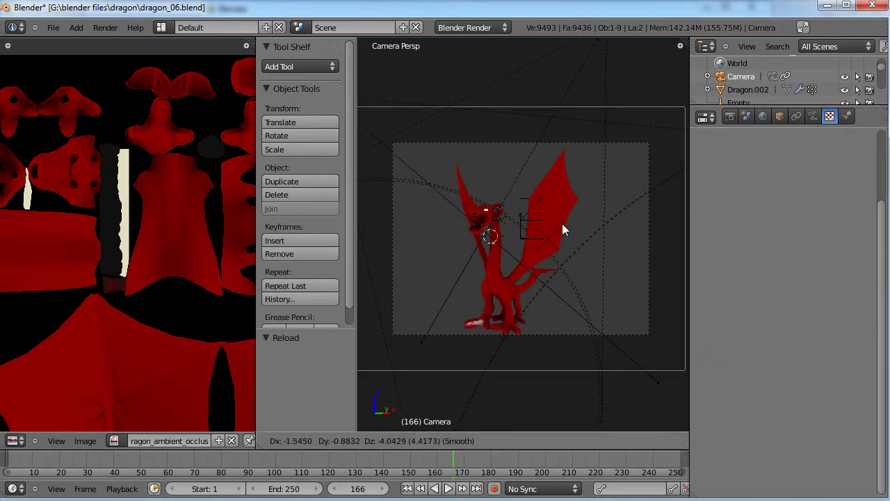
left_click(562, 226)
right_click(520, 223)
right_click(520, 221)
key("g")
left_click(504, 214)
Nudge the camera to its final position, deselect everything, and render frame 166
right_click(682, 288)
key("g")
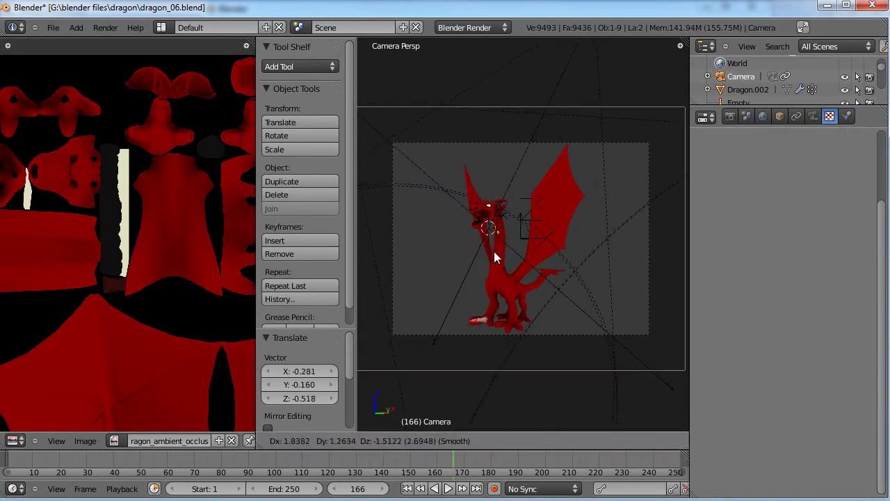
left_click(490, 253)
key("a")
left_click(606, 438)
key("F12")
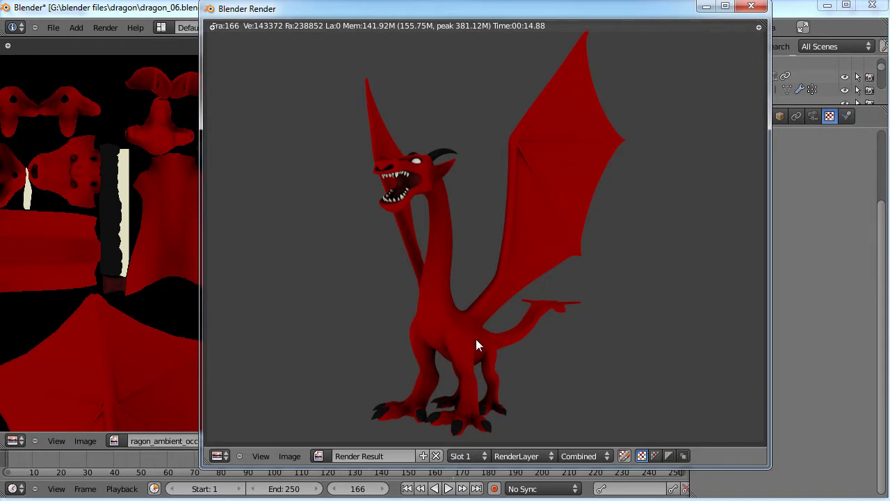
Close the render and review the dragon's normals texture slot using dragon_skin_texture.png
key("Escape")
right_click(589, 191)
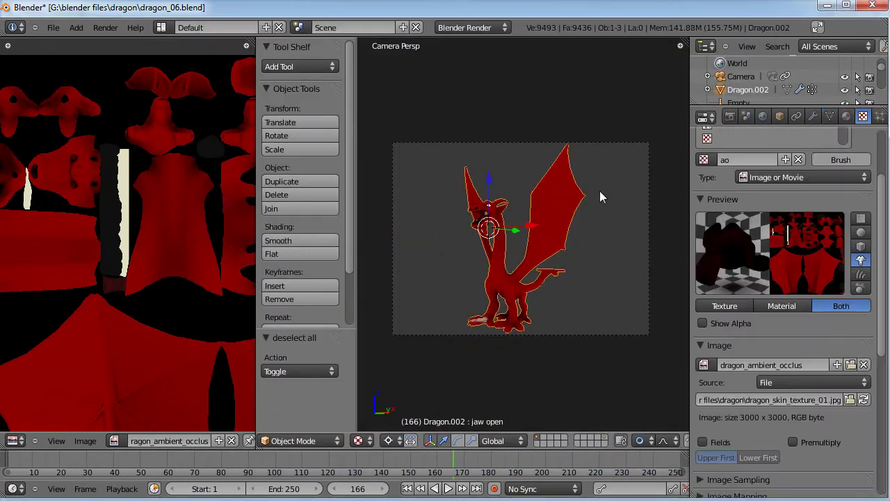
left_click(734, 173)
scroll(798, 410, "down", 10)
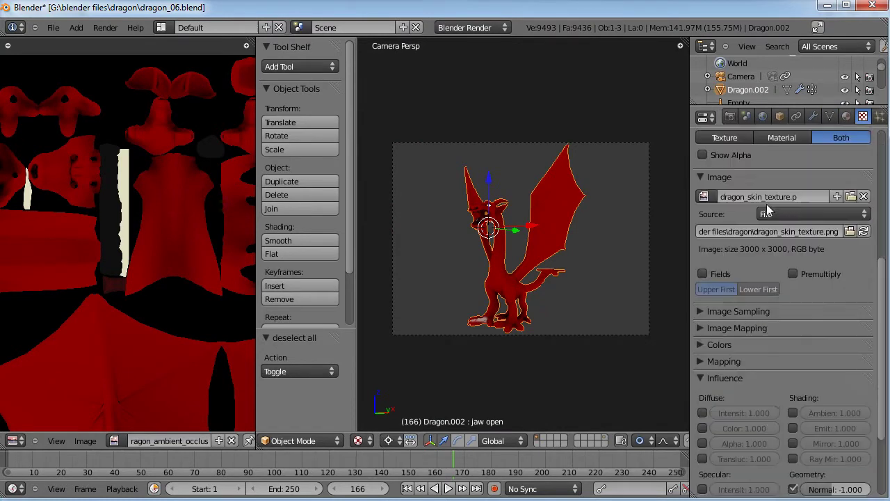
scroll(850, 343, "up", 10)
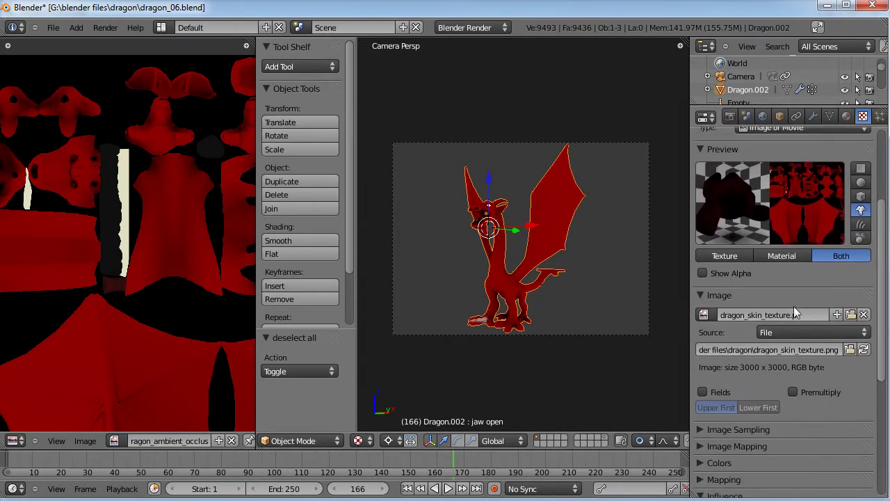
scroll(791, 394, "up", 1)
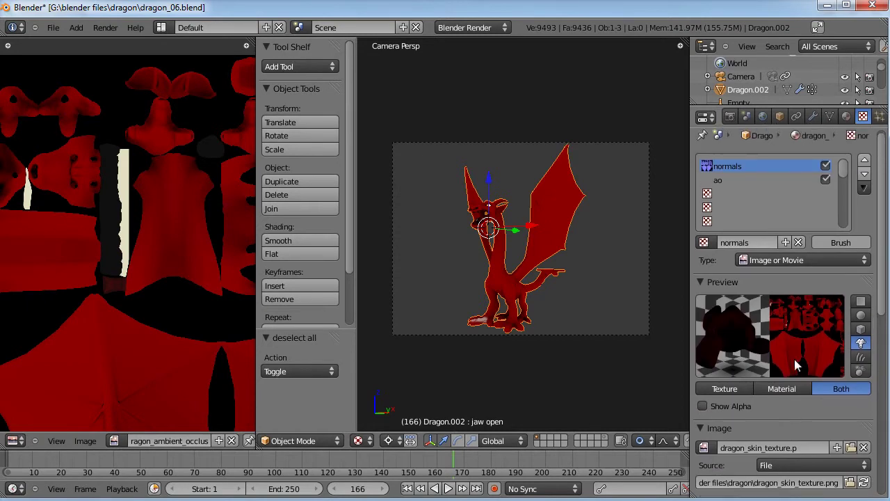
scroll(817, 389, "down", 5)
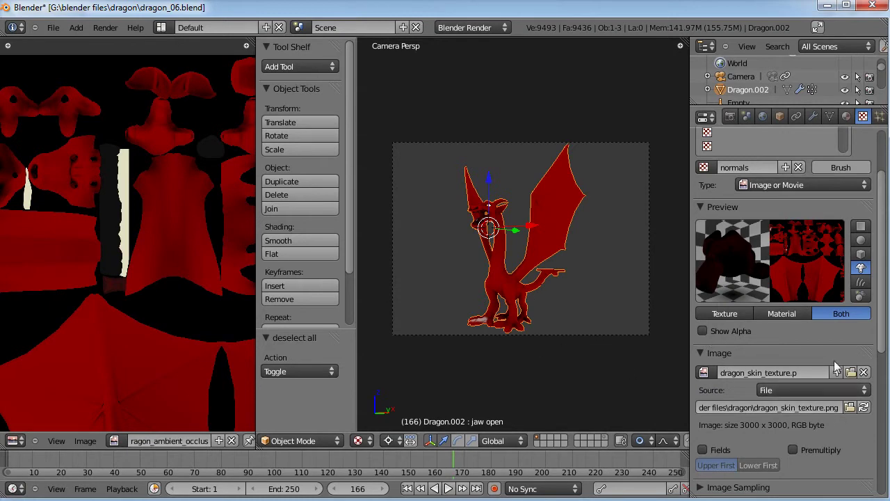
Save dragon_06.blend and start a new empty file
left_click(52, 27)
left_click(73, 114)
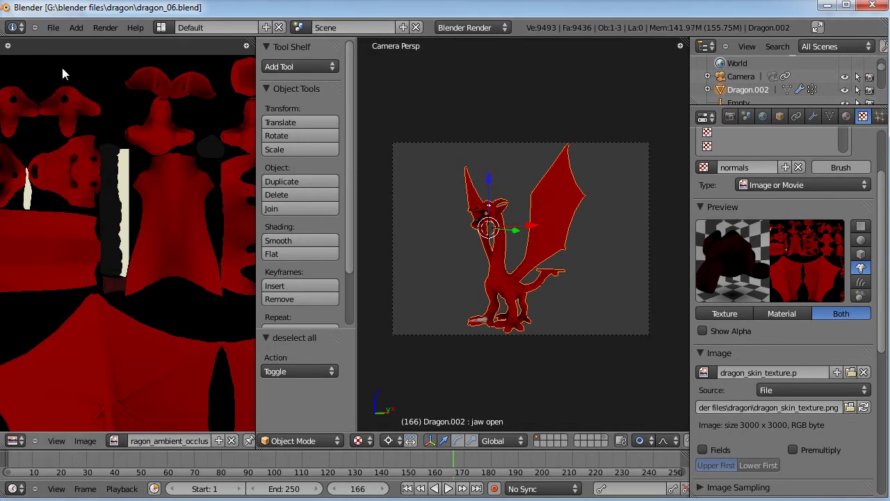
left_click(53, 27)
left_click(57, 39)
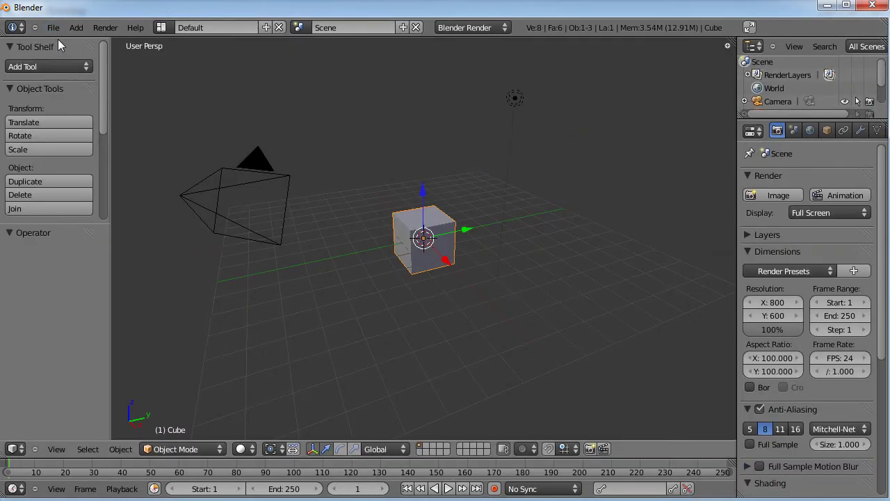
Reopen dragon_06.blend from recent files and list the available images
left_click(54, 27)
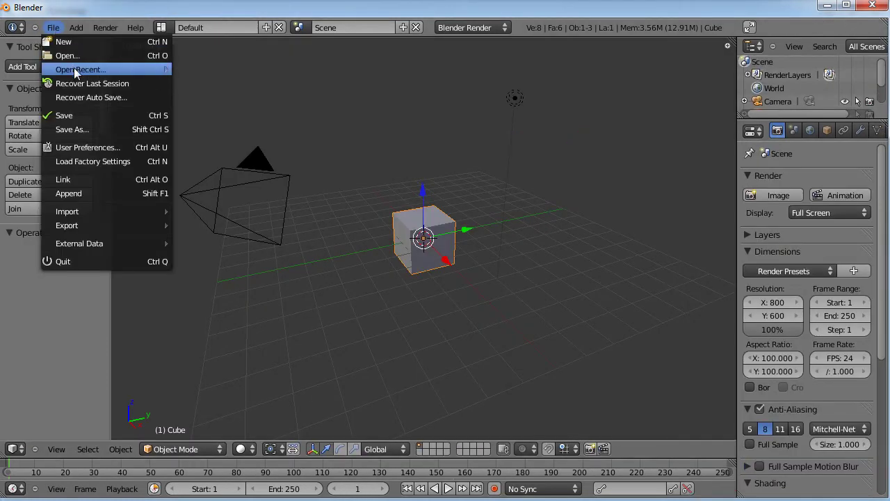
mouse_move(161, 69)
left_click(206, 69)
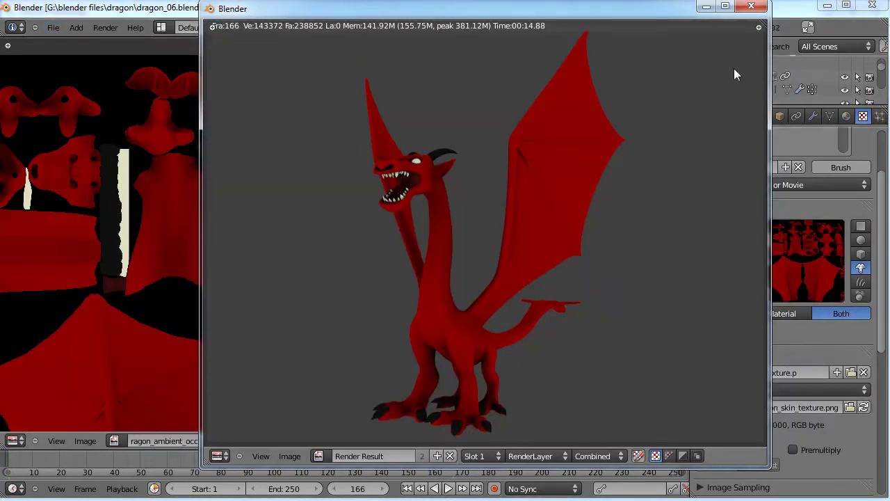
left_click(751, 7)
left_click(115, 441)
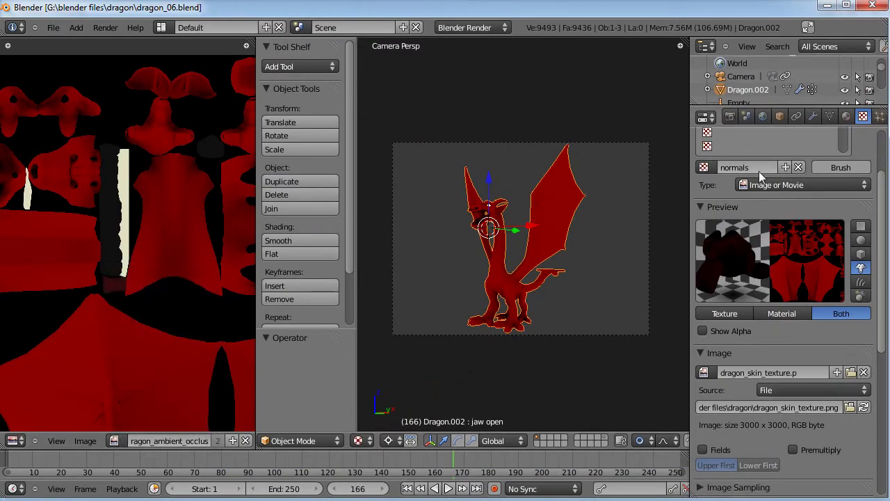
Widen the 3D view, leave camera view, show the lamp layer and select the spot lamp
scroll(748, 147, "up", 3)
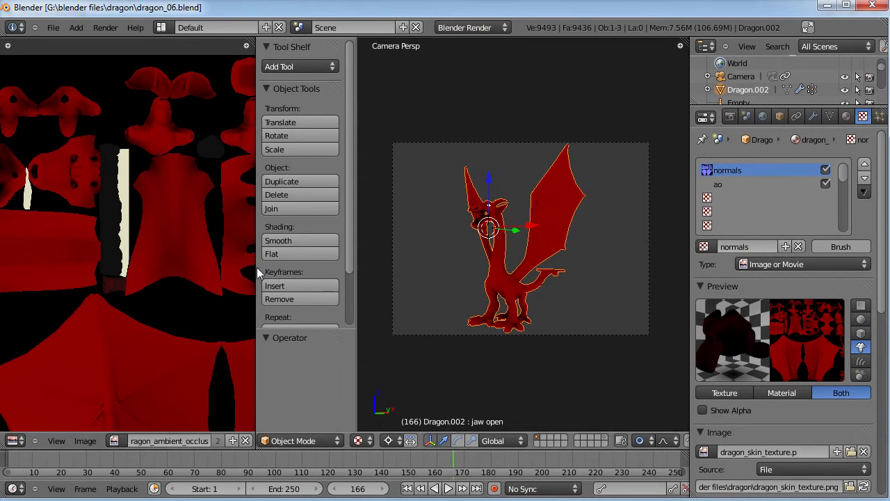
left_click_drag(256, 267, 207, 269)
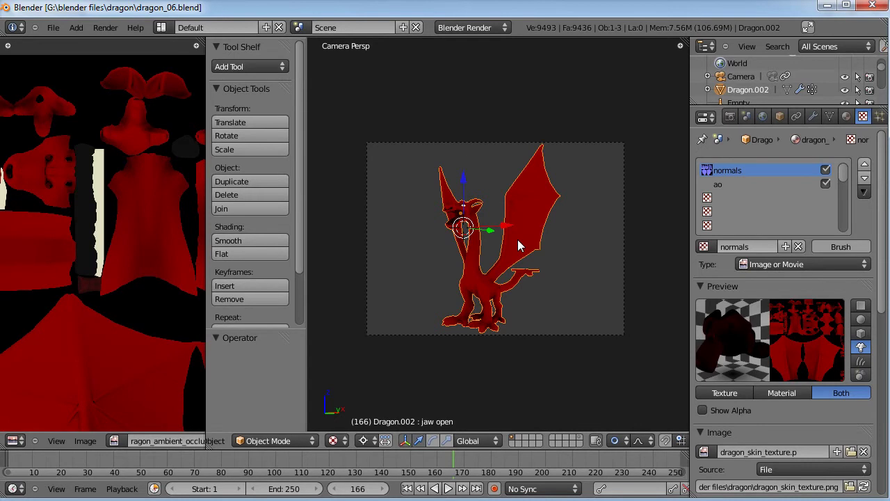
key("KP_0")
middle_click_drag(472, 276, 570, 285)
left_click(576, 442, "shift")
right_click(529, 114)
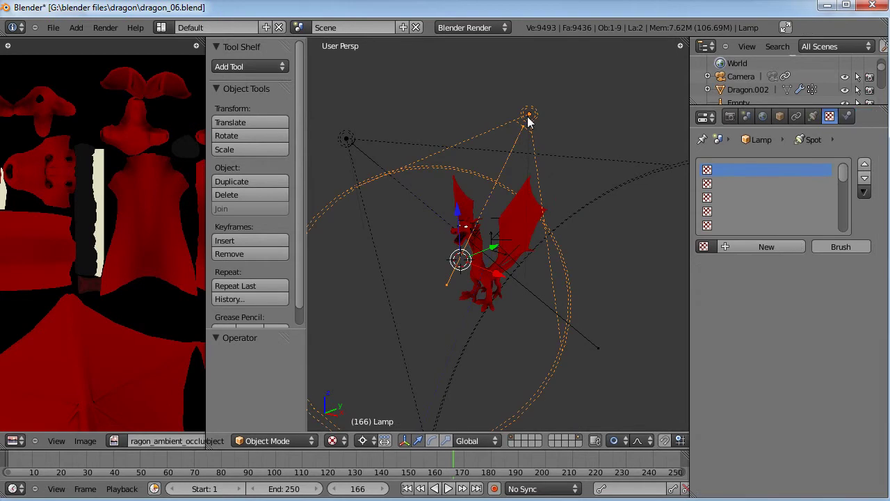
Set the spot lamps' shadow buffer bias to 0.1, selecting Lamp.001 afterwards
left_click(814, 116)
scroll(835, 350, "down", 3)
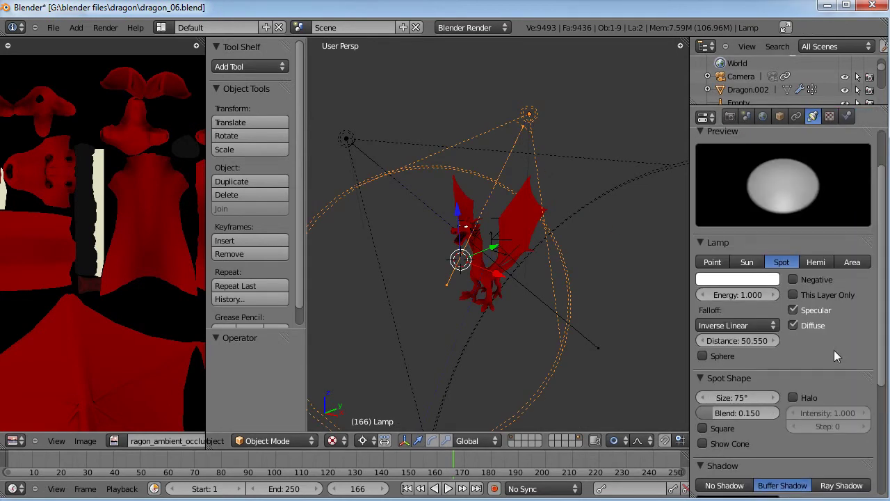
scroll(797, 363, "down", 6)
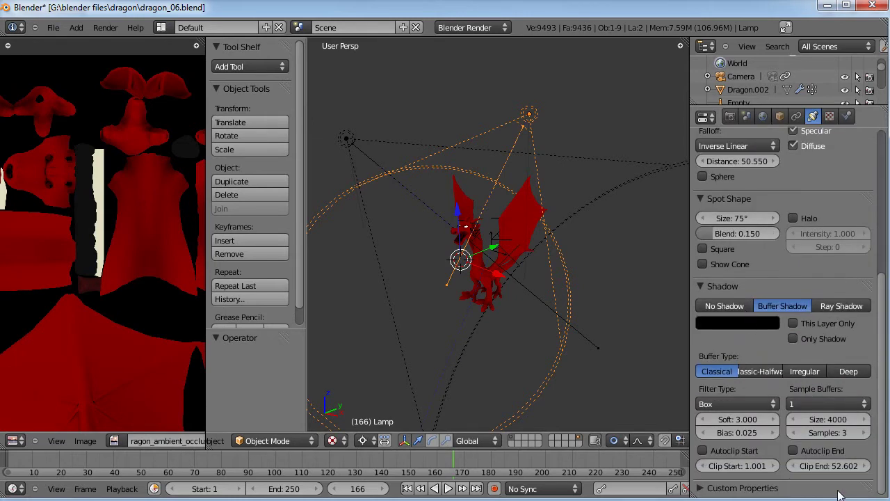
left_click(737, 432)
type("0.1")
key("Return")
right_click(344, 139)
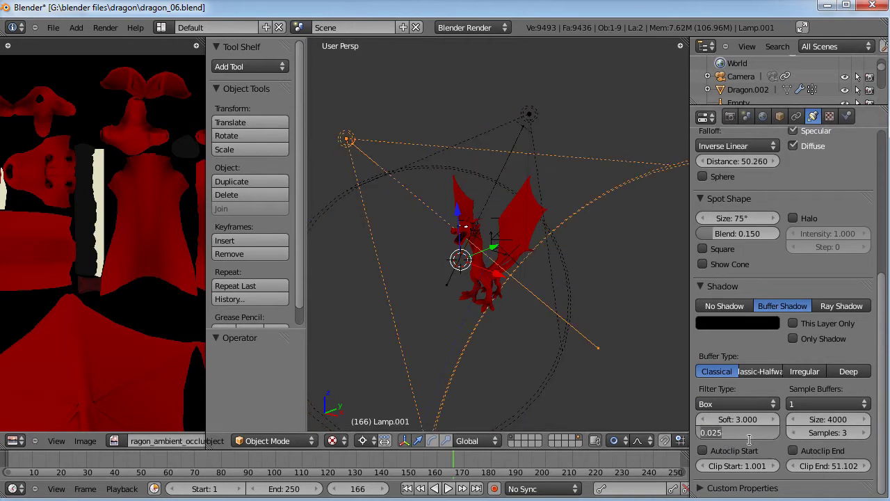
Save over dragon_06.blend and show the World settings
key("ctrl+s")
left_click(465, 209)
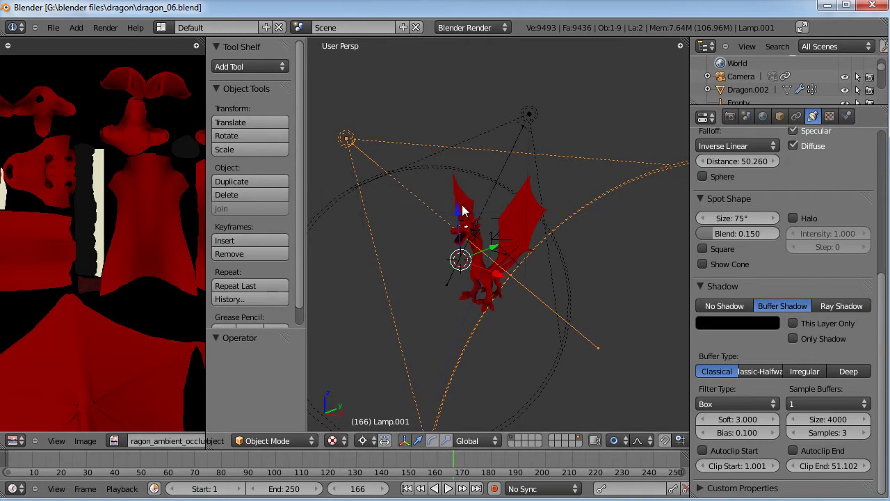
left_click(763, 116)
Set the ambient occlusion factor to 0.35, save the file, and render frame 166
left_click(743, 395)
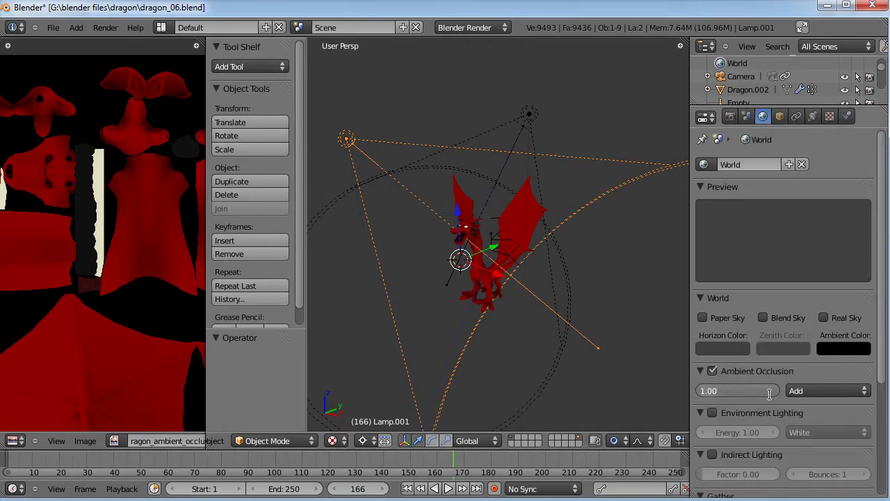
type(".5")
key("Return")
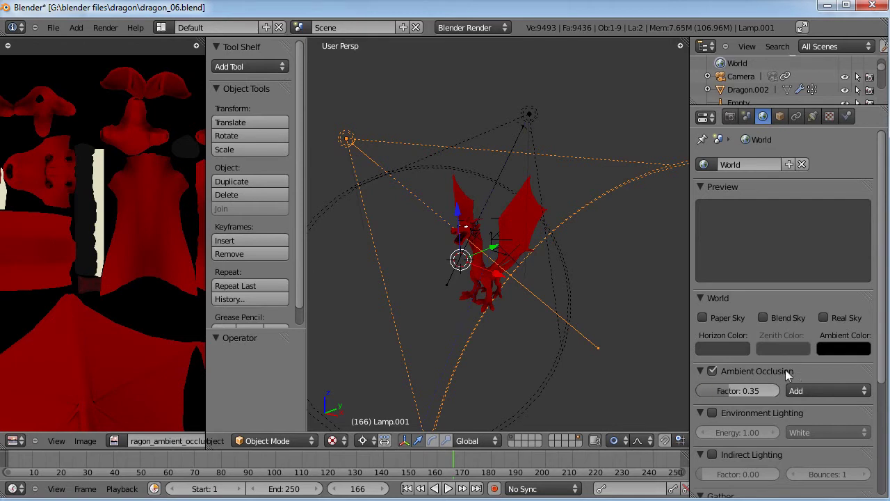
key("ctrl+s")
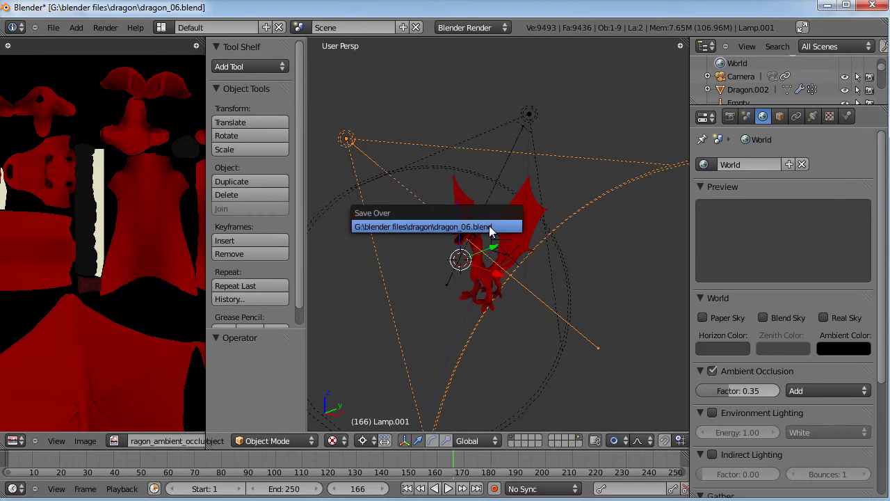
left_click(491, 229)
key("F12")
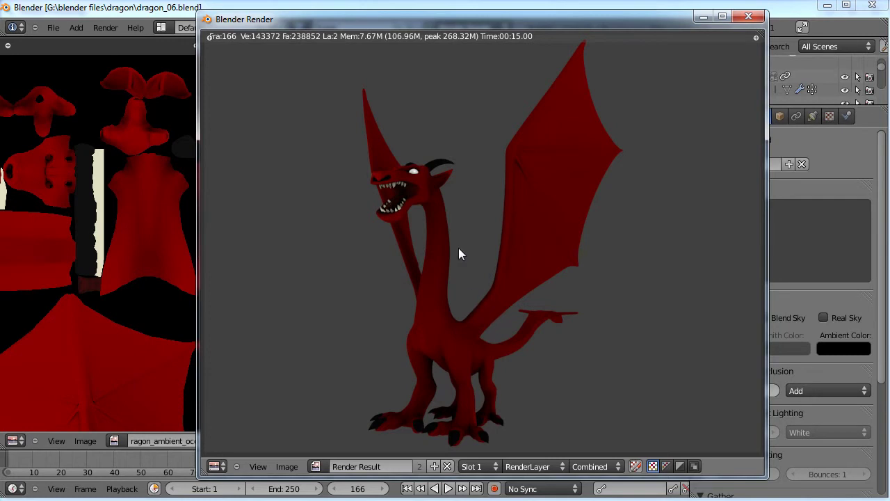
Close the render window, then orbit and zoom the view around the dragon
key("Escape")
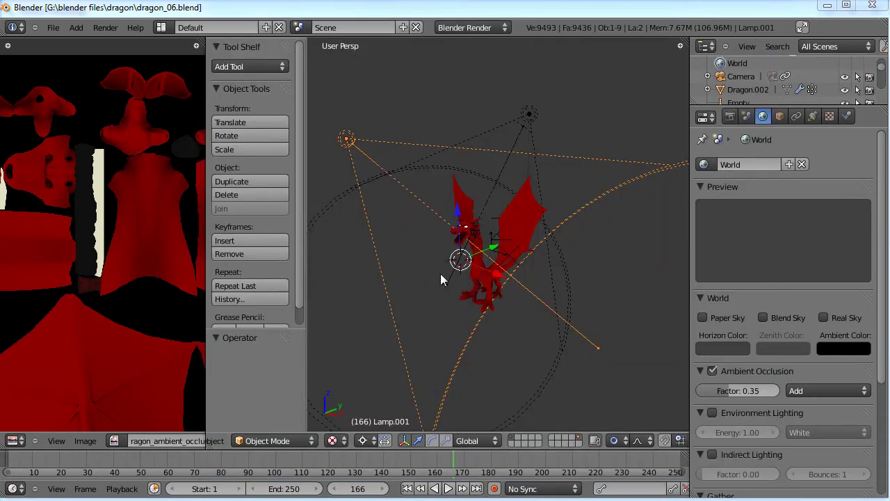
middle_click_drag(465, 279, 504, 288)
scroll(500, 271, "up", 5)
scroll(505, 261, "down", 6)
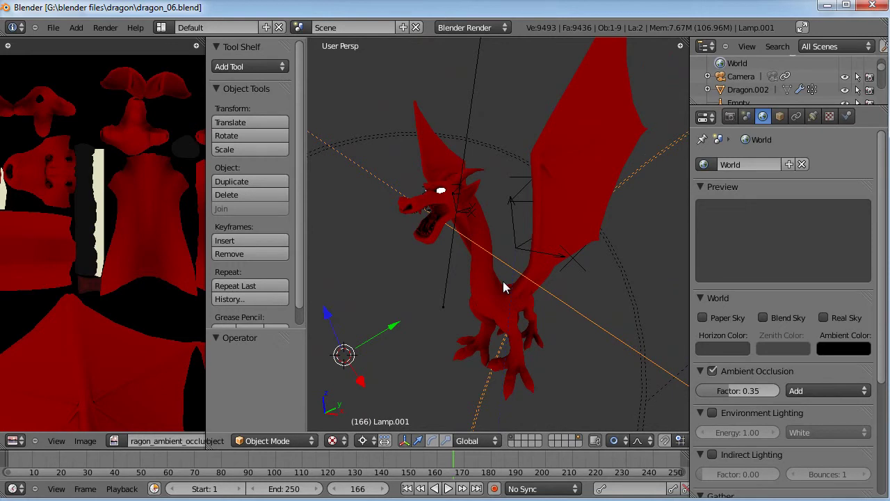
scroll(503, 285, "up", 2)
scroll(527, 215, "up", 1)
Widen the 3D view, reframe the dragon, and save the file, overwriting it
left_click_drag(201, 167, 99, 167)
scroll(409, 209, "down", 2)
middle_click_drag(410, 209, 456, 274)
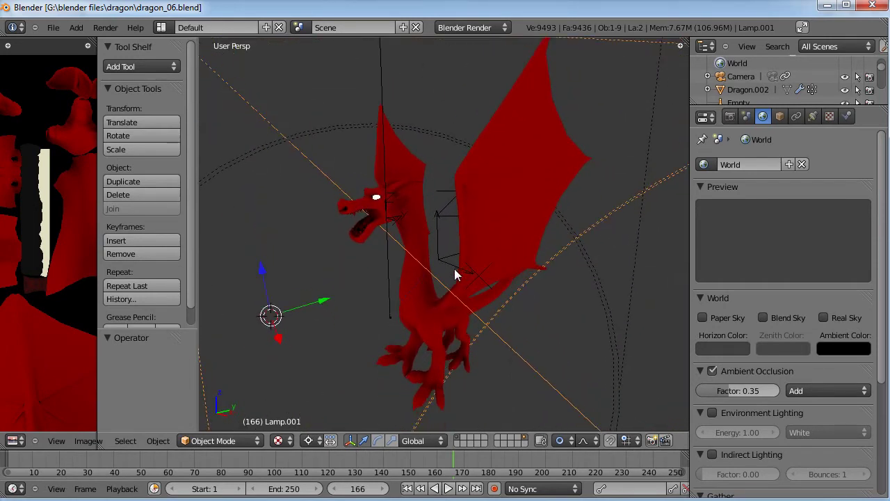
key("ctrl+s")
left_click(456, 274)
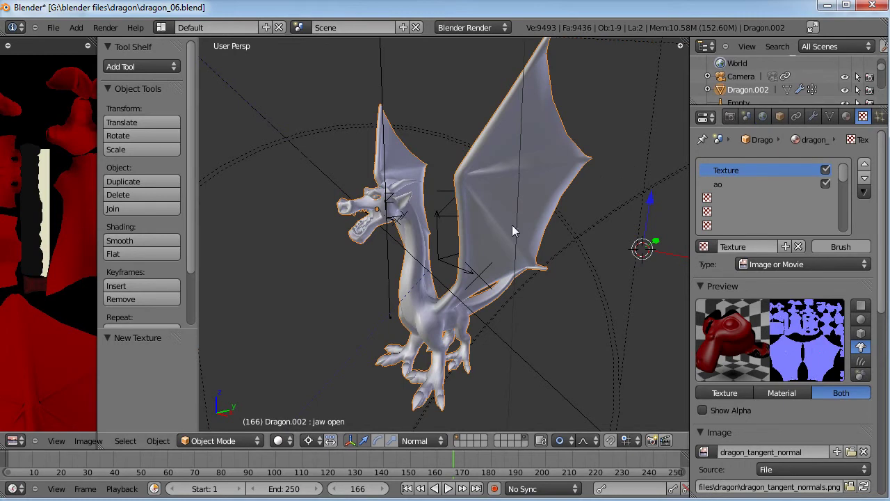
Orbit the 3D view so the dragon faces the viewer
middle_click_drag(360, 273, 401, 289)
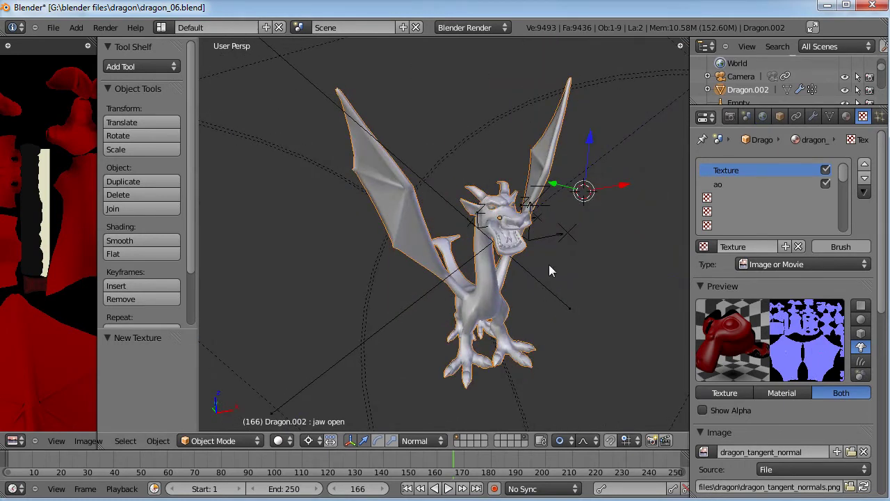
middle_click_drag(562, 283, 470, 301)
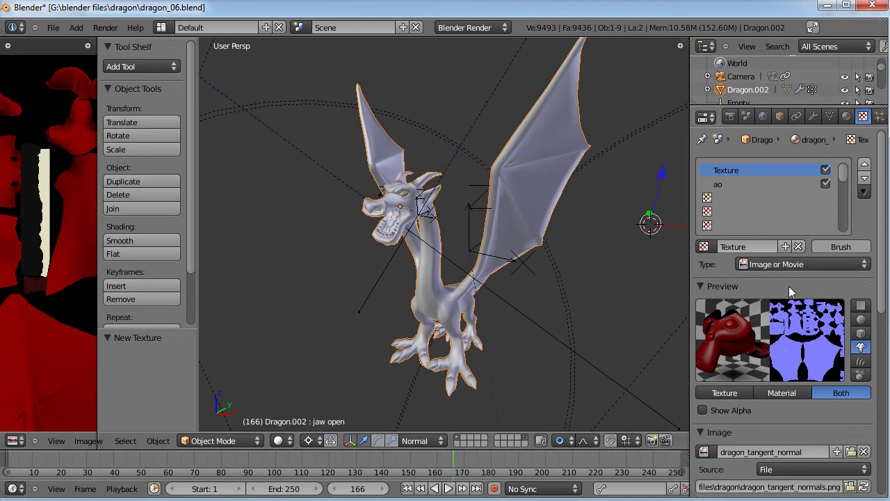
middle_click_drag(786, 286, 791, 278)
Review the texture's Image and Influence panels, then render frame 166 and move the render window aside
scroll(786, 284, "down", 3)
scroll(702, 423, "down", 4)
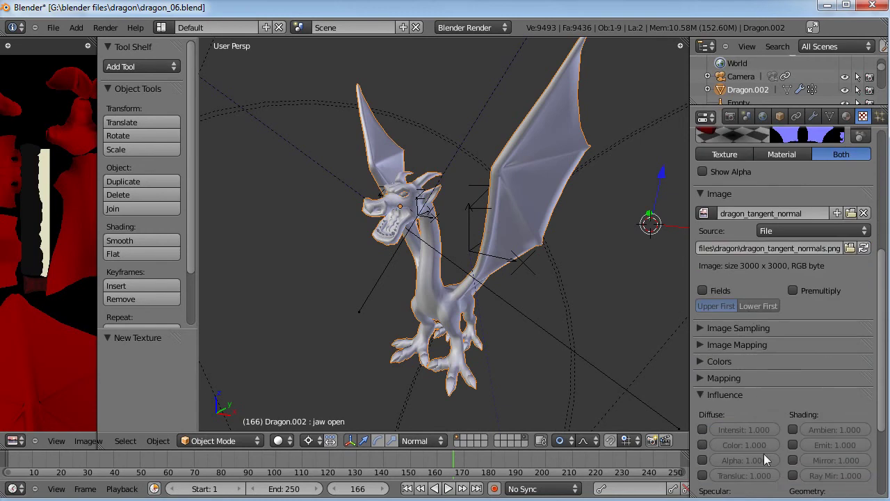
middle_click_drag(782, 426, 779, 355)
scroll(779, 355, "up", 3)
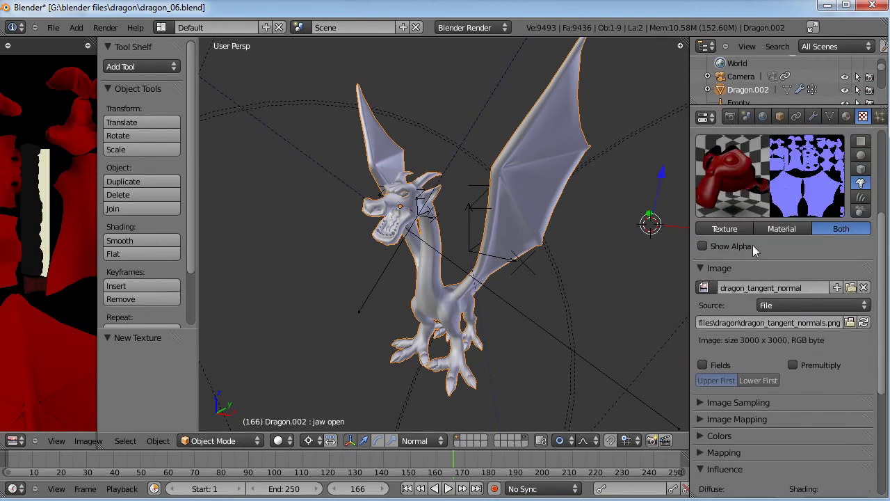
scroll(759, 260, "up", 4)
key("F12")
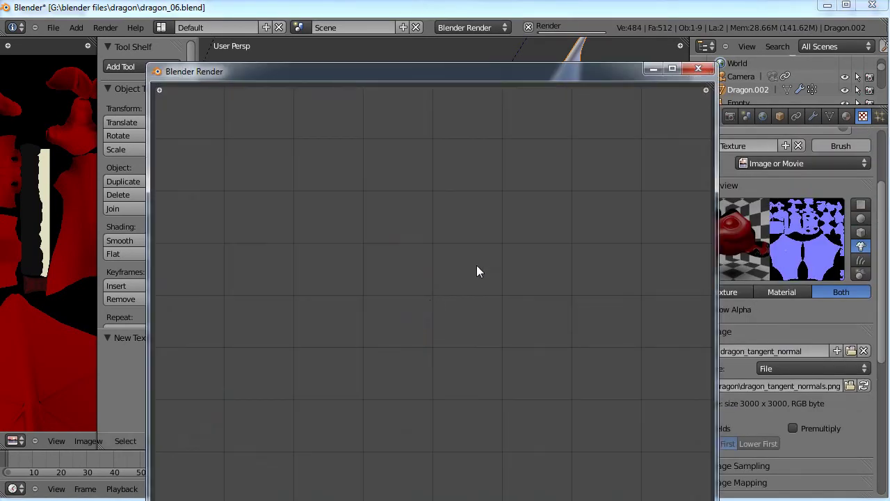
left_click_drag(470, 77, 452, 38)
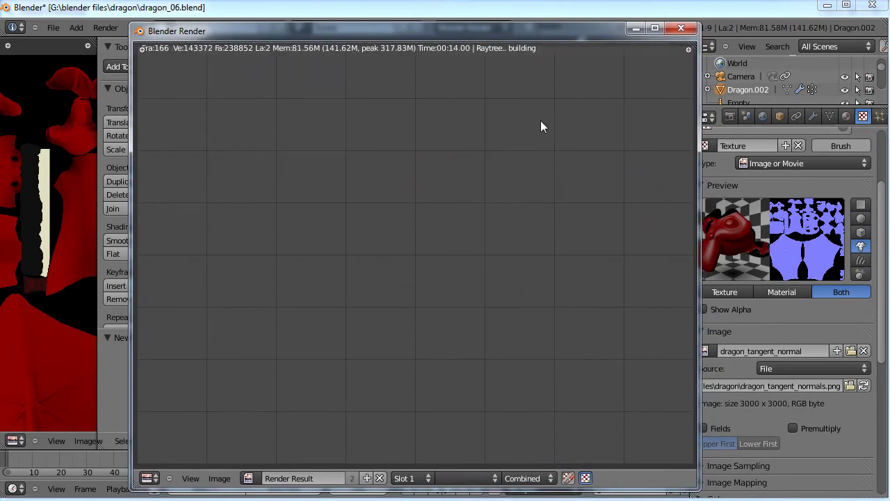